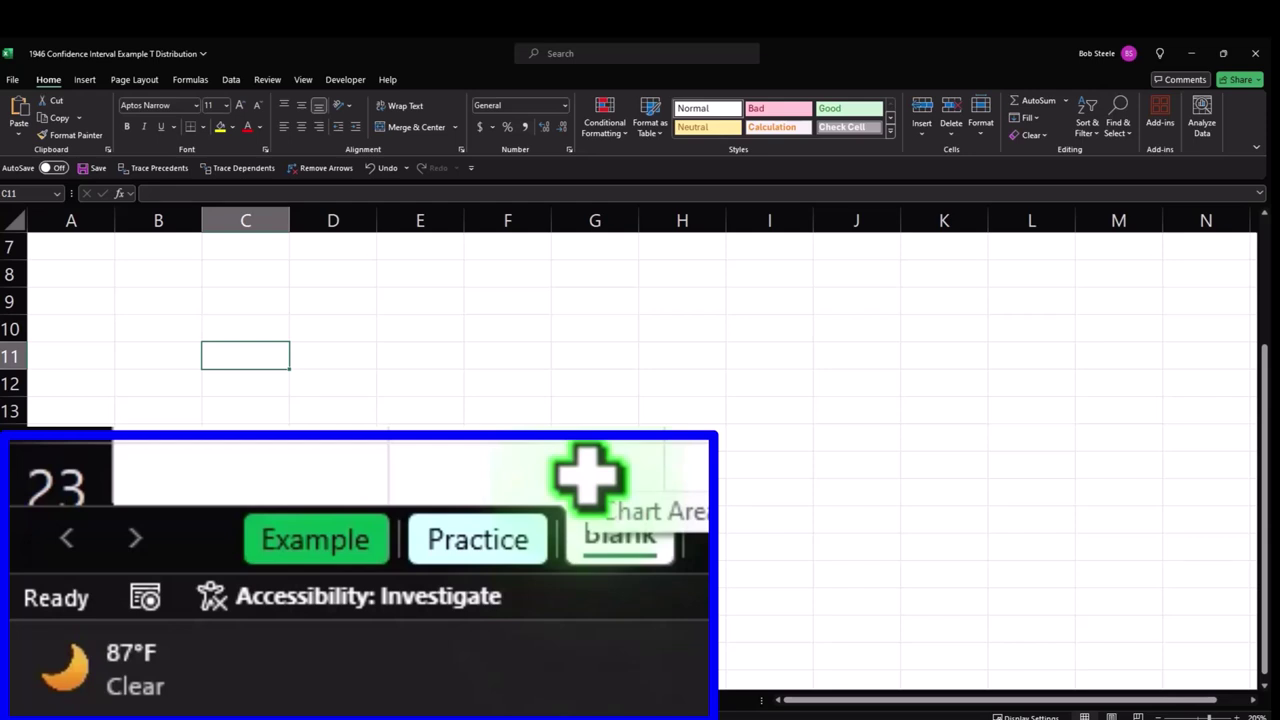
Examine the Example sheet's population data, ten-item sample, confidence-interval statistics and written conclusions, including the population and sample mean formulas.
{"action": "left_click", "coordinate": [362, 528]}
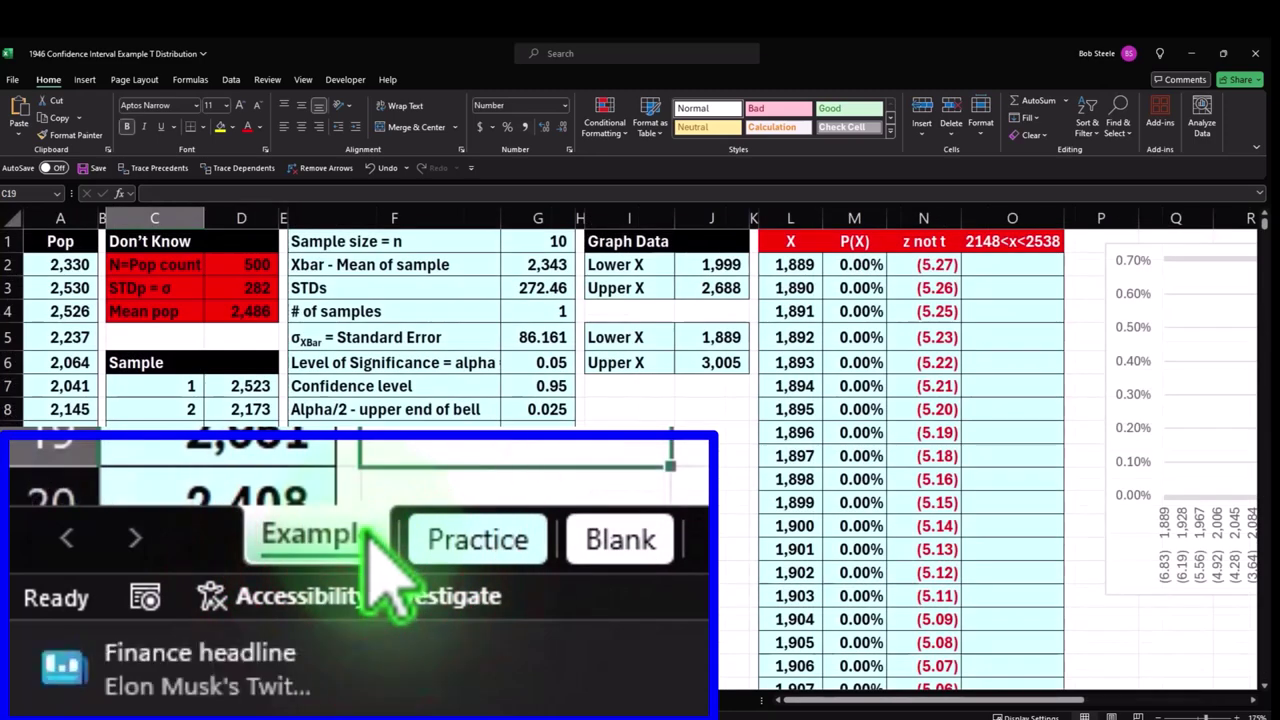
{"action": "left_click", "coordinate": [63, 313]}
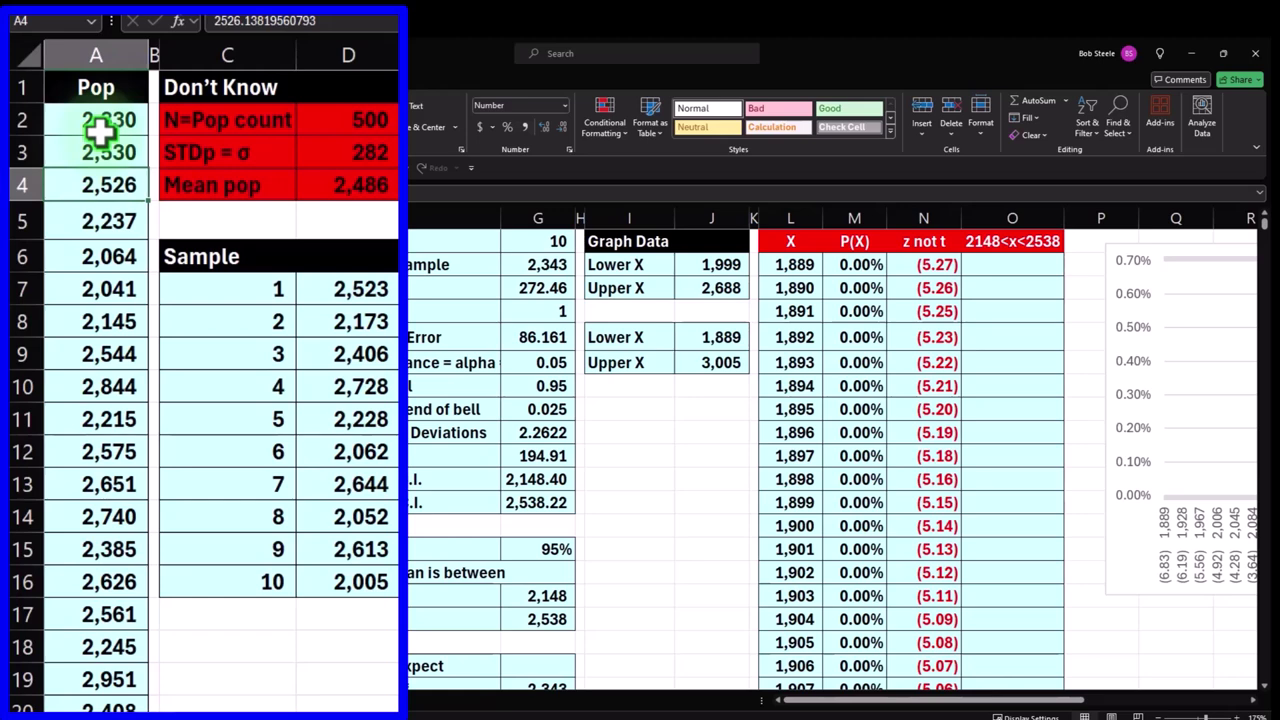
{"action": "left_click", "coordinate": [223, 122]}
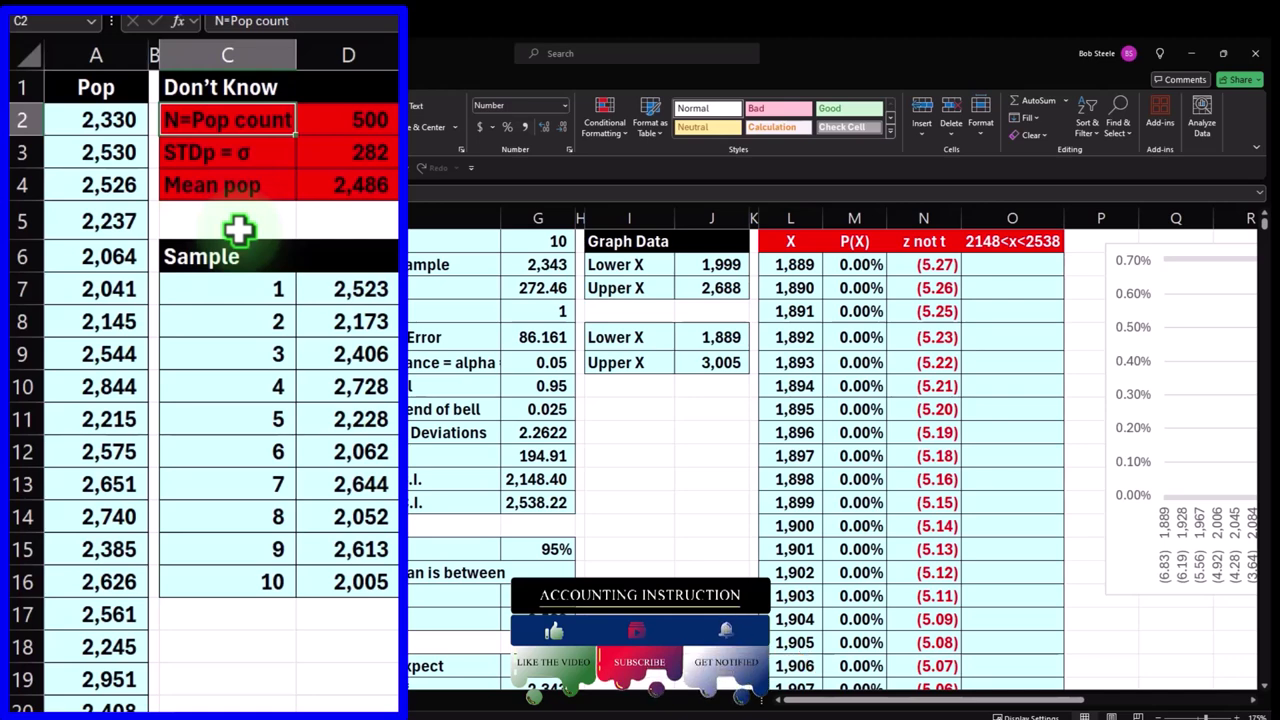
{"action": "left_click_drag", "start_coordinate": [229, 300], "coordinate": [340, 594]}
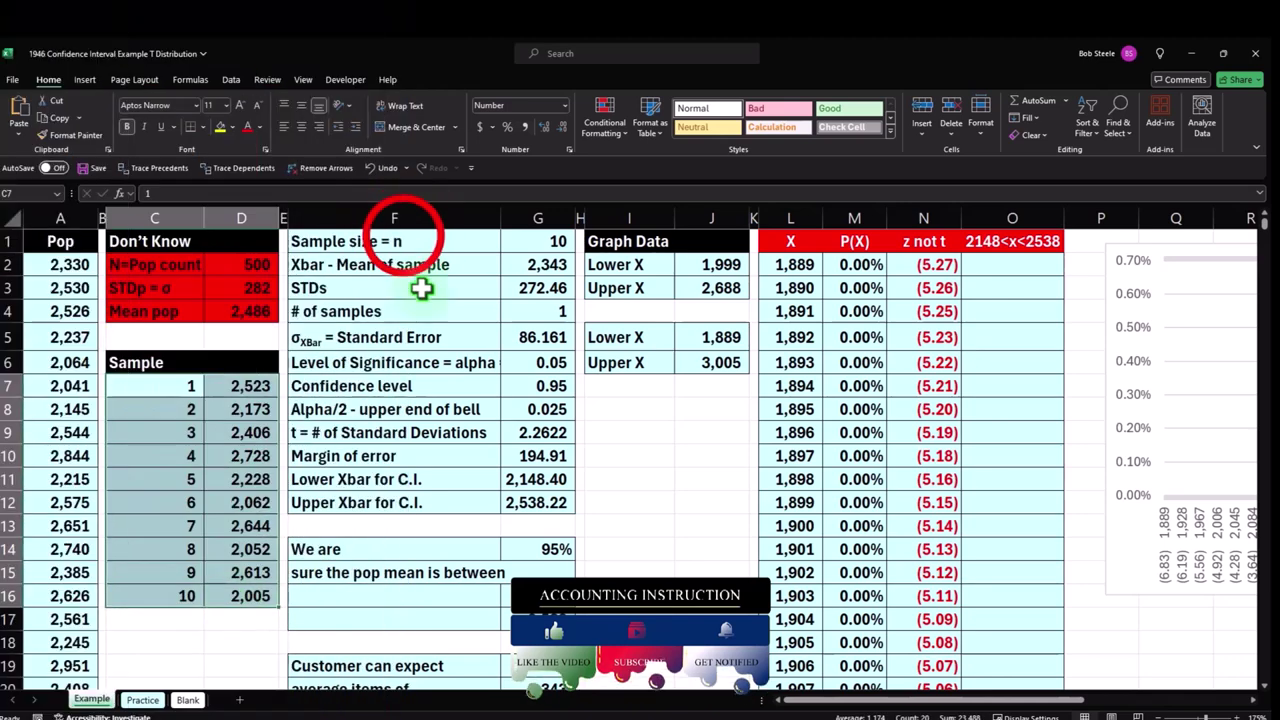
{"action": "left_click_drag", "start_coordinate": [400, 237], "coordinate": [524, 495]}
{"action": "left_click_drag", "start_coordinate": [556, 400], "coordinate": [556, 398]}
{"action": "scroll", "coordinate": [556, 397], "scroll_direction": "down", "scroll_amount": 1}
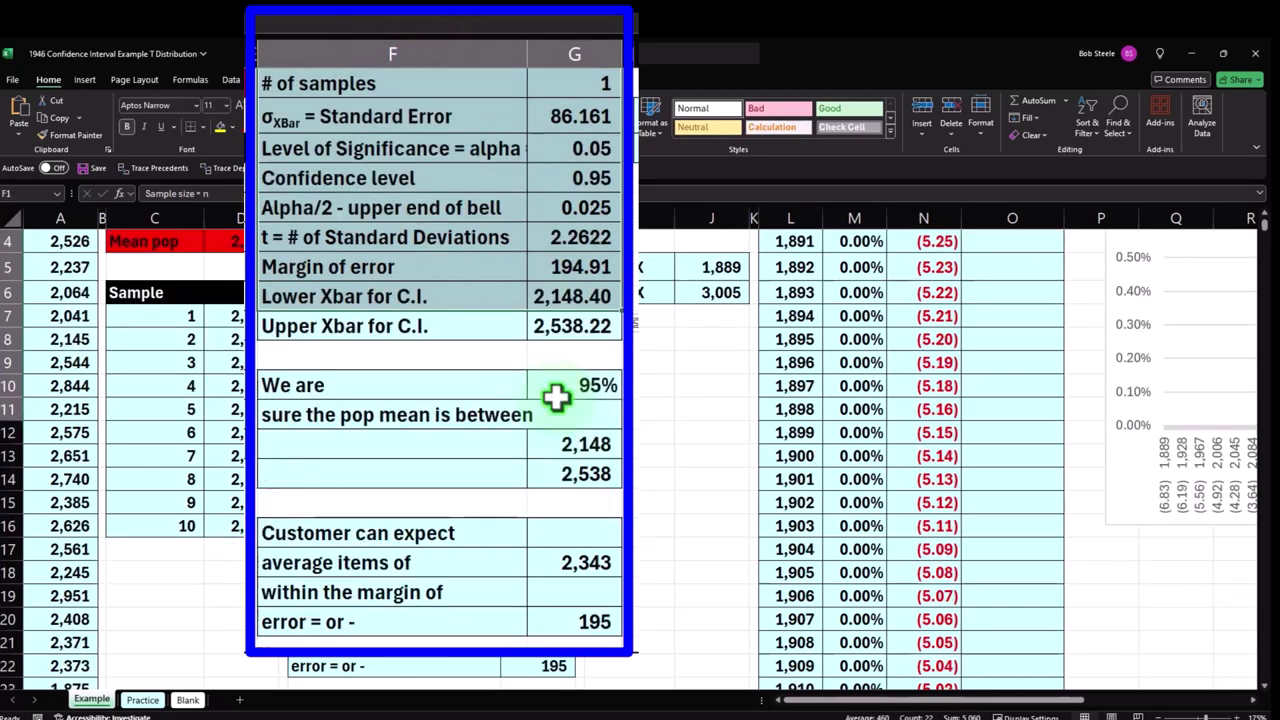
{"action": "scroll", "coordinate": [556, 398], "scroll_direction": "down", "scroll_amount": 1}
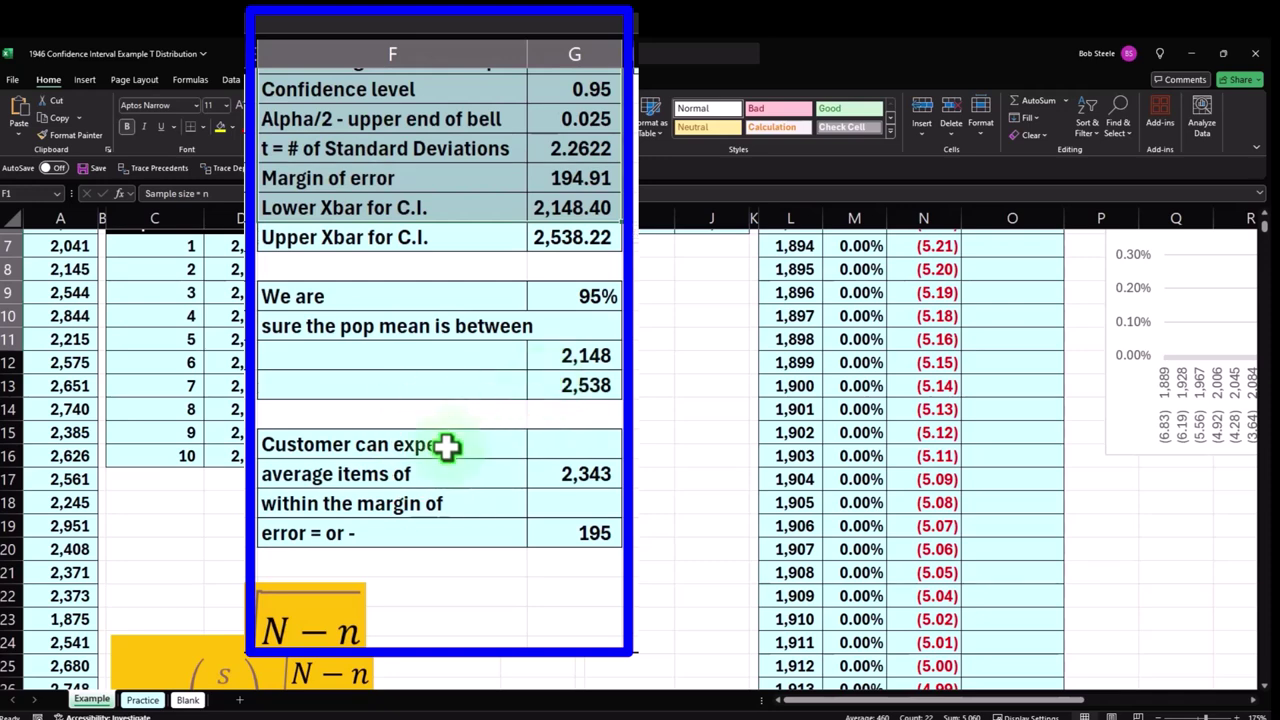
{"action": "left_click", "coordinate": [250, 530]}
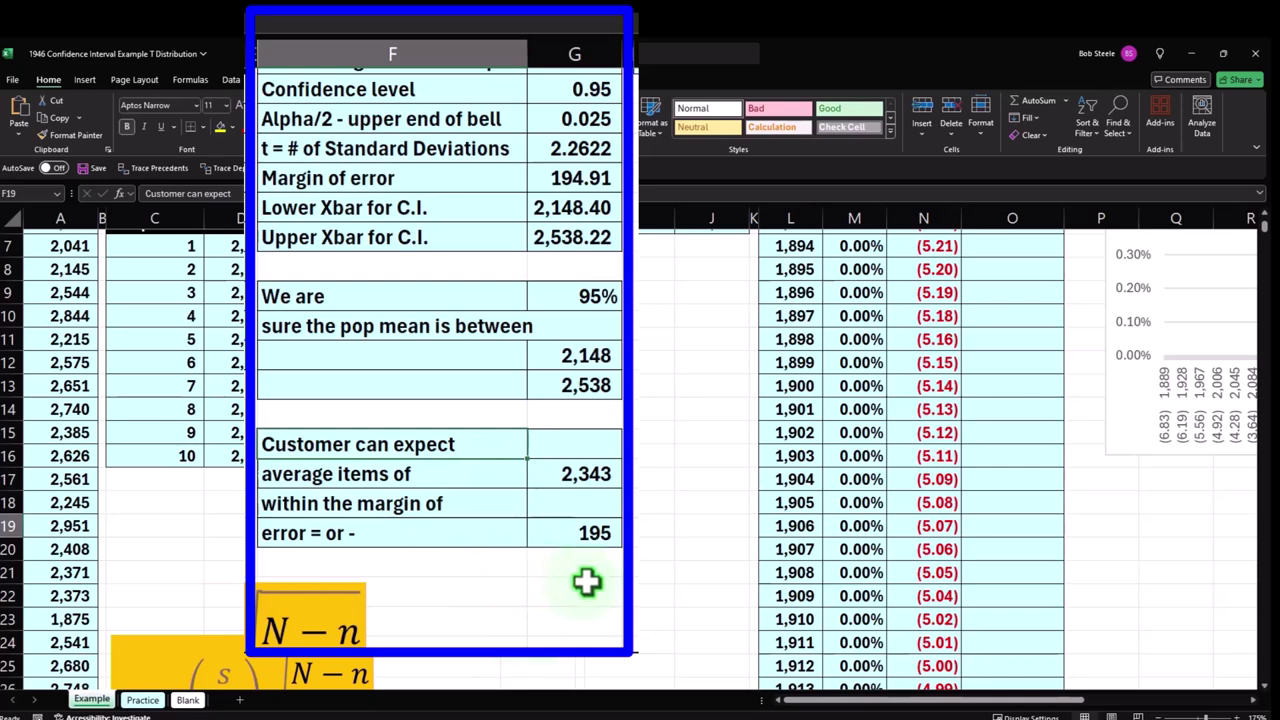
{"action": "scroll", "coordinate": [586, 581], "scroll_direction": "up", "scroll_amount": 2}
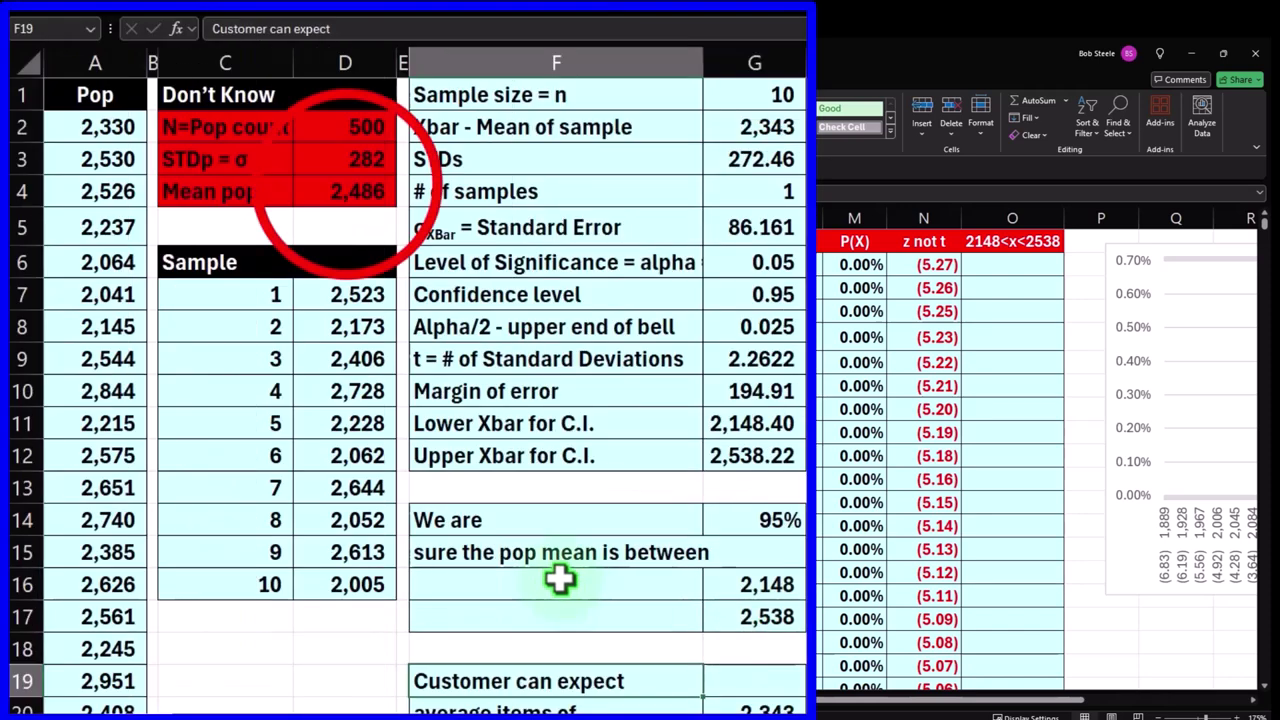
{"action": "left_click", "coordinate": [346, 184]}
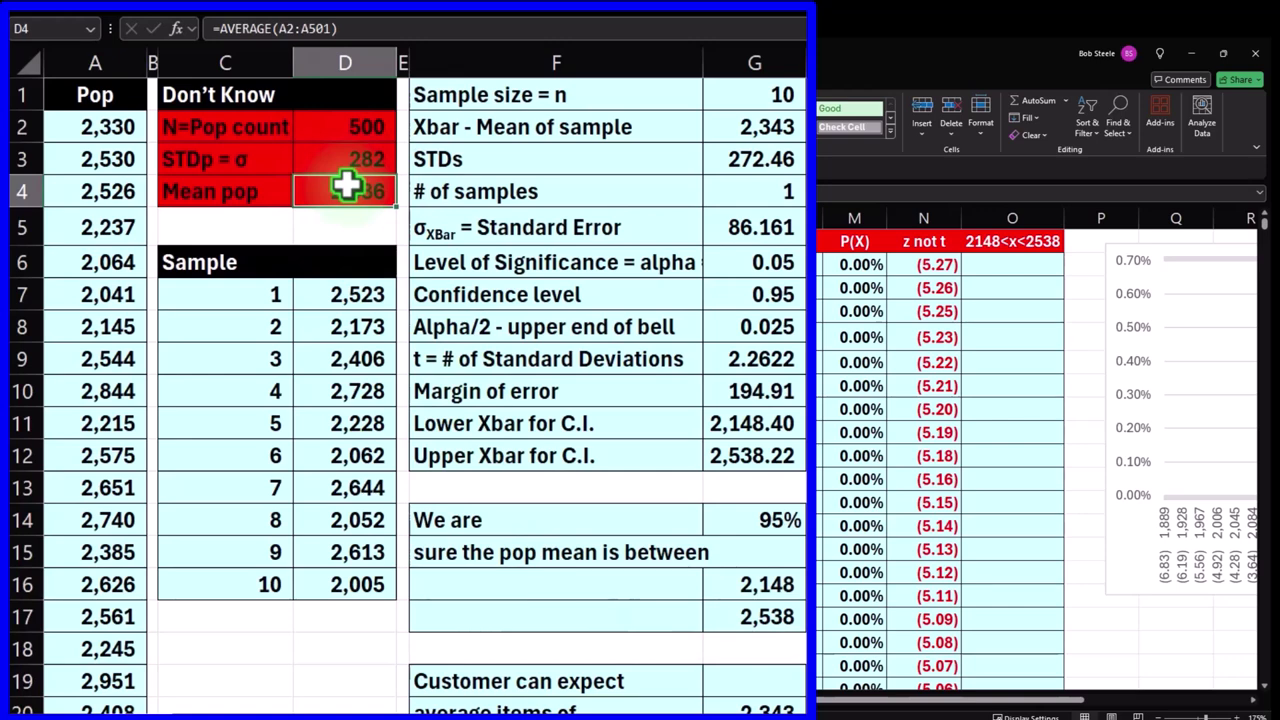
{"action": "left_click_drag", "start_coordinate": [363, 300], "coordinate": [358, 610]}
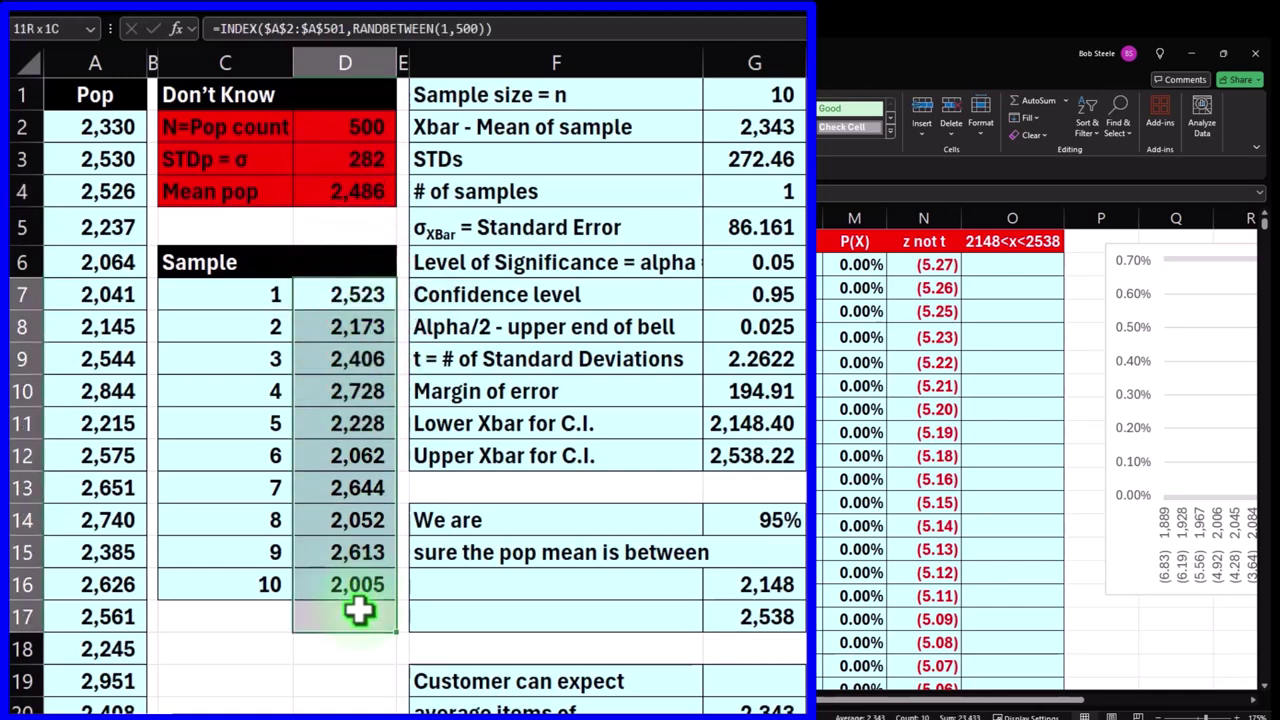
{"action": "left_click", "coordinate": [785, 121]}
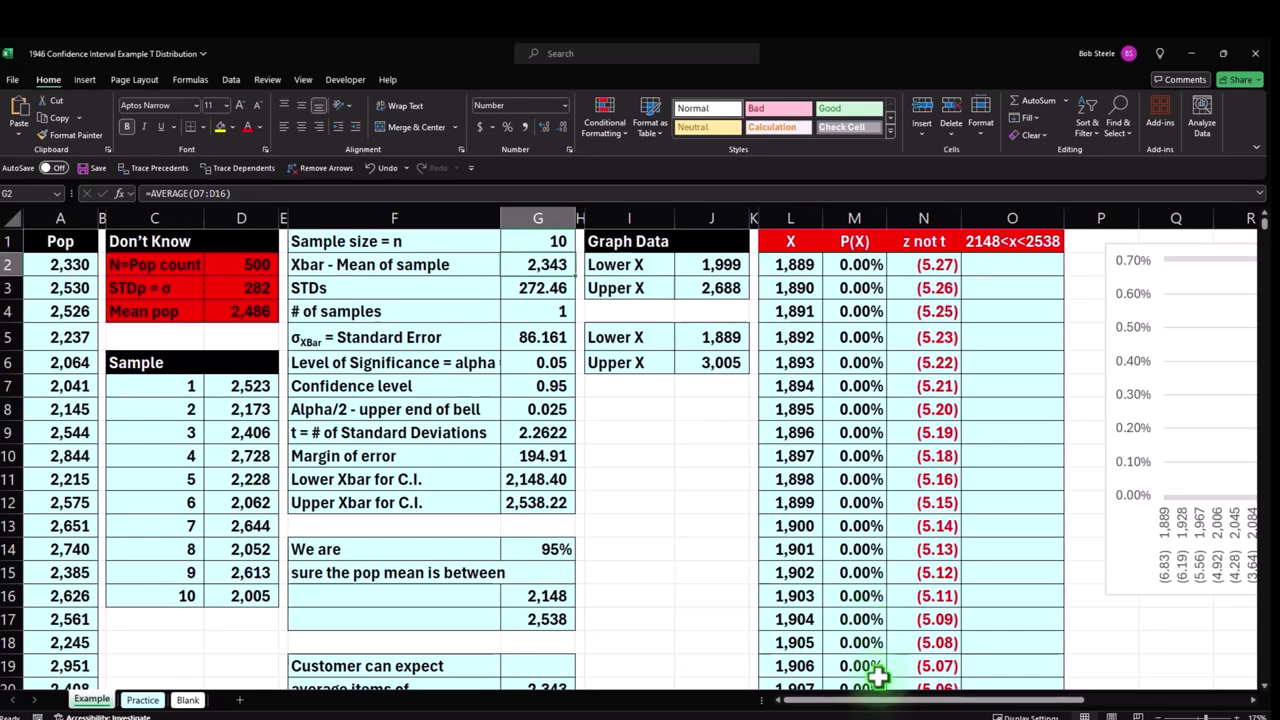
Examine the Example sheet's bell curve chart, with its shaded middle area, tails and horizontal axis of X and z values.
{"action": "left_click", "coordinate": [868, 700]}
{"action": "left_click_drag", "start_coordinate": [870, 705], "coordinate": [977, 700]}
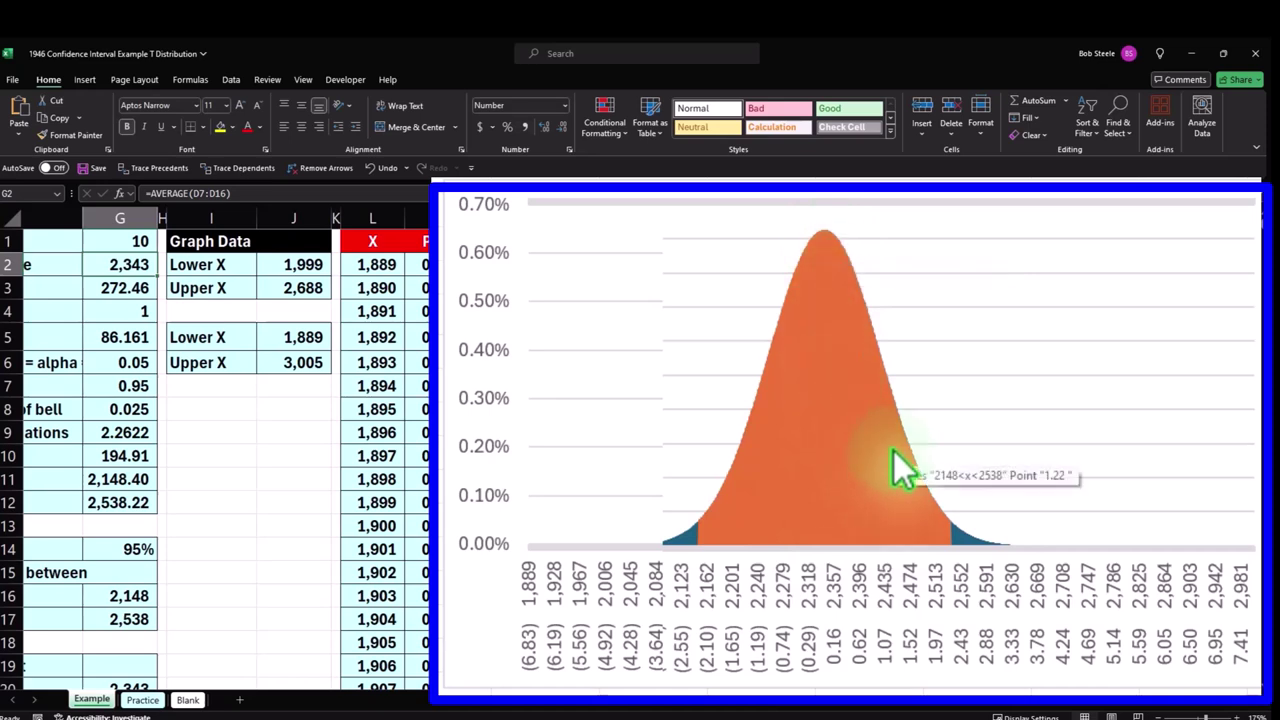
{"action": "left_click", "coordinate": [970, 701]}
{"action": "left_click_drag", "start_coordinate": [970, 701], "coordinate": [982, 701]}
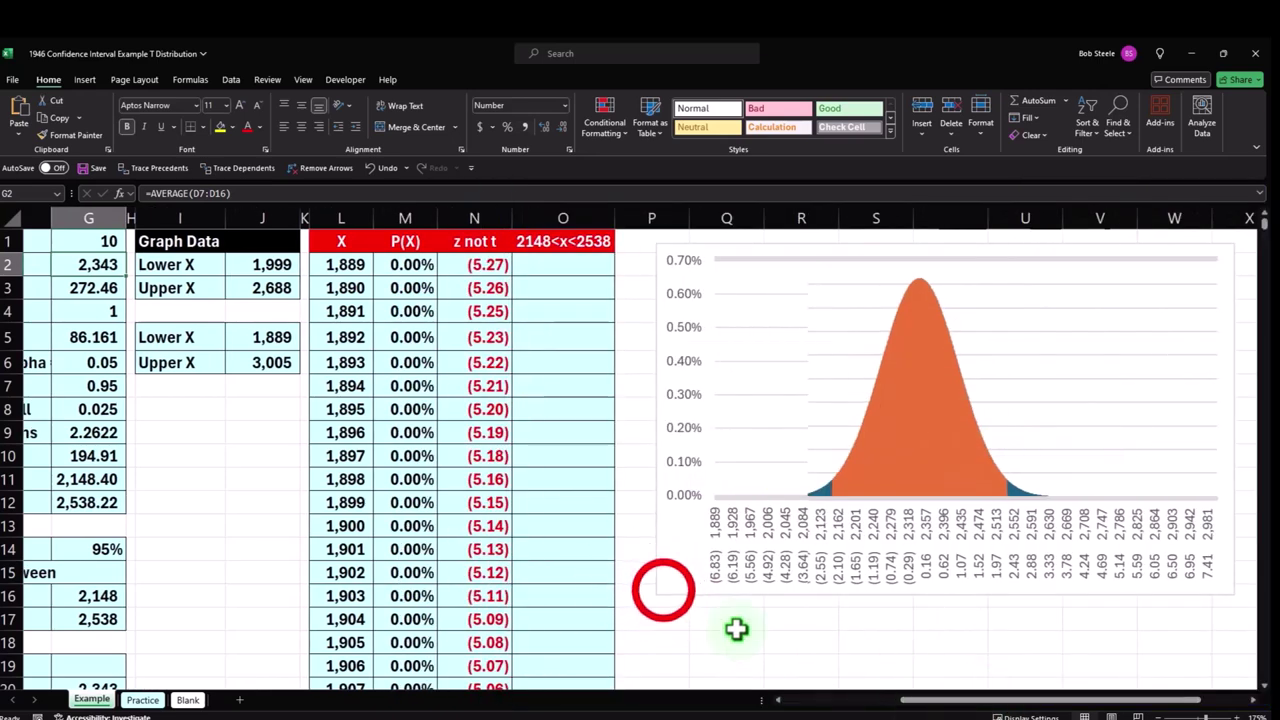
{"action": "left_click", "coordinate": [664, 590]}
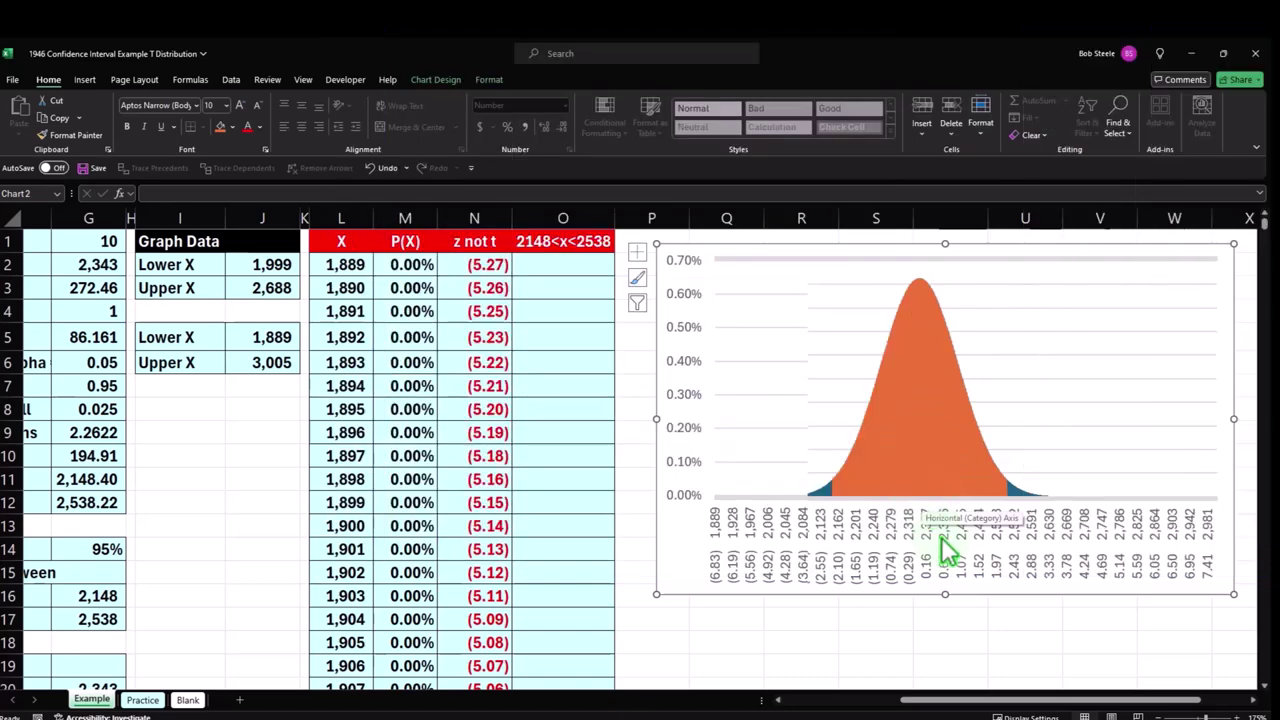
{"action": "left_click", "coordinate": [998, 698]}
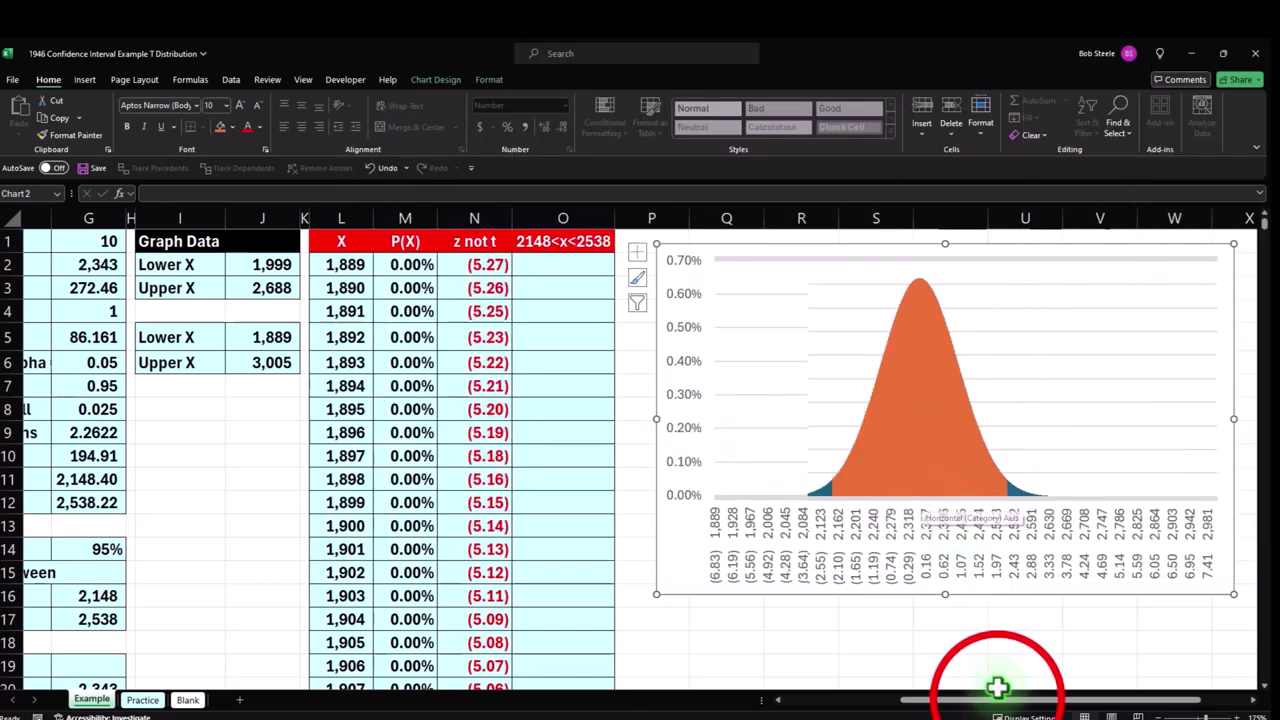
{"action": "left_click_drag", "start_coordinate": [998, 698], "coordinate": [888, 698]}
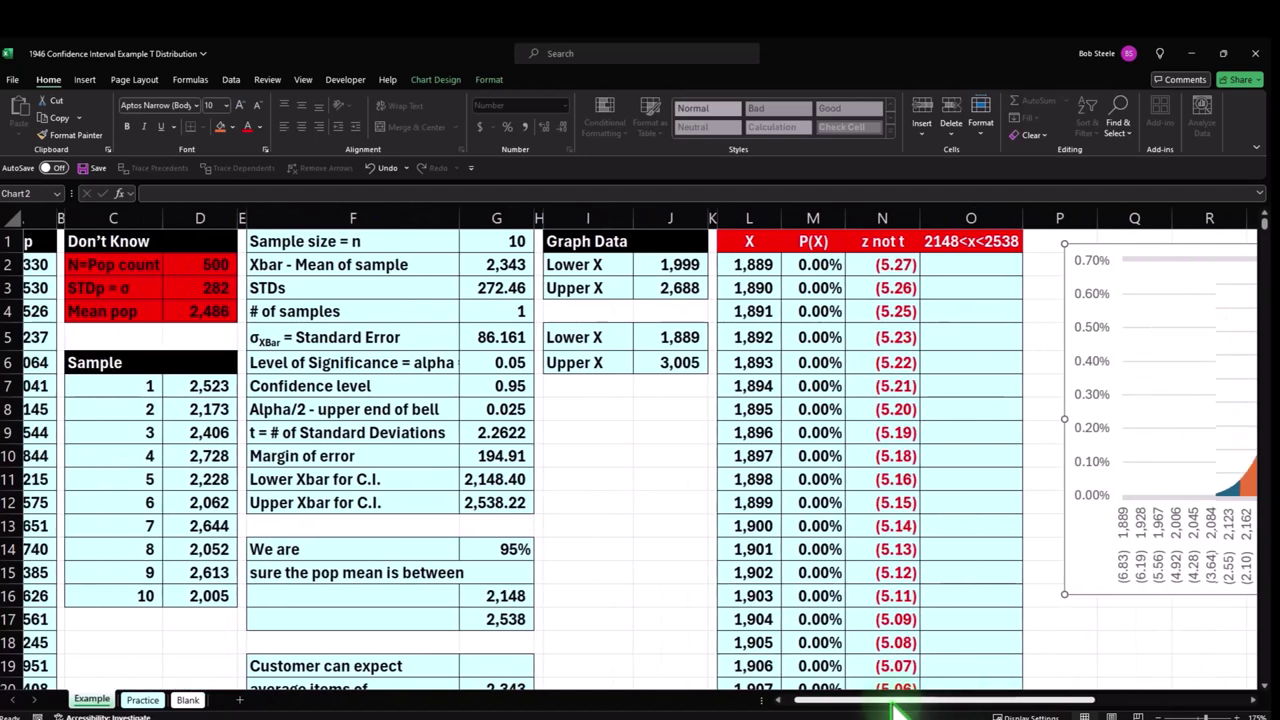
Review the sample in C7:D16 and the t formula in G9 on the Example sheet, and look at the Practice sheet.
{"action": "left_click_drag", "start_coordinate": [140, 385], "coordinate": [199, 580]}
{"action": "left_click_drag", "start_coordinate": [335, 655], "coordinate": [335, 660]}
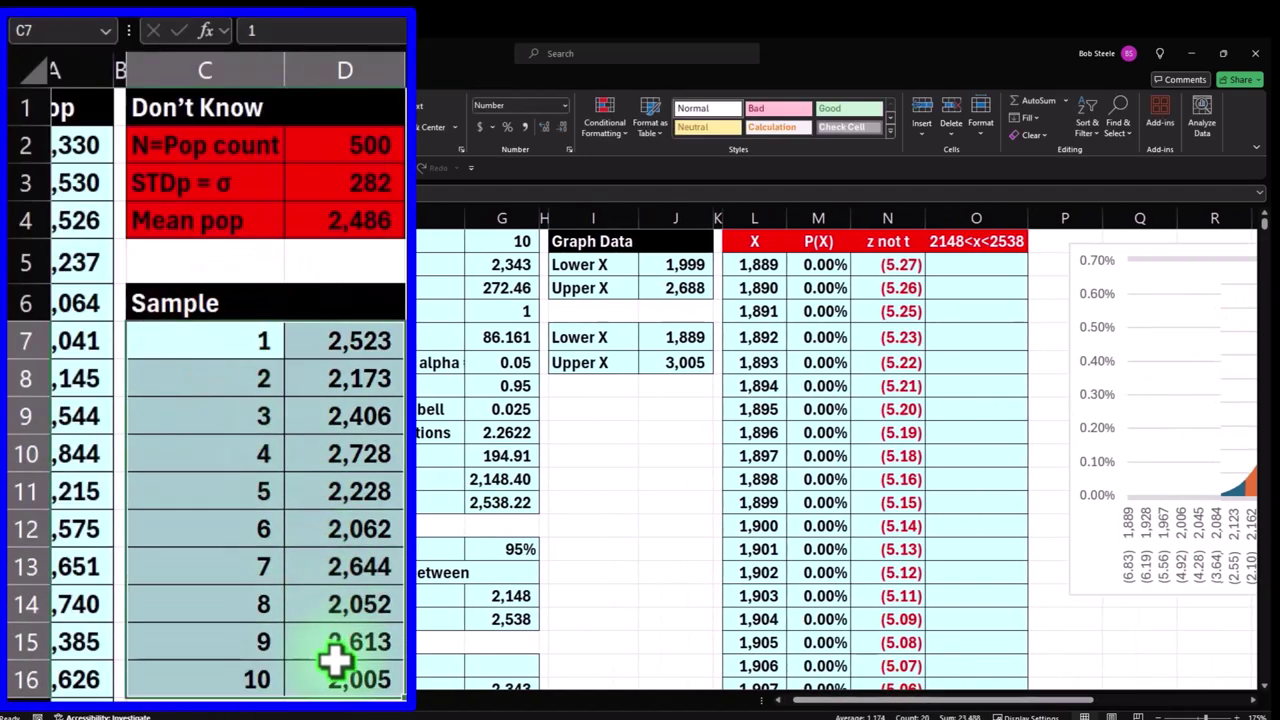
{"action": "left_click_drag", "start_coordinate": [926, 698], "coordinate": [885, 700]}
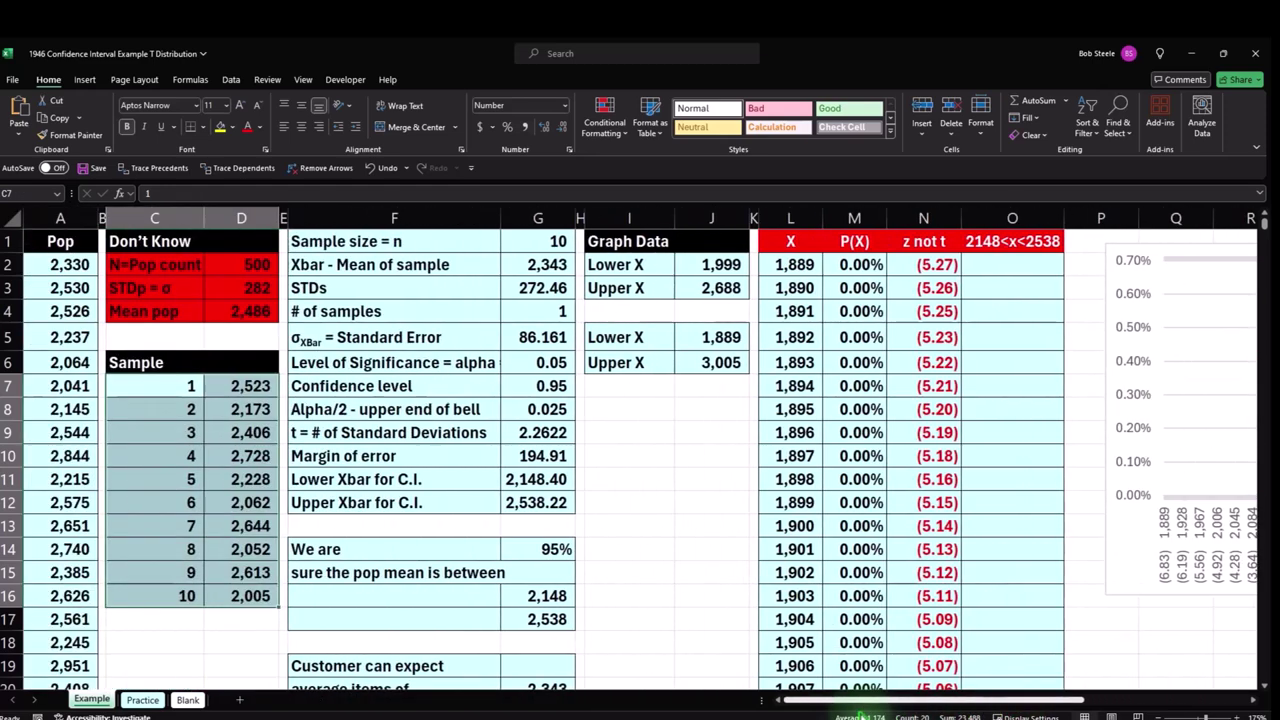
{"action": "double_click", "coordinate": [589, 432]}
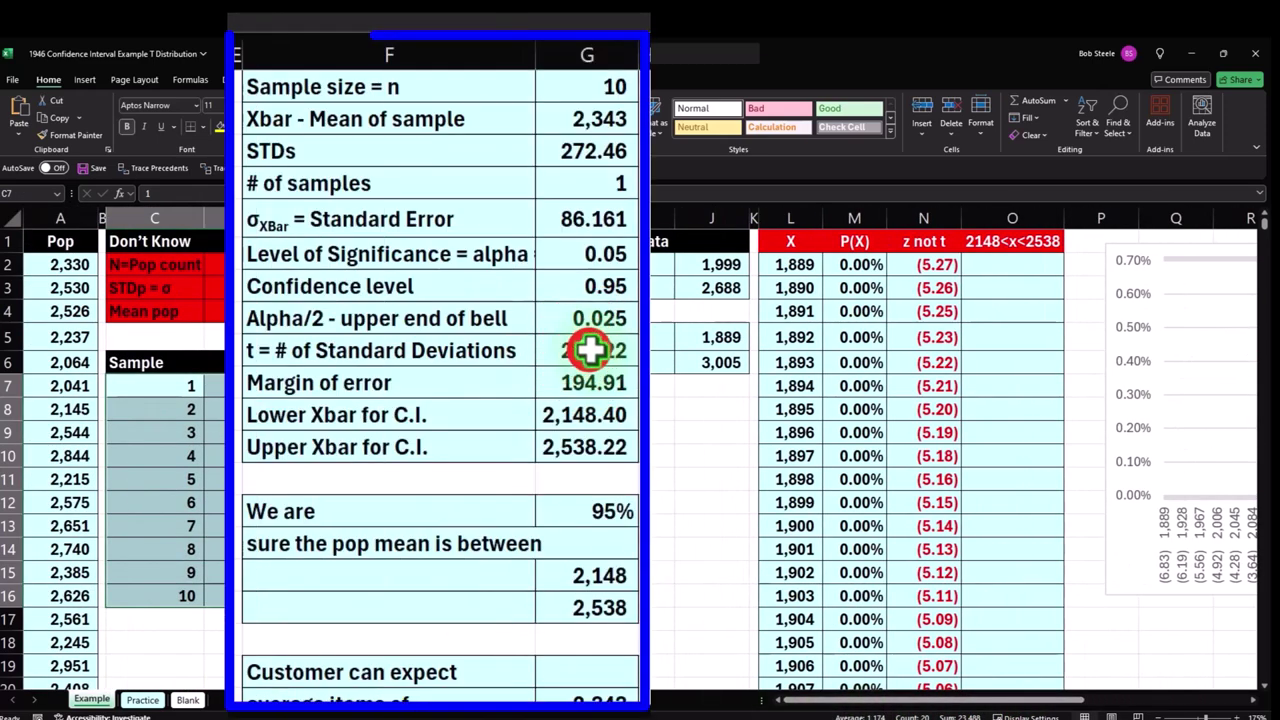
{"action": "left_click", "coordinate": [589, 350]}
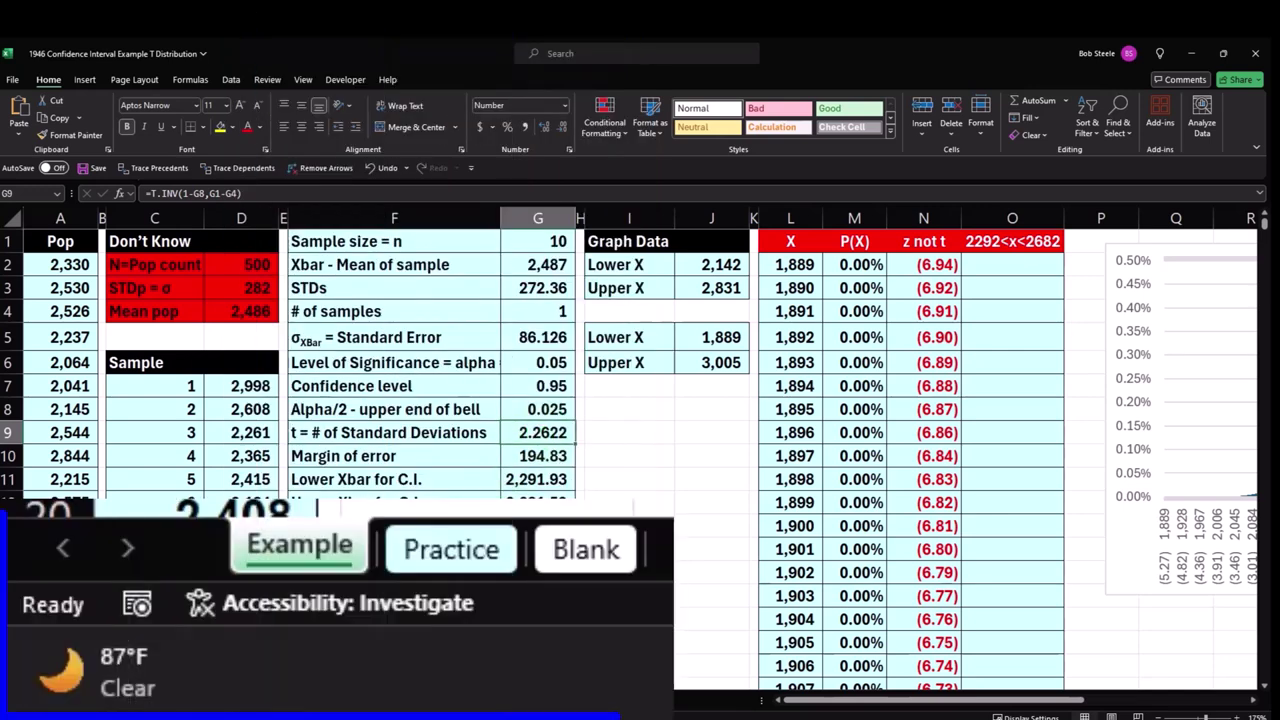
{"action": "left_click", "coordinate": [142, 699]}
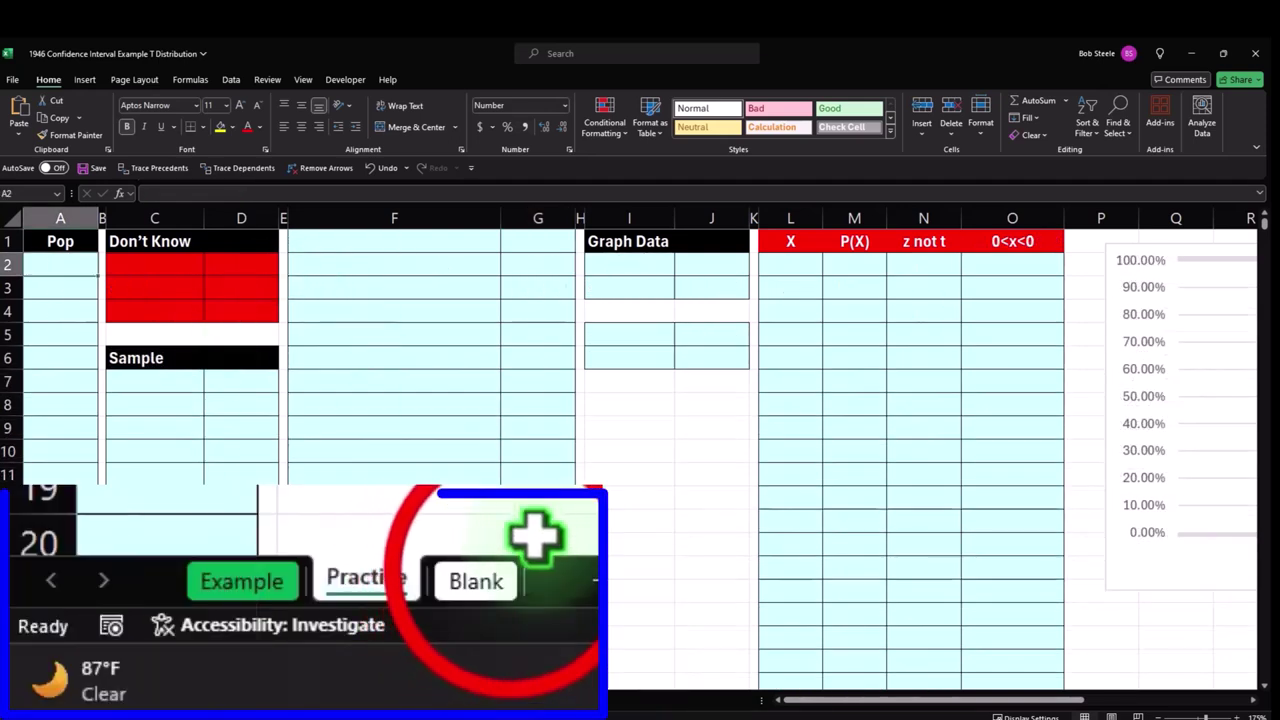
Format all cells of the Blank sheet as Currency with red bracketed negatives, no symbol and 0 decimal places.
{"action": "left_click", "coordinate": [187, 699]}
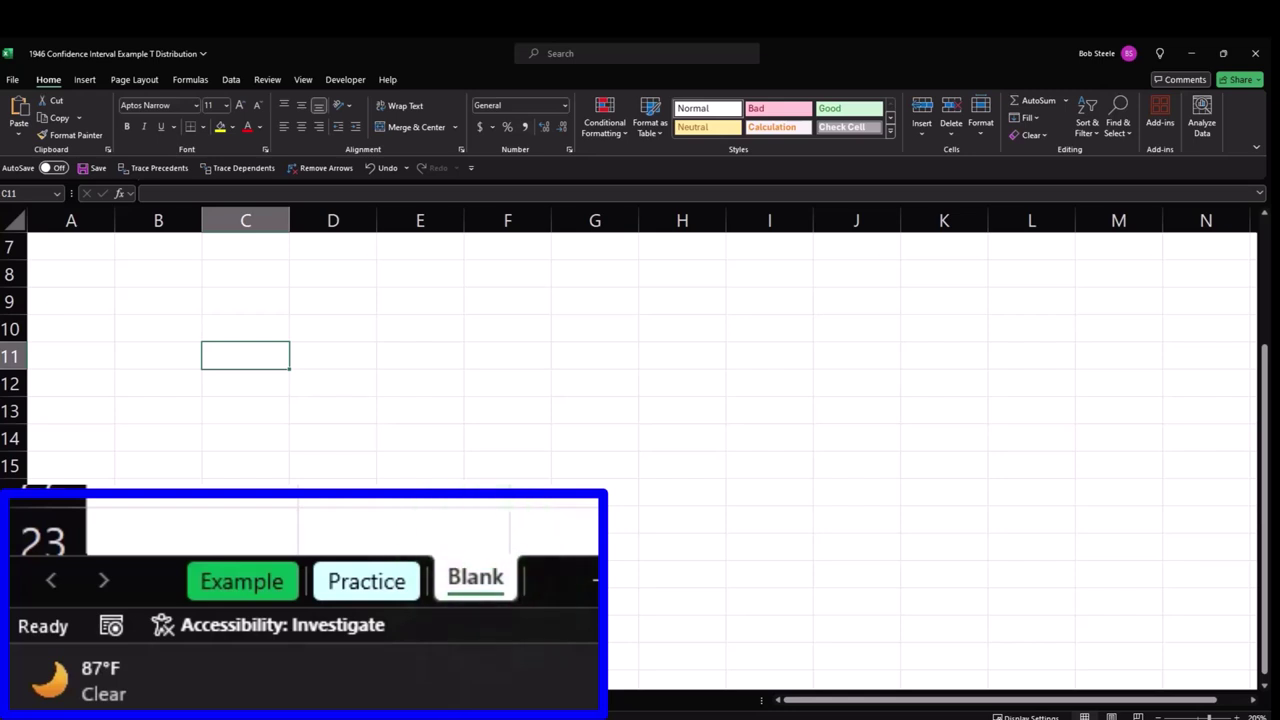
{"action": "left_click", "coordinate": [17, 220]}
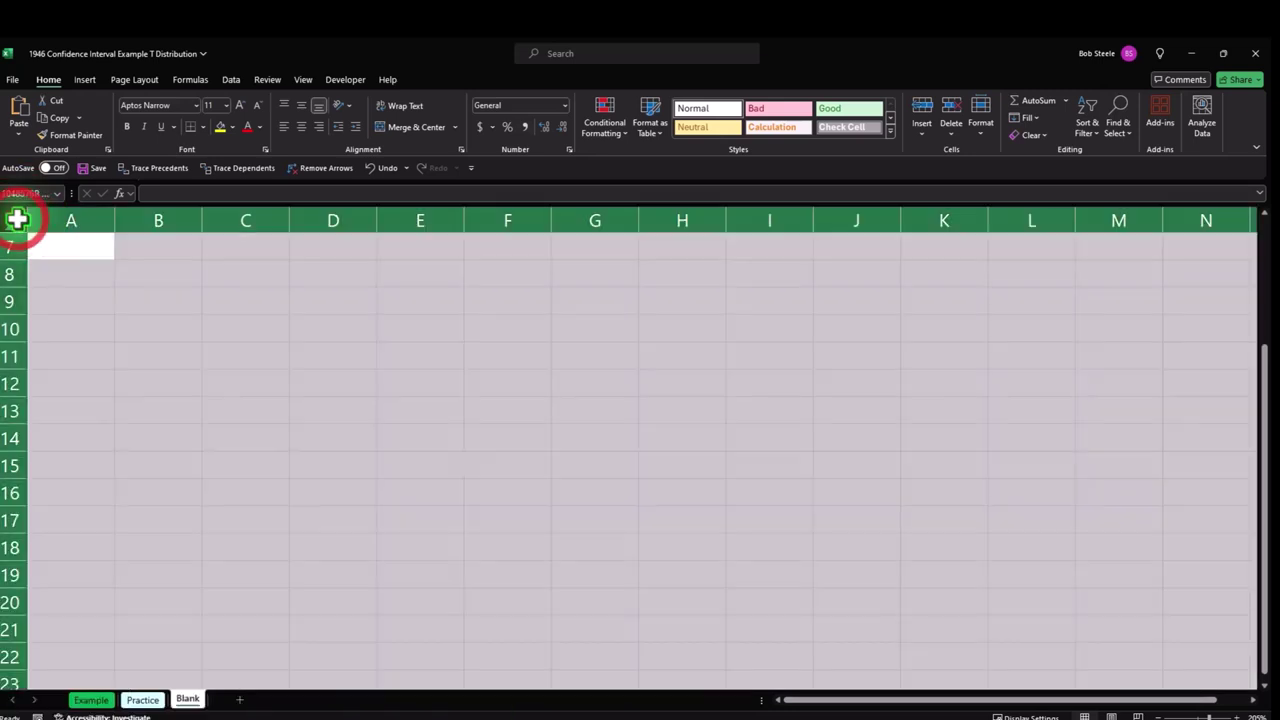
{"action": "right_click", "coordinate": [323, 414]}
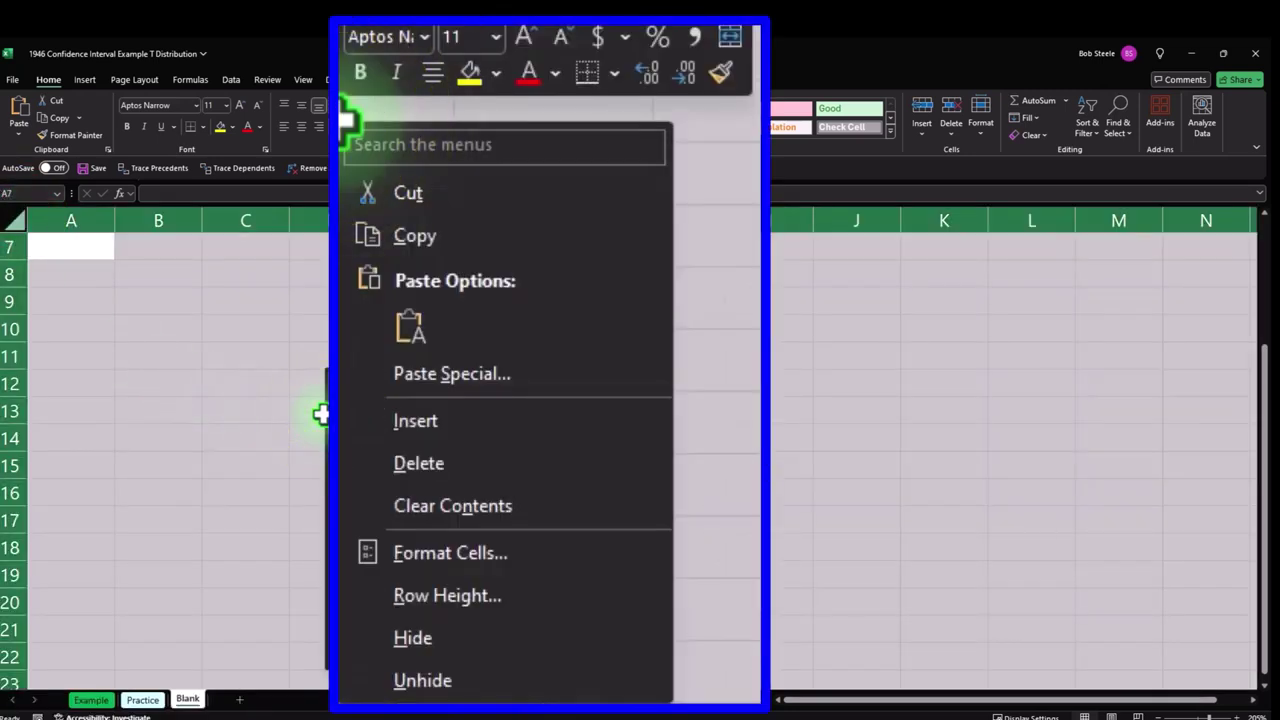
{"action": "left_click", "coordinate": [470, 553]}
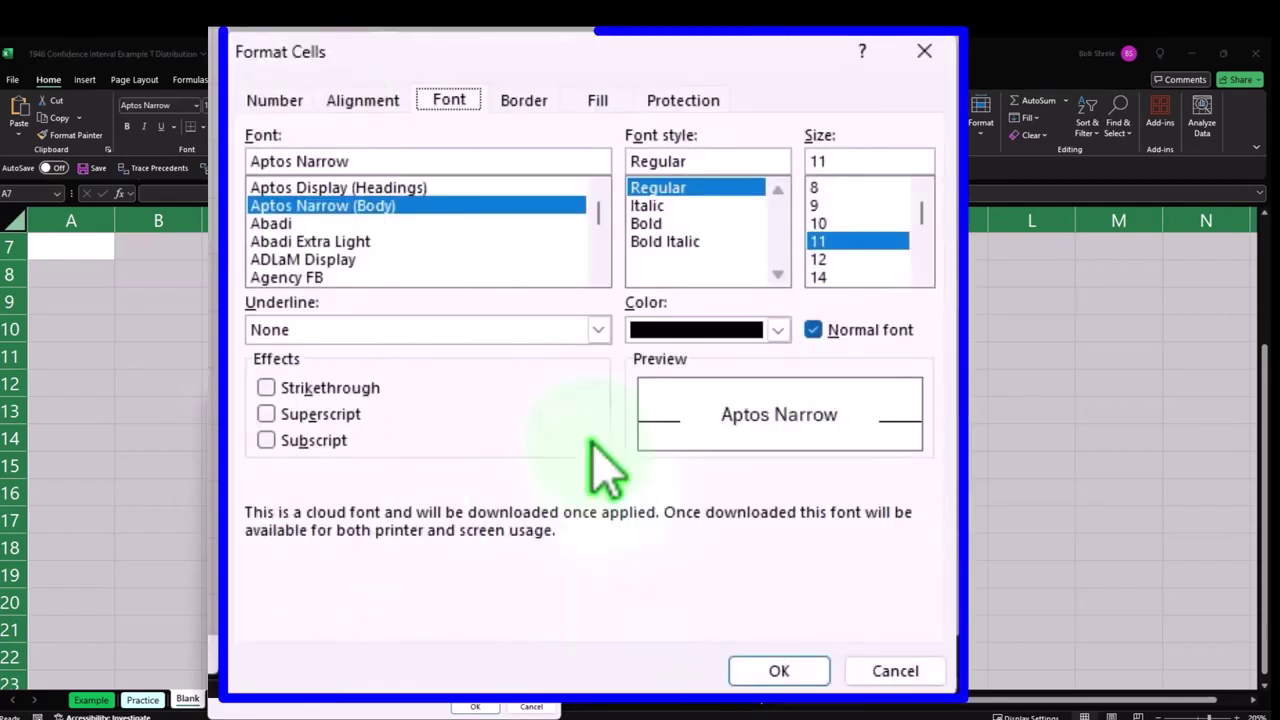
{"action": "left_click", "coordinate": [243, 432]}
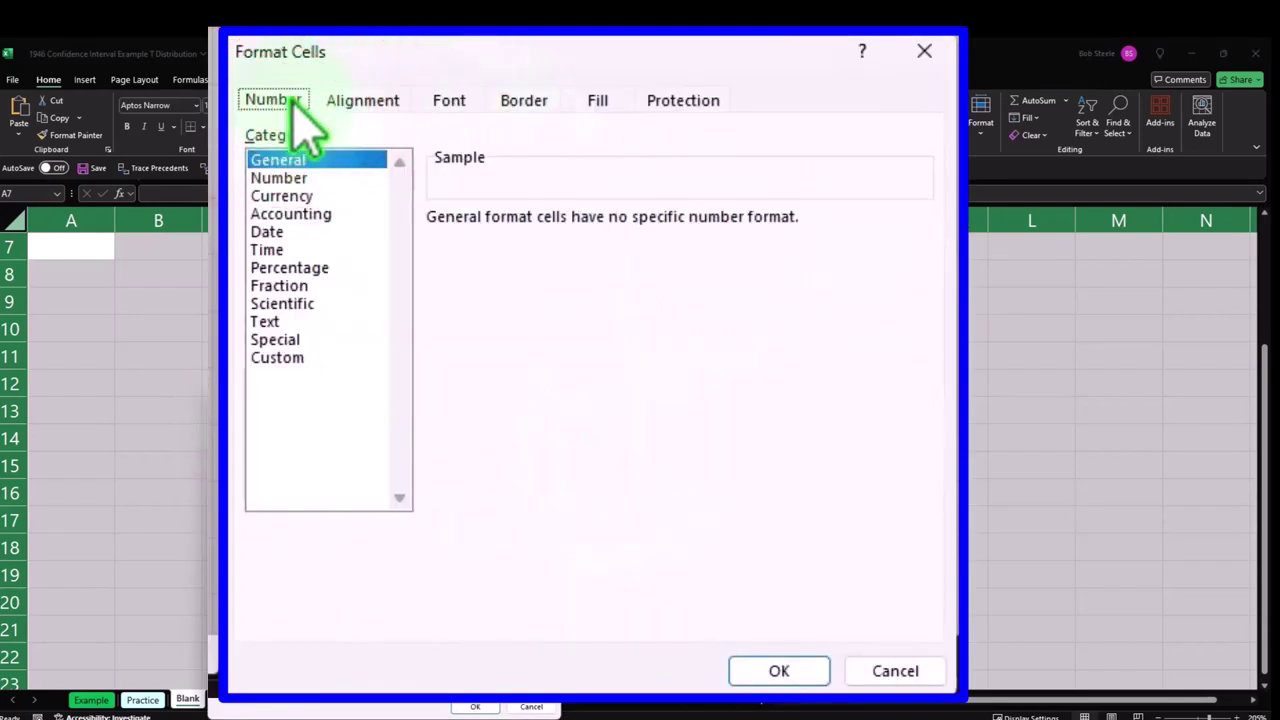
{"action": "left_click", "coordinate": [300, 196]}
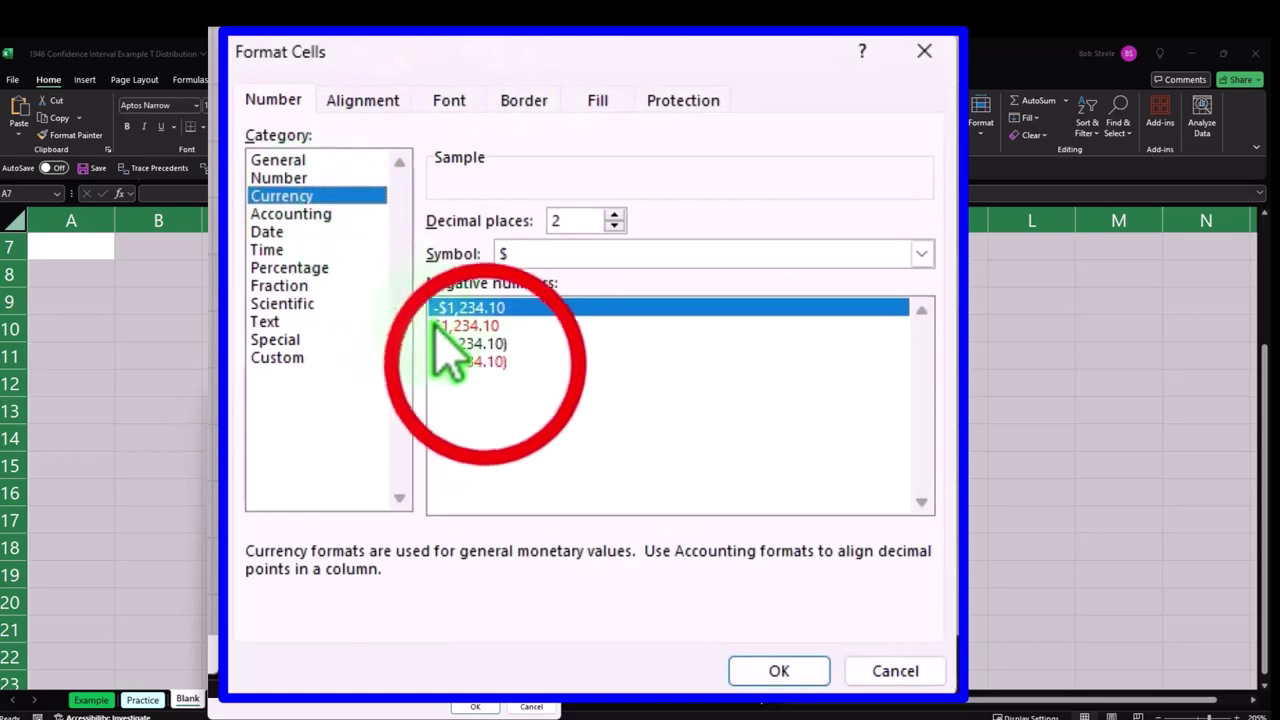
{"action": "left_click", "coordinate": [480, 362]}
{"action": "left_click", "coordinate": [596, 256]}
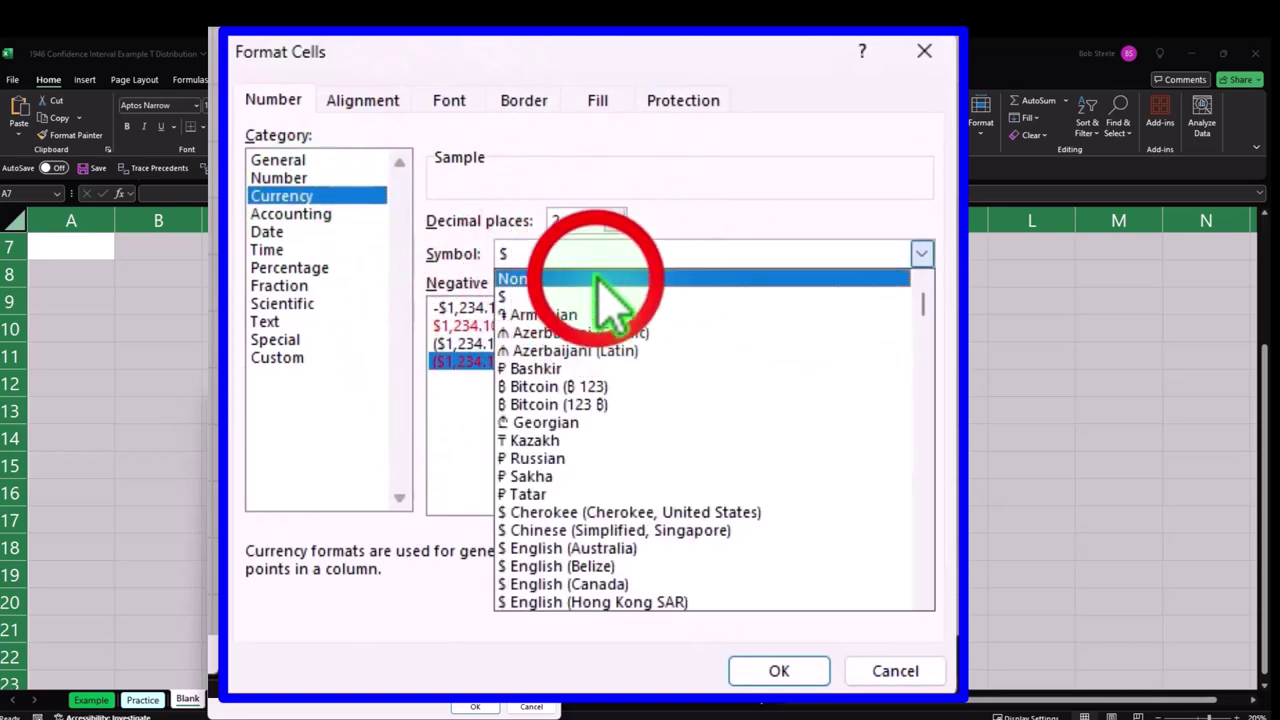
{"action": "left_click", "coordinate": [600, 277]}
{"action": "left_click", "coordinate": [614, 227]}
{"action": "left_click", "coordinate": [614, 227]}
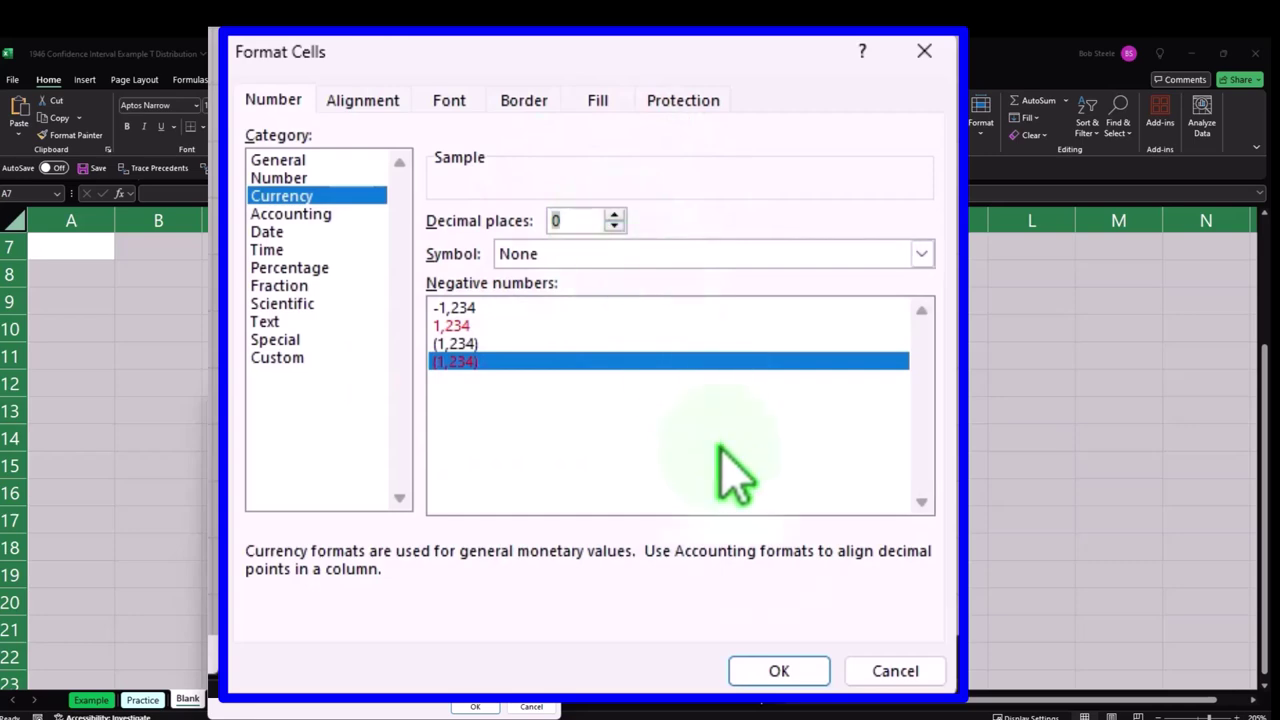
{"action": "left_click", "coordinate": [779, 668]}
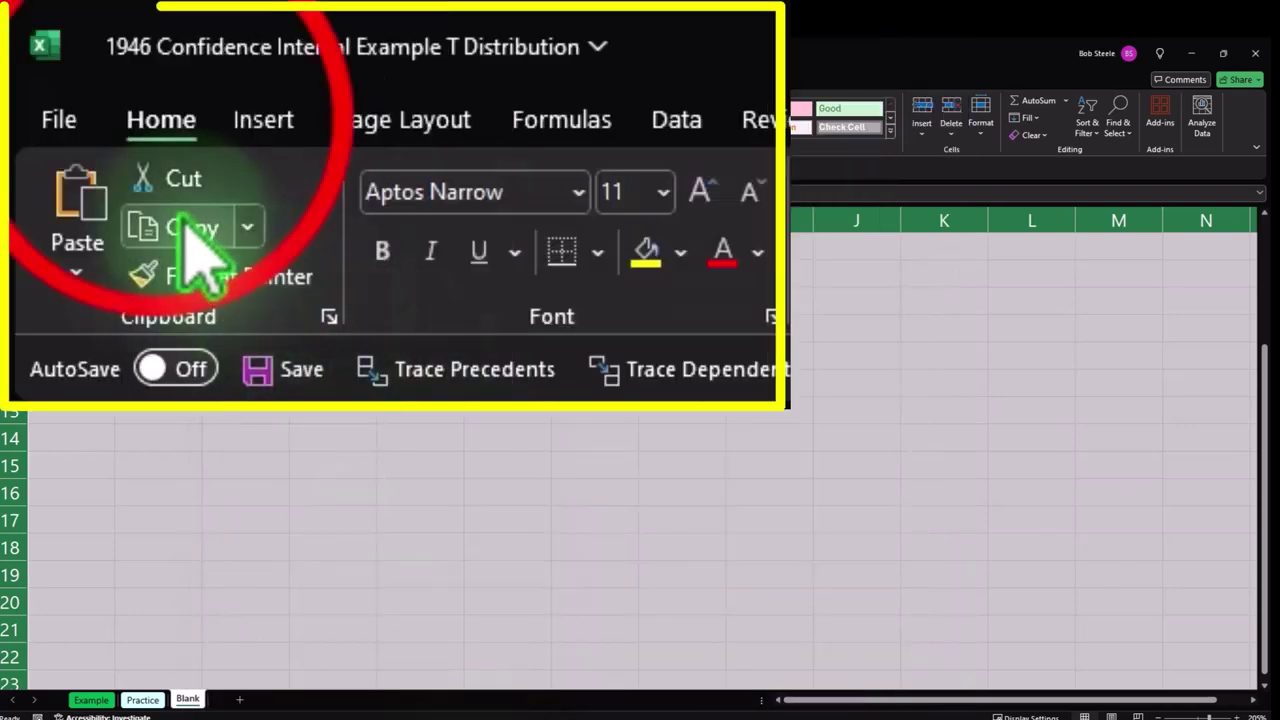
Make all cells of the Blank sheet bold and clear the whole-sheet selection.
{"action": "left_click", "coordinate": [48, 80]}
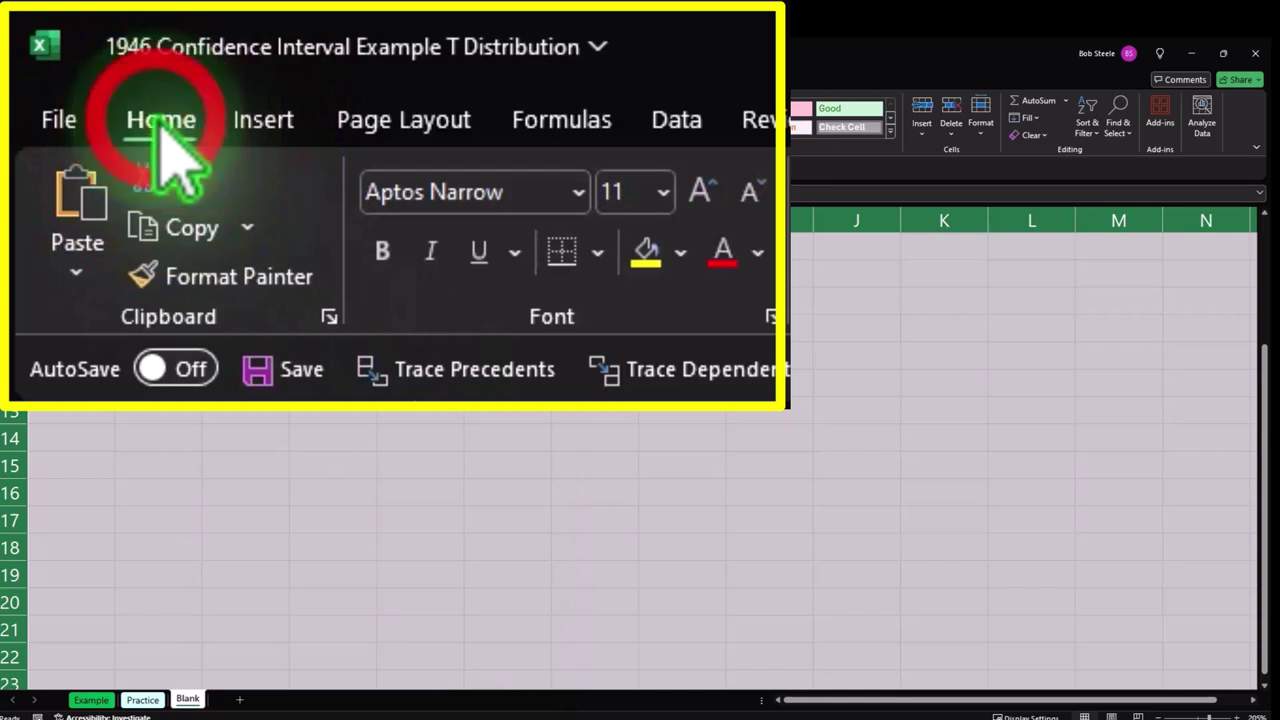
{"action": "left_click", "coordinate": [432, 262]}
{"action": "left_click", "coordinate": [383, 251]}
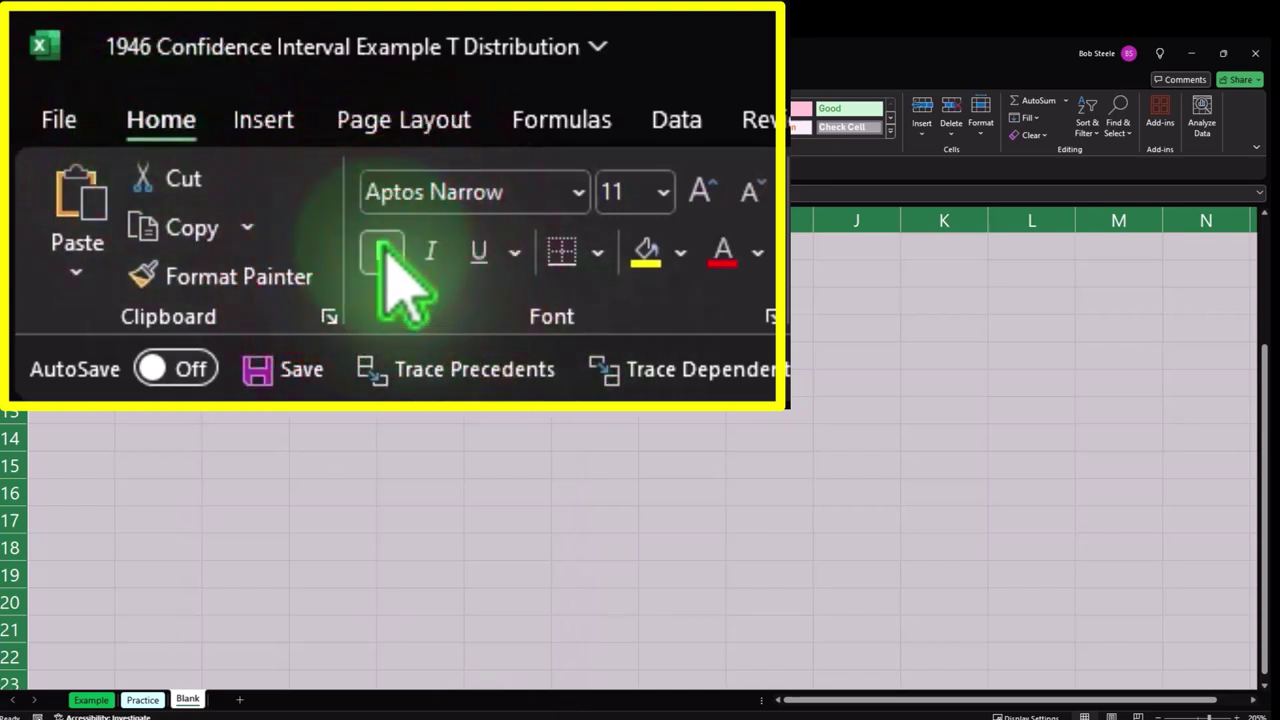
{"action": "left_click", "coordinate": [130, 264]}
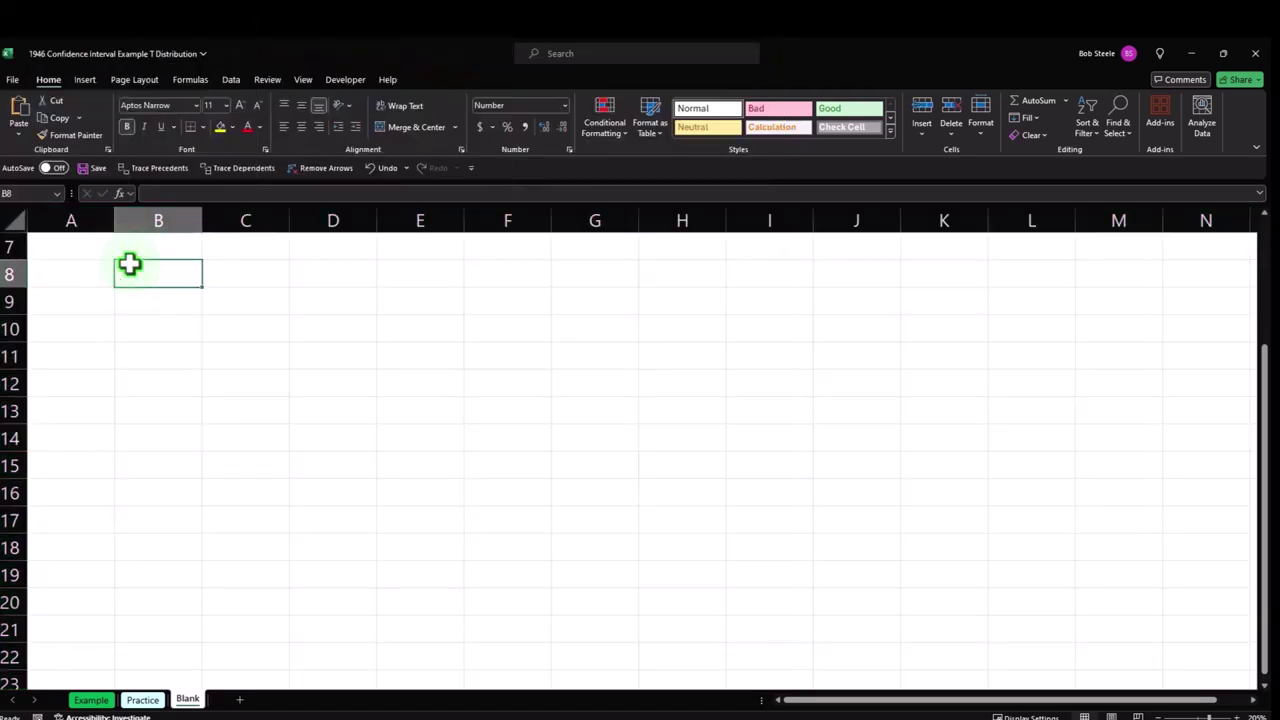
Enter the heading "Pop Data Create" in cell A7 of the Blank sheet.
{"action": "left_click", "coordinate": [70, 249]}
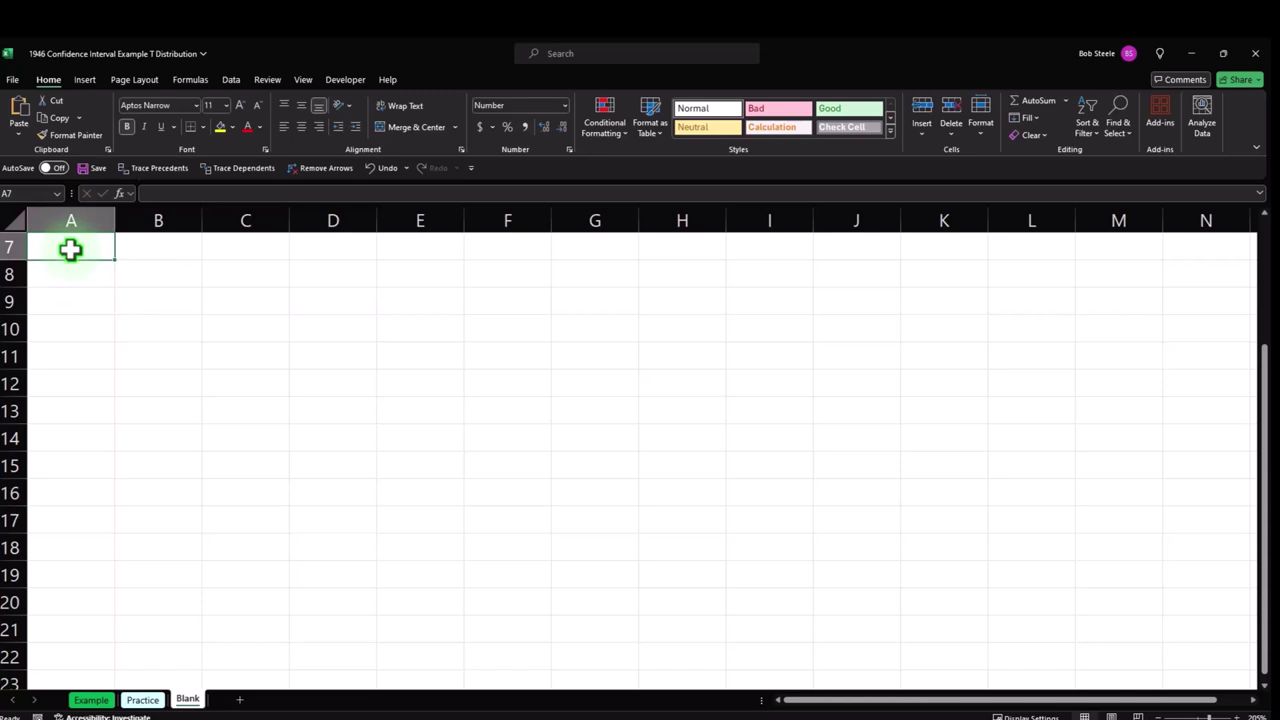
{"action": "type", "text": "Po"}
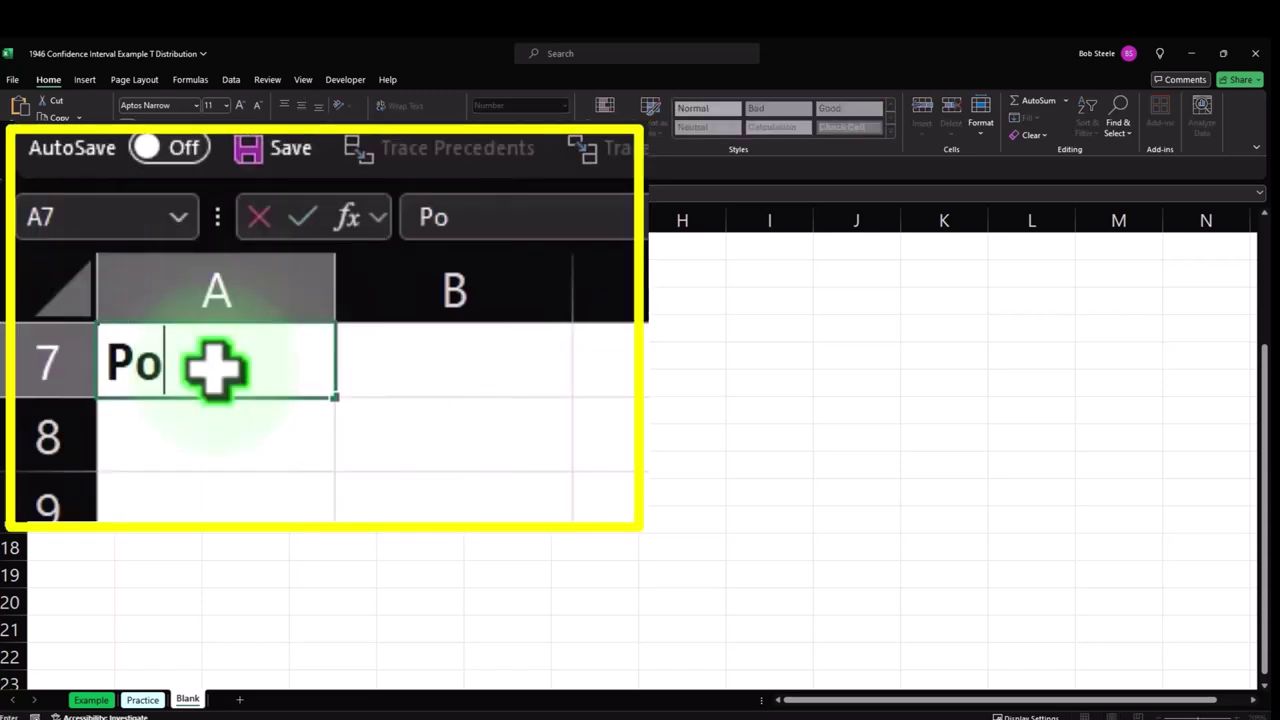
{"action": "type", "text": "p Data cra"}
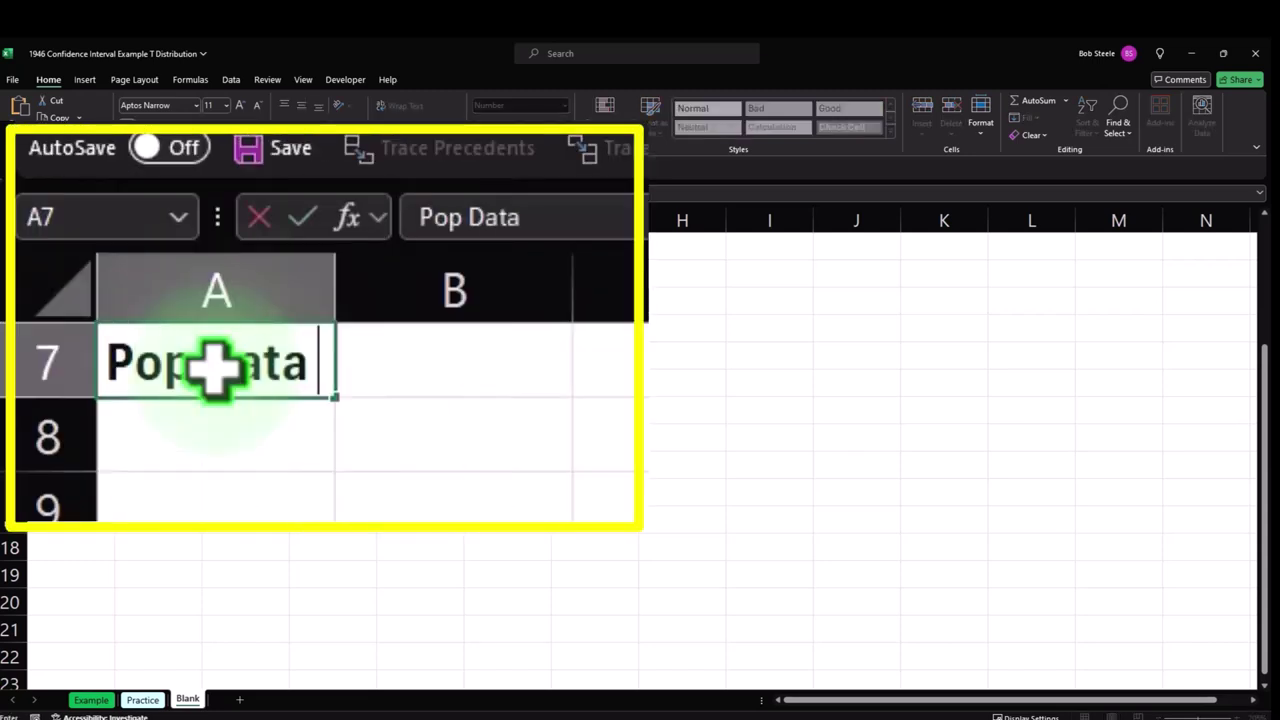
{"action": "key", "text": "BackSpace"}
{"action": "key", "text": "BackSpace"}
{"action": "key", "text": "BackSpace"}
{"action": "key", "text": "BackSpace"}
{"action": "type", "text": "Crae"}
{"action": "key", "text": "BackSpace"}
{"action": "key", "text": "BackSpace"}
{"action": "type", "text": "eate"}
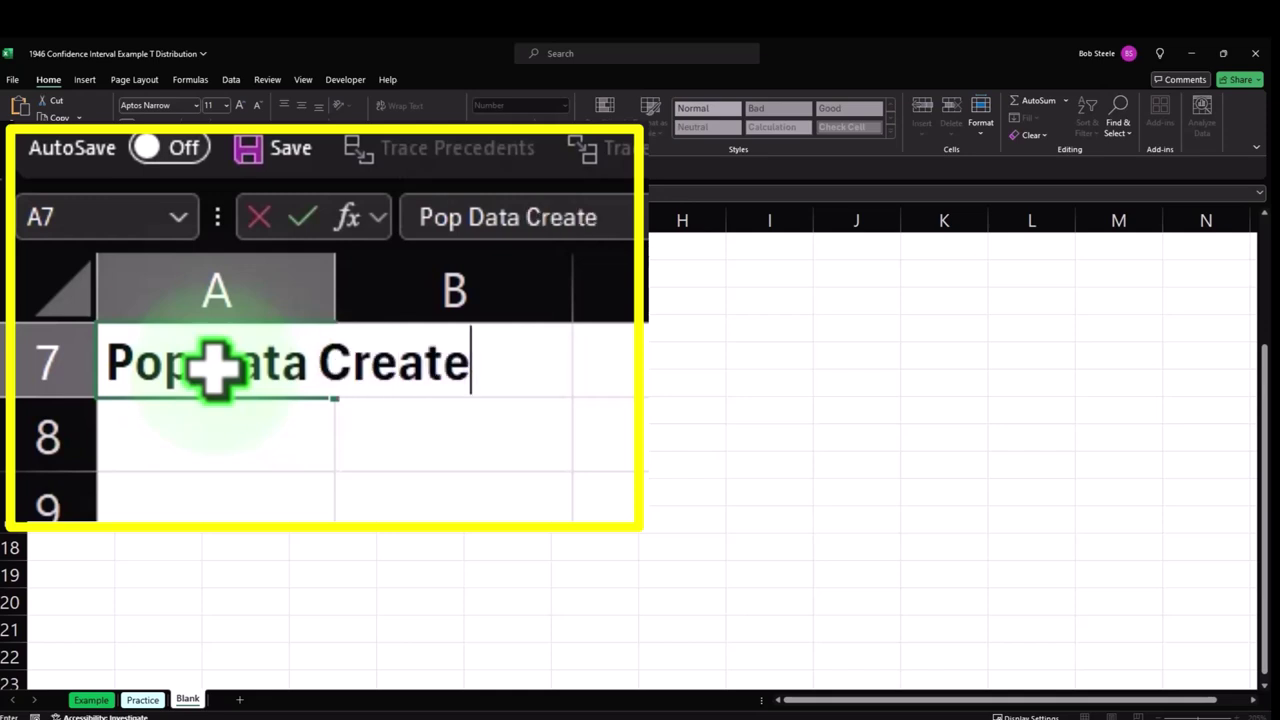
{"action": "key", "text": "Return"}
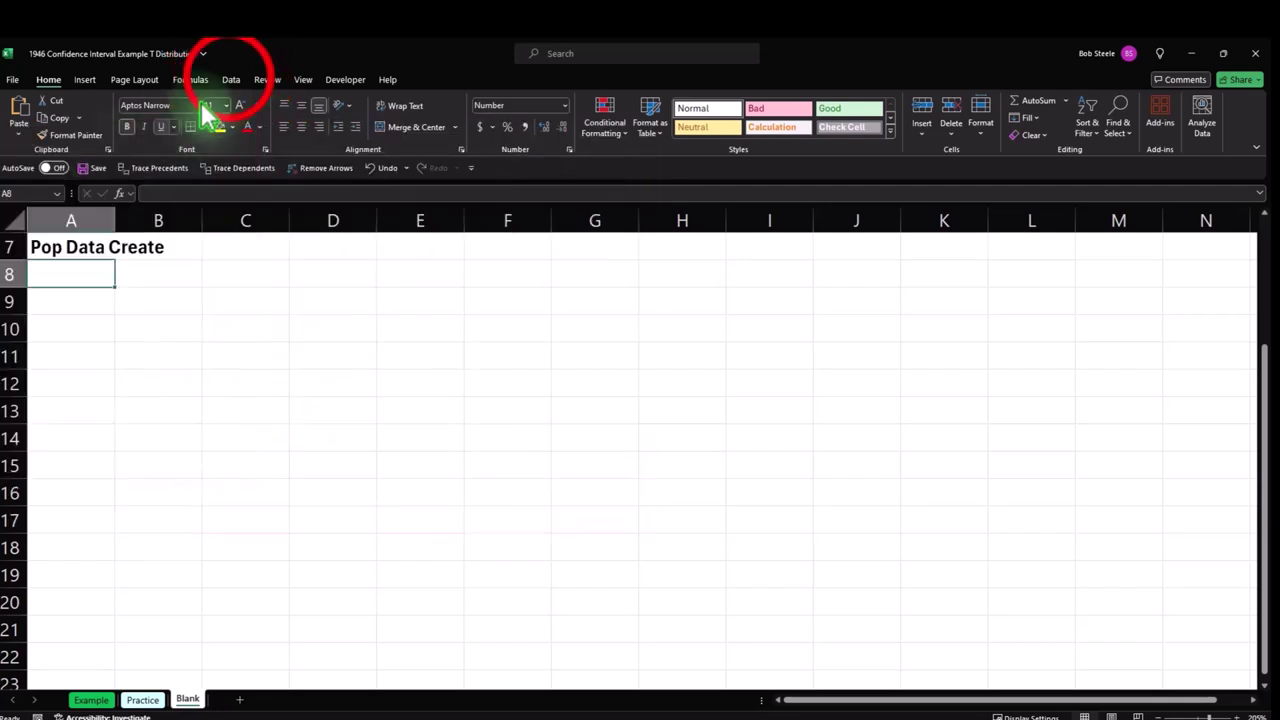
{"action": "left_click", "coordinate": [231, 79]}
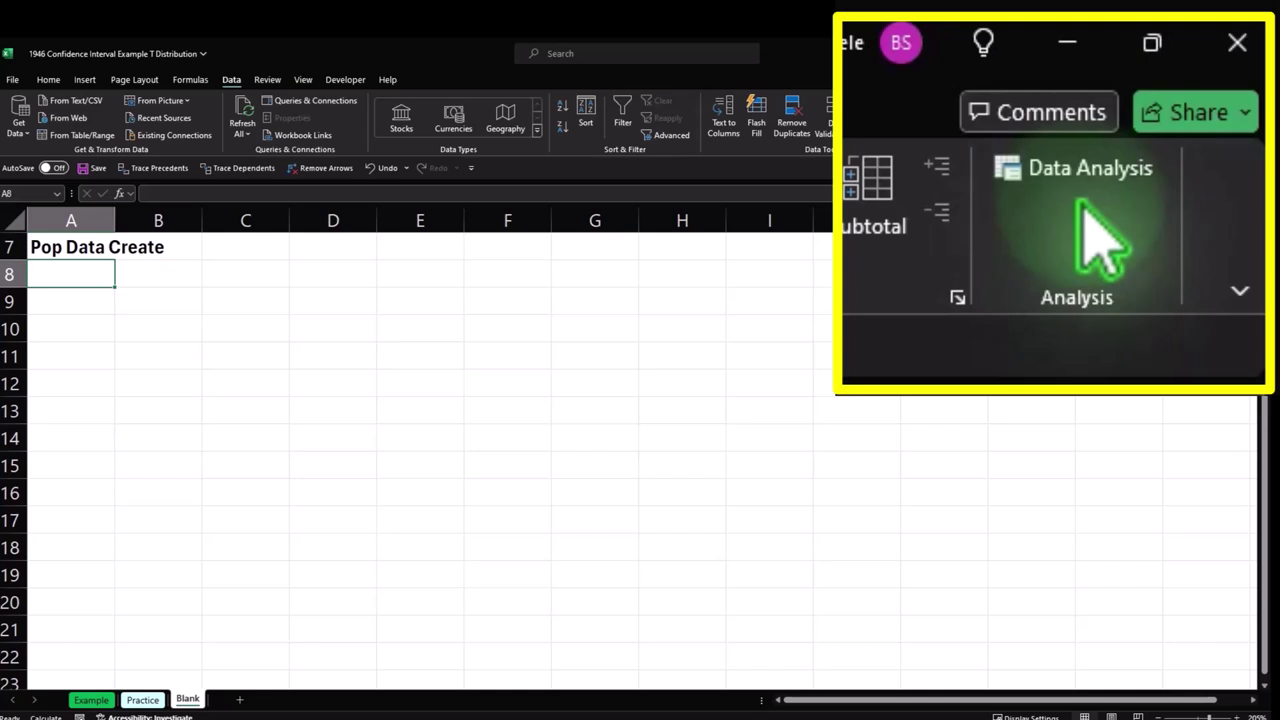
{"action": "left_click", "coordinate": [257, 352]}
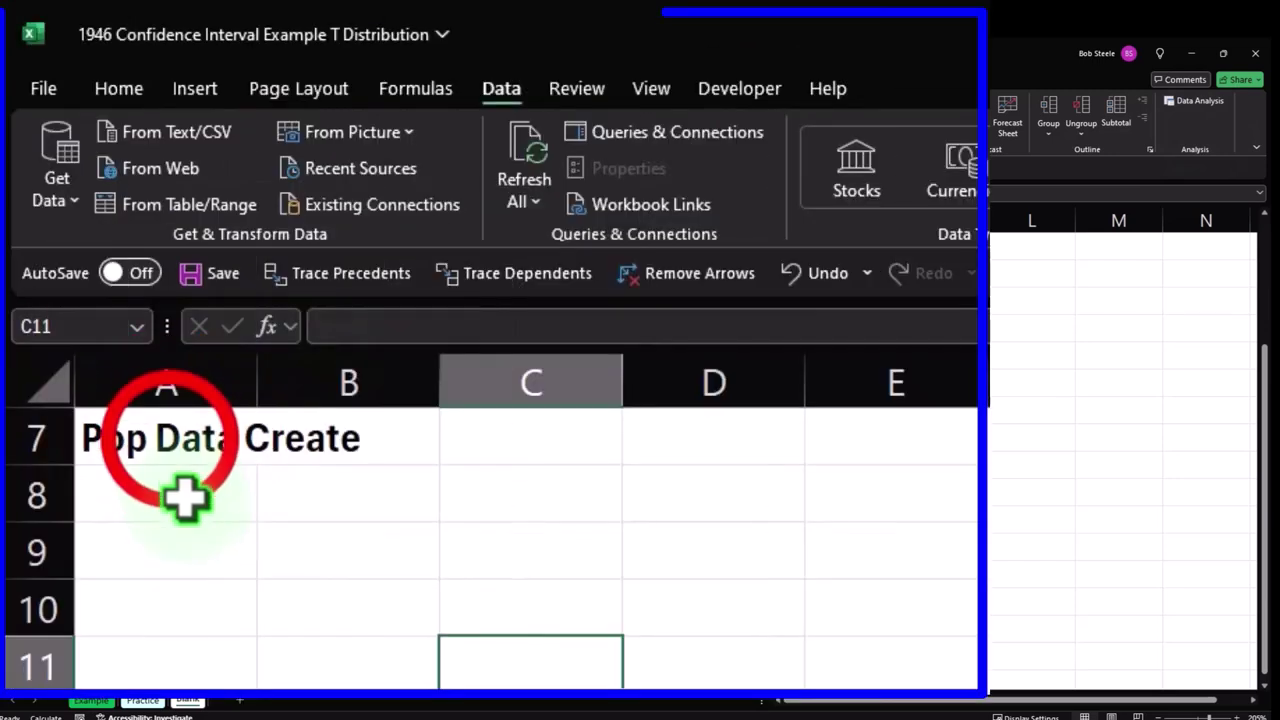
Format the heading cells A7:B7 with a black fill and white font.
{"action": "left_click_drag", "start_coordinate": [80, 247], "coordinate": [160, 248]}
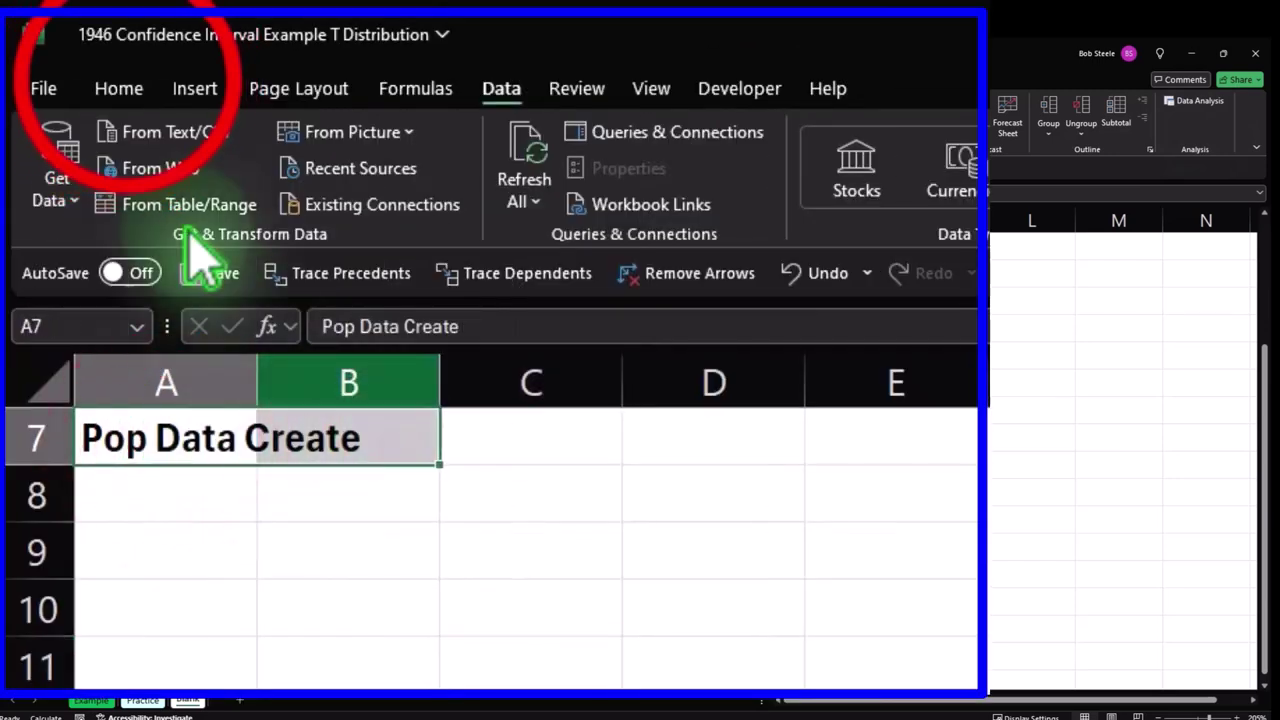
{"action": "left_click", "coordinate": [120, 88]}
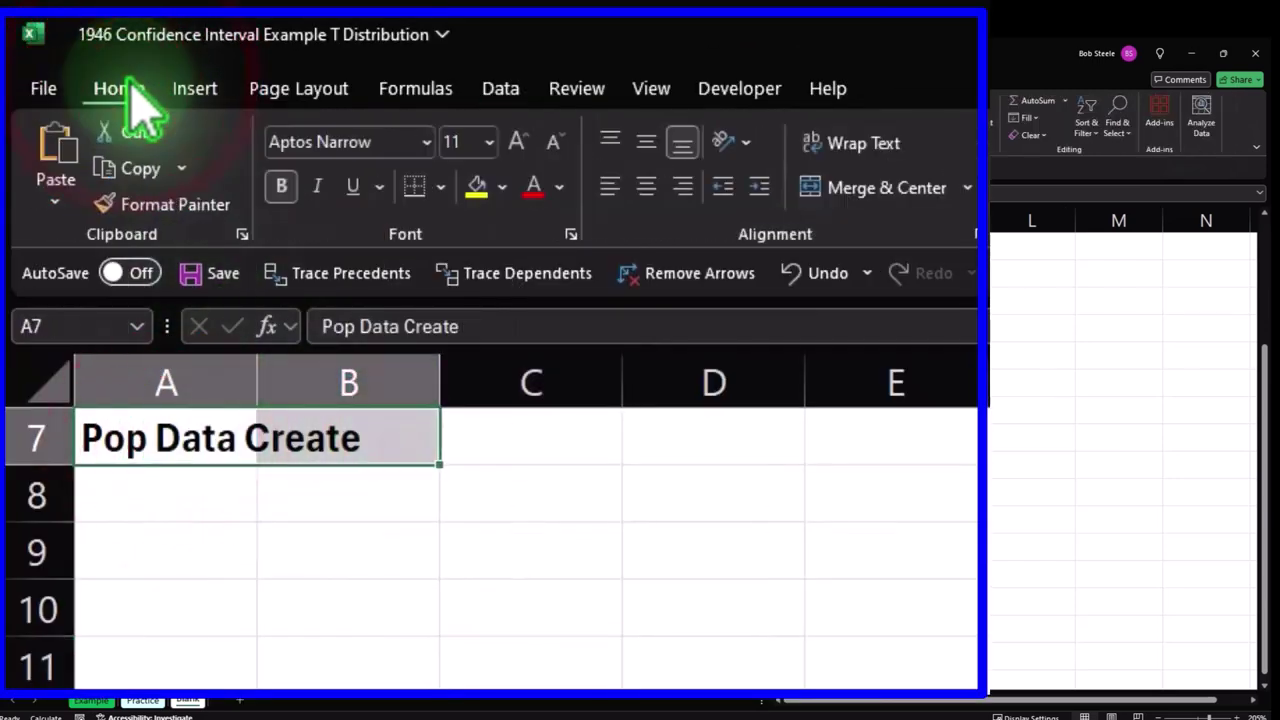
{"action": "left_click", "coordinate": [504, 189]}
{"action": "left_click", "coordinate": [497, 246]}
{"action": "left_click", "coordinate": [561, 188]}
{"action": "left_click", "coordinate": [534, 302]}
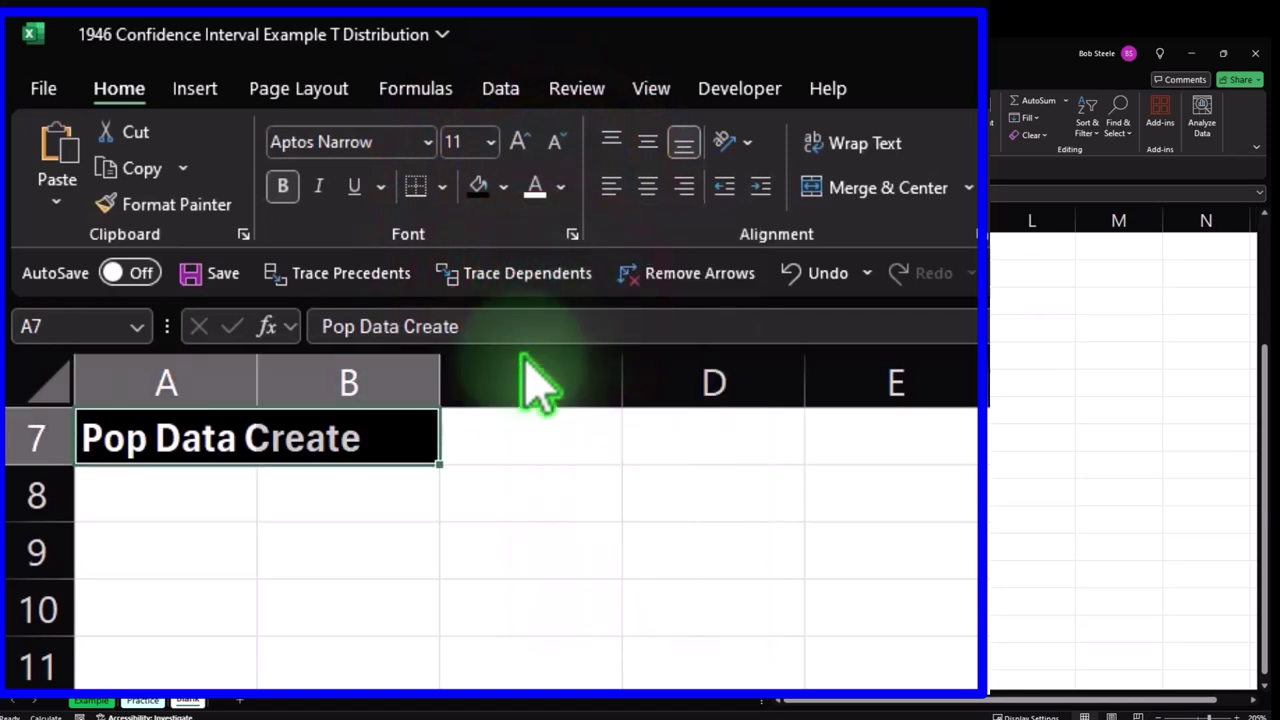
Enter the label "N=Pop Count" in A8 with 500 in B8, and widen column A to fit the label.
{"action": "left_click", "coordinate": [176, 494]}
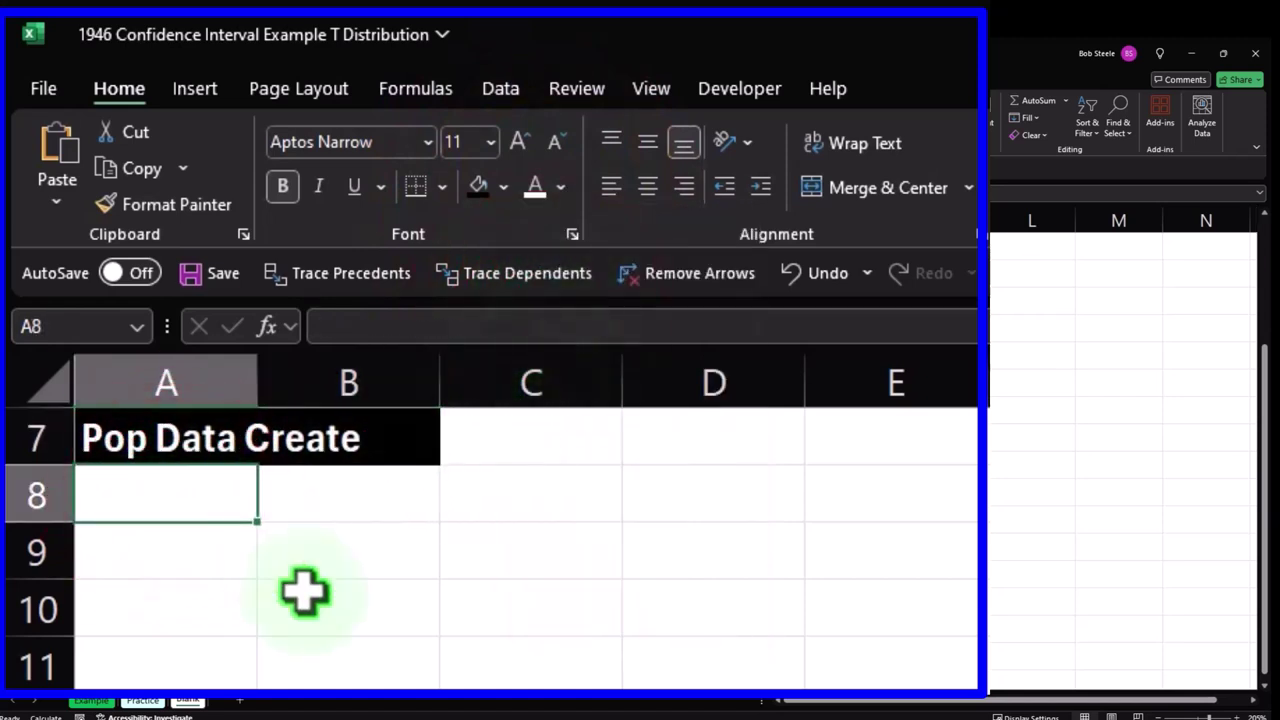
{"action": "type", "text": "N"}
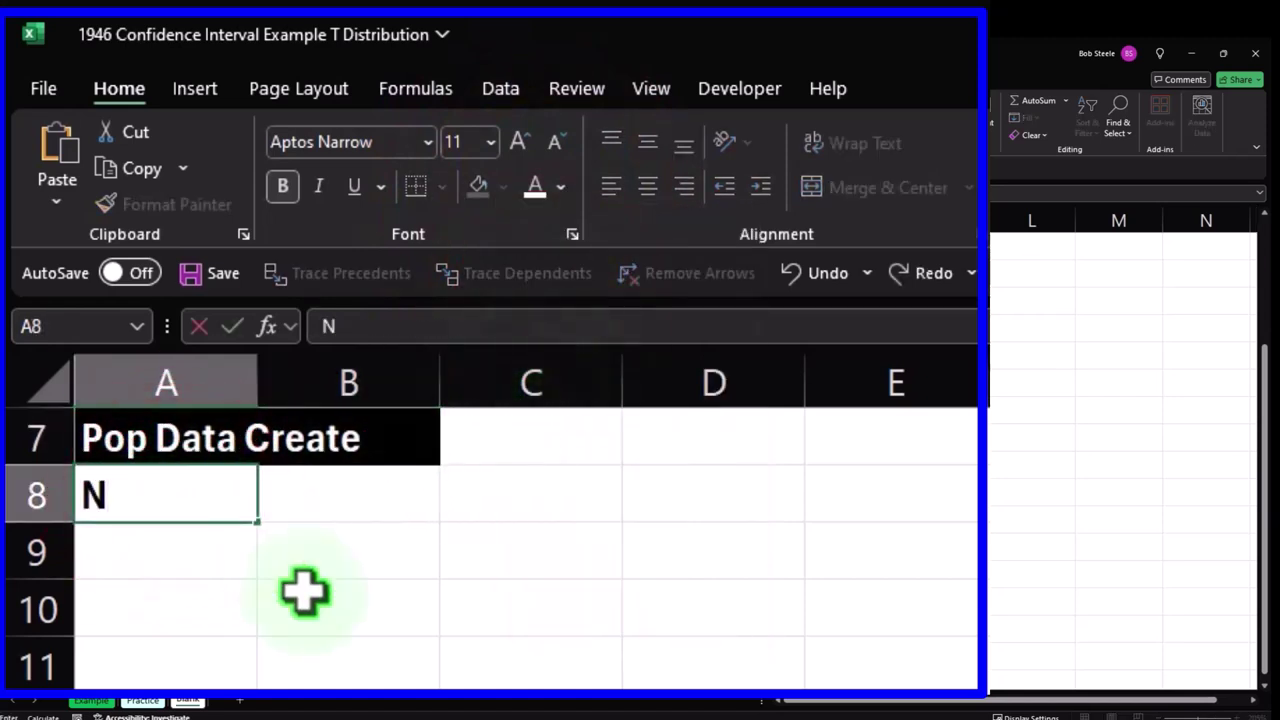
{"action": "type", "text": "=Pop "}
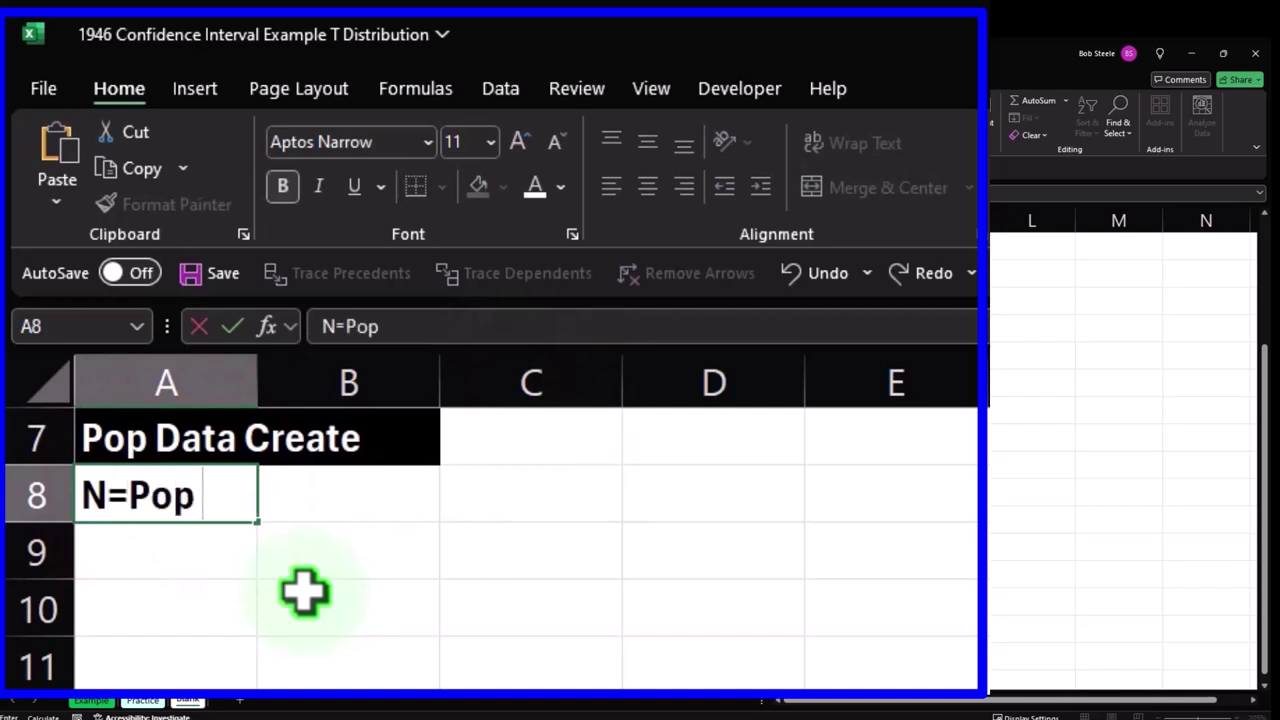
{"action": "type", "text": "Count"}
{"action": "key", "text": "Tab"}
{"action": "type", "text": "500"}
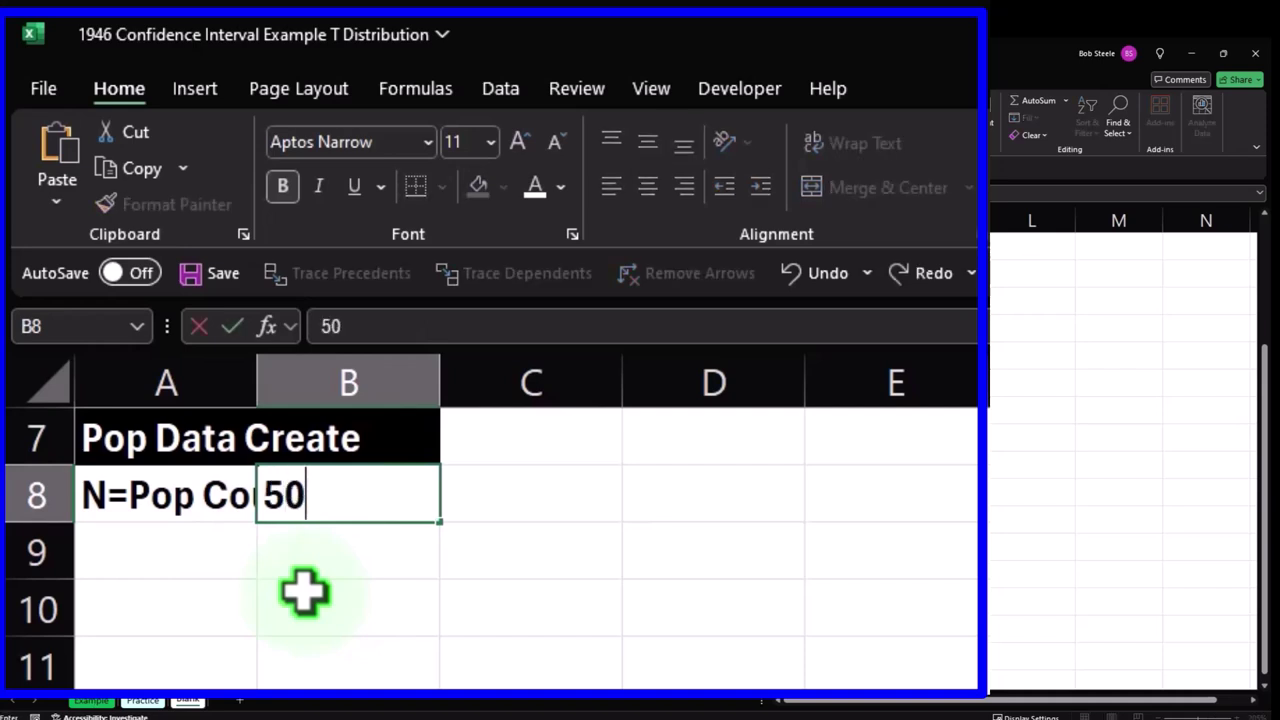
{"action": "key", "text": "Return"}
{"action": "left_click_drag", "start_coordinate": [257, 383], "coordinate": [310, 383]}
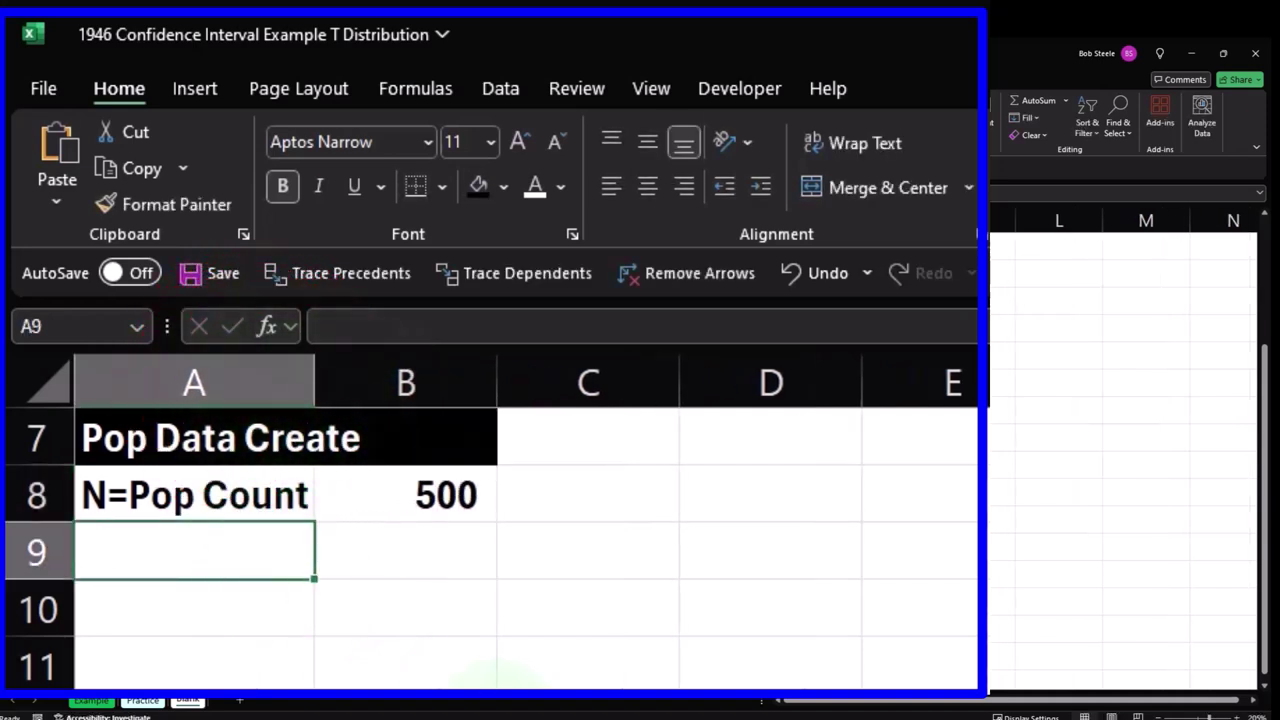
Enter the label "STDp = σ" in A9, inserting the Greek small letter sigma as a symbol.
{"action": "type", "text": "STDp ="}
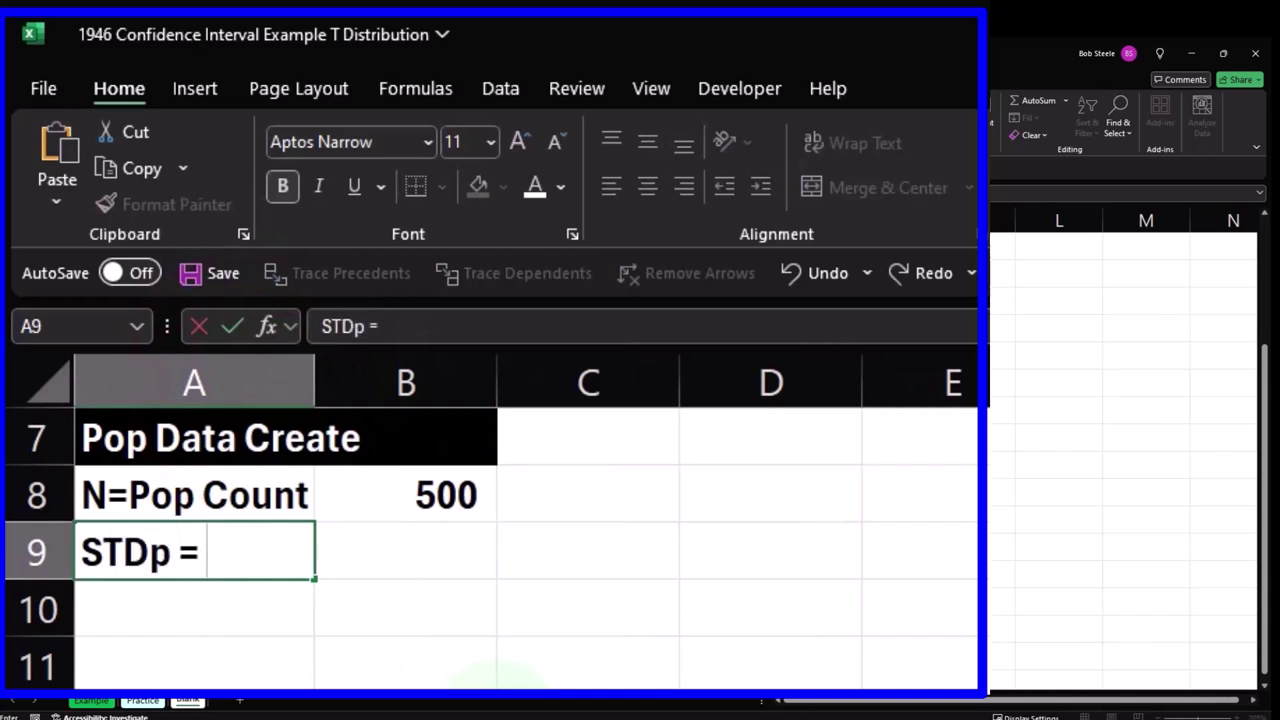
{"action": "left_click", "coordinate": [203, 98]}
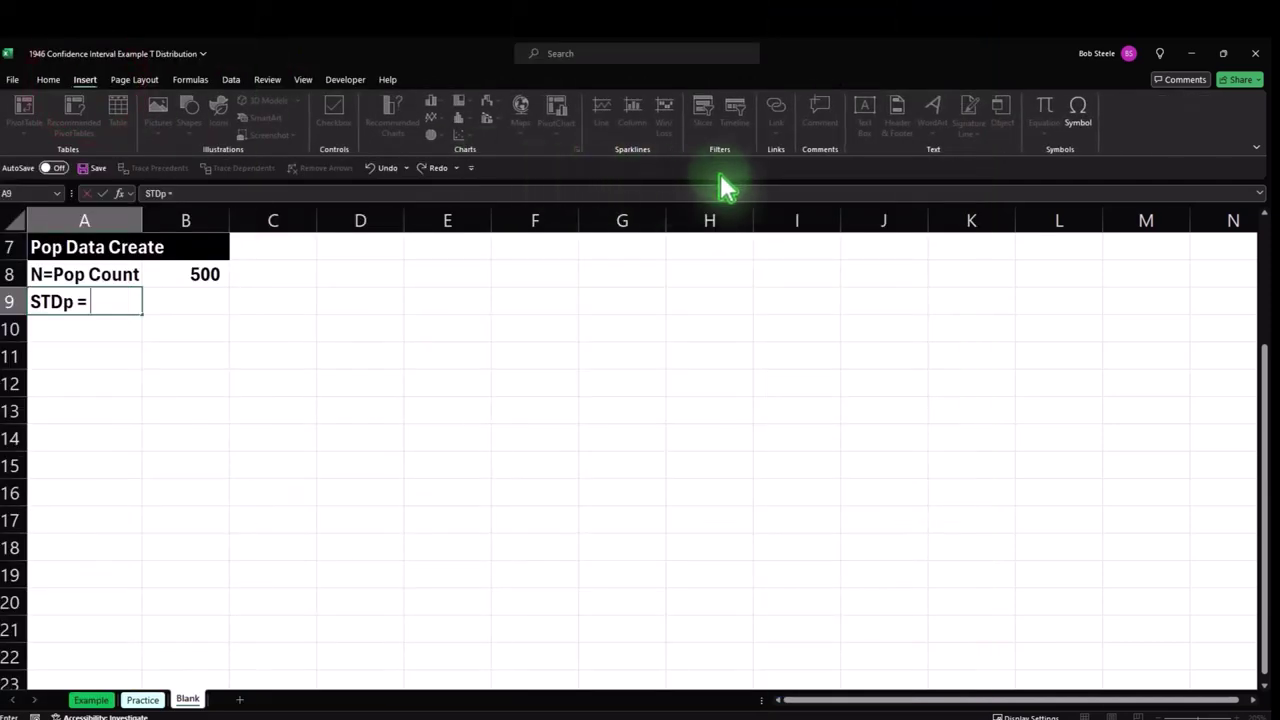
{"action": "left_click", "coordinate": [1078, 117]}
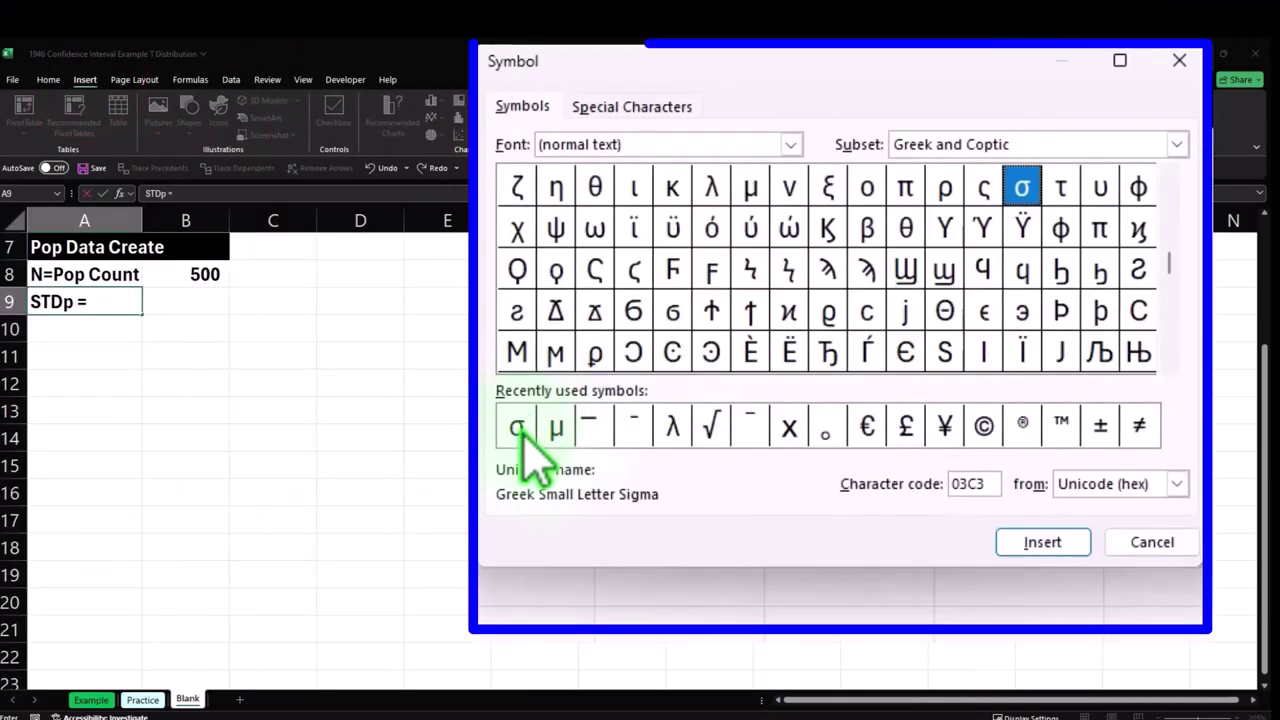
{"action": "left_click", "coordinate": [519, 428]}
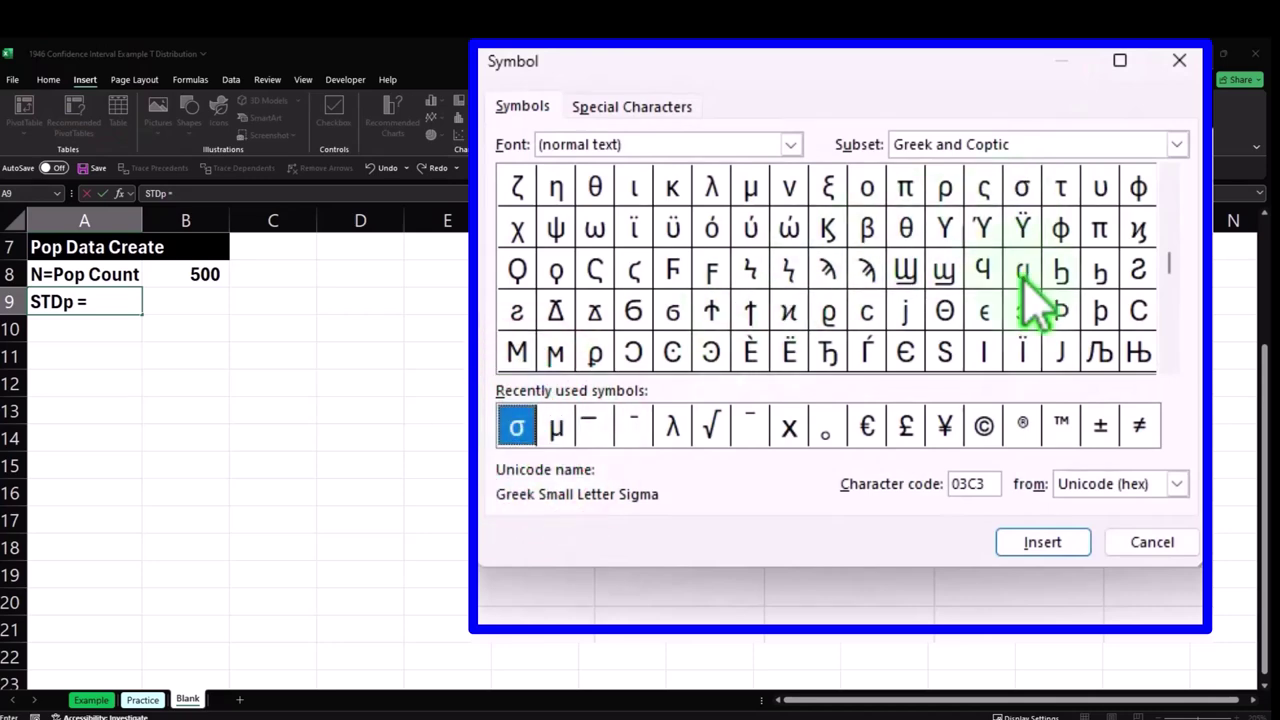
{"action": "left_click", "coordinate": [1082, 553]}
{"action": "left_click", "coordinate": [1180, 60]}
{"action": "left_click", "coordinate": [395, 385]}
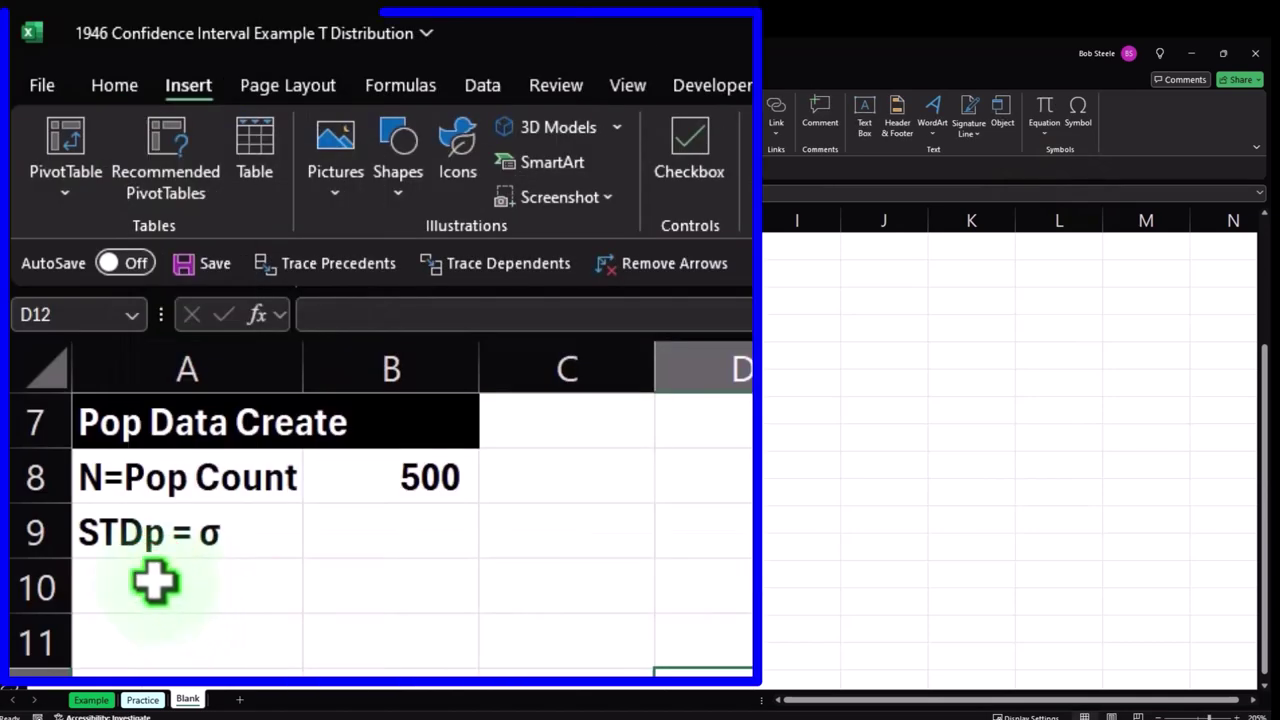
Label A10 "Mean Pop" and enter 300 in B9 and 2500 in B10.
{"action": "left_click", "coordinate": [69, 328]}
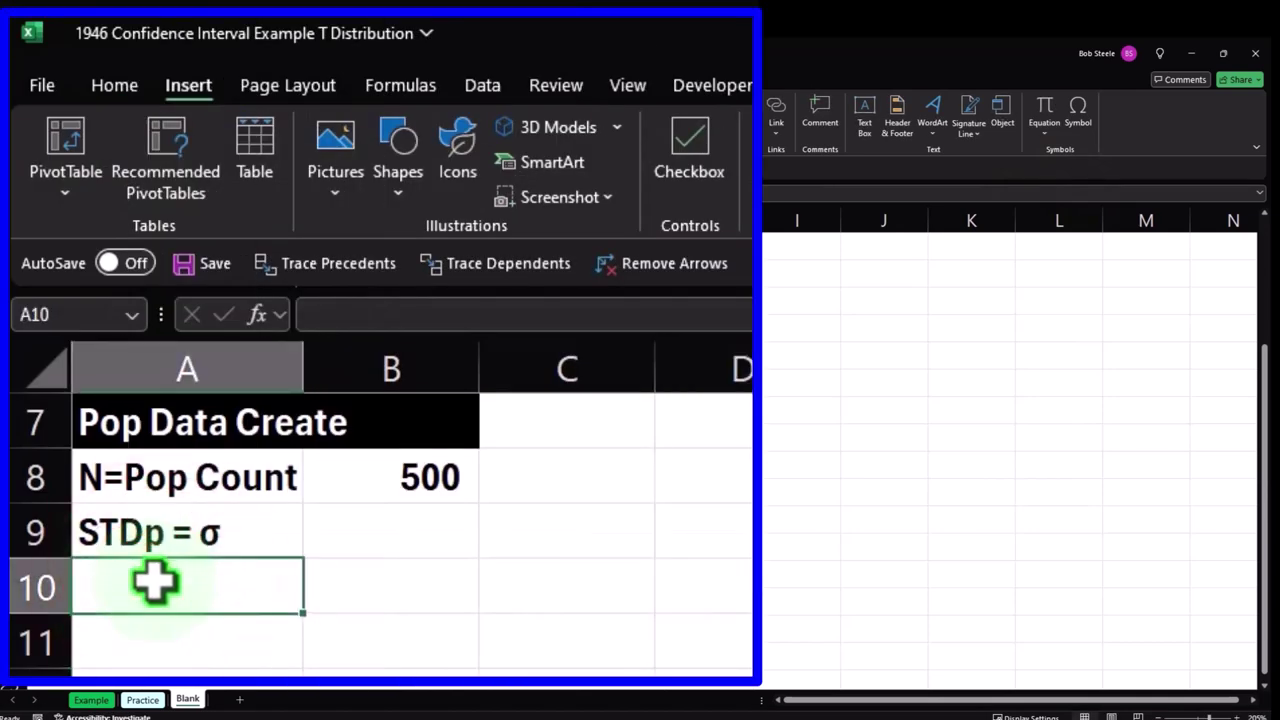
{"action": "type", "text": "Mean Pop"}
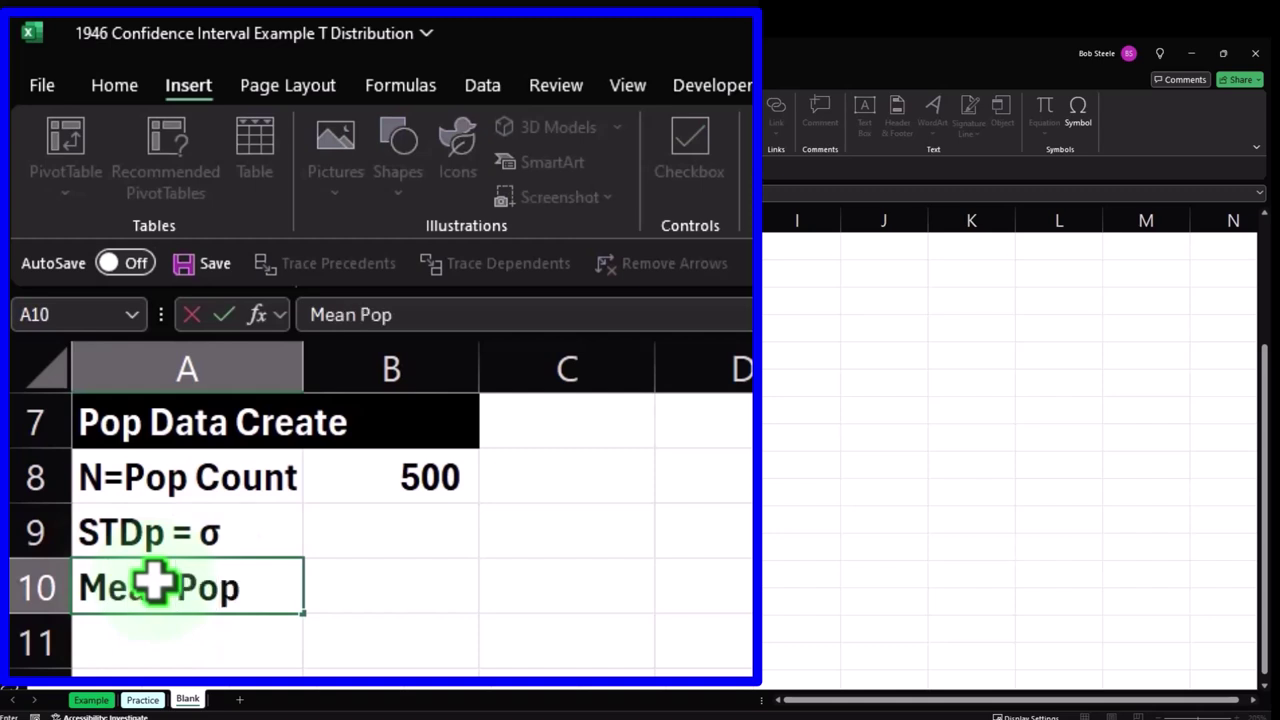
{"action": "key", "text": "Tab"}
{"action": "key", "text": "Up"}
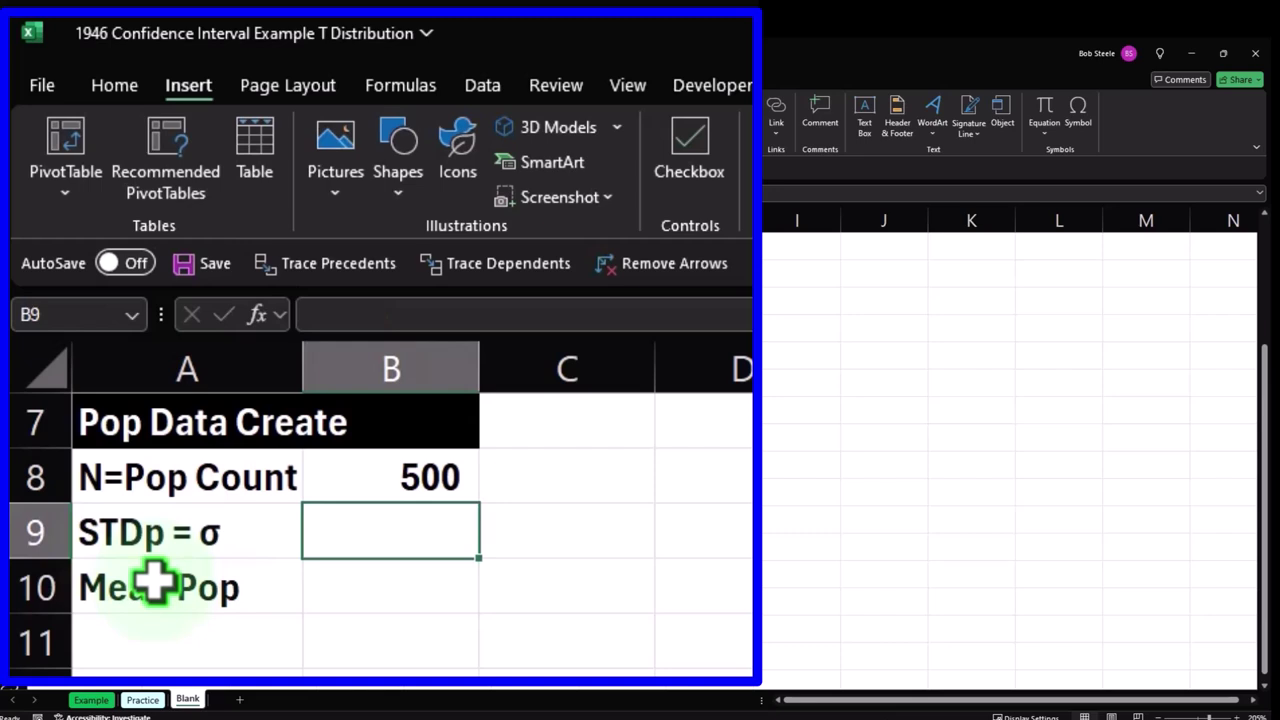
{"action": "type", "text": "300"}
{"action": "key", "text": "Return"}
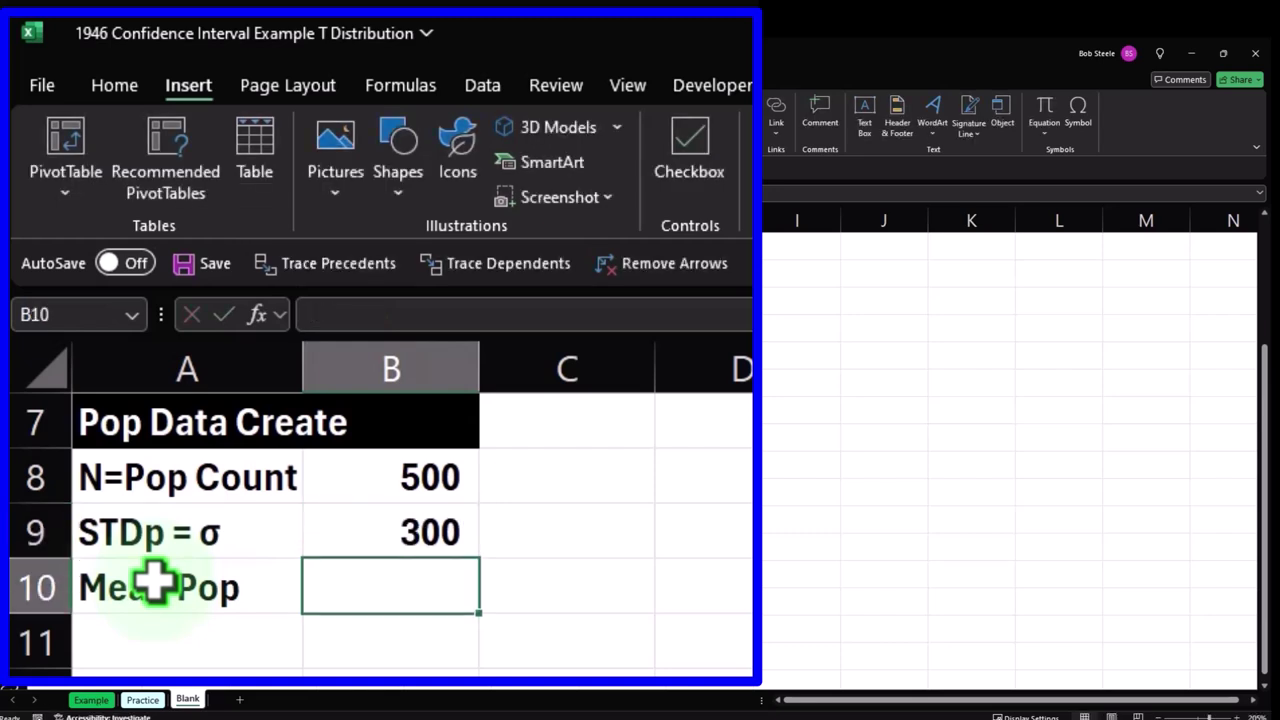
{"action": "type", "text": "2500"}
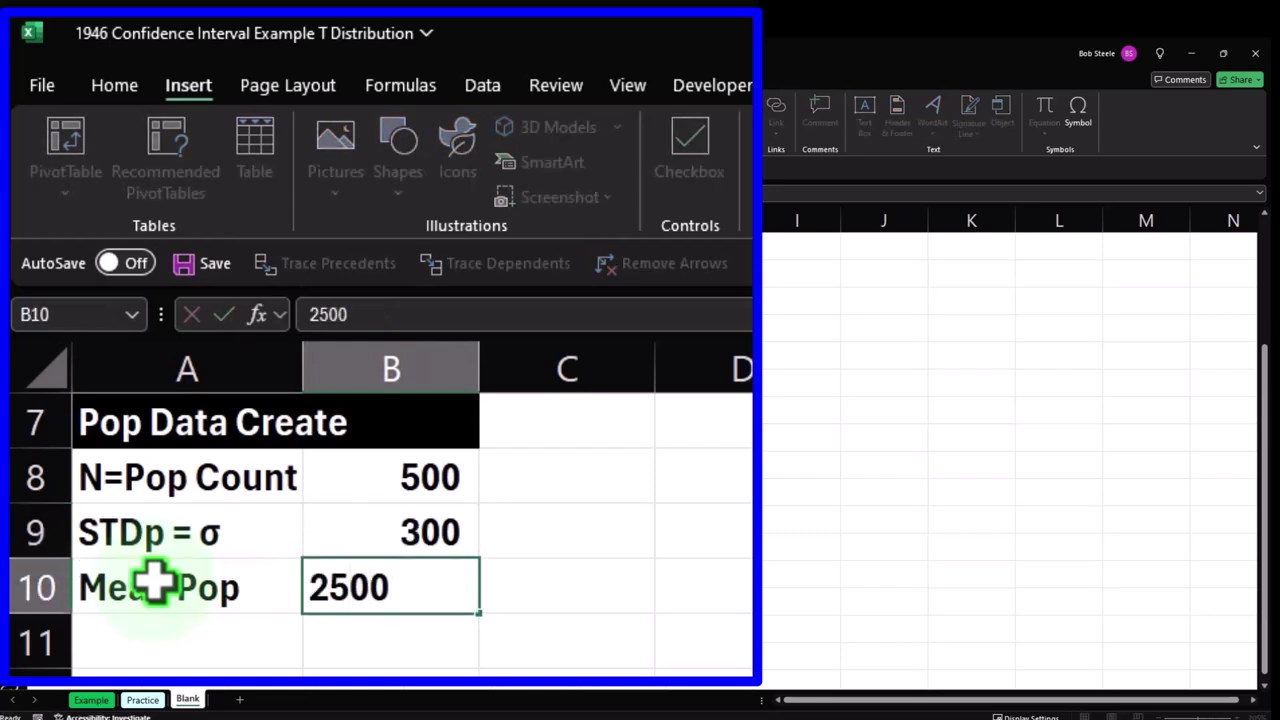
{"action": "key", "text": "Return"}
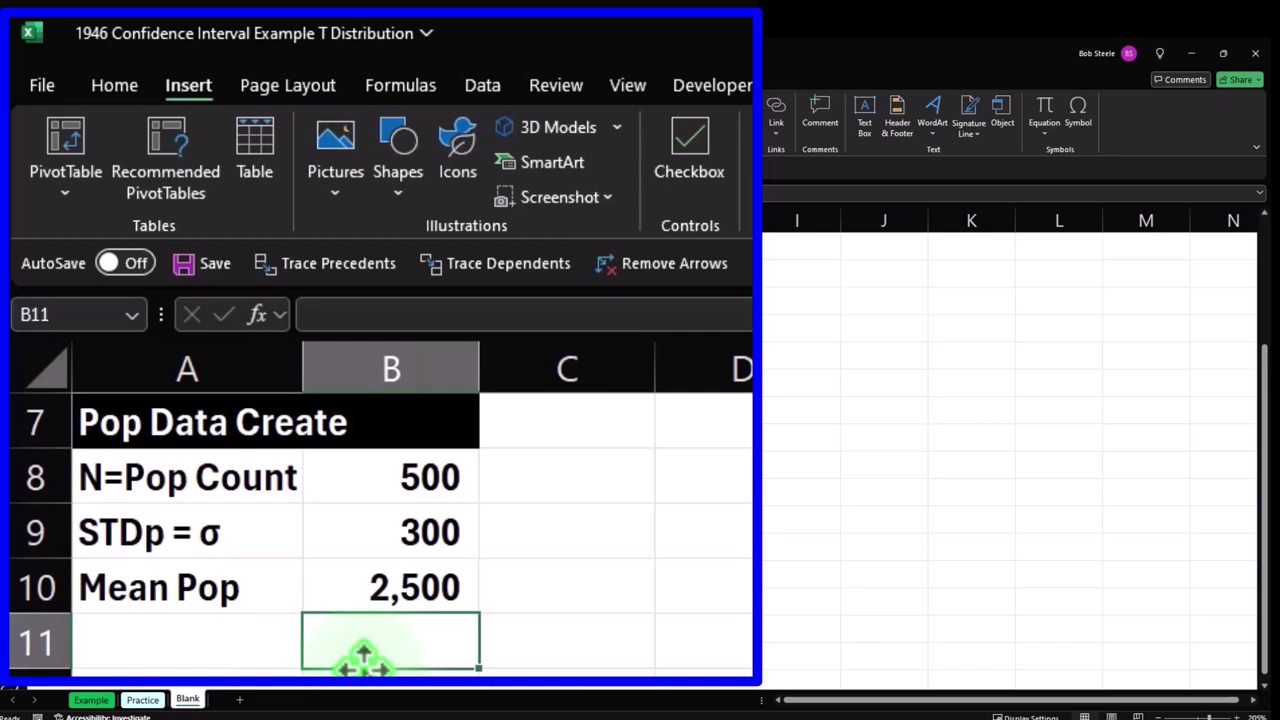
Format the population inputs in A8:B10 with a red fill and all borders.
{"action": "left_click", "coordinate": [372, 598]}
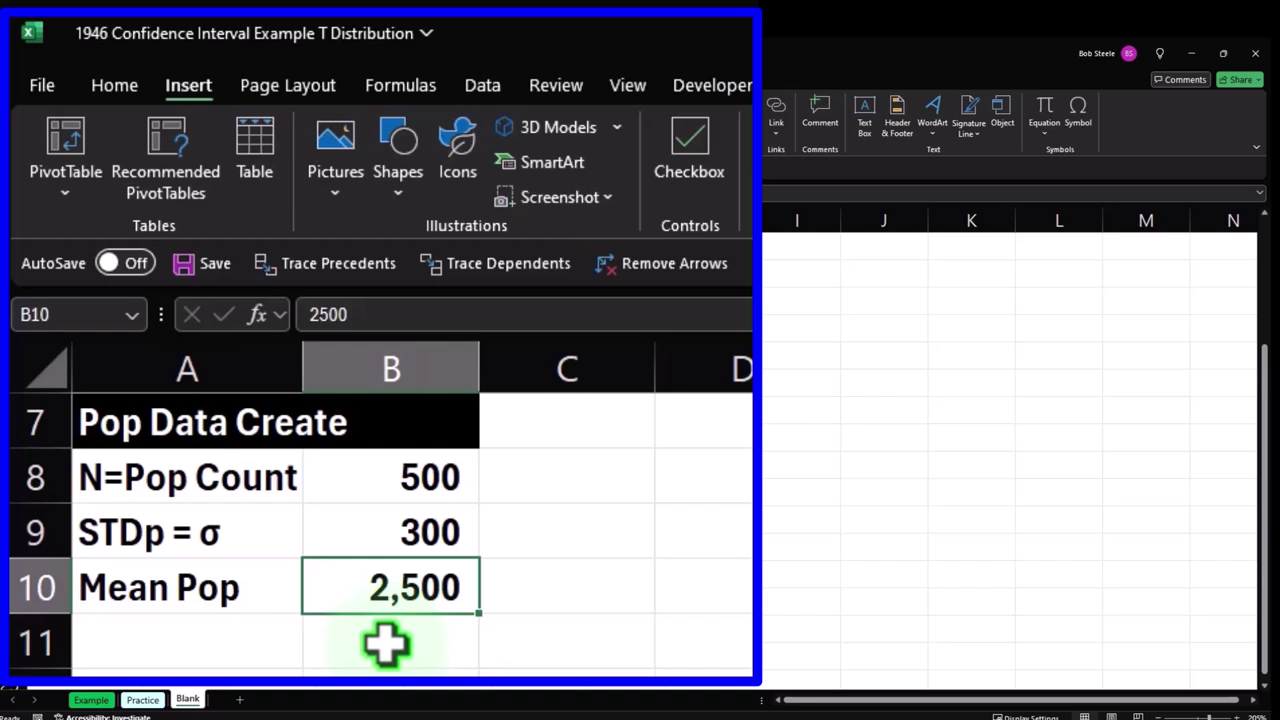
{"action": "left_click_drag", "start_coordinate": [240, 480], "coordinate": [398, 562]}
{"action": "left_click", "coordinate": [118, 85]}
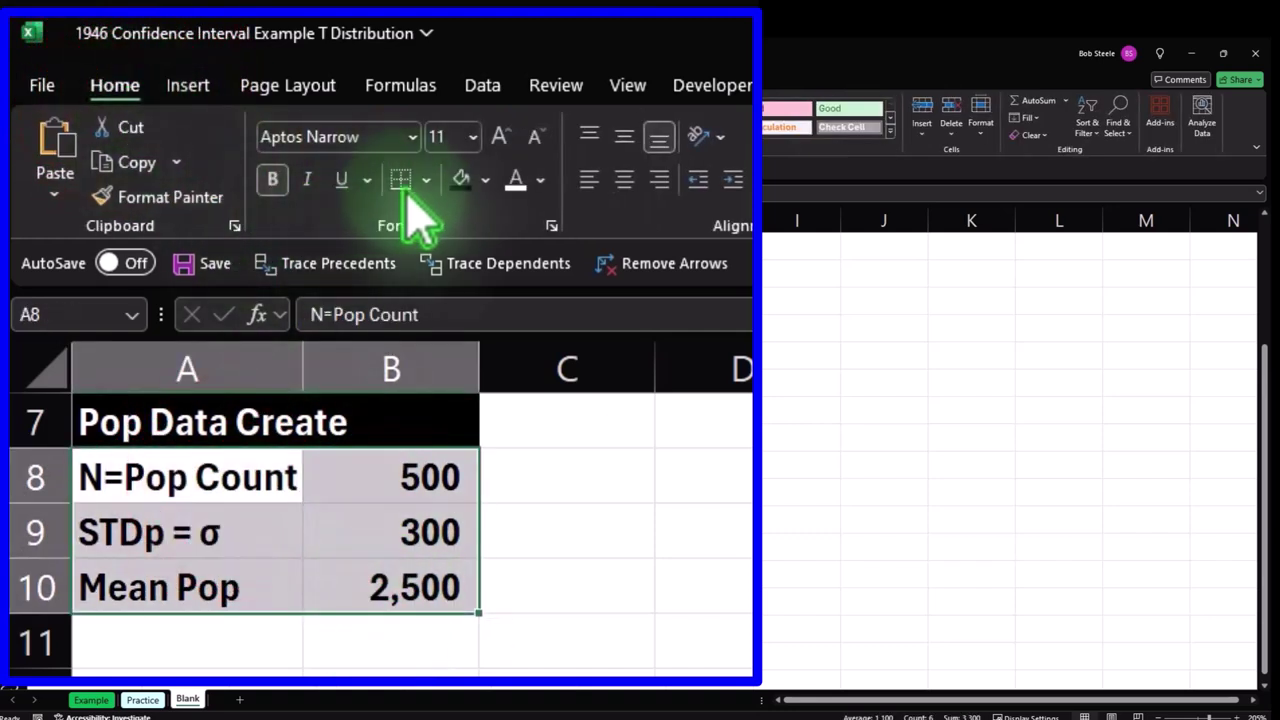
{"action": "left_click", "coordinate": [485, 182]}
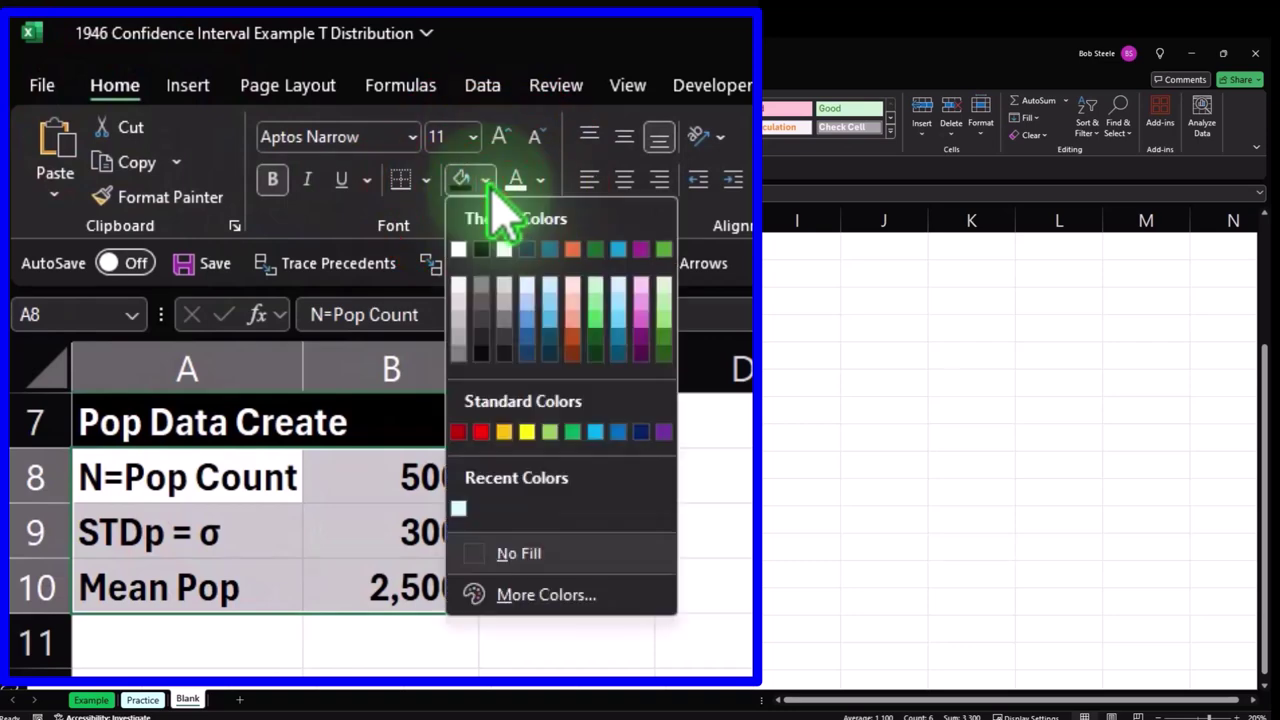
{"action": "left_click", "coordinate": [481, 431]}
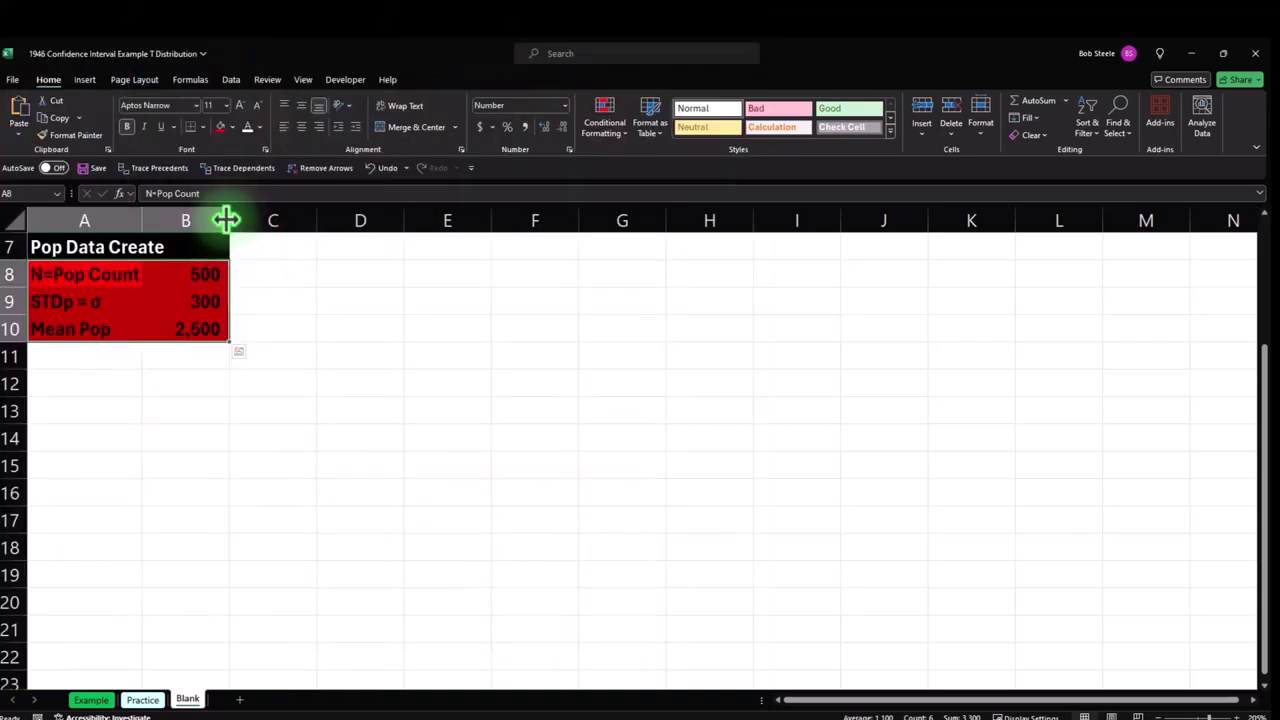
{"action": "left_click", "coordinate": [199, 127]}
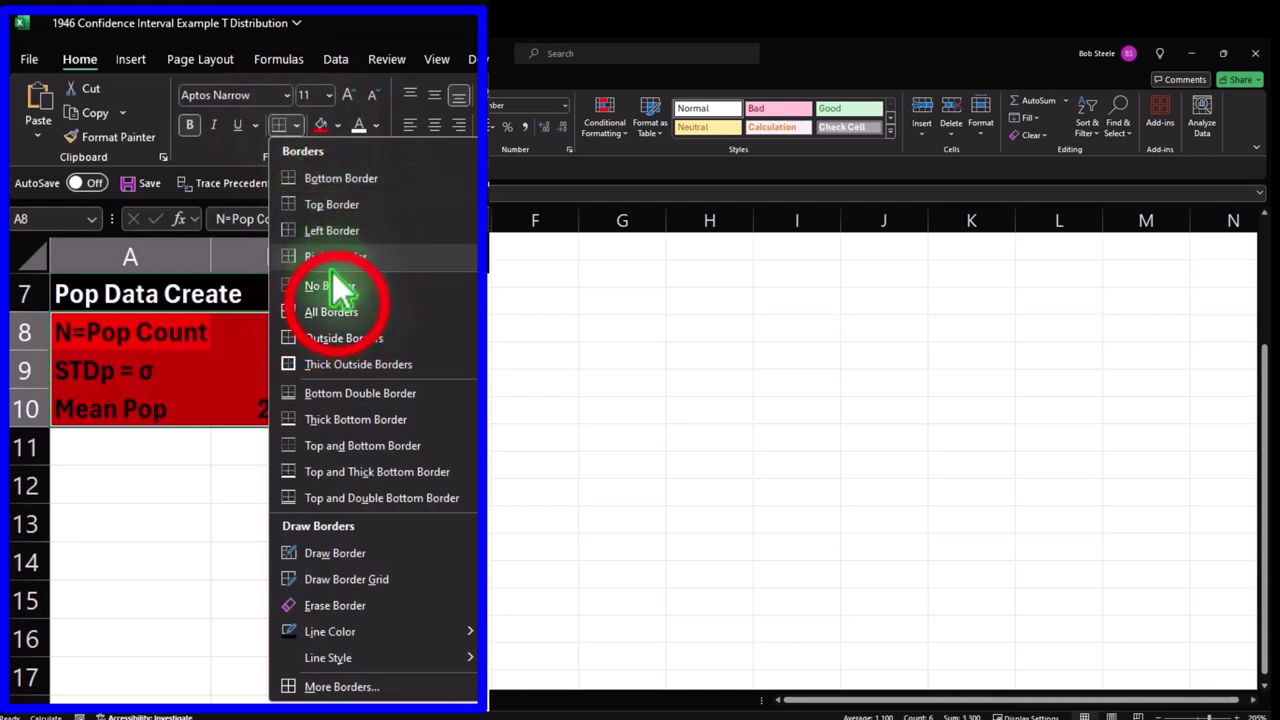
{"action": "left_click", "coordinate": [331, 311]}
{"action": "left_click", "coordinate": [300, 520]}
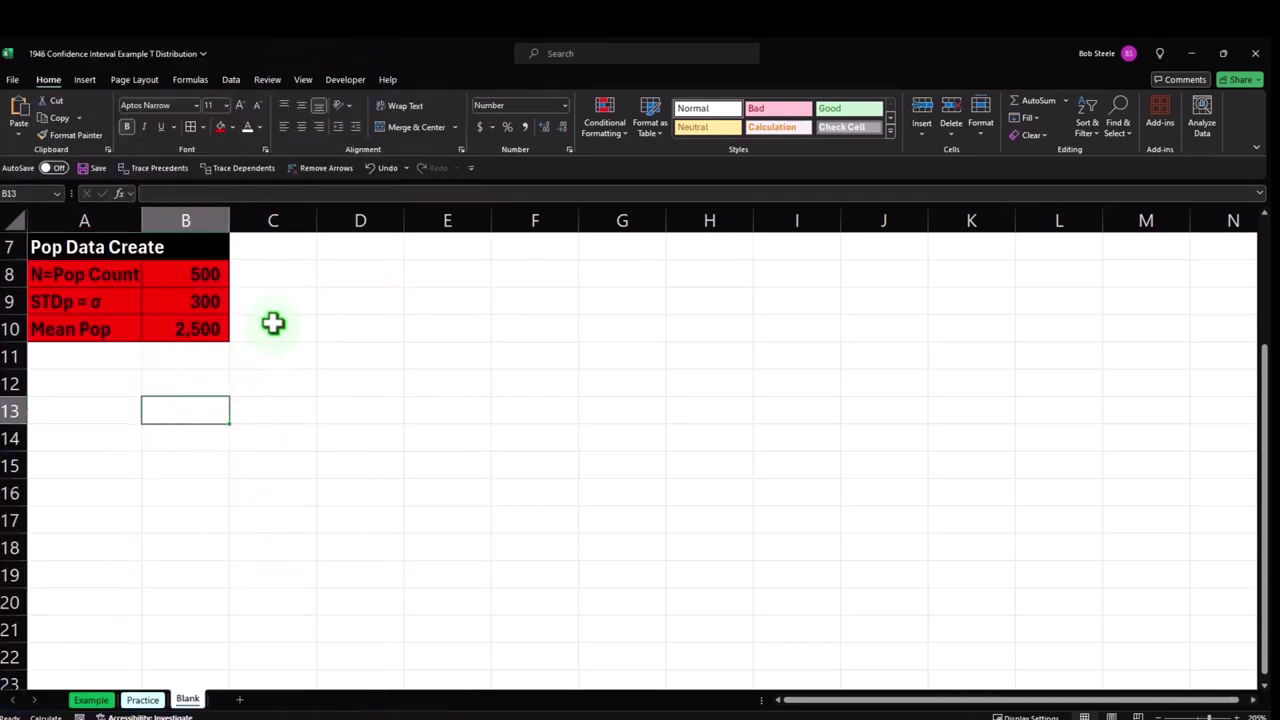
Narrow column C to a thin spacer and enter the heading "Pop" in D7.
{"action": "left_click", "coordinate": [316, 217]}
{"action": "left_click_drag", "start_coordinate": [316, 217], "coordinate": [241, 219]}
{"action": "left_click", "coordinate": [273, 249]}
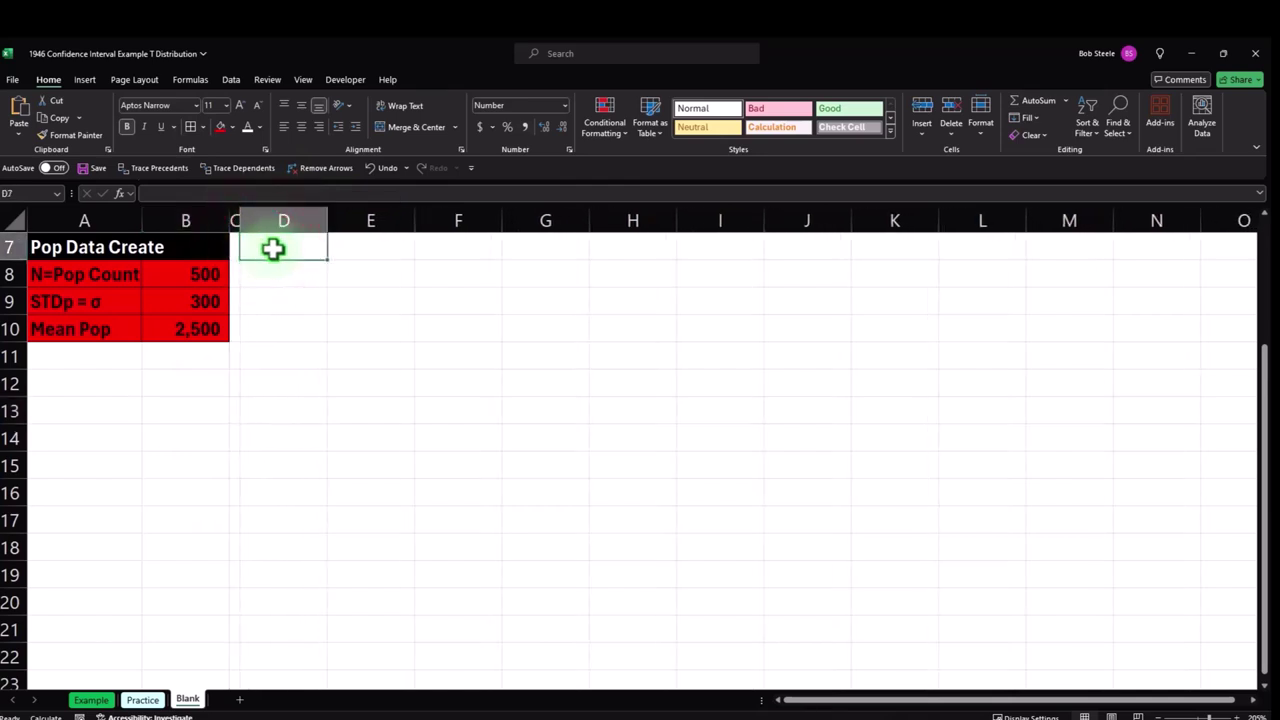
{"action": "type", "text": "Pop"}
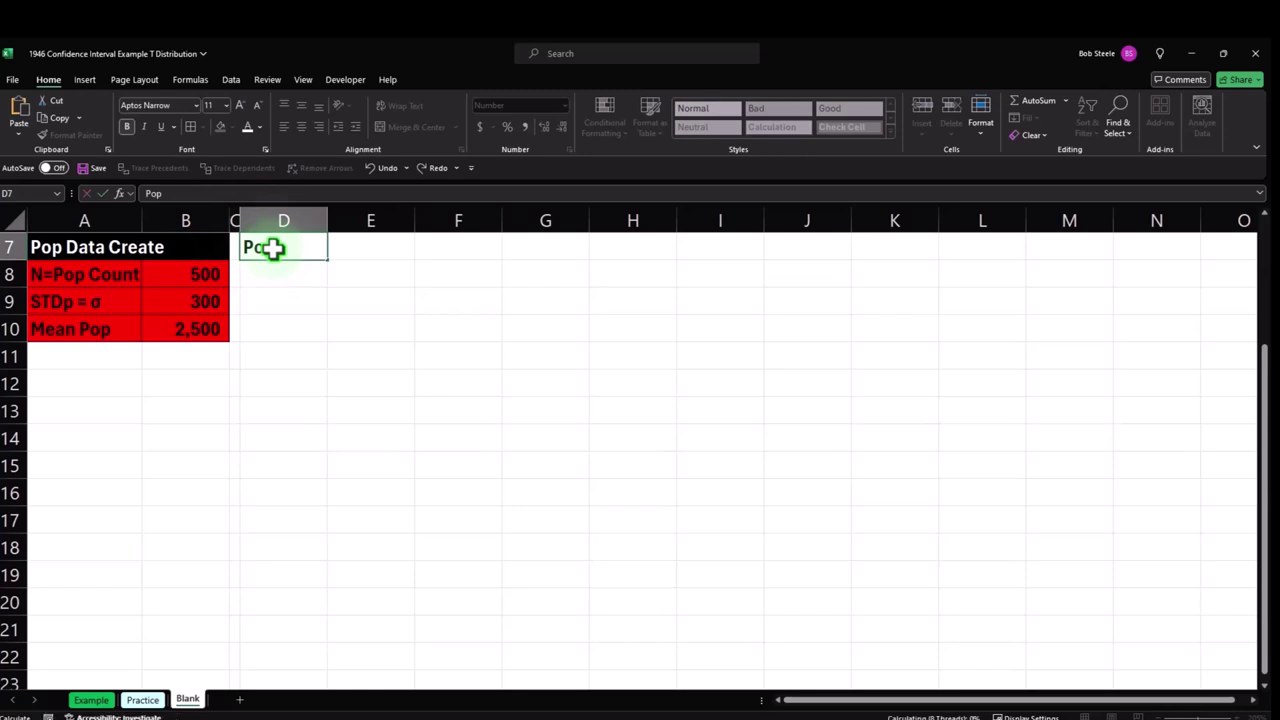
{"action": "key", "text": "Return"}
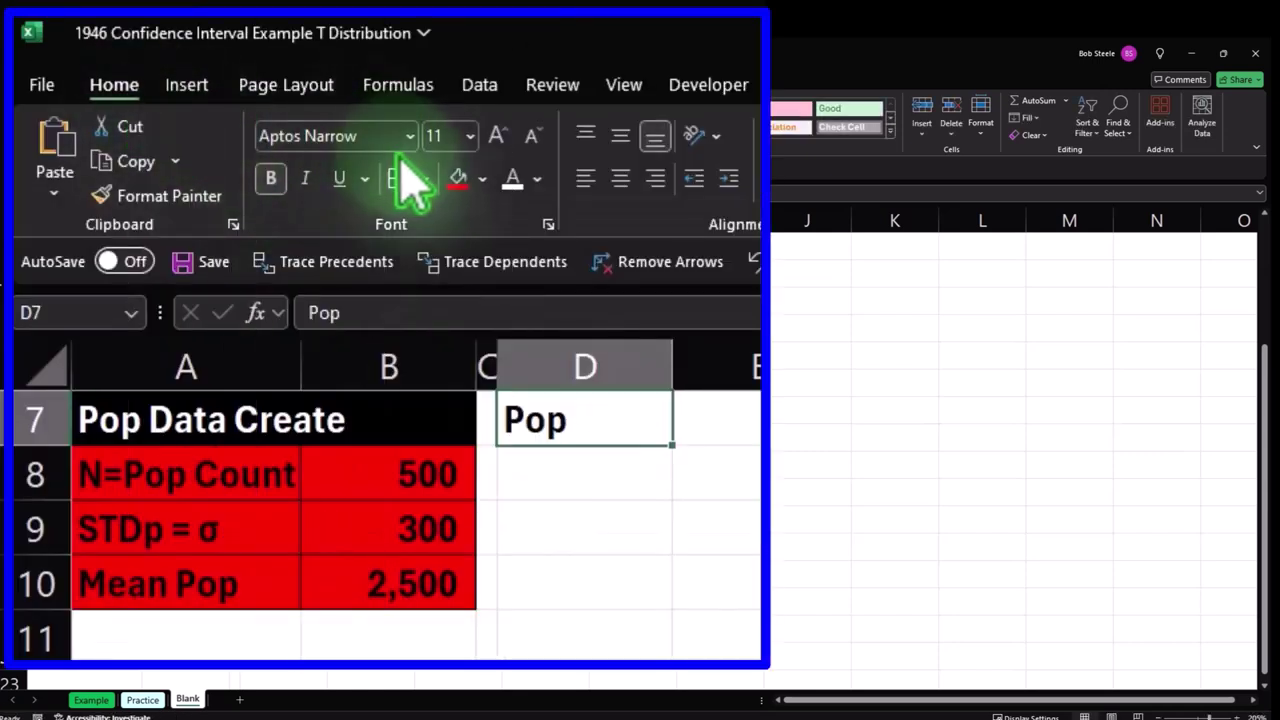
Format the Pop heading in D7 with a black fill, white text and centered alignment.
{"action": "left_click", "coordinate": [485, 180]}
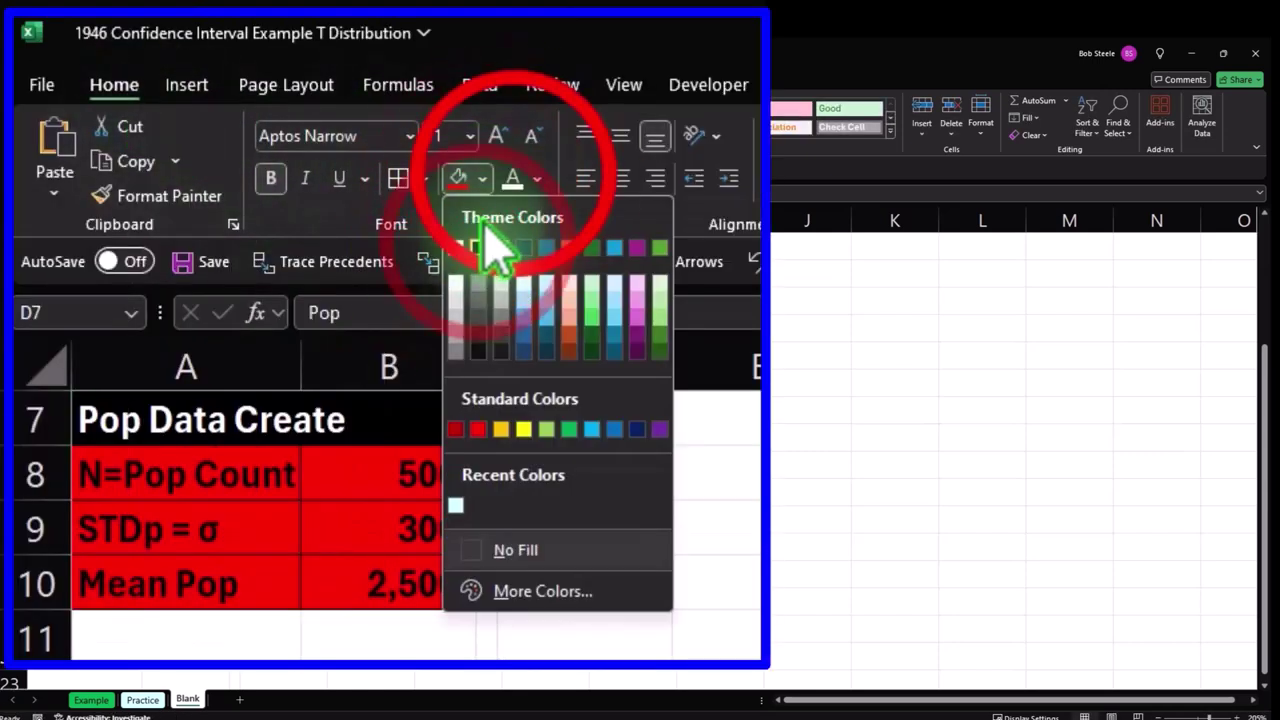
{"action": "left_click", "coordinate": [476, 250]}
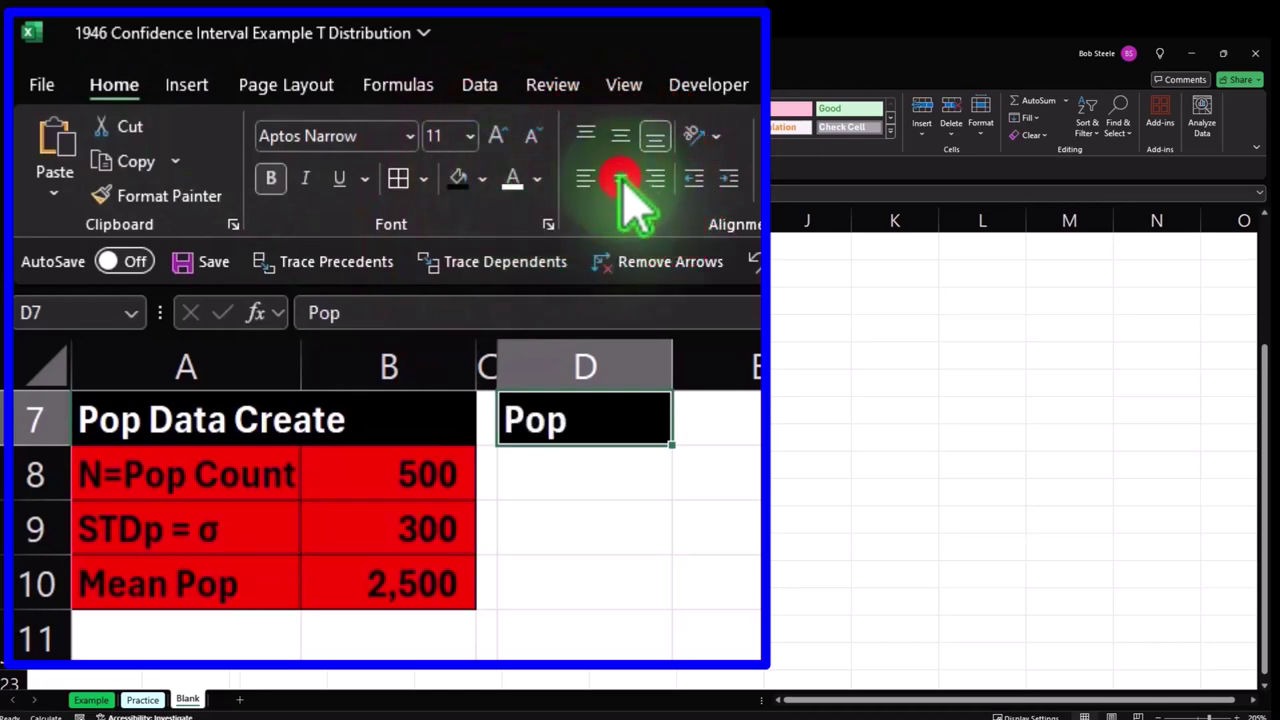
{"action": "left_click", "coordinate": [585, 470]}
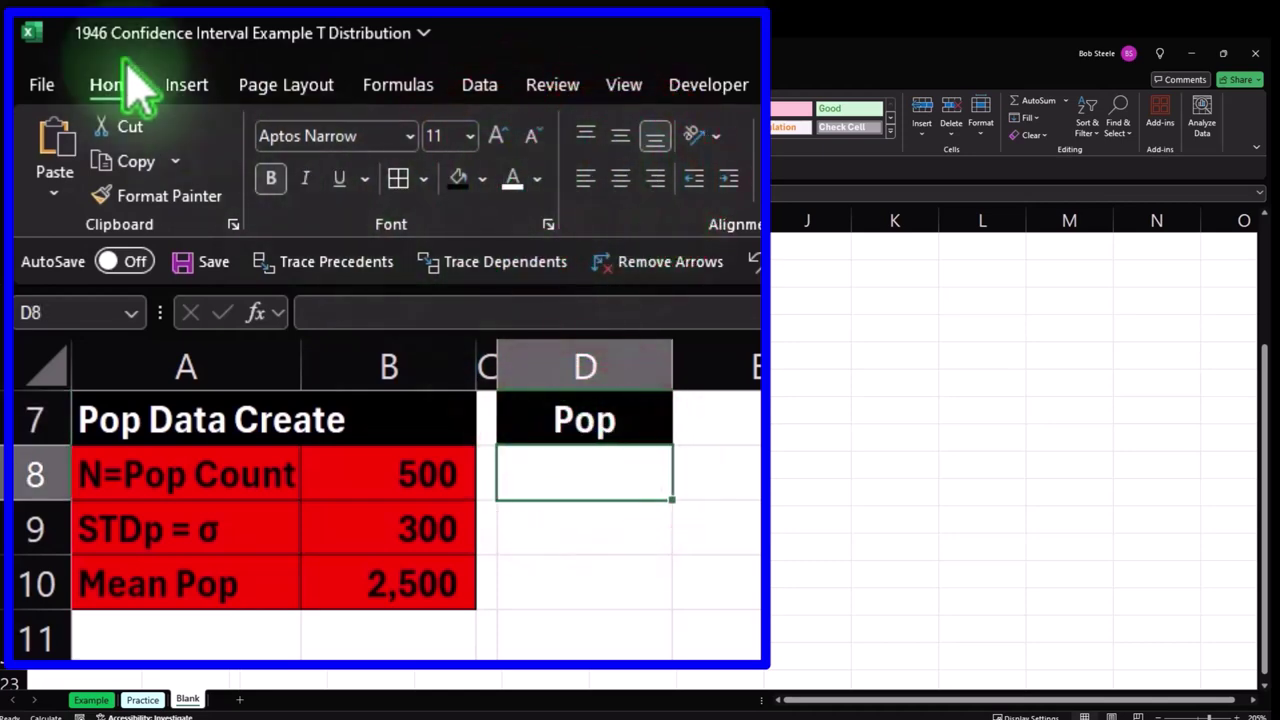
Start the Random Number Generation tool from the Data Analysis tools with D8 as the active cell.
{"action": "left_click", "coordinate": [479, 88]}
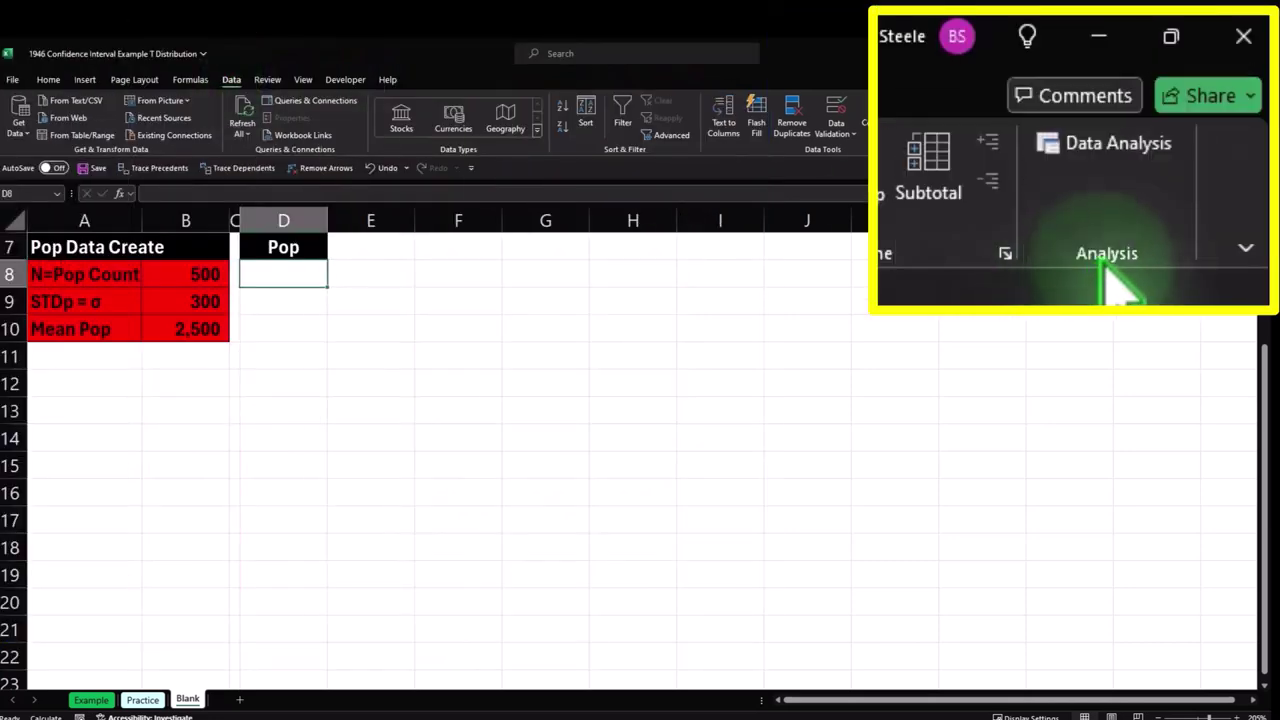
{"action": "left_click", "coordinate": [1105, 165]}
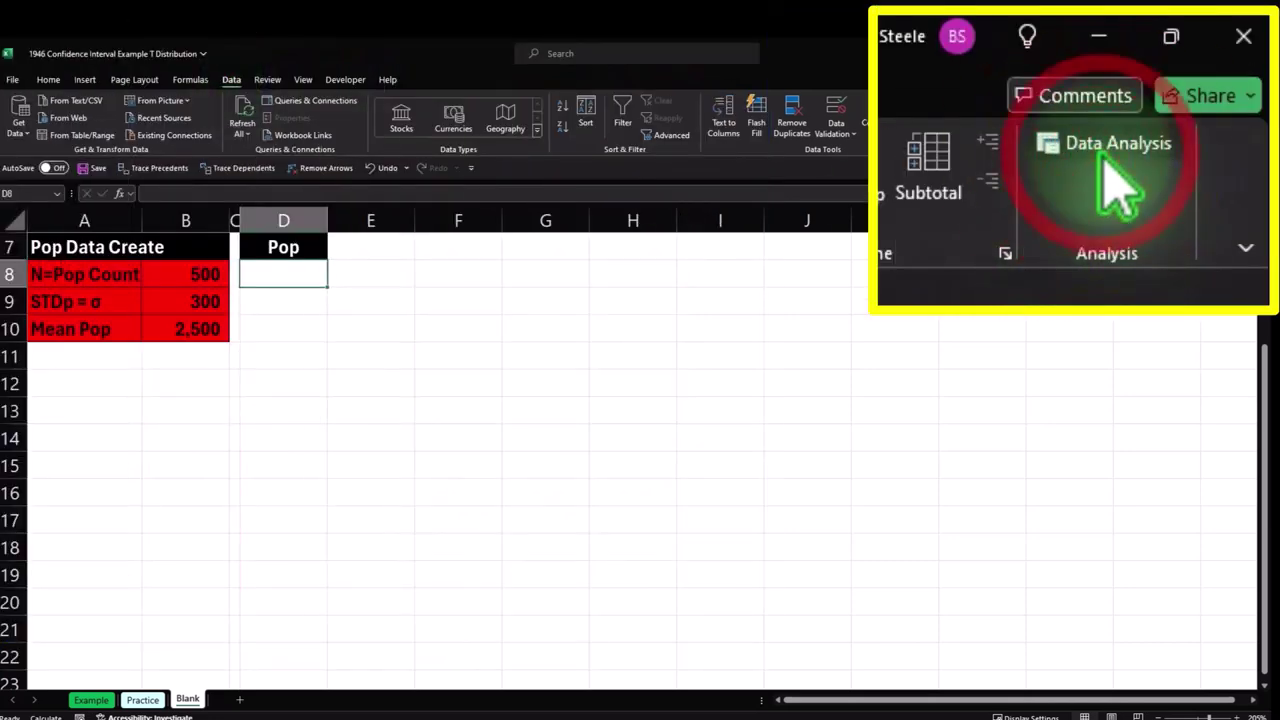
{"action": "left_click_drag", "start_coordinate": [919, 249], "coordinate": [577, 266]}
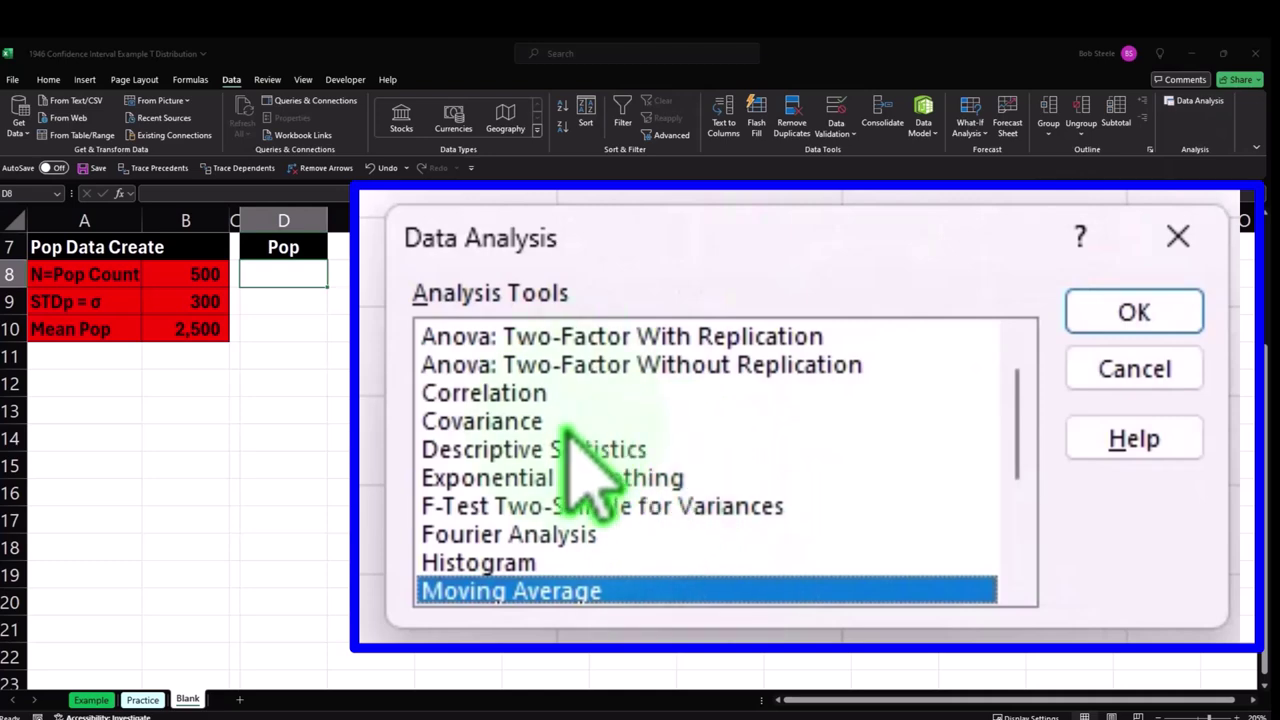
{"action": "scroll", "coordinate": [568, 458], "scroll_direction": "up", "scroll_amount": 1}
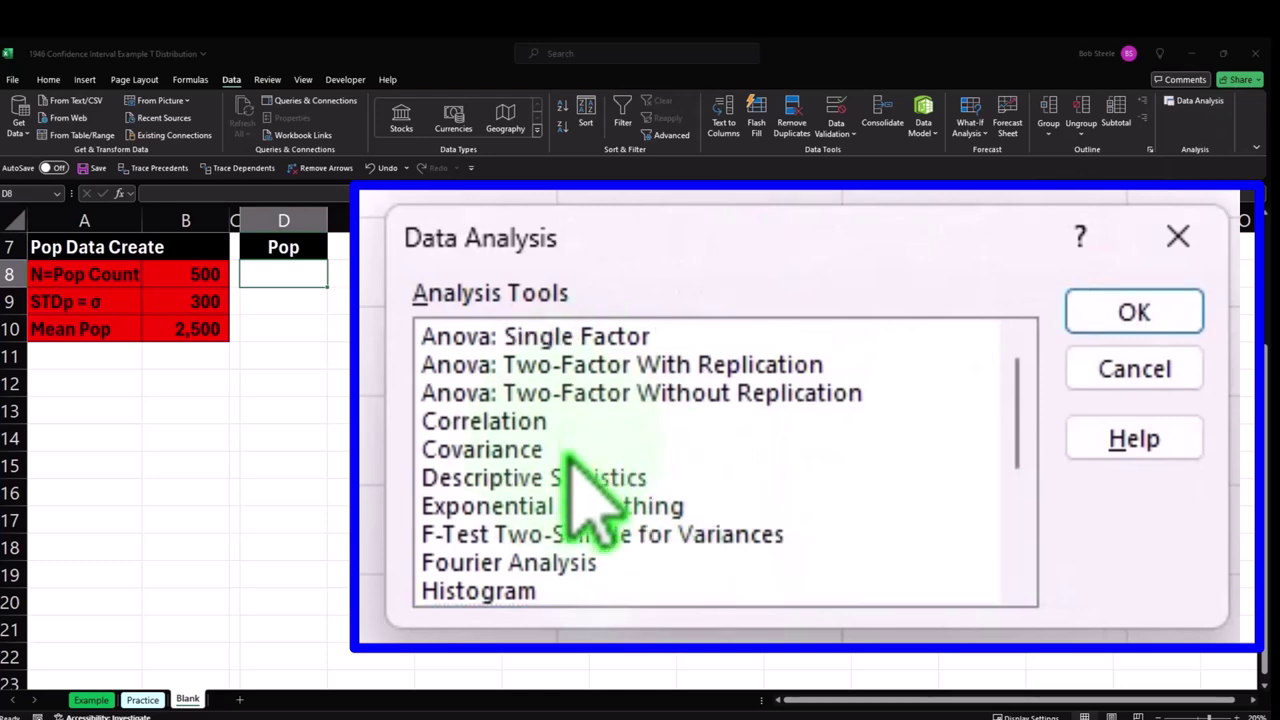
{"action": "scroll", "coordinate": [764, 504], "scroll_direction": "down", "scroll_amount": 3}
{"action": "left_click", "coordinate": [766, 530]}
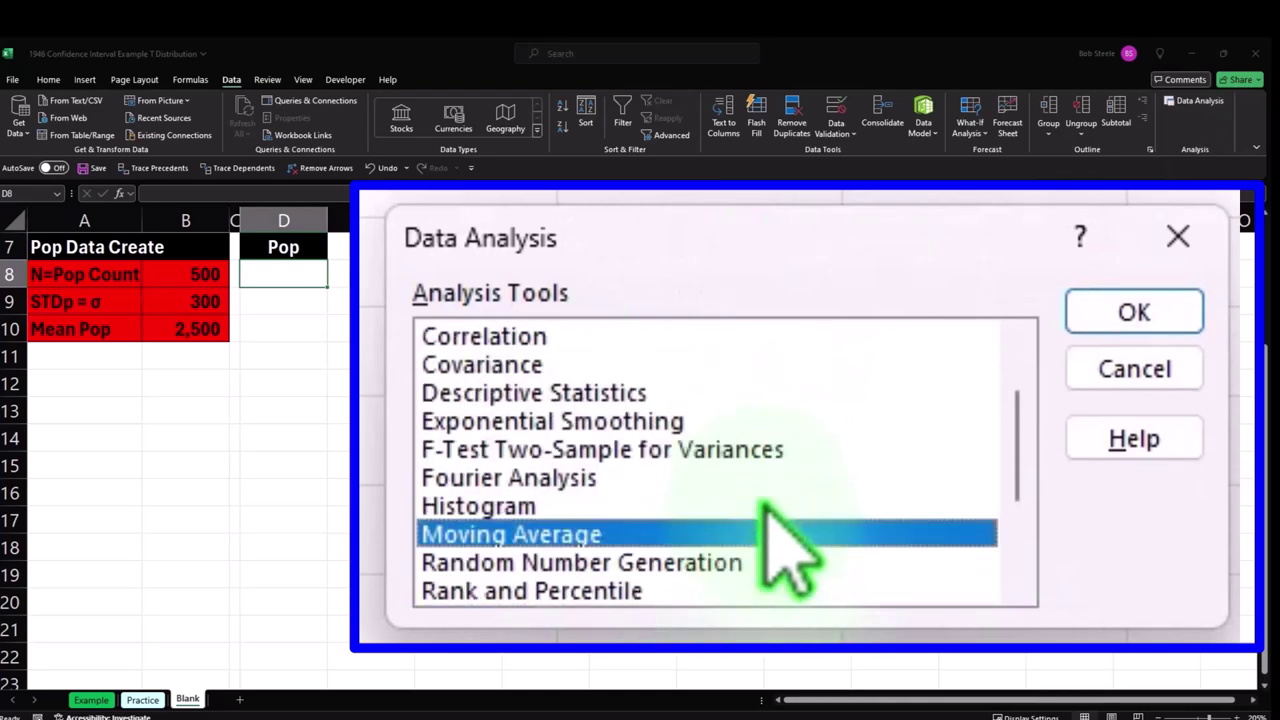
{"action": "left_click", "coordinate": [725, 562]}
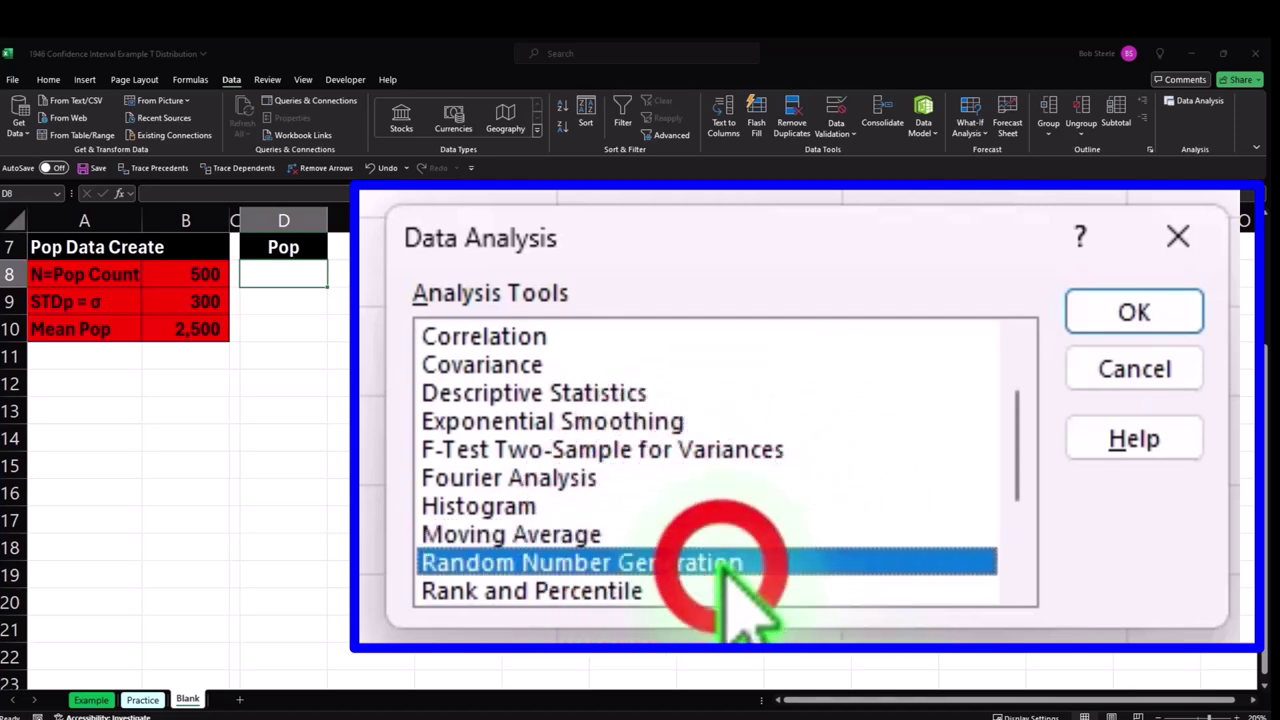
{"action": "left_click", "coordinate": [1134, 312]}
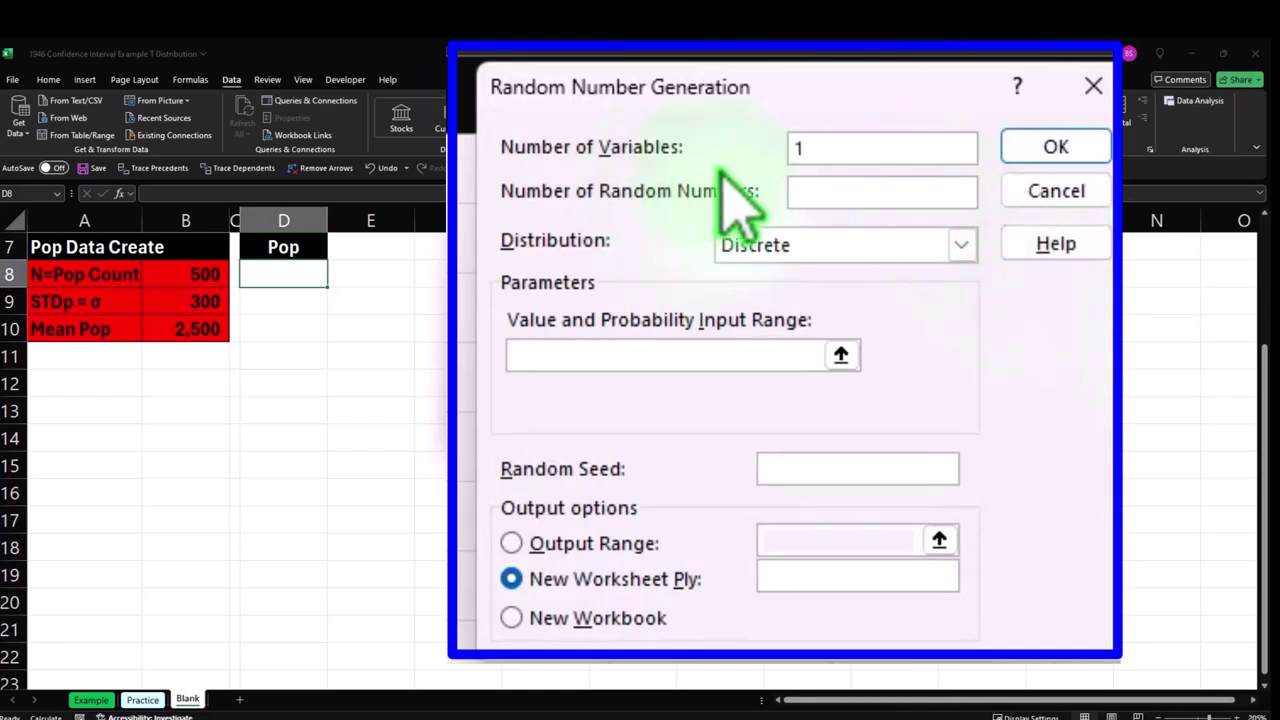
Set the number of random numbers to 500 and choose the Normal distribution.
{"action": "key", "text": "Tab"}
{"action": "left_click", "coordinate": [303, 287]}
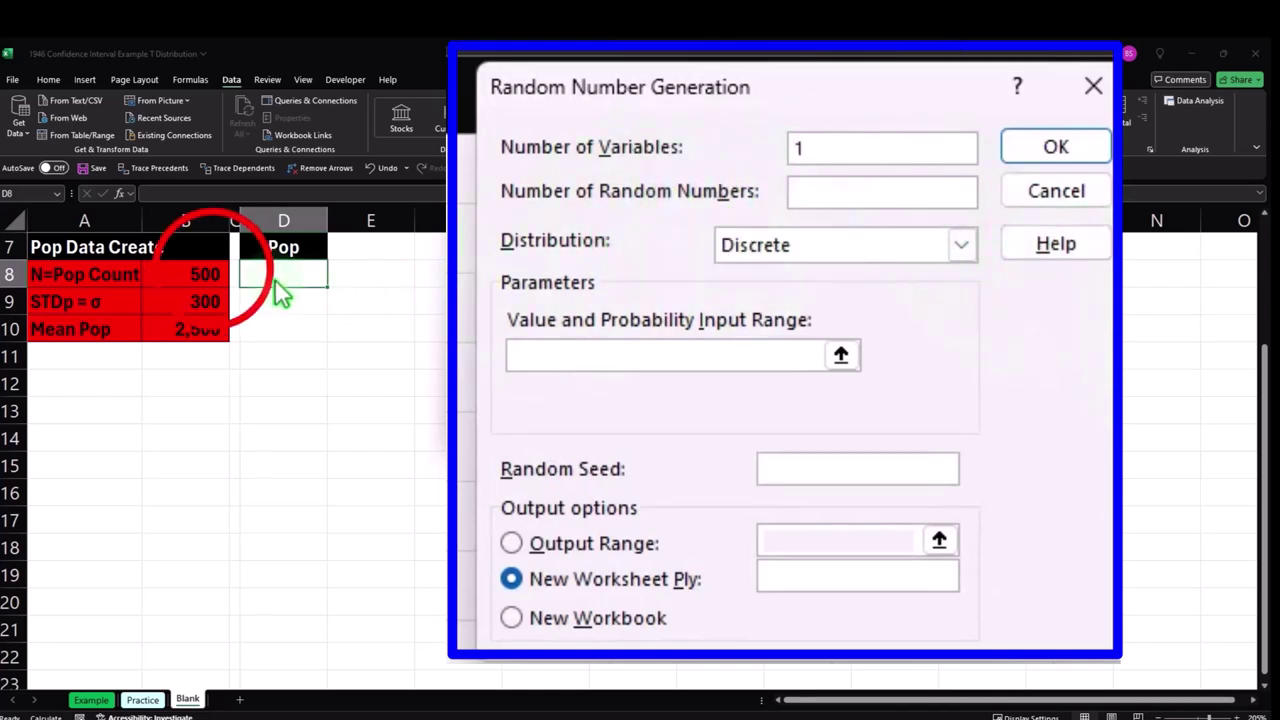
{"action": "left_click", "coordinate": [215, 275]}
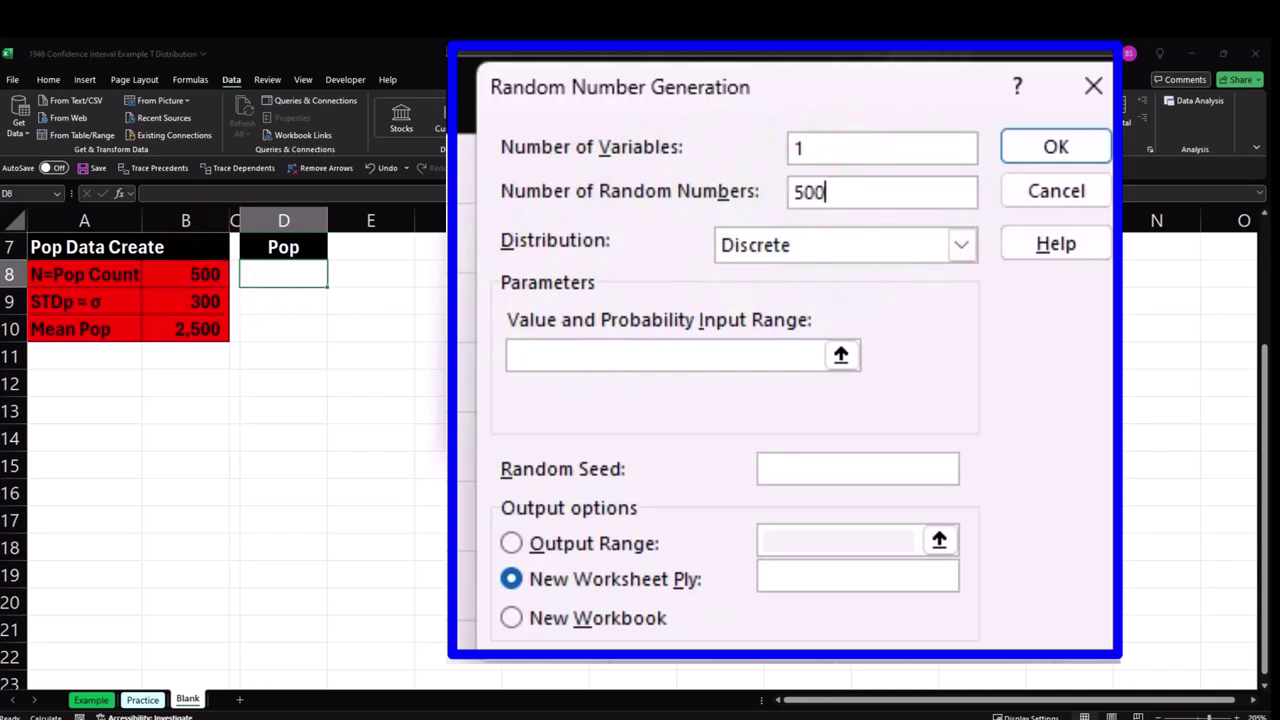
{"action": "left_click", "coordinate": [961, 245]}
{"action": "left_click", "coordinate": [951, 407]}
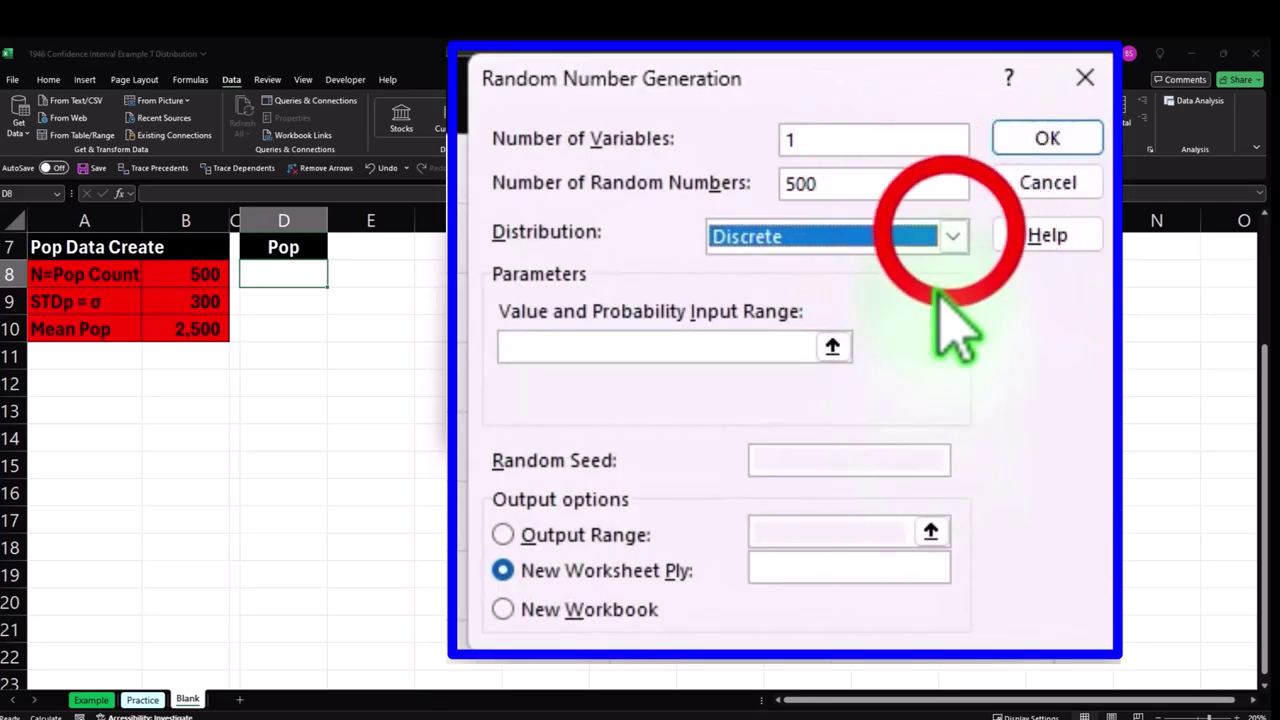
{"action": "left_click", "coordinate": [953, 238]}
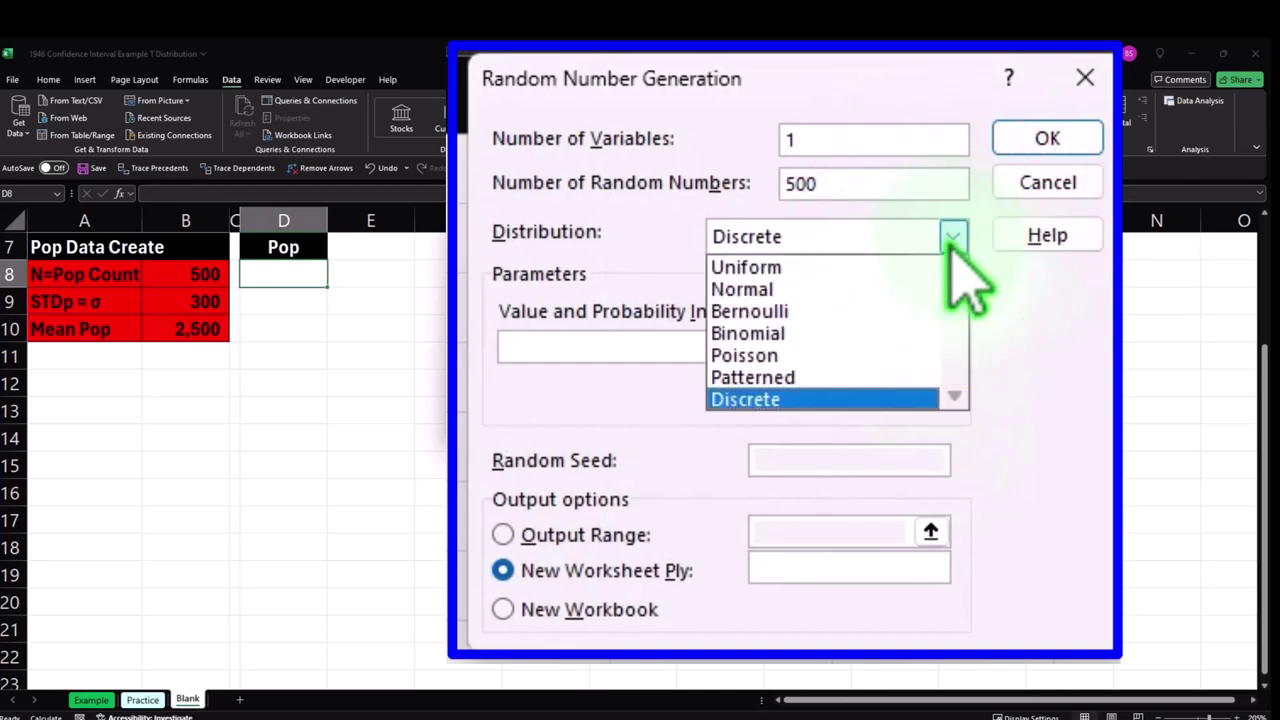
{"action": "left_click", "coordinate": [886, 289]}
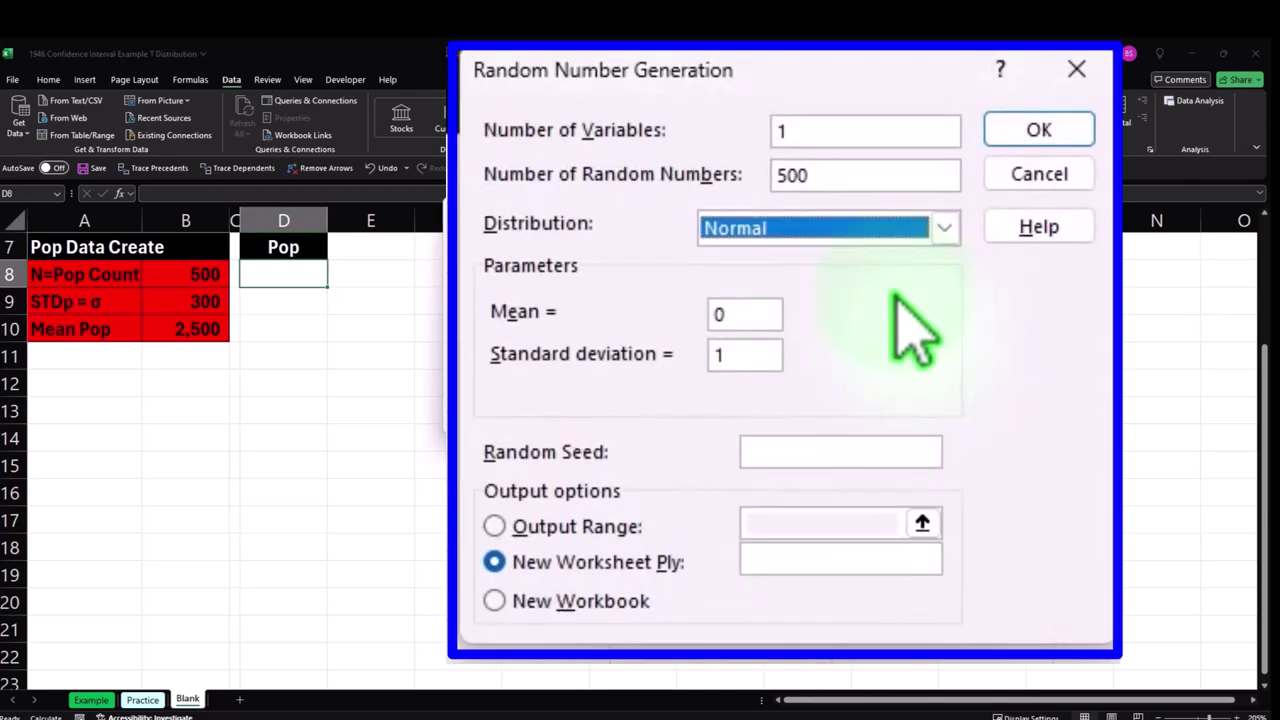
Set the mean to 2500 and the standard deviation to 300, and generate the numbers into output range $D$8.
{"action": "left_click", "coordinate": [737, 314]}
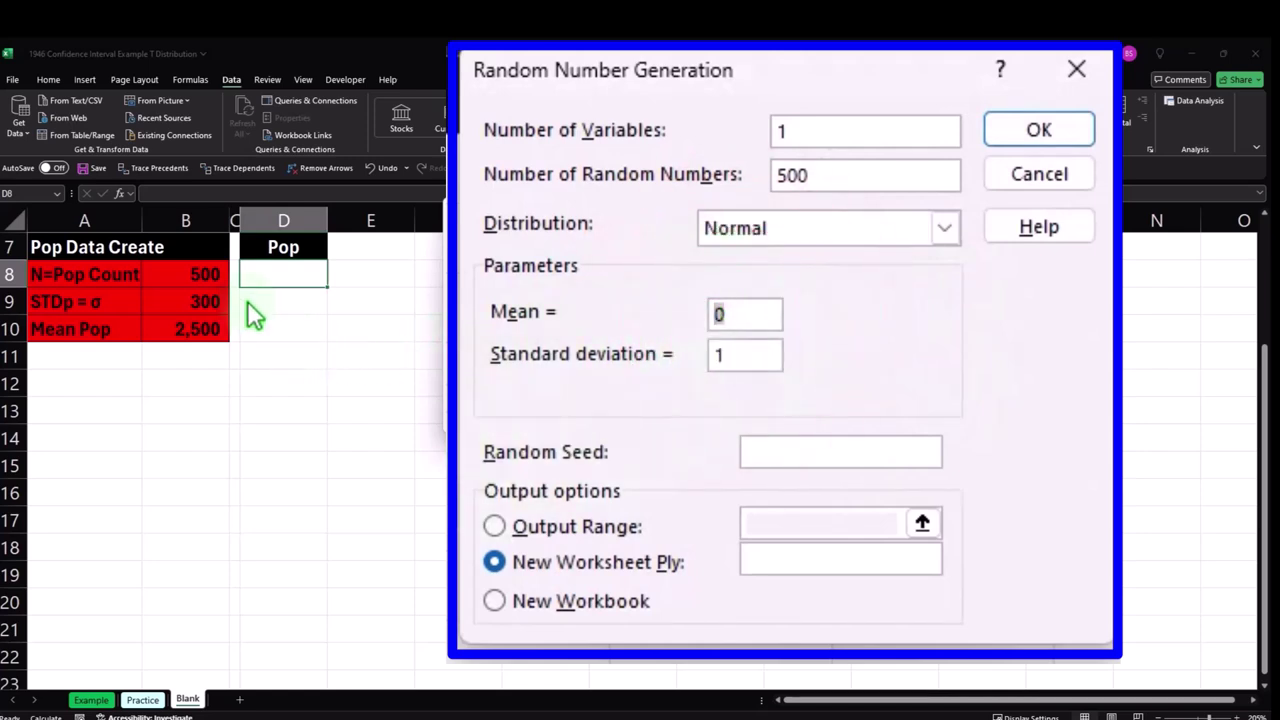
{"action": "key", "text": "Tab"}
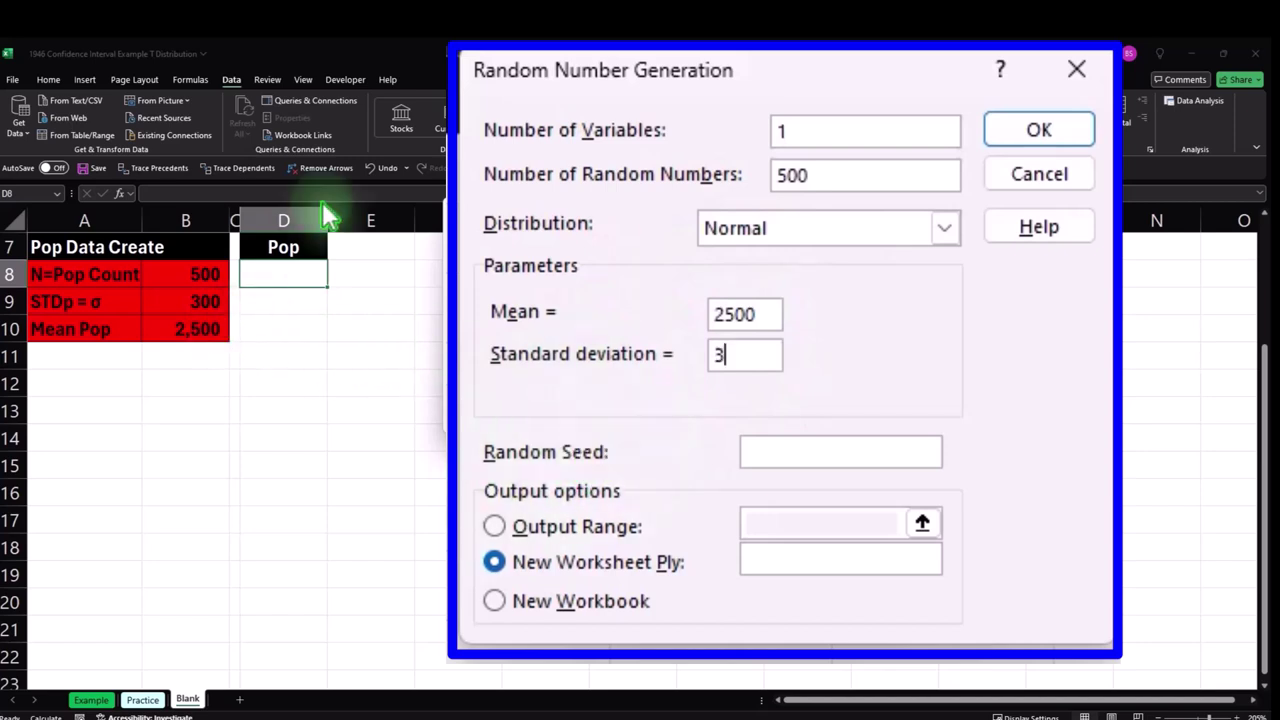
{"action": "left_click", "coordinate": [494, 526]}
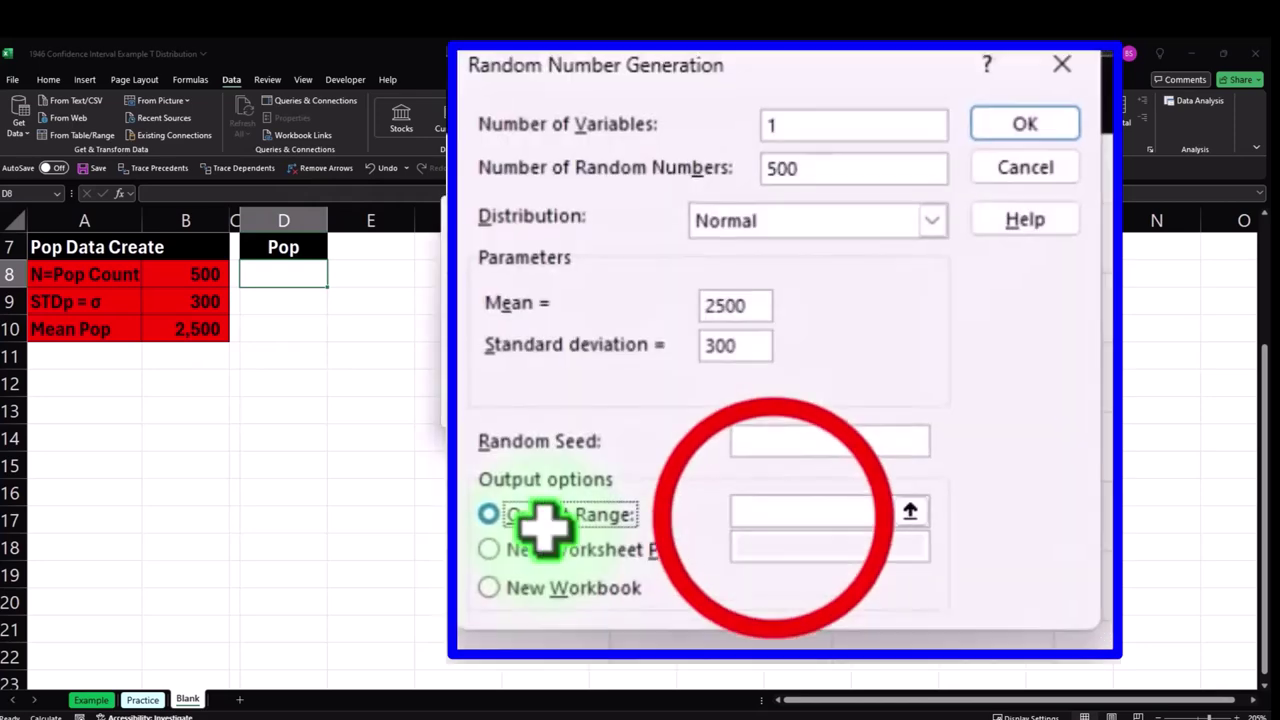
{"action": "left_click", "coordinate": [770, 516]}
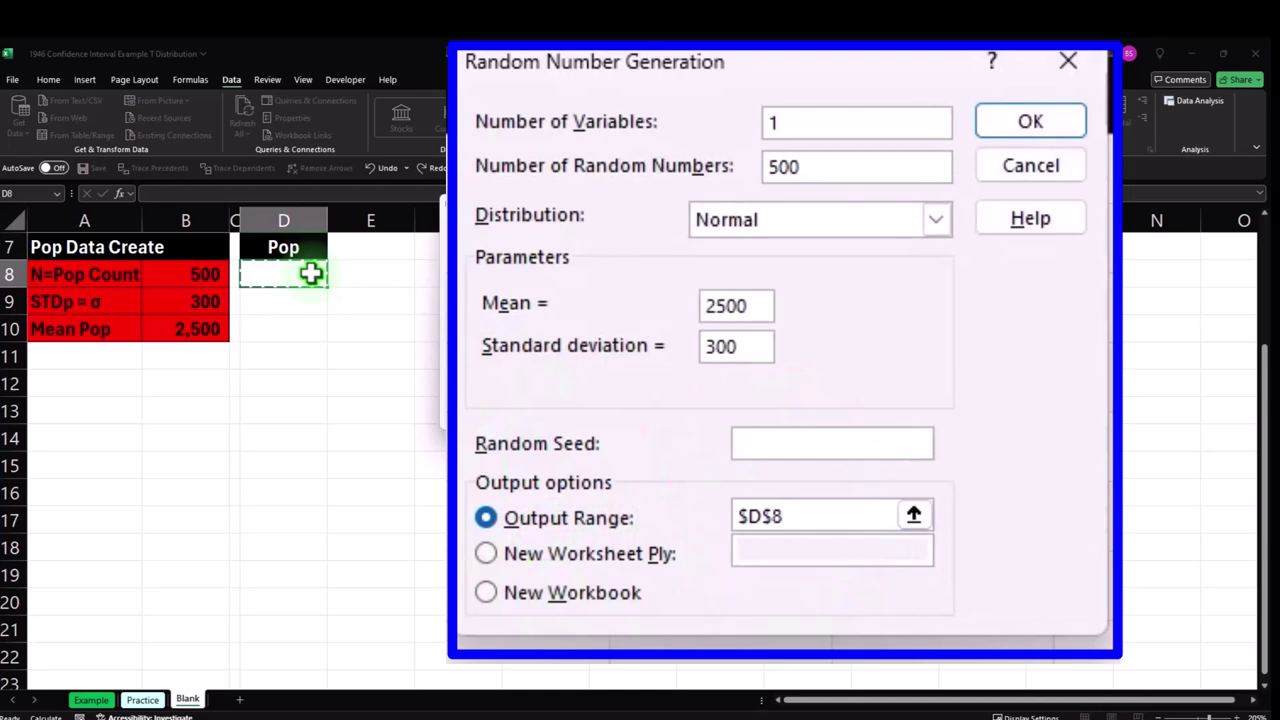
{"action": "left_click", "coordinate": [1035, 123]}
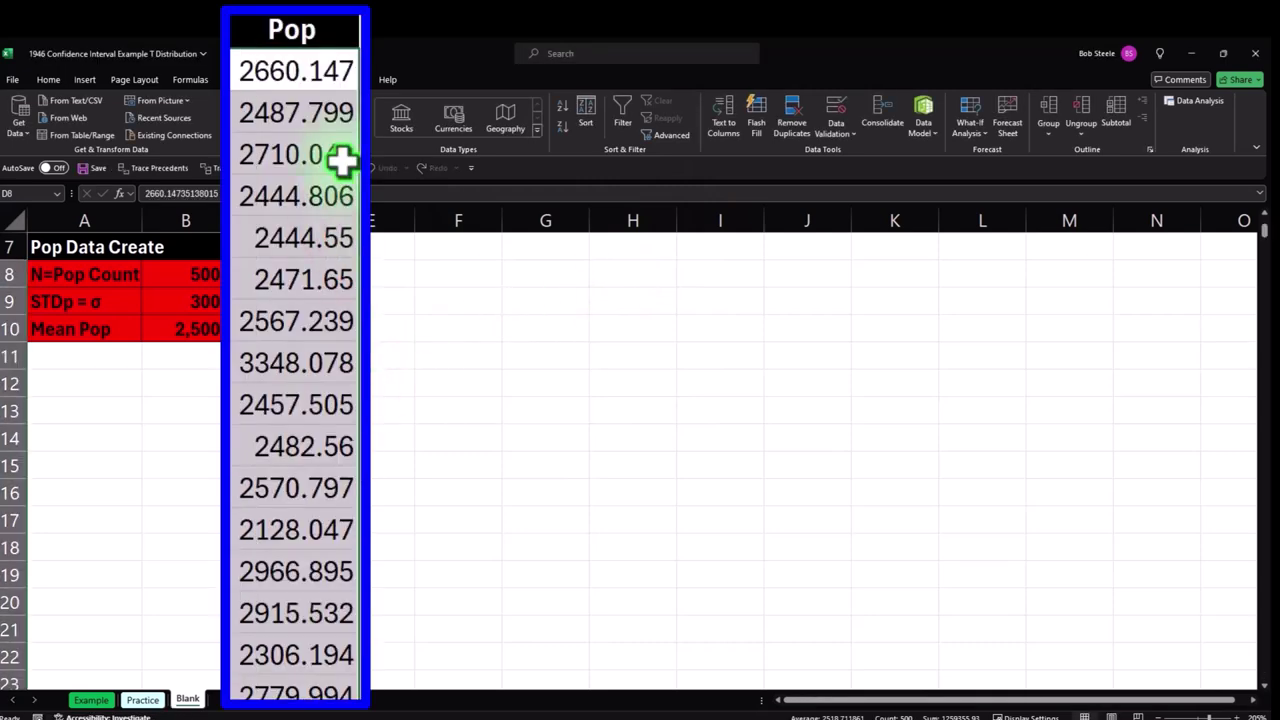
Format the generated Pop values as Currency with no symbol, zero decimal places and negative numbers in red parentheses.
{"action": "right_click", "coordinate": [283, 290]}
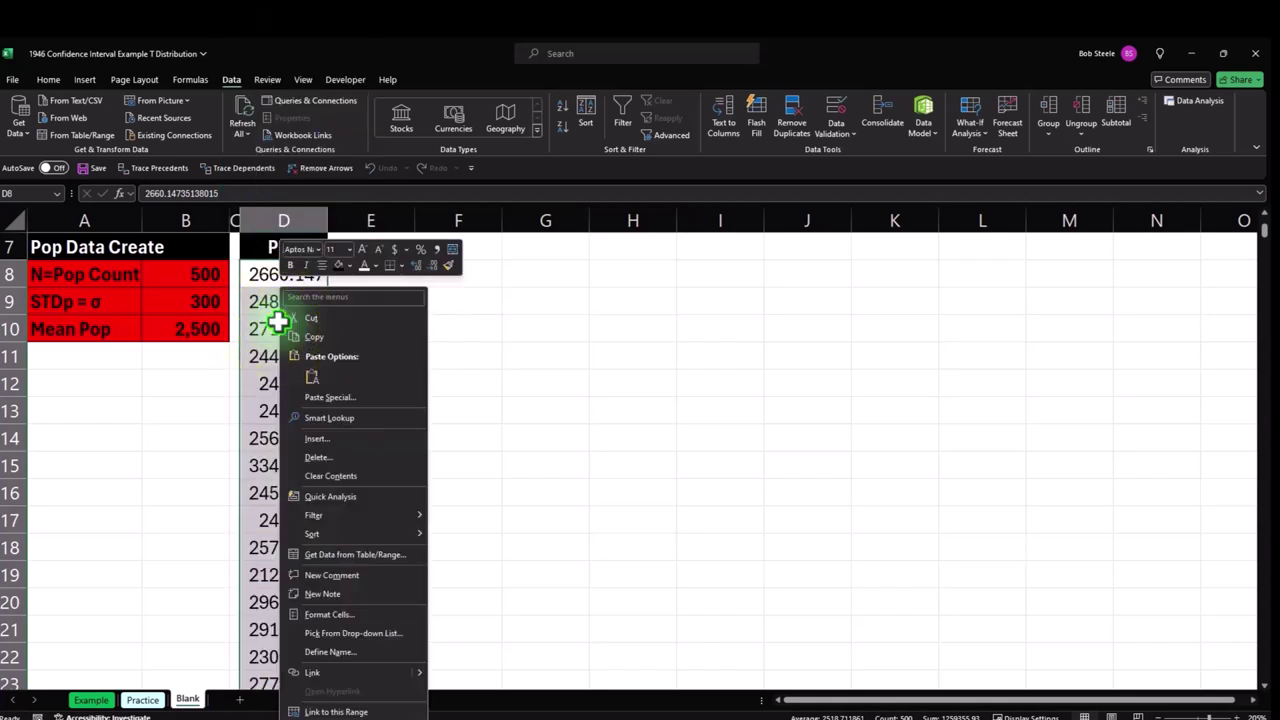
{"action": "left_click", "coordinate": [333, 614]}
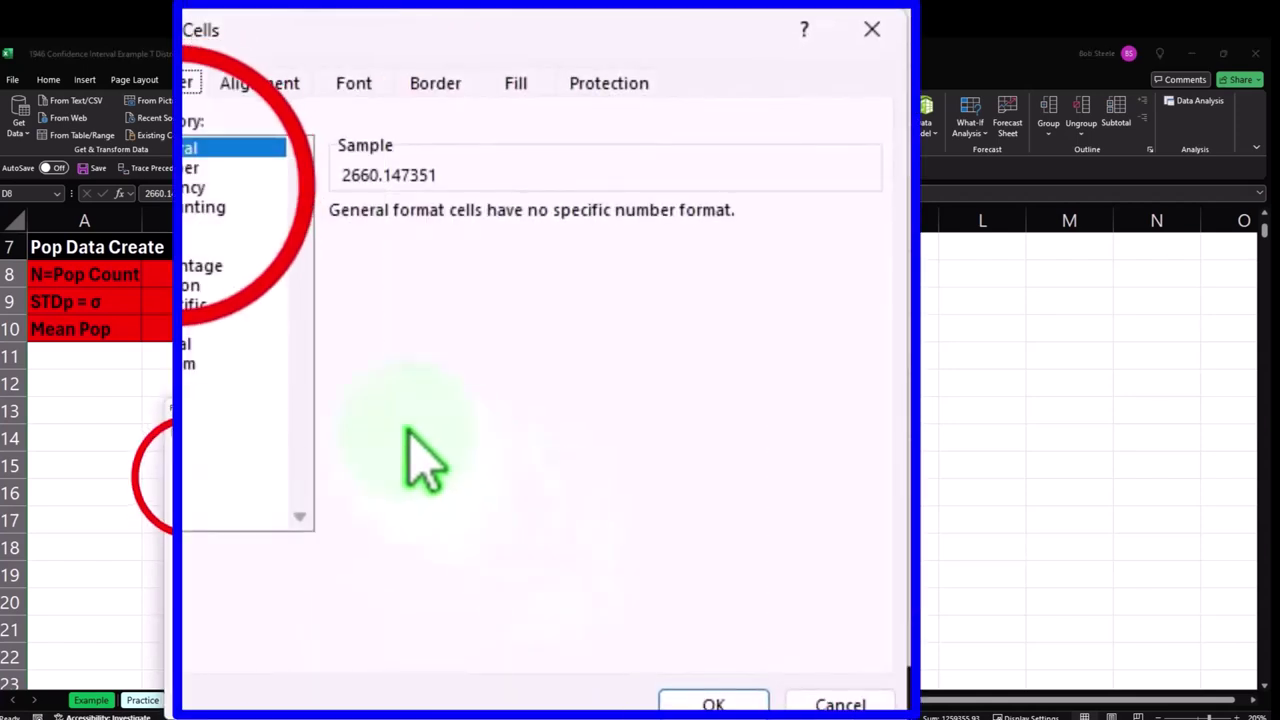
{"action": "left_click", "coordinate": [195, 188]}
{"action": "left_click", "coordinate": [375, 367]}
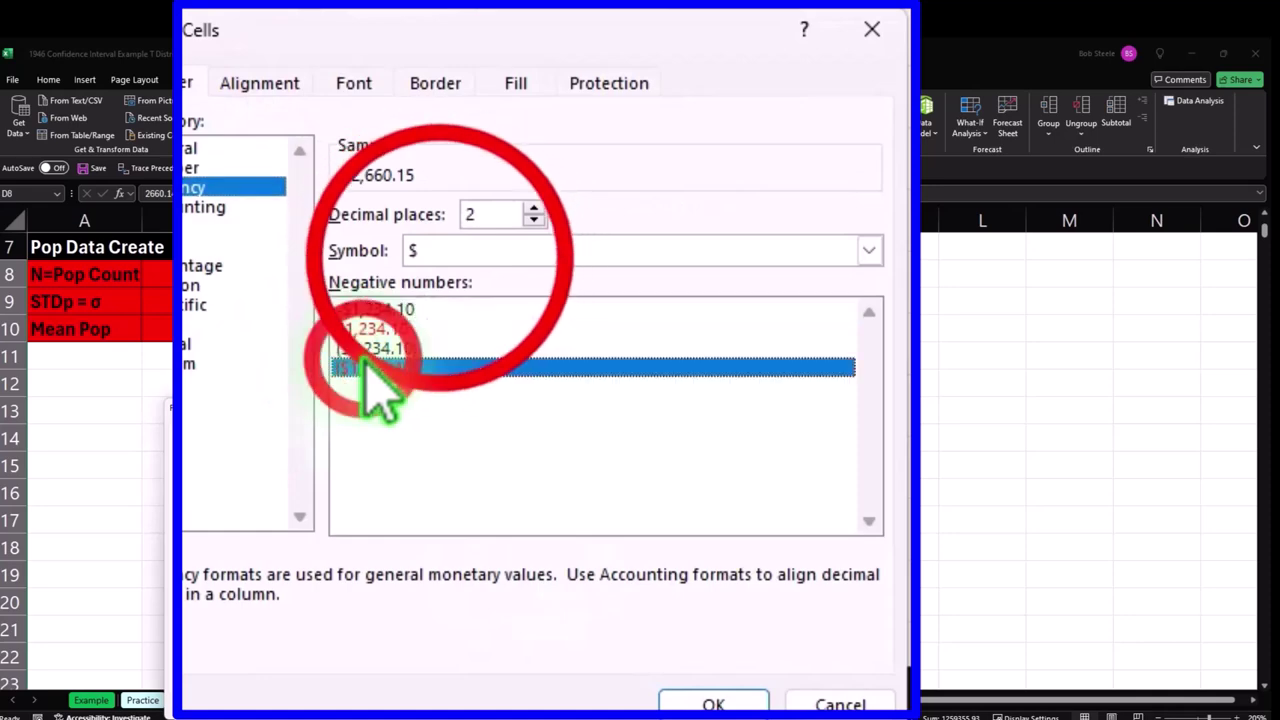
{"action": "left_click", "coordinate": [452, 252]}
{"action": "left_click", "coordinate": [455, 268]}
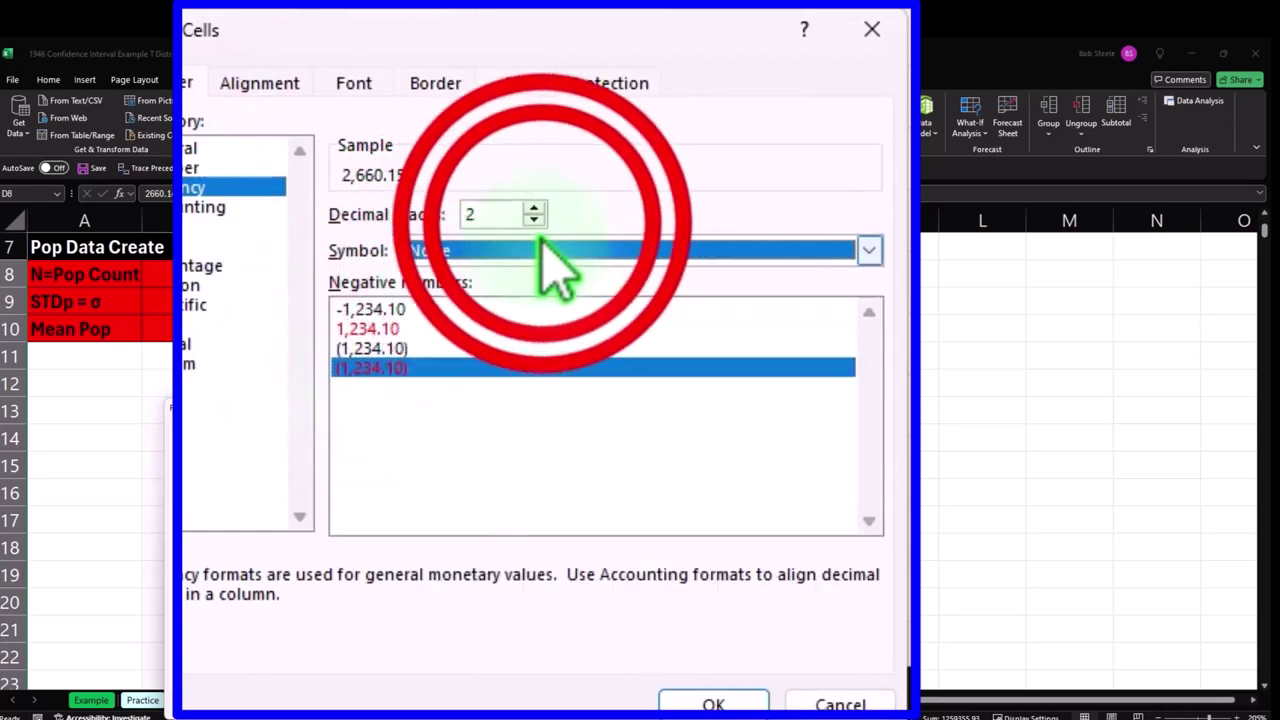
{"action": "left_click", "coordinate": [534, 219]}
{"action": "left_click", "coordinate": [534, 219]}
{"action": "left_click", "coordinate": [710, 702]}
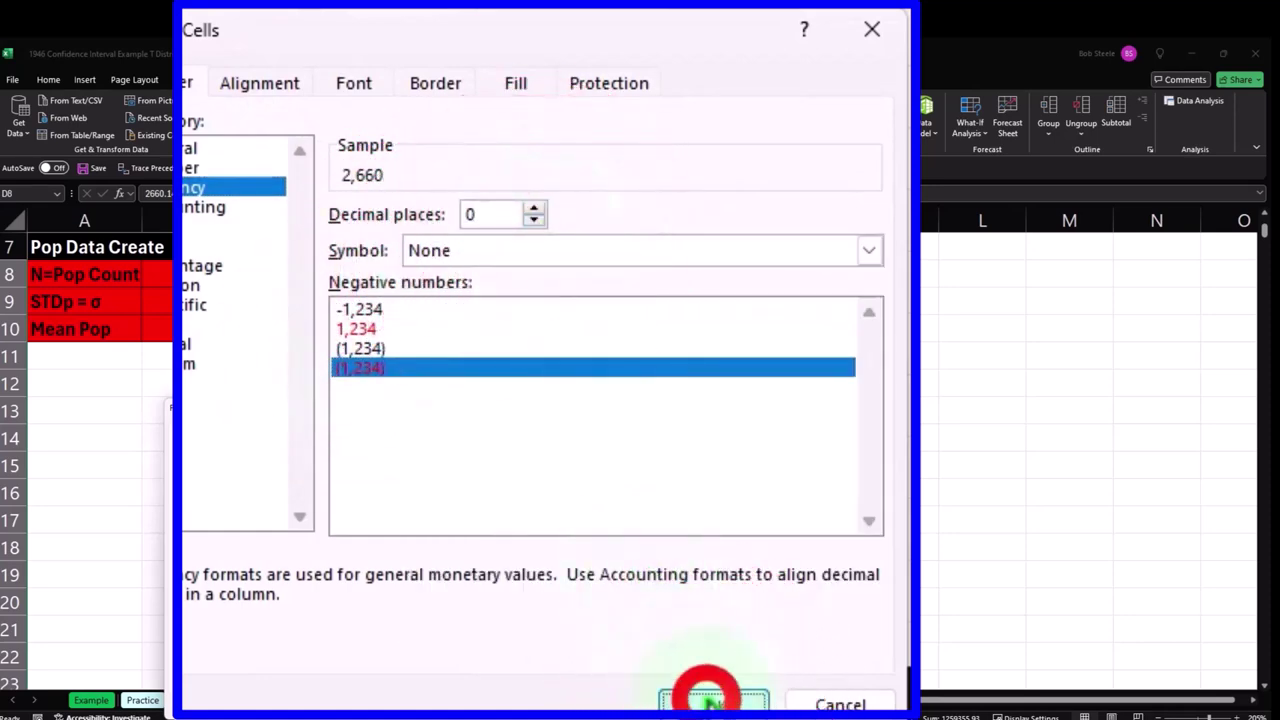
Make the generated Pop values in column D bold and give them all borders and a red fill.
{"action": "left_click", "coordinate": [48, 79]}
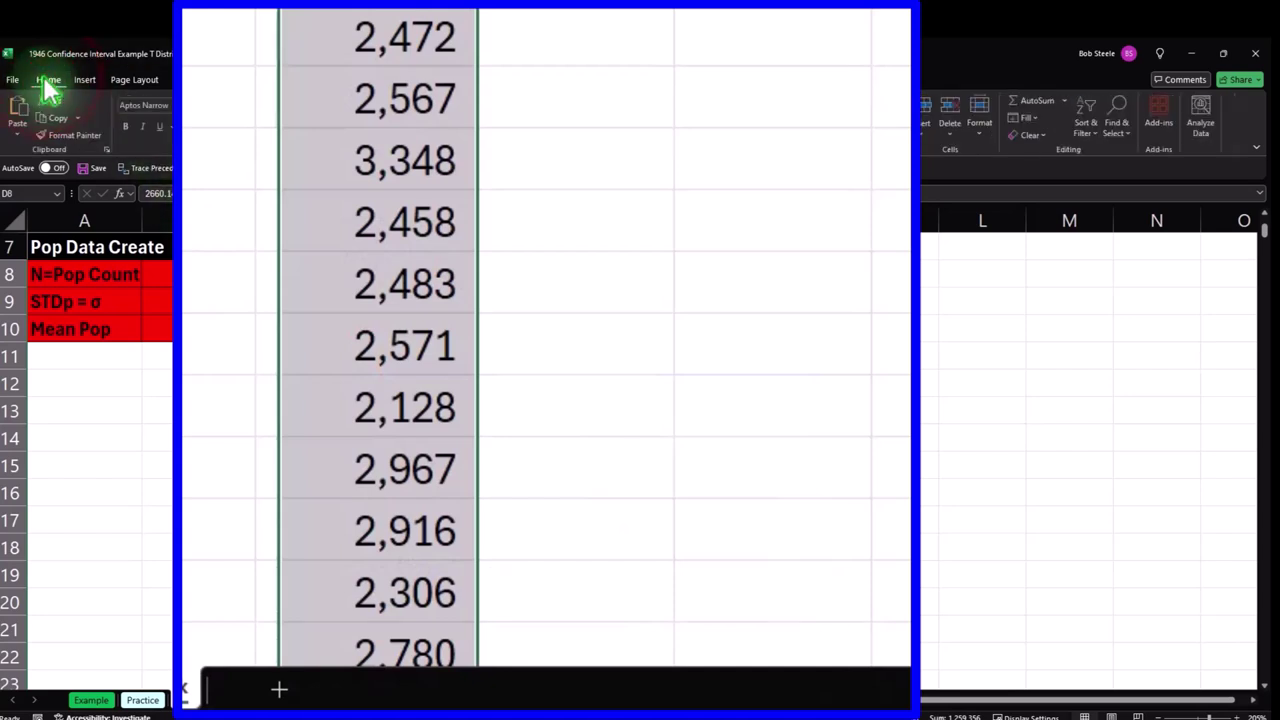
{"action": "left_click", "coordinate": [127, 127]}
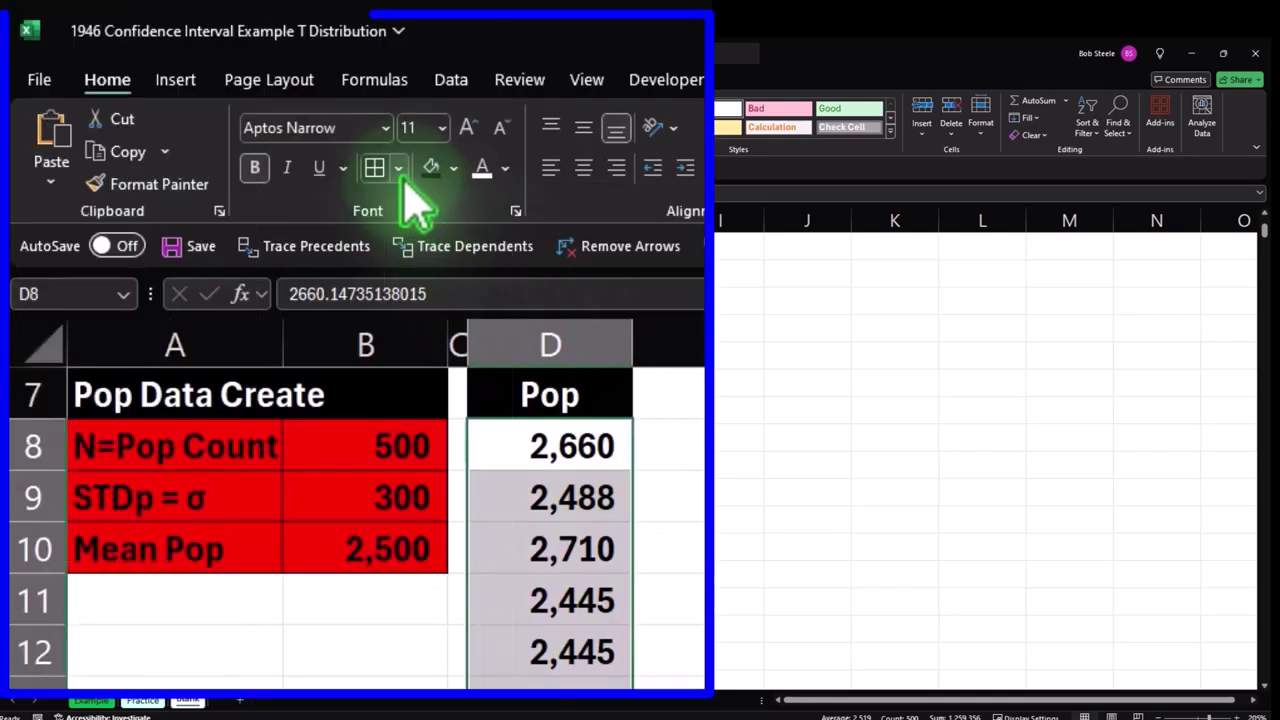
{"action": "left_click", "coordinate": [230, 127]}
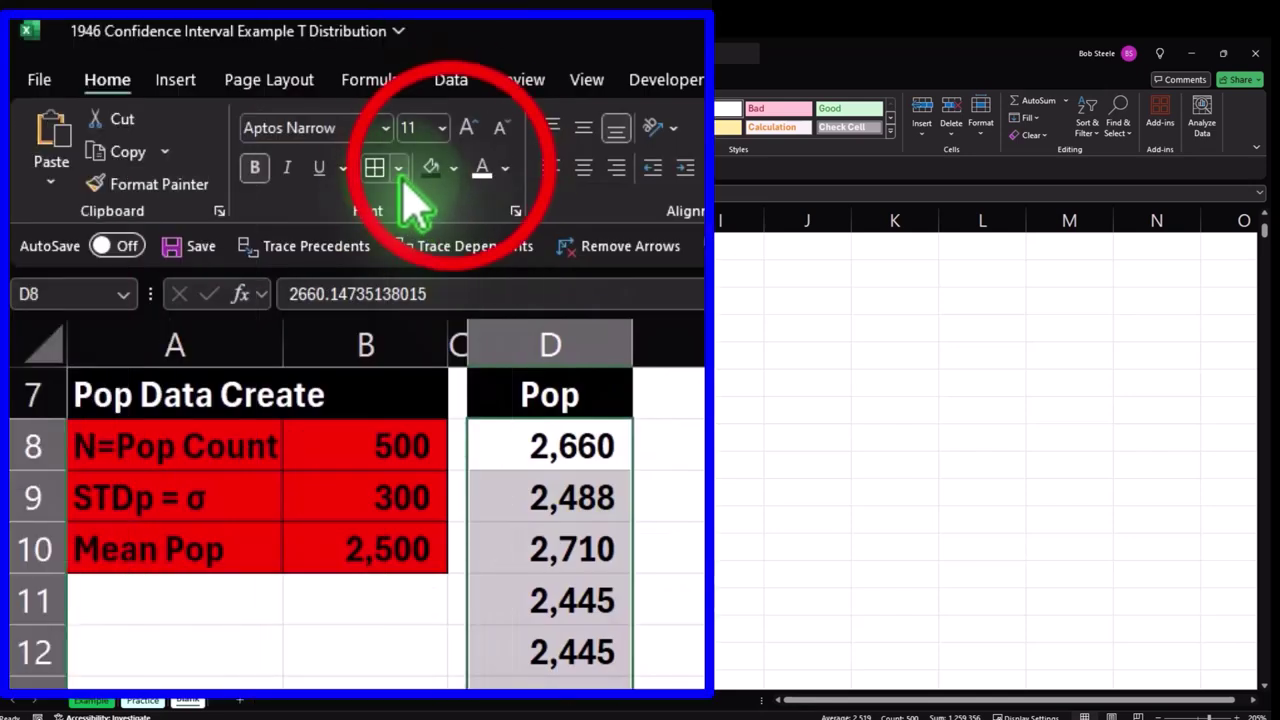
{"action": "left_click", "coordinate": [454, 170]}
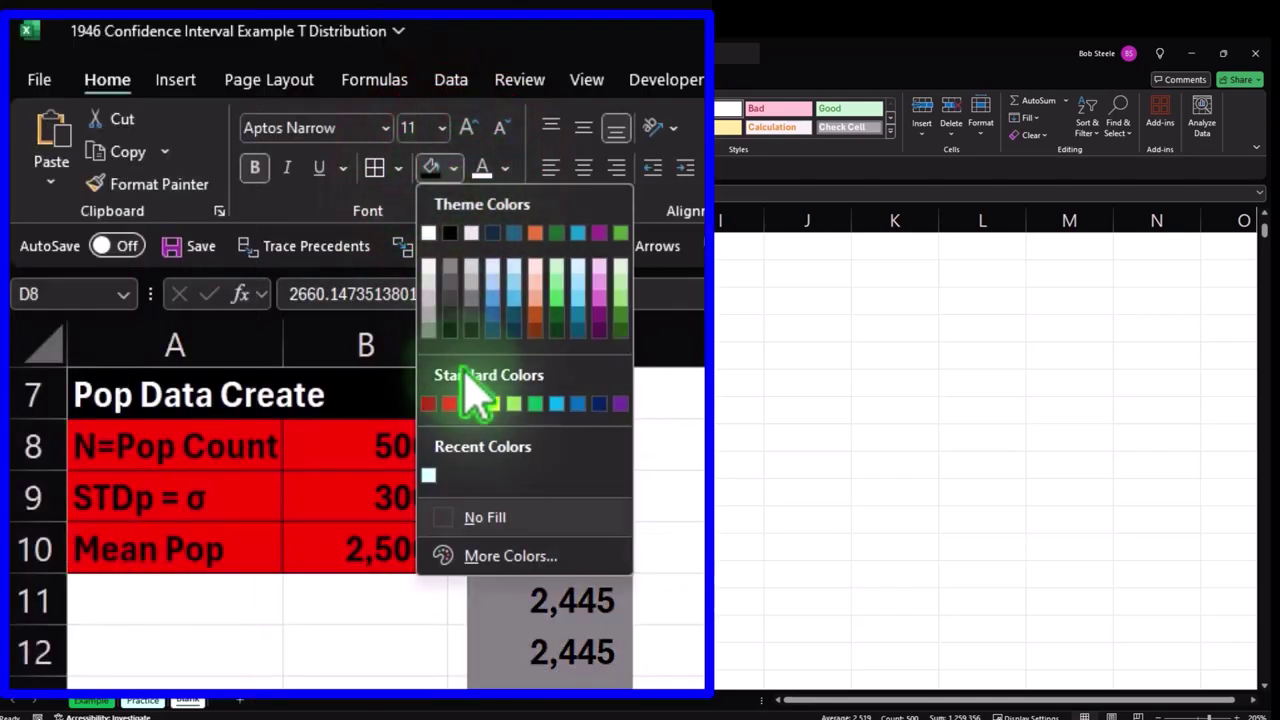
{"action": "left_click", "coordinate": [450, 403]}
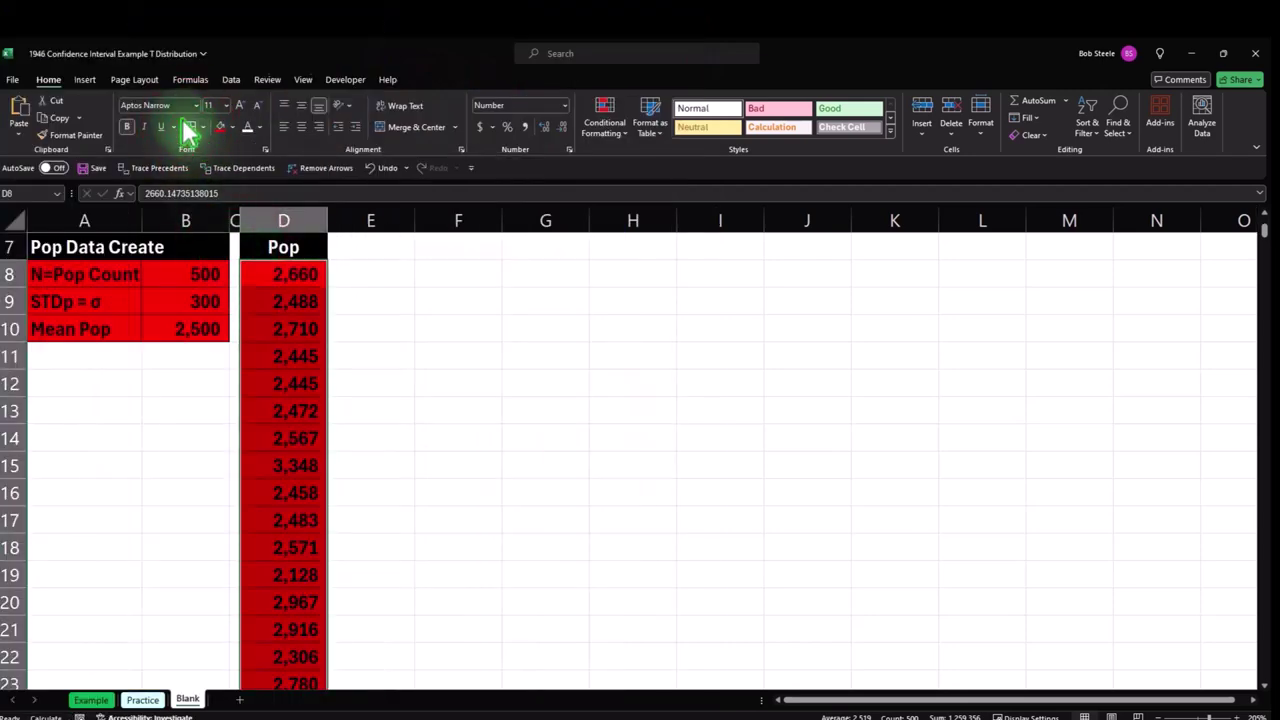
Narrow column D slightly and copy column C's spacer format to column E with Format Painter.
{"action": "left_click_drag", "start_coordinate": [328, 218], "coordinate": [320, 221]}
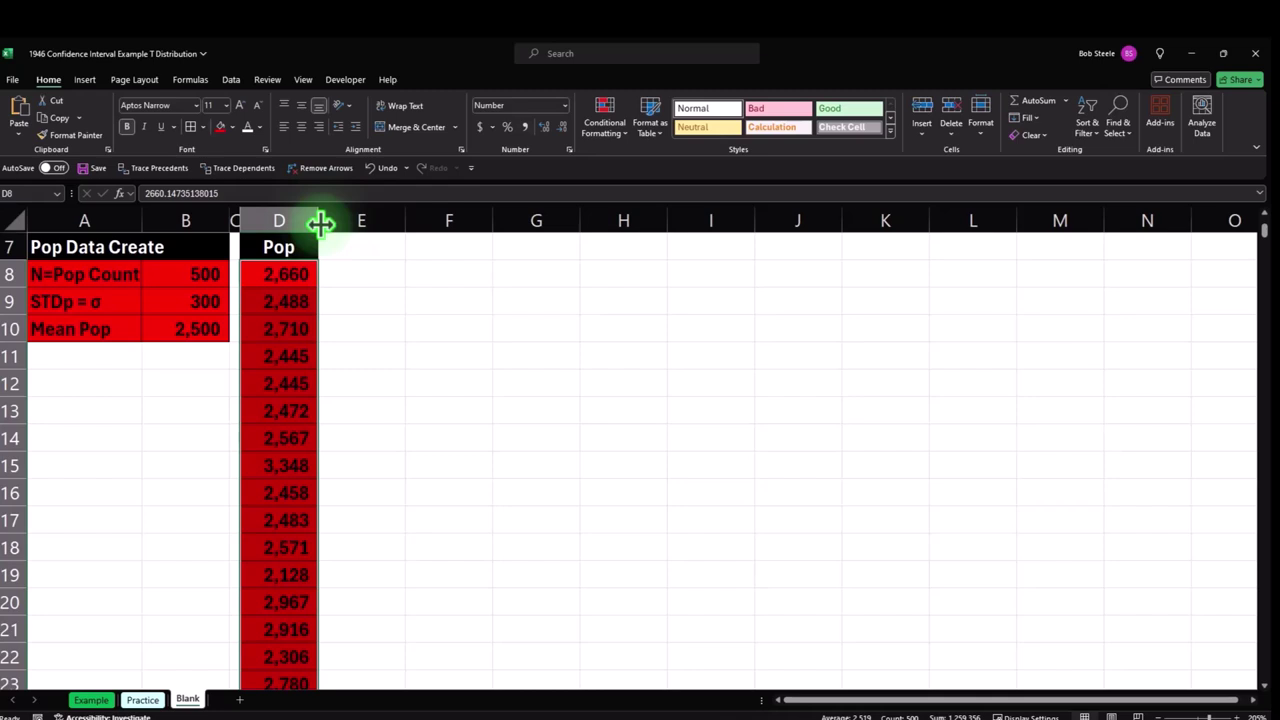
{"action": "left_click", "coordinate": [235, 214]}
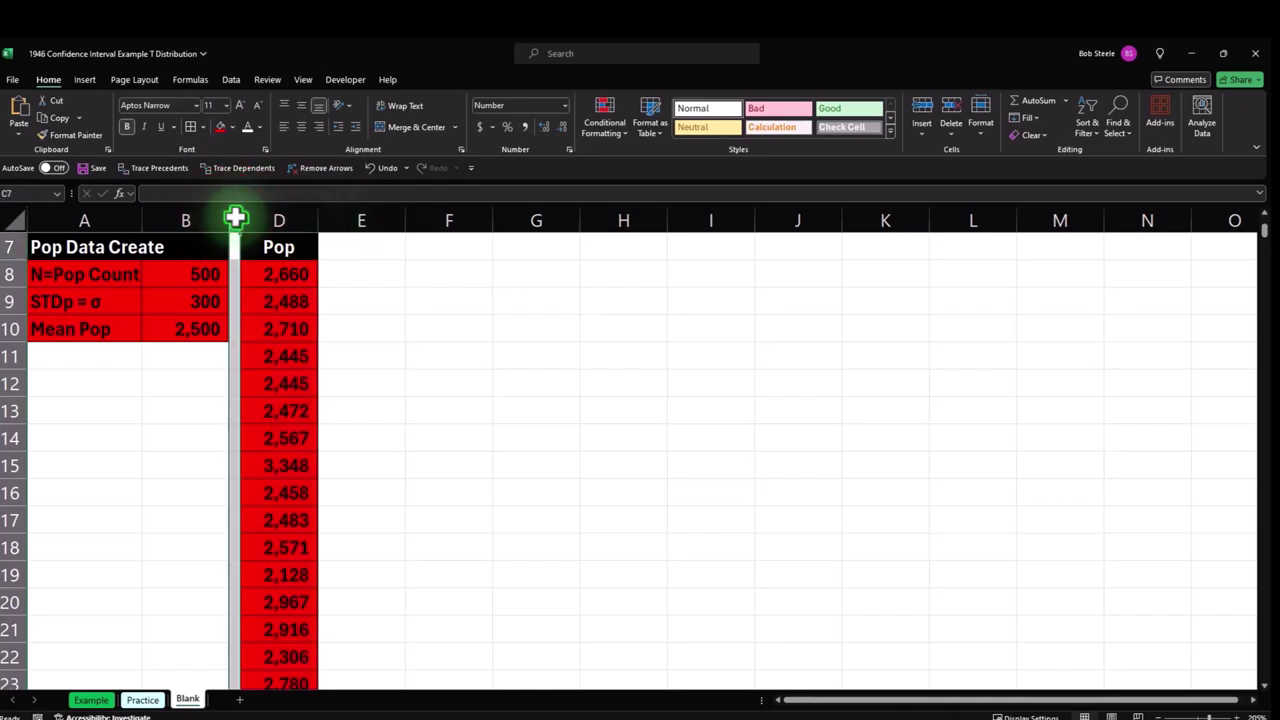
{"action": "left_click", "coordinate": [66, 135]}
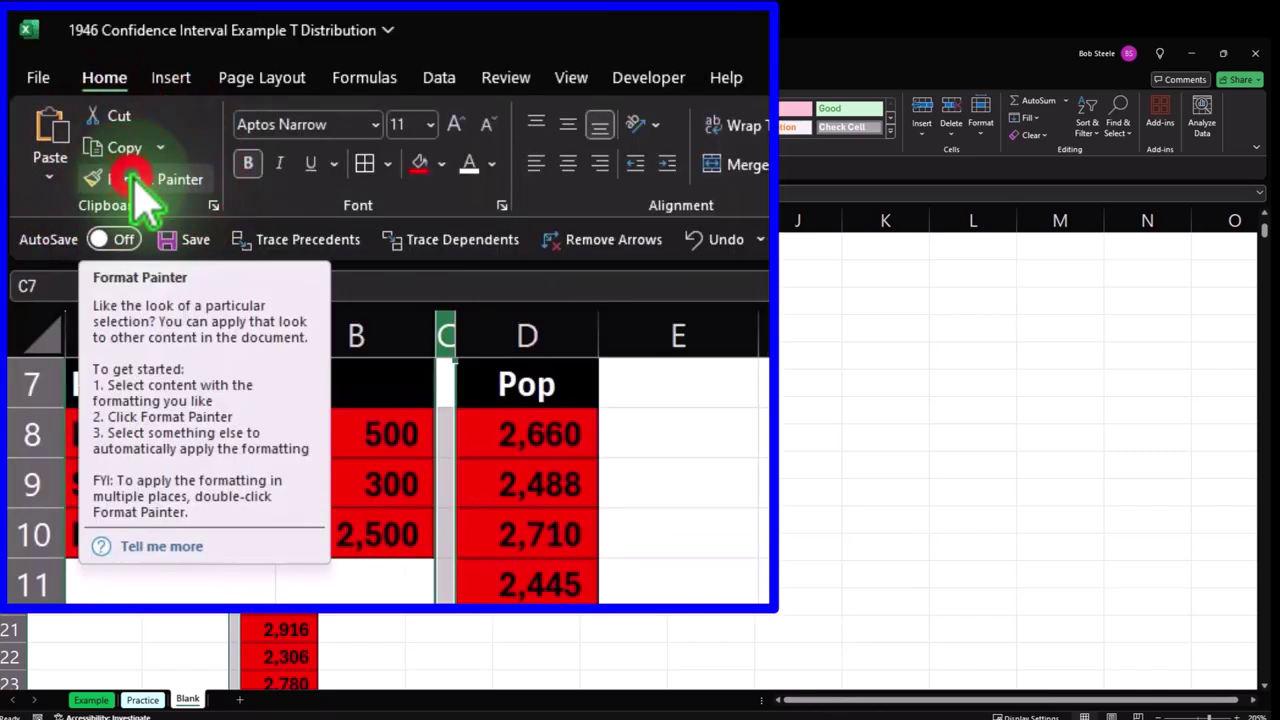
{"action": "left_click", "coordinate": [695, 330]}
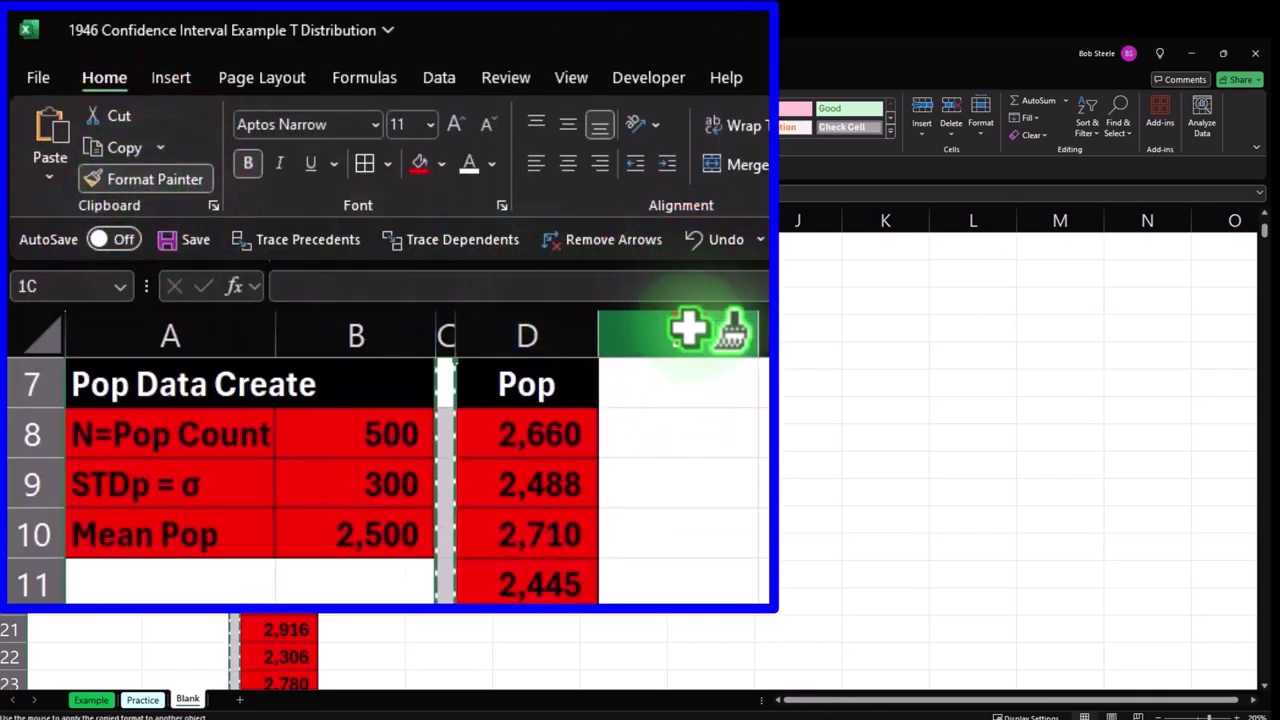
{"action": "left_click_drag", "start_coordinate": [180, 388], "coordinate": [305, 510]}
{"action": "left_click", "coordinate": [705, 392]}
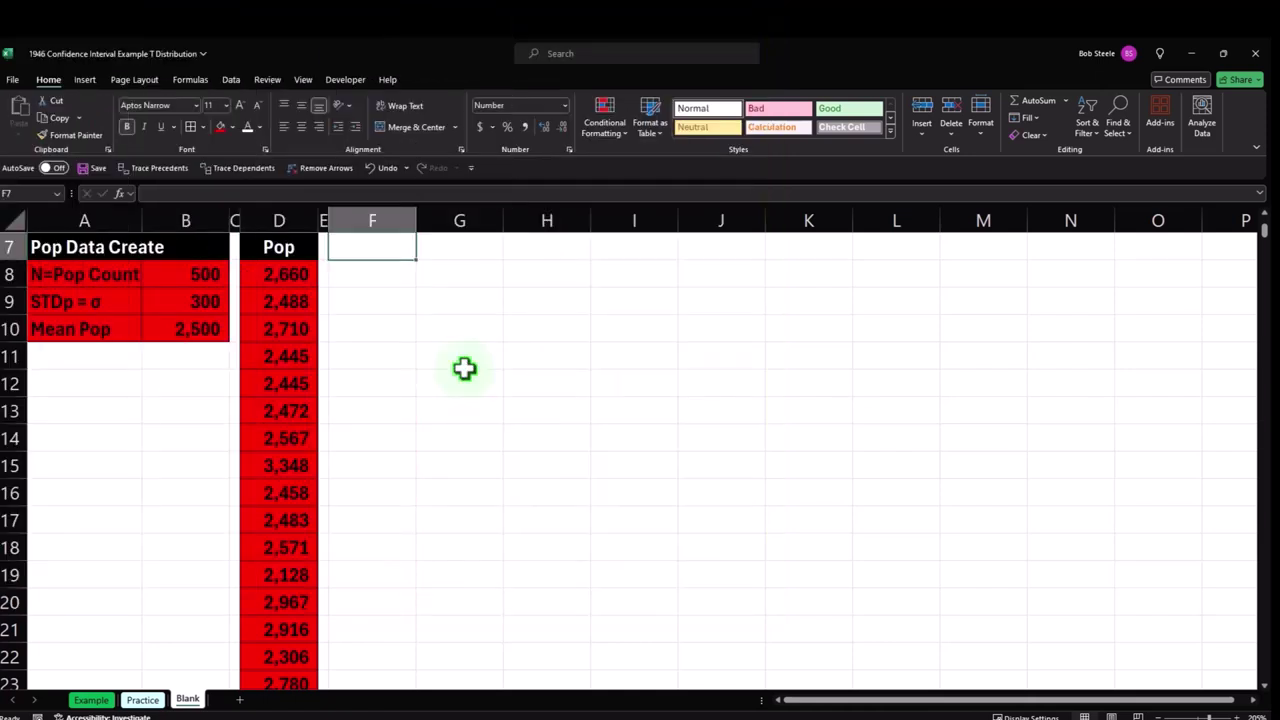
Enter the heading Pop Data in cell F7.
{"action": "type", "text": "Pop"}
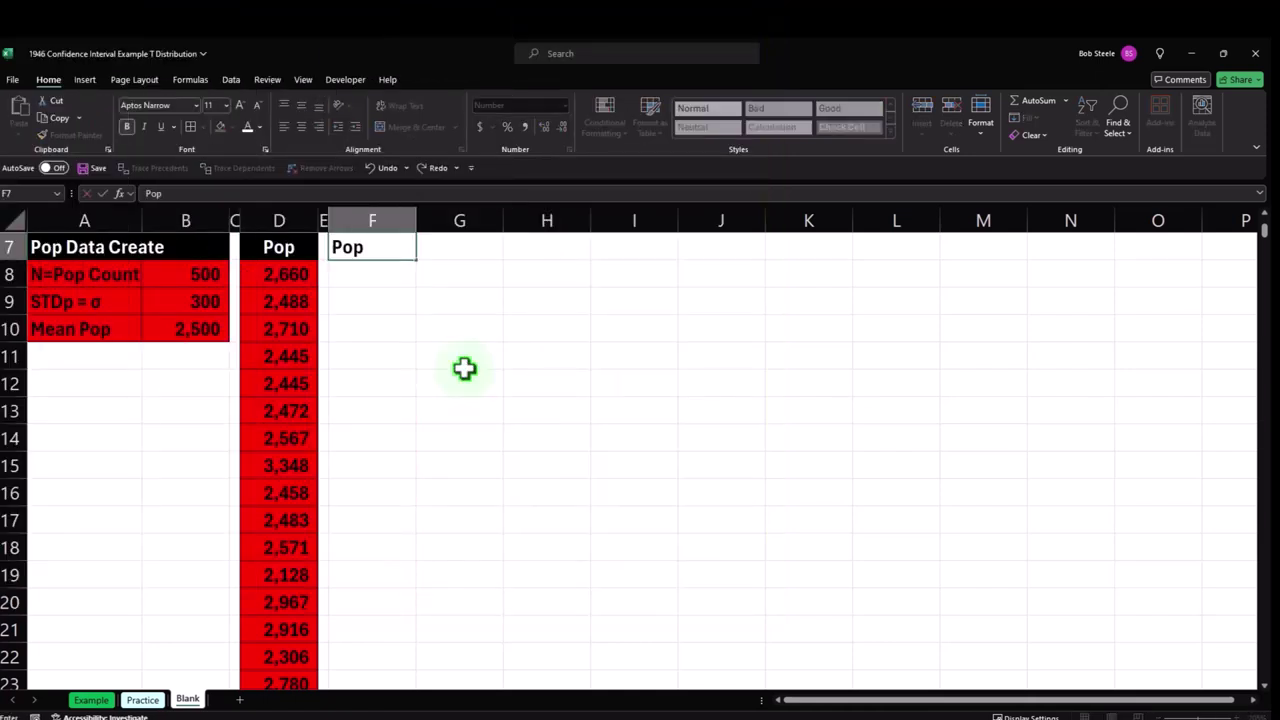
{"action": "type", "text": " Date"}
{"action": "key", "text": "BackSpace"}
{"action": "type", "text": "a"}
{"action": "key", "text": "Return"}
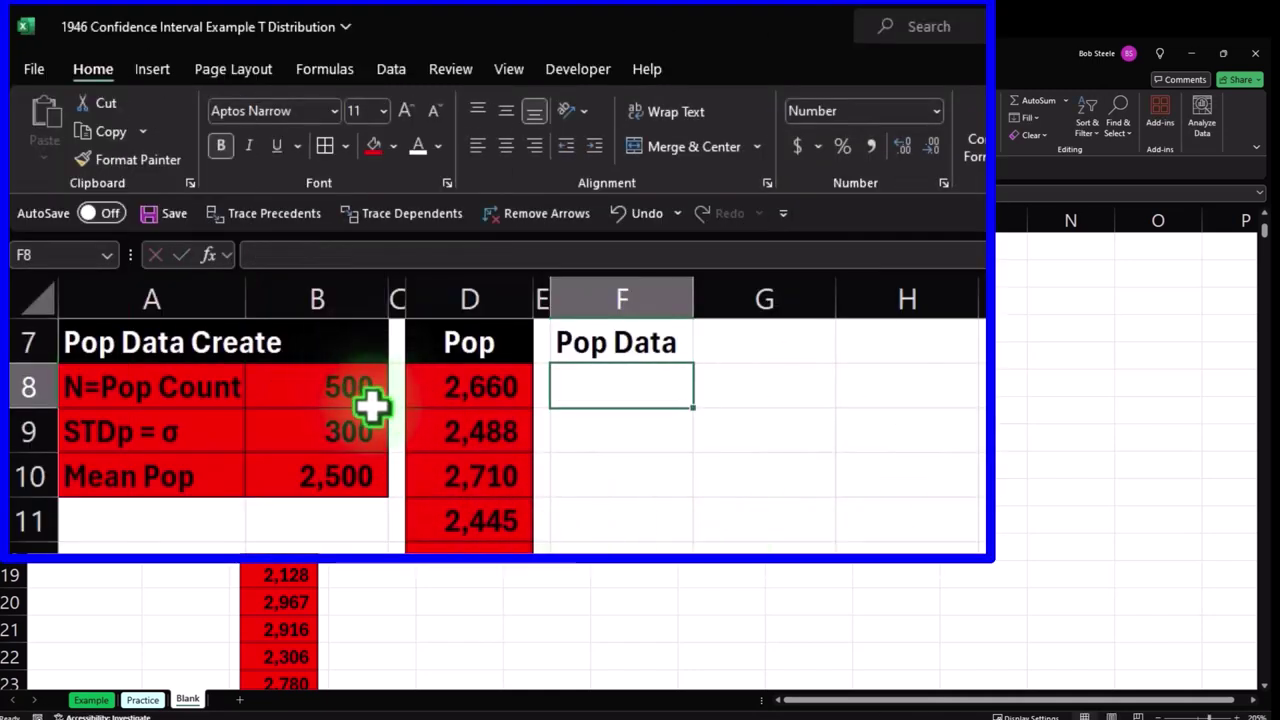
{"action": "double_click", "coordinate": [443, 393]}
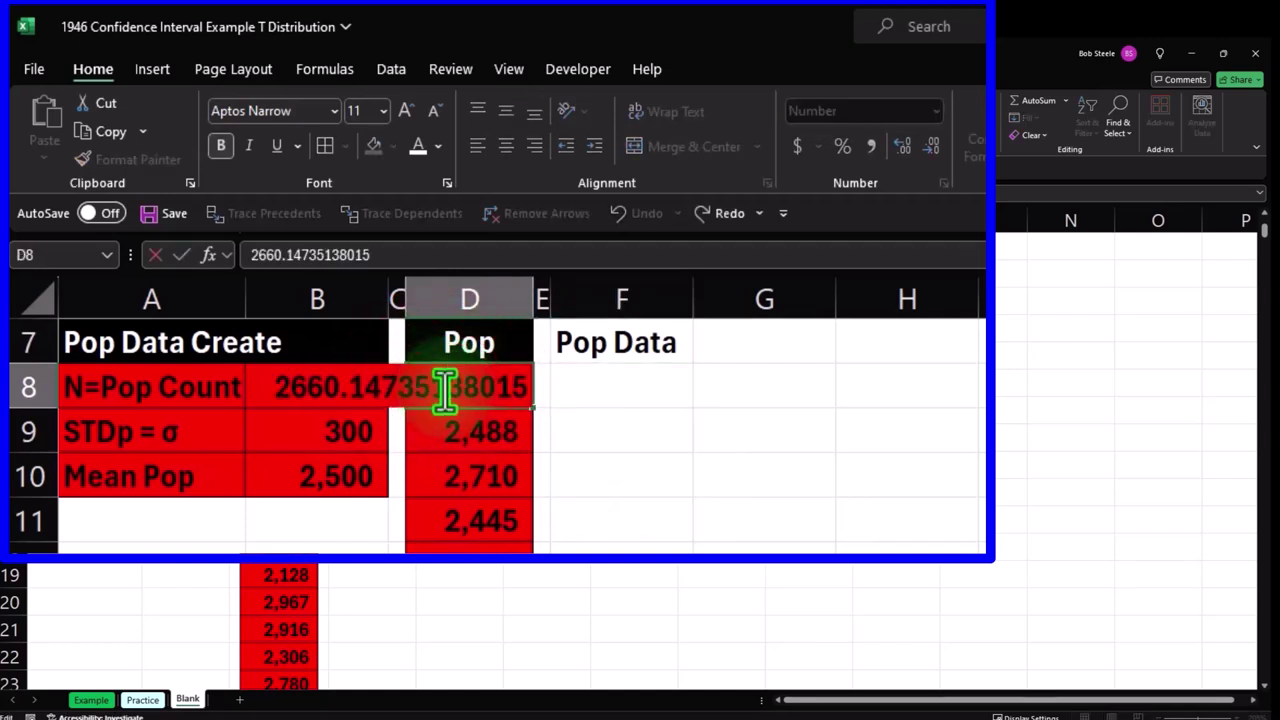
{"action": "key", "text": "Return"}
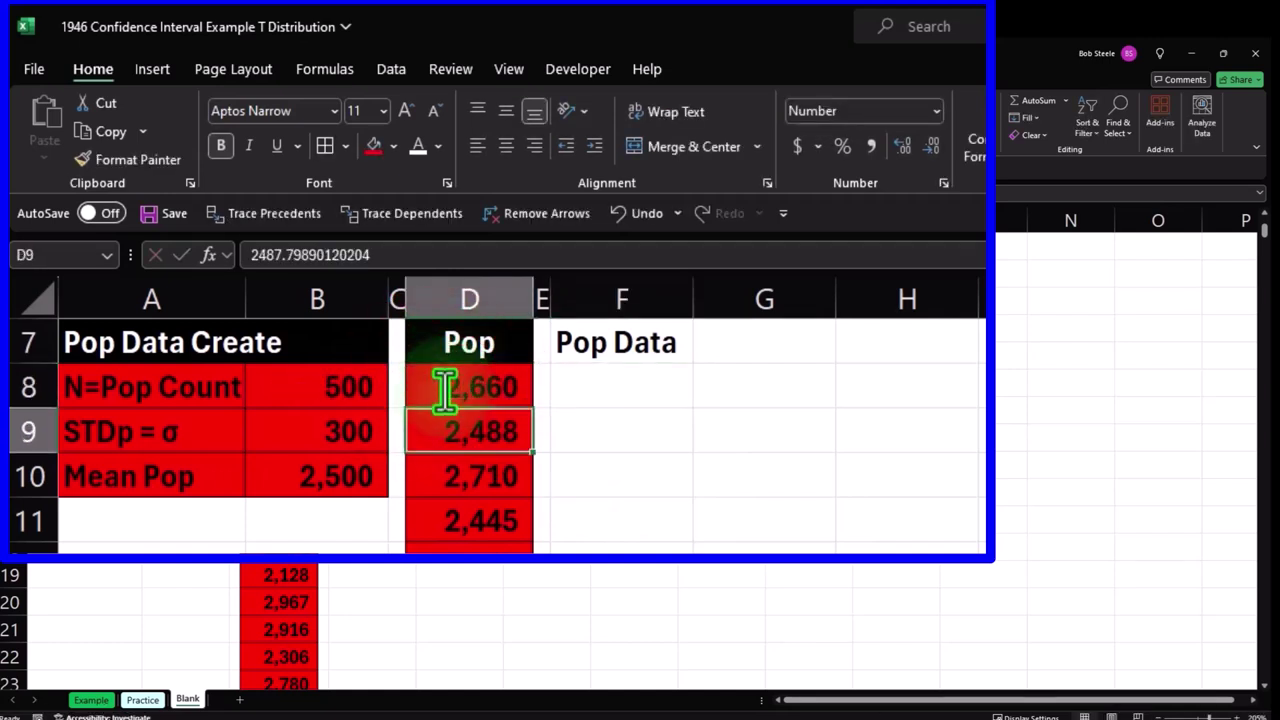
{"action": "left_click", "coordinate": [760, 332]}
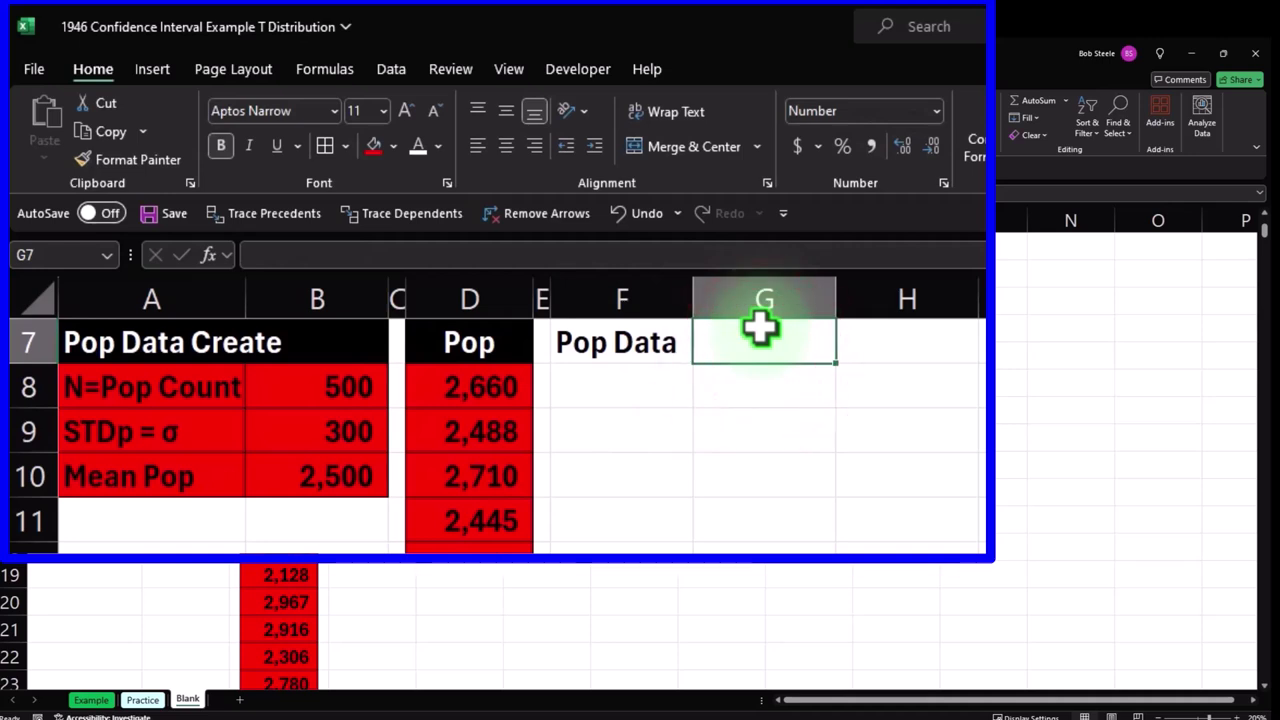
{"action": "type", "text": "=rand"}
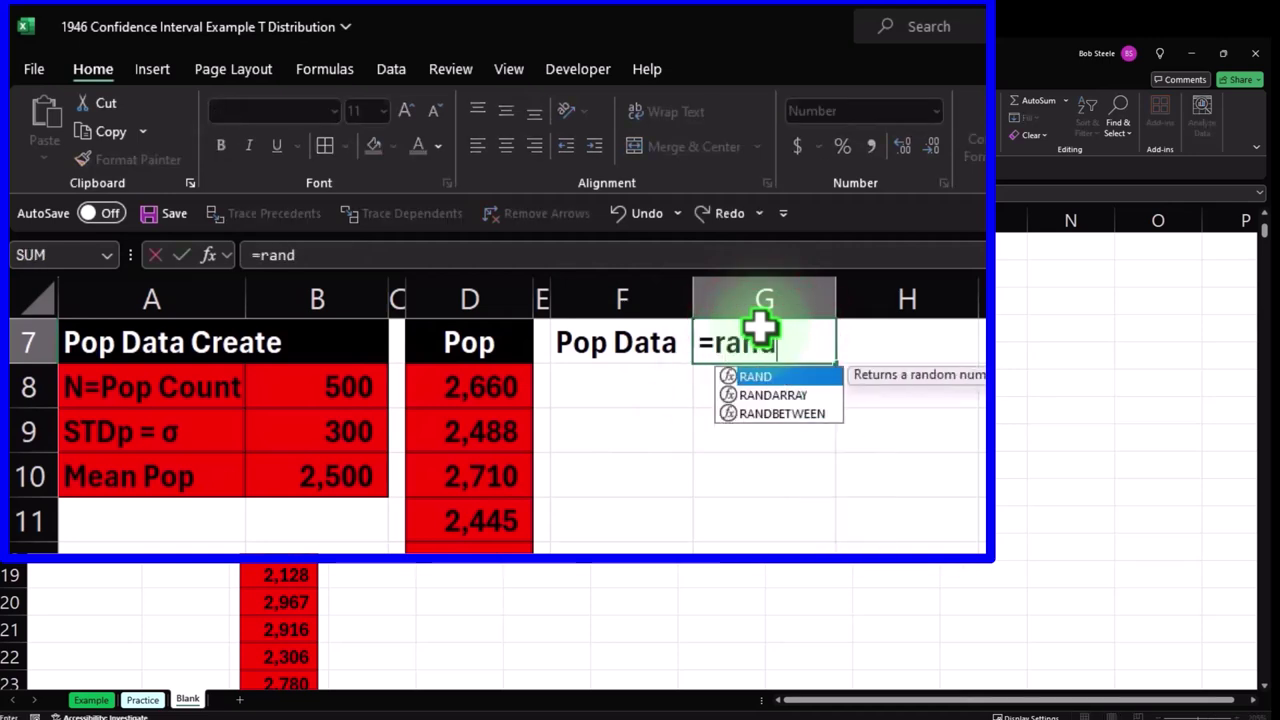
{"action": "key", "text": "BackSpace"}
{"action": "key", "text": "Escape"}
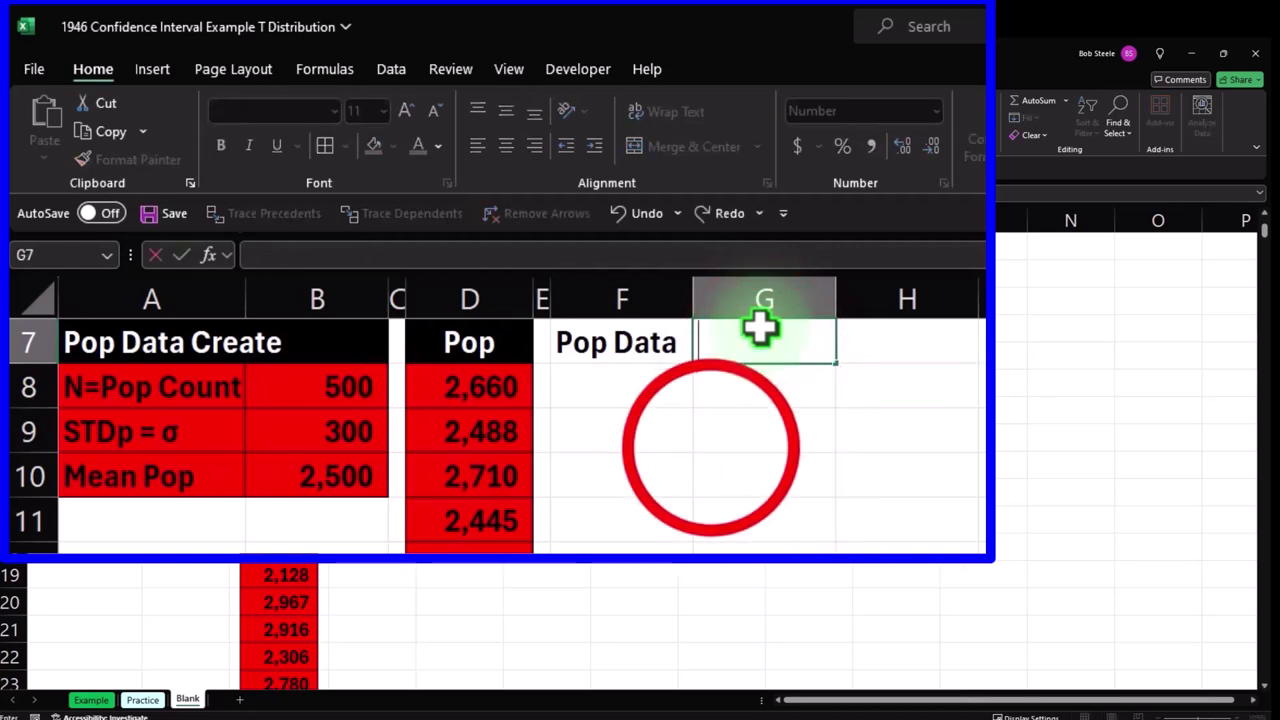
Format the Pop Data header cells F7:G7 with a black fill and white text.
{"action": "left_click", "coordinate": [730, 430]}
{"action": "left_click_drag", "start_coordinate": [643, 333], "coordinate": [730, 337]}
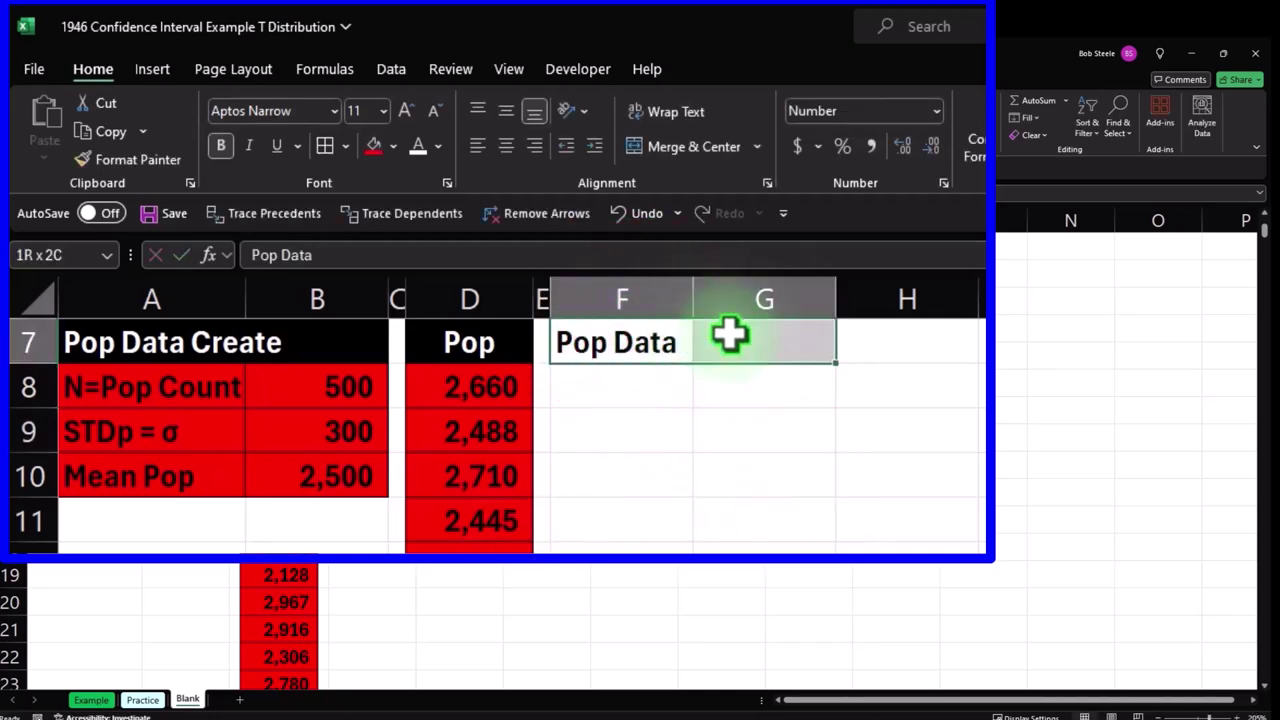
{"action": "left_click", "coordinate": [394, 146]}
{"action": "left_click", "coordinate": [391, 202]}
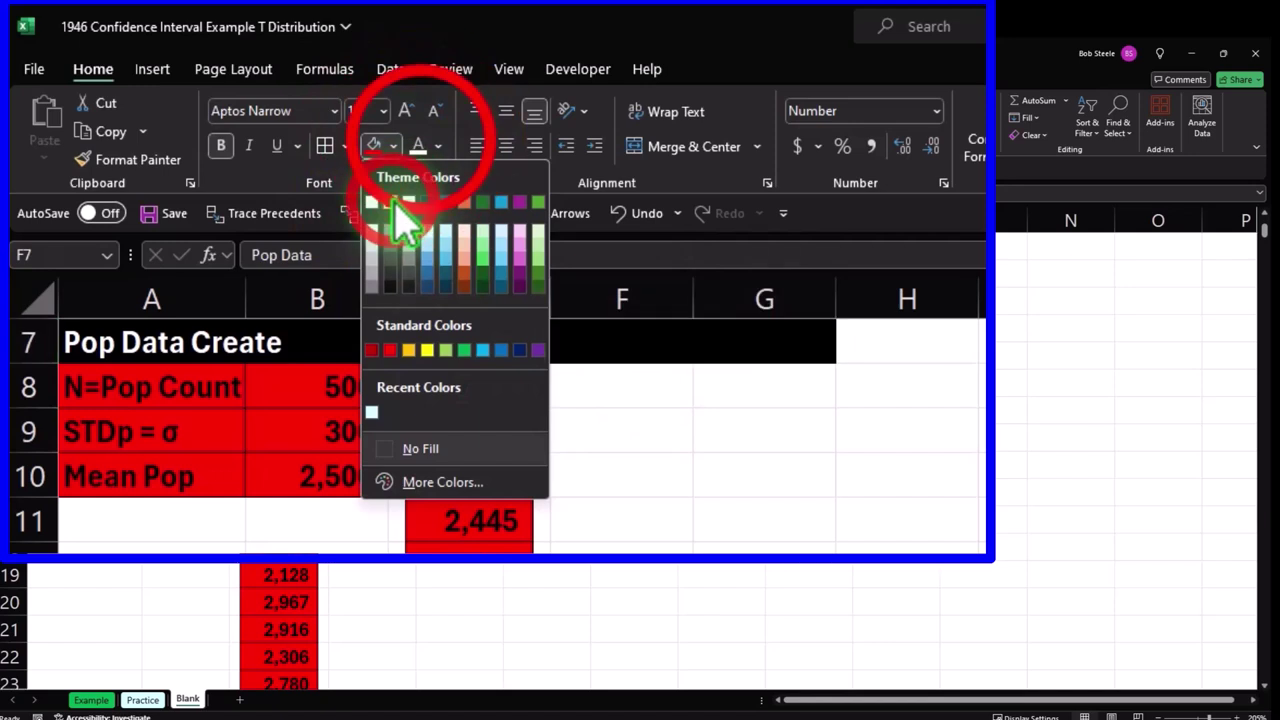
Link F8 to the label in A8, fill the formula down to F10, and widen column F to fit the labels.
{"action": "left_click", "coordinate": [644, 385]}
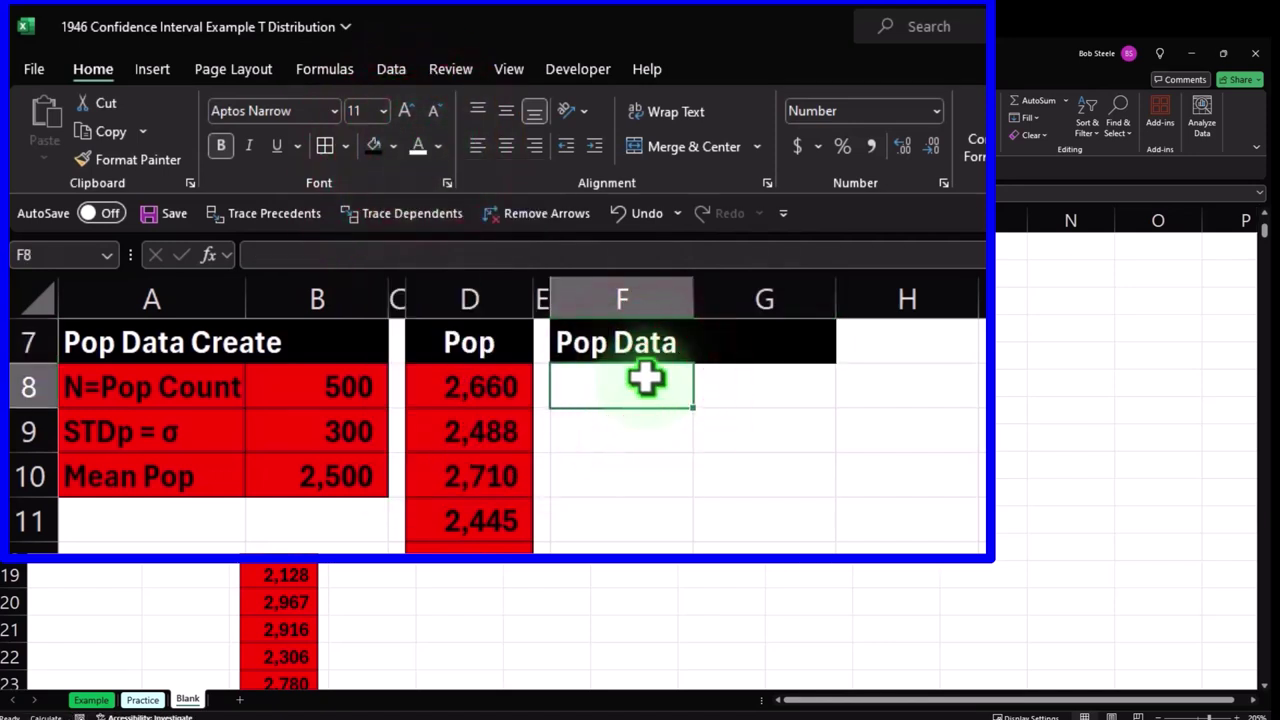
{"action": "type", "text": "="}
{"action": "key", "text": "Left"}
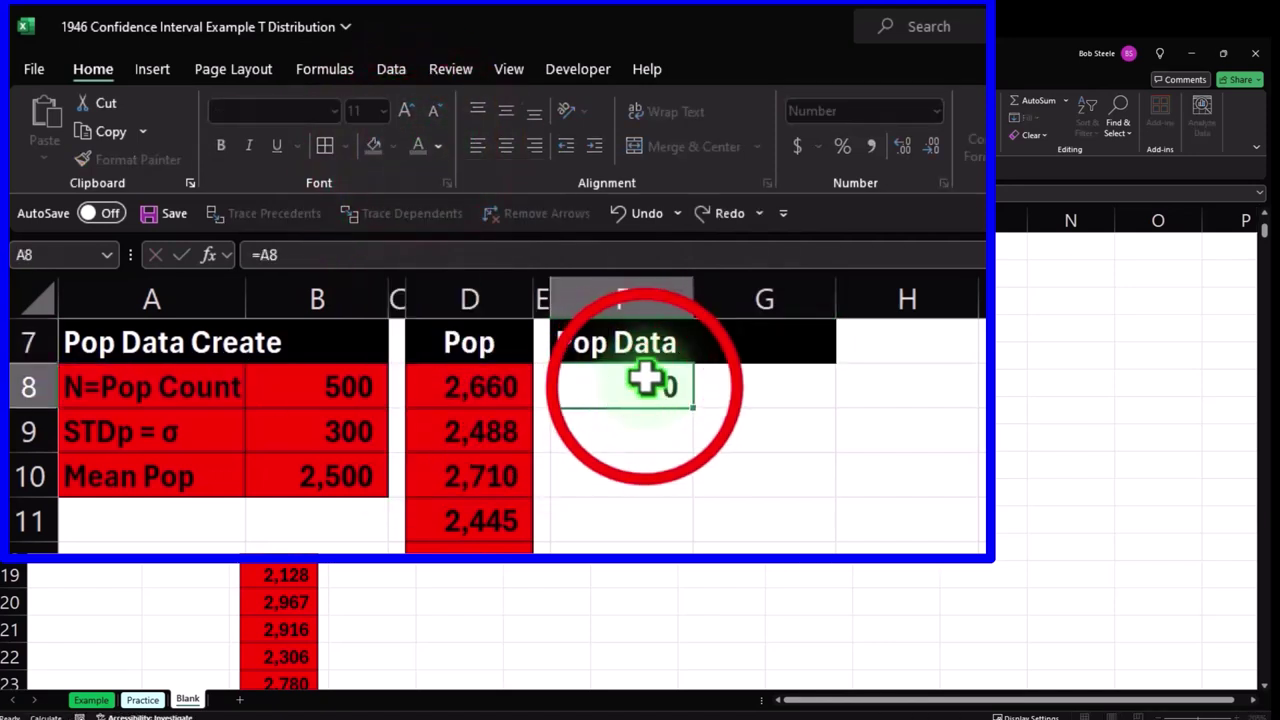
{"action": "key", "text": "Return"}
{"action": "left_click", "coordinate": [657, 400]}
{"action": "left_click", "coordinate": [686, 485]}
{"action": "left_click", "coordinate": [677, 425]}
{"action": "left_click", "coordinate": [671, 391]}
{"action": "left_click_drag", "start_coordinate": [693, 411], "coordinate": [703, 509]}
{"action": "left_click_drag", "start_coordinate": [694, 299], "coordinate": [745, 294]}
Calculate the population count in G8 with COUNT over the Pop values D8:D507.
{"action": "left_click", "coordinate": [820, 402]}
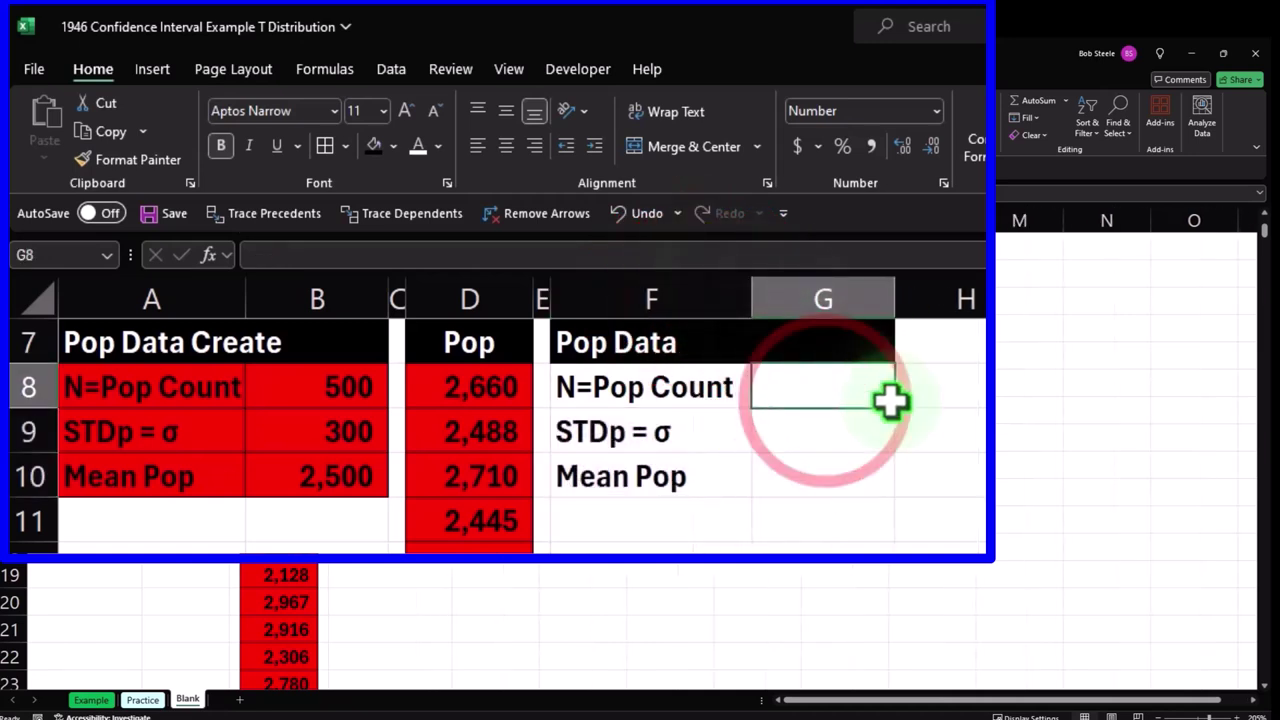
{"action": "type", "text": "=count"}
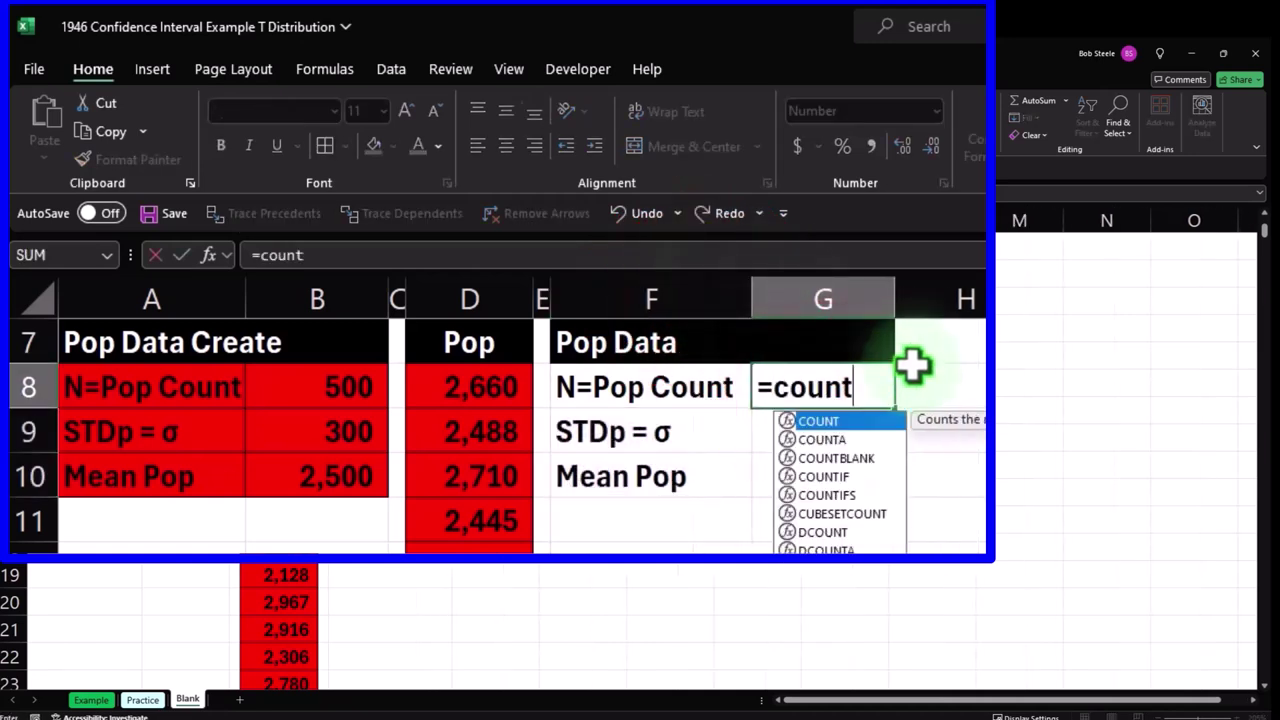
{"action": "key", "text": "Tab"}
{"action": "key", "text": "Left"}
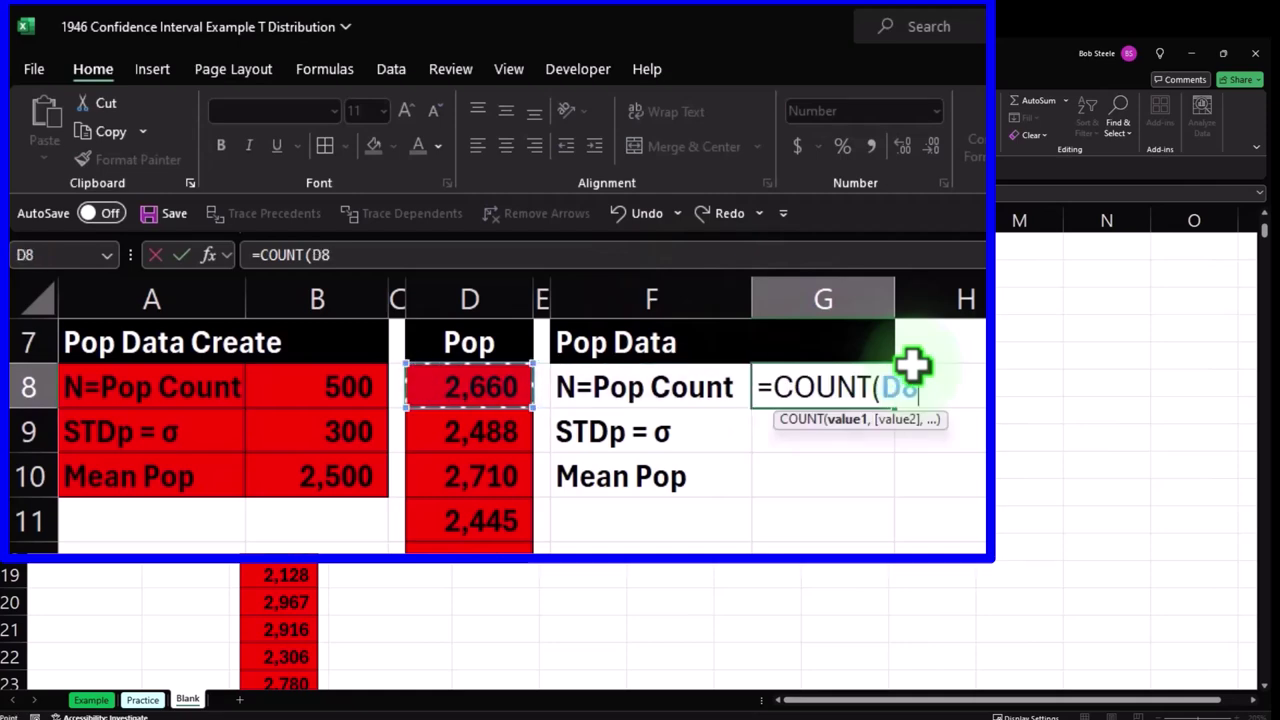
{"action": "key", "text": "ctrl+shift+Down"}
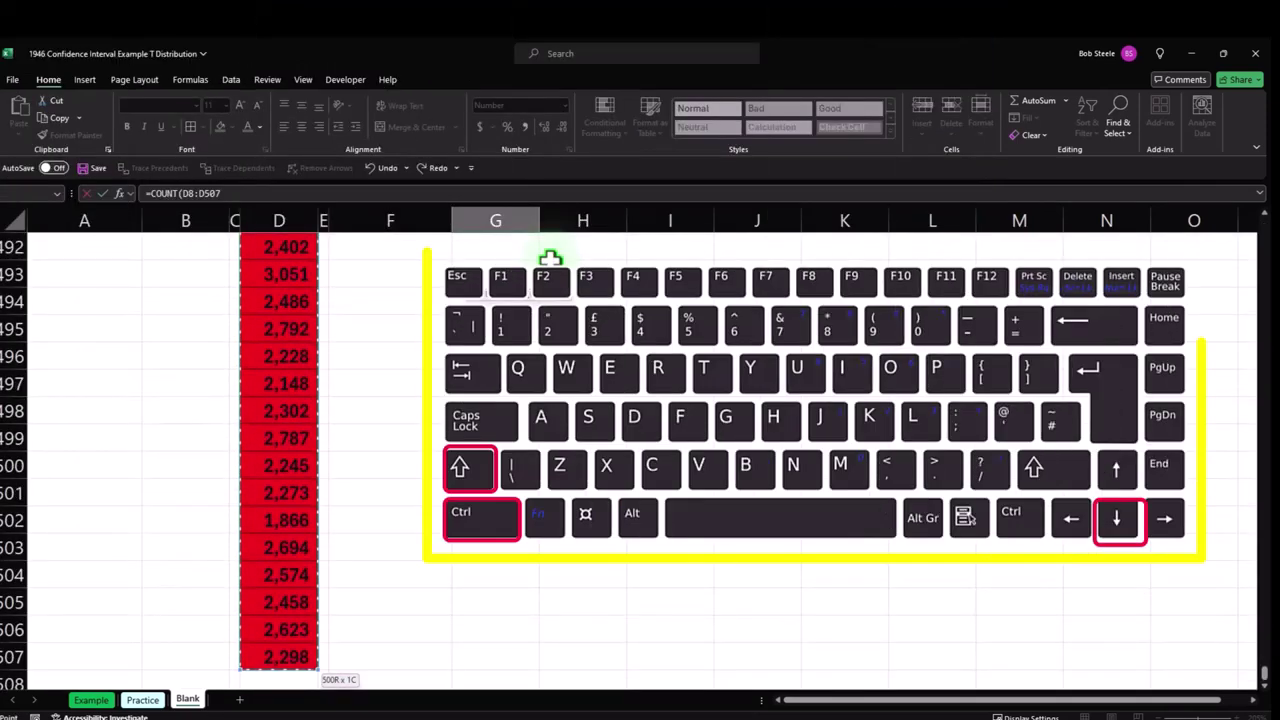
{"action": "key", "text": "Return"}
Delete the empty rows 1 to 6 above the data headings.
{"action": "scroll", "coordinate": [552, 350], "scroll_direction": "up", "scroll_amount": 3}
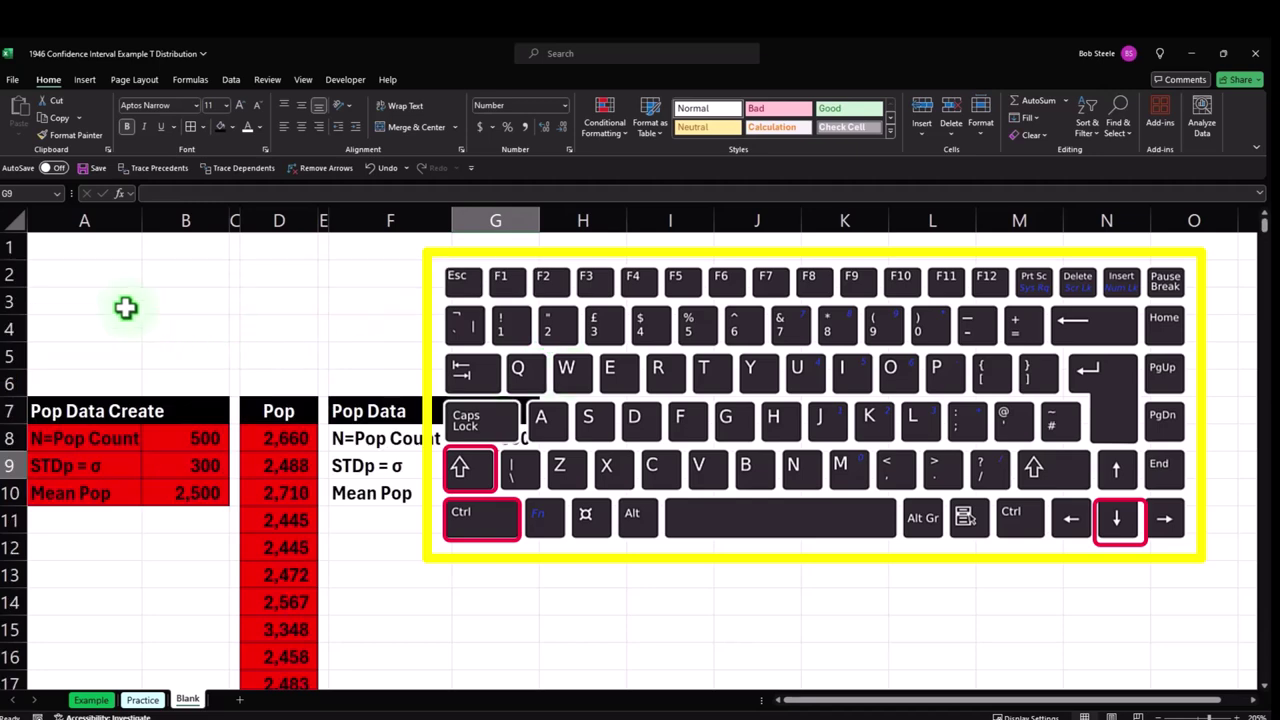
{"action": "left_click_drag", "start_coordinate": [8, 244], "coordinate": [8, 384]}
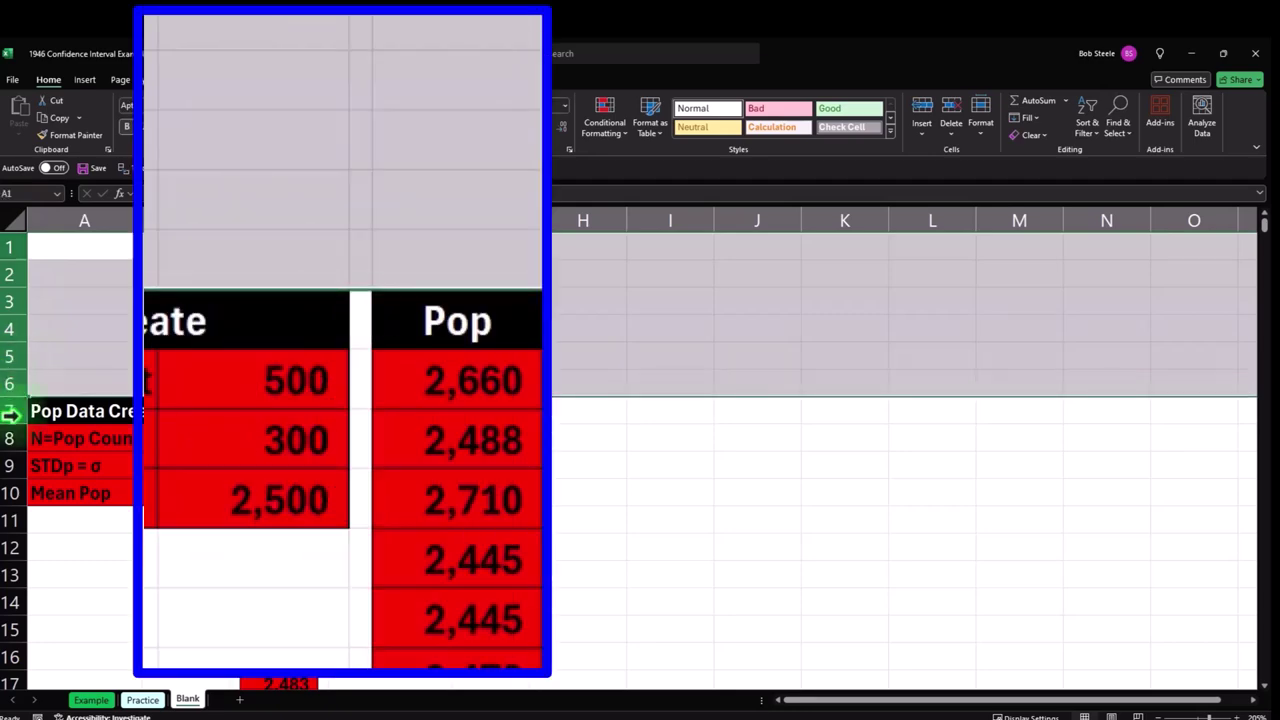
{"action": "right_click", "coordinate": [130, 318]}
{"action": "left_click", "coordinate": [286, 452]}
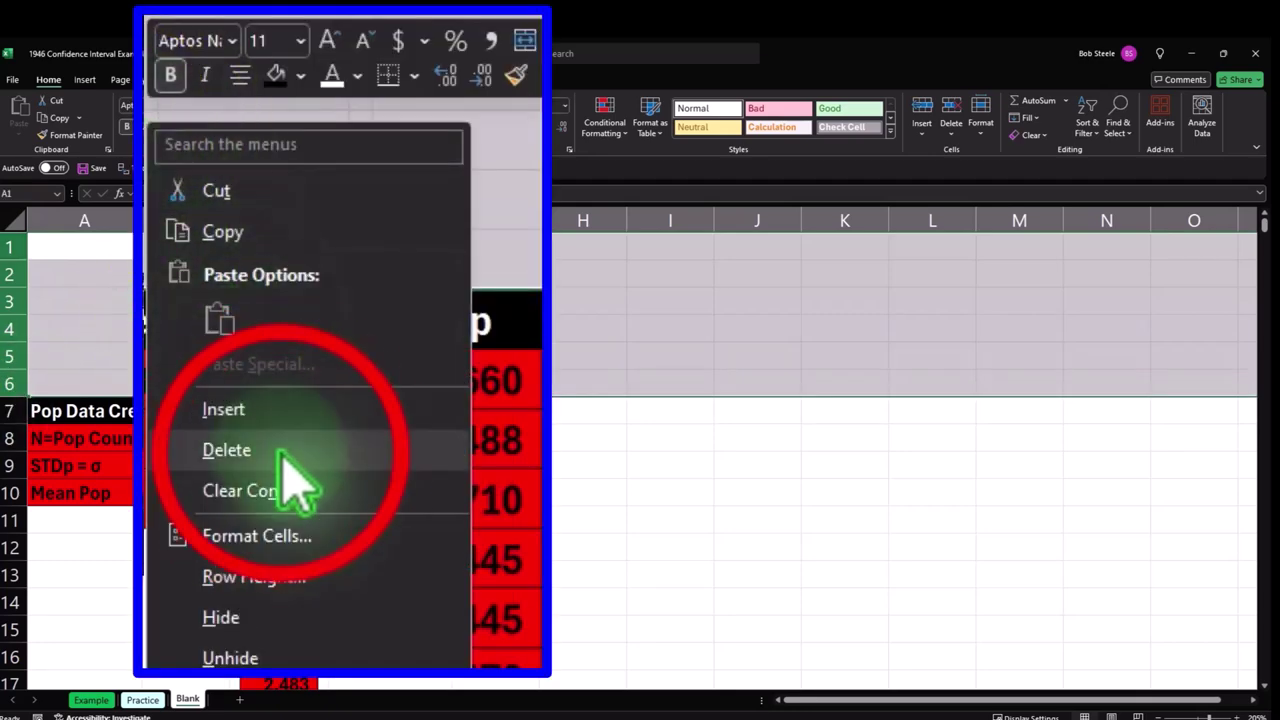
{"action": "left_click", "coordinate": [545, 418]}
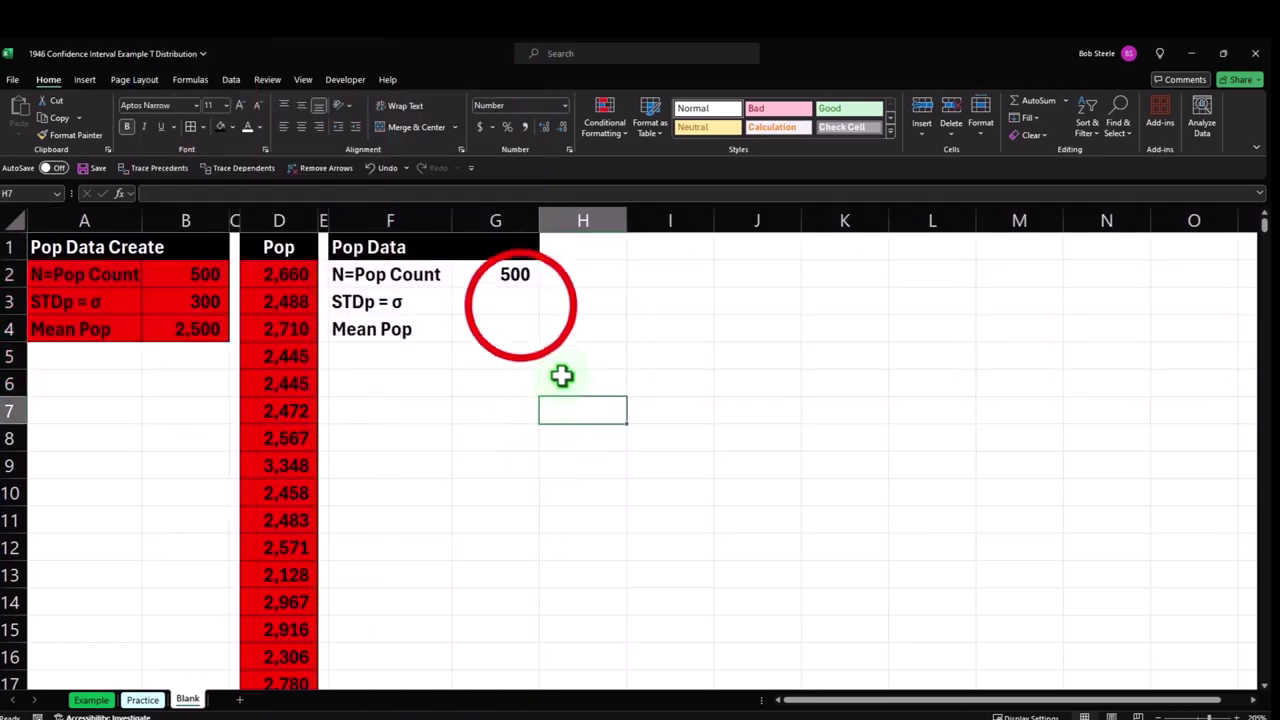
Calculate the population standard deviation in G3 with STDEV.P over D2:D501 and compare it with the input in B3.
{"action": "left_click", "coordinate": [517, 302]}
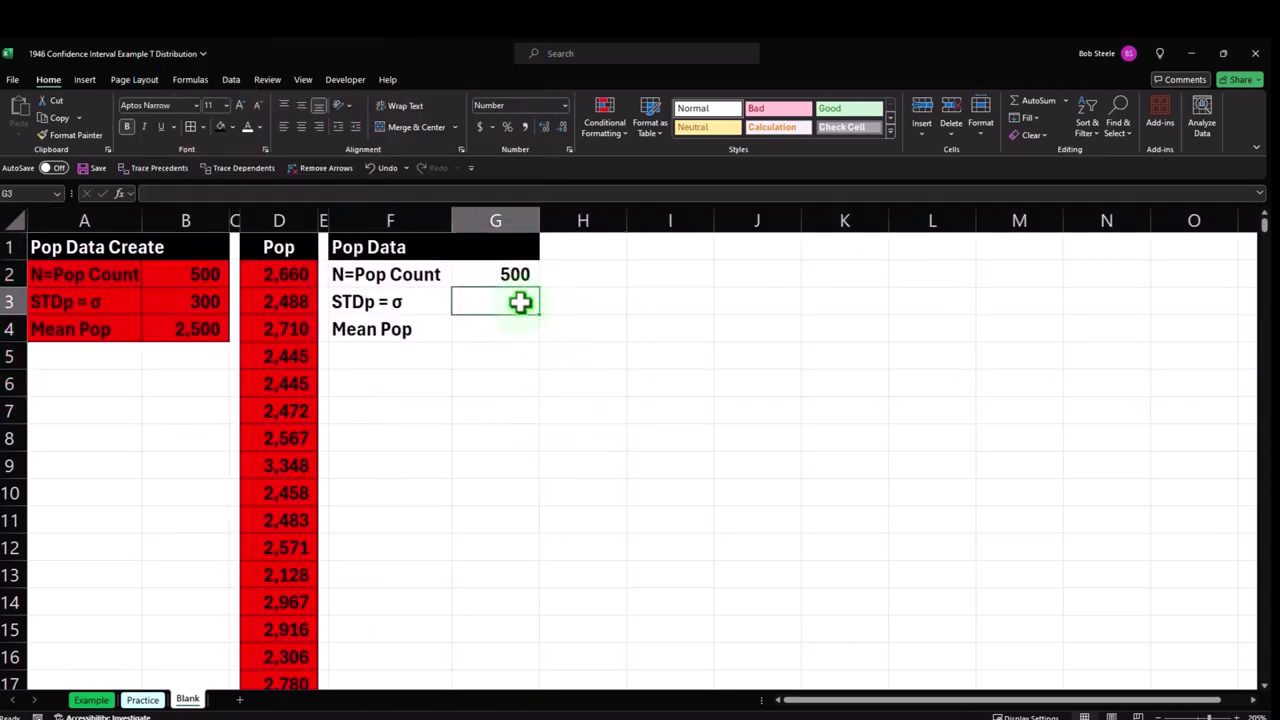
{"action": "type", "text": "=st"}
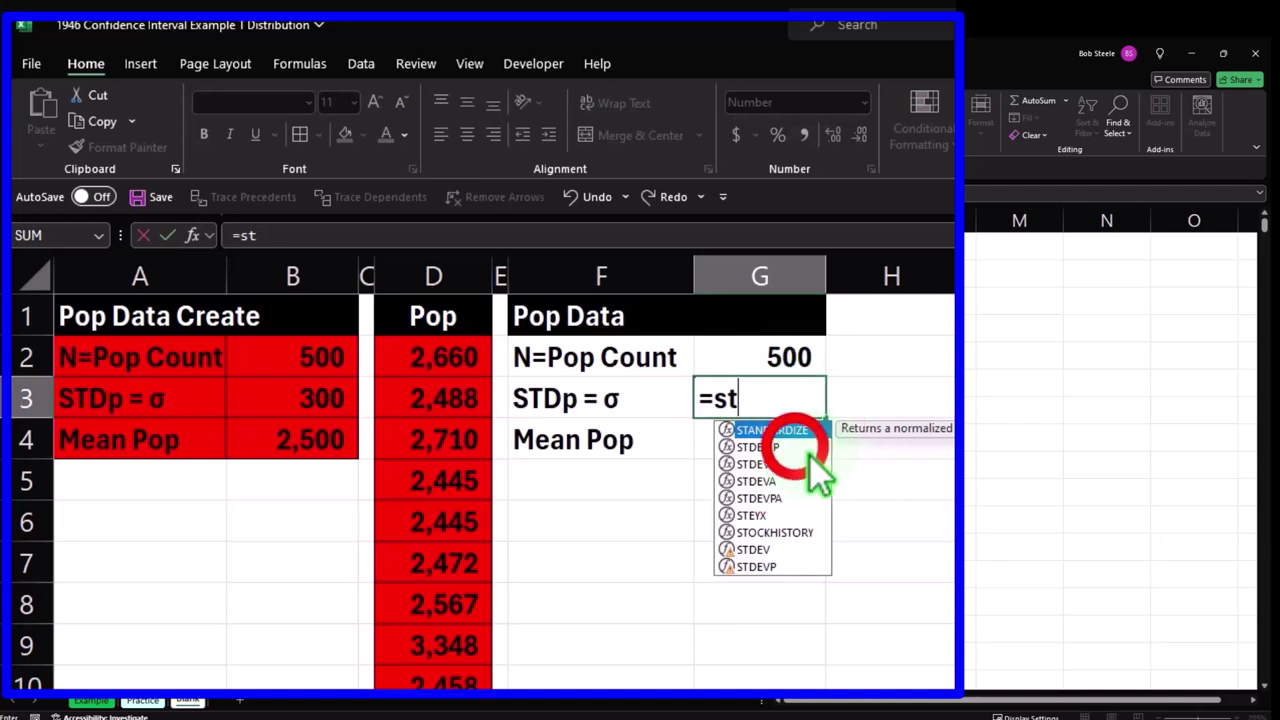
{"action": "left_click", "coordinate": [796, 447]}
{"action": "double_click", "coordinate": [796, 447]}
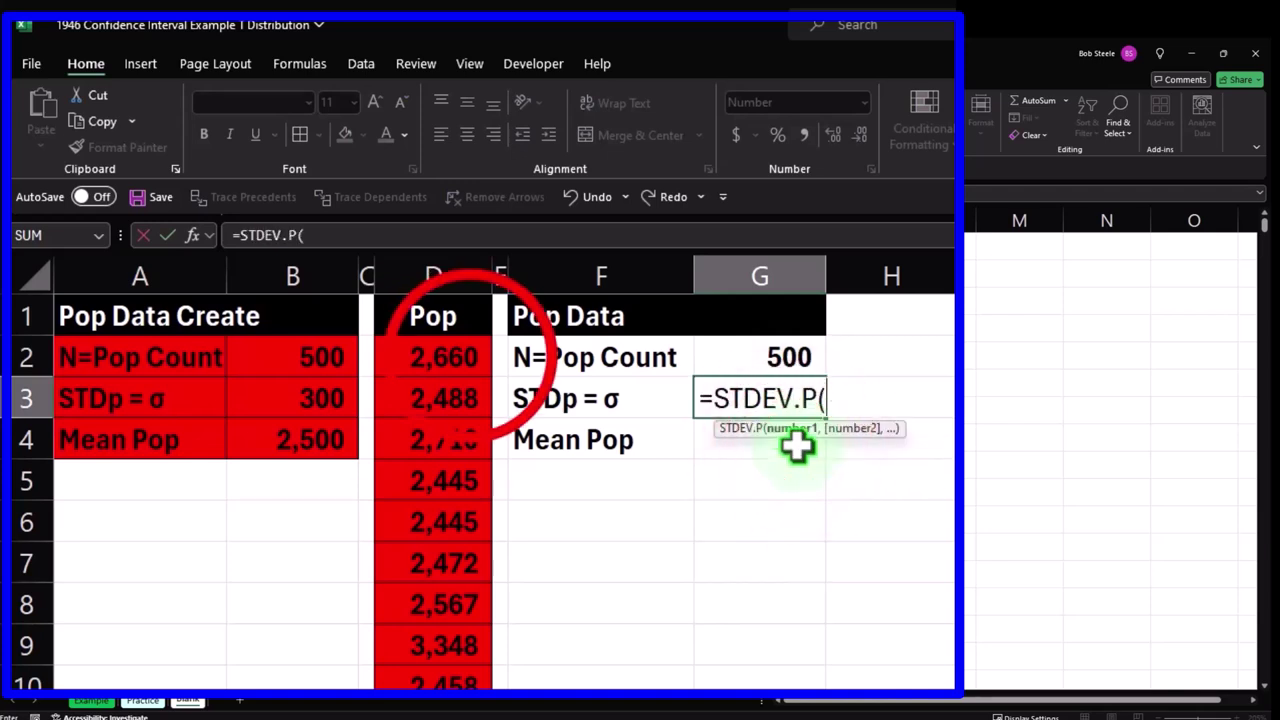
{"action": "left_click", "coordinate": [470, 357]}
{"action": "key", "text": "ctrl+shift+Down"}
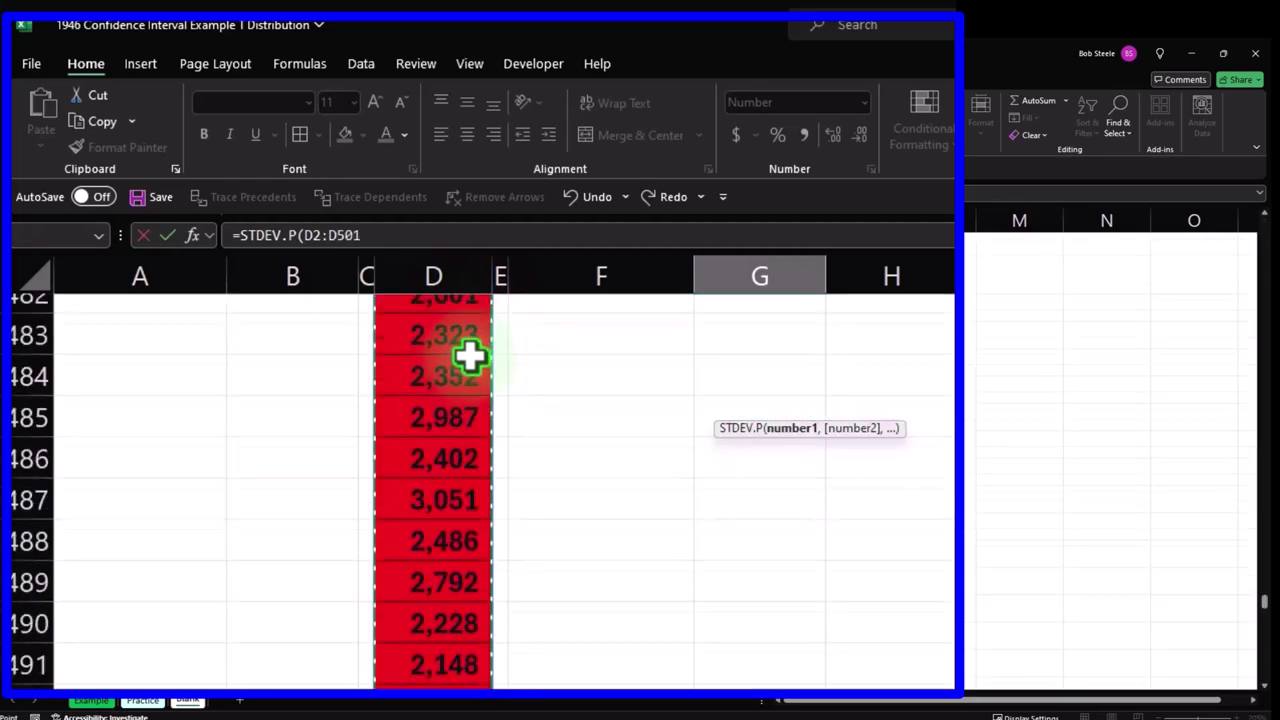
{"action": "key", "text": "Return"}
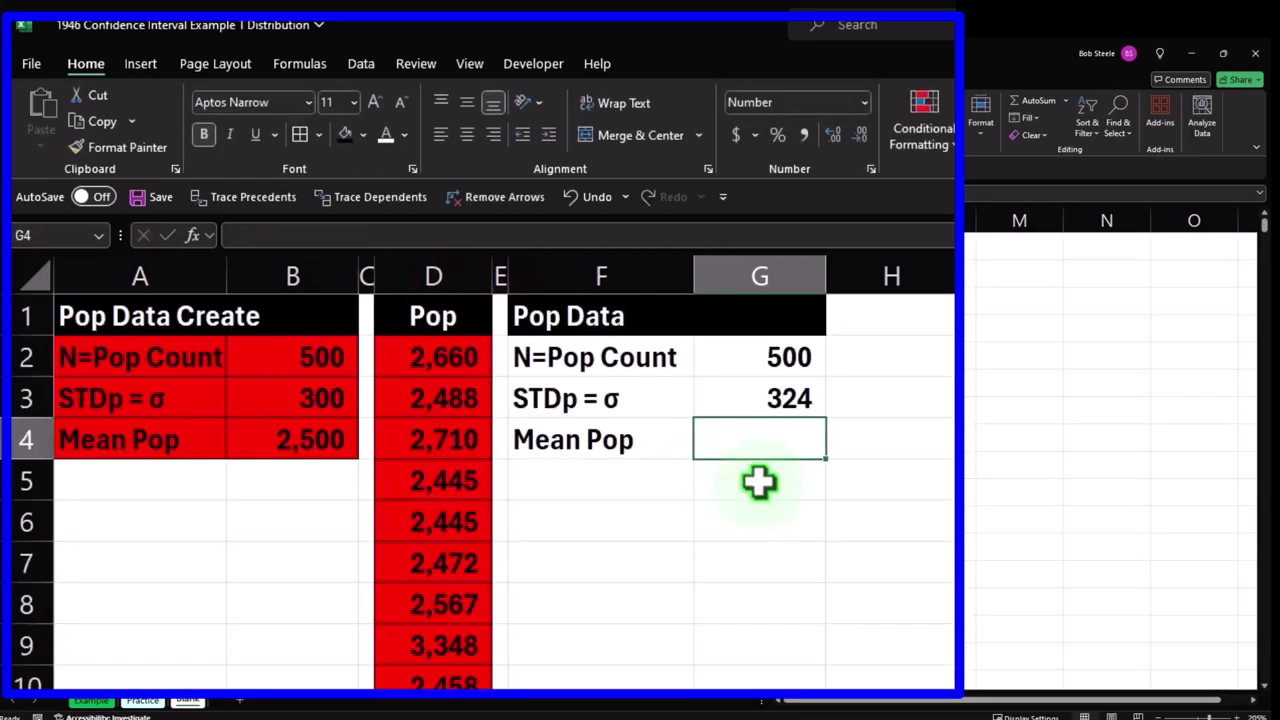
{"action": "left_click", "coordinate": [758, 399]}
{"action": "left_click", "coordinate": [318, 398]}
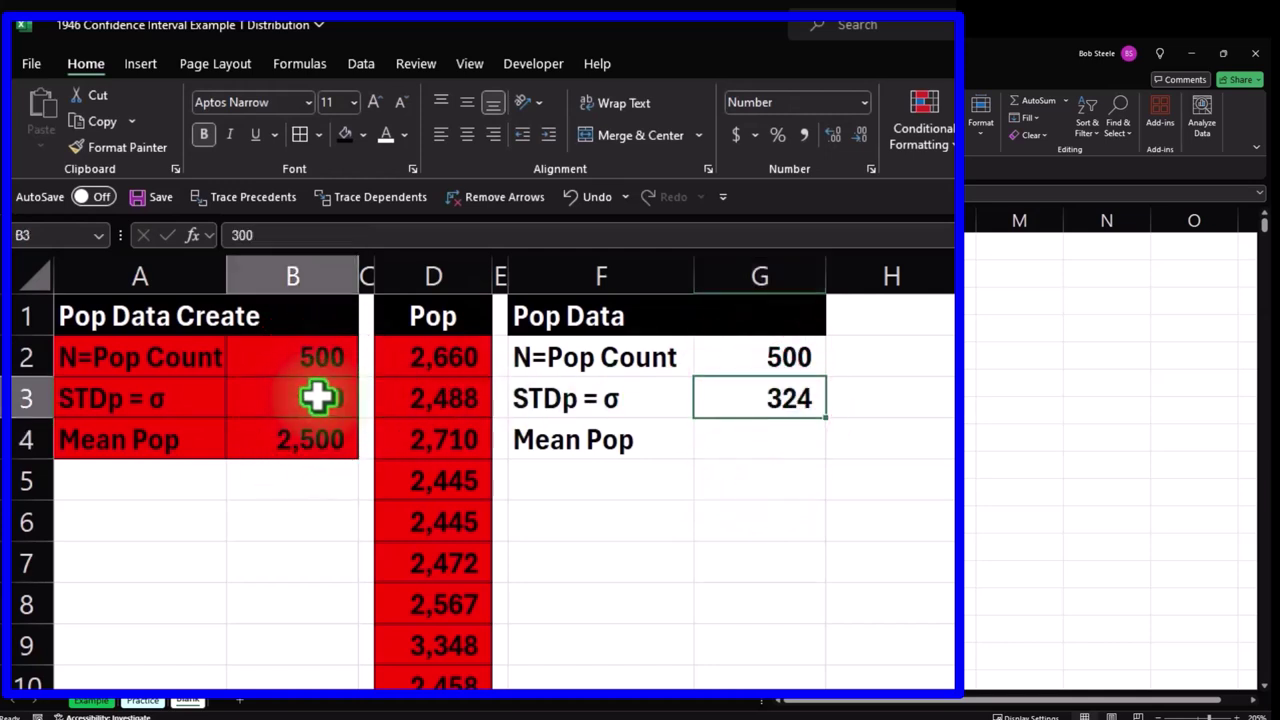
Calculate the population mean in G4 with AVERAGE over all Pop values from D2 down, and compare it with B4.
{"action": "left_click", "coordinate": [697, 440]}
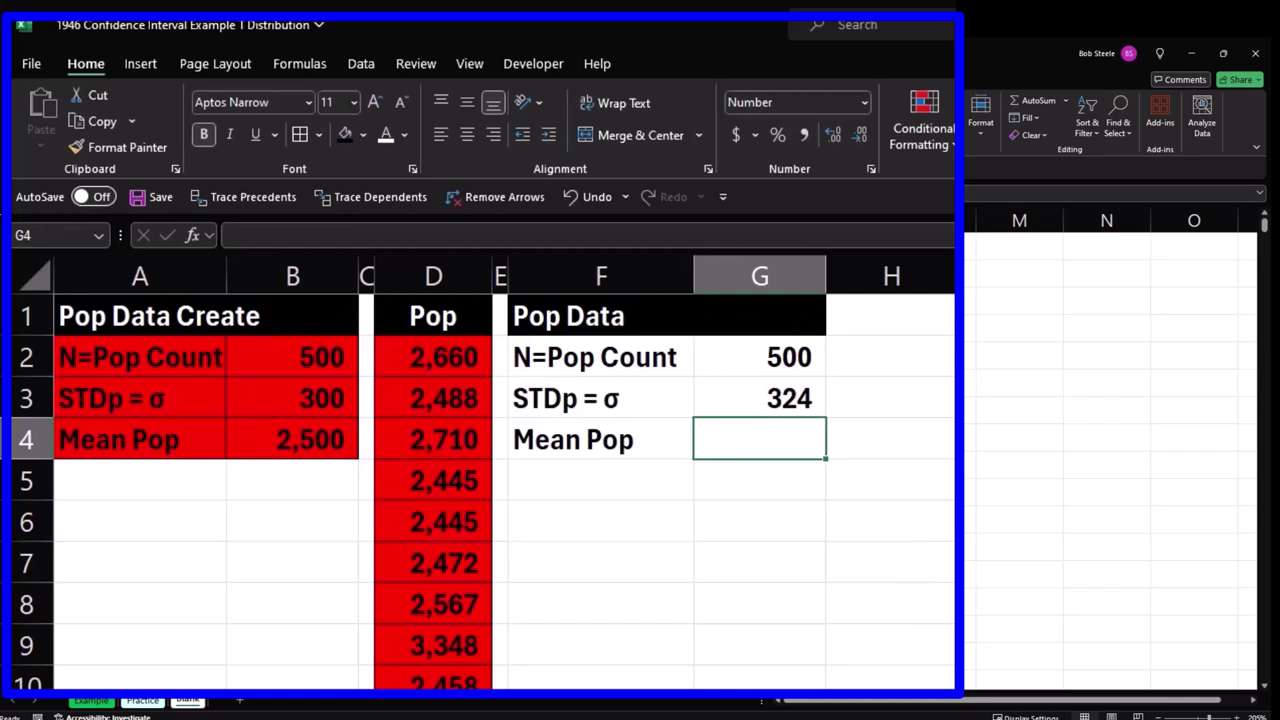
{"action": "type", "text": "="}
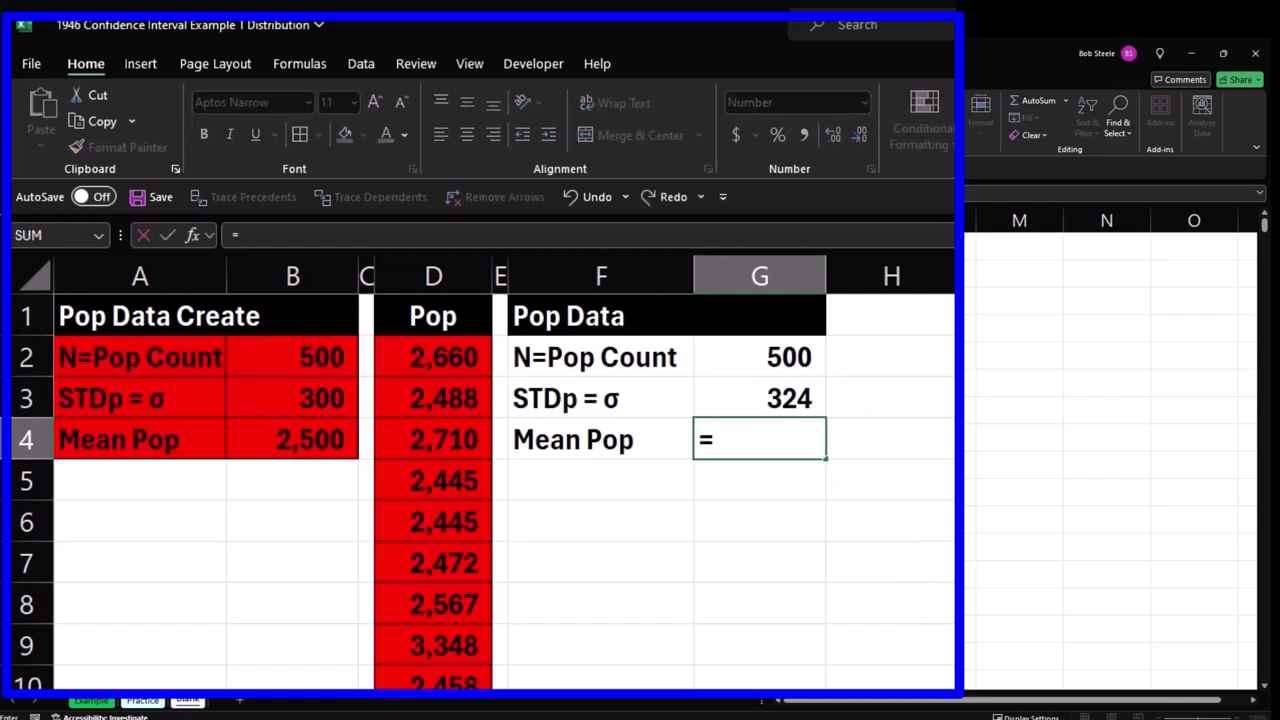
{"action": "type", "text": "mea"}
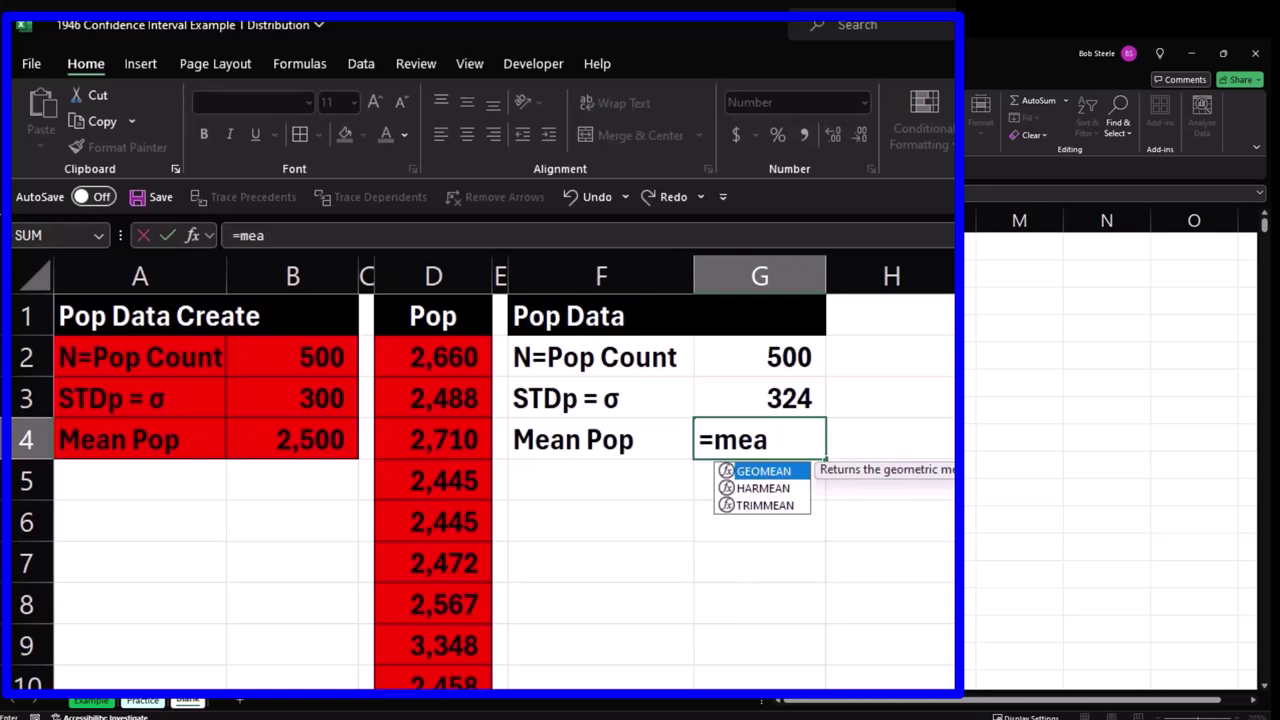
{"action": "key", "text": "BackSpace"}
{"action": "key", "text": "BackSpace"}
{"action": "key", "text": "BackSpace"}
{"action": "type", "text": "aver"}
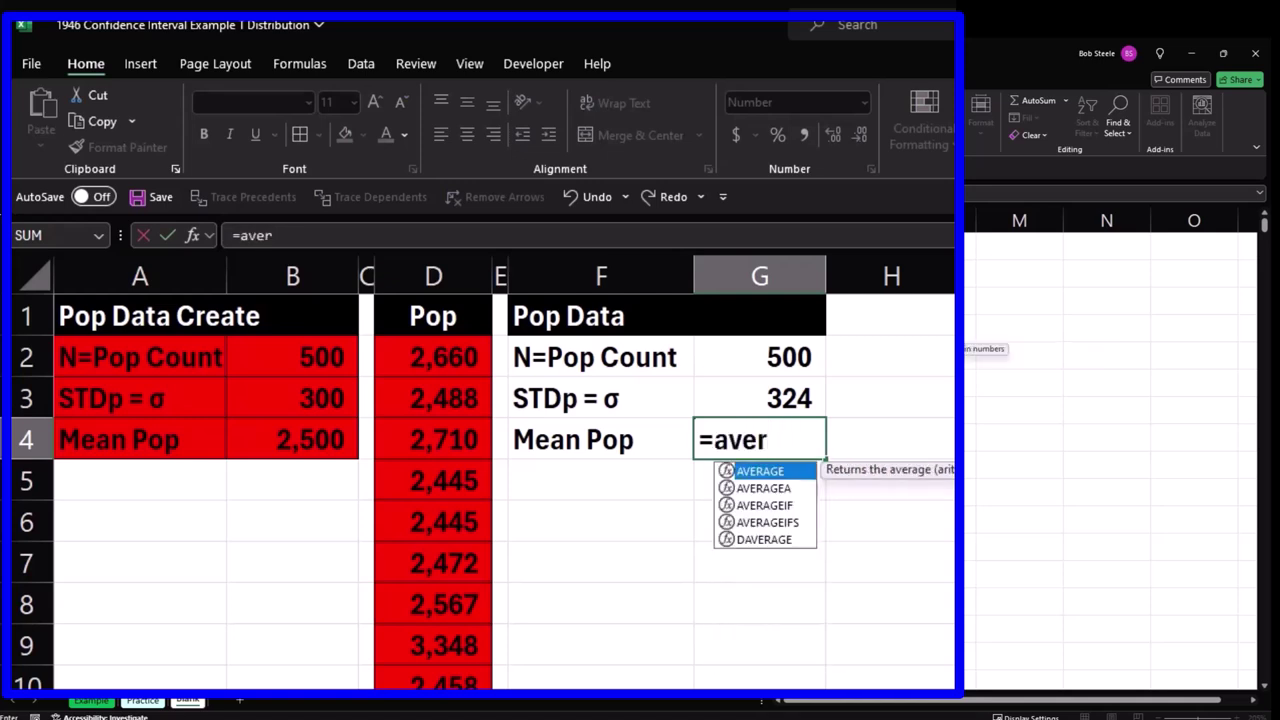
{"action": "key", "text": "Tab"}
{"action": "key", "text": "Left"}
{"action": "key", "text": "Left"}
{"action": "key", "text": "Left"}
{"action": "key", "text": "Up"}
{"action": "key", "text": "Up"}
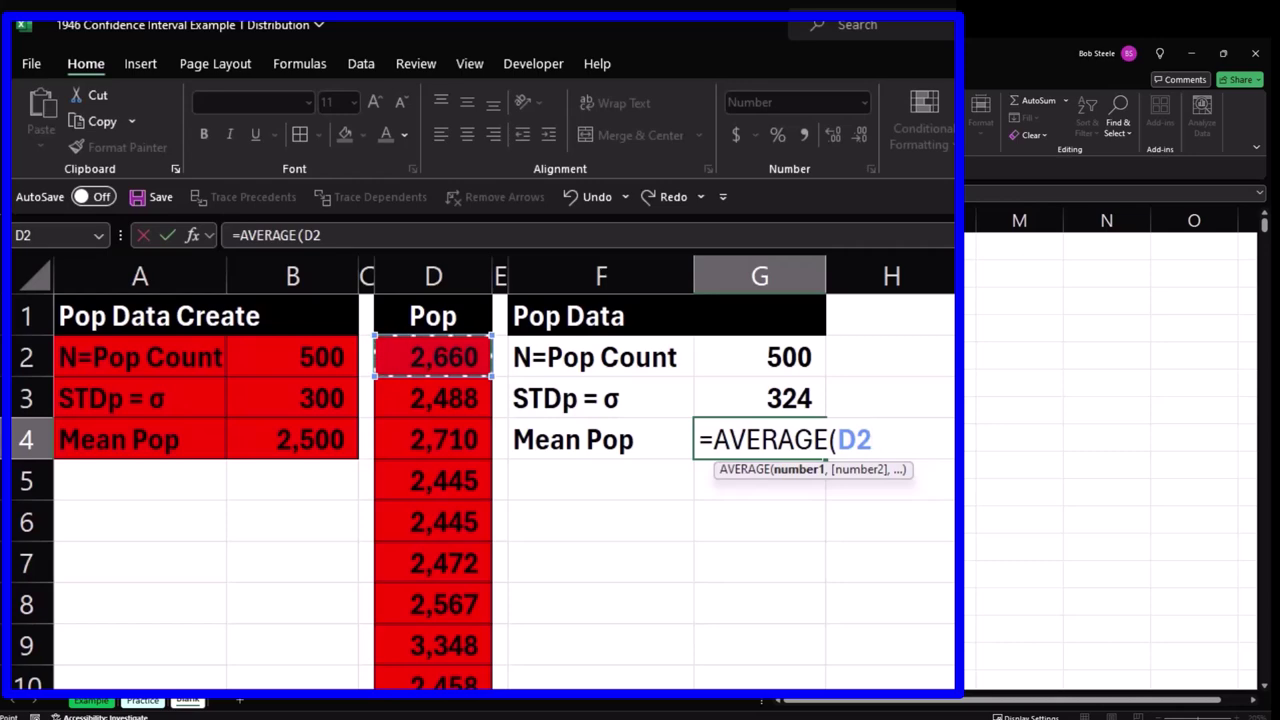
{"action": "key", "text": "ctrl+shift+Down"}
{"action": "key", "text": "Return"}
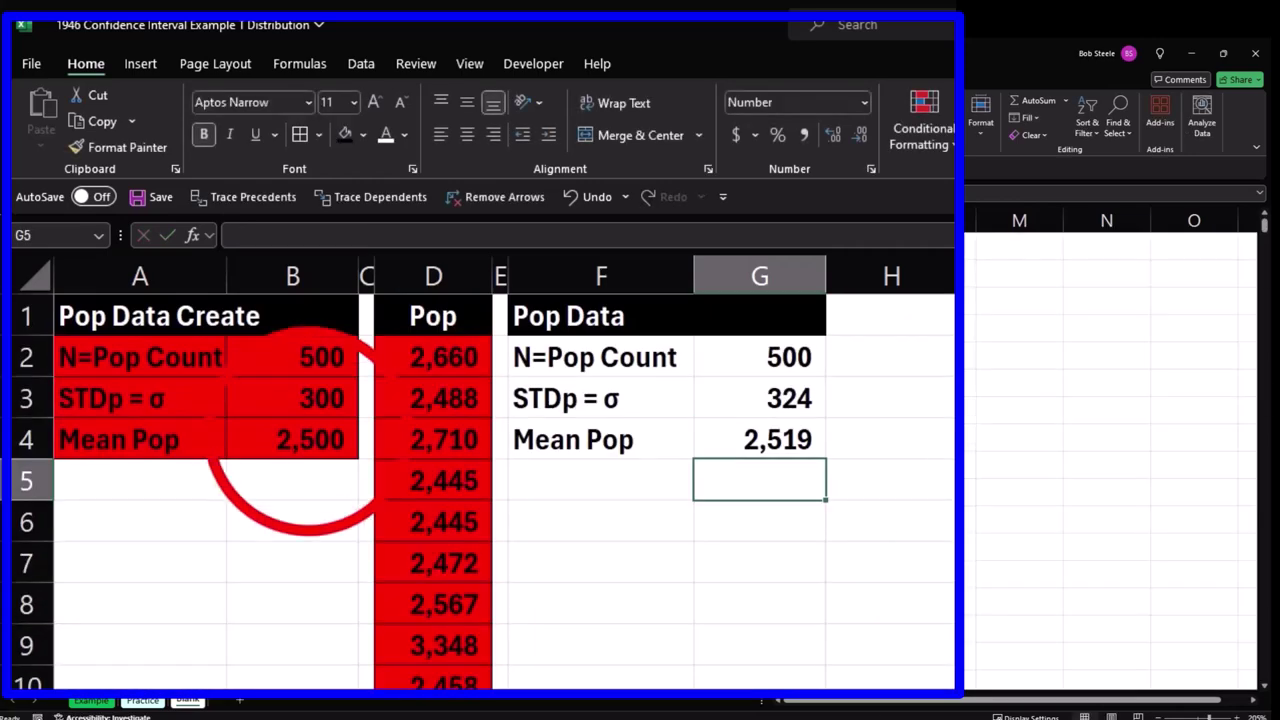
{"action": "left_click", "coordinate": [308, 430]}
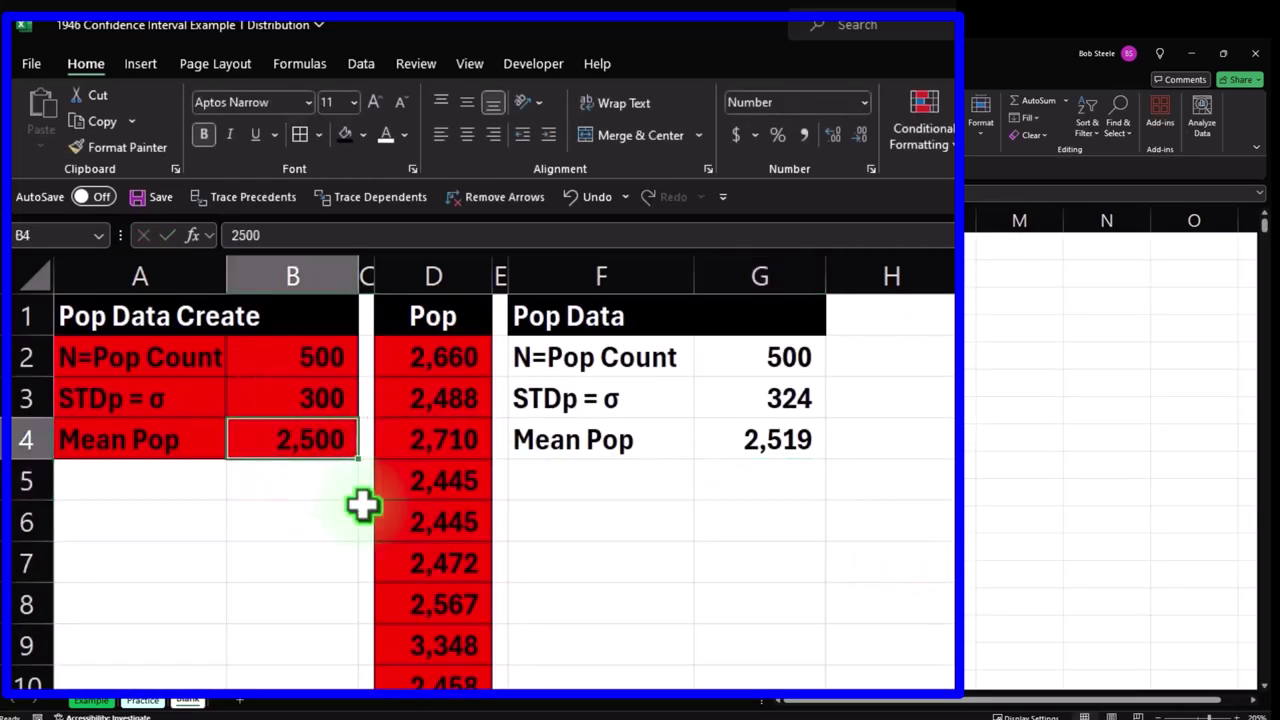
Give the Pop Data cells F2:G4 a red fill and all borders.
{"action": "left_click_drag", "start_coordinate": [586, 357], "coordinate": [712, 440]}
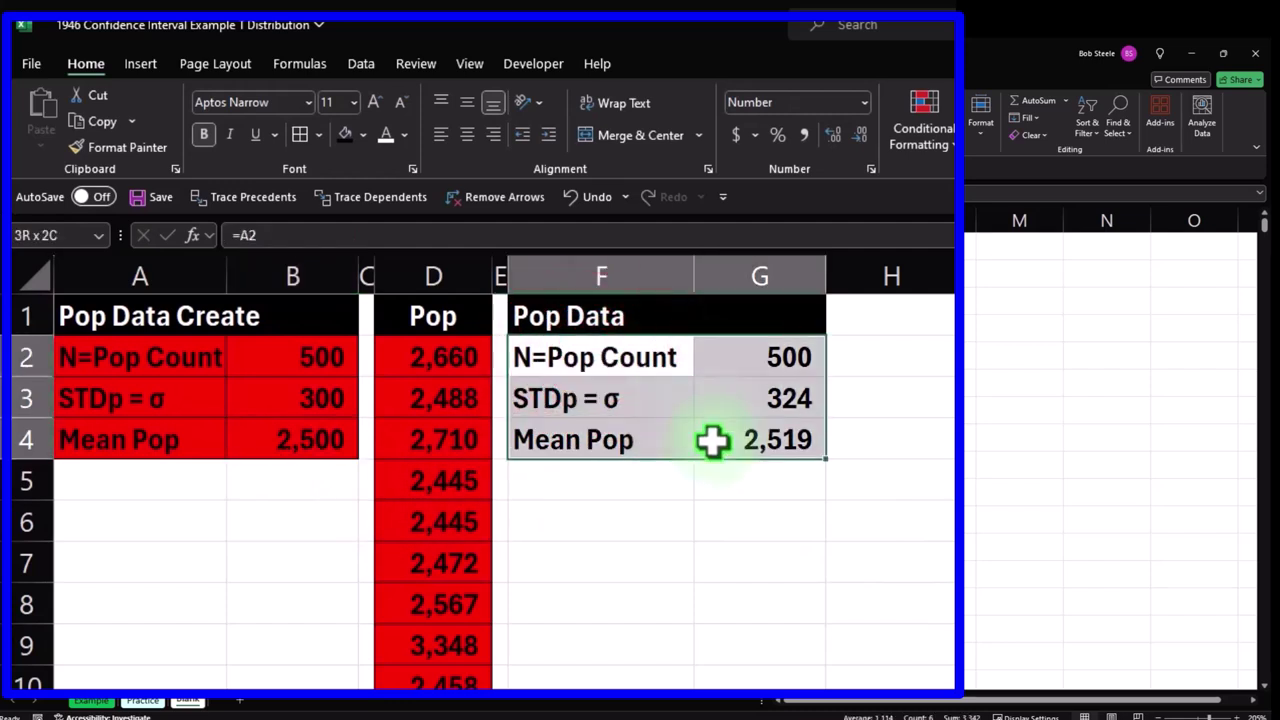
{"action": "left_click", "coordinate": [360, 135]}
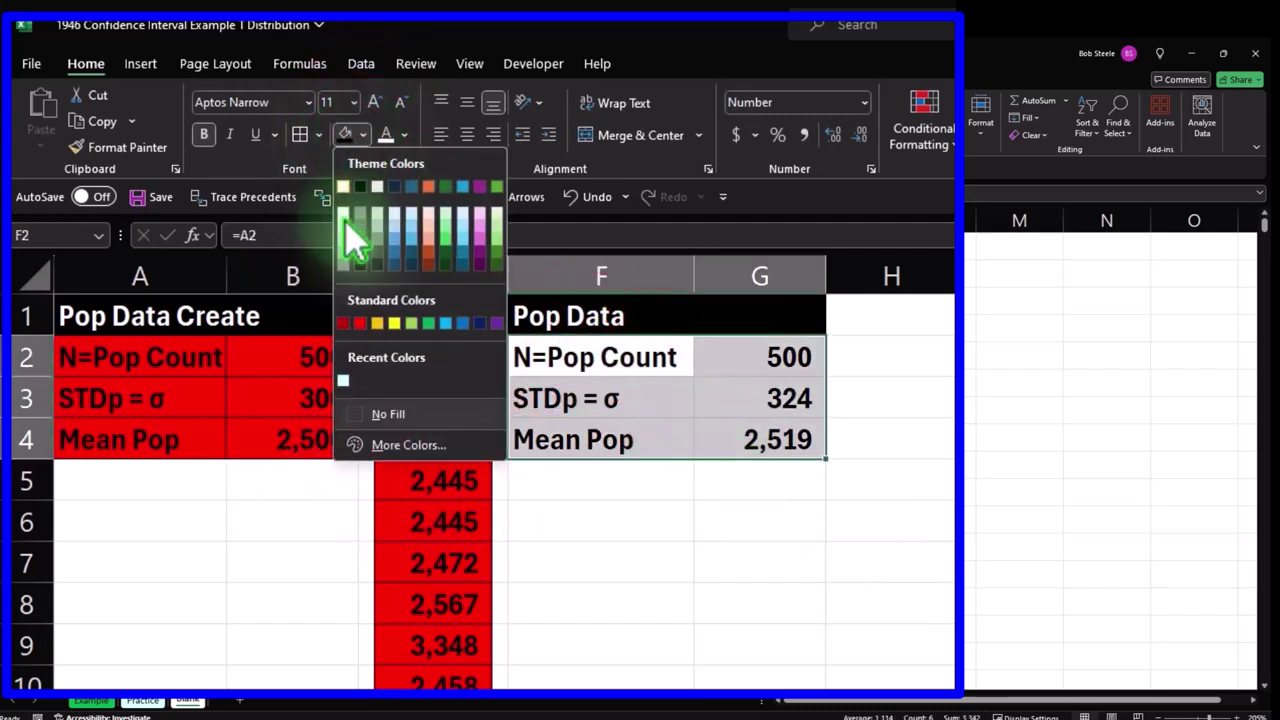
{"action": "left_click", "coordinate": [359, 322]}
{"action": "left_click", "coordinate": [300, 135]}
{"action": "left_click", "coordinate": [272, 608]}
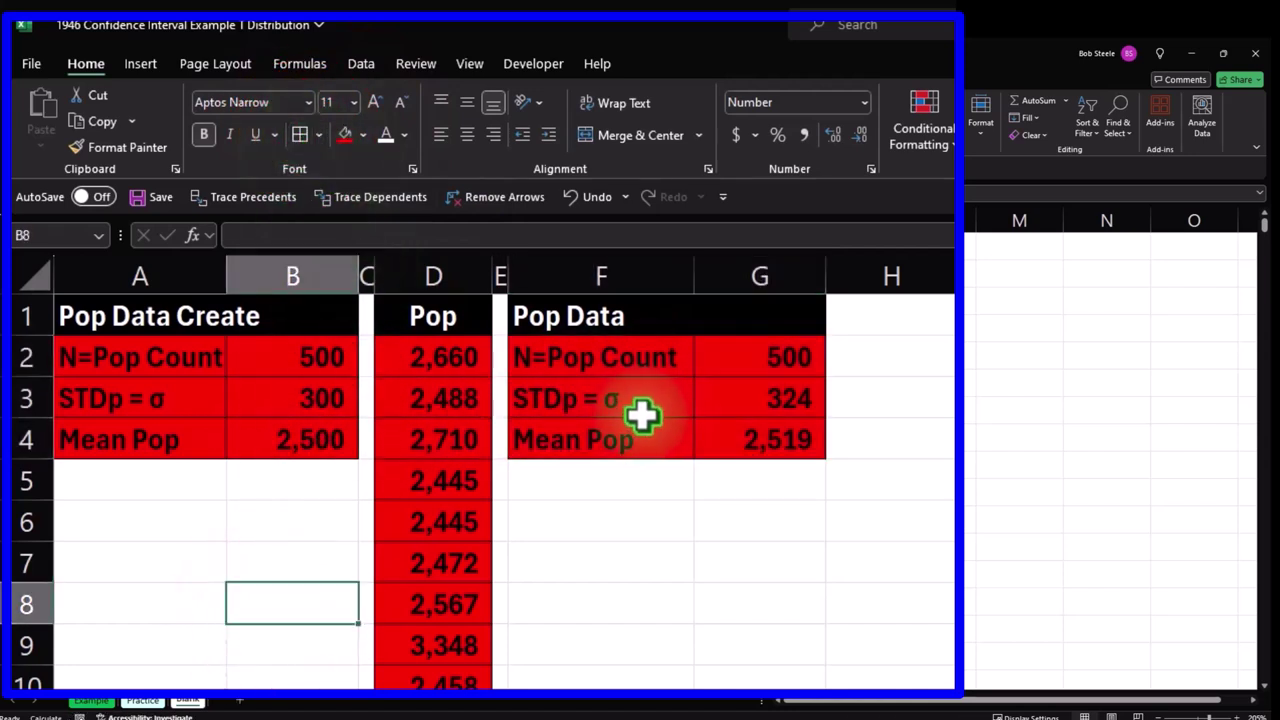
Enter the heading Sample in F6 and format F6:G6 with a black fill and white text.
{"action": "left_click", "coordinate": [626, 512]}
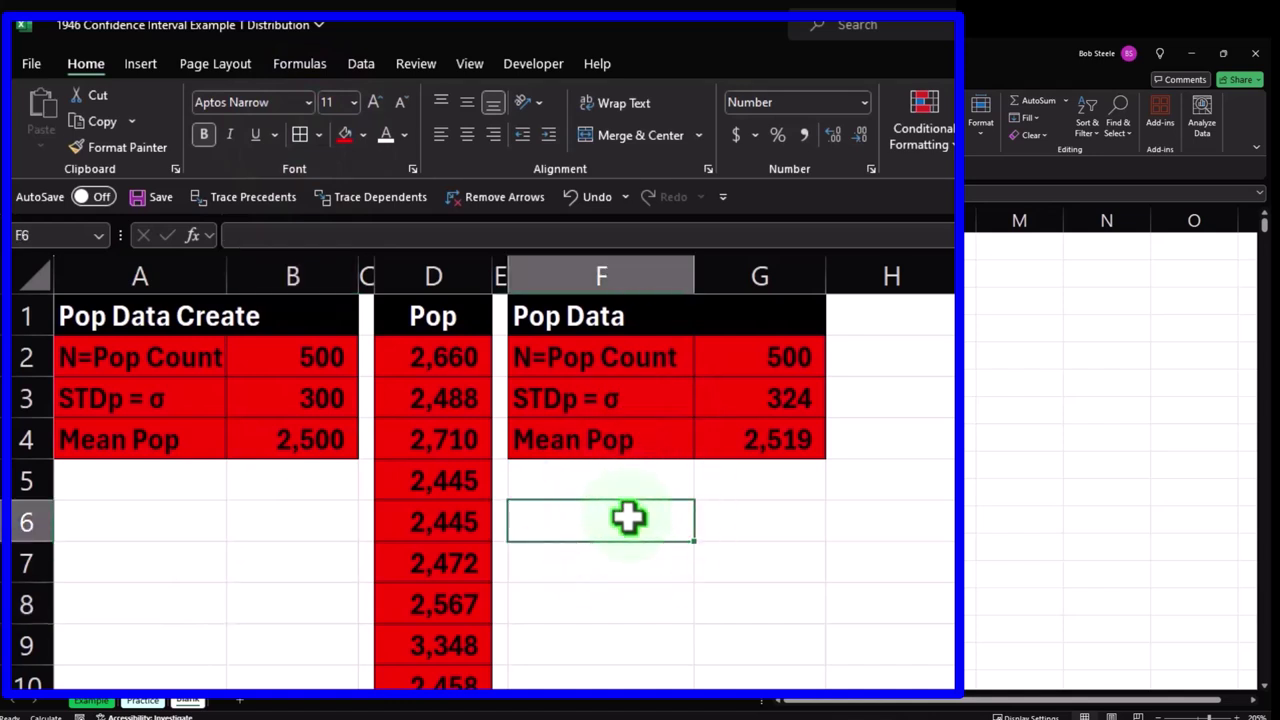
{"action": "type", "text": "Sample"}
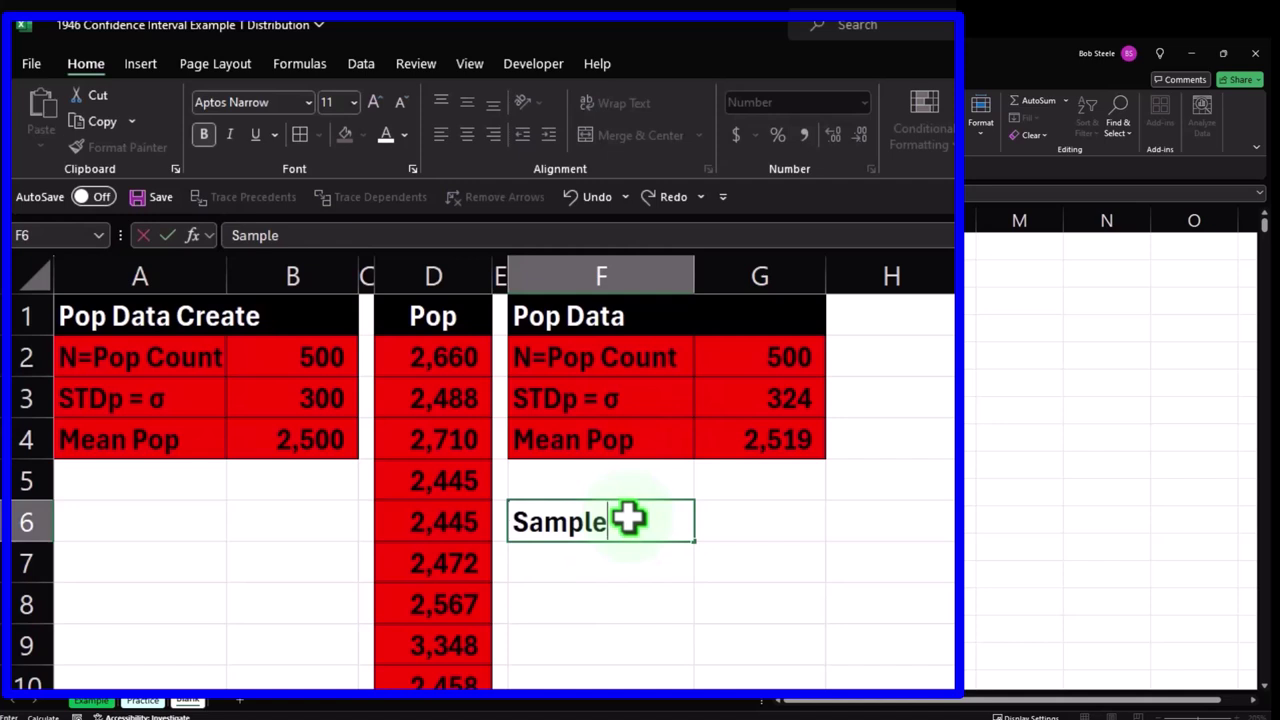
{"action": "key", "text": "Return"}
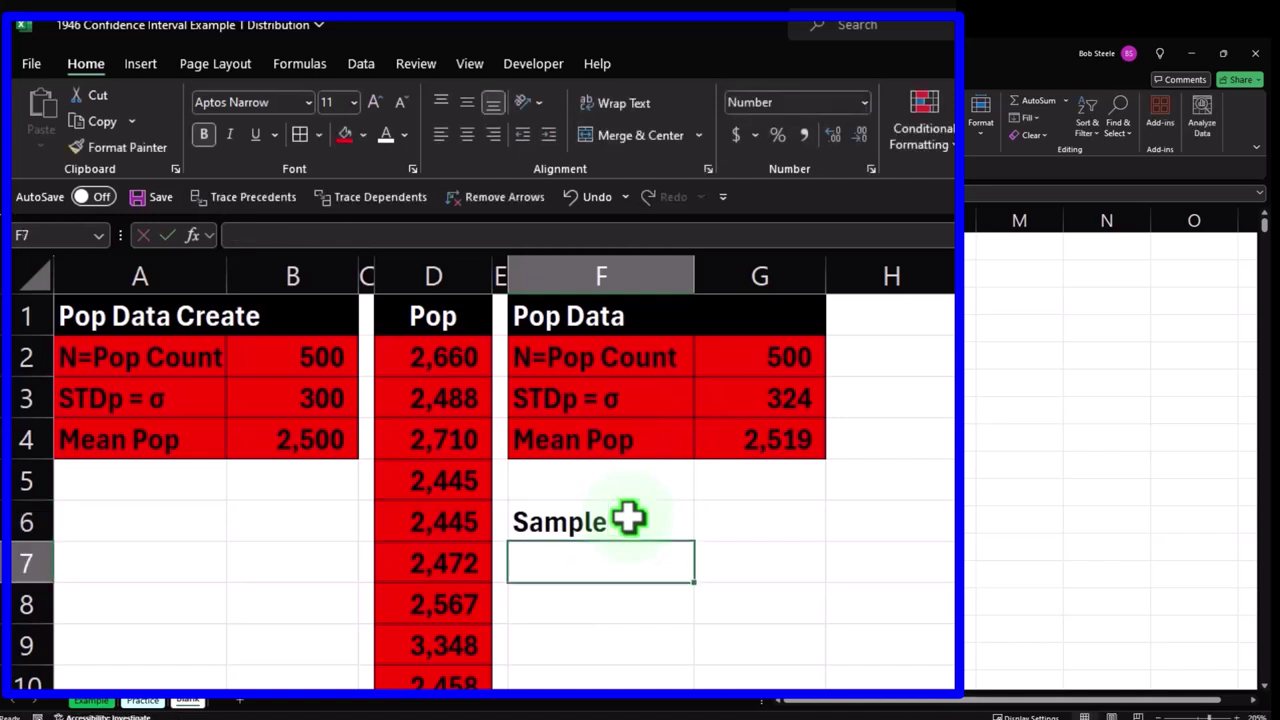
{"action": "left_click", "coordinate": [628, 518]}
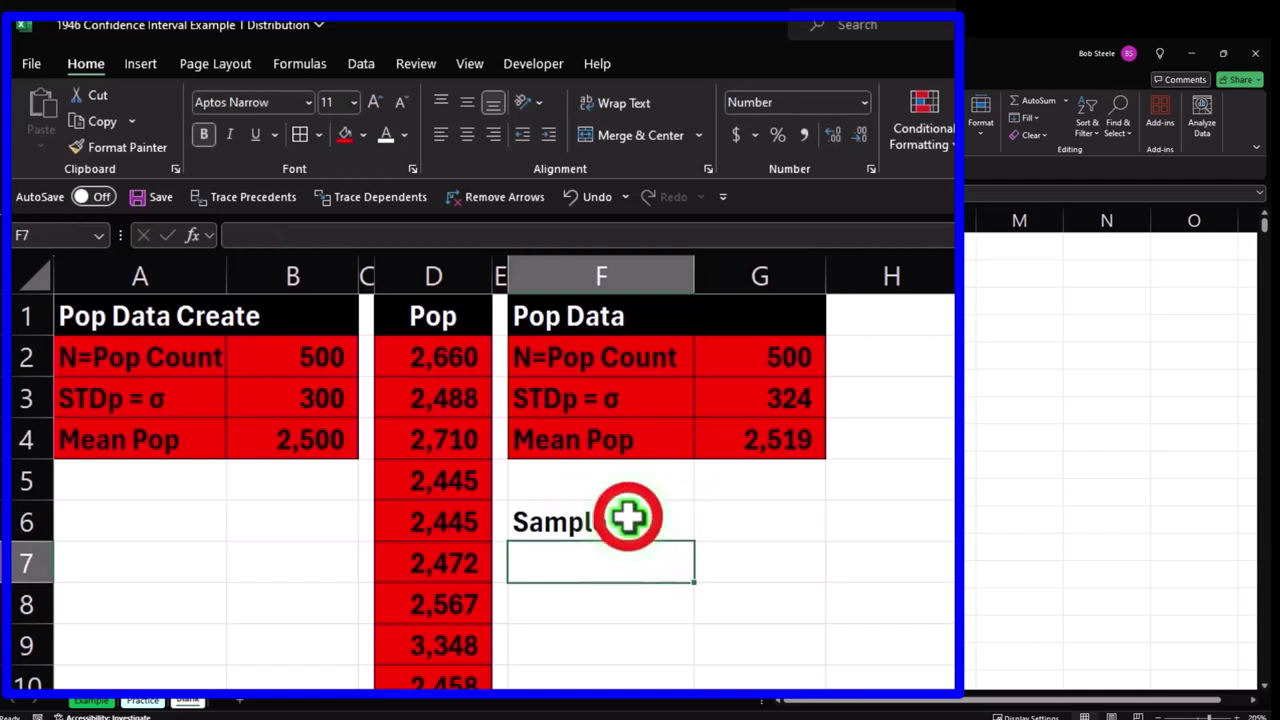
{"action": "left_click_drag", "start_coordinate": [673, 517], "coordinate": [703, 517]}
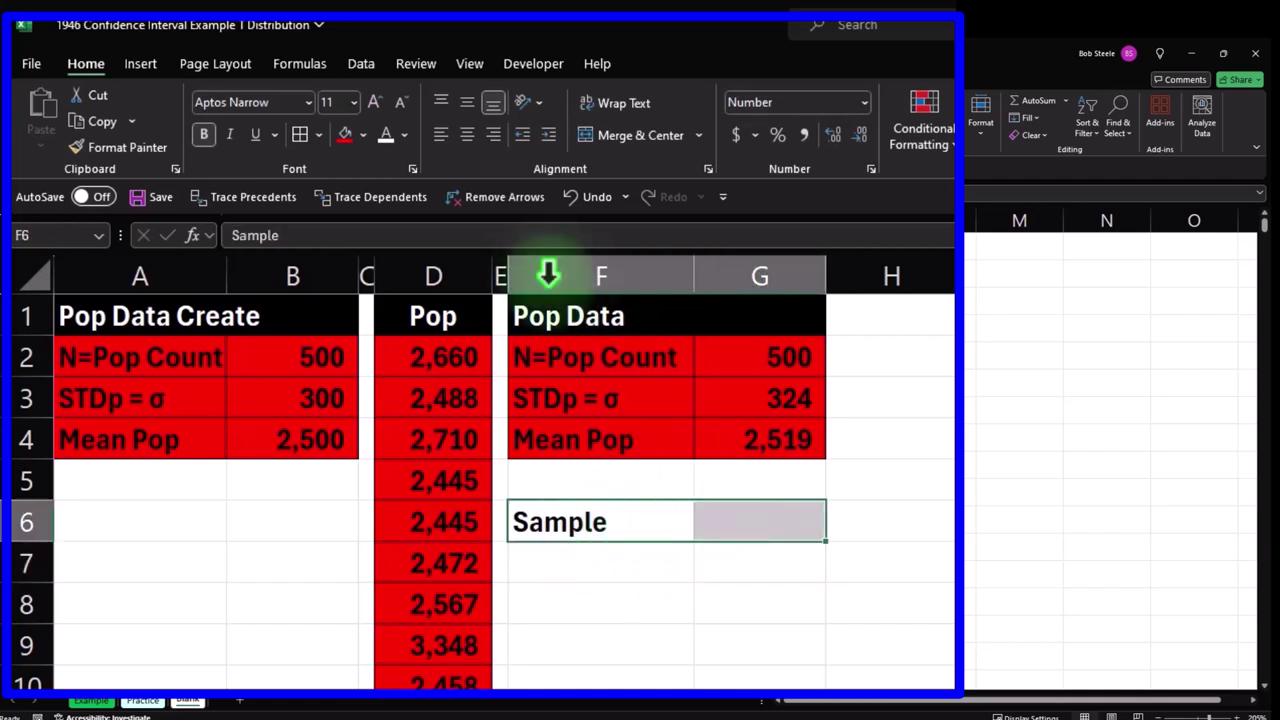
{"action": "left_click", "coordinate": [355, 137]}
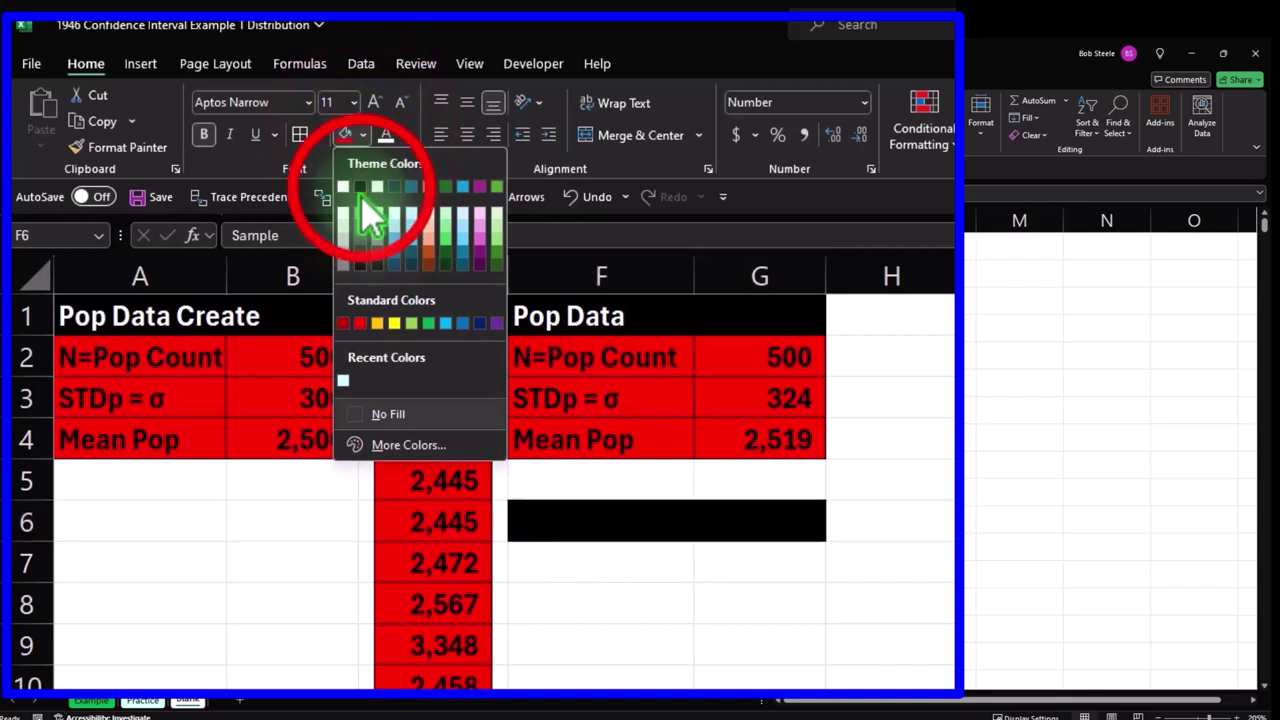
{"action": "left_click", "coordinate": [365, 184]}
{"action": "left_click", "coordinate": [386, 134]}
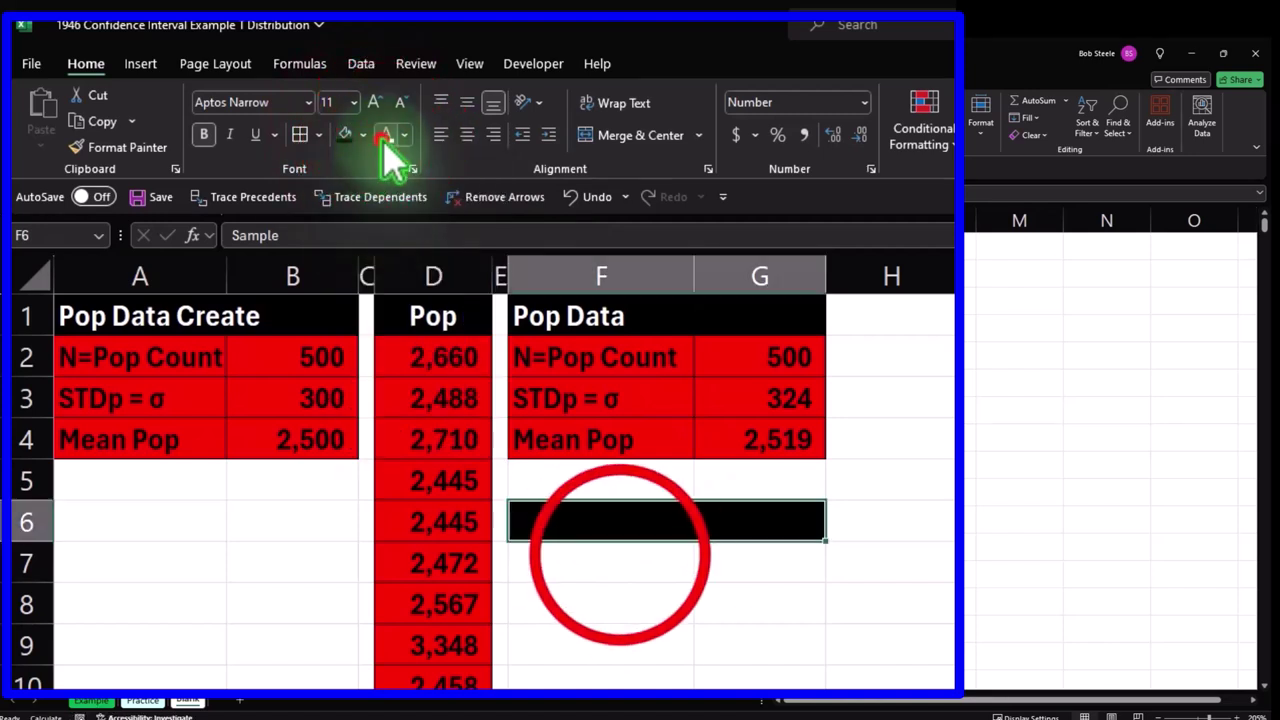
Number the sample rows 1 to 10 in F7:F16 by extending the series from 1 and 2.
{"action": "left_click", "coordinate": [614, 558]}
{"action": "type", "text": "1"}
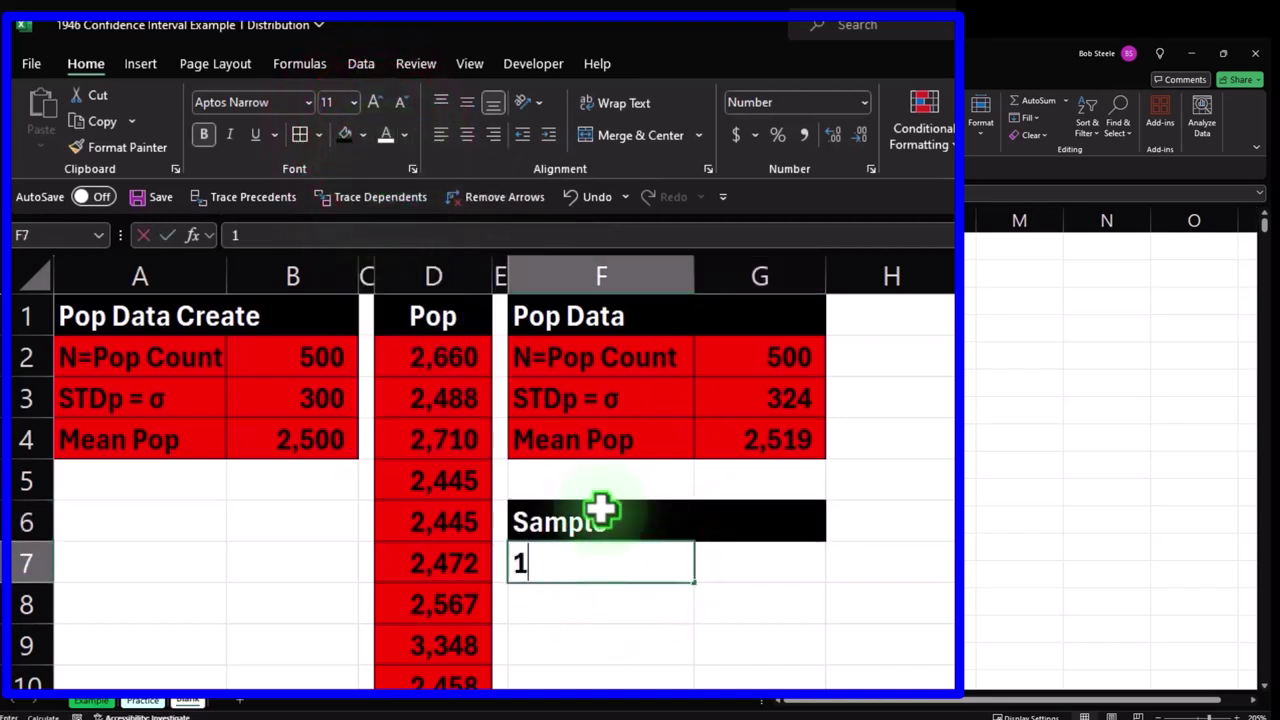
{"action": "key", "text": "Return"}
{"action": "type", "text": "2"}
{"action": "key", "text": "Return"}
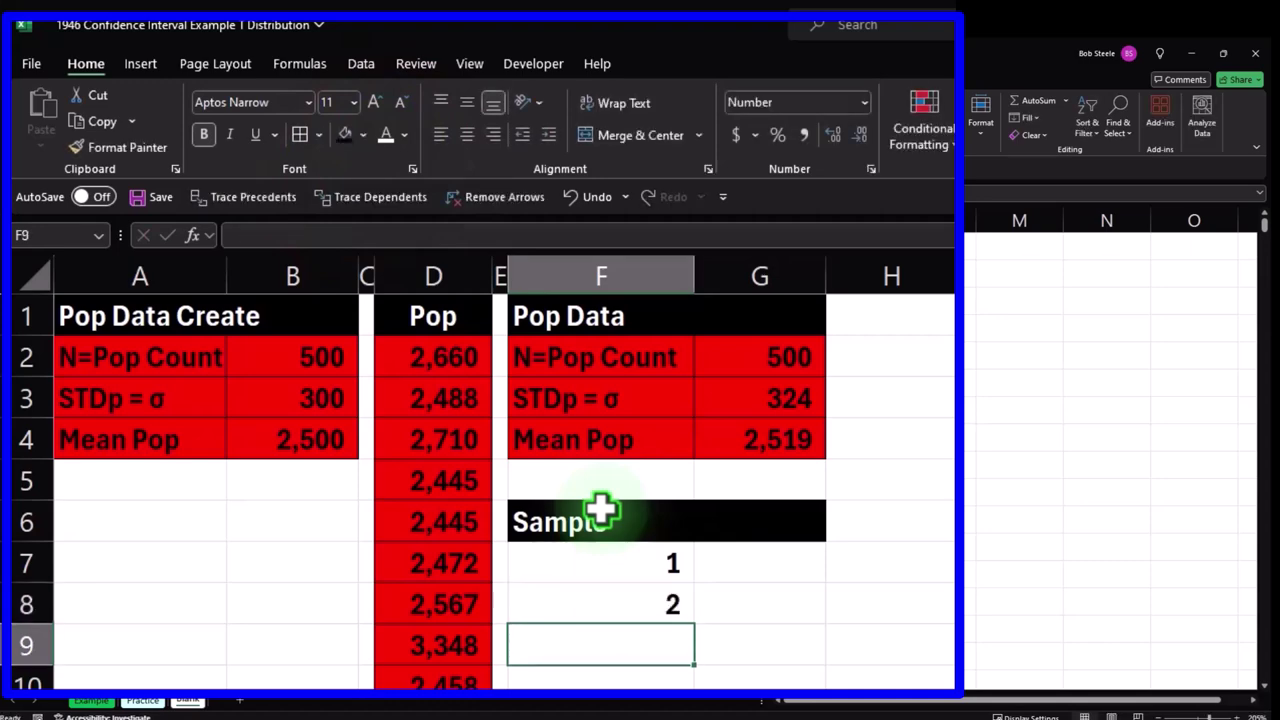
{"action": "left_click_drag", "start_coordinate": [672, 565], "coordinate": [702, 688]}
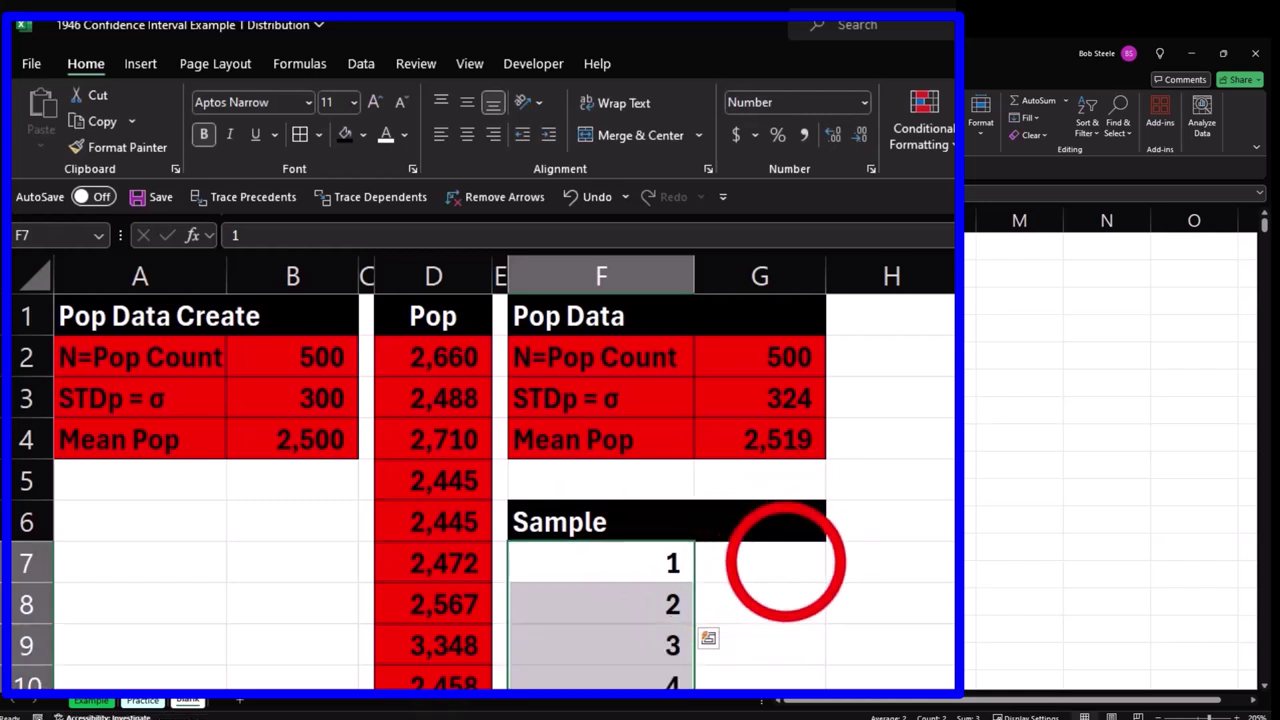
Start an INDEX formula in G7 with the population values D2:D501 as its array.
{"action": "left_click", "coordinate": [783, 561]}
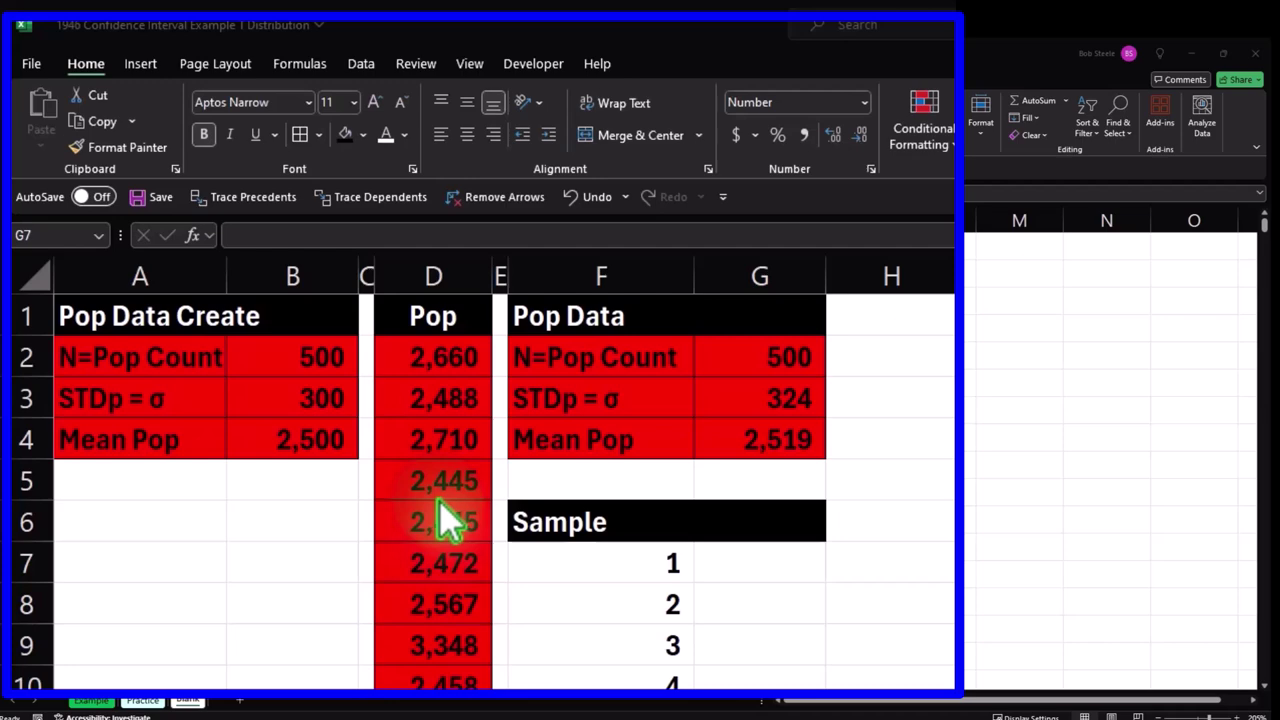
{"action": "left_click_drag", "start_coordinate": [433, 357], "coordinate": [416, 549]}
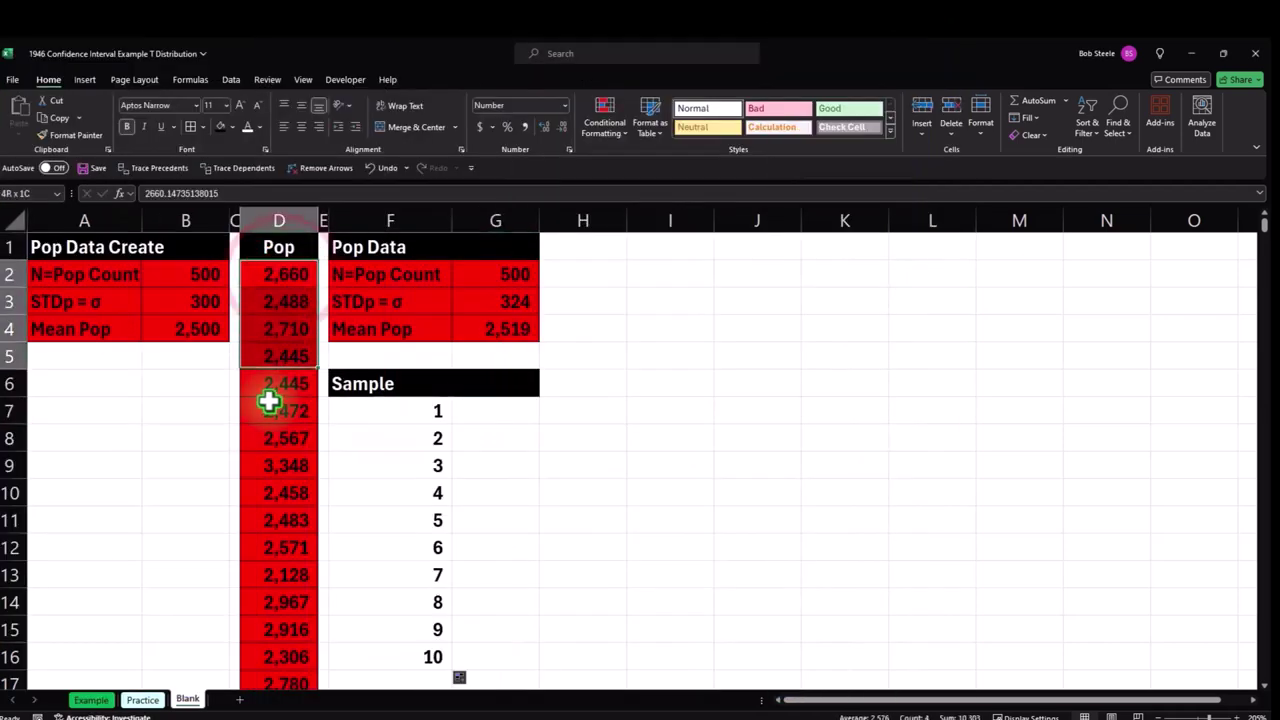
{"action": "left_click_drag", "start_coordinate": [268, 402], "coordinate": [245, 568]}
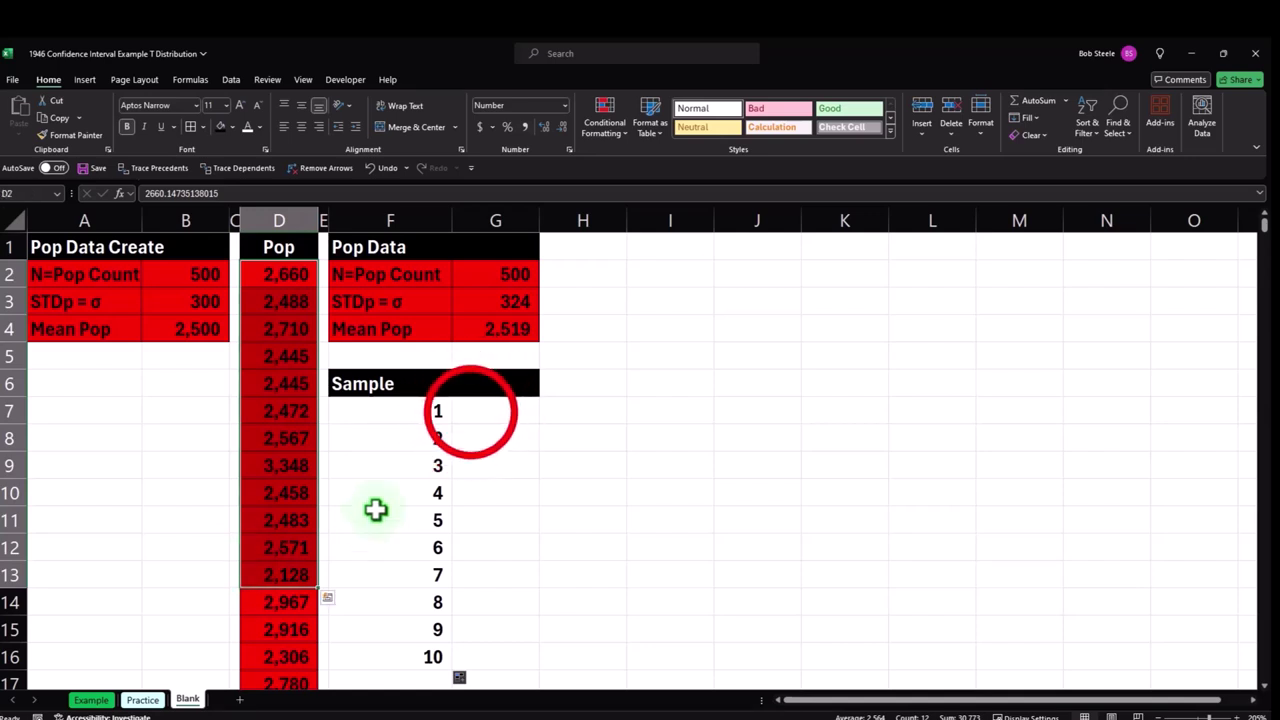
{"action": "left_click", "coordinate": [471, 409]}
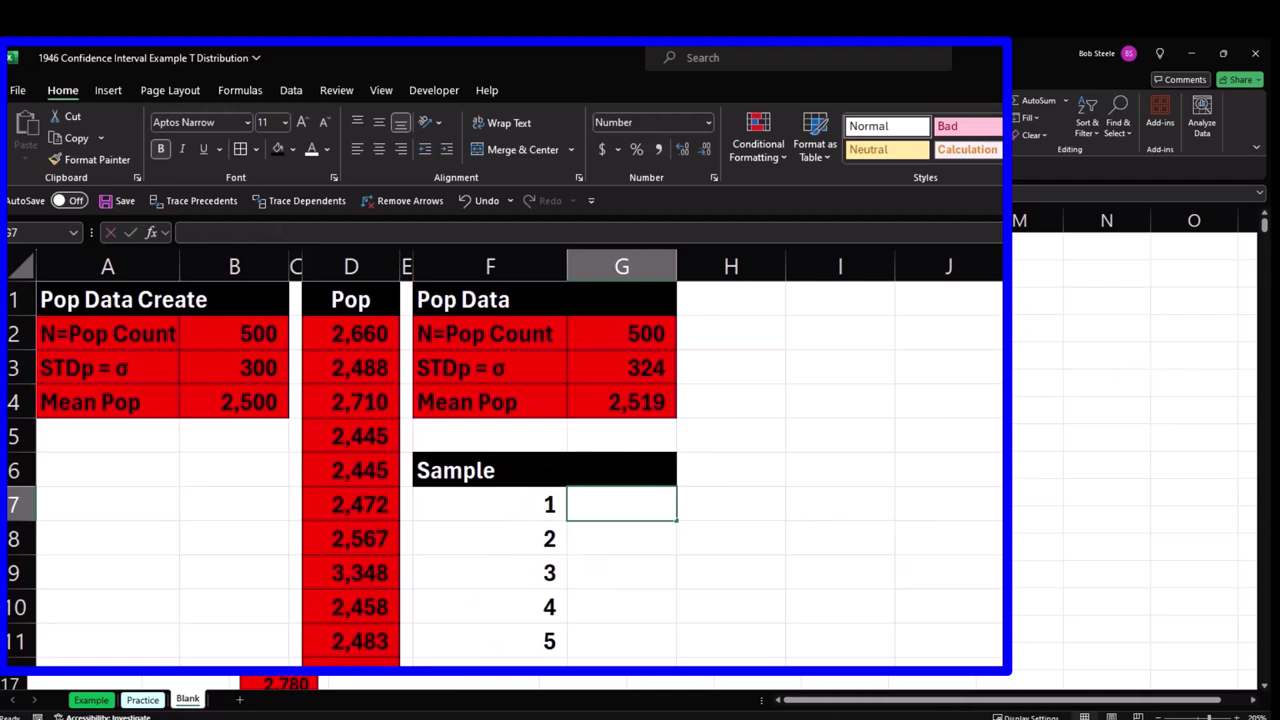
{"action": "type", "text": "=ind"}
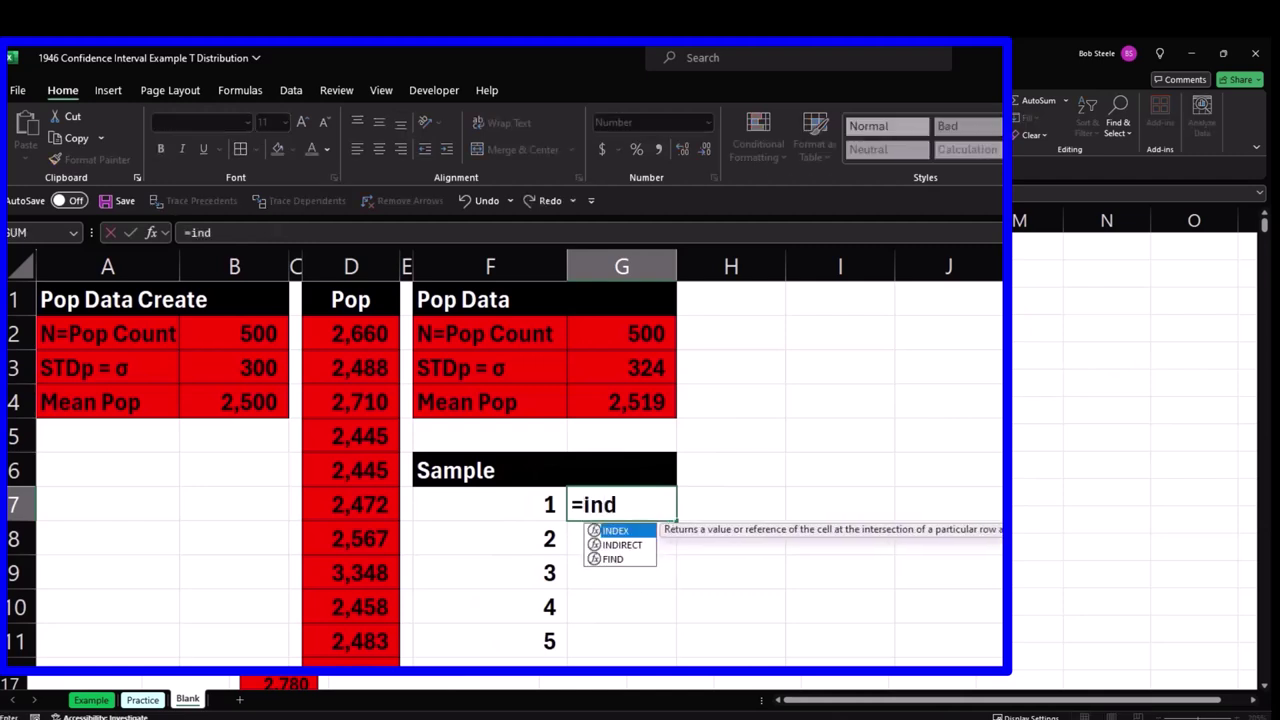
{"action": "key", "text": "Tab"}
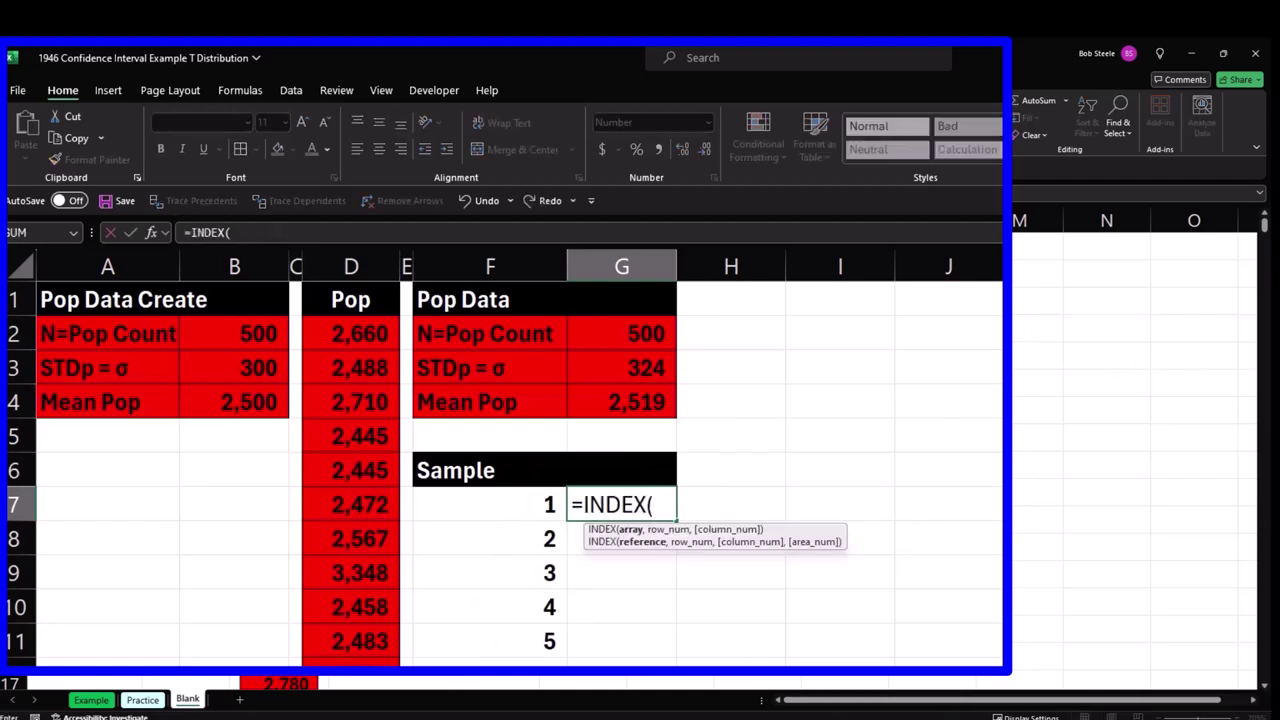
{"action": "left_click", "coordinate": [363, 337]}
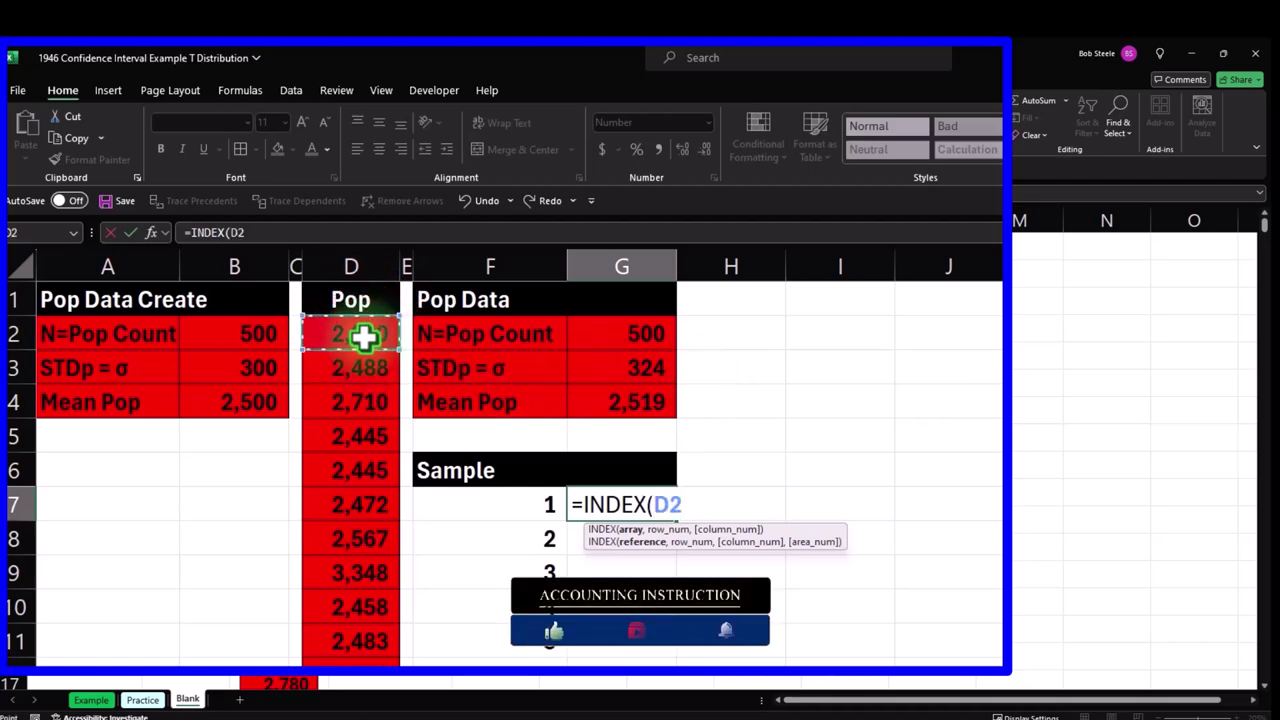
{"action": "key", "text": "ctrl+shift+Down"}
{"action": "key", "text": "ctrl+BackSpace"}
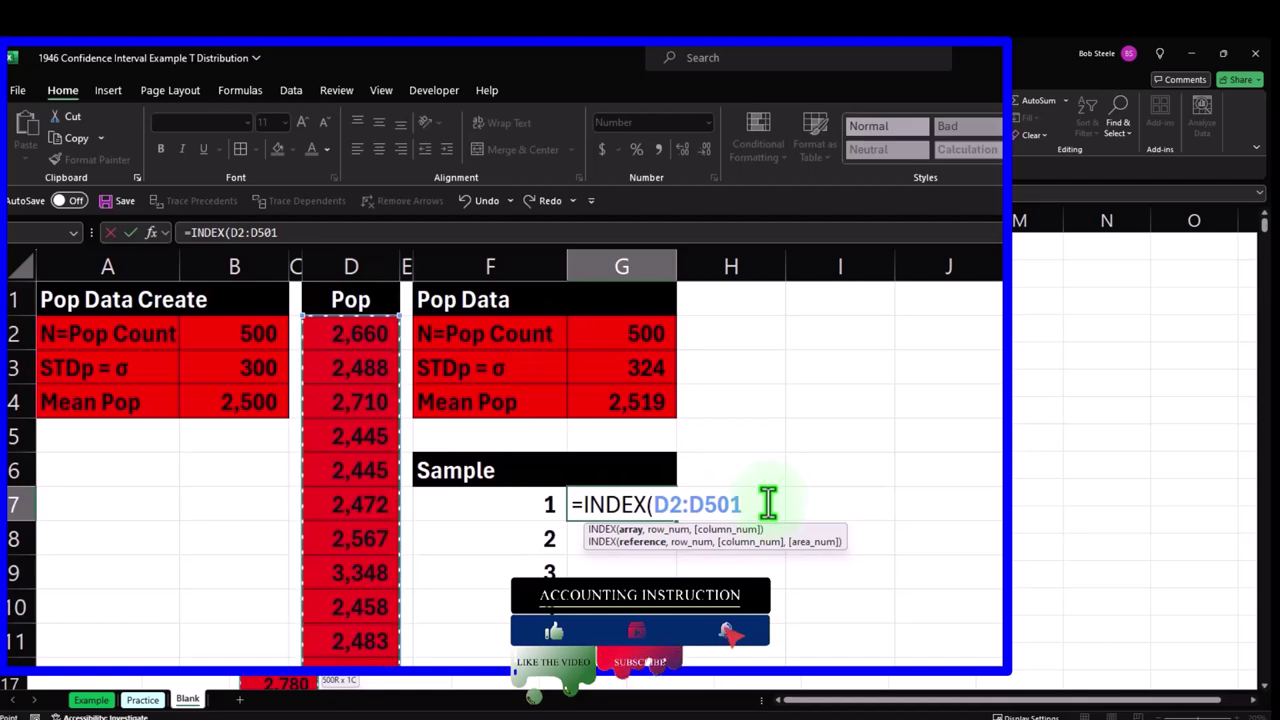
{"action": "type", "text": ","}
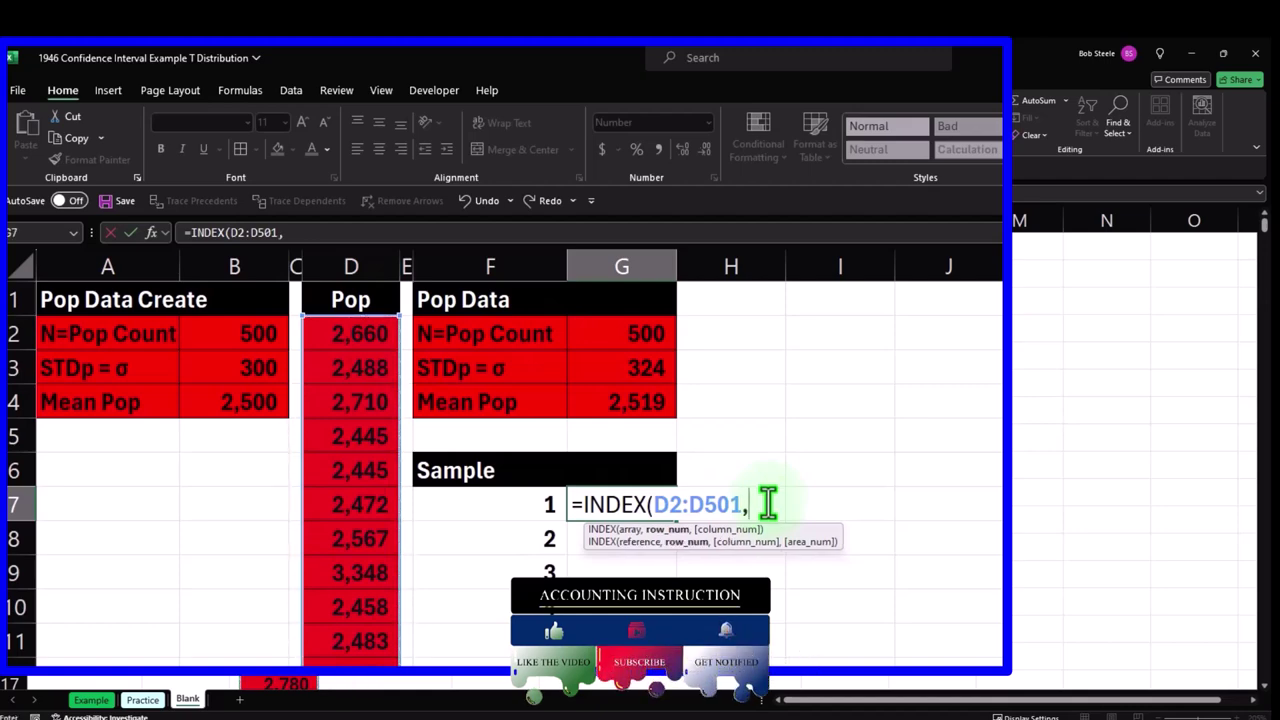
Complete the G7 formula with RANDBETWEEN(1,G2) as the row number and fill it down through G16.
{"action": "type", "text": "ra"}
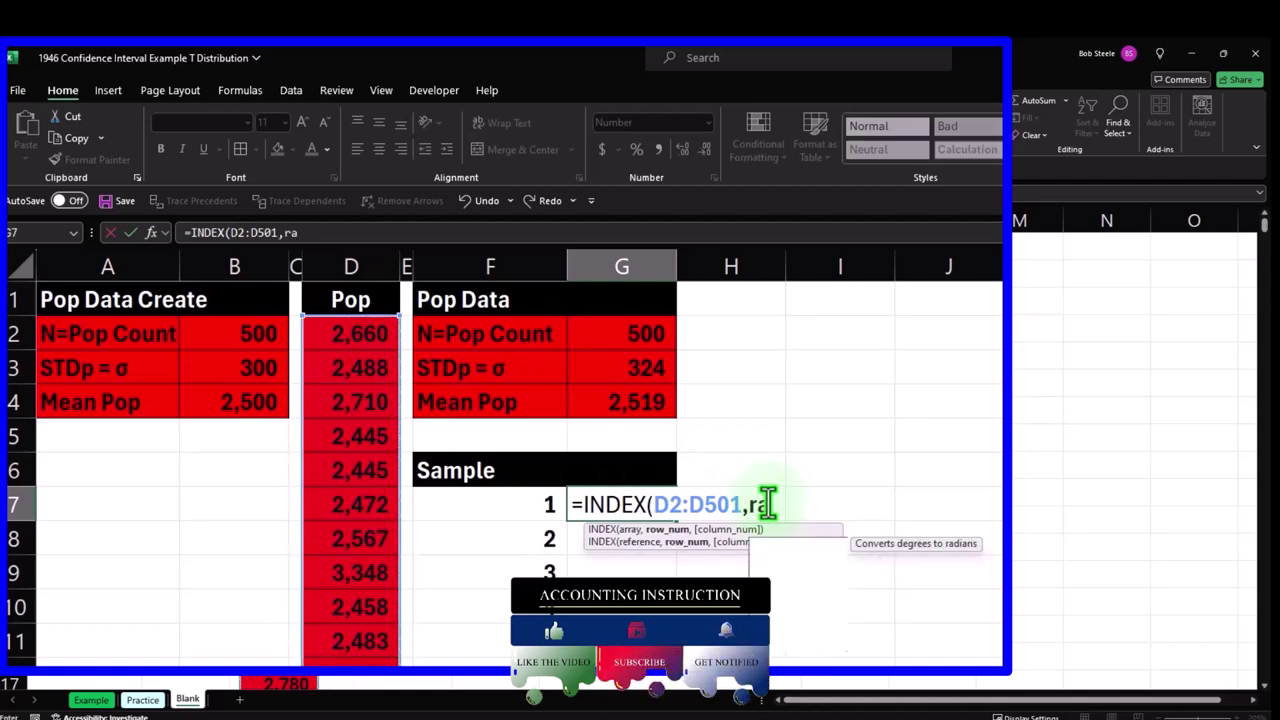
{"action": "type", "text": "ndbe"}
{"action": "key", "text": "Tab"}
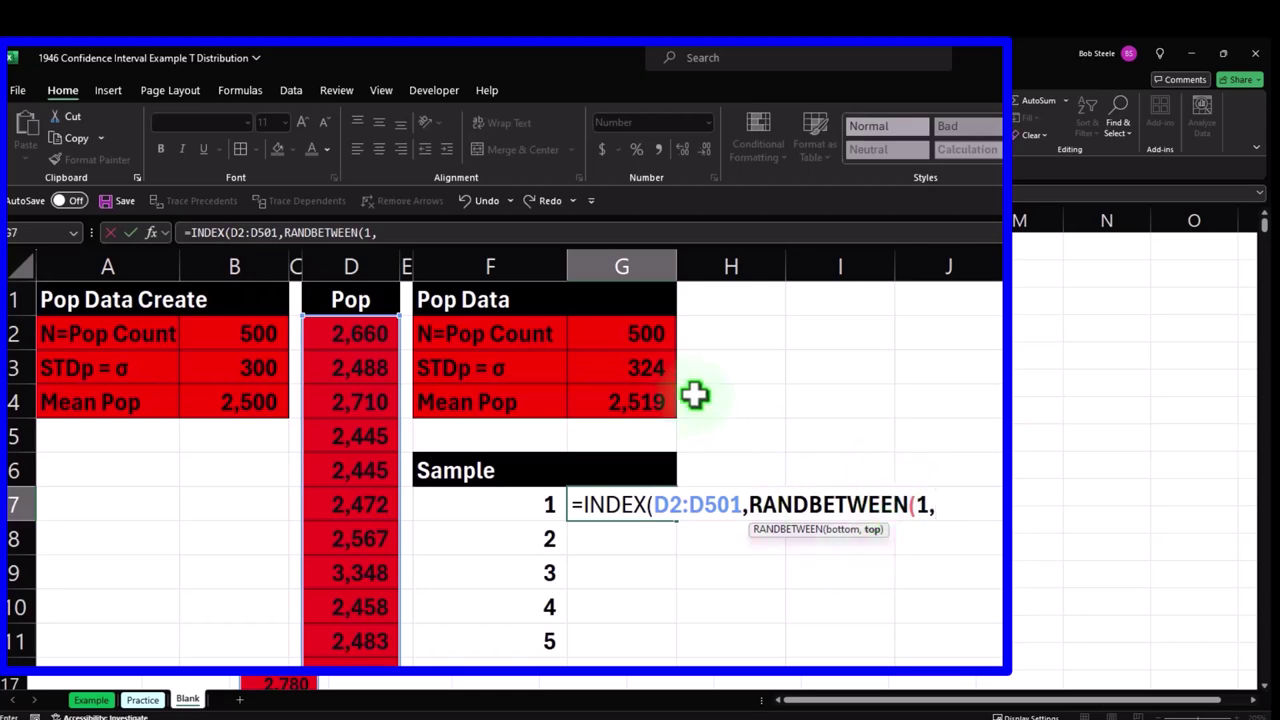
{"action": "left_click", "coordinate": [666, 348]}
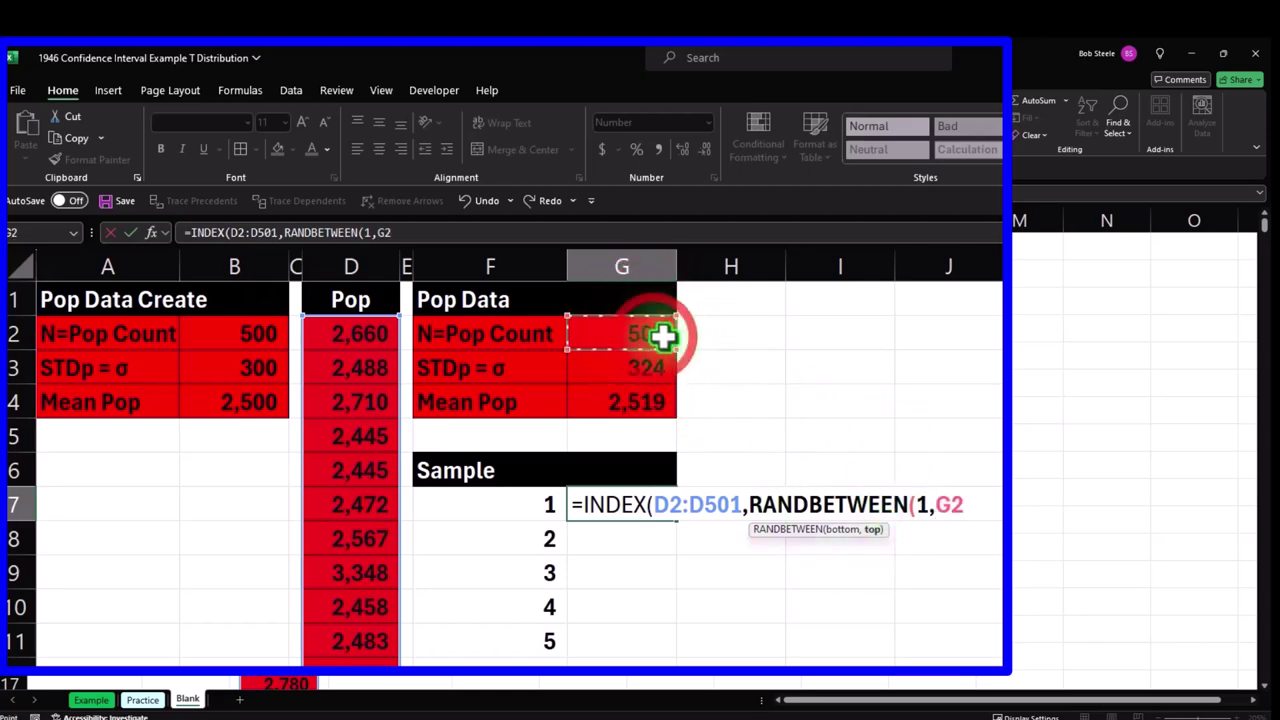
{"action": "type", "text": ")"}
{"action": "key", "text": "Return"}
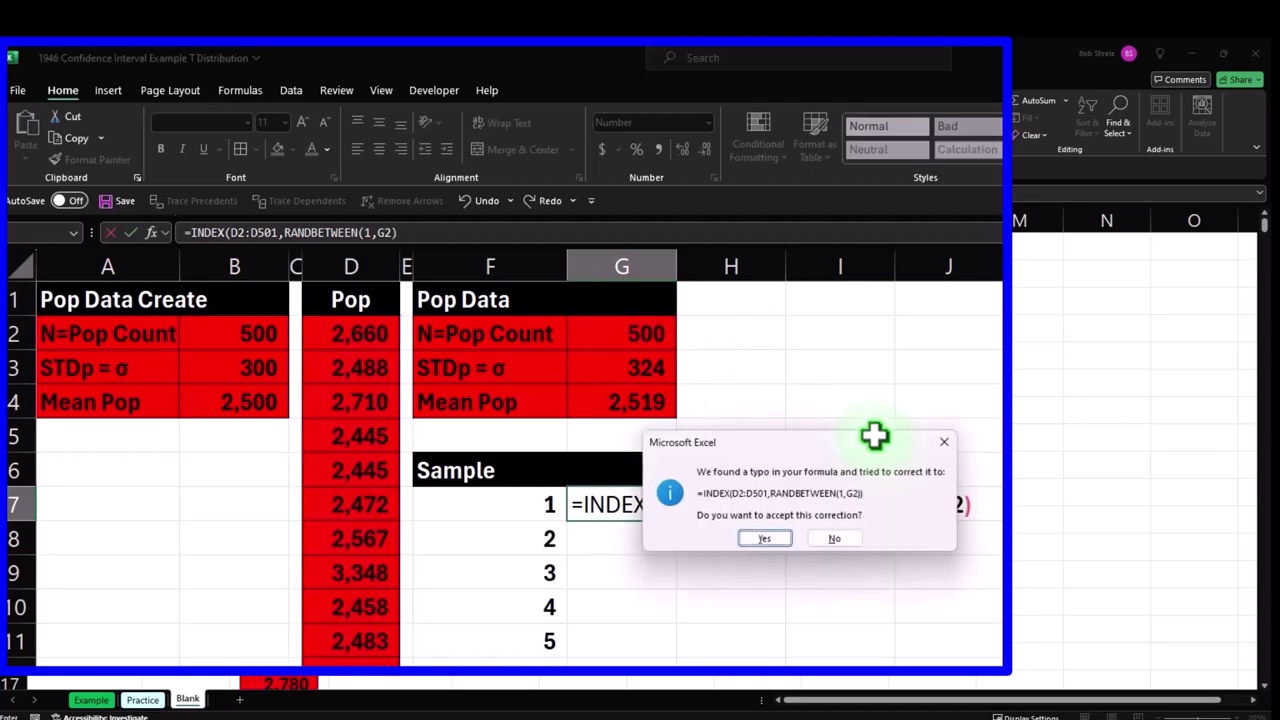
{"action": "key", "text": "Return"}
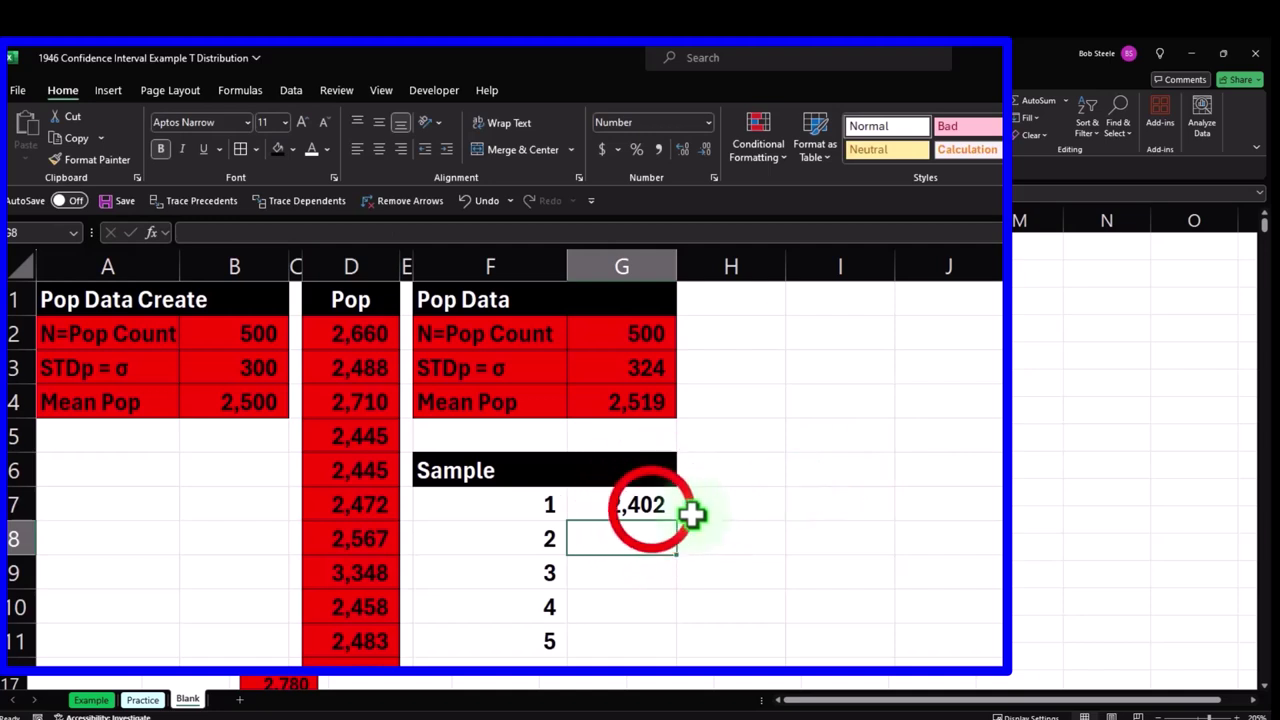
{"action": "left_click", "coordinate": [651, 508]}
{"action": "double_click", "coordinate": [677, 521]}
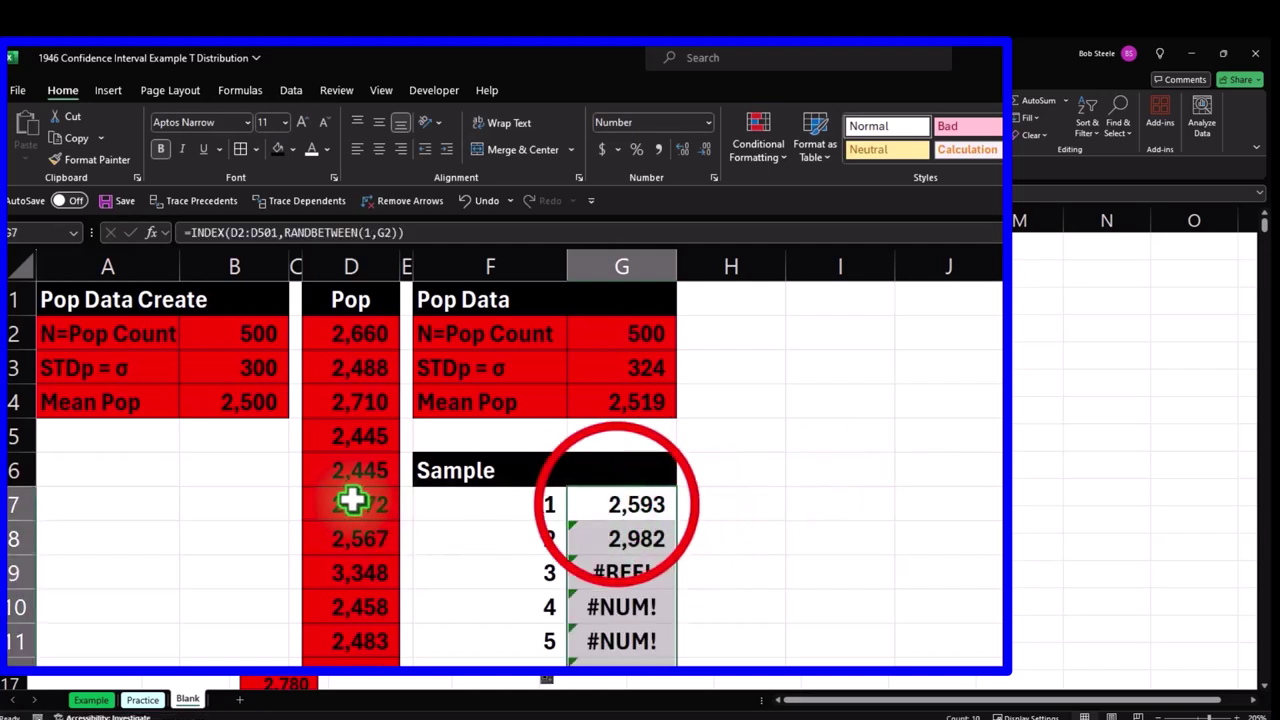
Make the D2:D501 and G2 references in the G7 formula absolute and refill it down through G16.
{"action": "double_click", "coordinate": [614, 504]}
{"action": "left_click_drag", "start_coordinate": [657, 505], "coordinate": [680, 515]}
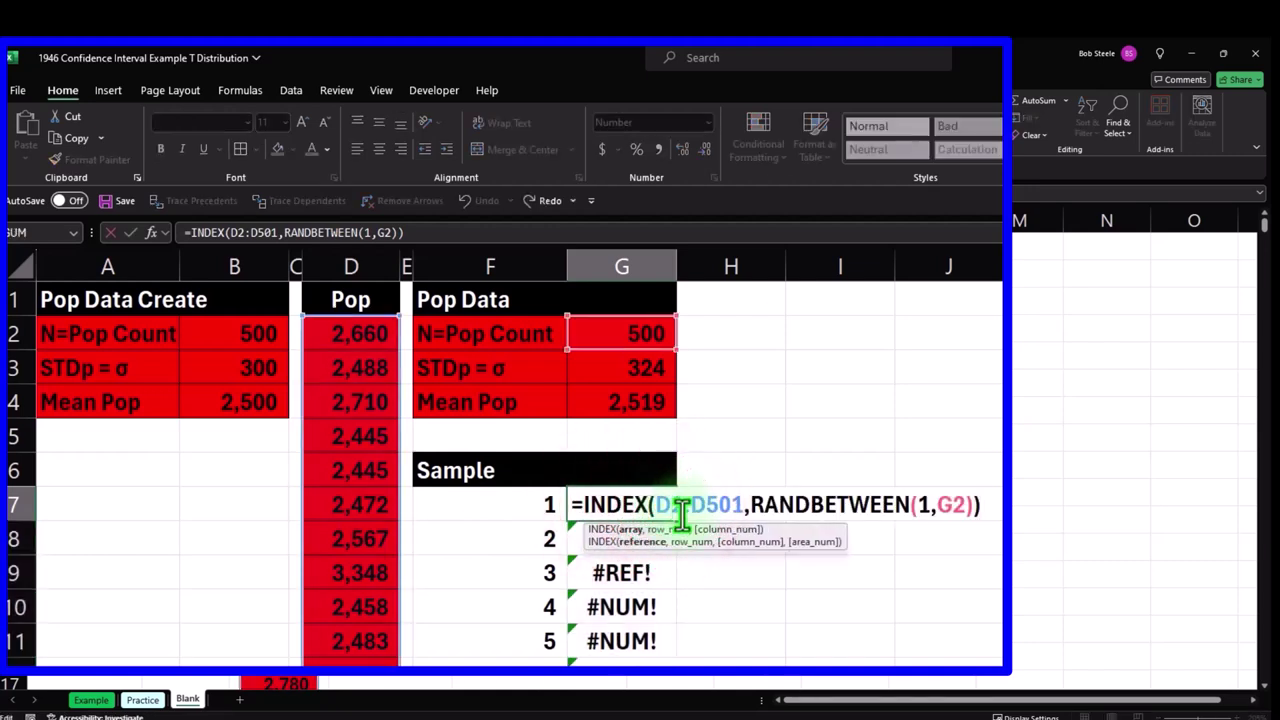
{"action": "key", "text": "F4"}
{"action": "double_click", "coordinate": [737, 505]}
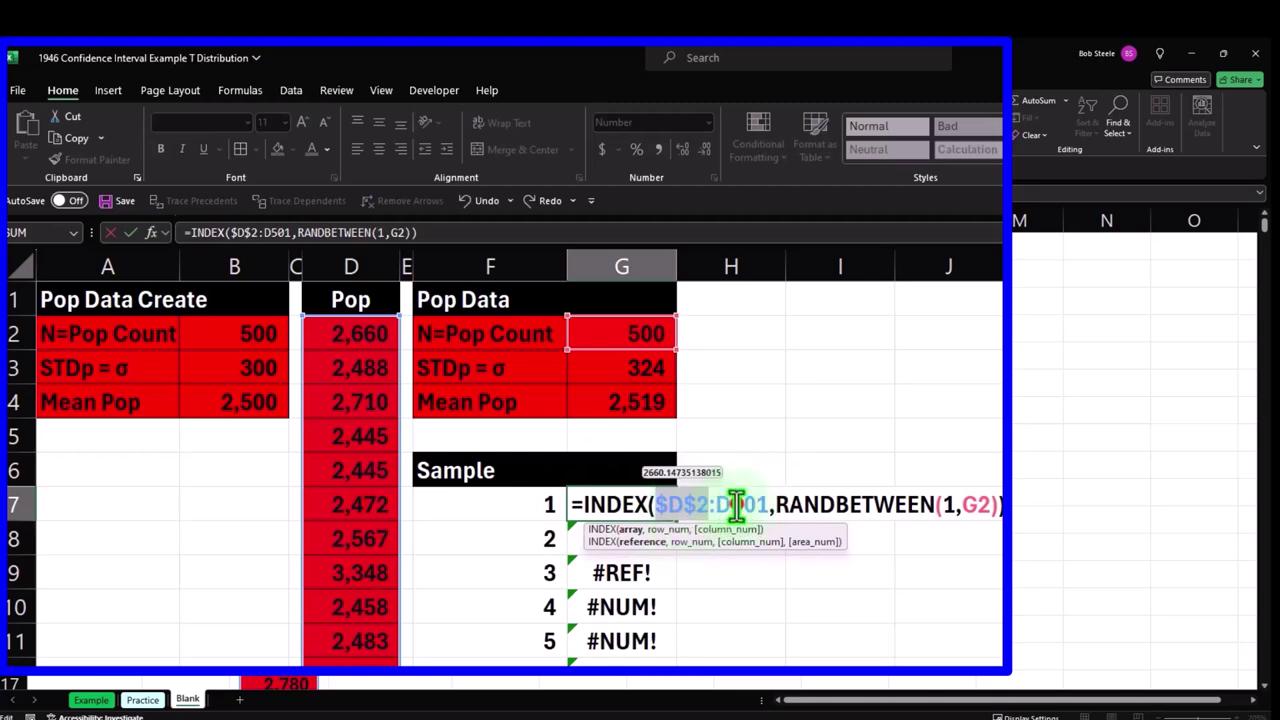
{"action": "key", "text": "F4"}
{"action": "left_click", "coordinate": [996, 500]}
{"action": "key", "text": "F4"}
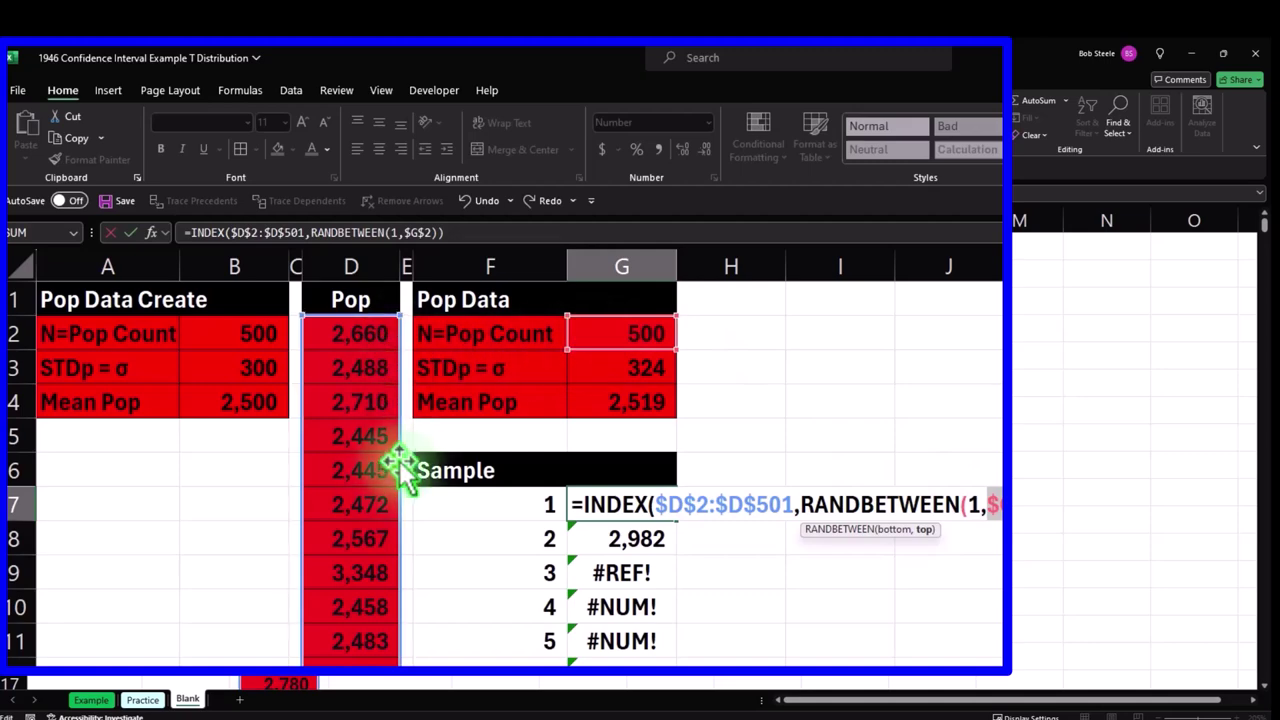
{"action": "key", "text": "Return"}
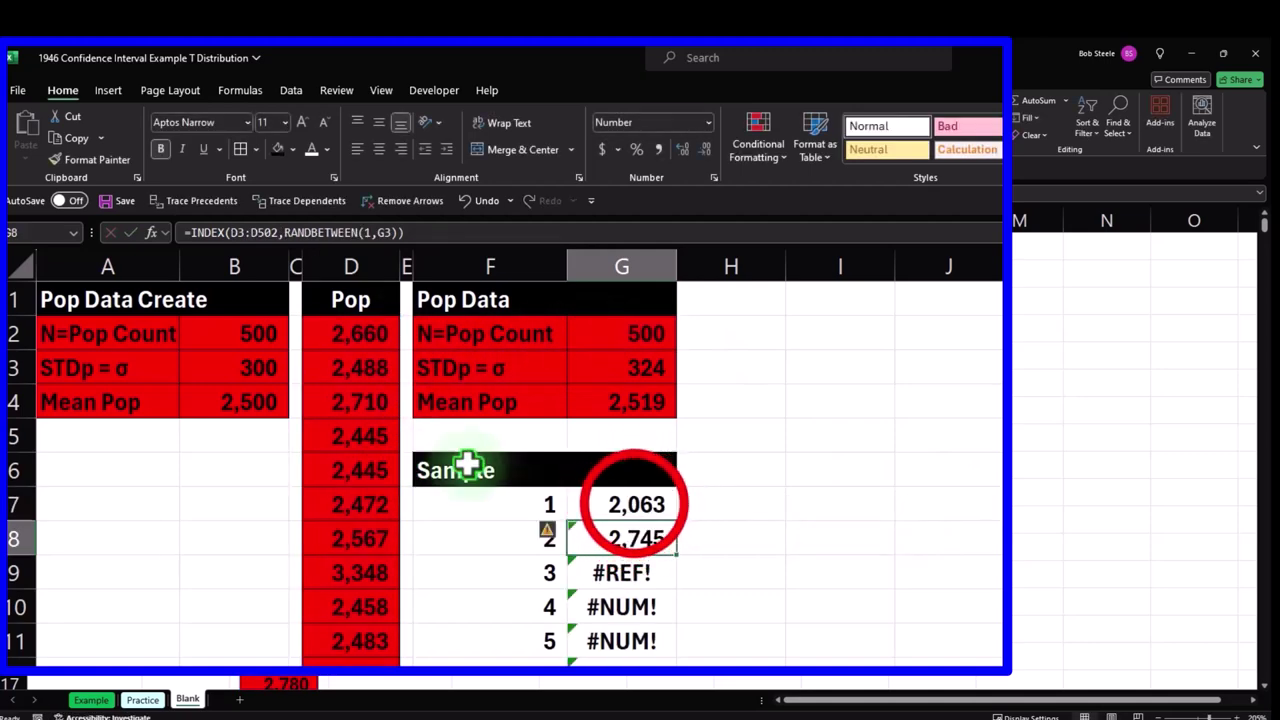
{"action": "left_click", "coordinate": [650, 508]}
{"action": "left_click_drag", "start_coordinate": [670, 525], "coordinate": [660, 660]}
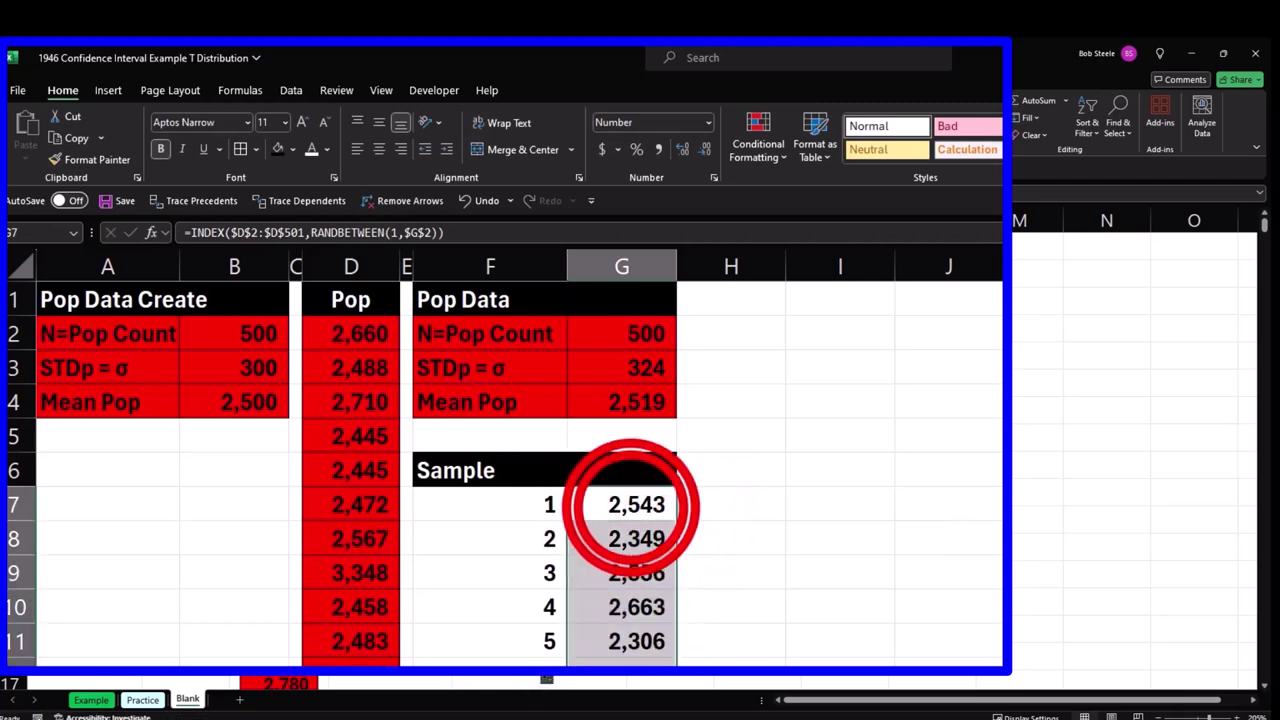
Re-enter the formulas in G7 and G8 unchanged to draw new random sample values.
{"action": "double_click", "coordinate": [623, 500]}
{"action": "key", "text": "Return"}
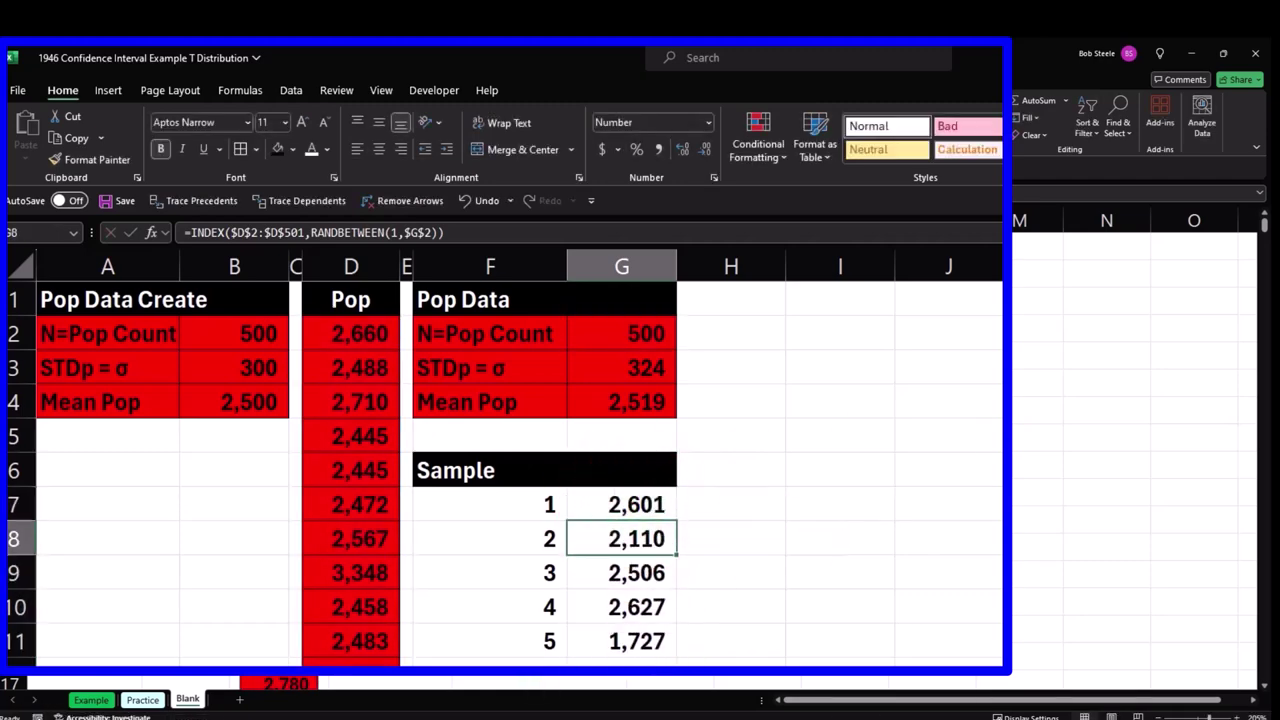
{"action": "left_click", "coordinate": [845, 537]}
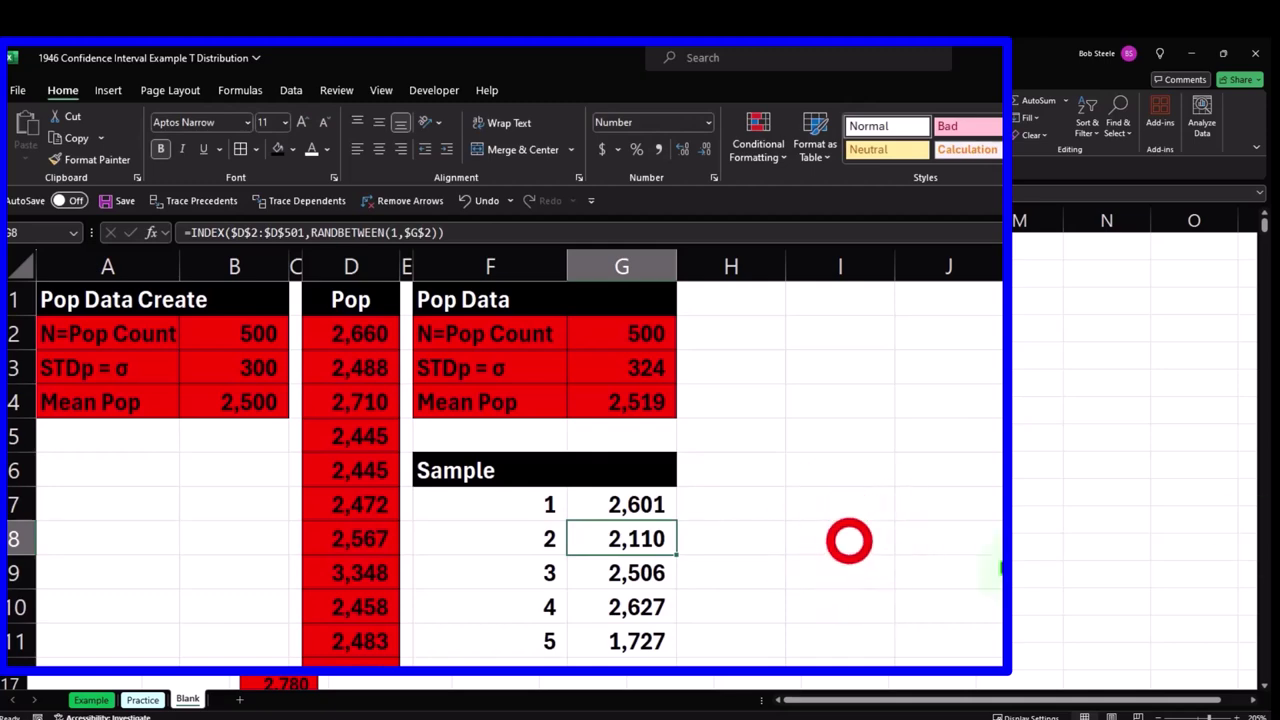
{"action": "double_click", "coordinate": [588, 508]}
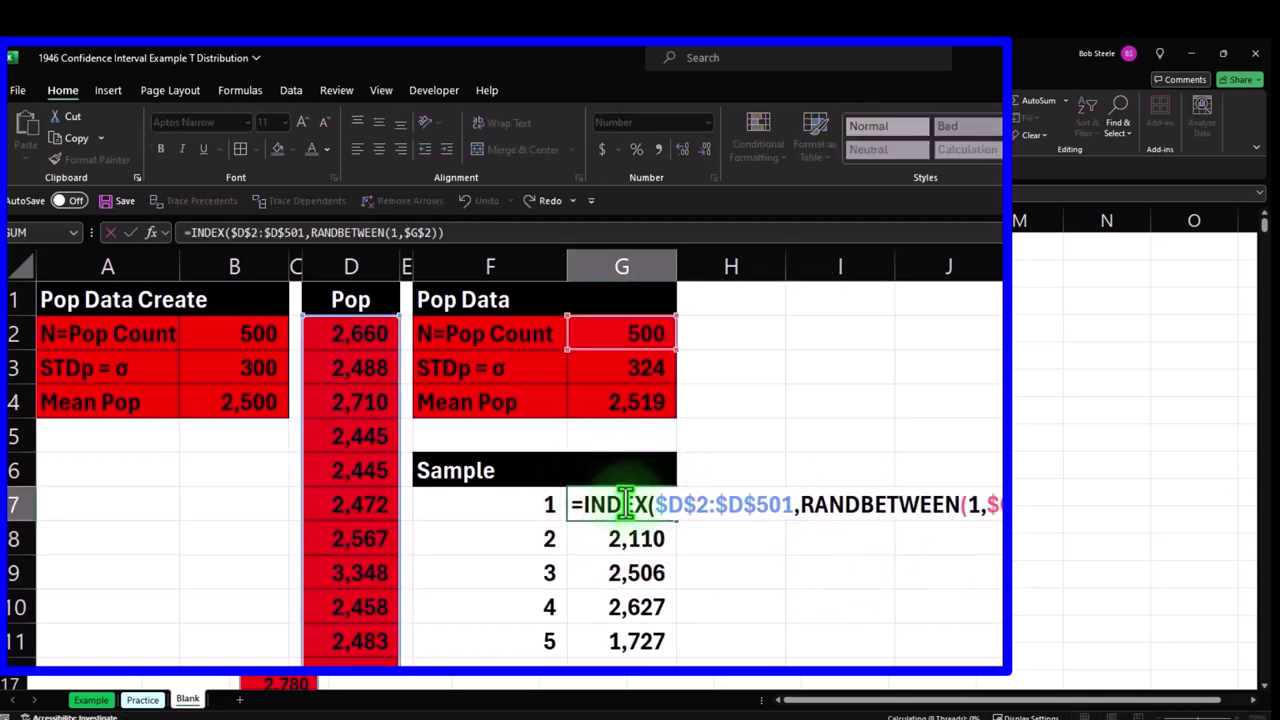
{"action": "left_click", "coordinate": [614, 528]}
{"action": "double_click", "coordinate": [617, 530]}
{"action": "key", "text": "Return"}
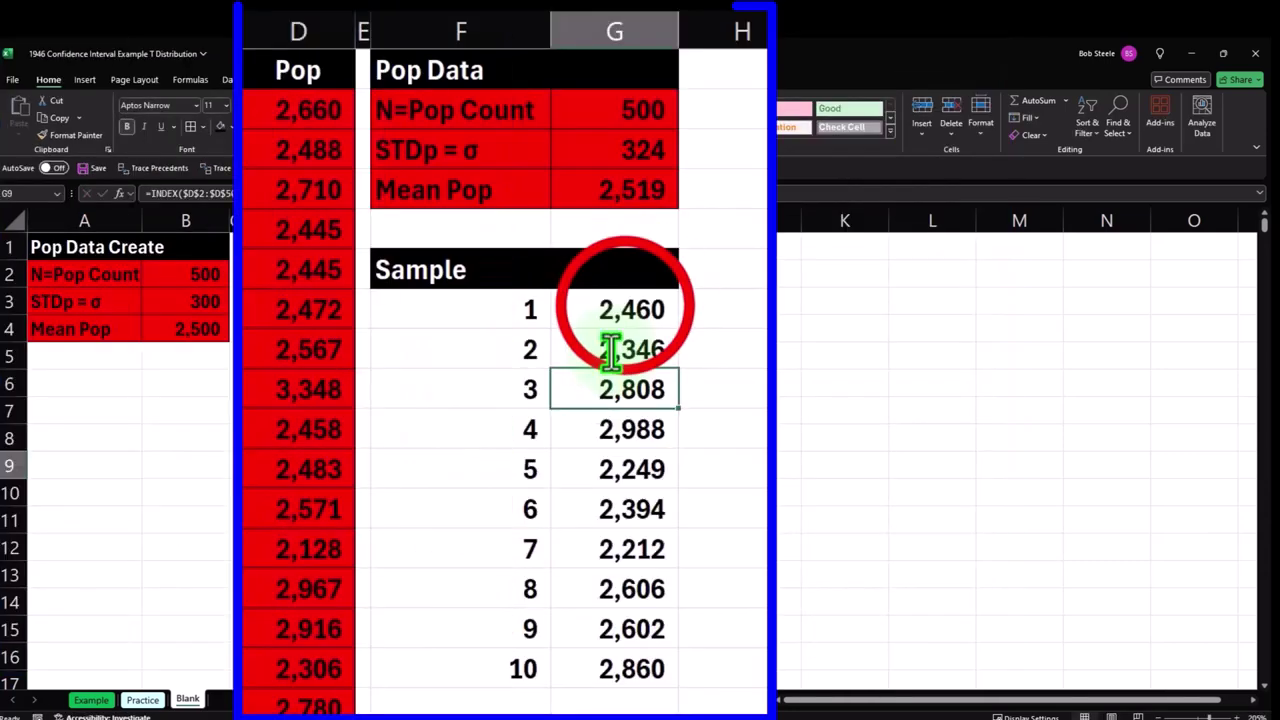
Copy the sample table F6:G16 and paste it as static values with number formatting starting at F18.
{"action": "left_click_drag", "start_coordinate": [500, 411], "coordinate": [501, 657]}
{"action": "key", "text": "ctrl+c"}
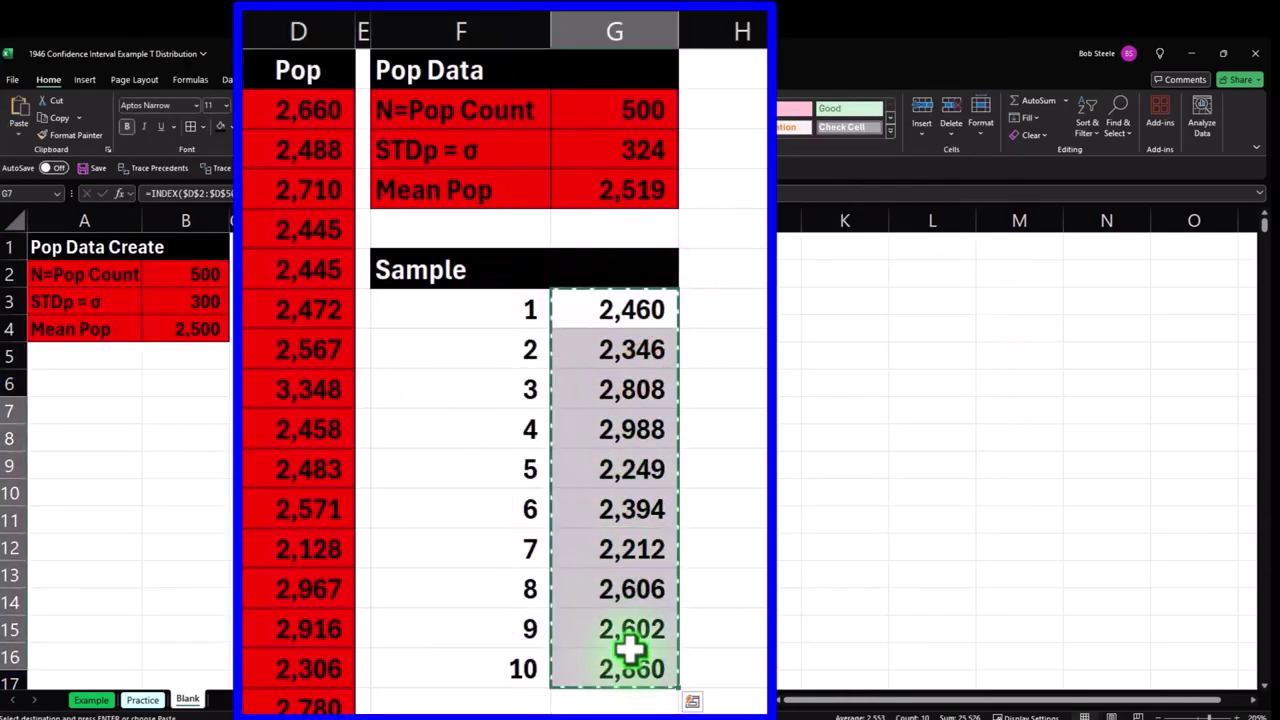
{"action": "left_click", "coordinate": [502, 510]}
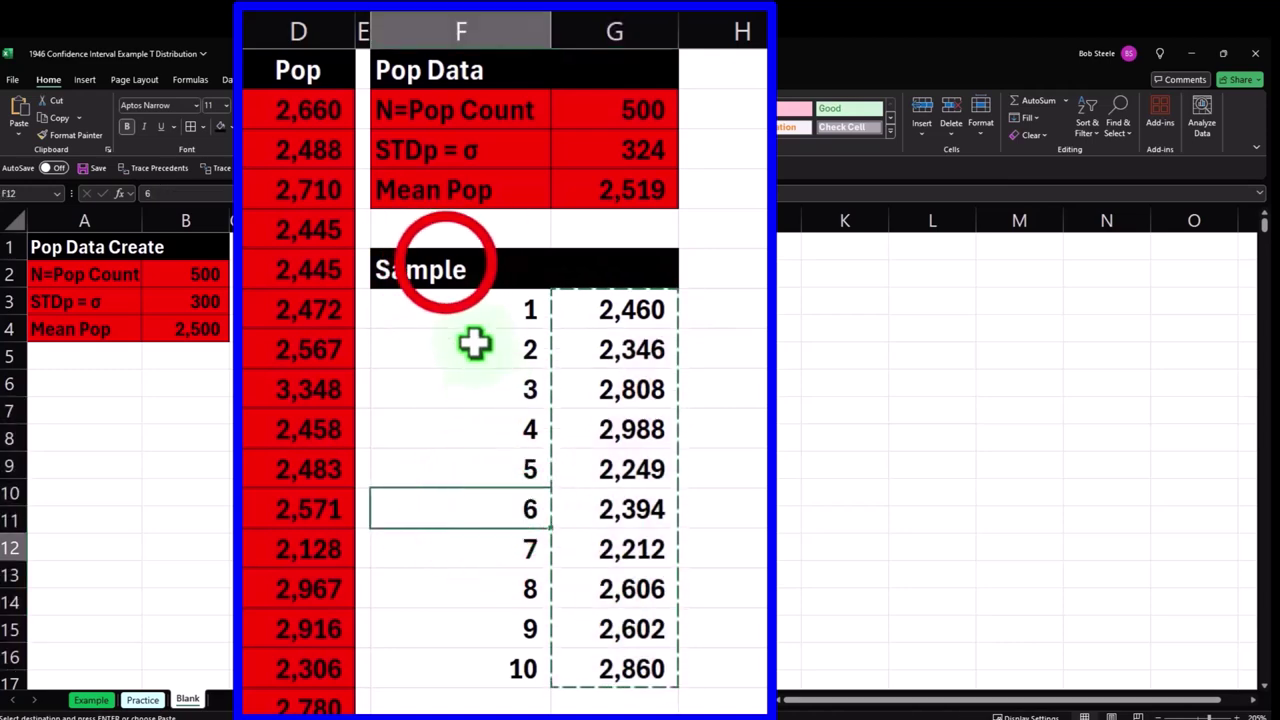
{"action": "left_click_drag", "start_coordinate": [443, 260], "coordinate": [583, 680]}
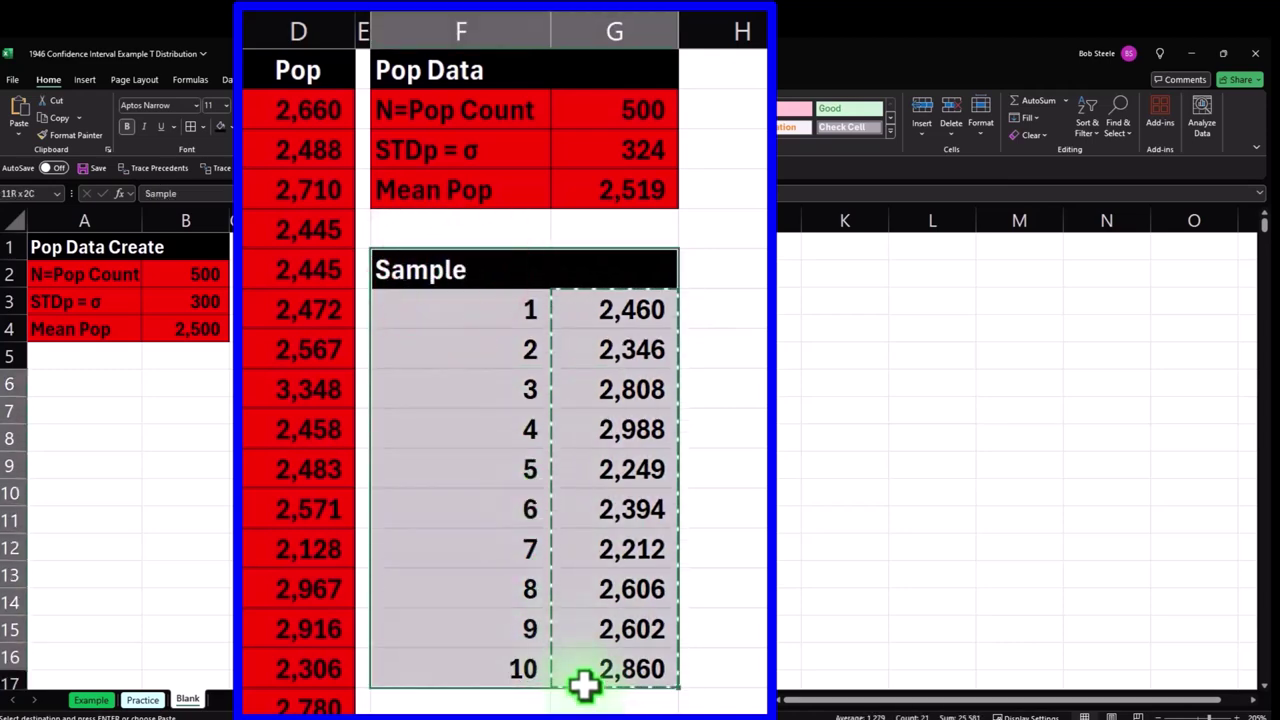
{"action": "key", "text": "ctrl+c"}
{"action": "scroll", "coordinate": [583, 640], "scroll_direction": "down", "scroll_amount": 2}
{"action": "right_click", "coordinate": [483, 507]}
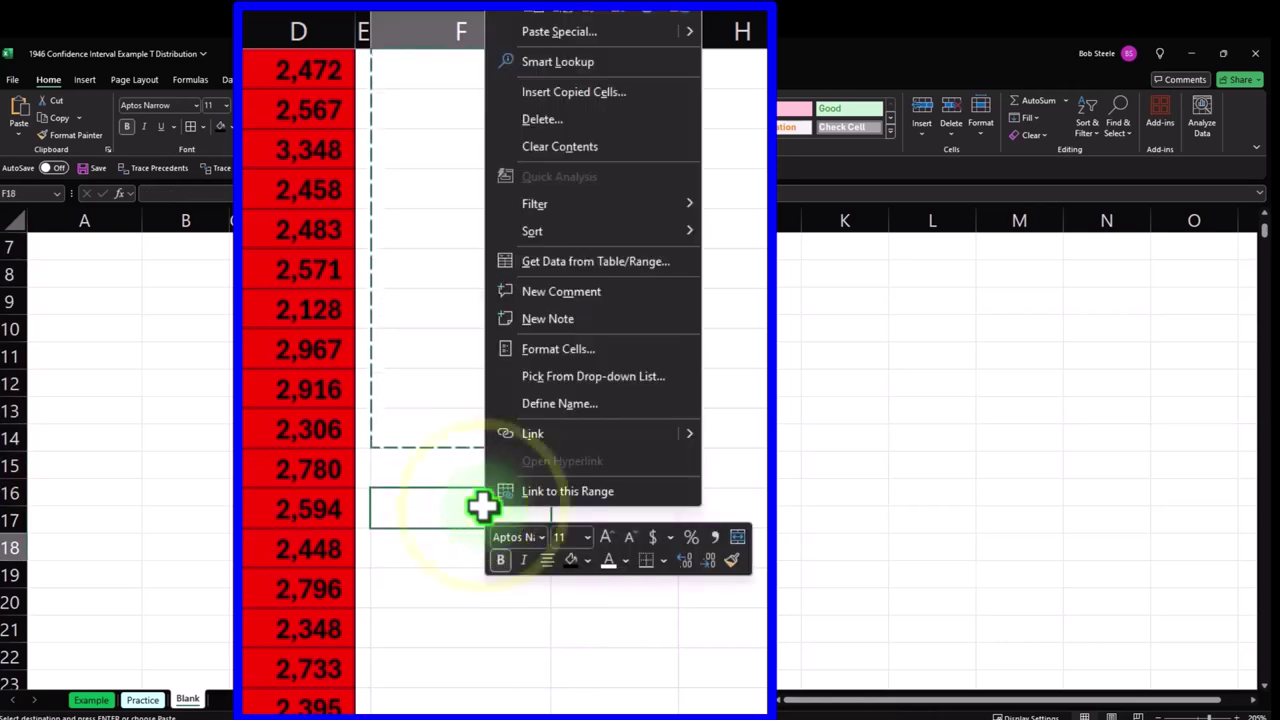
{"action": "left_click", "coordinate": [568, 27]}
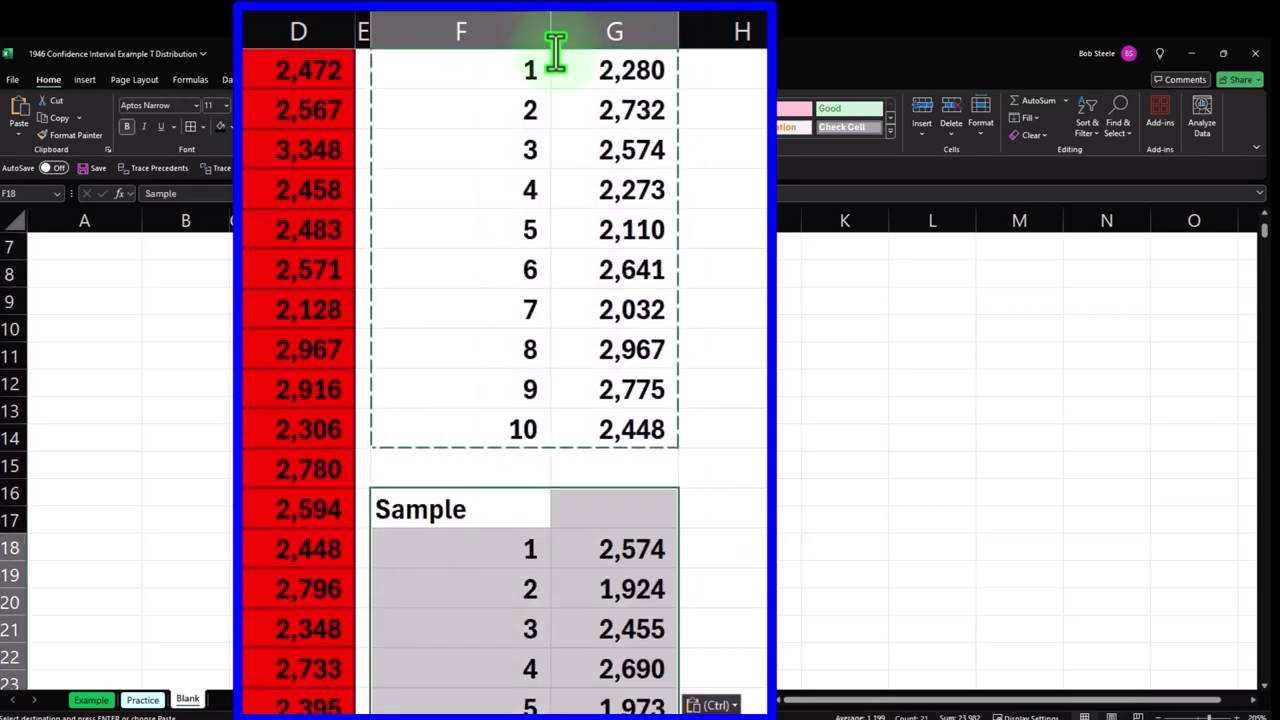
{"action": "left_click", "coordinate": [493, 577]}
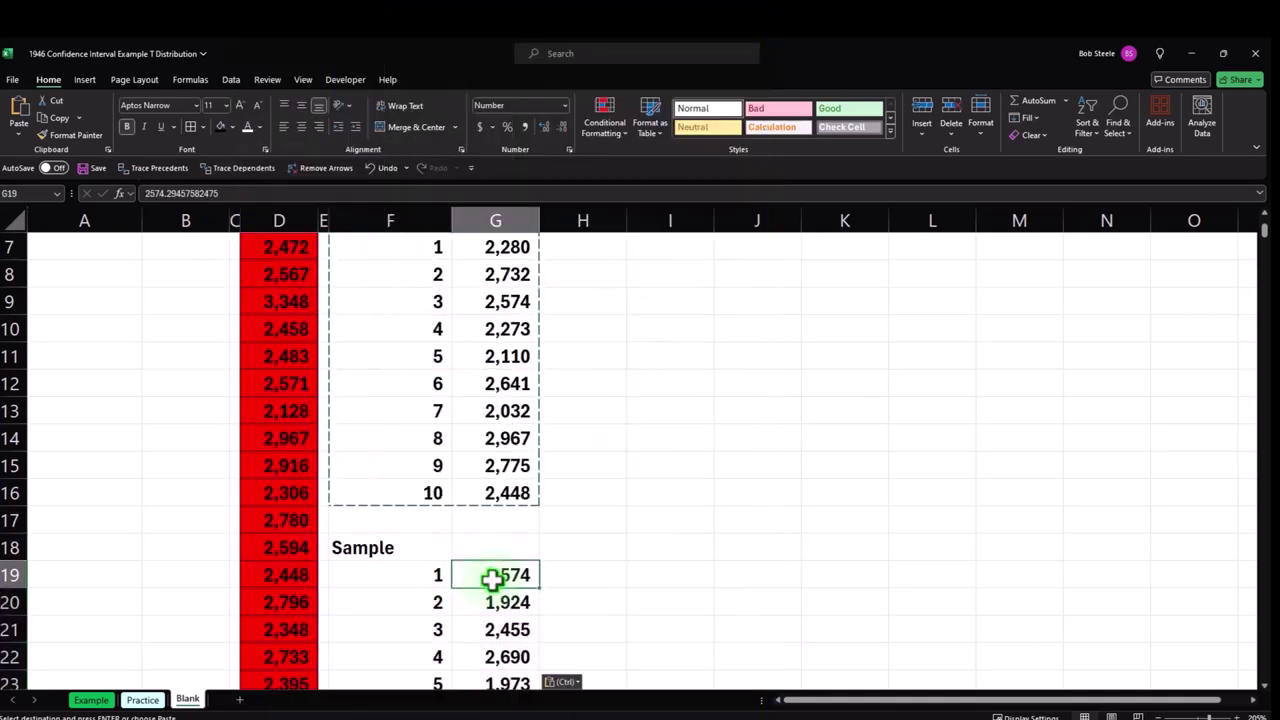
Add borders and a light cyan fill to the sample rows F7:G16.
{"action": "scroll", "coordinate": [493, 578], "scroll_direction": "up", "scroll_amount": 2}
{"action": "left_click_drag", "start_coordinate": [463, 402], "coordinate": [543, 674]}
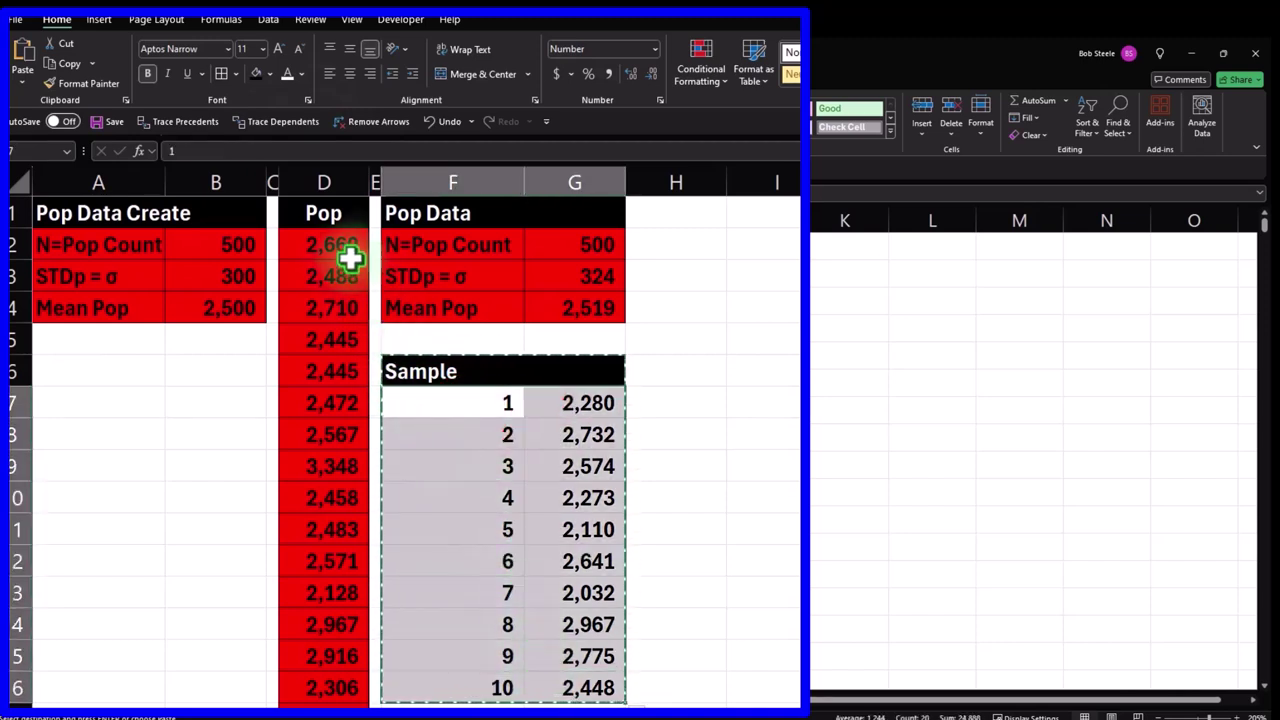
{"action": "left_click", "coordinate": [226, 74]}
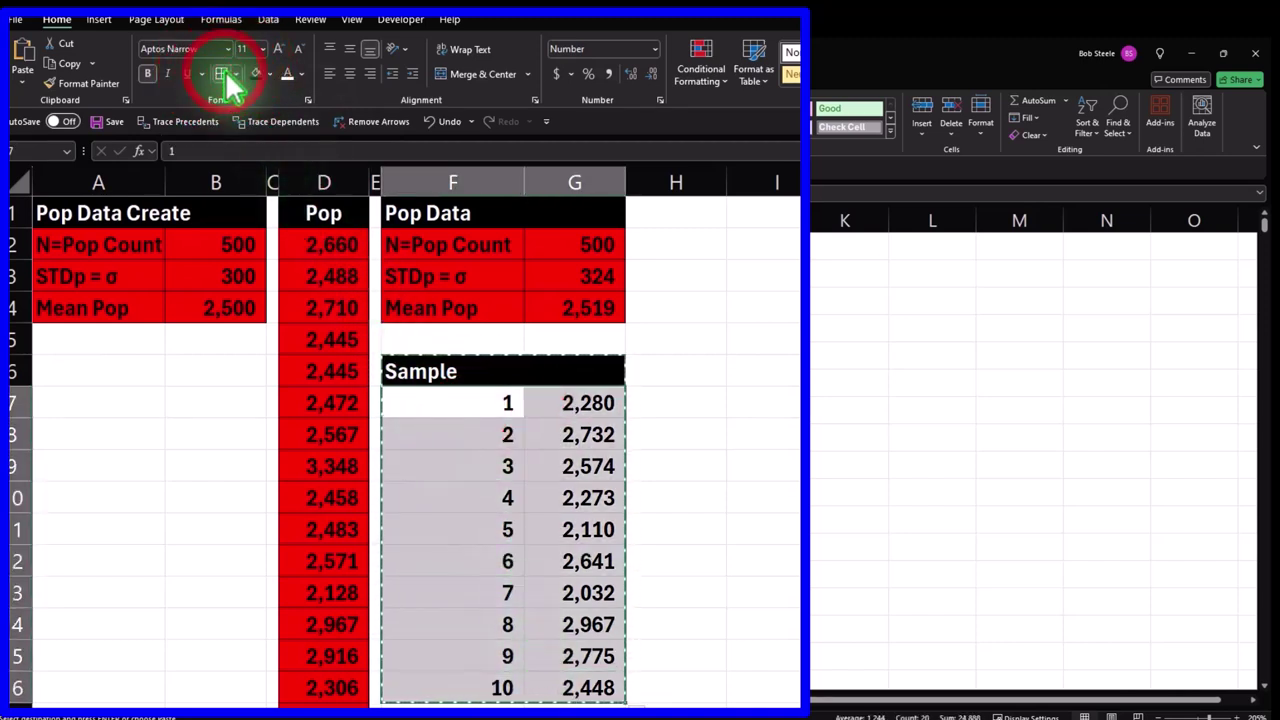
{"action": "left_click", "coordinate": [268, 73]}
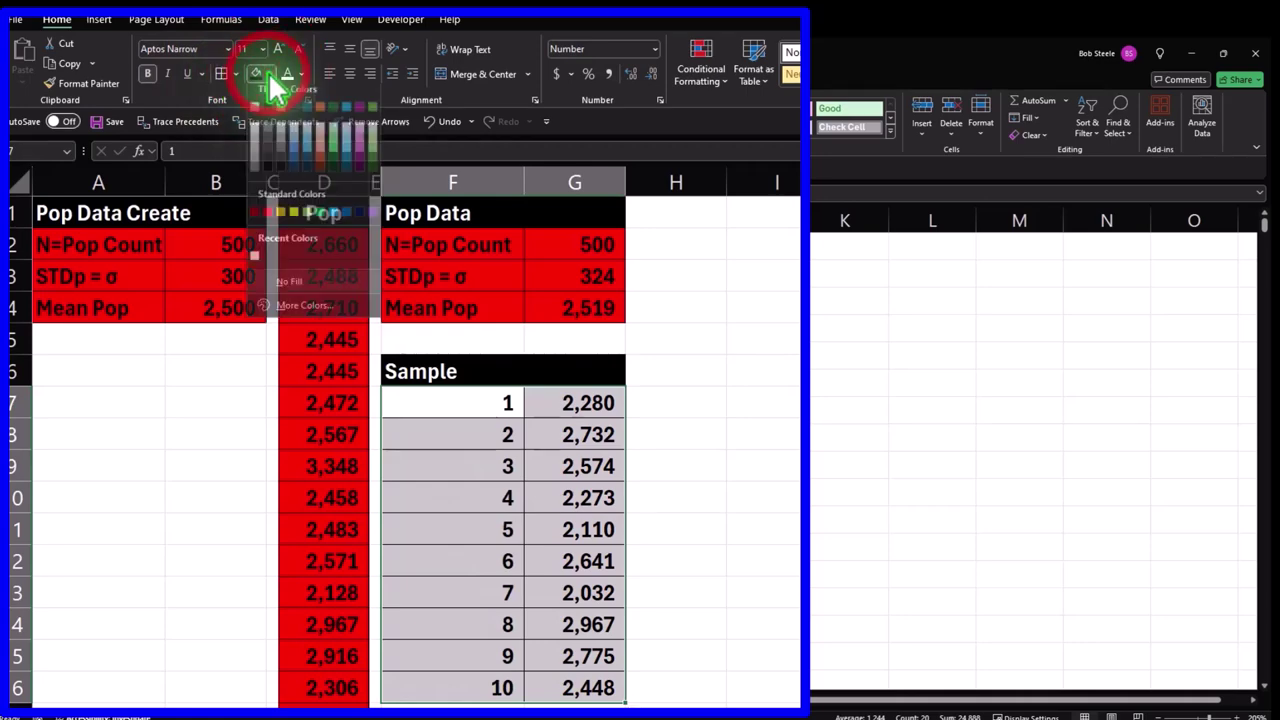
{"action": "left_click", "coordinate": [310, 312]}
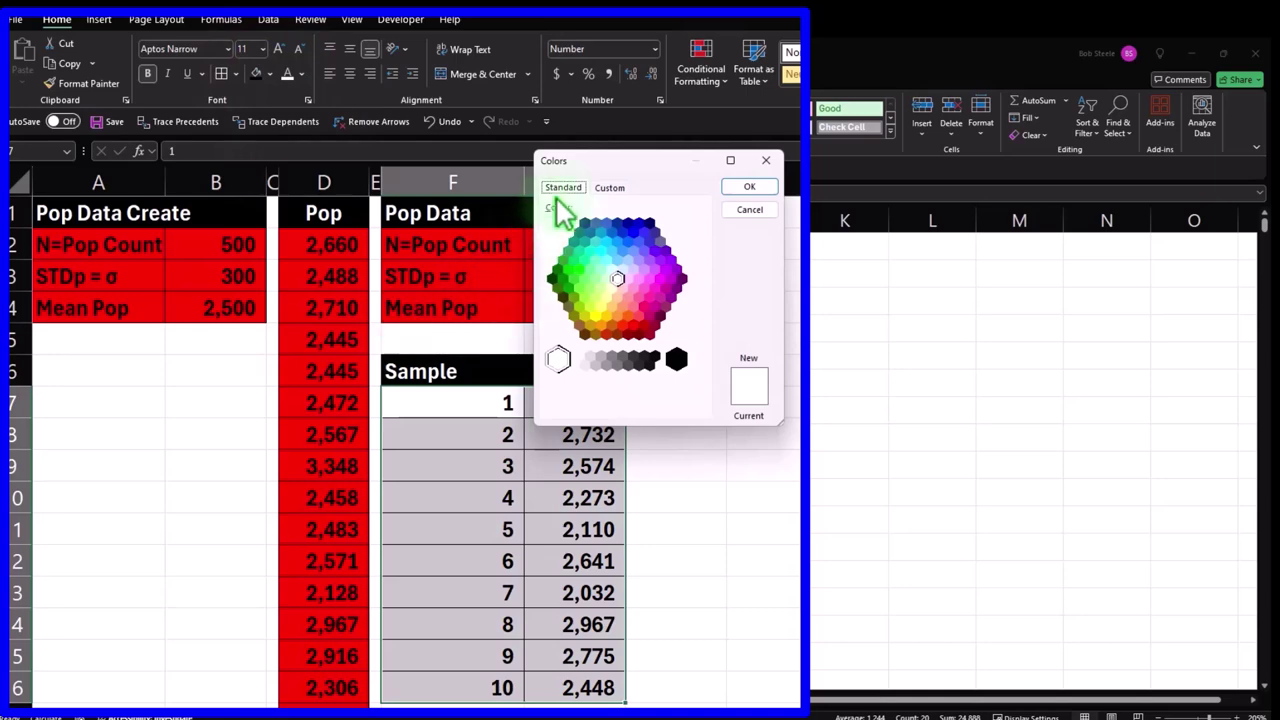
{"action": "left_click", "coordinate": [612, 269]}
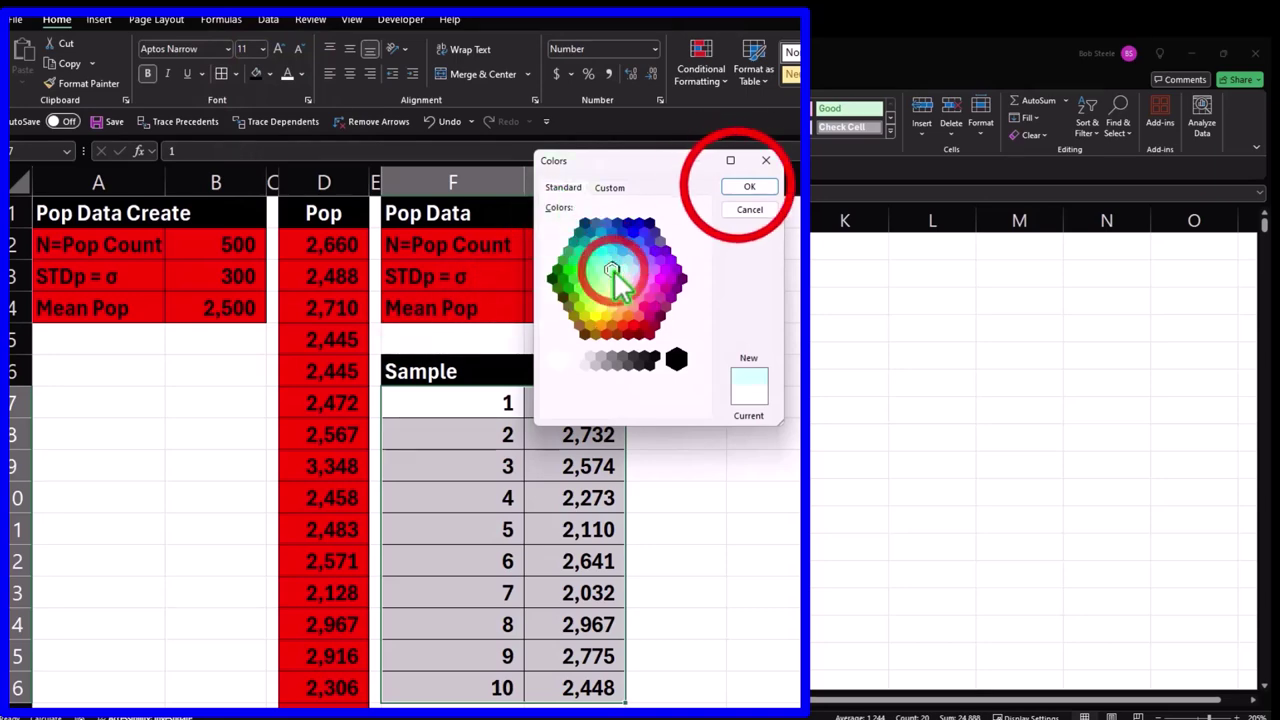
{"action": "key", "text": "Return"}
{"action": "left_click", "coordinate": [770, 466]}
Give the pasted rows F19:G28 borders and the light cyan fill, and fill their header F18:G18 black.
{"action": "scroll", "coordinate": [800, 471], "scroll_direction": "down", "scroll_amount": 4}
{"action": "left_click_drag", "start_coordinate": [457, 371], "coordinate": [545, 373]}
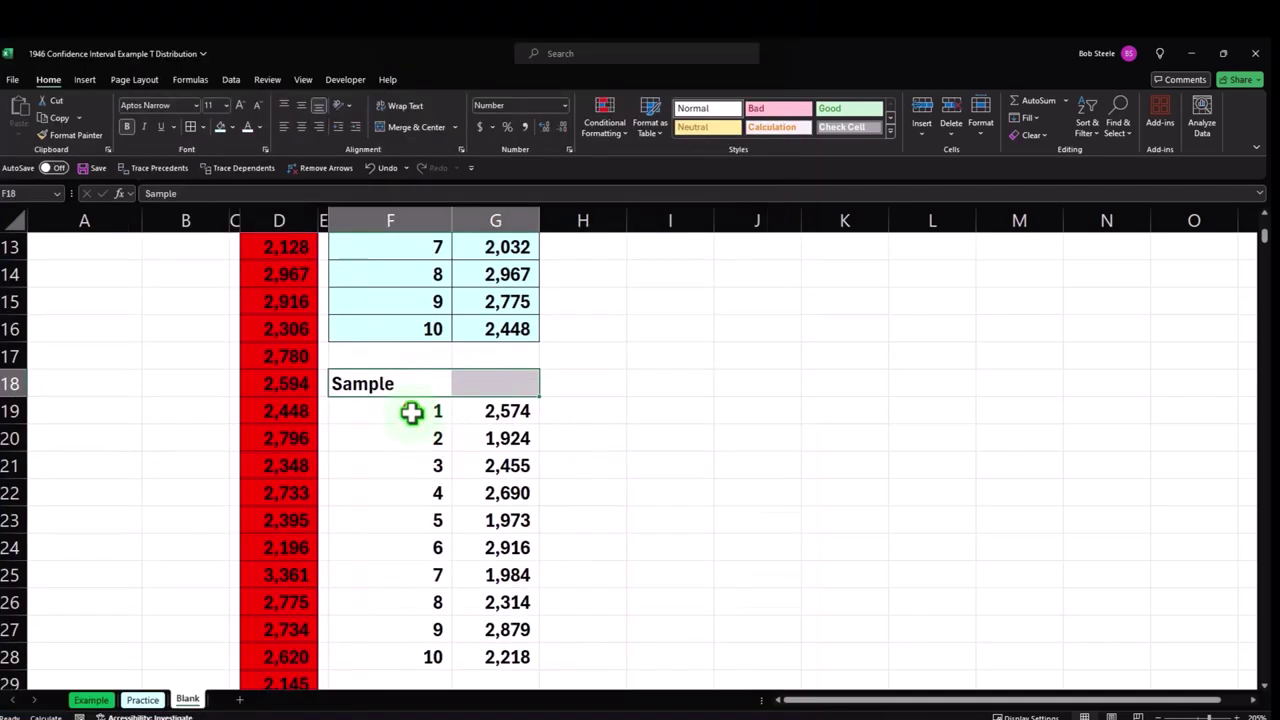
{"action": "left_click_drag", "start_coordinate": [472, 403], "coordinate": [537, 700]}
{"action": "left_click_drag", "start_coordinate": [474, 673], "coordinate": [474, 673]}
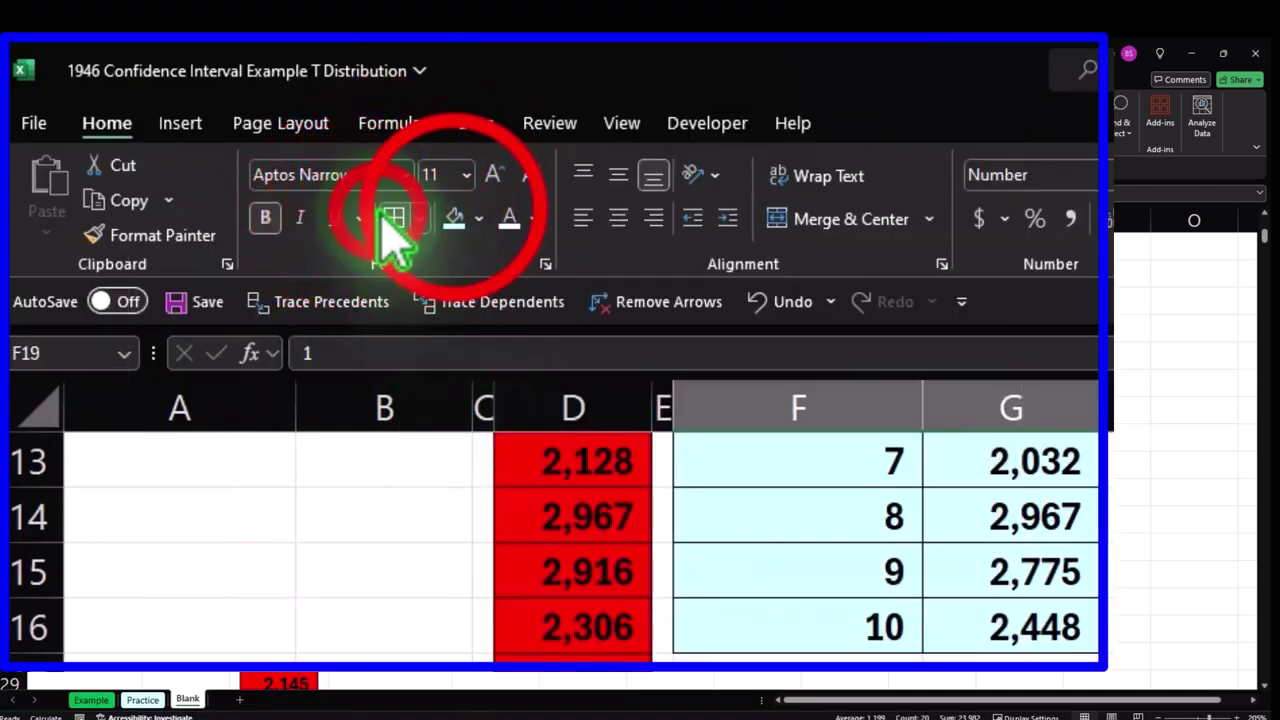
{"action": "left_click", "coordinate": [455, 218]}
{"action": "left_click_drag", "start_coordinate": [760, 712], "coordinate": [1000, 712]}
{"action": "left_click", "coordinate": [480, 220]}
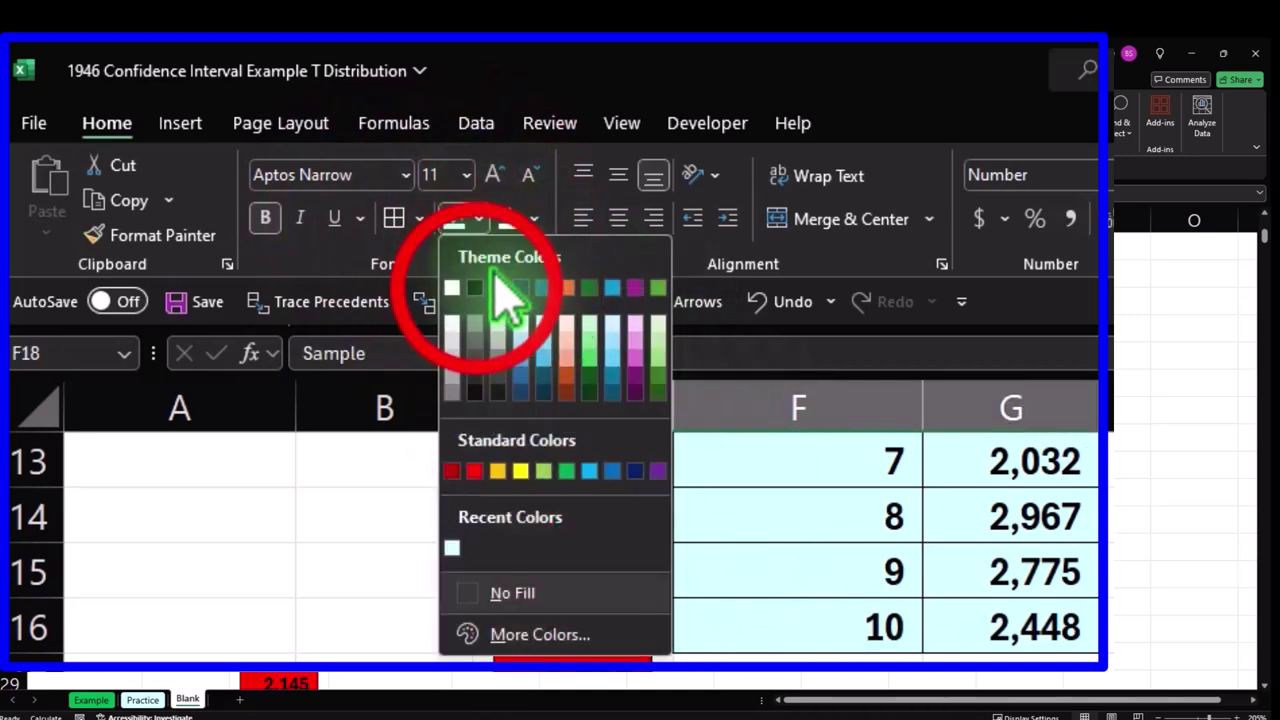
{"action": "left_click", "coordinate": [478, 285]}
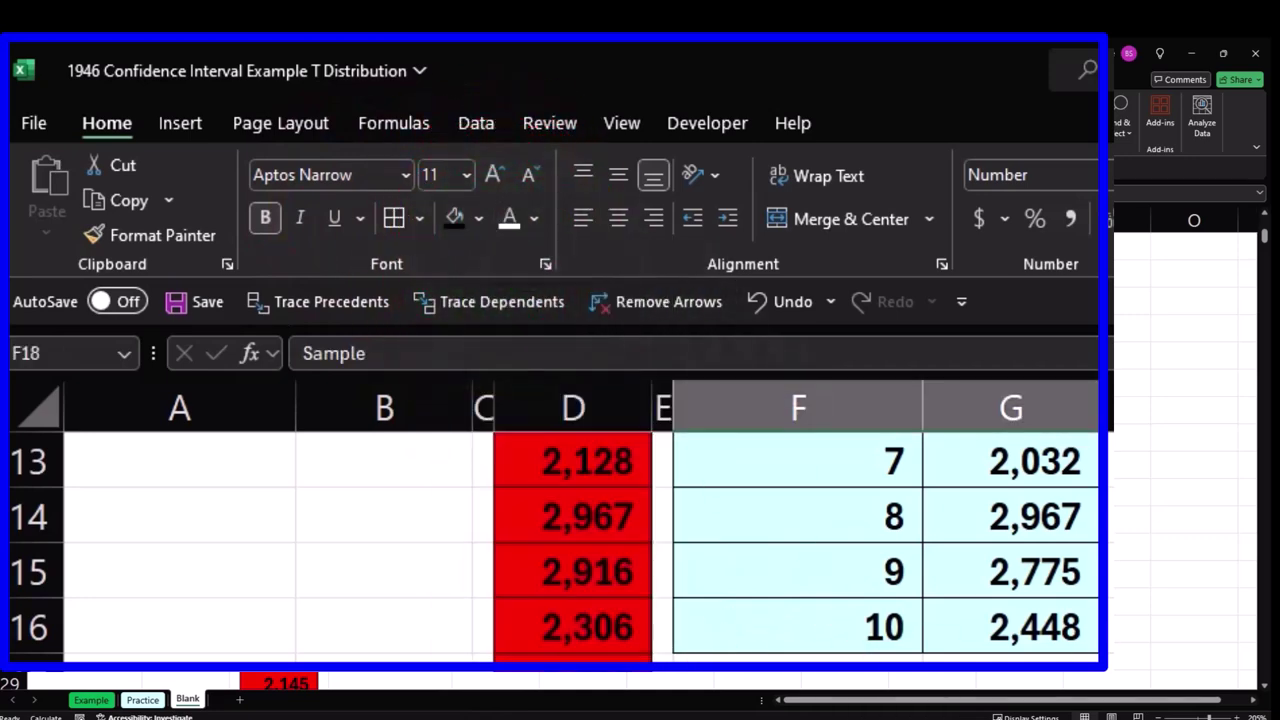
Apply the formatting and narrow width of spacer column E to column H with Format Painter.
{"action": "scroll", "coordinate": [580, 540], "scroll_direction": "up", "scroll_amount": 4}
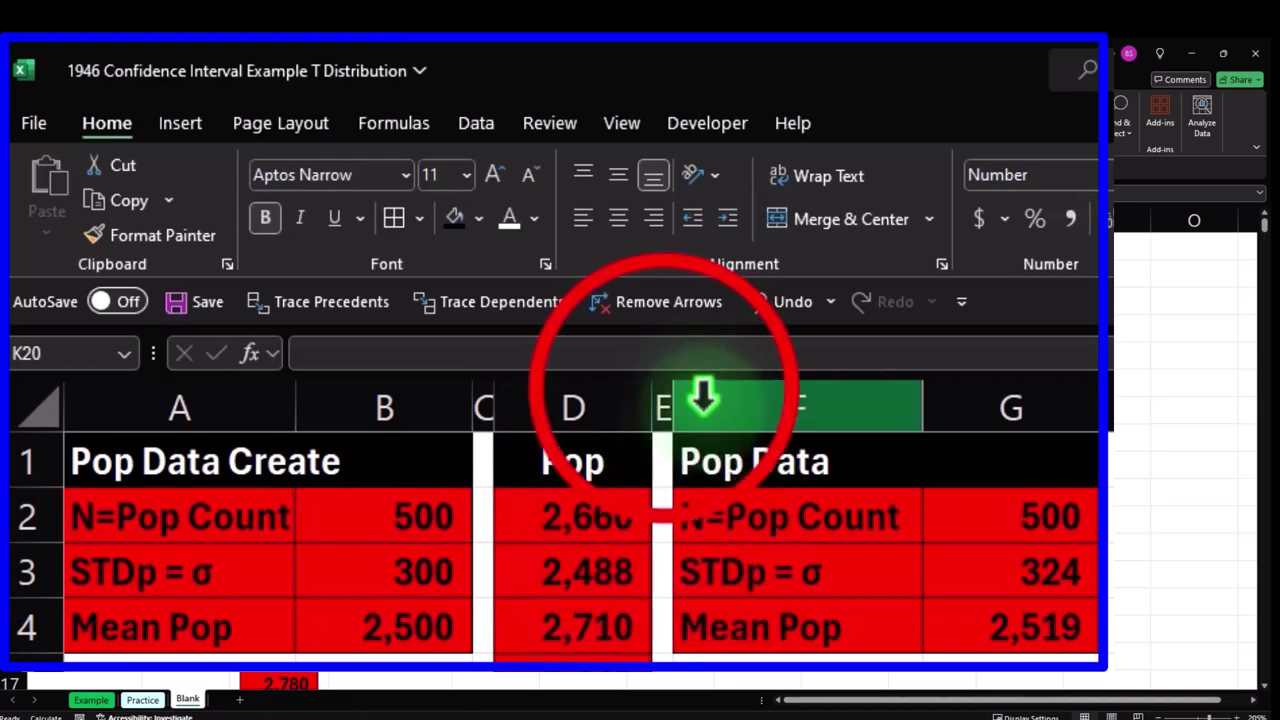
{"action": "left_click", "coordinate": [663, 400]}
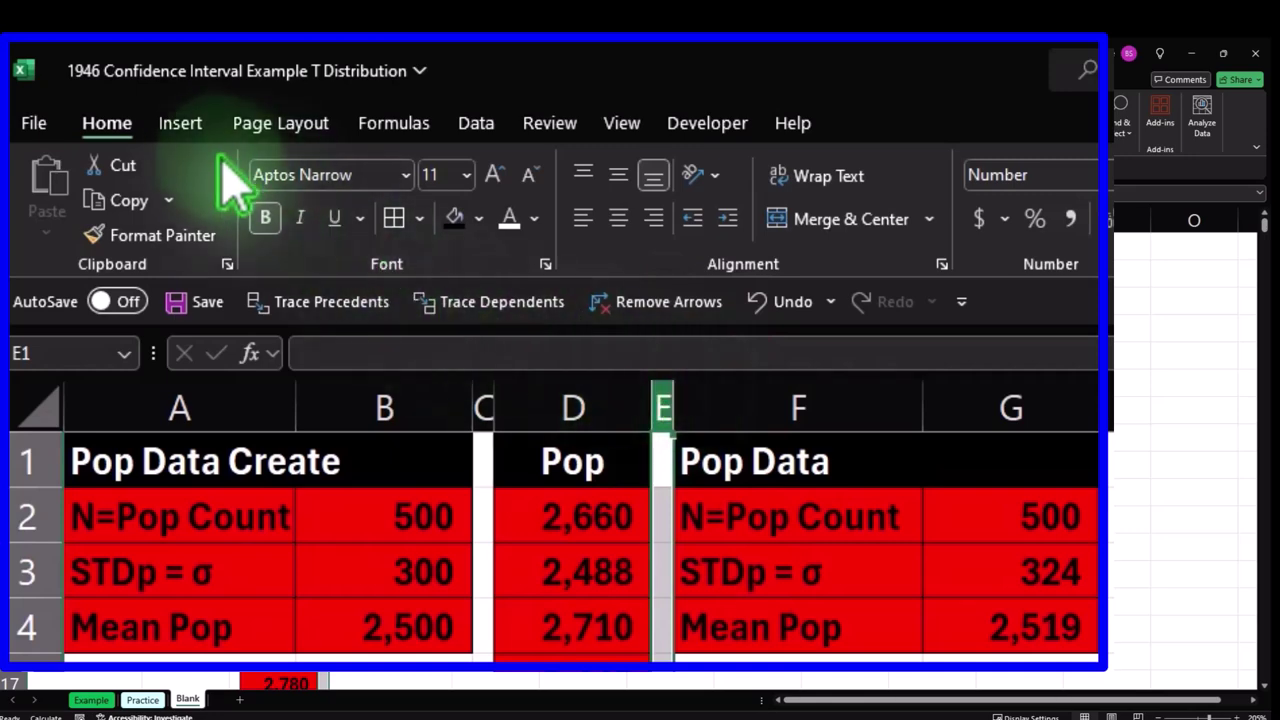
{"action": "left_click", "coordinate": [172, 234]}
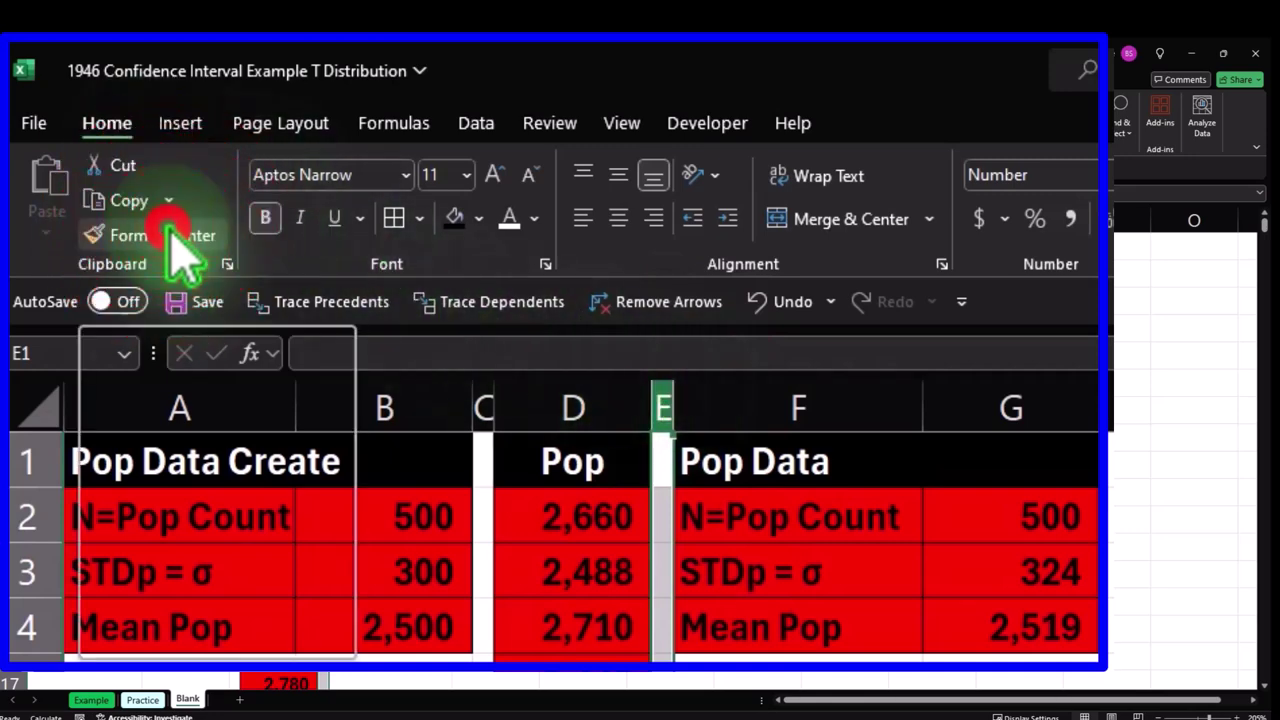
{"action": "left_click", "coordinate": [560, 219]}
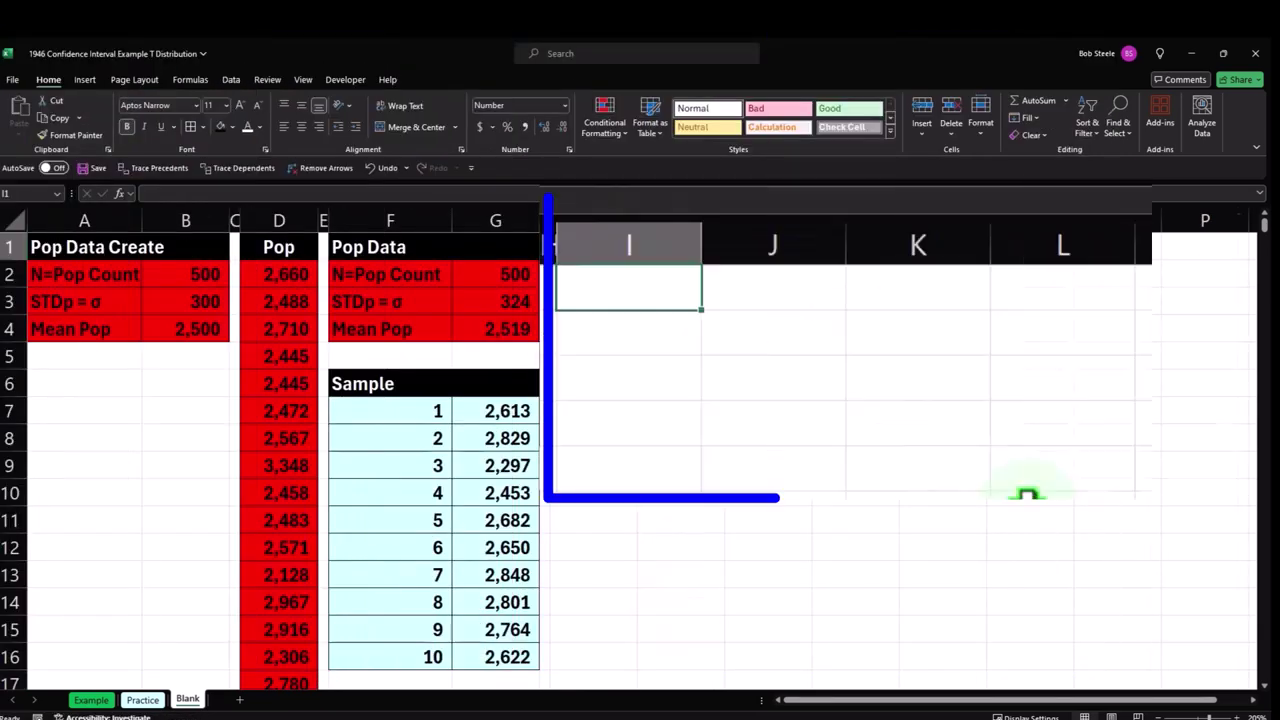
Enter the label "n=Sampel Size" in I1 and widen column I to fit it.
{"action": "type", "text": "n"}
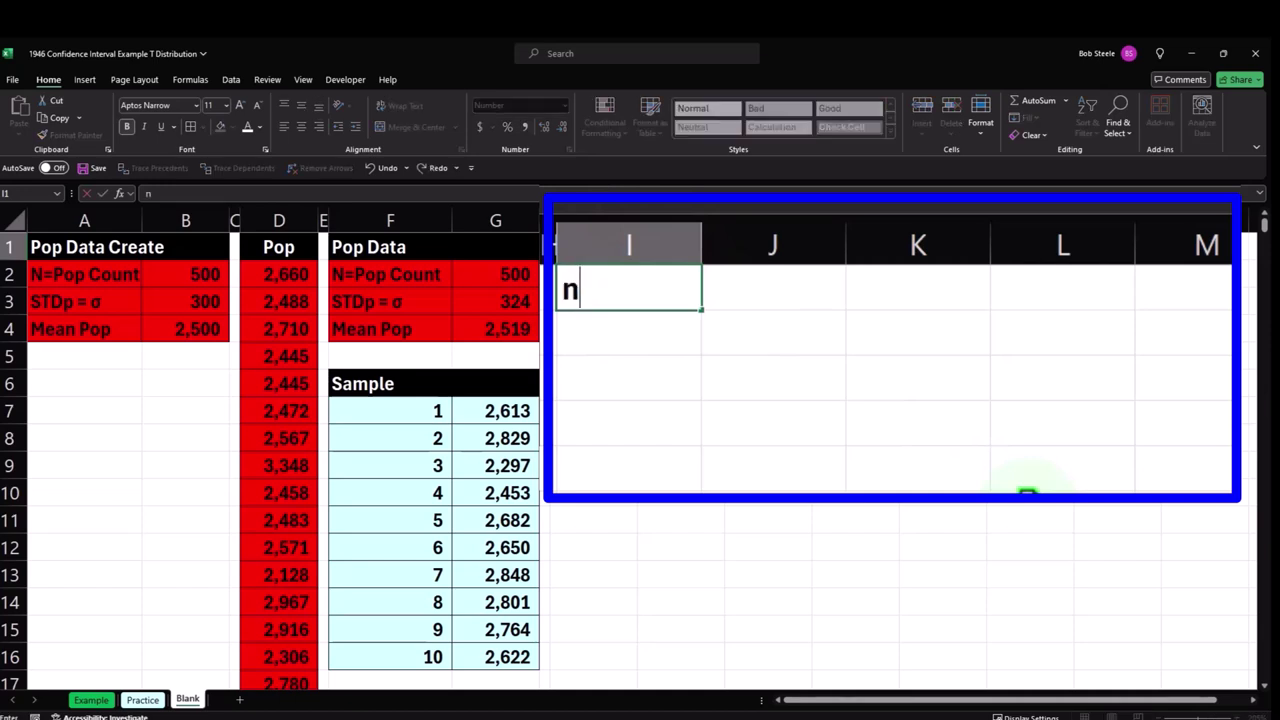
{"action": "type", "text": "=Sampel Size"}
{"action": "key", "text": "Tab"}
{"action": "left_click_drag", "start_coordinate": [701, 237], "coordinate": [808, 244]}
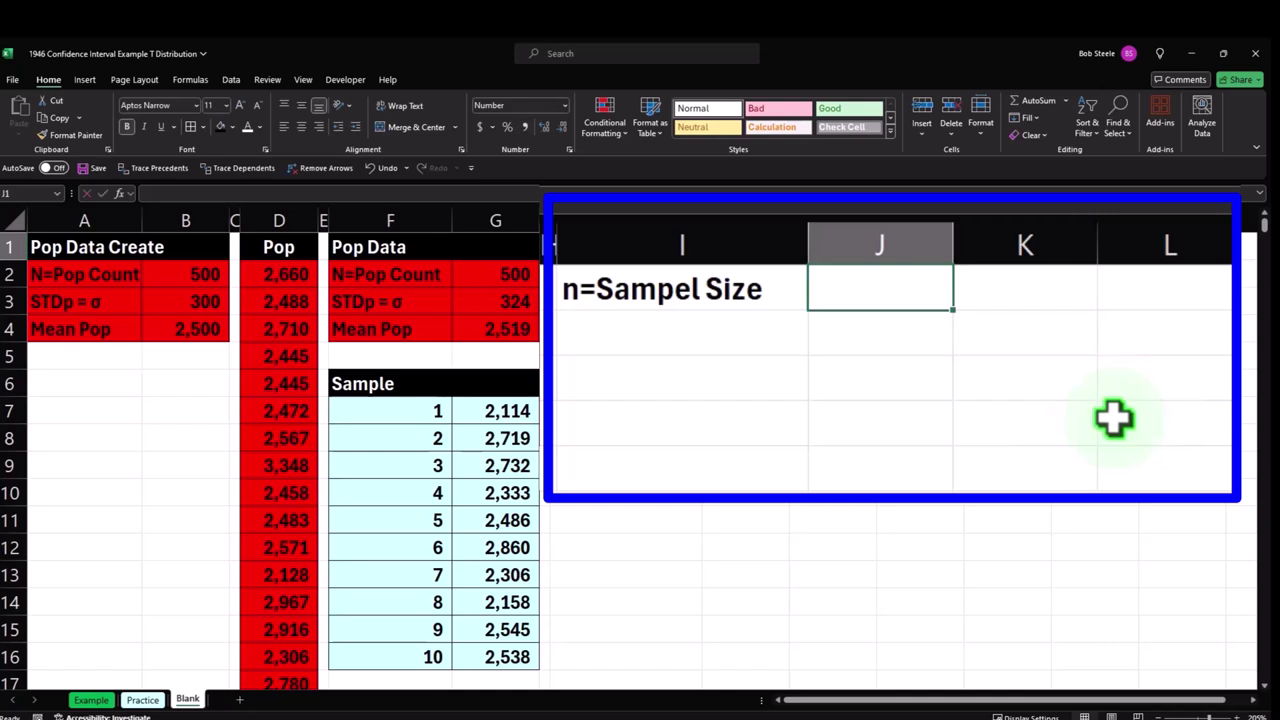
Calculate the sample size in J1 with a COUNT formula over the sample values G7:G16.
{"action": "type", "text": "="}
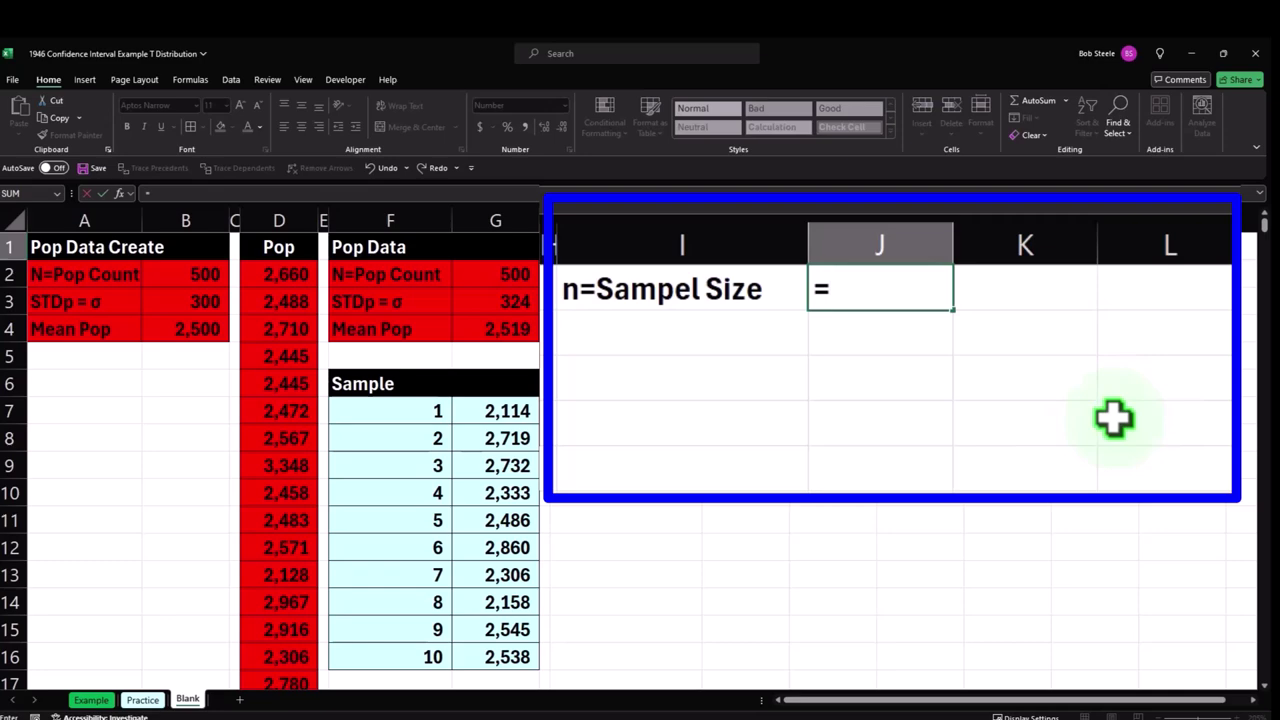
{"action": "type", "text": "count"}
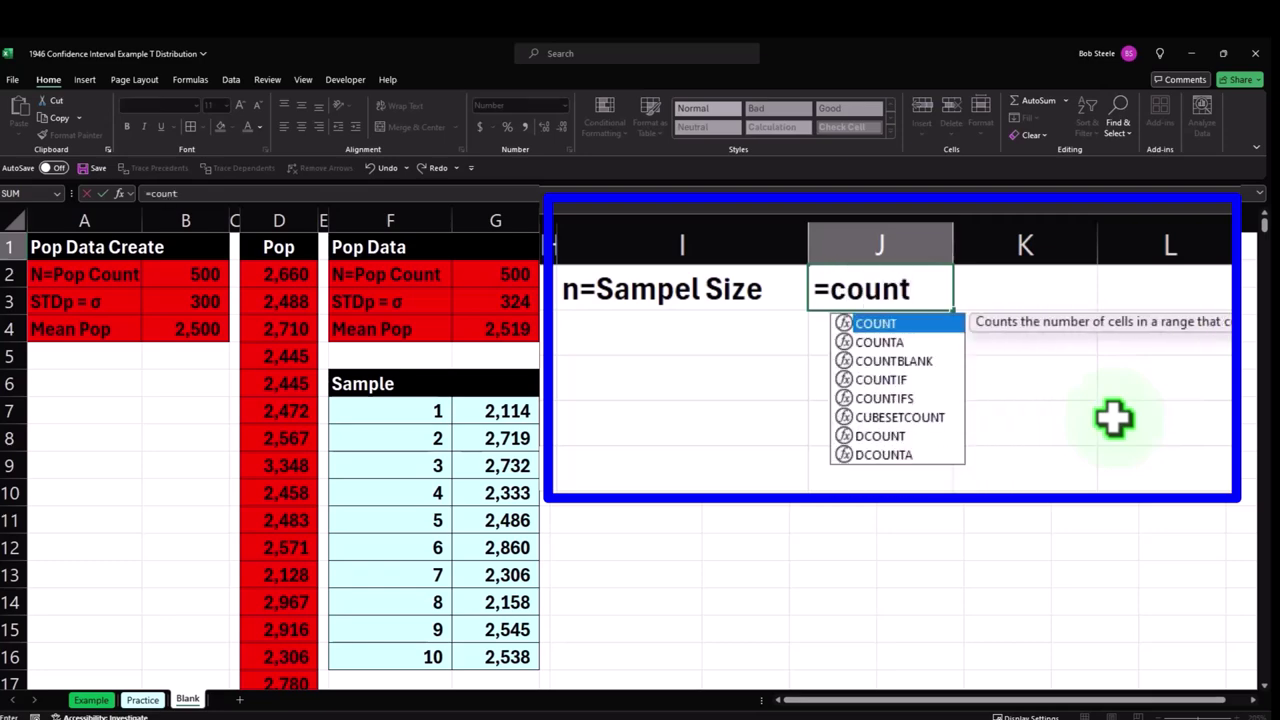
{"action": "key", "text": "Tab"}
{"action": "key", "text": "Left"}
{"action": "key", "text": "Left"}
{"action": "key", "text": "Up"}
{"action": "key", "text": "Down"}
{"action": "key", "text": "Down"}
{"action": "key", "text": "Down"}
{"action": "key", "text": "Down"}
{"action": "key", "text": "Down"}
{"action": "key", "text": "Left"}
{"action": "key", "text": "Down"}
{"action": "key", "text": "ctrl+shift+Down"}
{"action": "key", "text": "Return"}
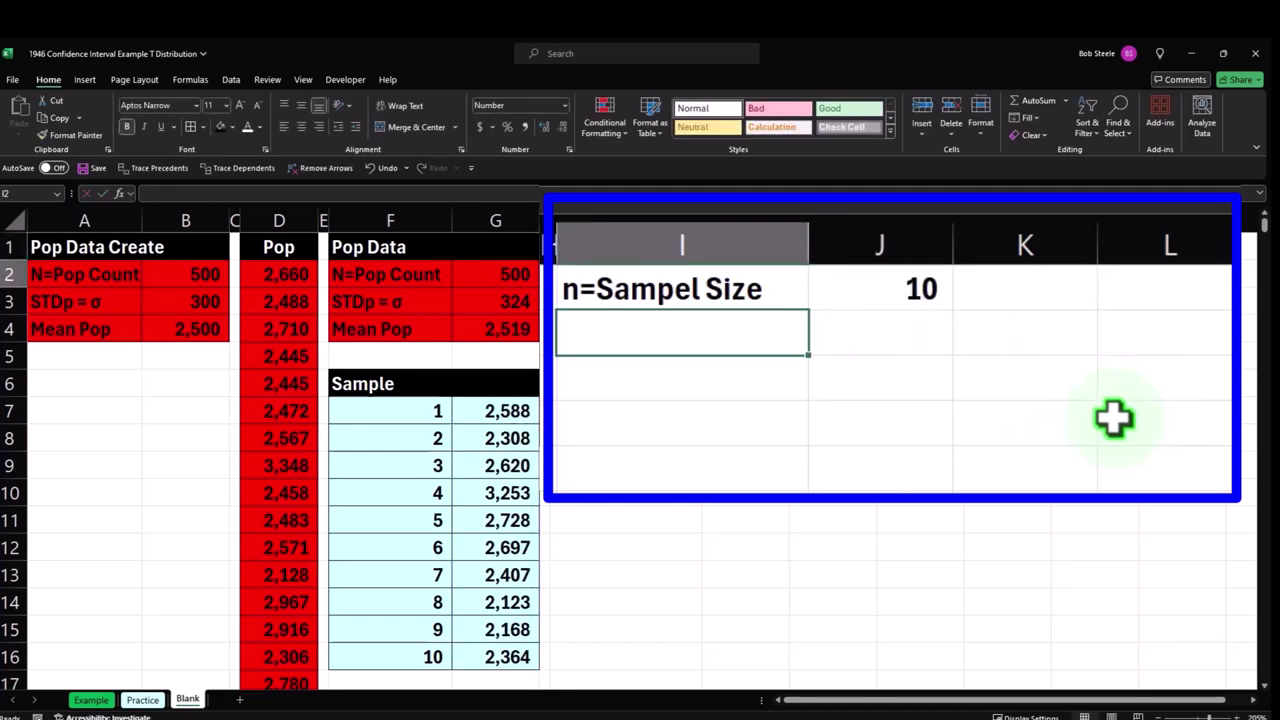
Enter the label "Xbar - mean of sample" in I2 and widen column I to fit it.
{"action": "type", "text": "X"}
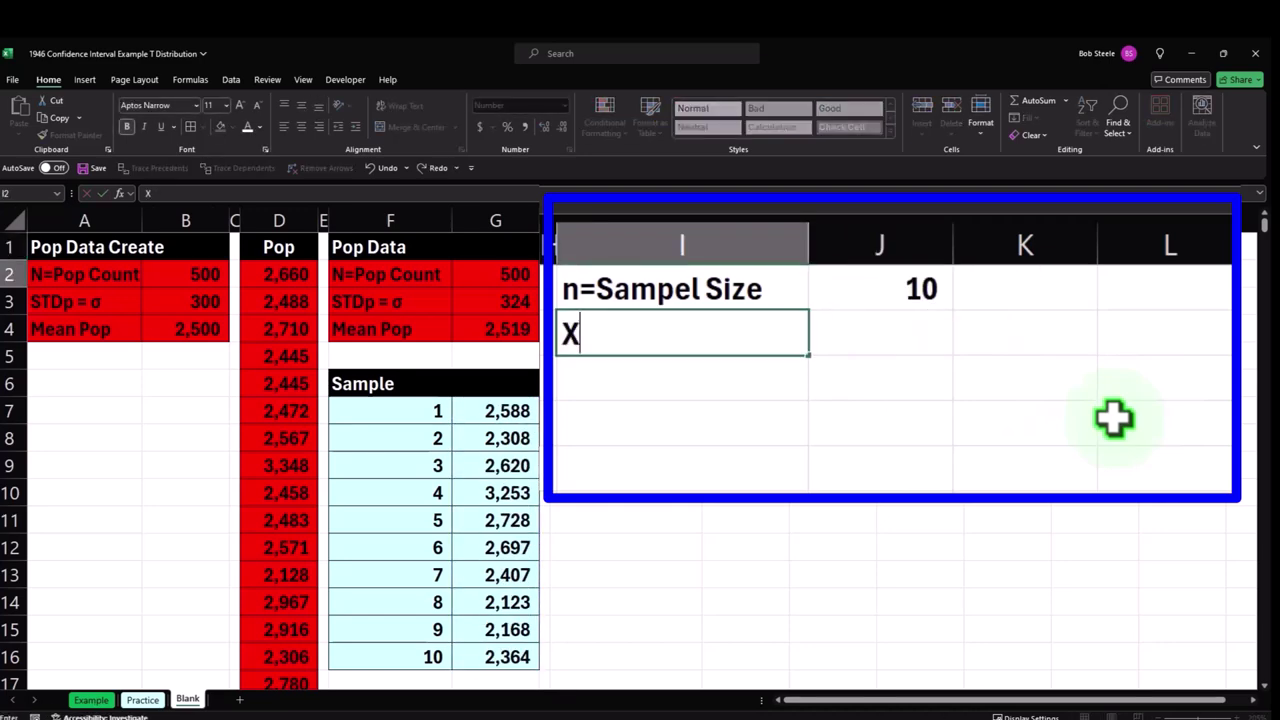
{"action": "type", "text": "bar ="}
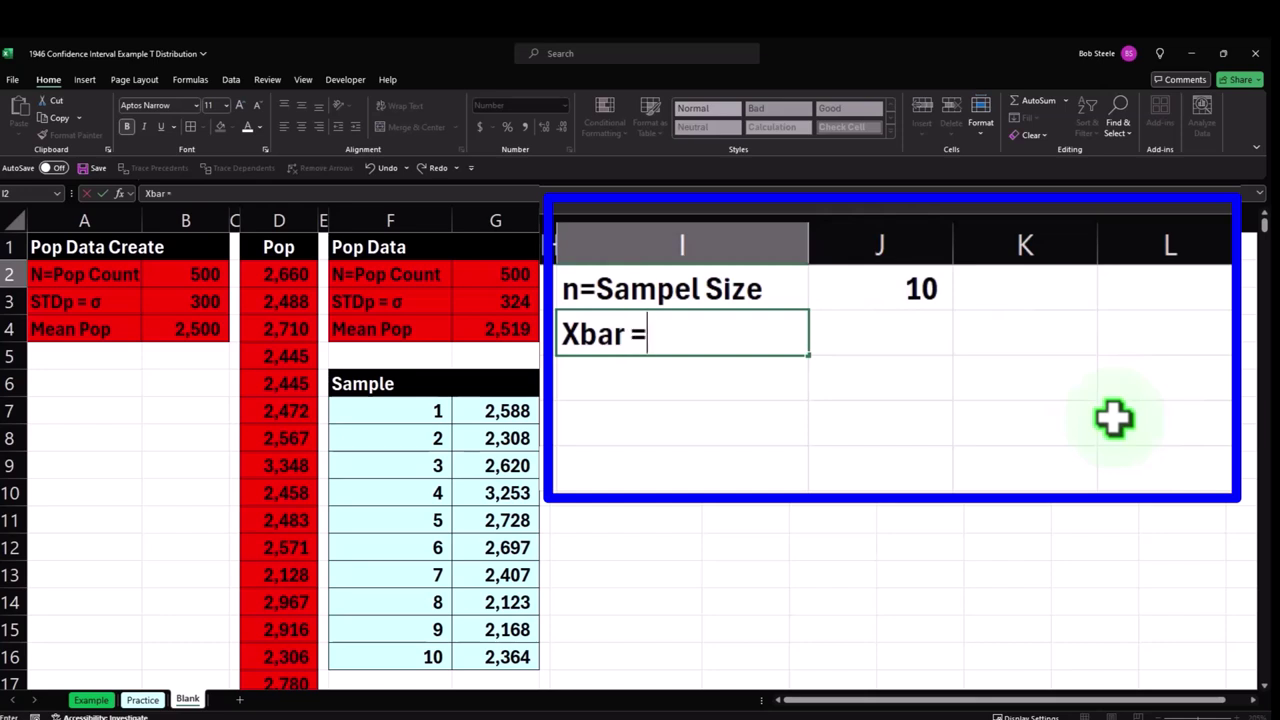
{"action": "key", "text": "BackSpace"}
{"action": "type", "text": "- mean of sample"}
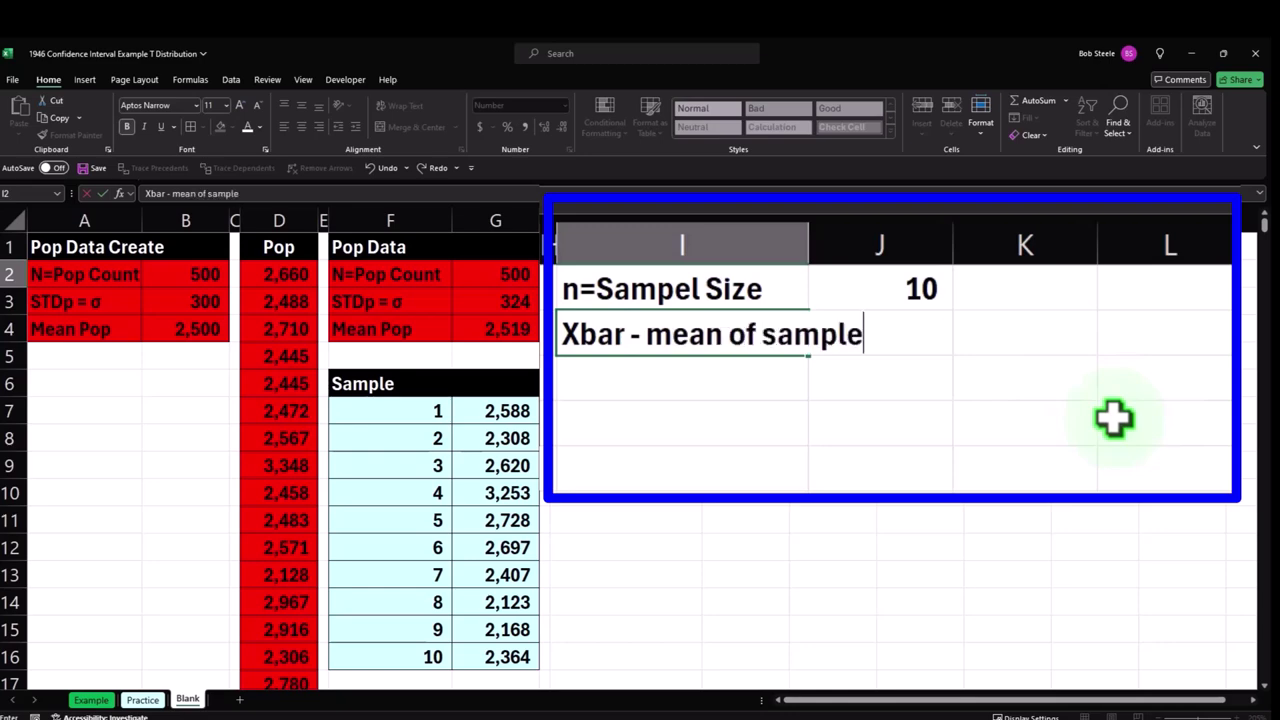
{"action": "key", "text": "Tab"}
{"action": "left_click_drag", "start_coordinate": [808, 240], "coordinate": [876, 237]}
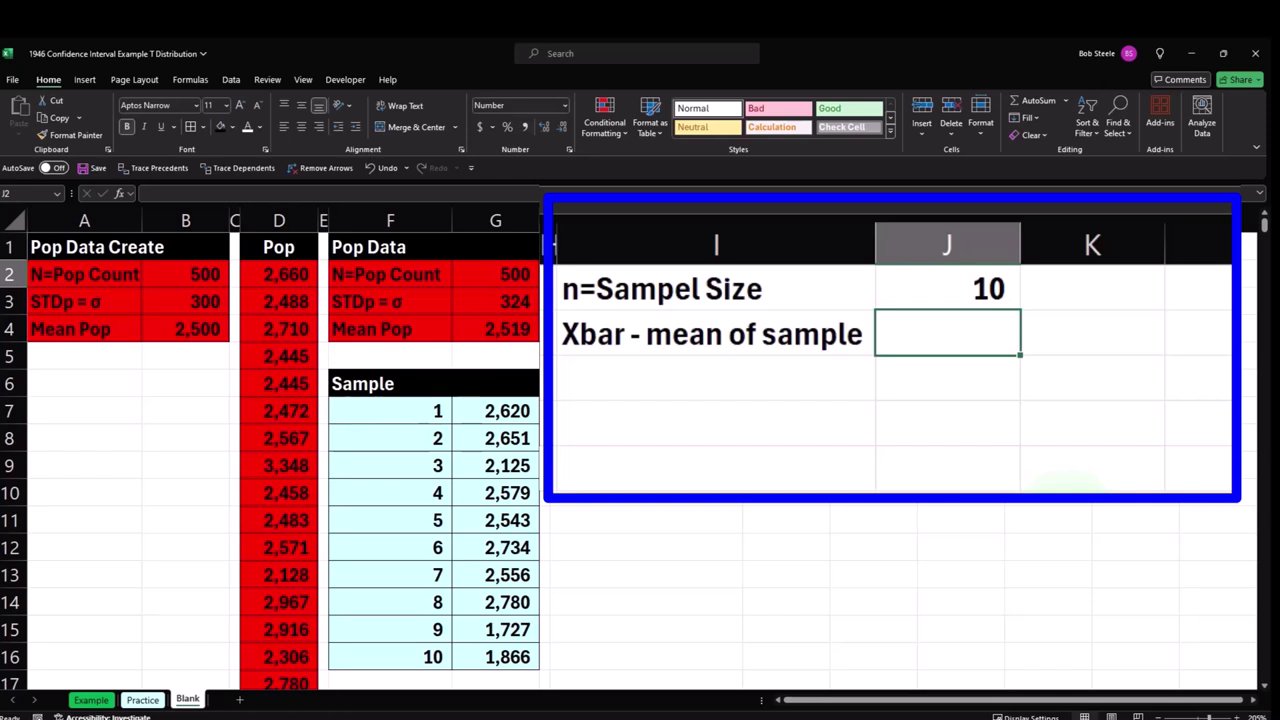
Calculate the sample mean in J2 with the formula =AVERAGE(G7:G16).
{"action": "type", "text": "="}
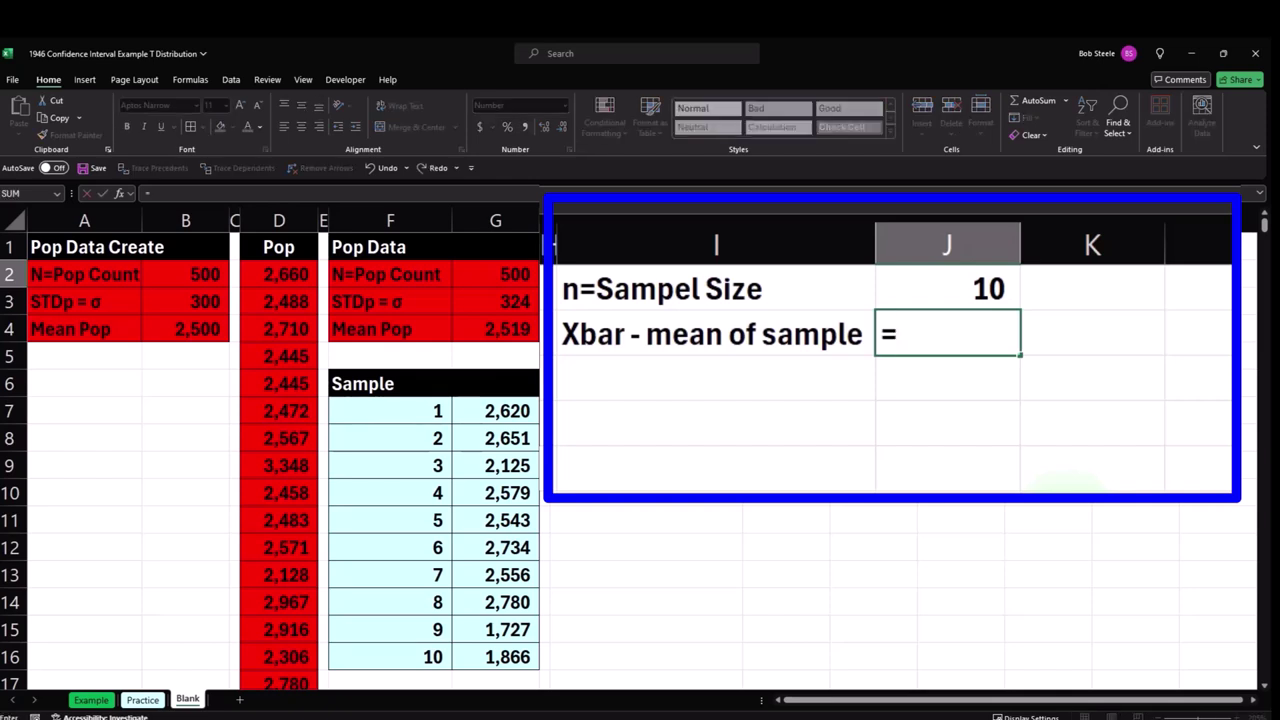
{"action": "type", "text": "aver"}
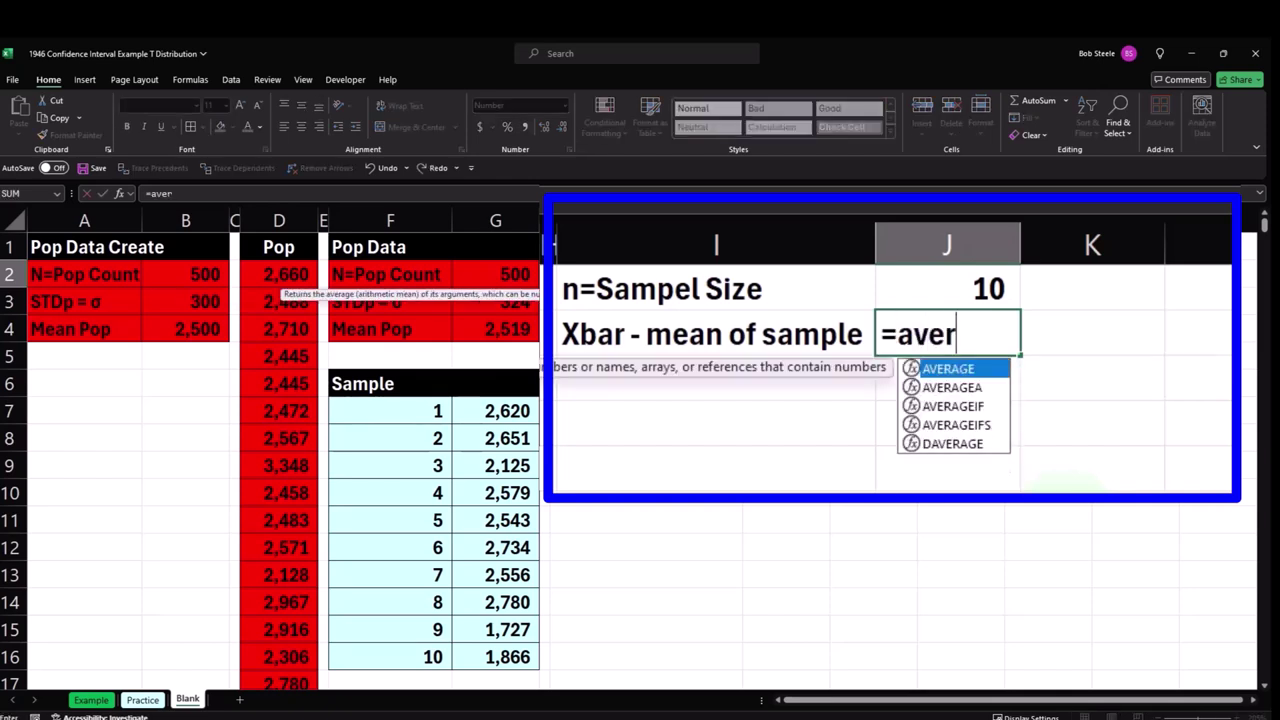
{"action": "key", "text": "Tab"}
{"action": "key", "text": "Down"}
{"action": "key", "text": "Down"}
{"action": "key", "text": "Left"}
{"action": "key", "text": "Left"}
{"action": "key", "text": "Left"}
{"action": "key", "text": "Down"}
{"action": "key", "text": "ctrl+shift+Down"}
{"action": "key", "text": "Return"}
{"action": "left_click", "coordinate": [946, 334]}
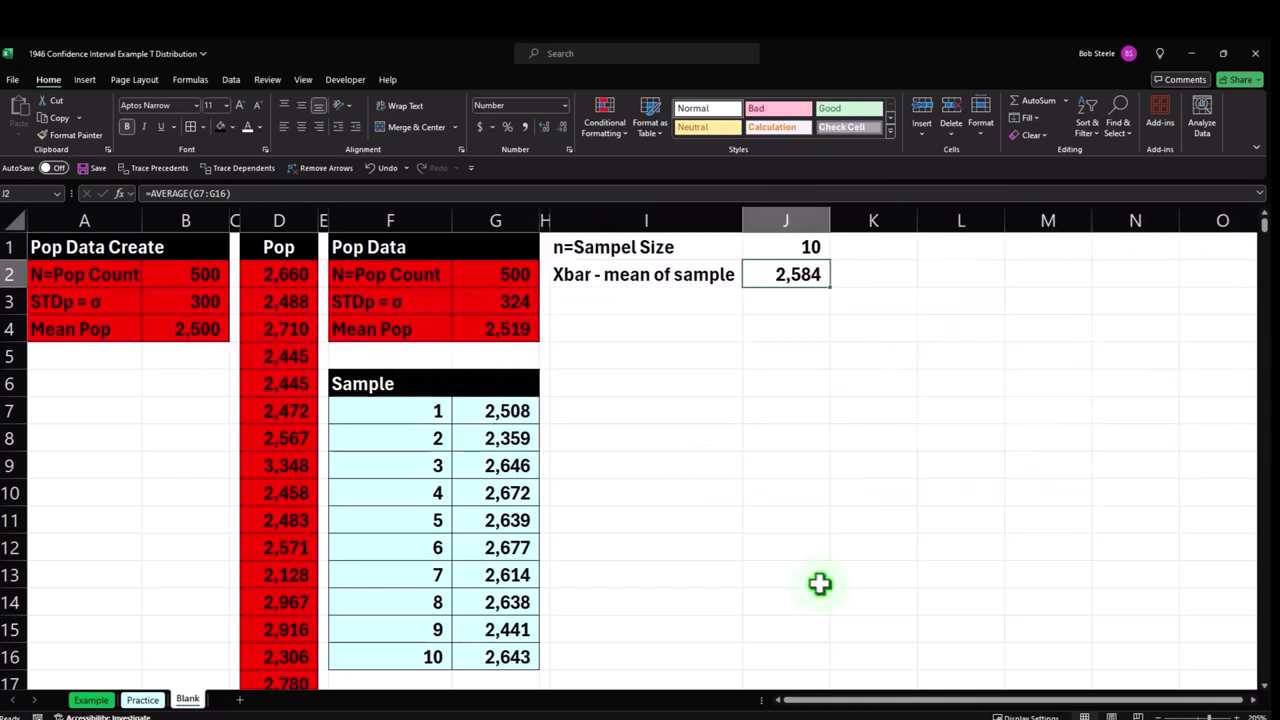
Enter the label "STDs" in I3 beneath the sample mean label.
{"action": "left_click", "coordinate": [1254, 700]}
{"action": "left_click", "coordinate": [1256, 702]}
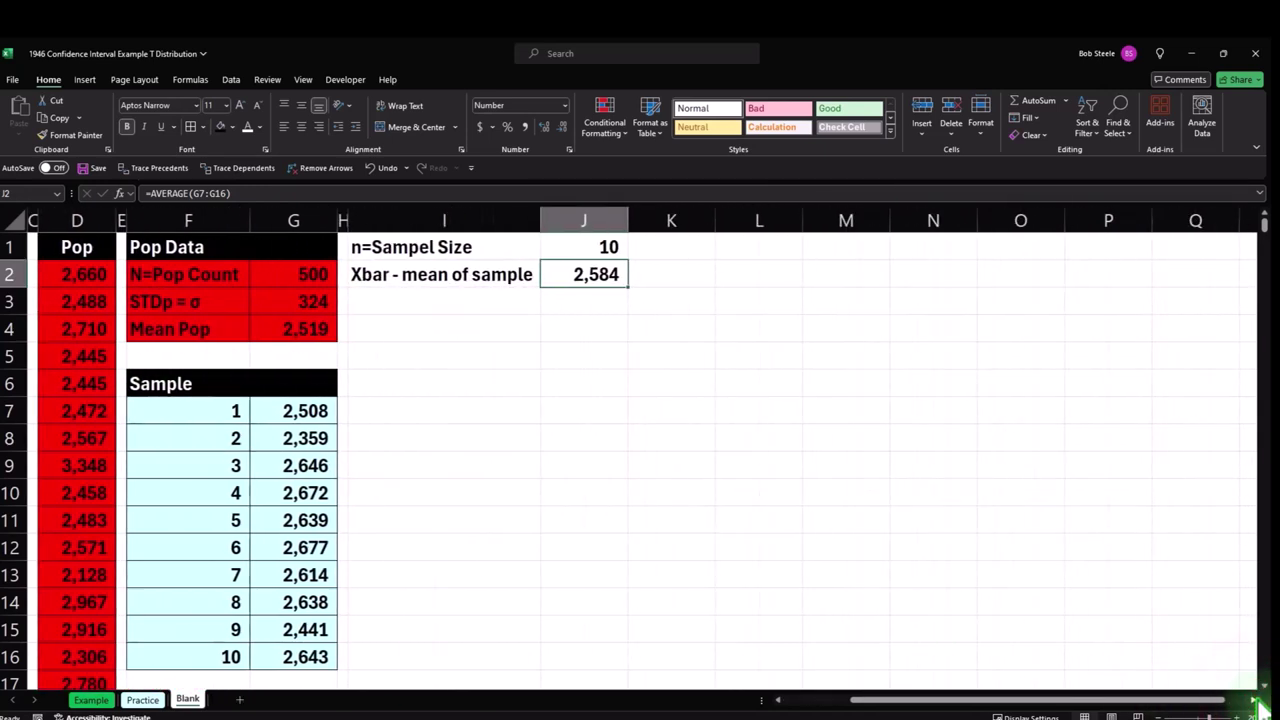
{"action": "left_click", "coordinate": [303, 333]}
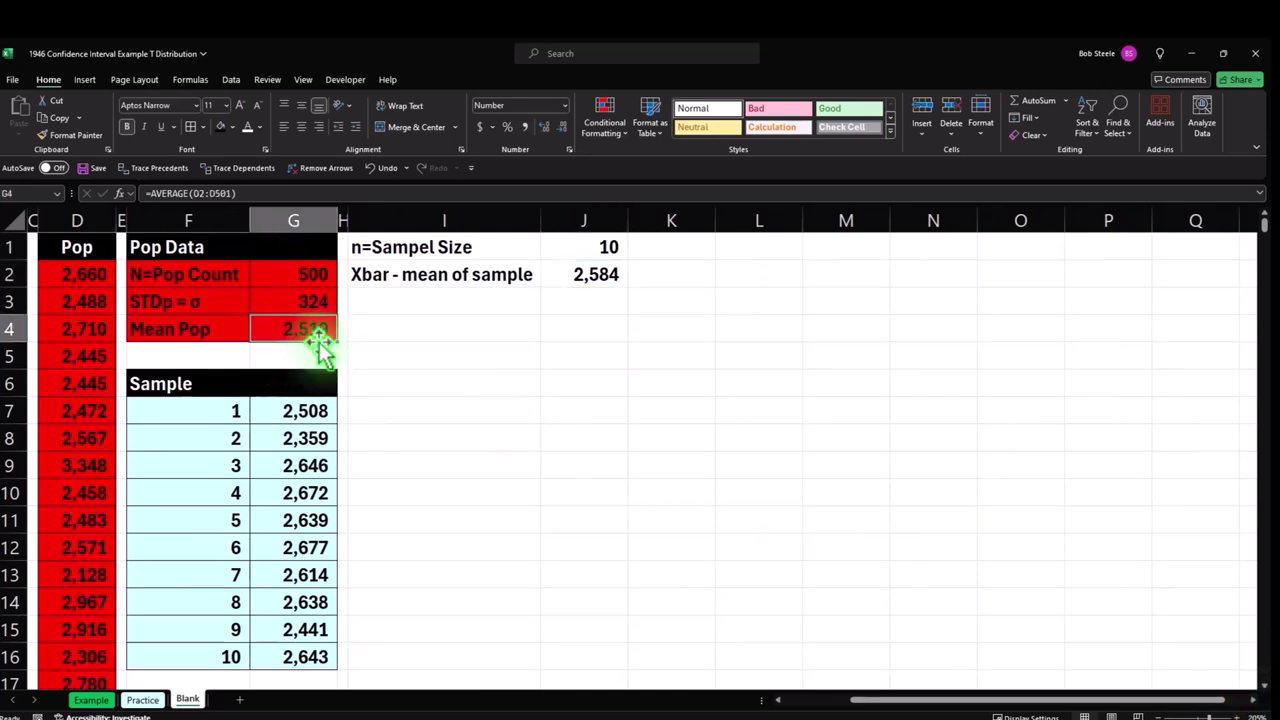
{"action": "left_click", "coordinate": [463, 301]}
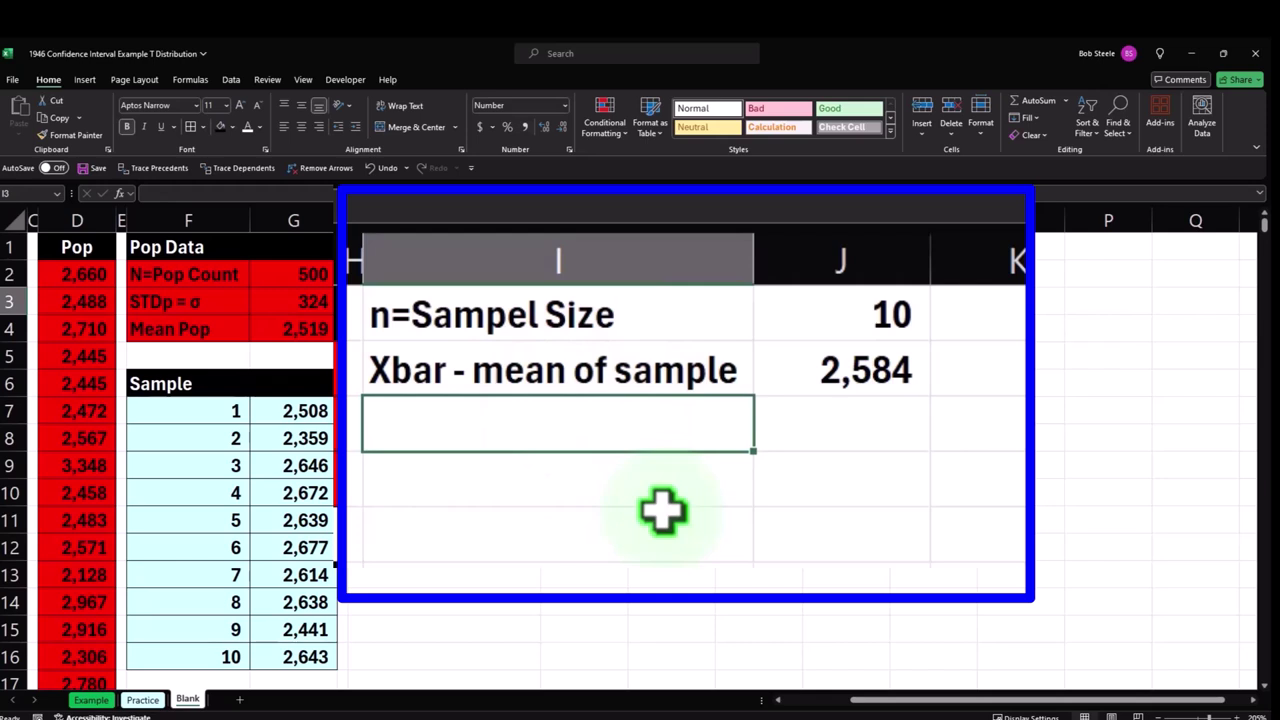
{"action": "type", "text": "STDs"}
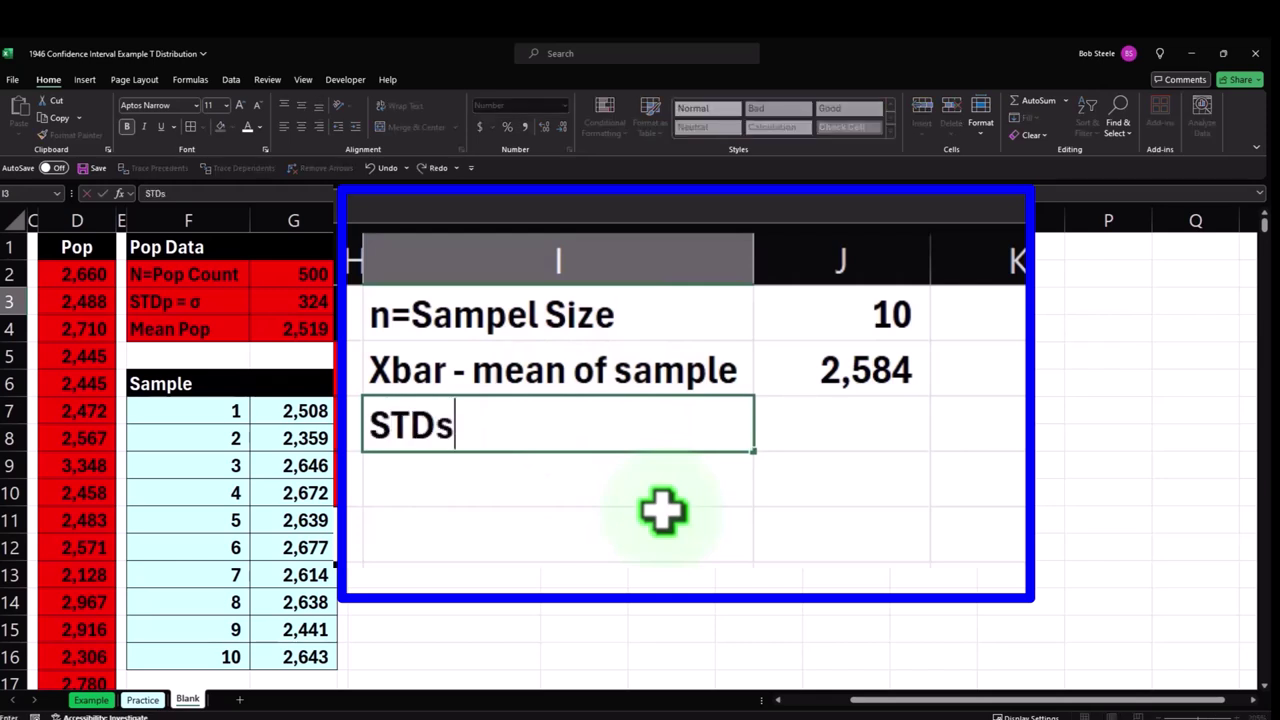
{"action": "key", "text": "Tab"}
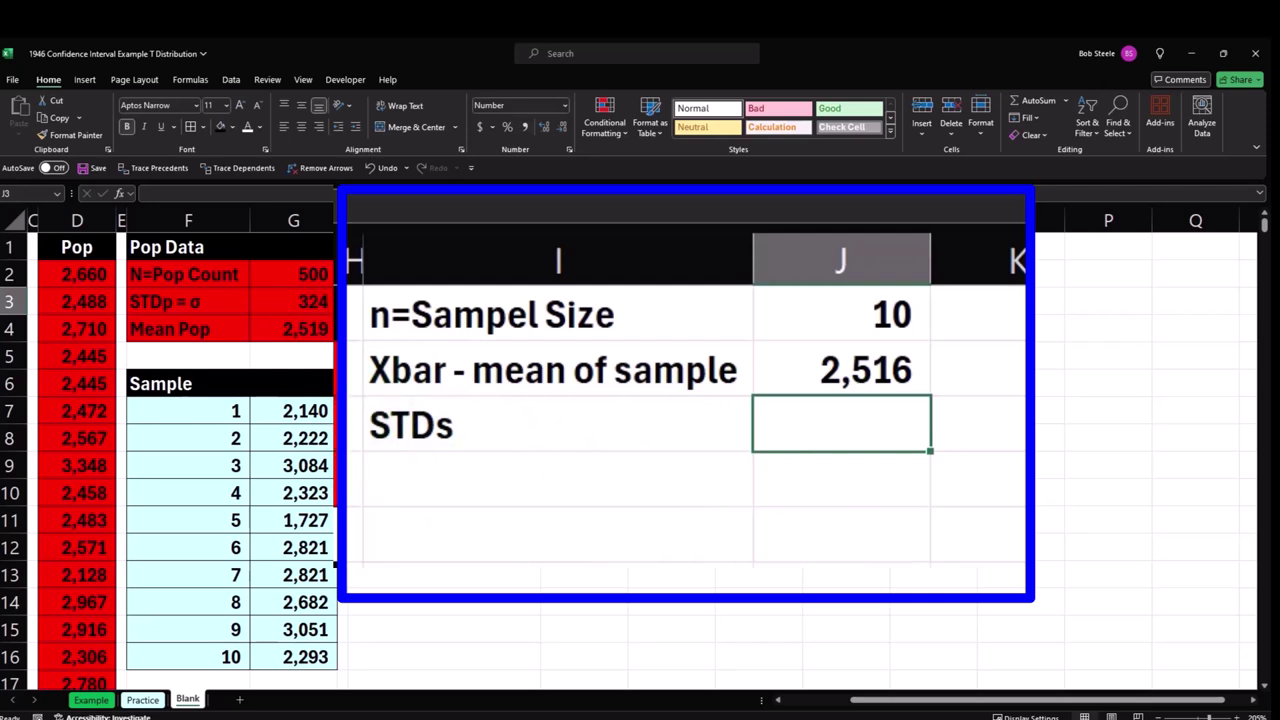
Calculate the sample standard deviation in J3 with the formula =STDEV.S(G7:G16).
{"action": "type", "text": "=std"}
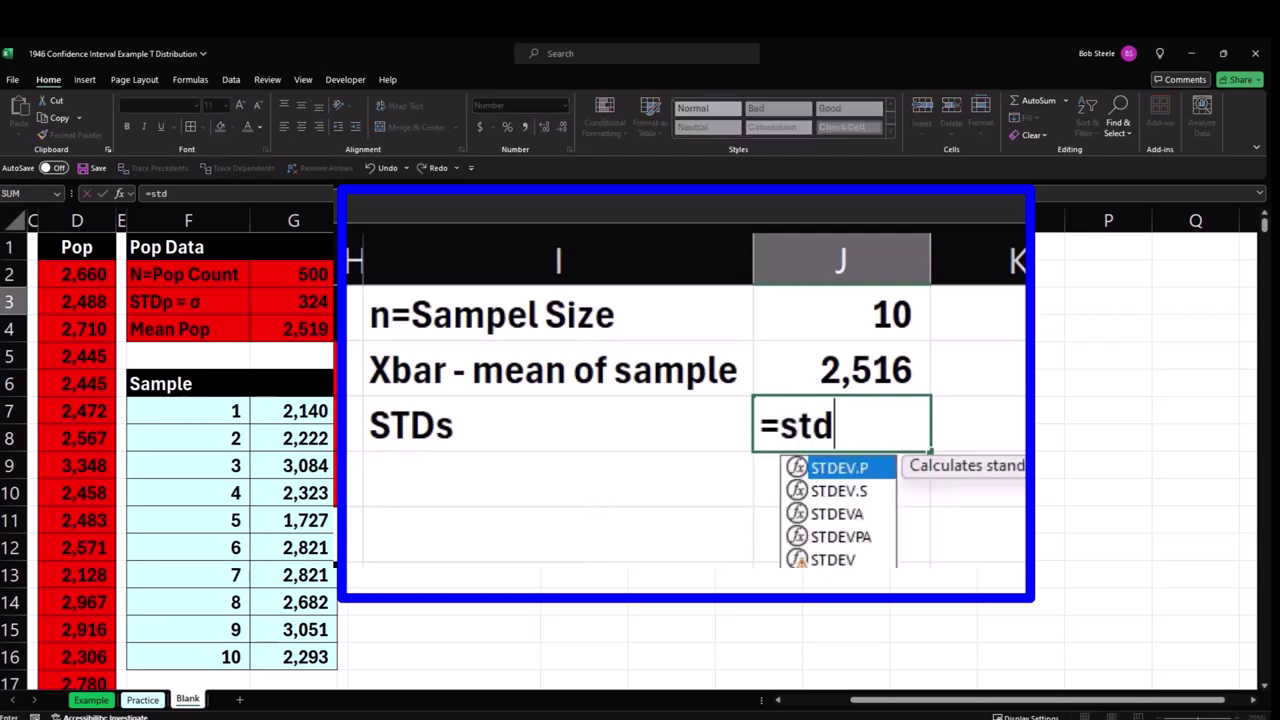
{"action": "key", "text": "Down"}
{"action": "key", "text": "Tab"}
{"action": "key", "text": "Left"}
{"action": "key", "text": "Left"}
{"action": "key", "text": "Down"}
{"action": "key", "text": "Down"}
{"action": "key", "text": "Down"}
{"action": "key", "text": "Down"}
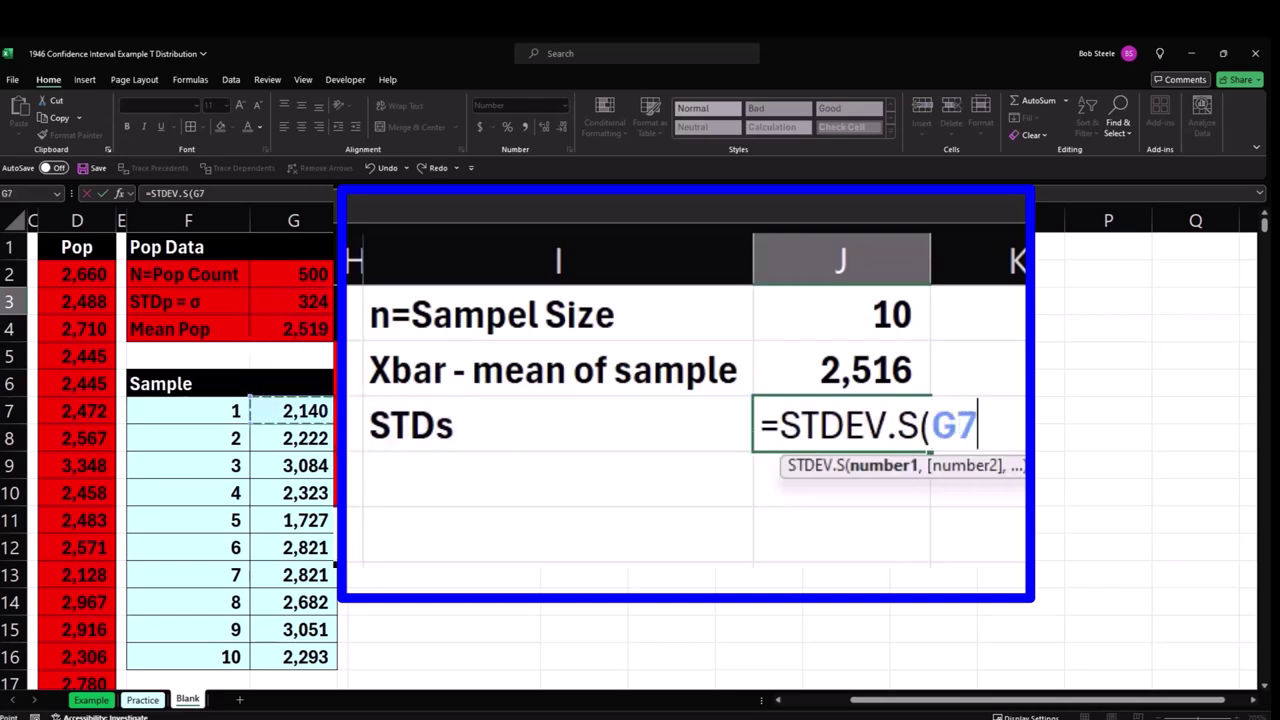
{"action": "key", "text": "ctrl+shift+Down"}
{"action": "key", "text": "Return"}
{"action": "key", "text": "Left"}
Format the sample standard deviation in J3 to show two decimal places.
{"action": "left_click", "coordinate": [841, 424]}
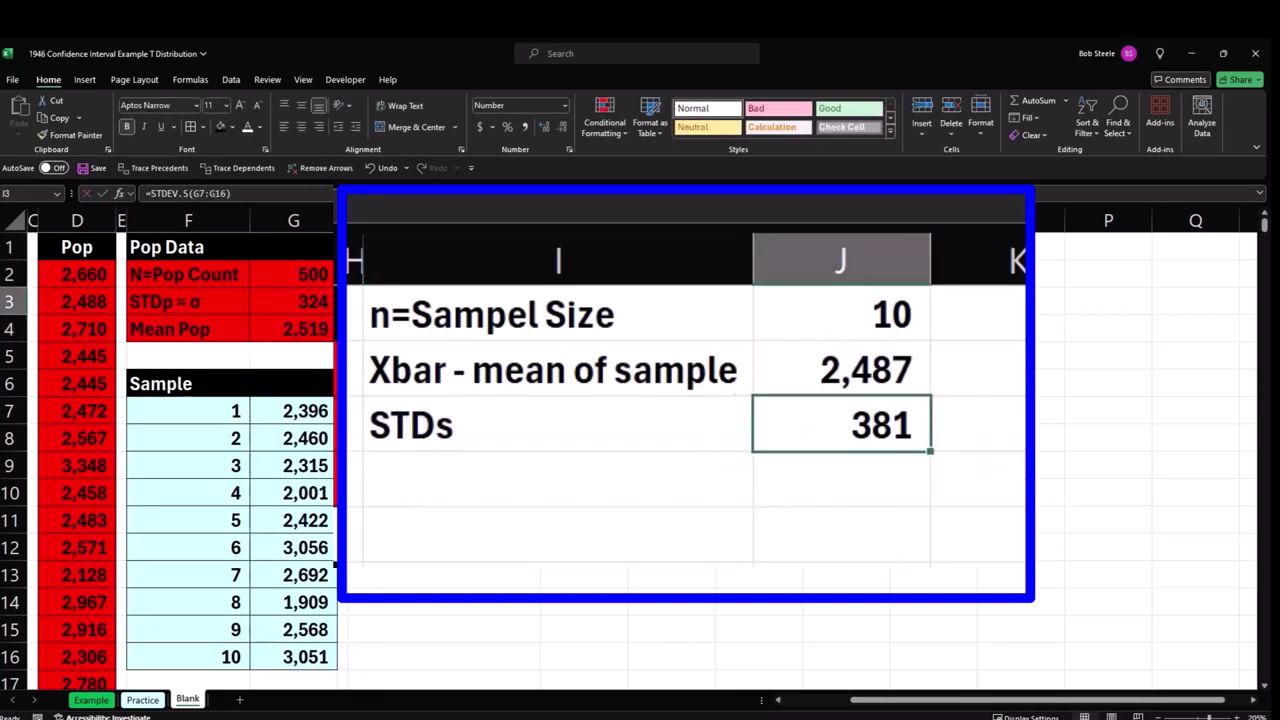
{"action": "left_click", "coordinate": [543, 129]}
{"action": "left_click", "coordinate": [543, 128]}
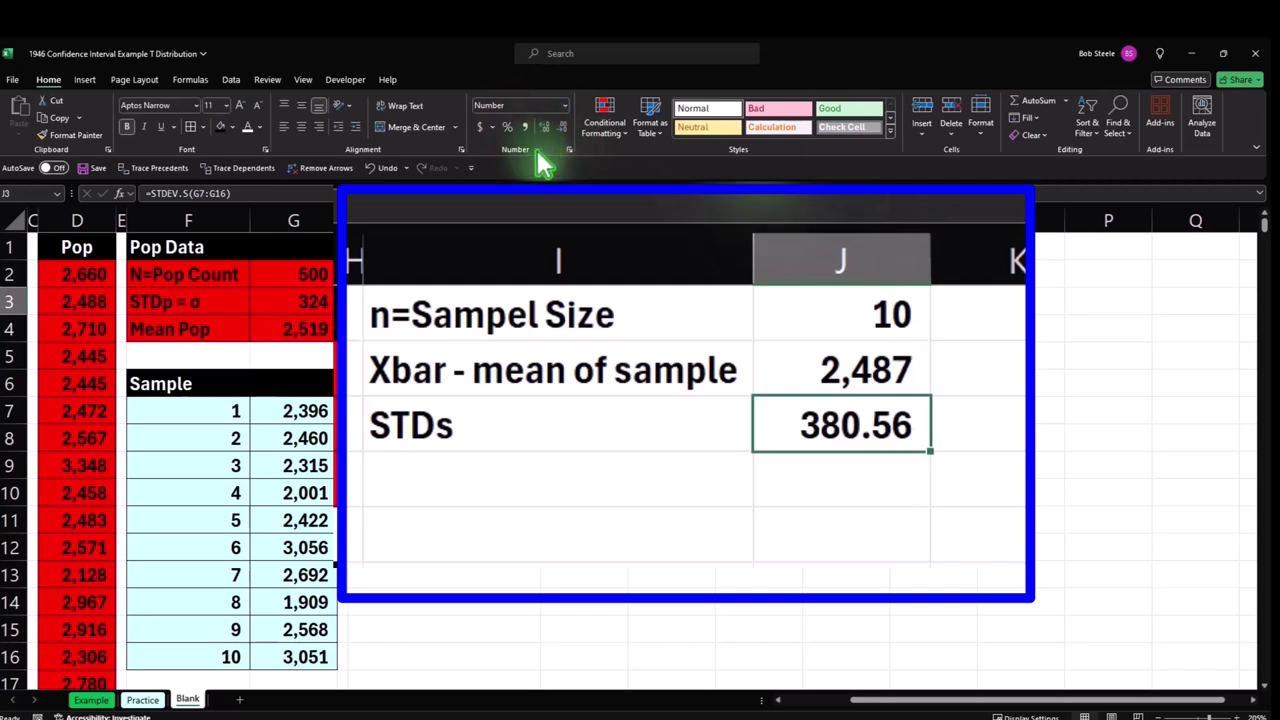
Compare the population standard deviation in G3 with the sample standard deviation in J3, and check the sample size in J1.
{"action": "left_click", "coordinate": [621, 476]}
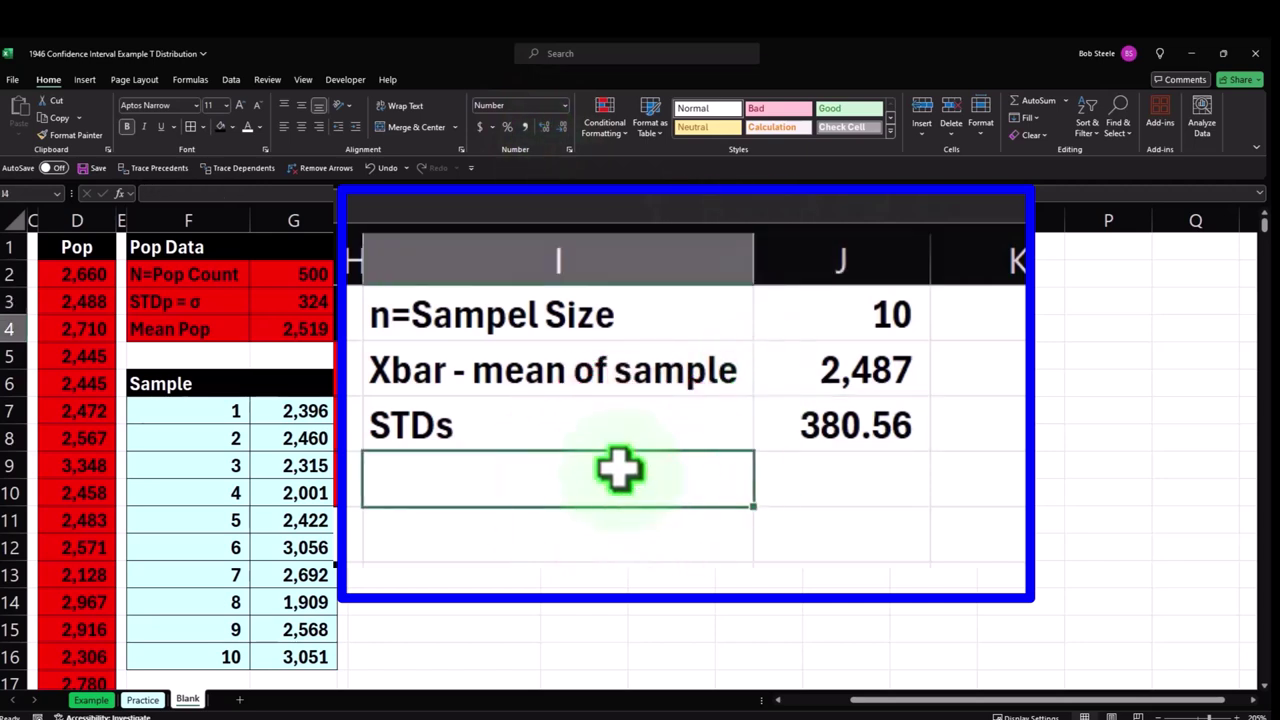
{"action": "left_click", "coordinate": [75, 270]}
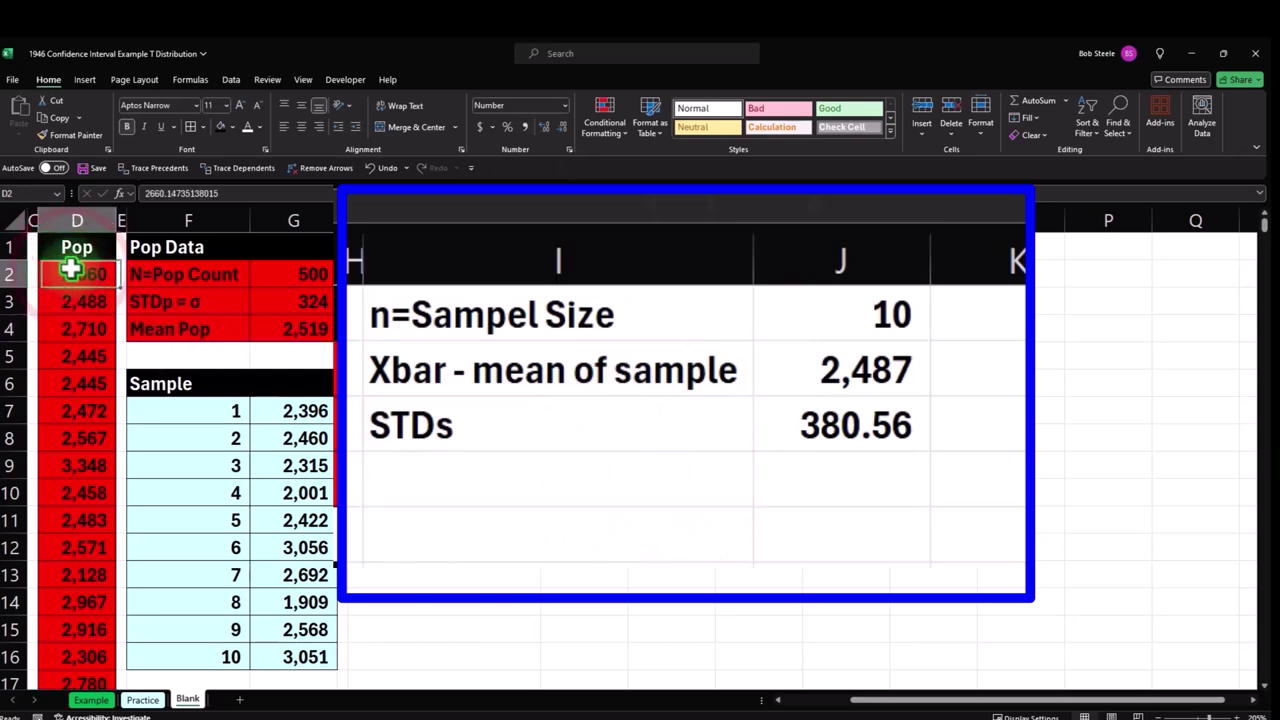
{"action": "left_click", "coordinate": [261, 301]}
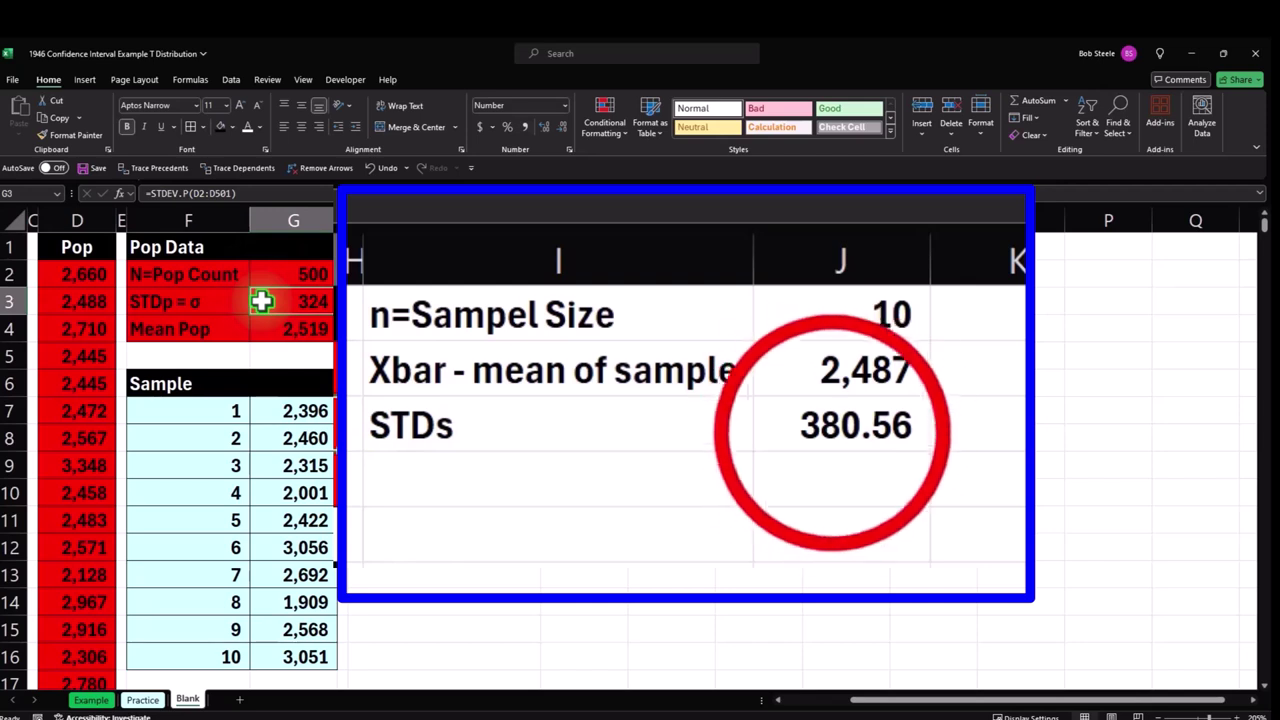
{"action": "left_click", "coordinate": [830, 428]}
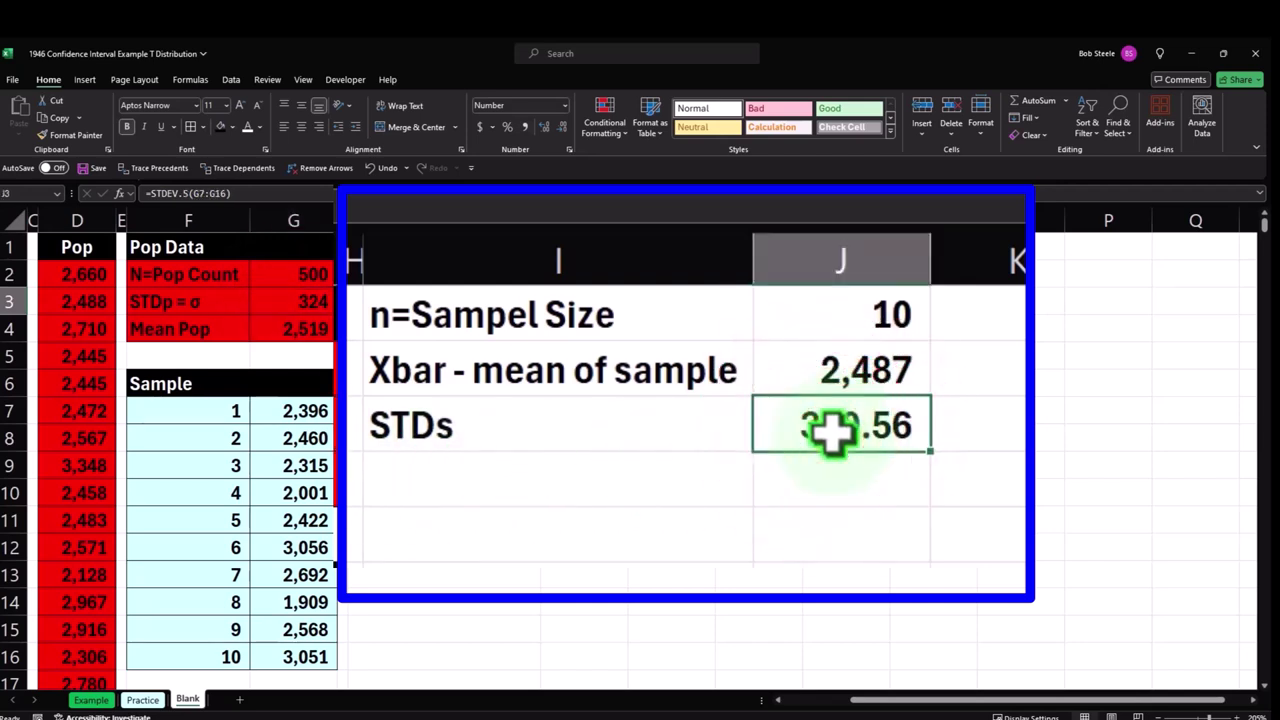
{"action": "left_click", "coordinate": [291, 301]}
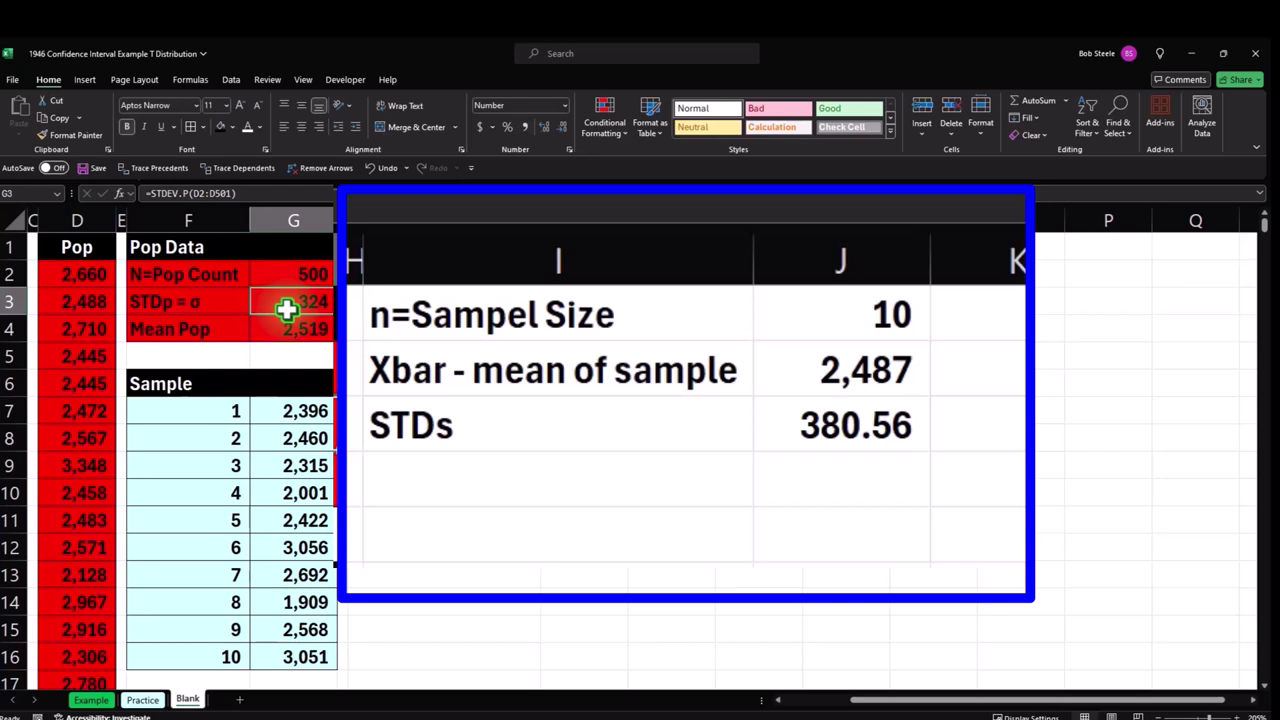
{"action": "left_click", "coordinate": [770, 311]}
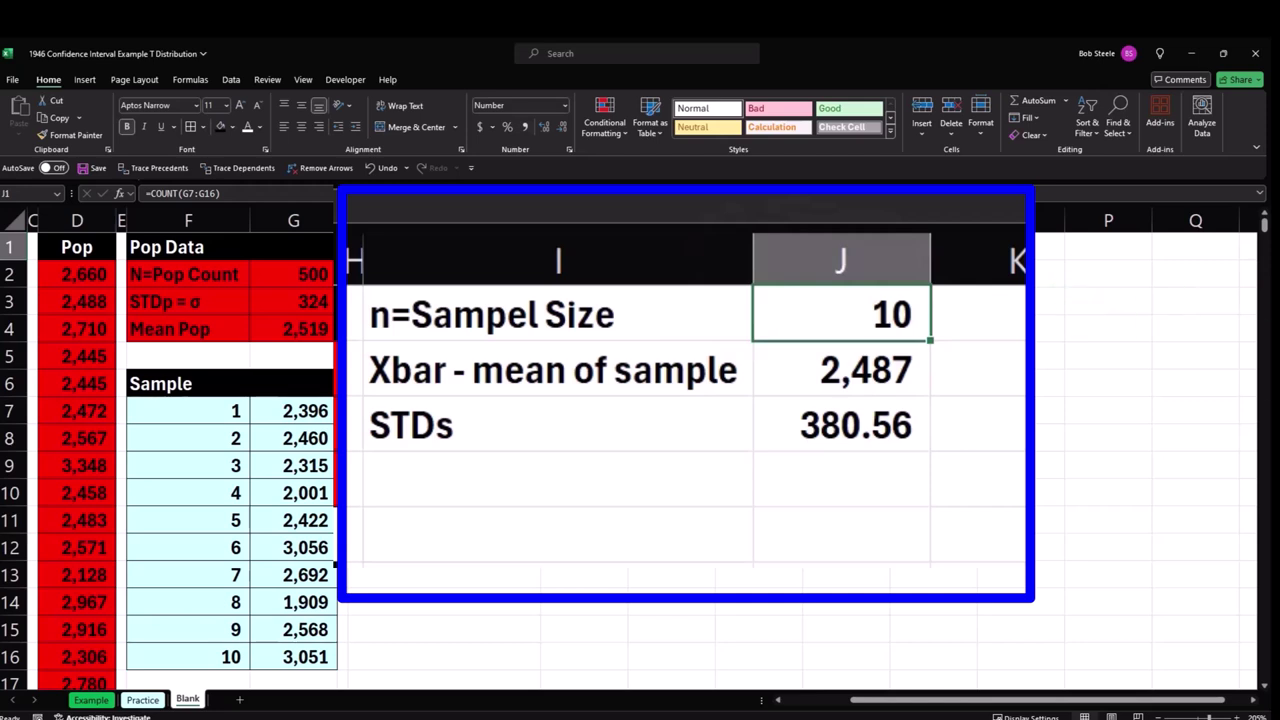
Enter the label "# of samples" in I4 and the value 1 in J4.
{"action": "left_click", "coordinate": [606, 486]}
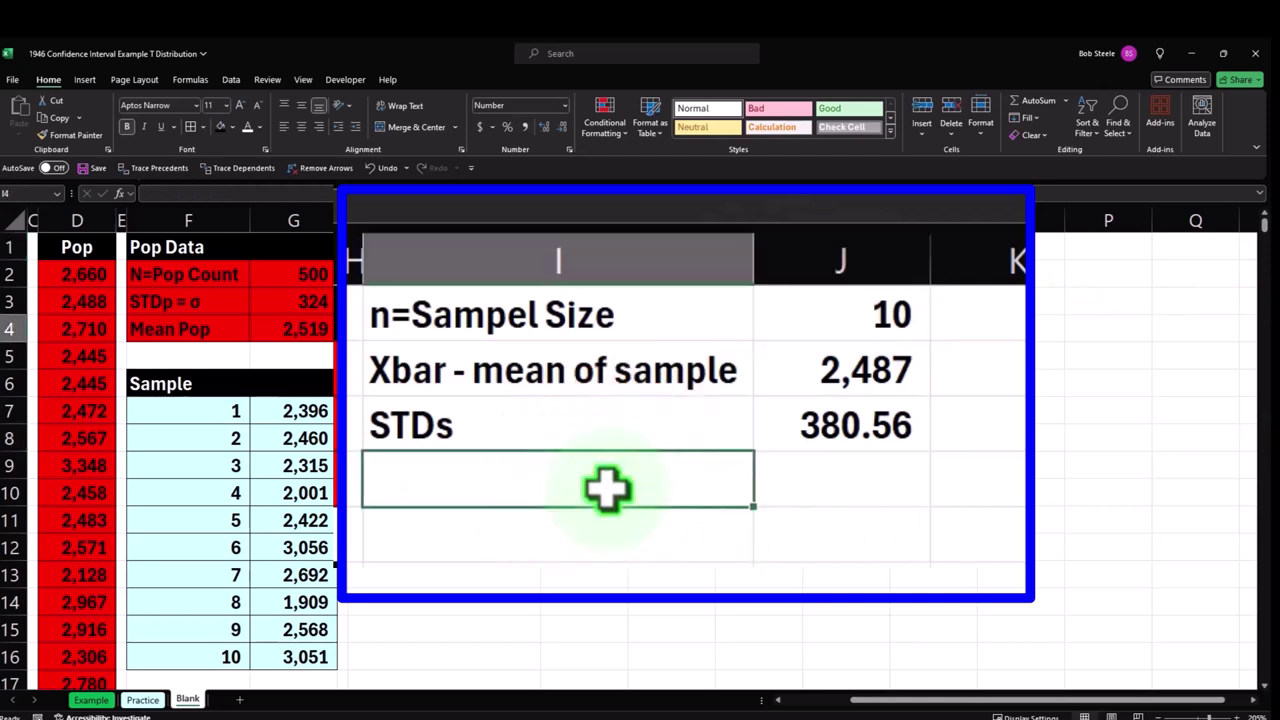
{"action": "type", "text": "# o"}
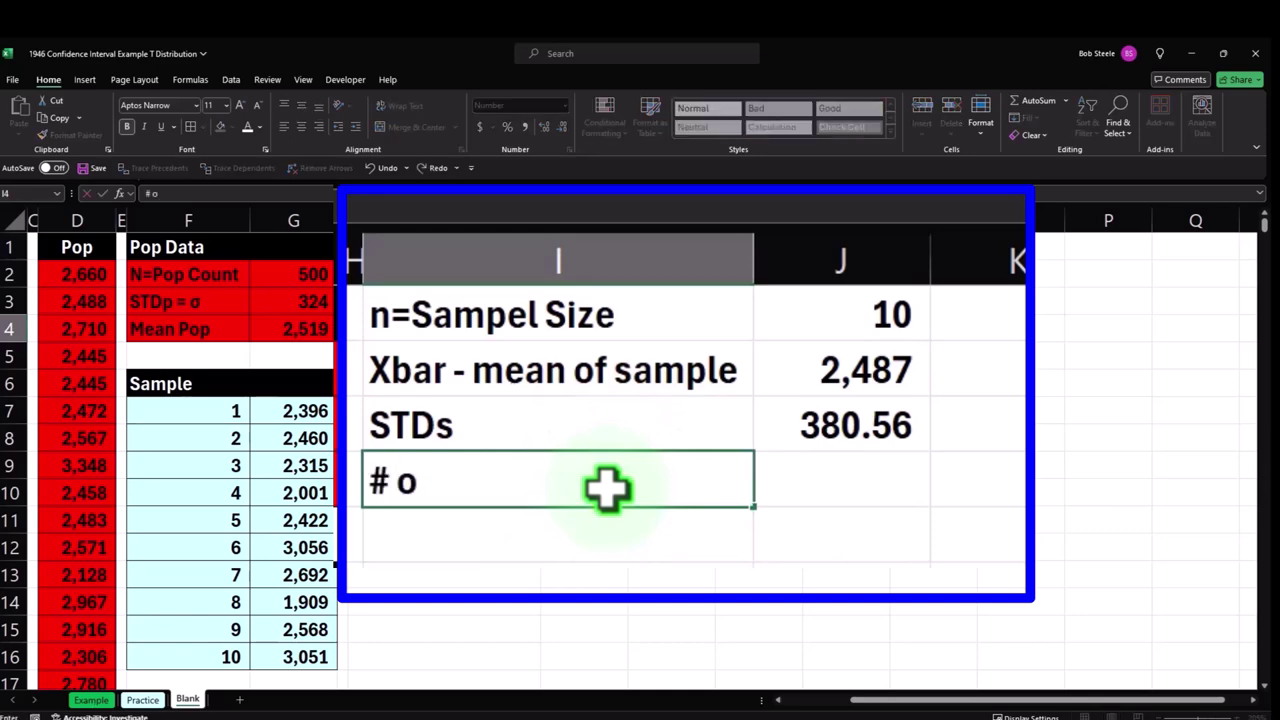
{"action": "type", "text": "f samples"}
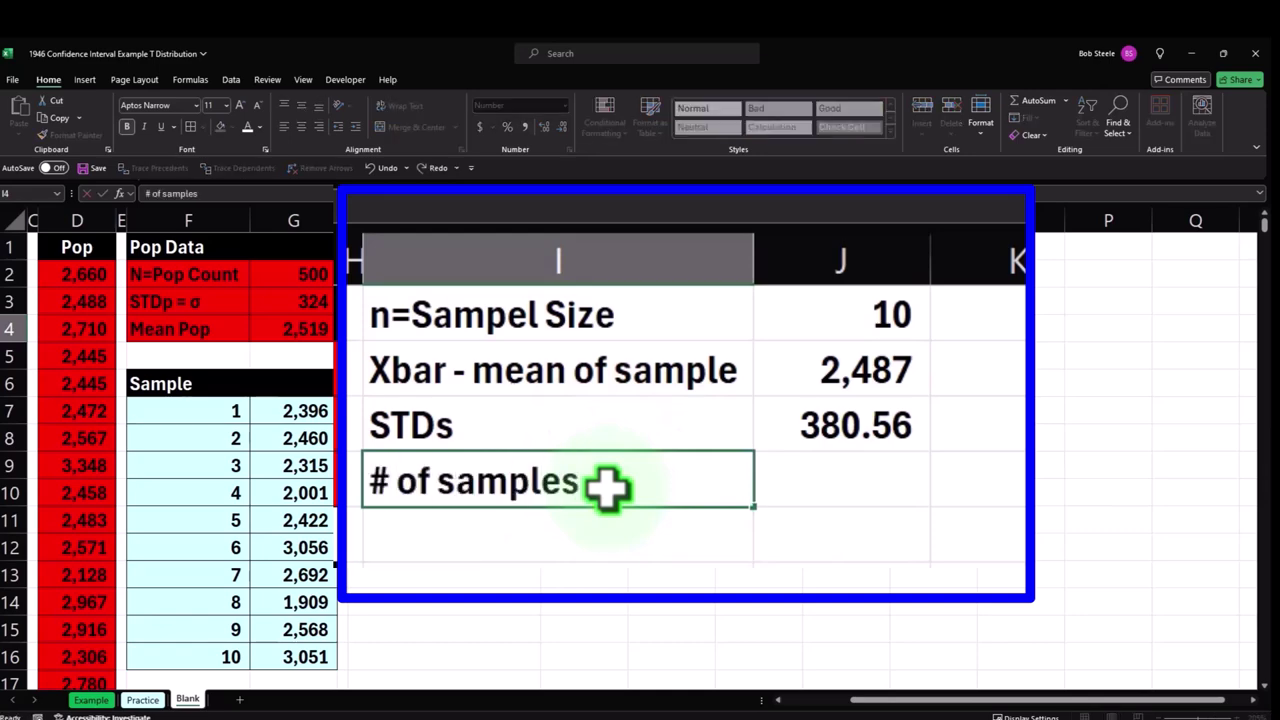
{"action": "key", "text": "Tab"}
{"action": "type", "text": "1"}
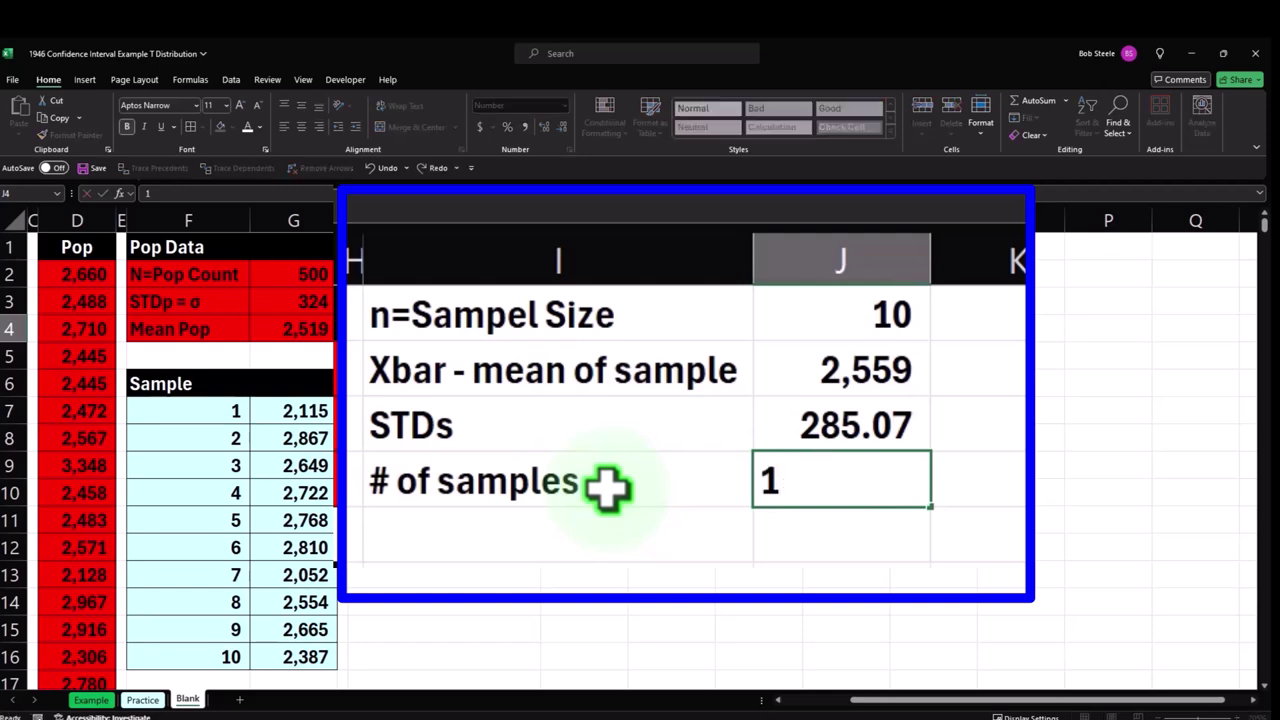
{"action": "key", "text": "Return"}
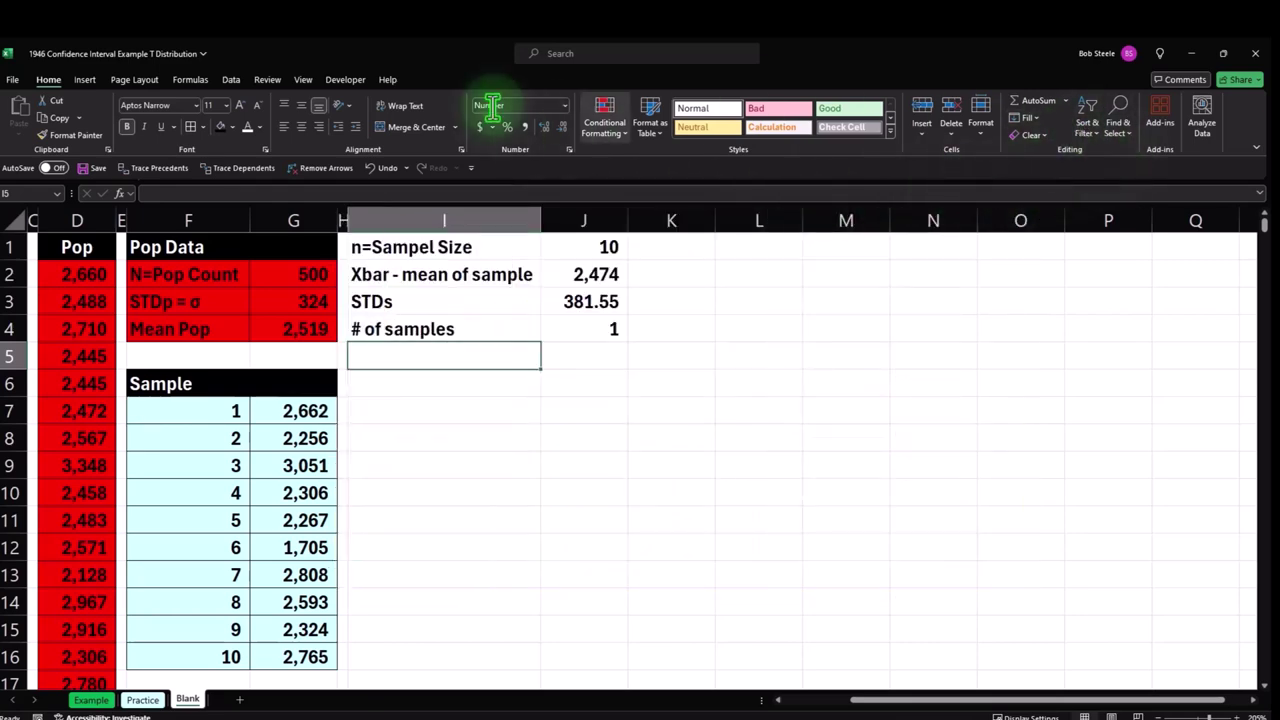
Insert the Greek small letter sigma symbol (σ) in I5.
{"action": "left_click", "coordinate": [86, 82]}
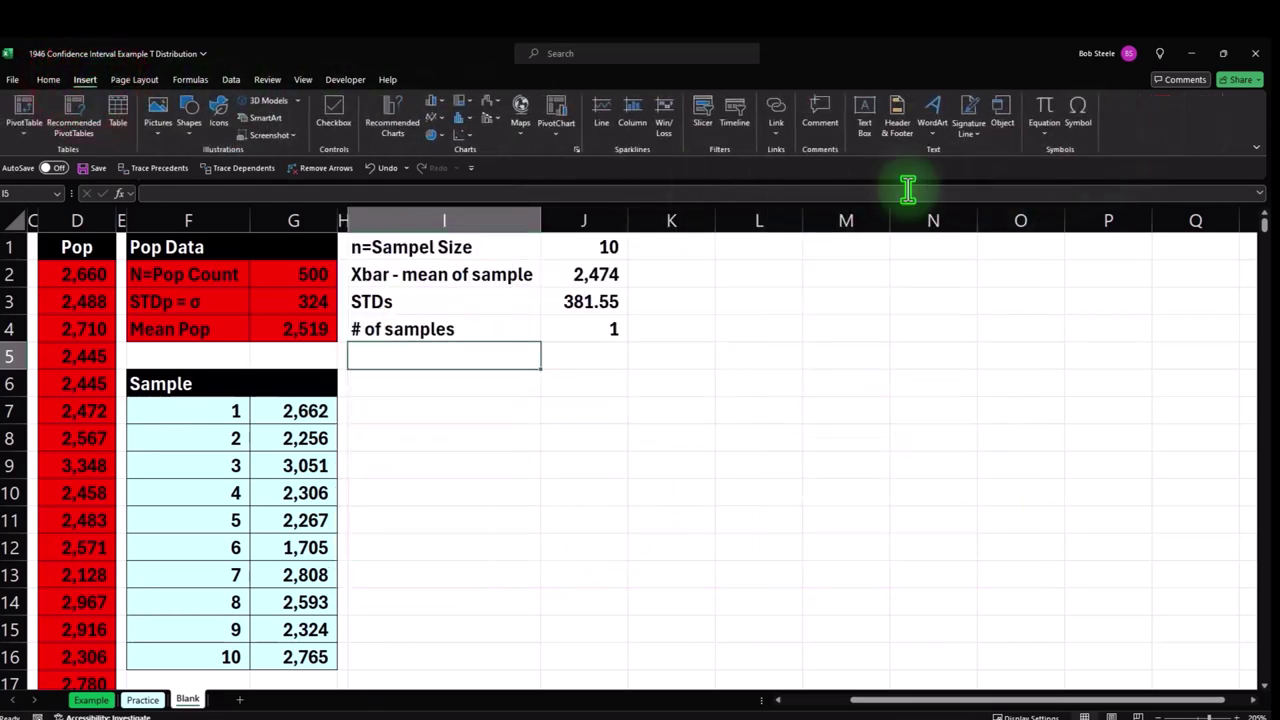
{"action": "left_click", "coordinate": [1078, 118]}
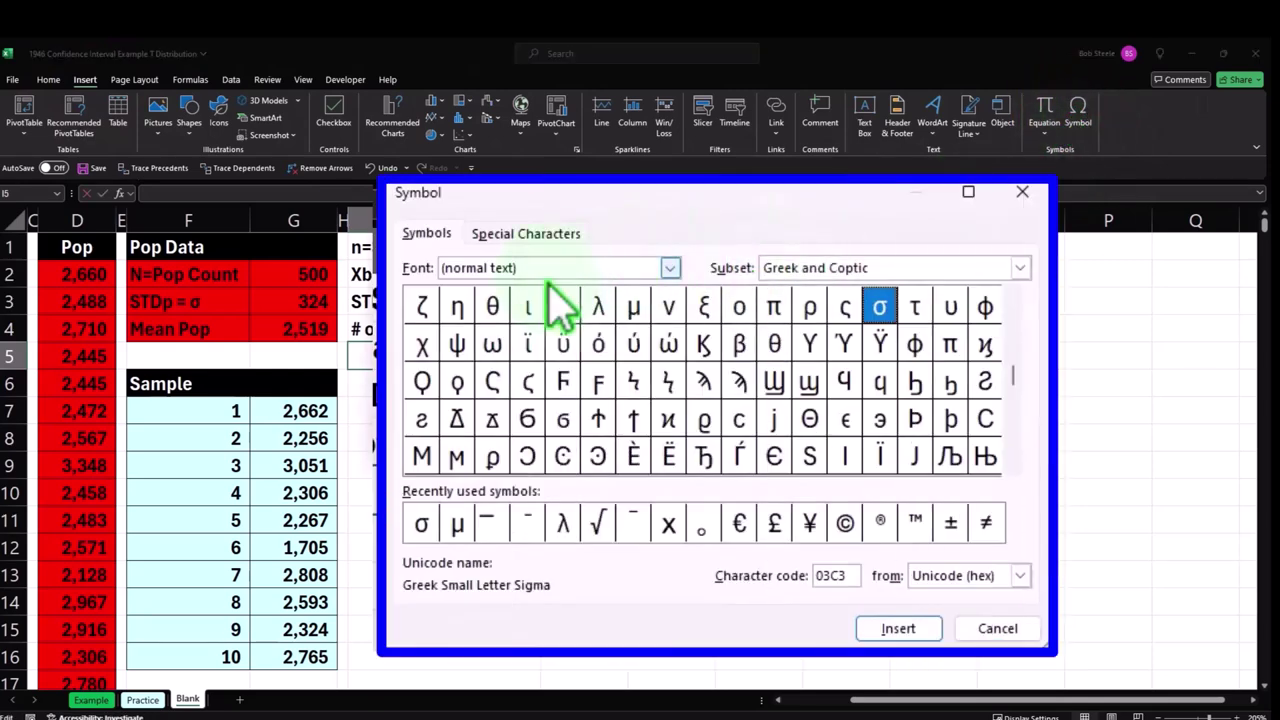
{"action": "left_click", "coordinate": [421, 521]}
{"action": "left_click", "coordinate": [897, 626]}
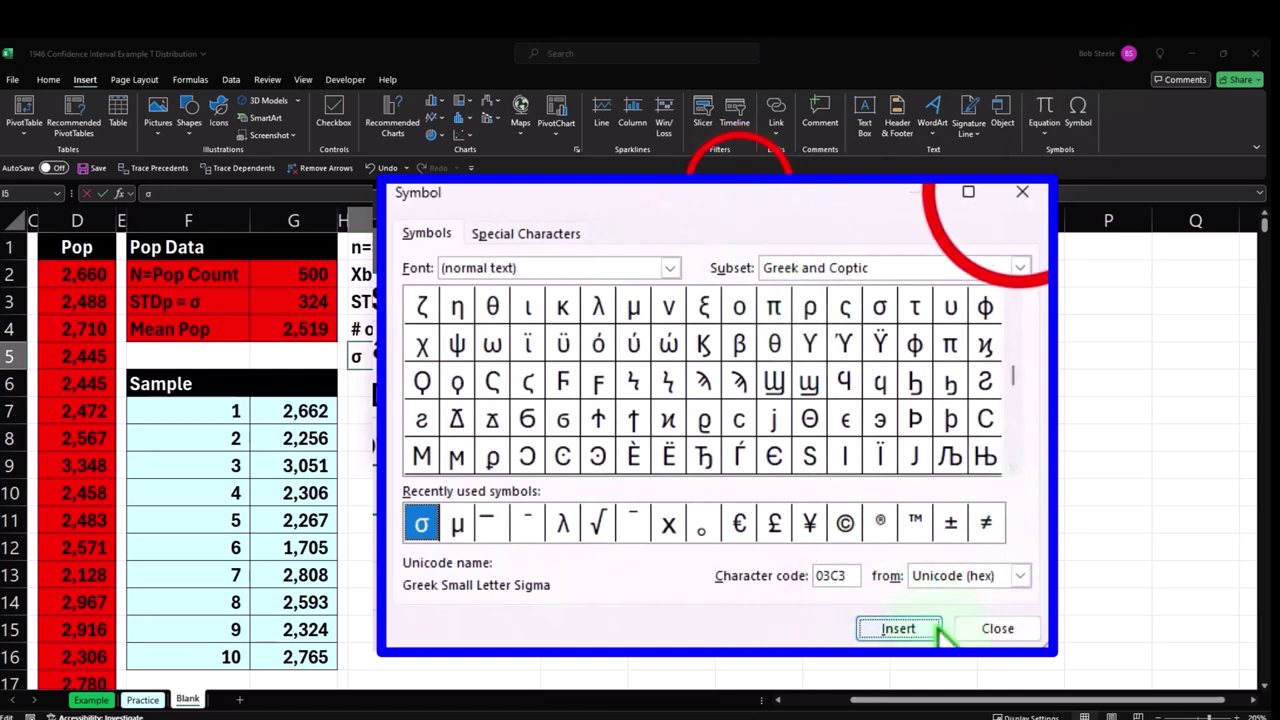
{"action": "left_click", "coordinate": [1022, 192]}
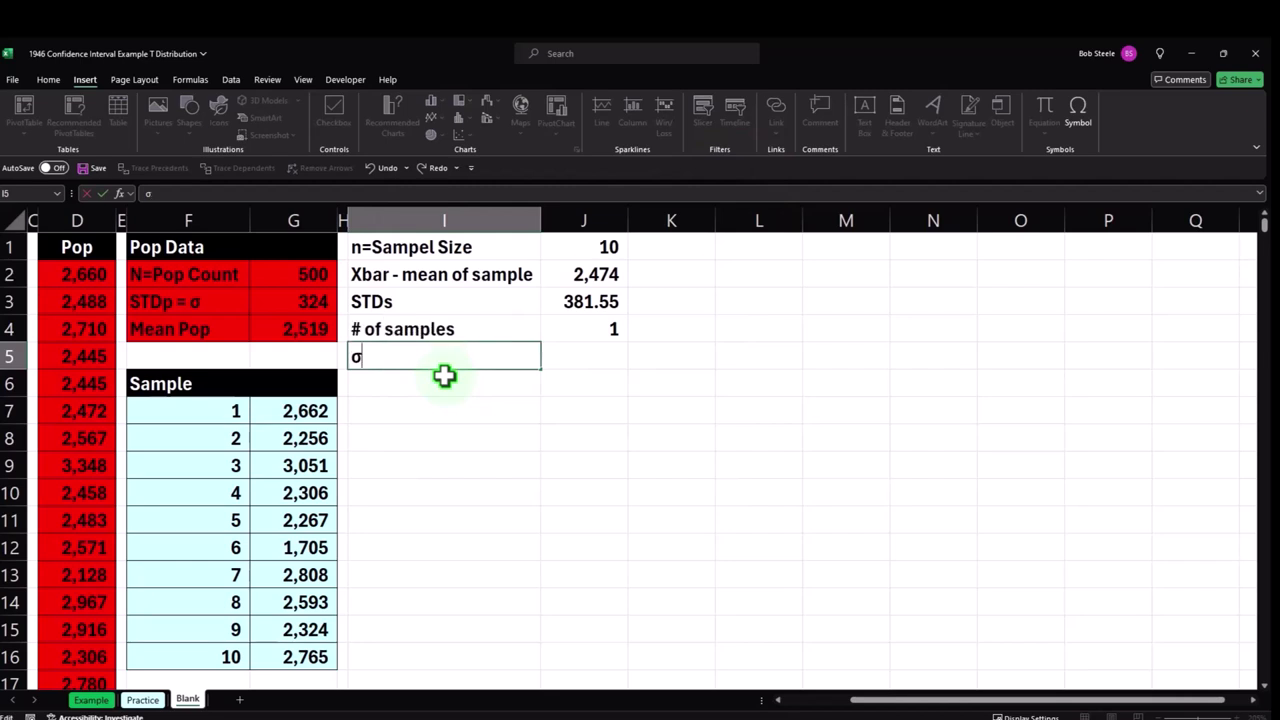
Complete the label in I5 after the sigma so that it reads "σxbar = Standard Error".
{"action": "left_click", "coordinate": [443, 378]}
{"action": "double_click", "coordinate": [455, 368]}
{"action": "type", "text": "xbar ="}
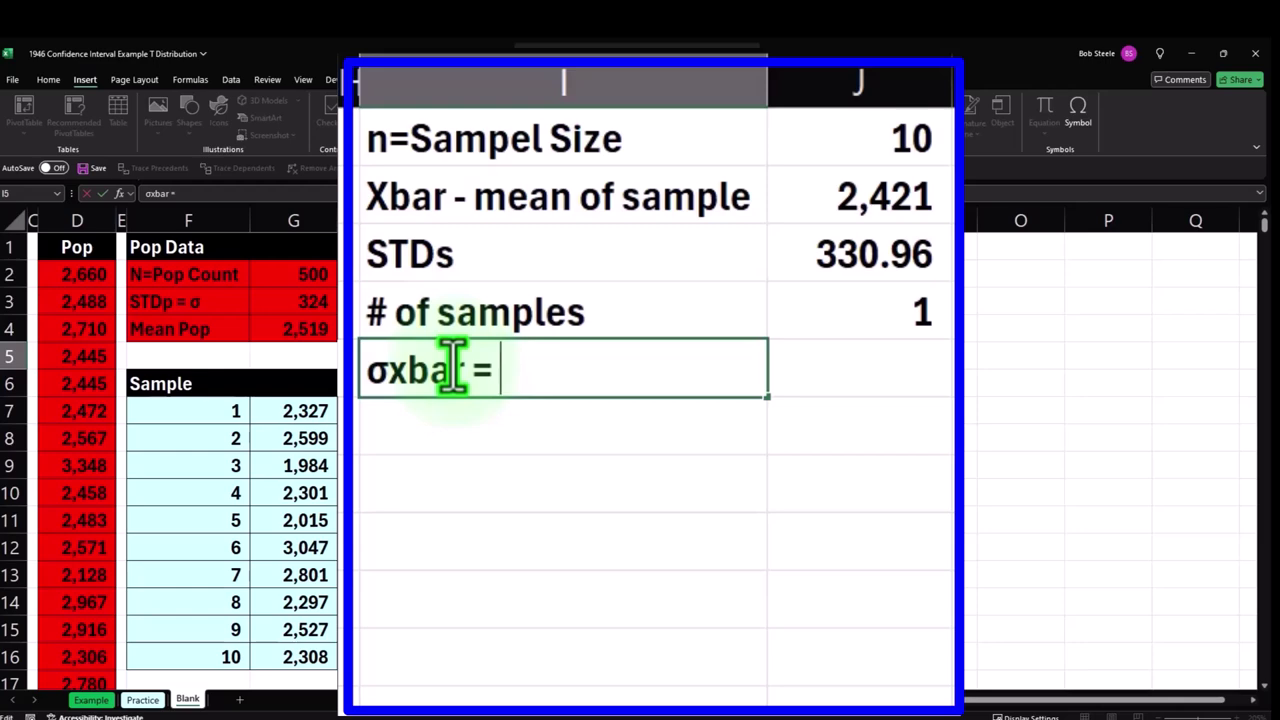
{"action": "type", "text": "andard Error"}
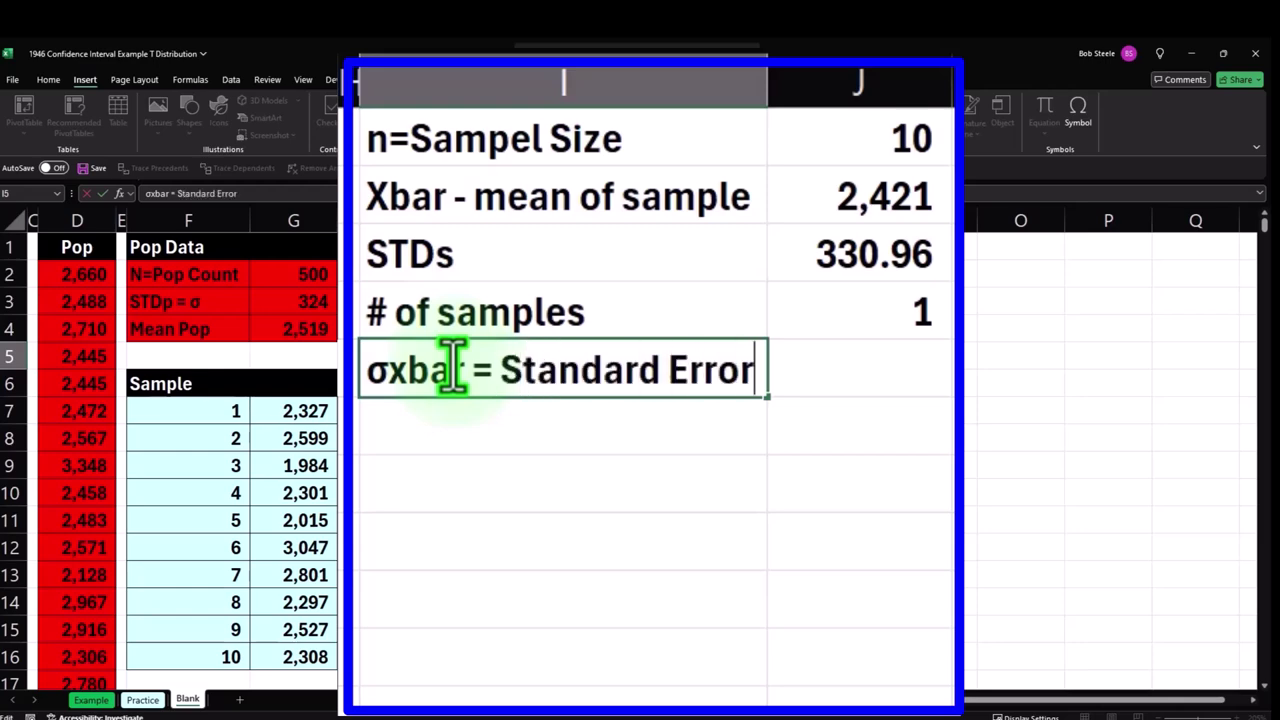
{"action": "key", "text": "Return"}
Format the "xbar" part of the standard error label in I5 as subscript.
{"action": "left_click", "coordinate": [423, 368]}
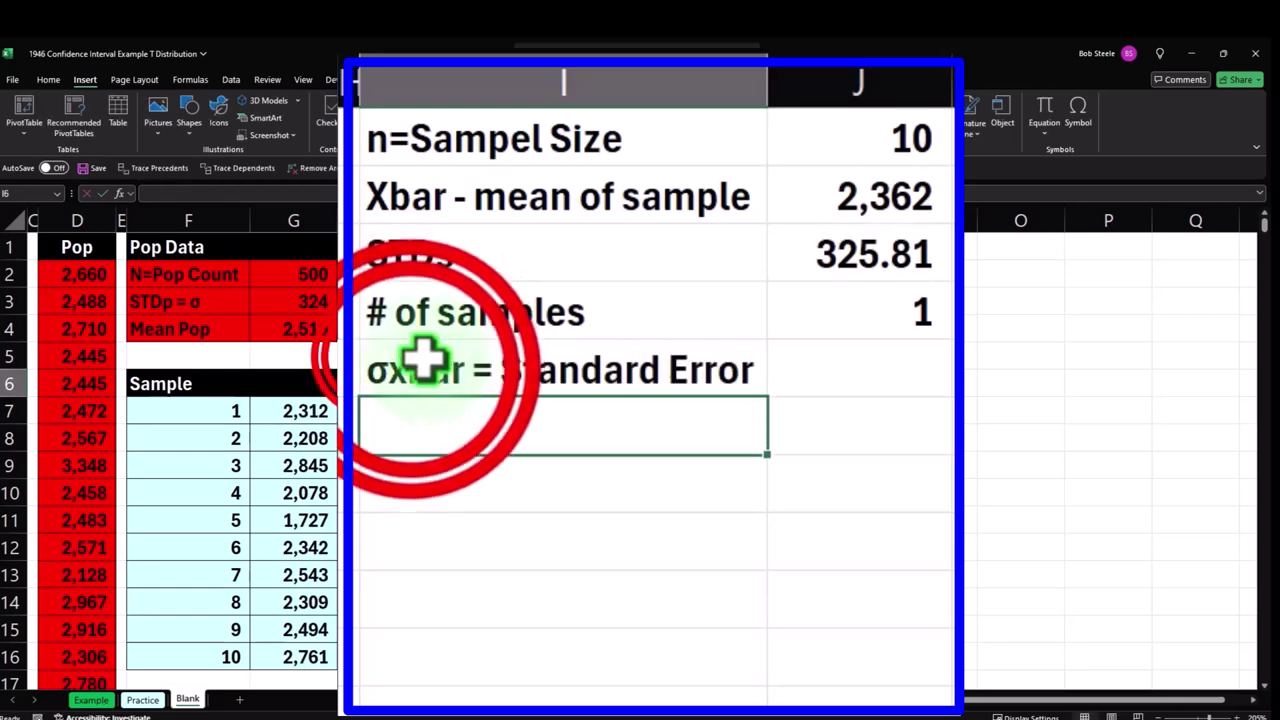
{"action": "double_click", "coordinate": [410, 370]}
{"action": "left_click_drag", "start_coordinate": [392, 372], "coordinate": [458, 372]}
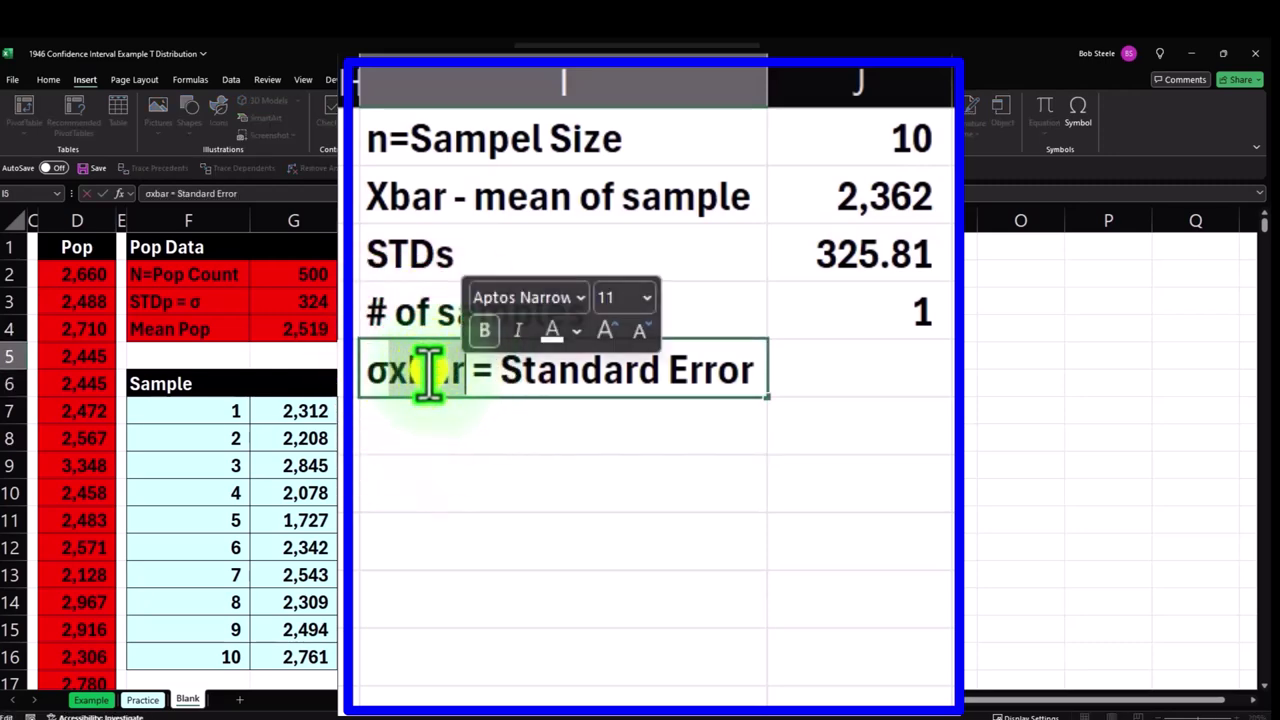
{"action": "right_click", "coordinate": [432, 372]}
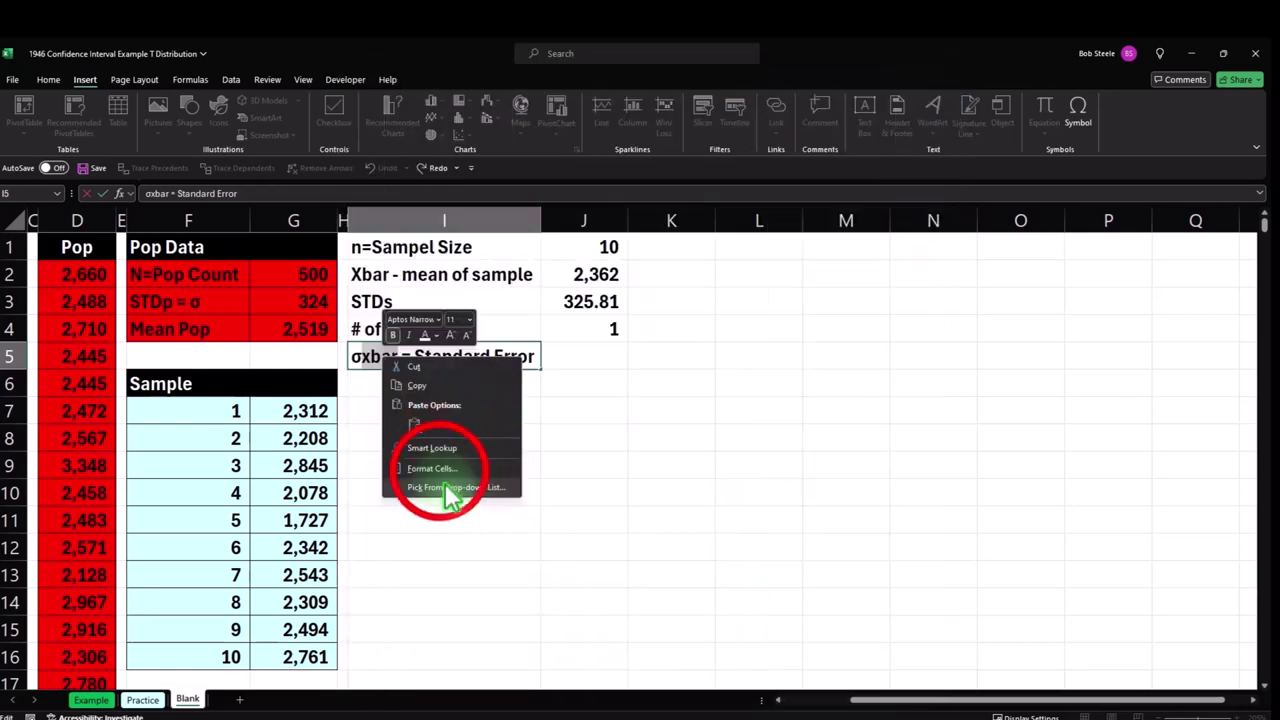
{"action": "left_click", "coordinate": [443, 467]}
{"action": "left_click", "coordinate": [322, 435]}
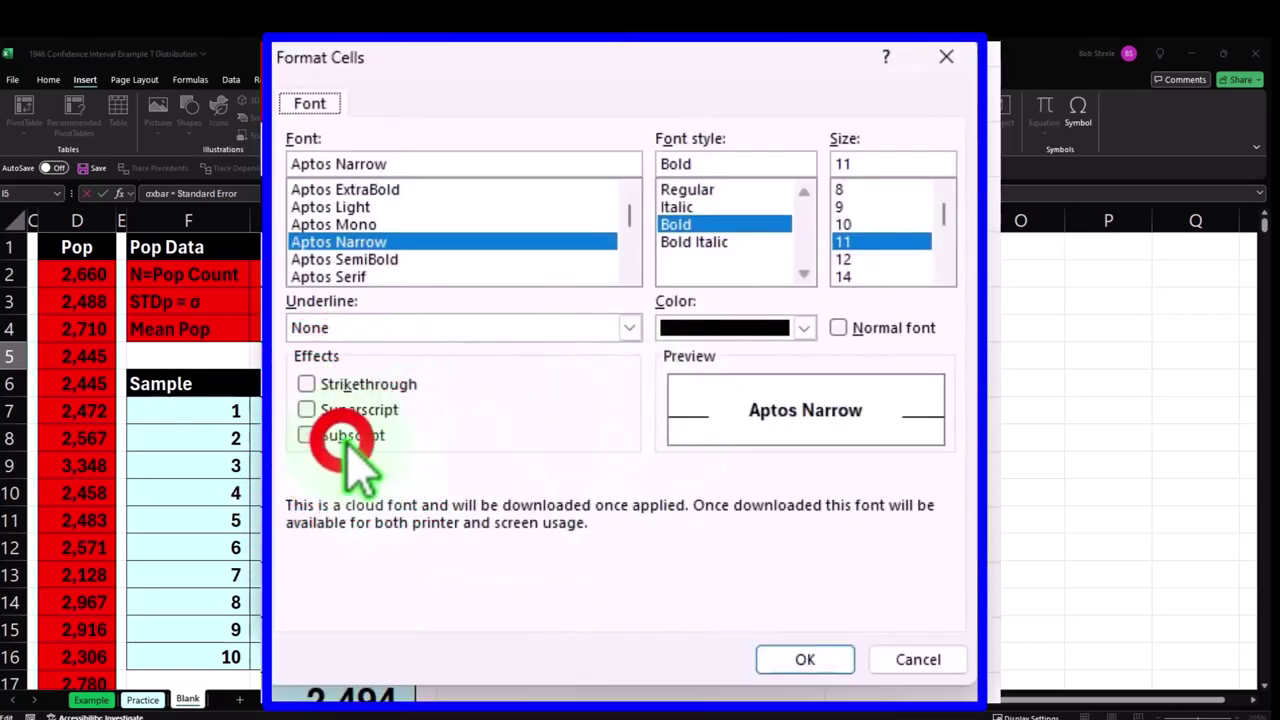
{"action": "left_click", "coordinate": [816, 659]}
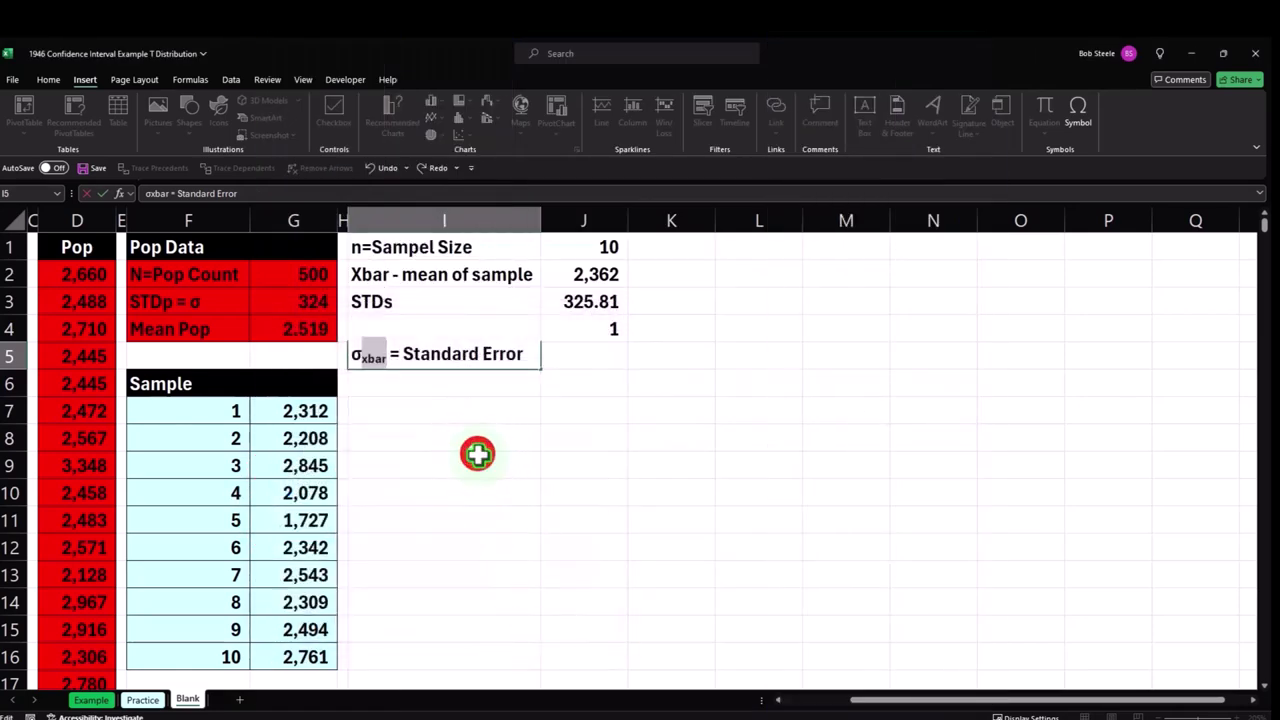
{"action": "left_click", "coordinate": [480, 460]}
Select J5 for the standard error, and look up the standard error formula on the Example sheet.
{"action": "left_click", "coordinate": [566, 364]}
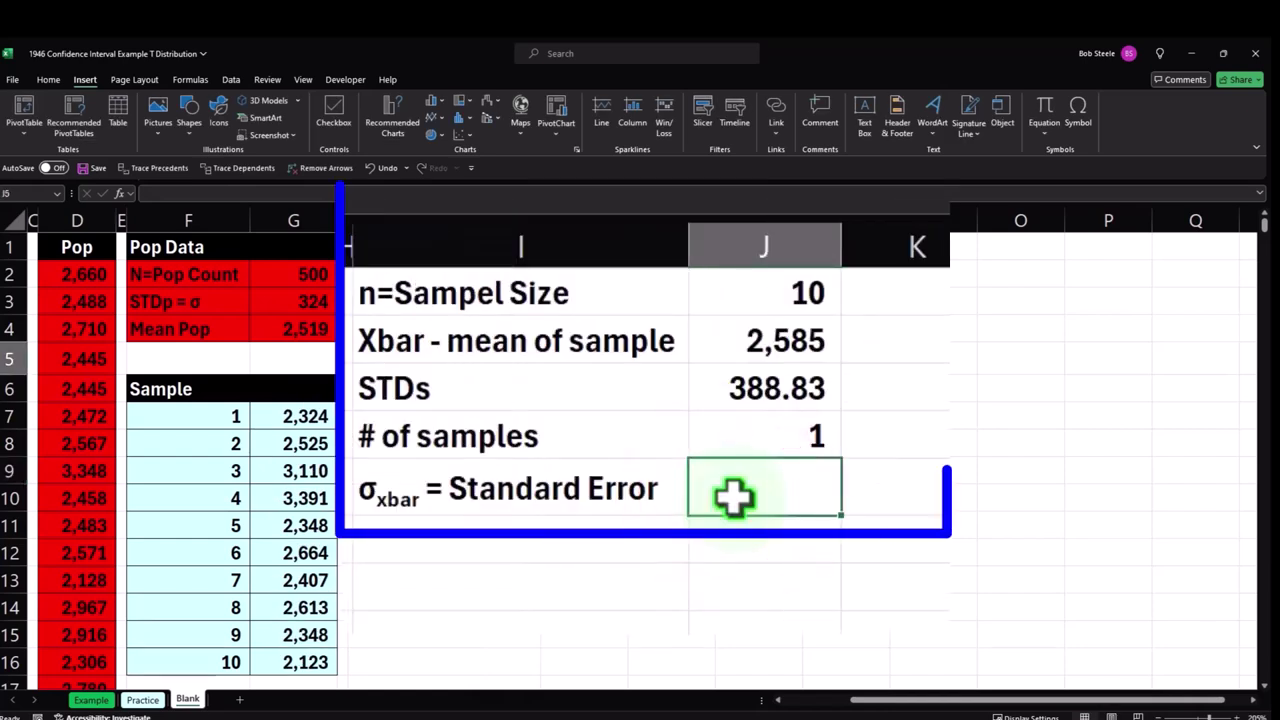
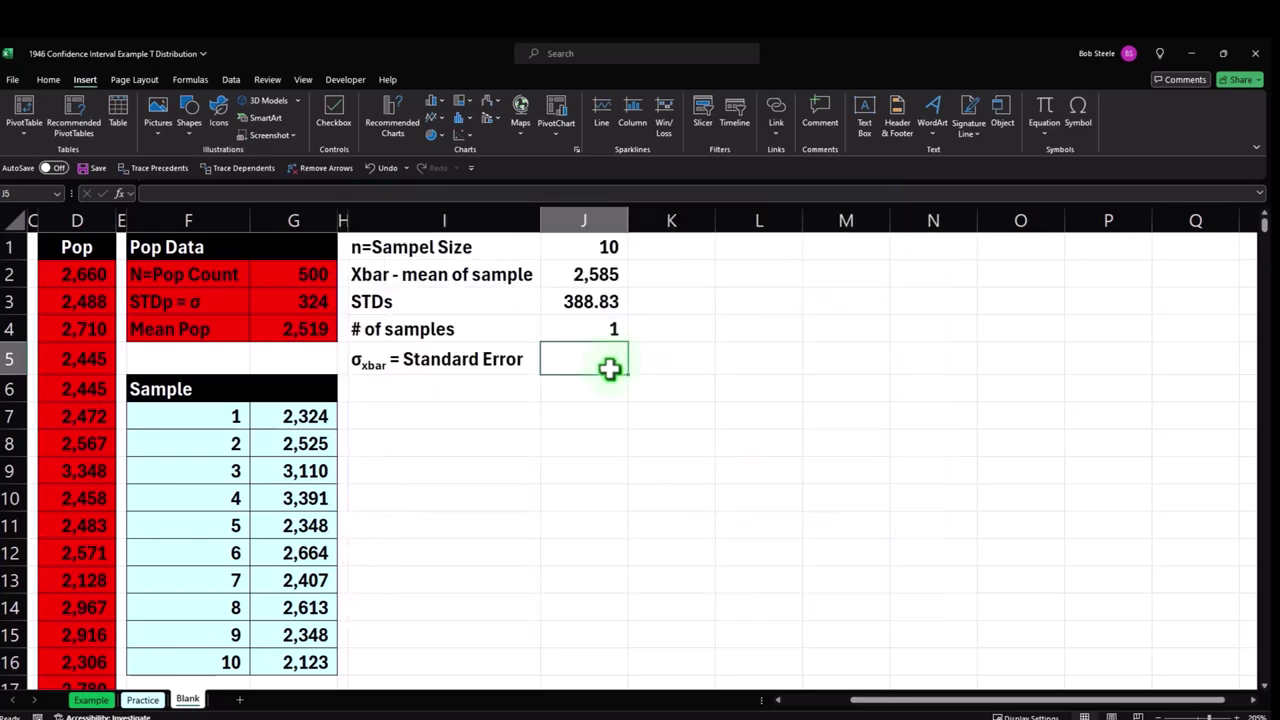
{"action": "scroll", "coordinate": [610, 368], "scroll_direction": "down", "scroll_amount": 8}
{"action": "scroll", "coordinate": [610, 370], "scroll_direction": "up", "scroll_amount": 4}
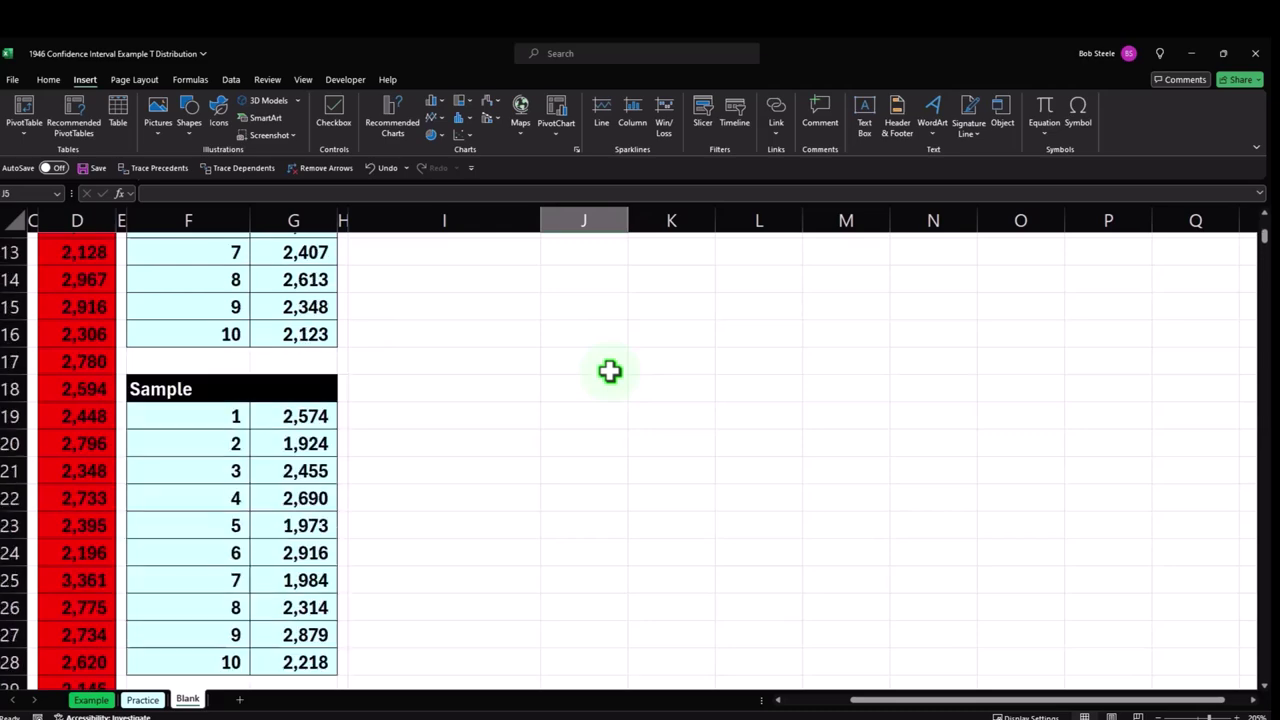
{"action": "left_click", "coordinate": [91, 699]}
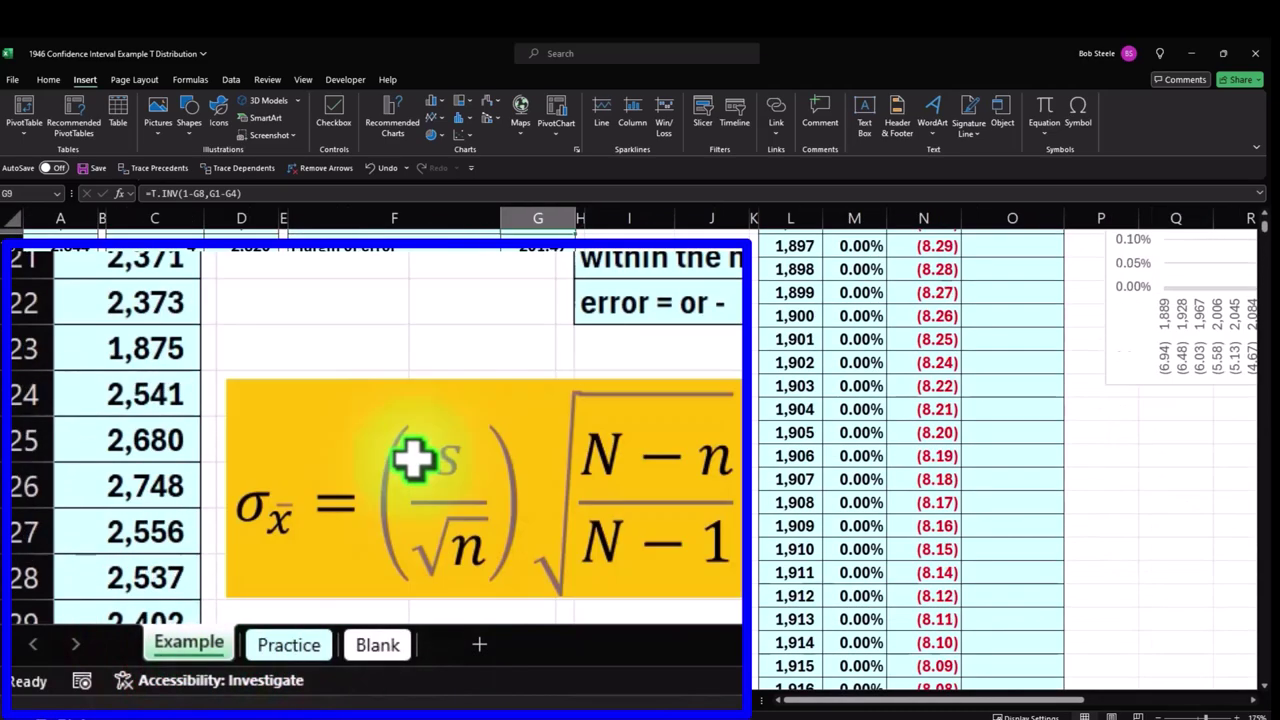
Copy the standard error formula box from the Example sheet and paste it below the second sample table on the Blank sheet.
{"action": "left_click", "coordinate": [393, 393]}
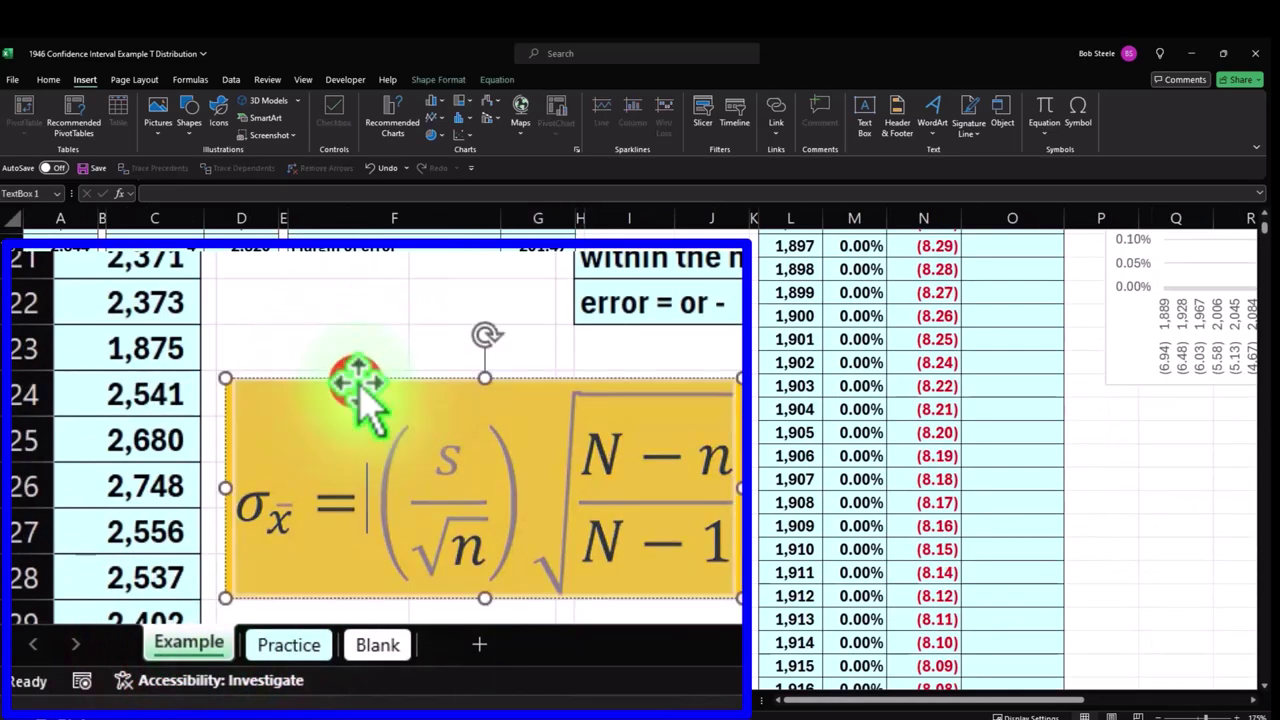
{"action": "left_click", "coordinate": [378, 645]}
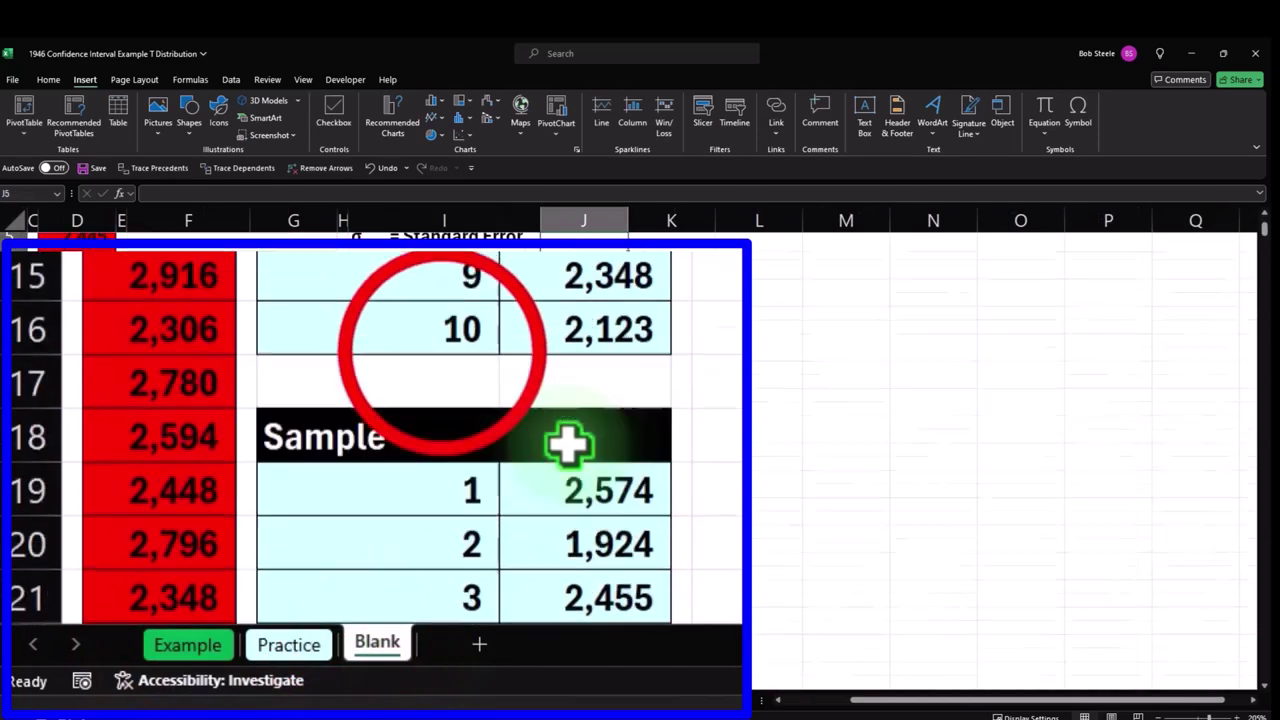
{"action": "left_click", "coordinate": [220, 551]}
{"action": "key", "text": "ctrl+v"}
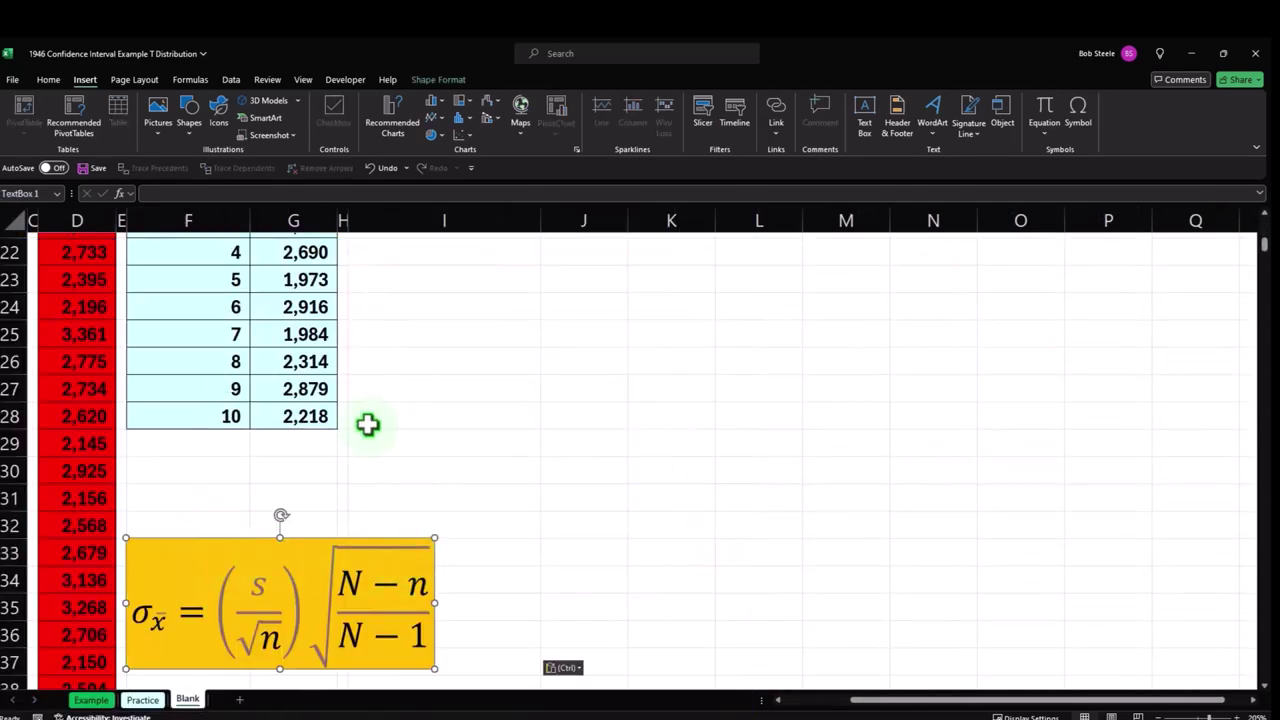
{"action": "scroll", "coordinate": [403, 455], "scroll_direction": "up", "scroll_amount": 7}
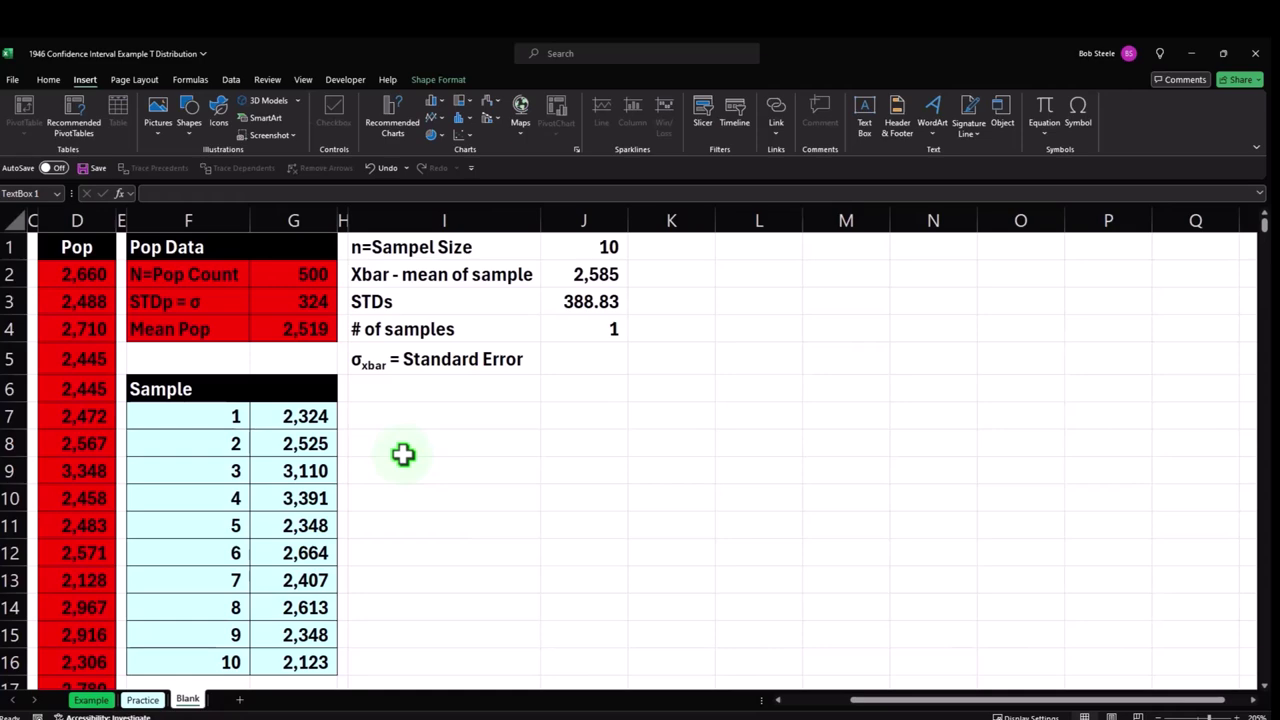
Examine the s over square root of n term and the N and n terms in the pasted standard error formula.
{"action": "scroll", "coordinate": [403, 455], "scroll_direction": "down", "scroll_amount": 8}
{"action": "key", "text": "super+plus"}
{"action": "left_click", "coordinate": [345, 580]}
{"action": "left_click", "coordinate": [403, 481]}
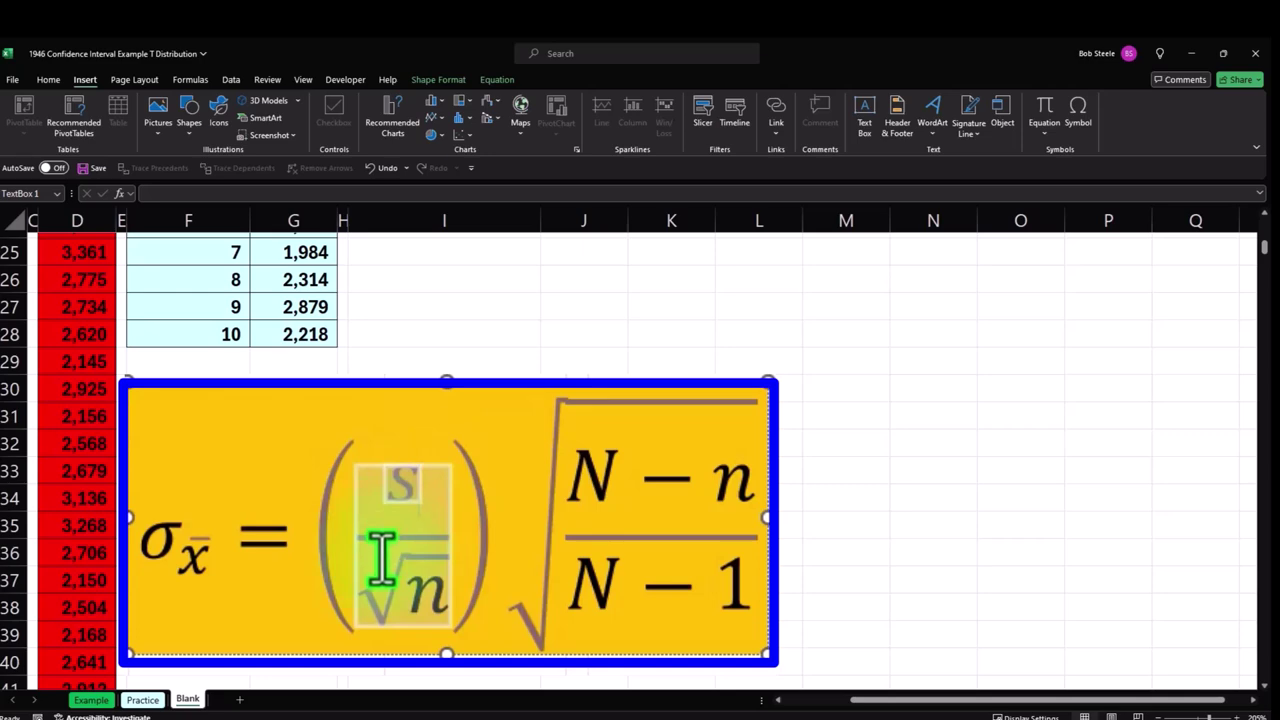
{"action": "scroll", "coordinate": [248, 540], "scroll_direction": "up", "scroll_amount": 3}
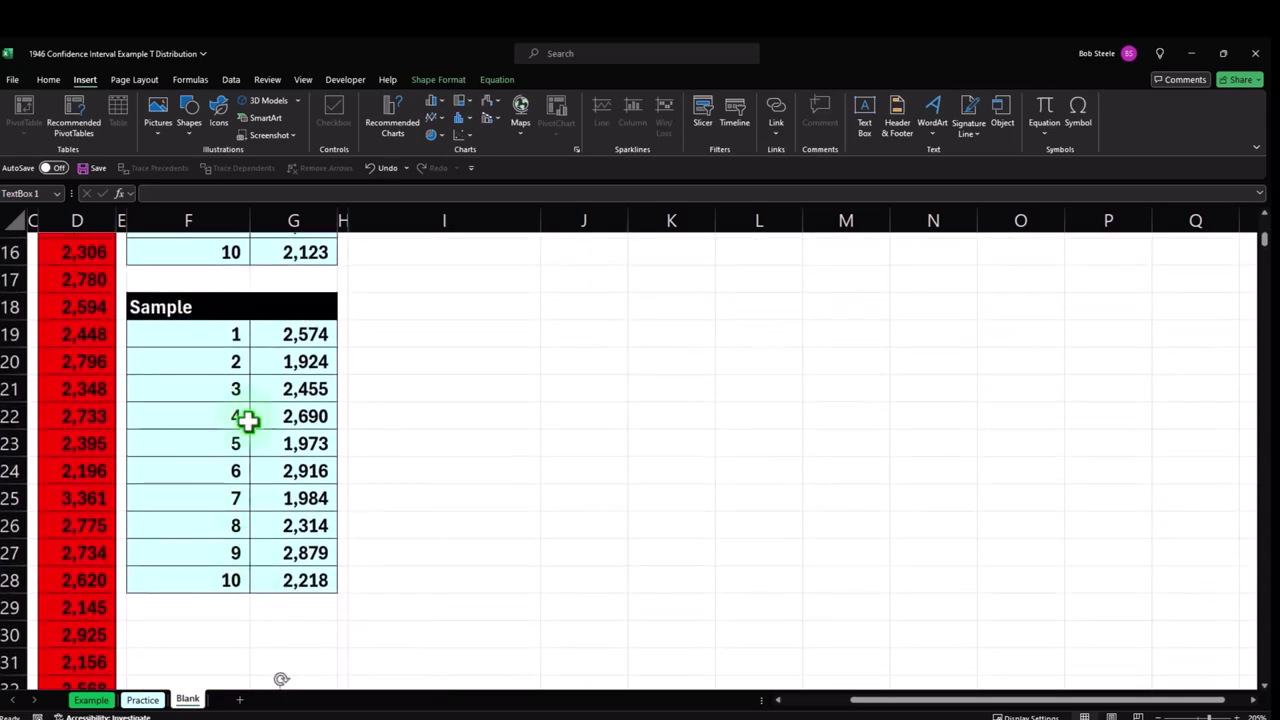
{"action": "scroll", "coordinate": [248, 420], "scroll_direction": "down", "scroll_amount": 3}
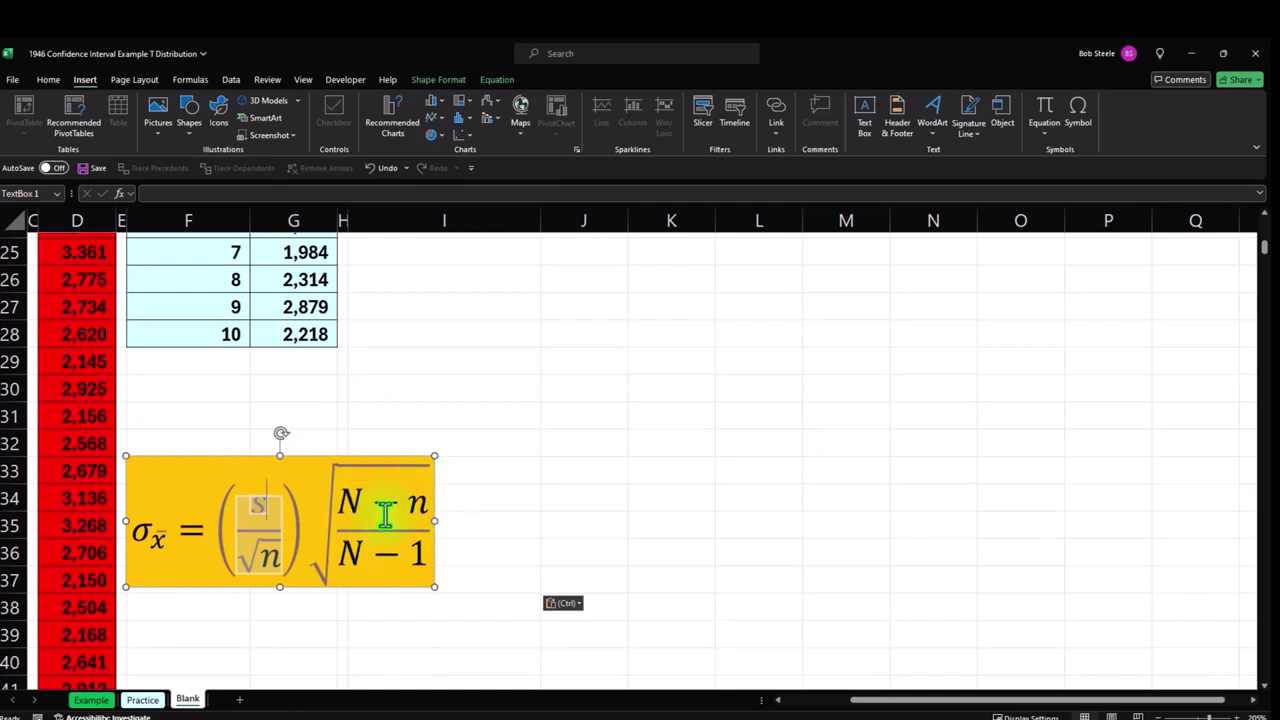
{"action": "left_click", "coordinate": [566, 392]}
{"action": "scroll", "coordinate": [535, 494], "scroll_direction": "up", "scroll_amount": 7}
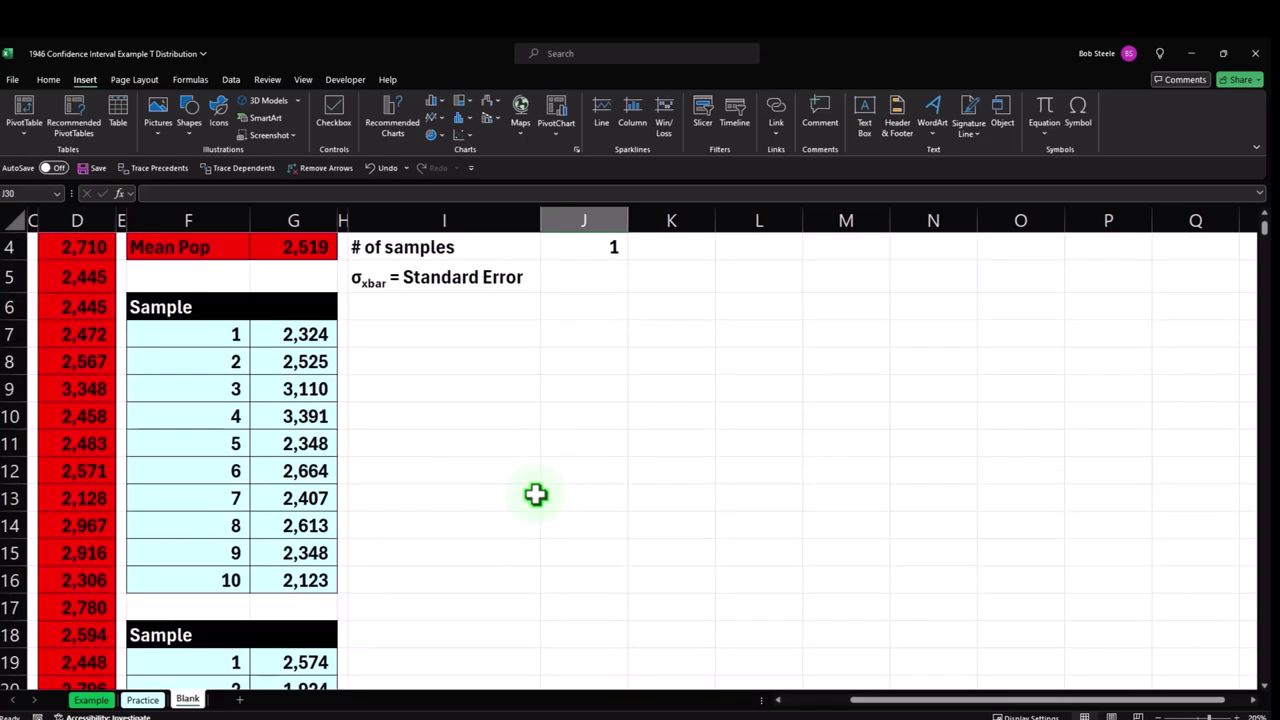
Calculate the standard error in J5 with the formula =J3/SQRT(J1).
{"action": "scroll", "coordinate": [535, 494], "scroll_direction": "up", "scroll_amount": 1}
{"action": "left_click", "coordinate": [574, 360]}
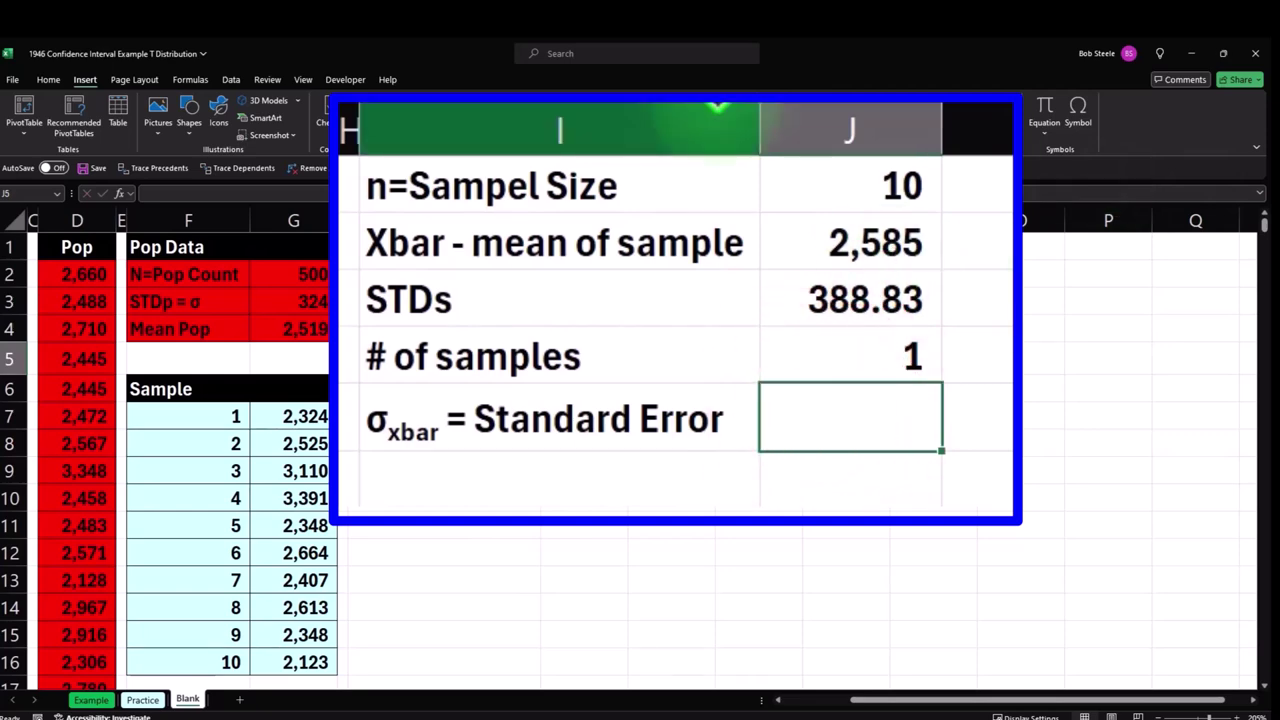
{"action": "type", "text": "="}
{"action": "scroll", "coordinate": [598, 393], "scroll_direction": "down", "scroll_amount": 3}
{"action": "scroll", "coordinate": [598, 393], "scroll_direction": "down", "scroll_amount": 4}
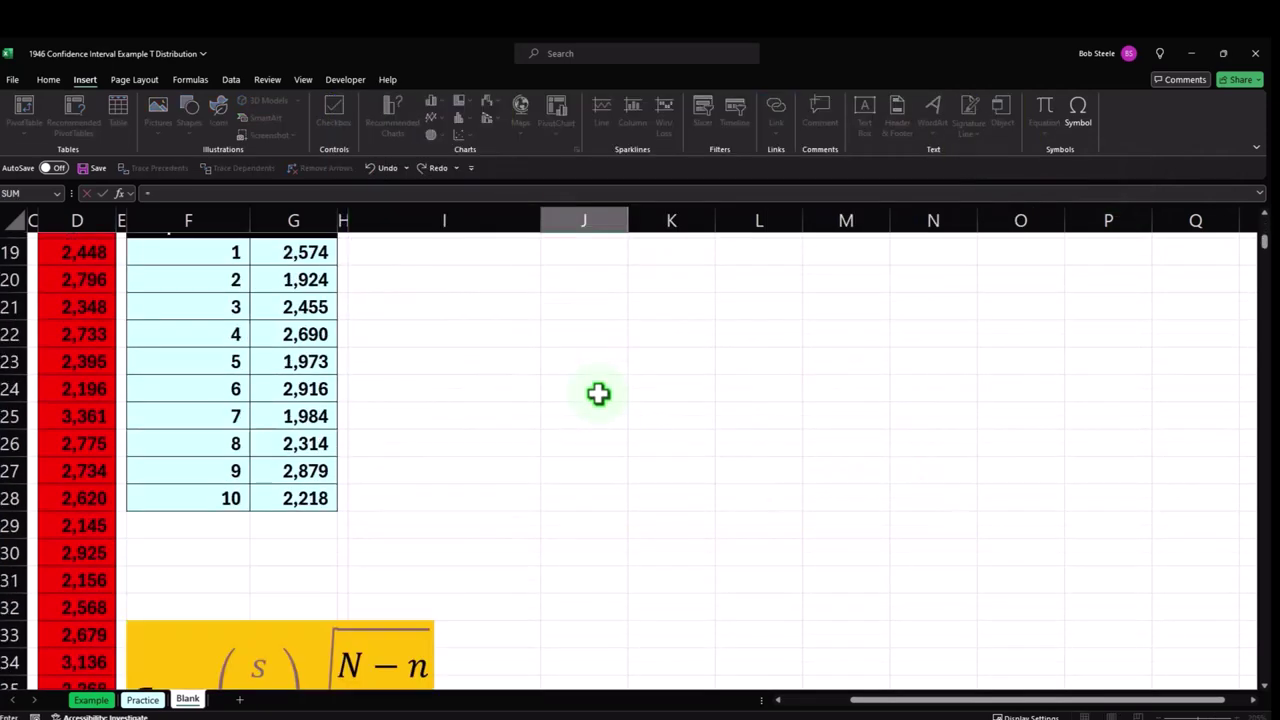
{"action": "scroll", "coordinate": [574, 520], "scroll_direction": "up", "scroll_amount": 7}
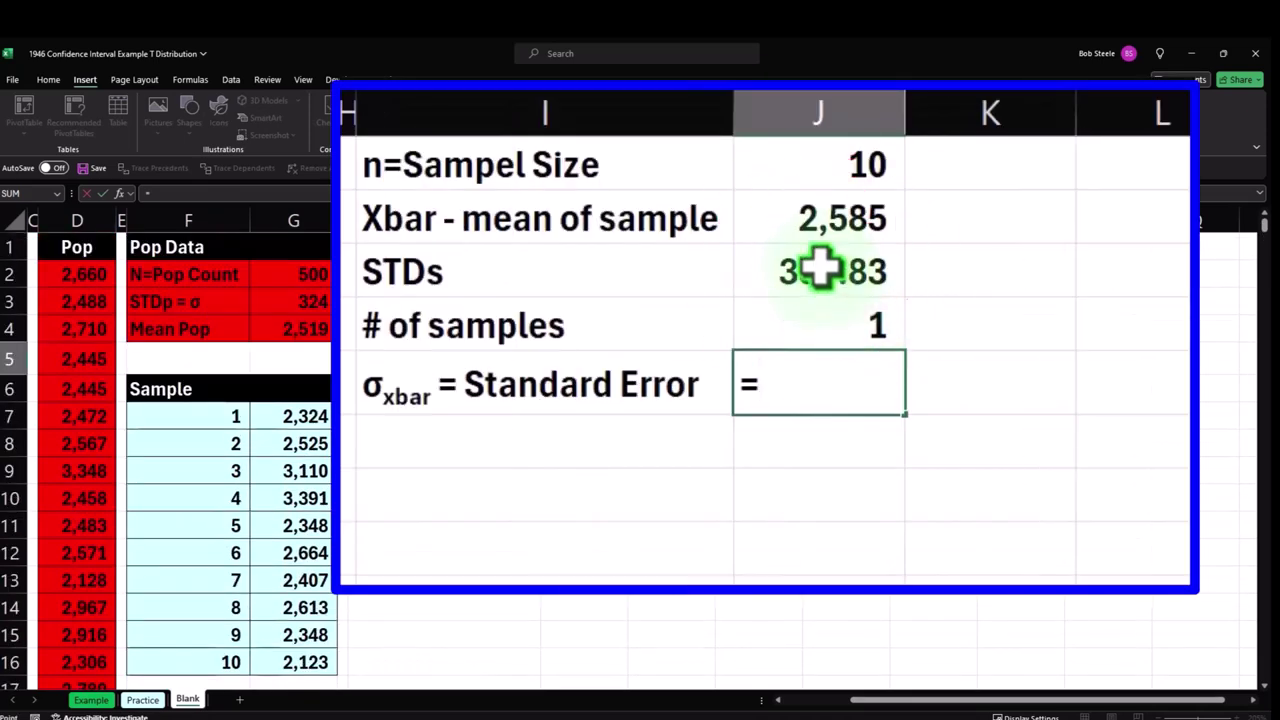
{"action": "left_click", "coordinate": [822, 268]}
{"action": "type", "text": "/"}
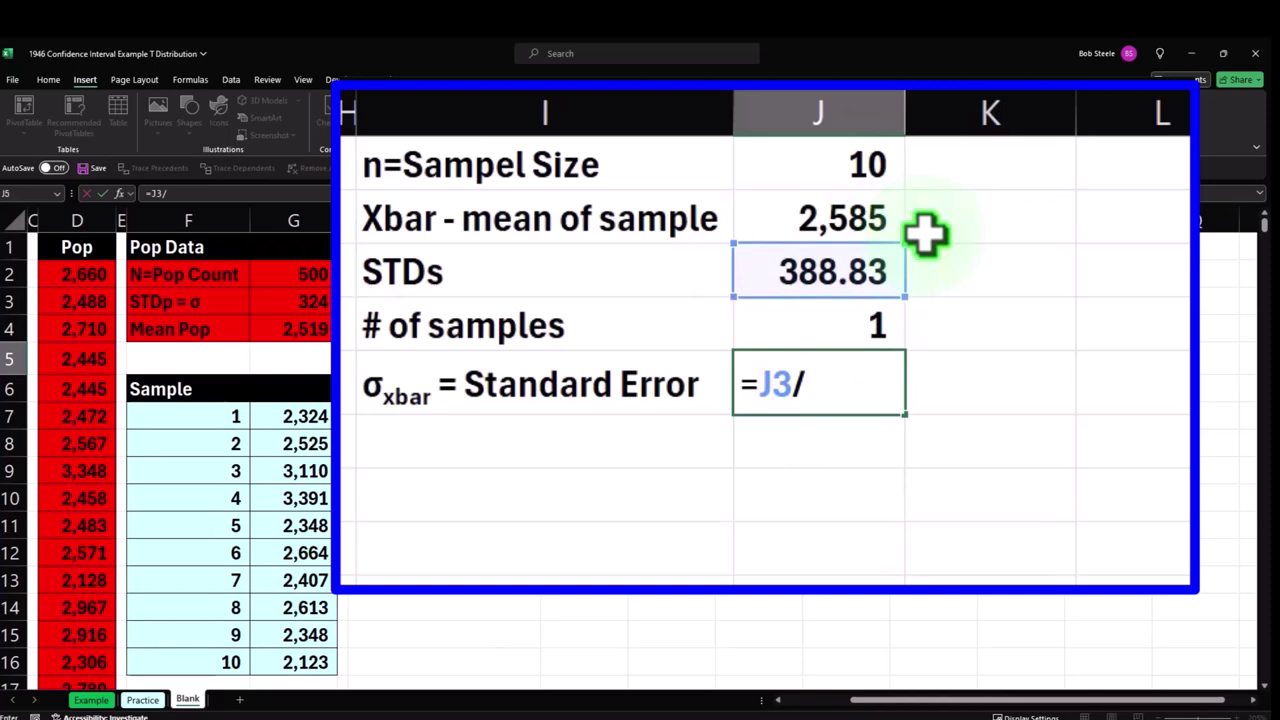
{"action": "type", "text": "sq"}
{"action": "key", "text": "Tab"}
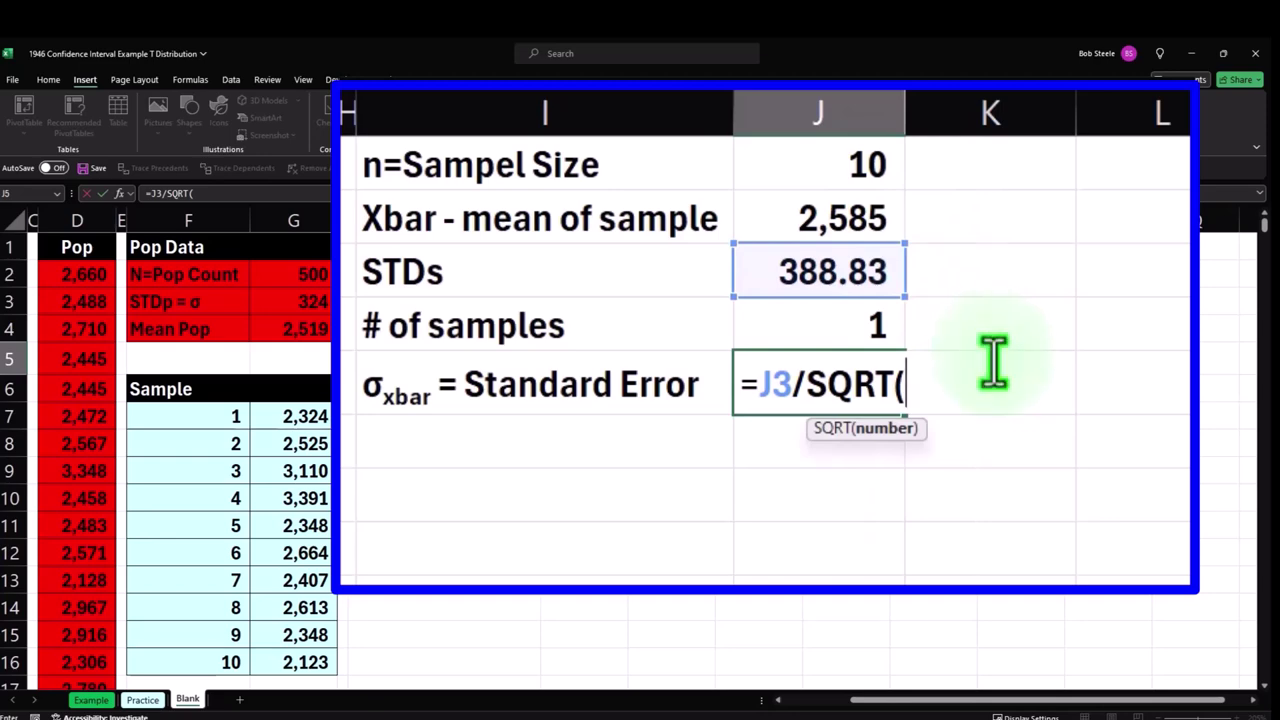
{"action": "left_click", "coordinate": [823, 171]}
{"action": "key", "text": "Return"}
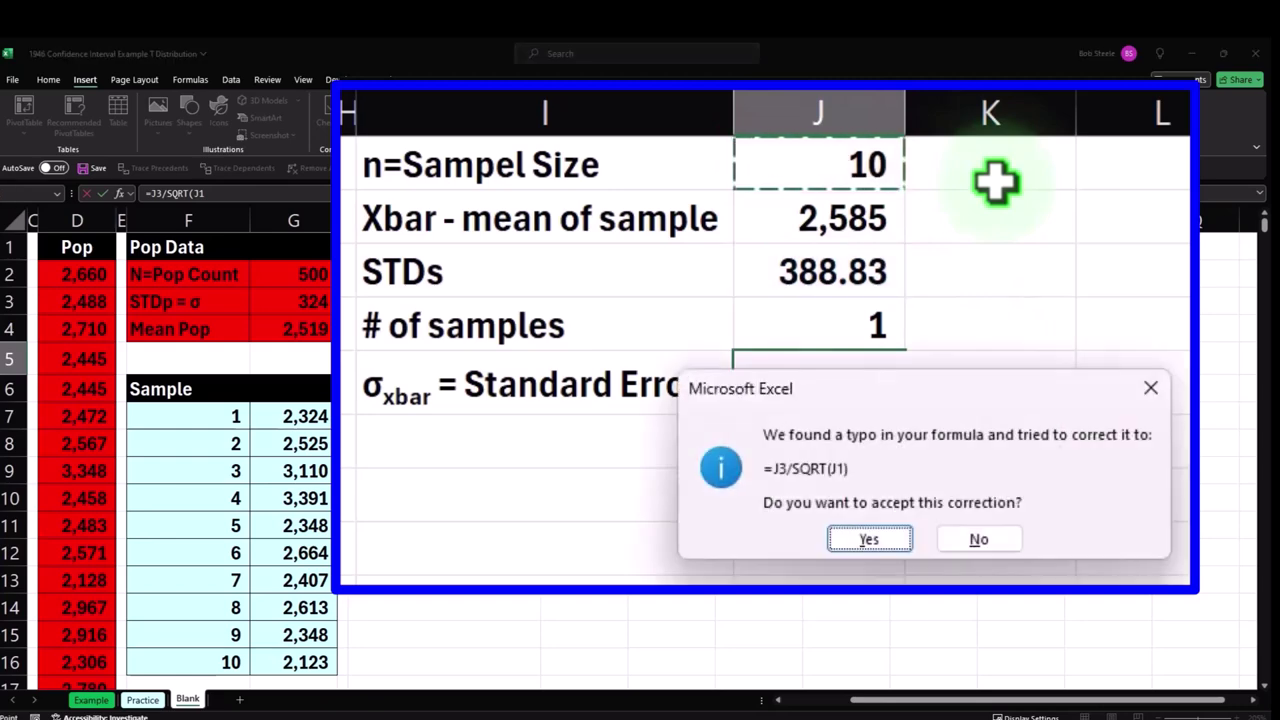
{"action": "key", "text": "Return"}
{"action": "key", "text": "Up"}
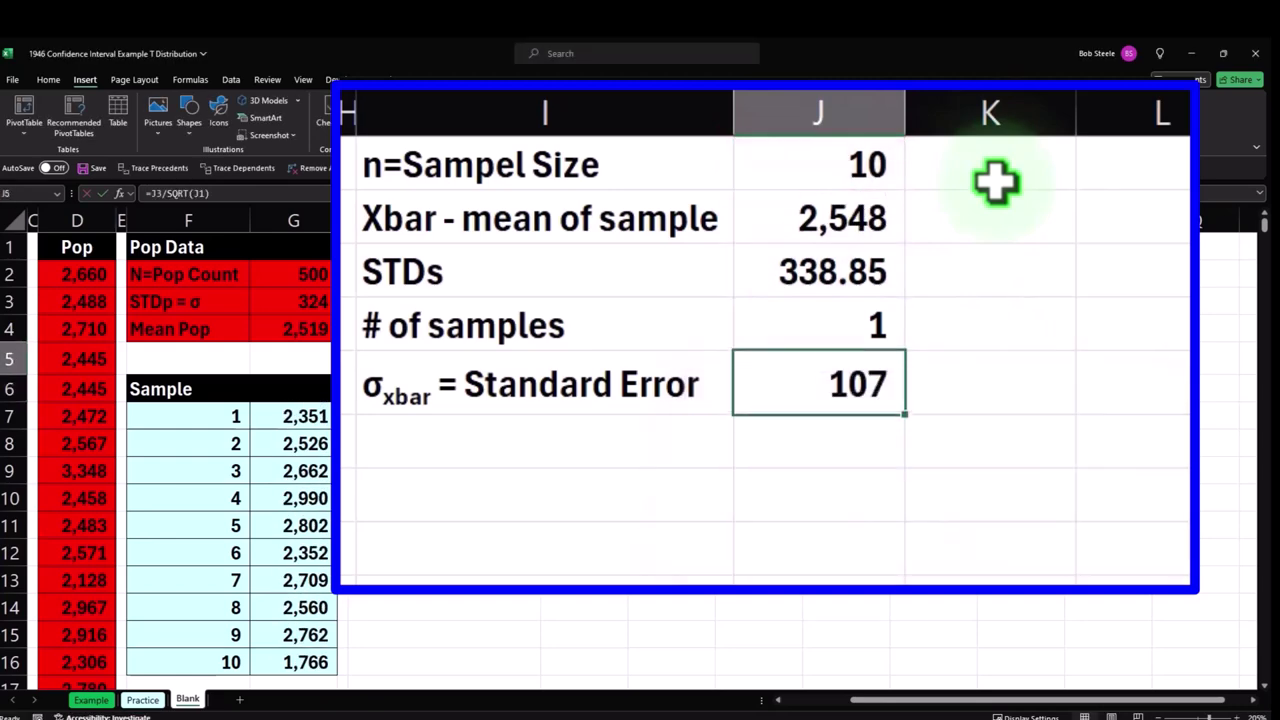
Label I6 "a=alpha=level of significance" and widen column I so that the label fits.
{"action": "left_click", "coordinate": [531, 457]}
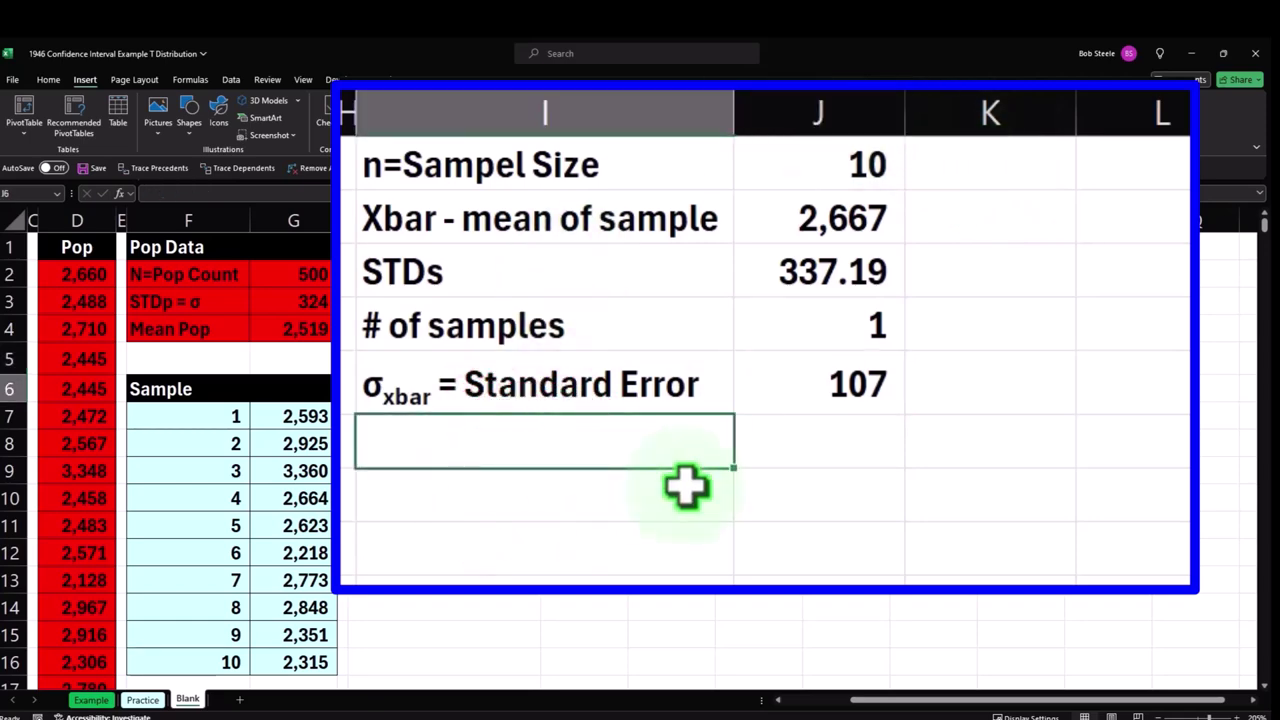
{"action": "type", "text": "Le"}
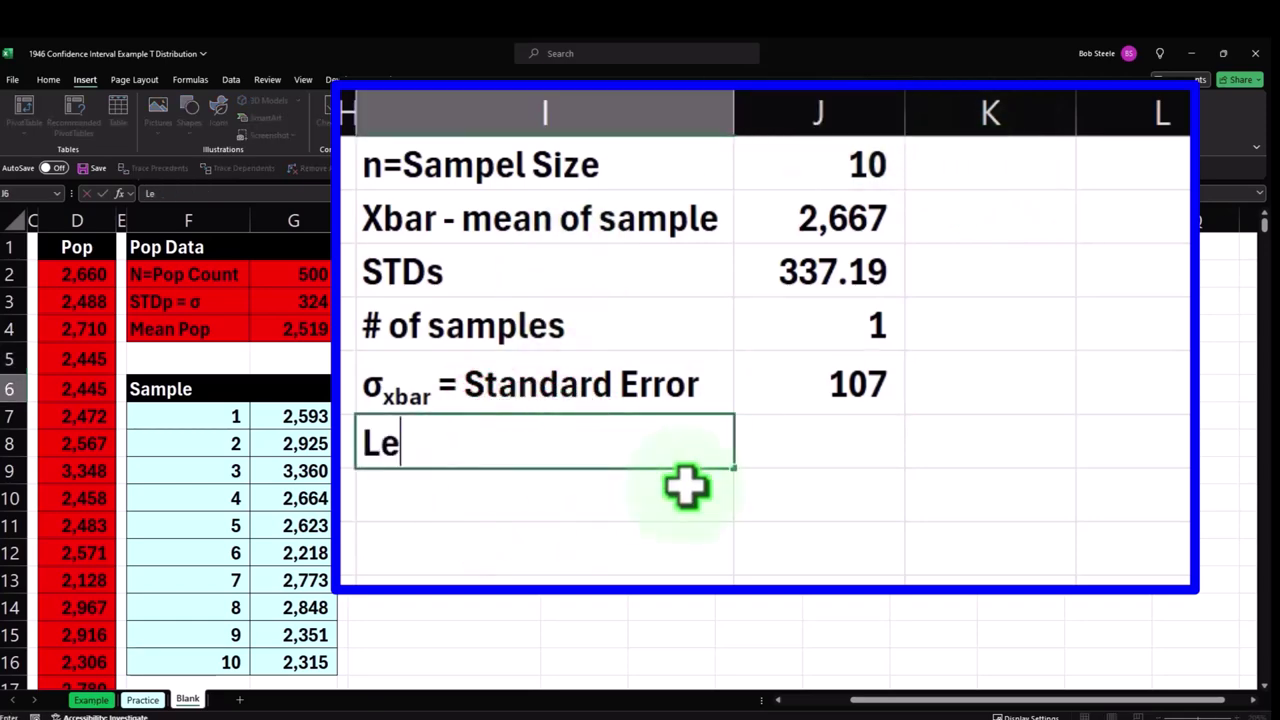
{"action": "key", "text": "BackSpace"}
{"action": "key", "text": "BackSpace"}
{"action": "key", "text": "BackSpace"}
{"action": "key", "text": "BackSpace"}
{"action": "key", "text": "BackSpace"}
{"action": "key", "text": "BackSpace"}
{"action": "key", "text": "BackSpace"}
{"action": "key", "text": "BackSpace"}
{"action": "type", "text": "a=alpha"}
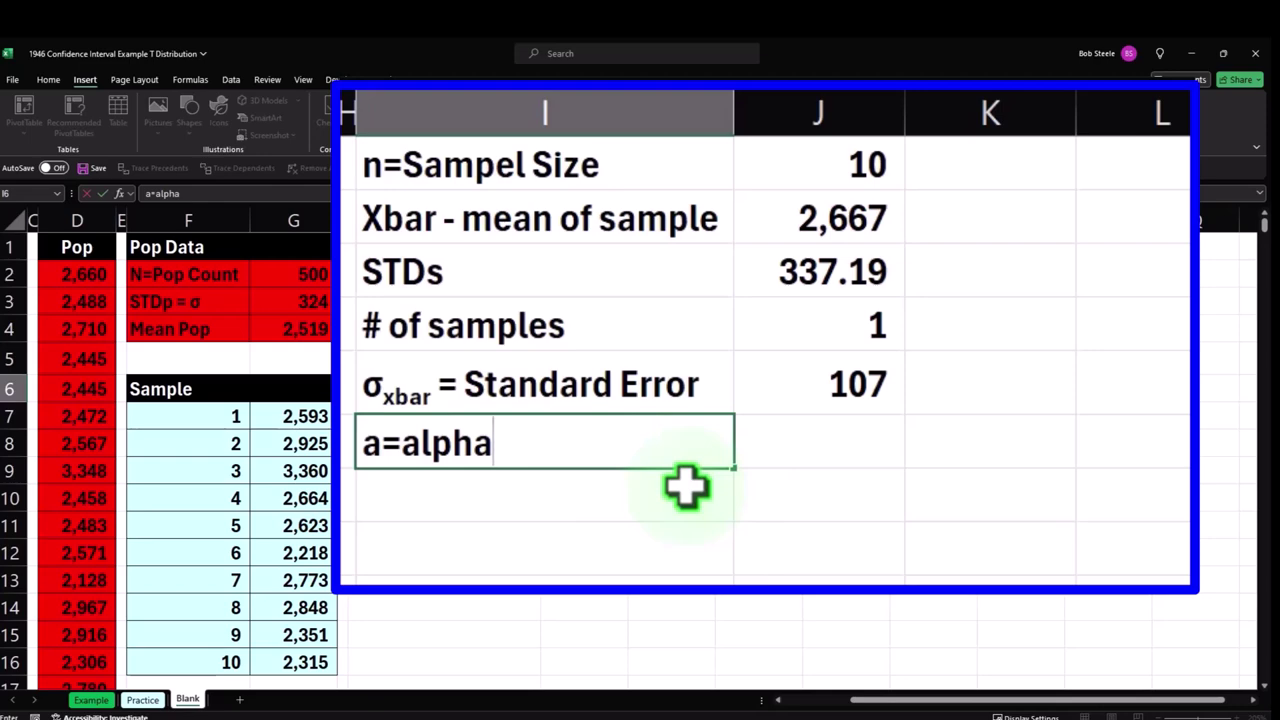
{"action": "type", "text": "=level of significance"}
{"action": "key", "text": "Tab"}
{"action": "left_click_drag", "start_coordinate": [730, 122], "coordinate": [882, 110]}
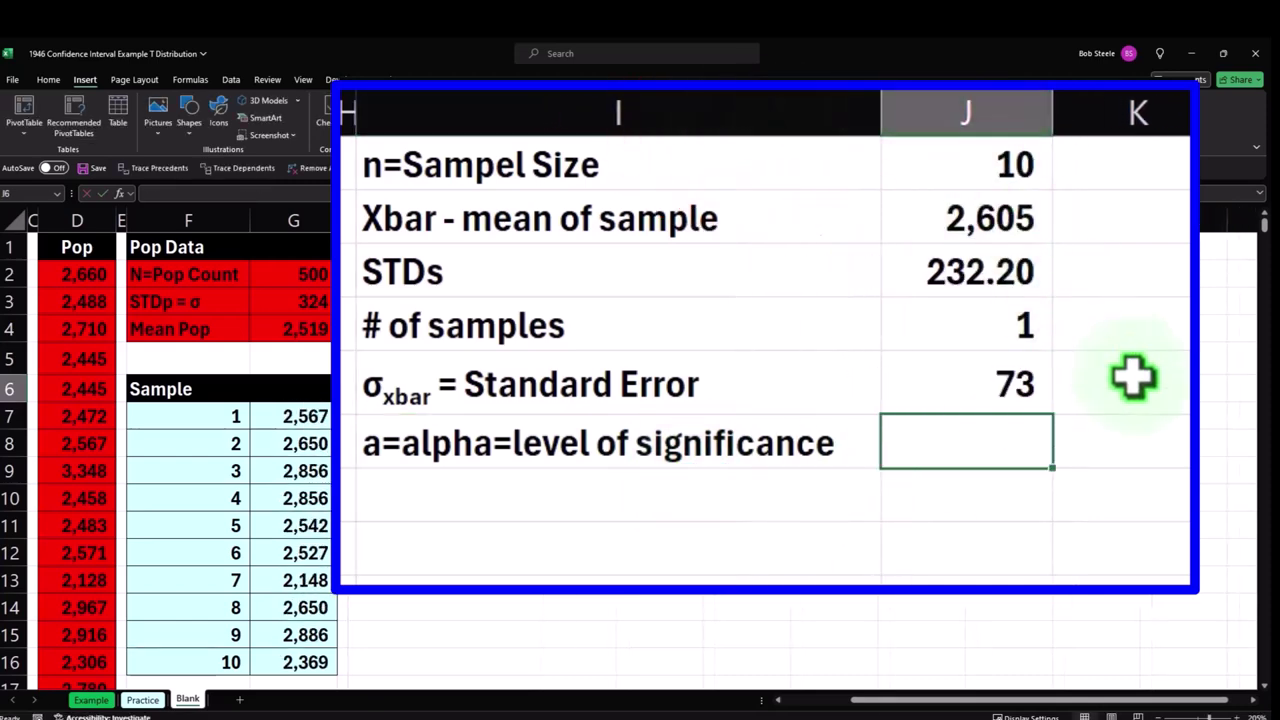
Set the level of significance in J6 to .05 and format it with two decimal places.
{"action": "type", "text": ".15"}
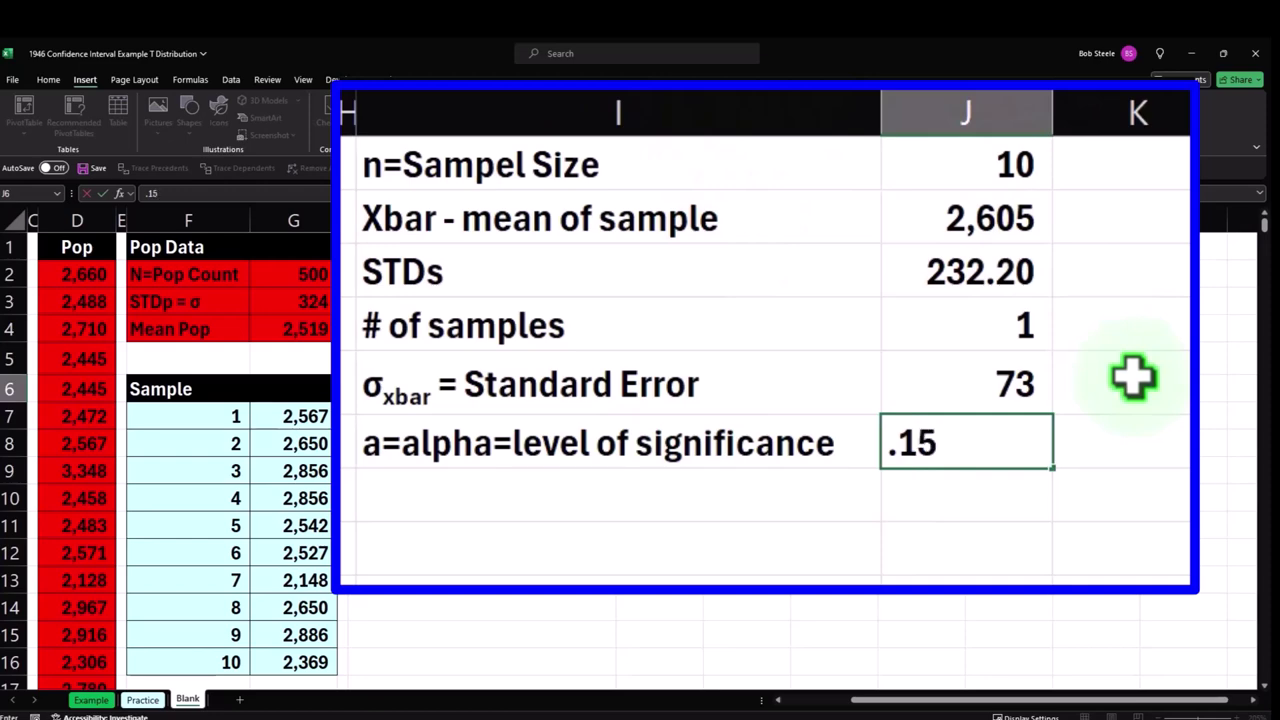
{"action": "key", "text": "BackSpace"}
{"action": "key", "text": "BackSpace"}
{"action": "type", "text": "05"}
{"action": "key", "text": "Return"}
{"action": "key", "text": "Up"}
{"action": "left_click", "coordinate": [48, 79]}
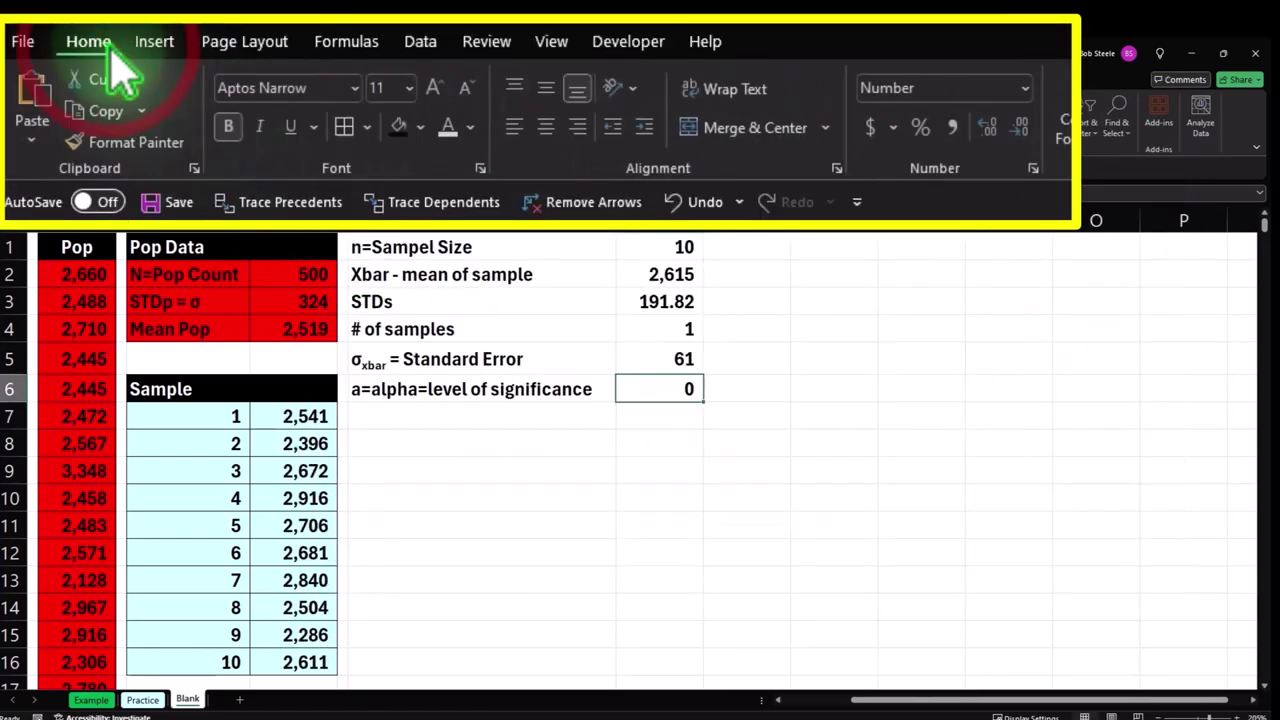
{"action": "left_click", "coordinate": [990, 130]}
{"action": "left_click", "coordinate": [990, 130]}
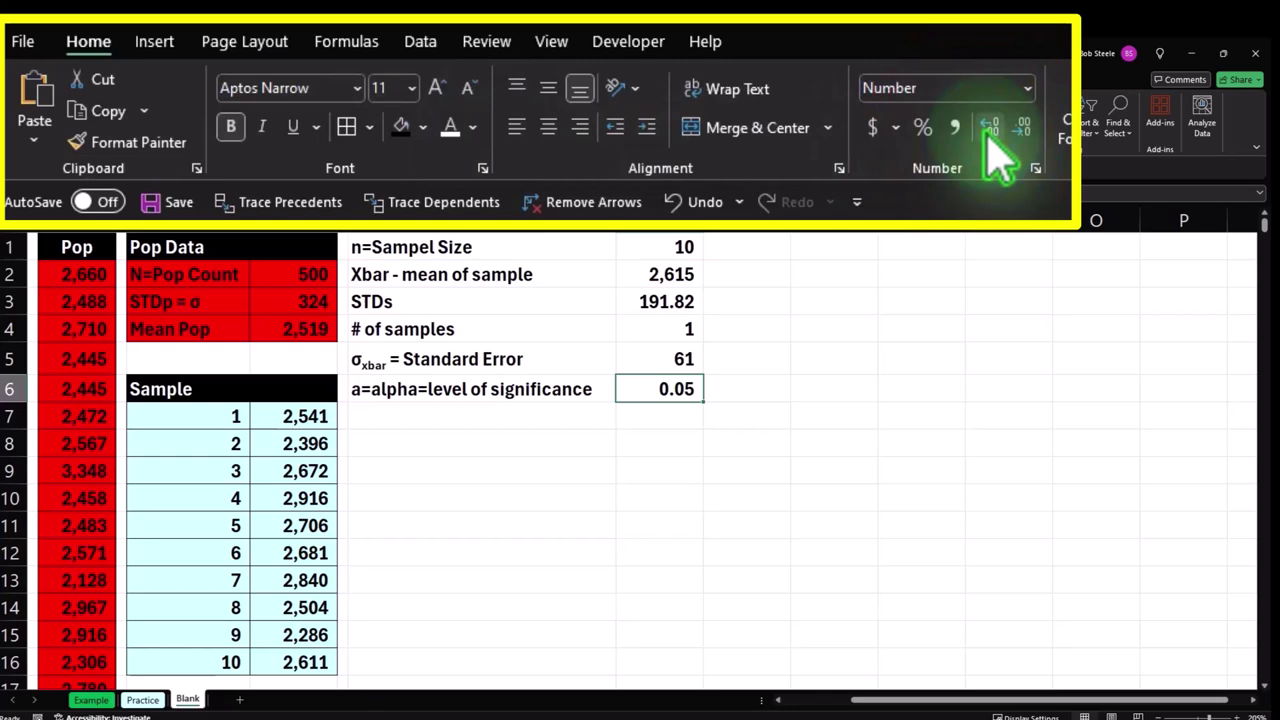
Label I7 "Confidence level" and select J7 for its value.
{"action": "left_click", "coordinate": [446, 420]}
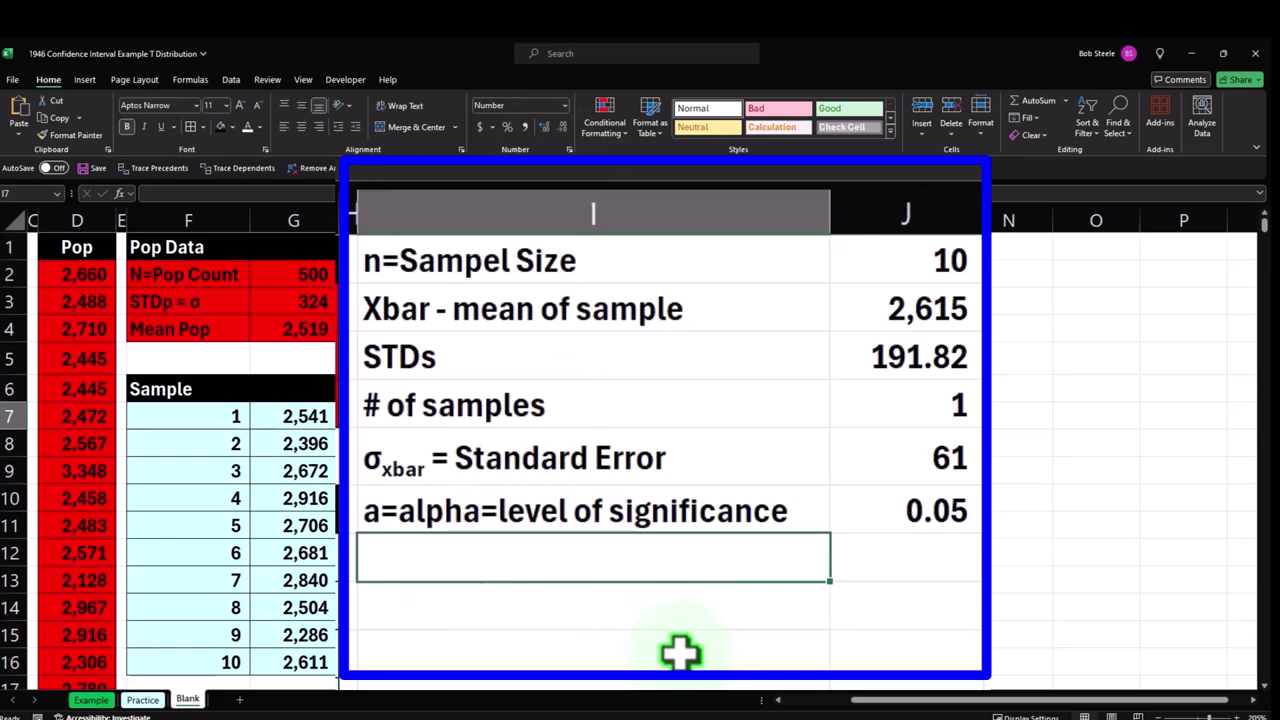
{"action": "type", "text": "Confidence level"}
{"action": "key", "text": "Tab"}
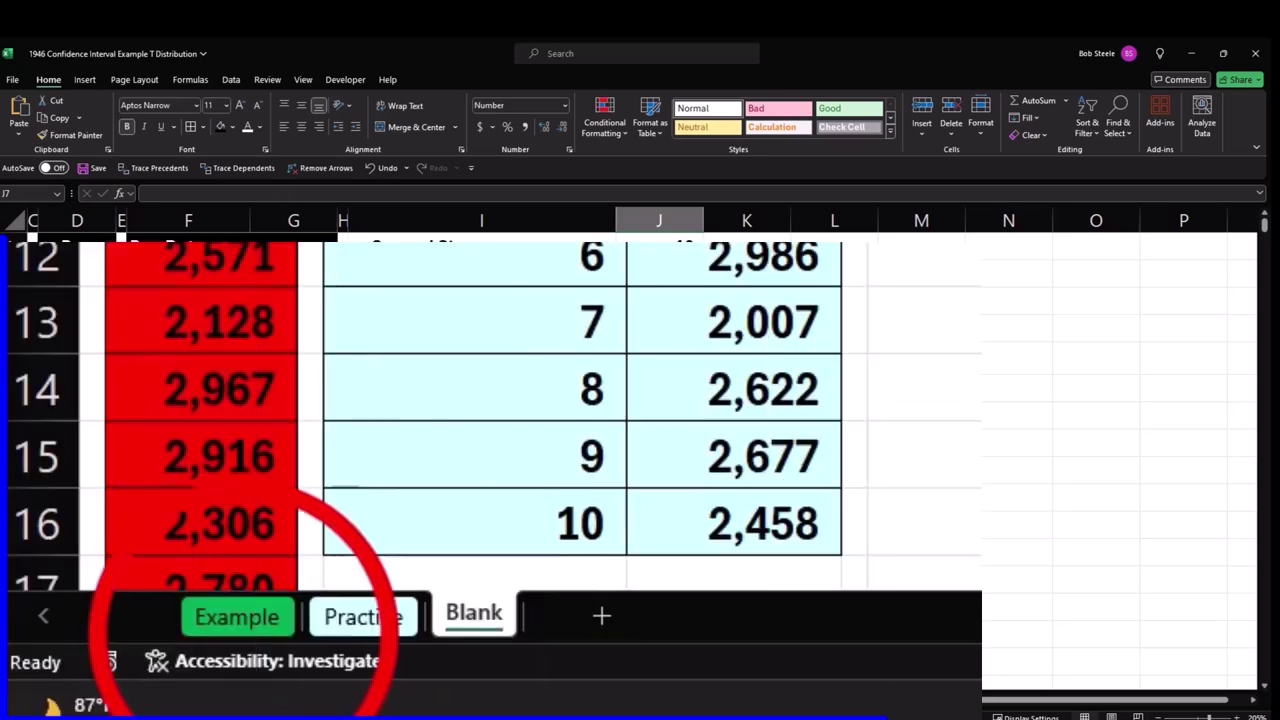
Review the bell curve chart on the Example sheet, and calculate the confidence level in J7 of the Blank sheet as =1-J6.
{"action": "left_click", "coordinate": [90, 699]}
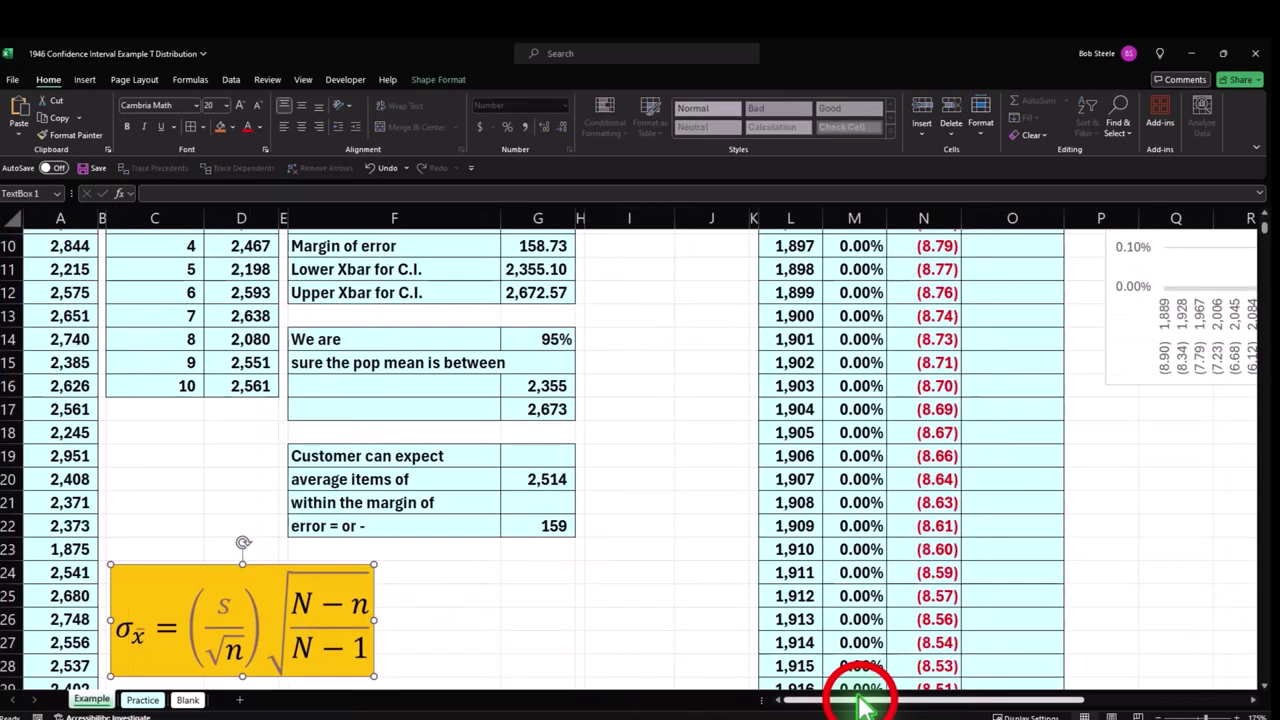
{"action": "left_click_drag", "start_coordinate": [857, 697], "coordinate": [1057, 700]}
{"action": "scroll", "coordinate": [1039, 648], "scroll_direction": "up", "scroll_amount": 3}
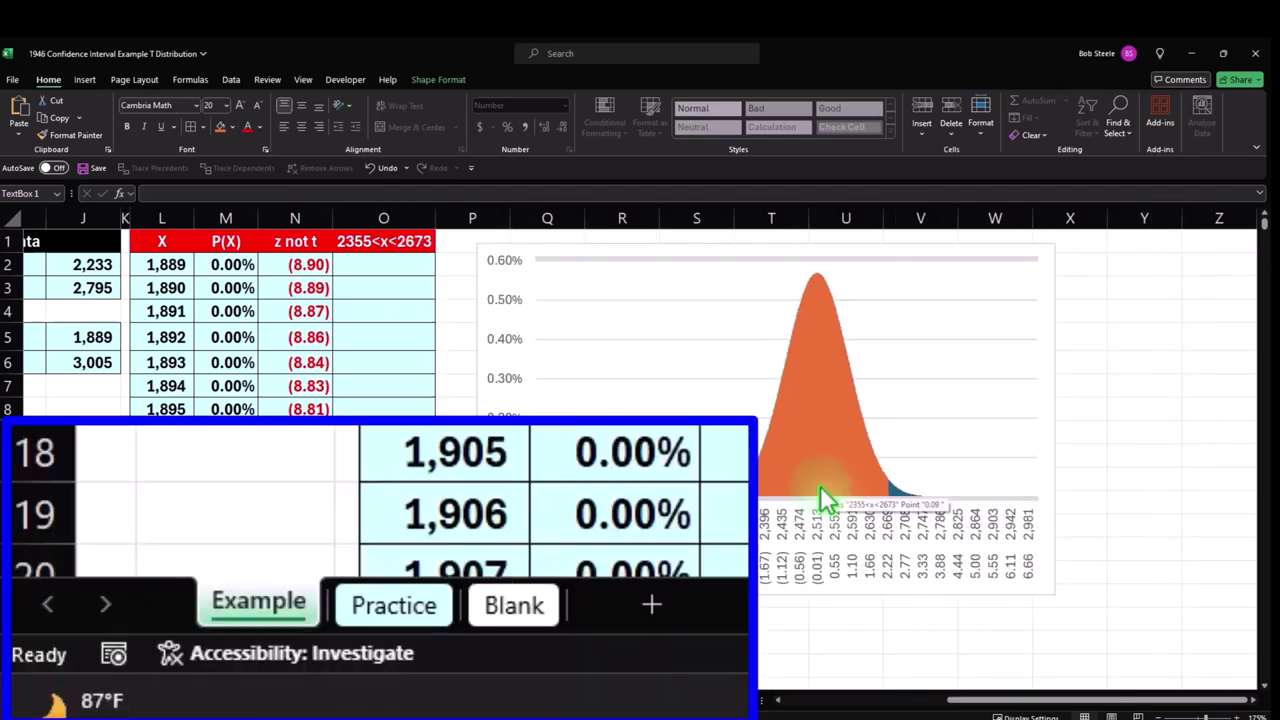
{"action": "left_click", "coordinate": [514, 605]}
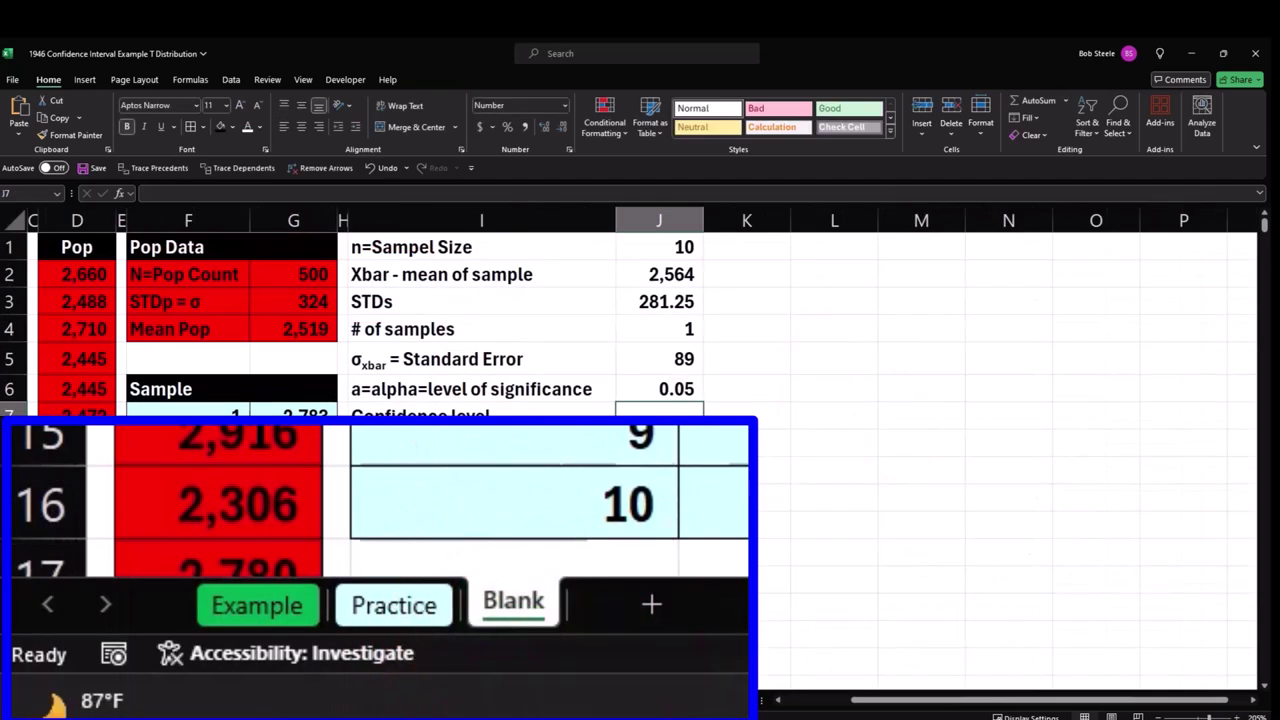
{"action": "type", "text": "=1-"}
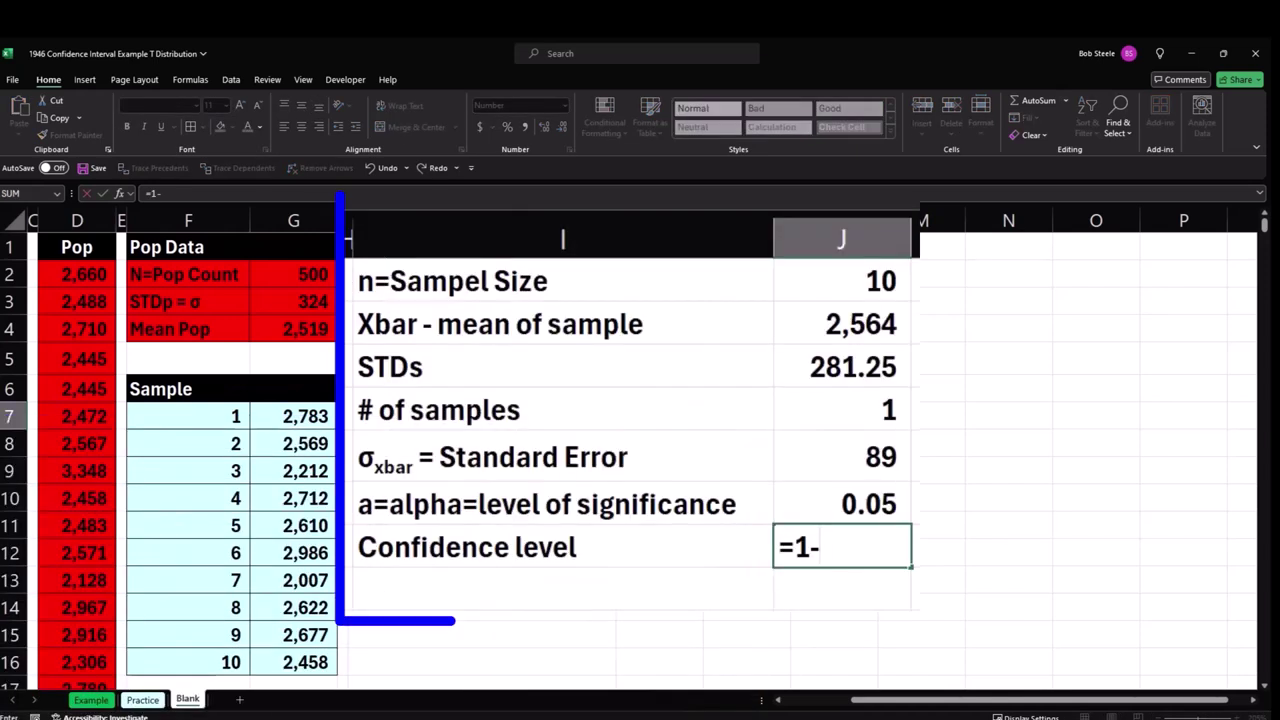
{"action": "key", "text": "Up"}
{"action": "key", "text": "Return"}
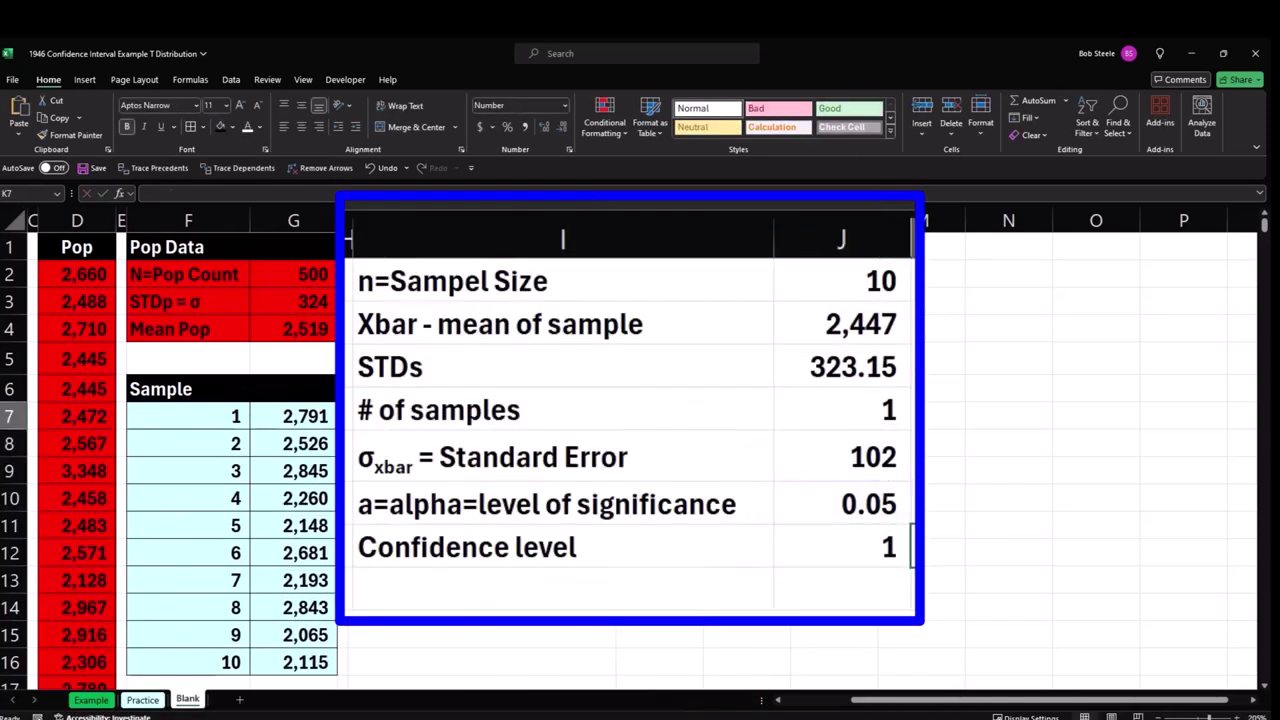
Format the confidence level in J7 with two decimal places.
{"action": "left_click", "coordinate": [546, 130]}
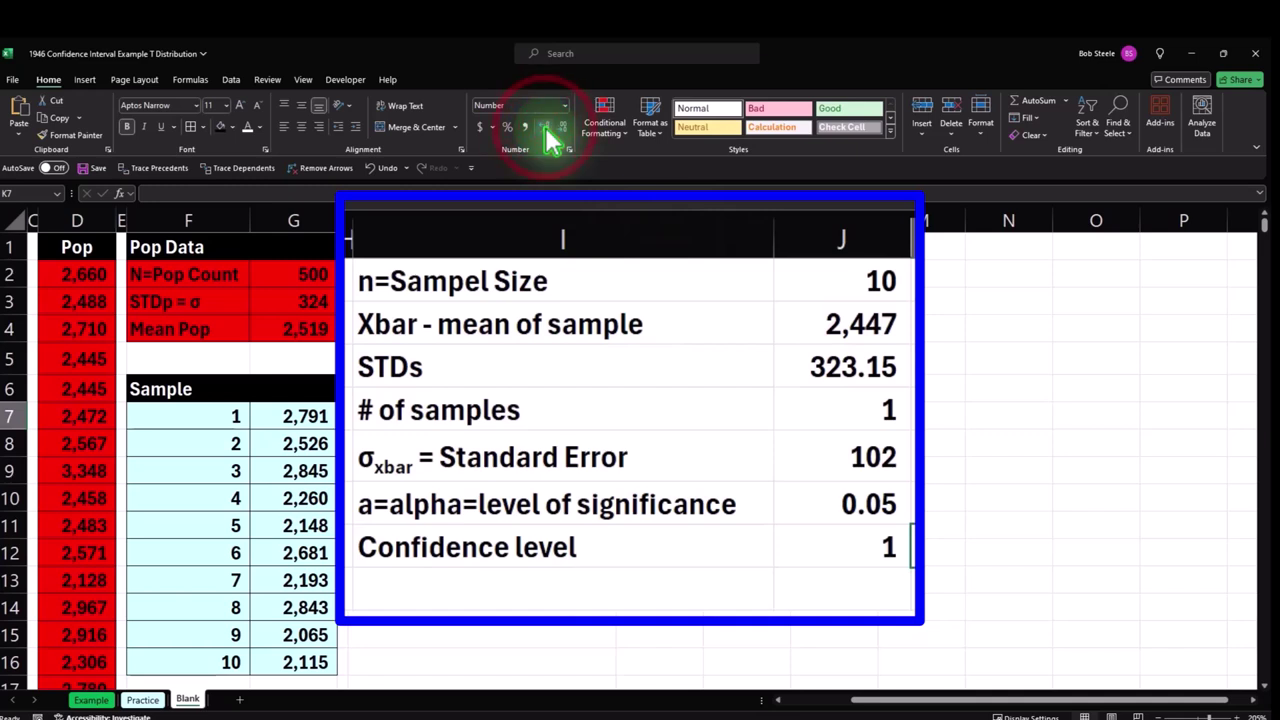
{"action": "left_click", "coordinate": [857, 547]}
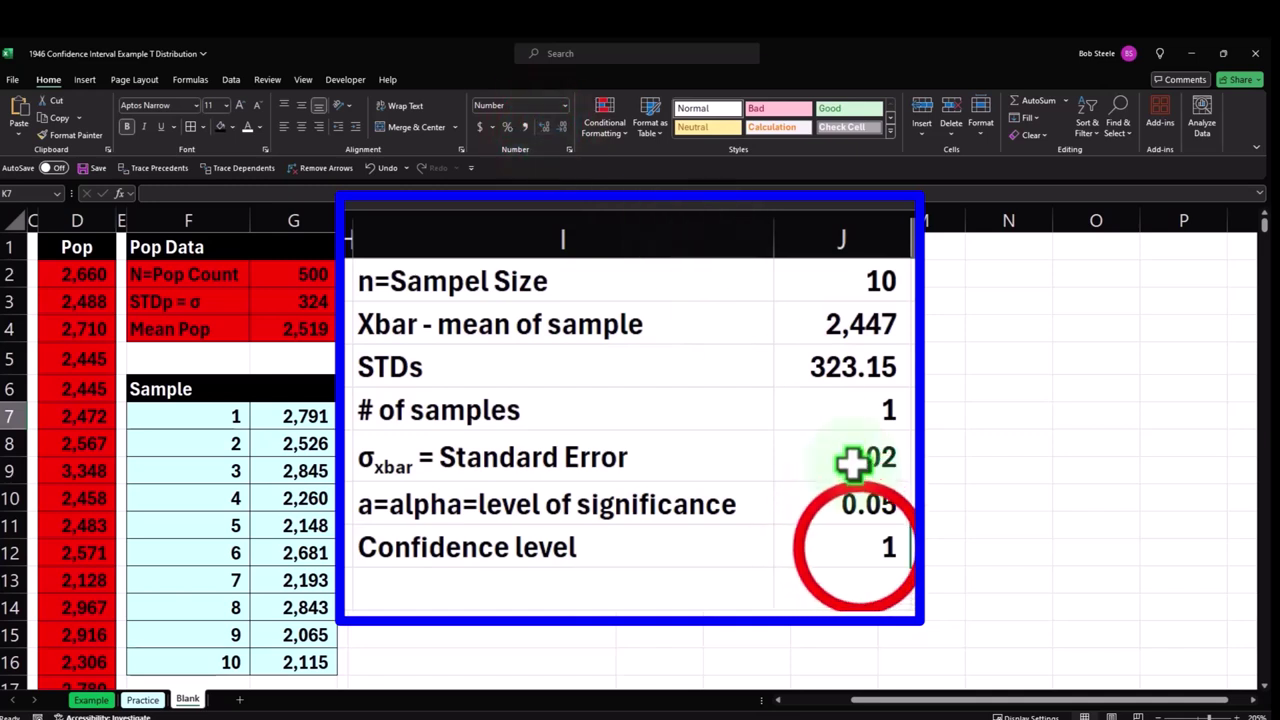
{"action": "left_click", "coordinate": [544, 127]}
{"action": "left_click", "coordinate": [544, 127]}
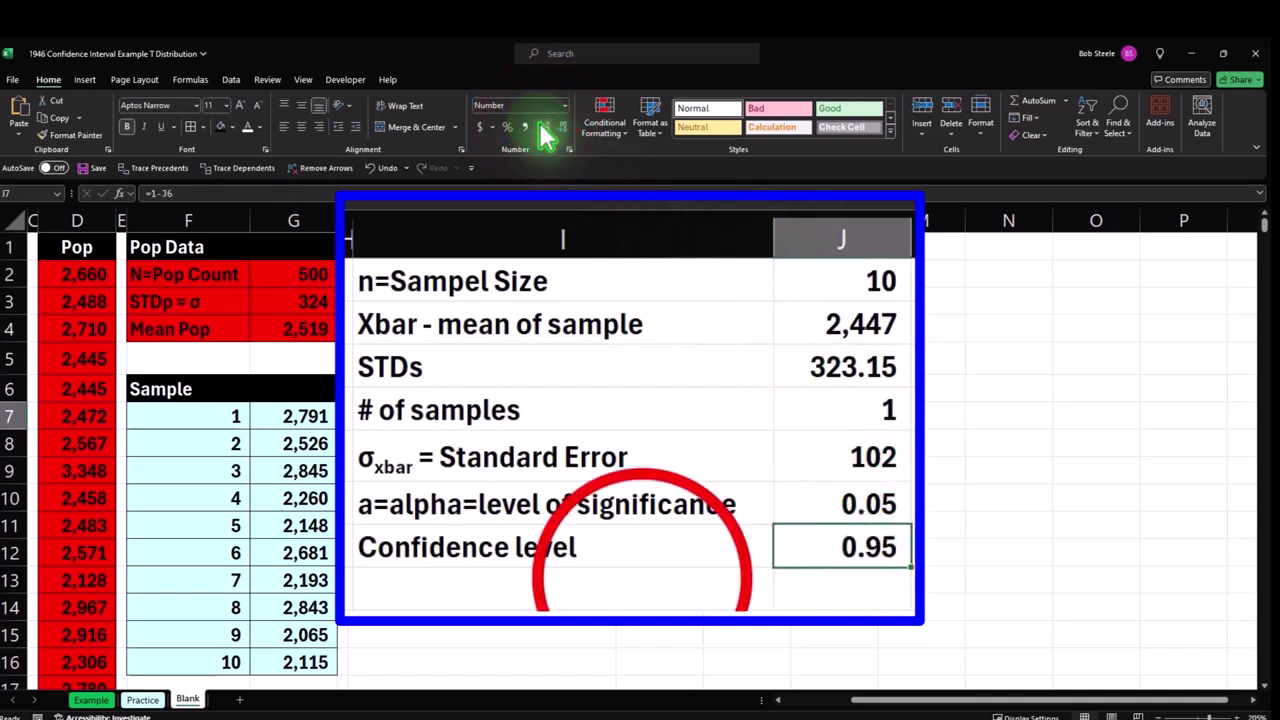
Label I8 "Alpha/2 - upper end of the bell".
{"action": "left_click", "coordinate": [638, 576]}
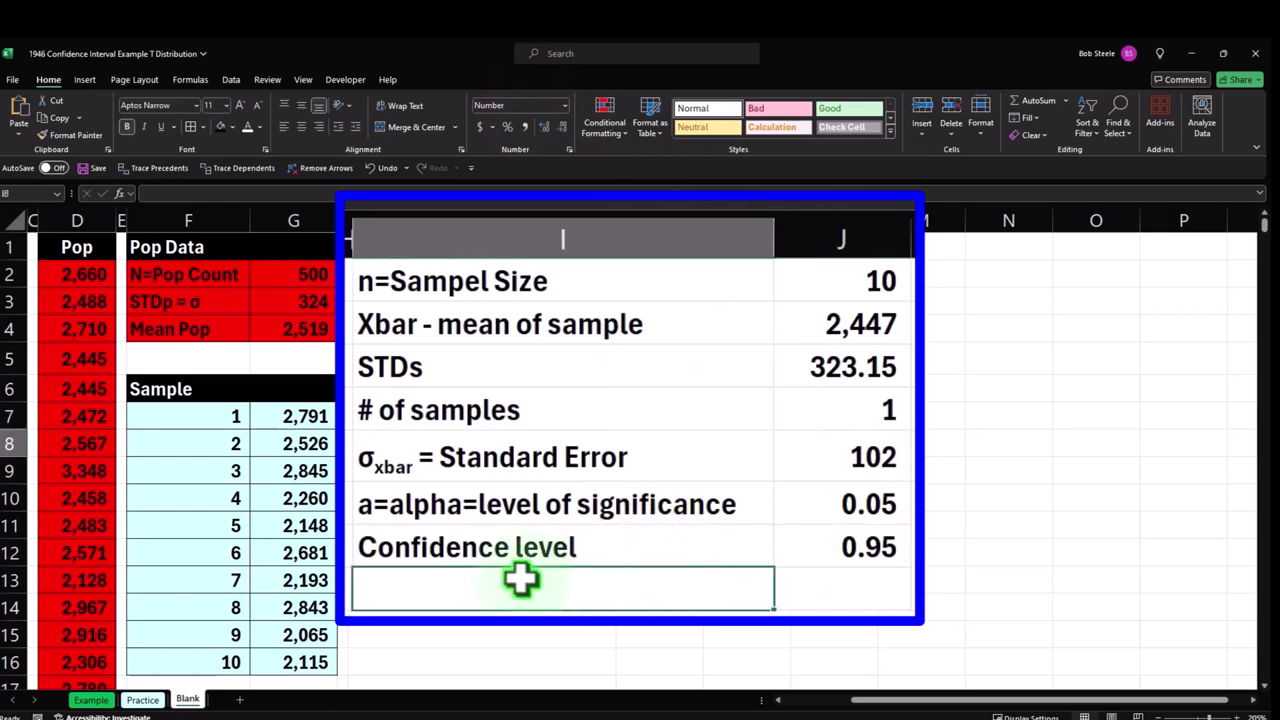
{"action": "type", "text": "Al"}
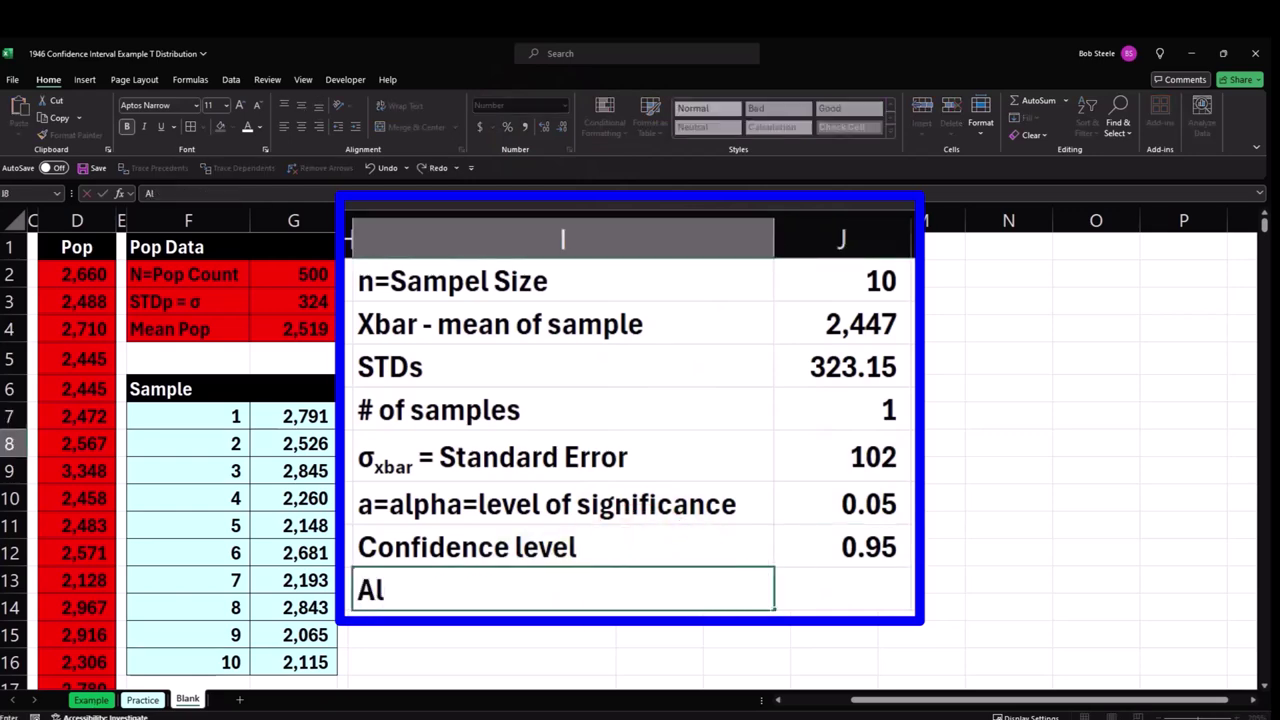
{"action": "type", "text": "pha/2"}
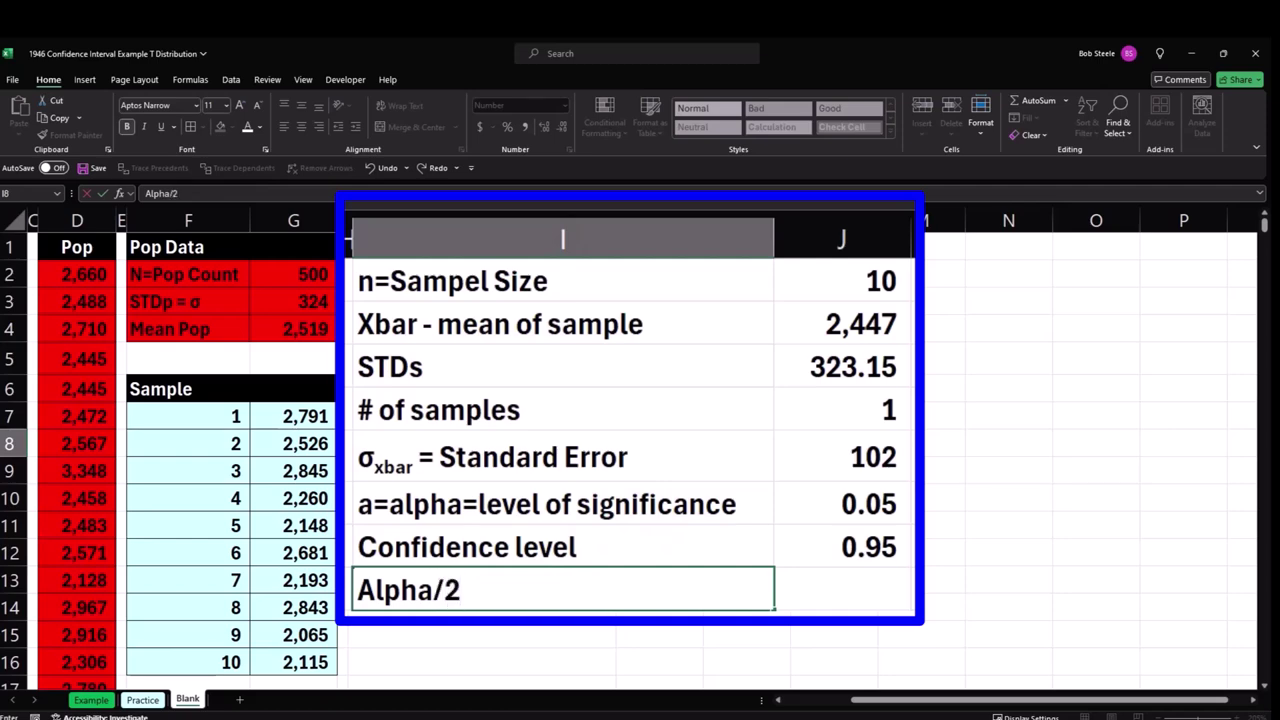
{"action": "type", "text": " - upper"}
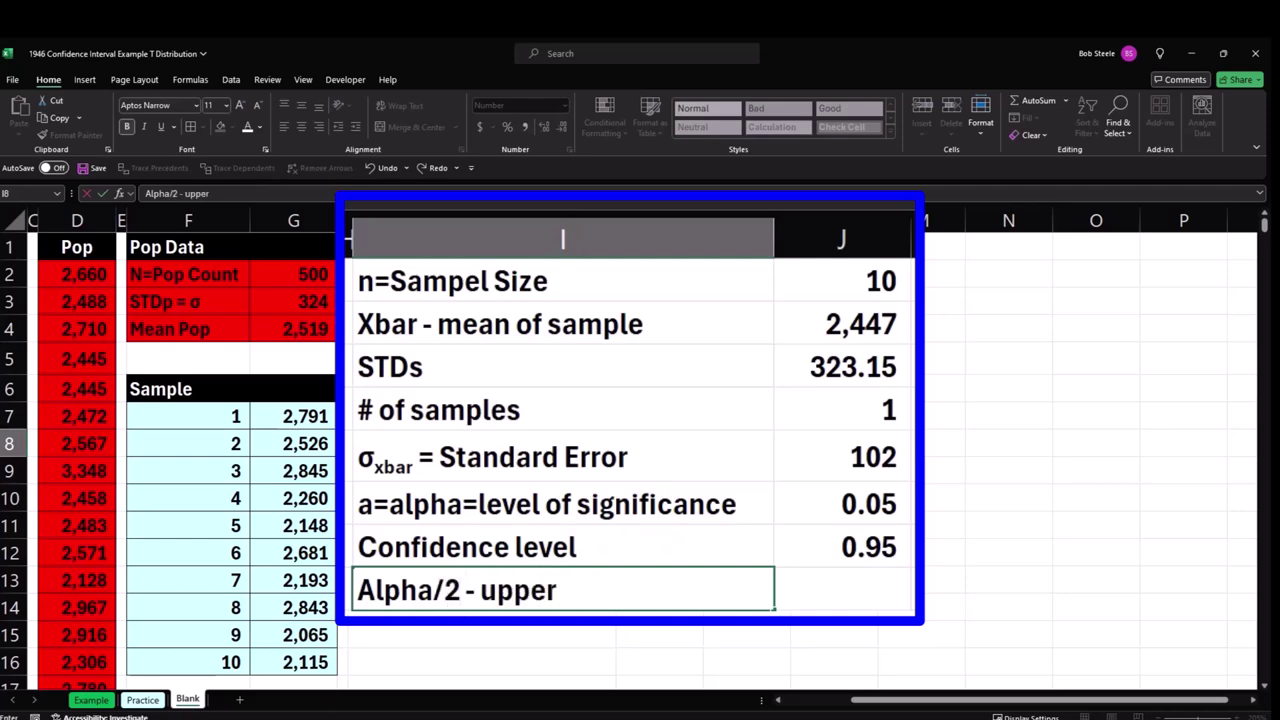
{"action": "type", "text": " end of the bell"}
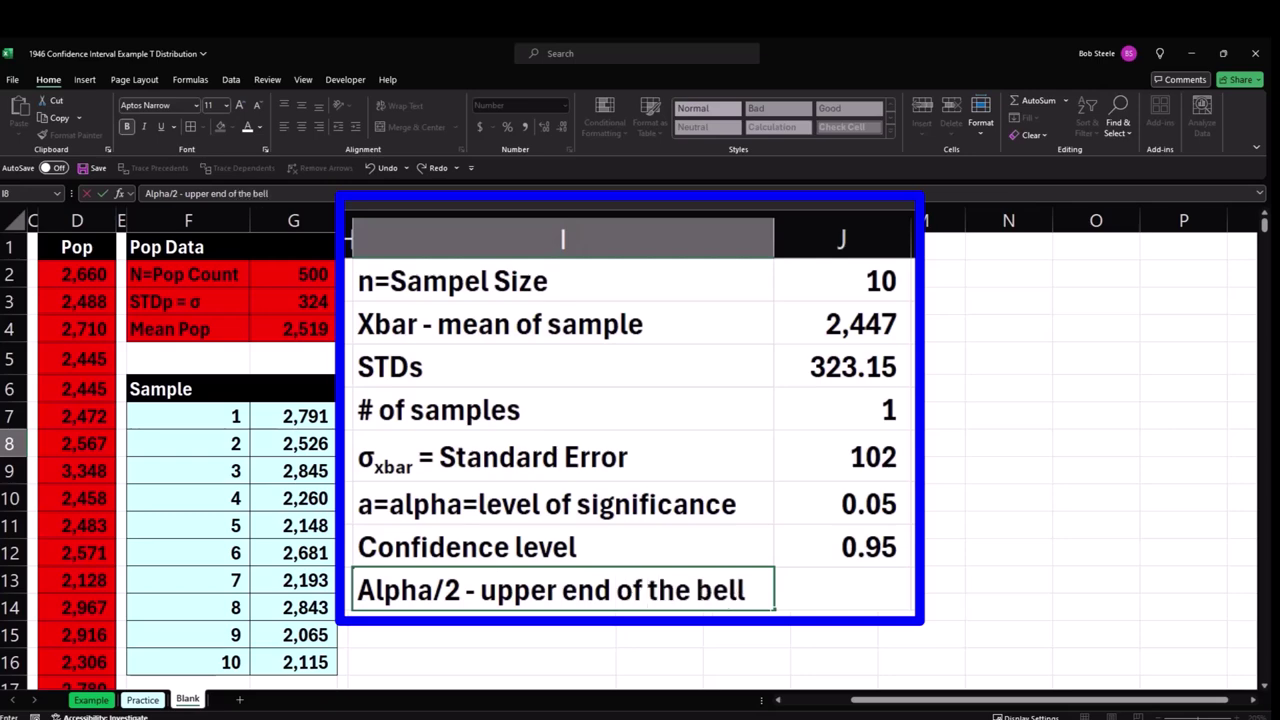
{"action": "key", "text": "Tab"}
Review the bell curve chart on the Example sheet, and calculate alpha/2 in J8 of the Blank sheet as =J6/2.
{"action": "left_click", "coordinate": [91, 699]}
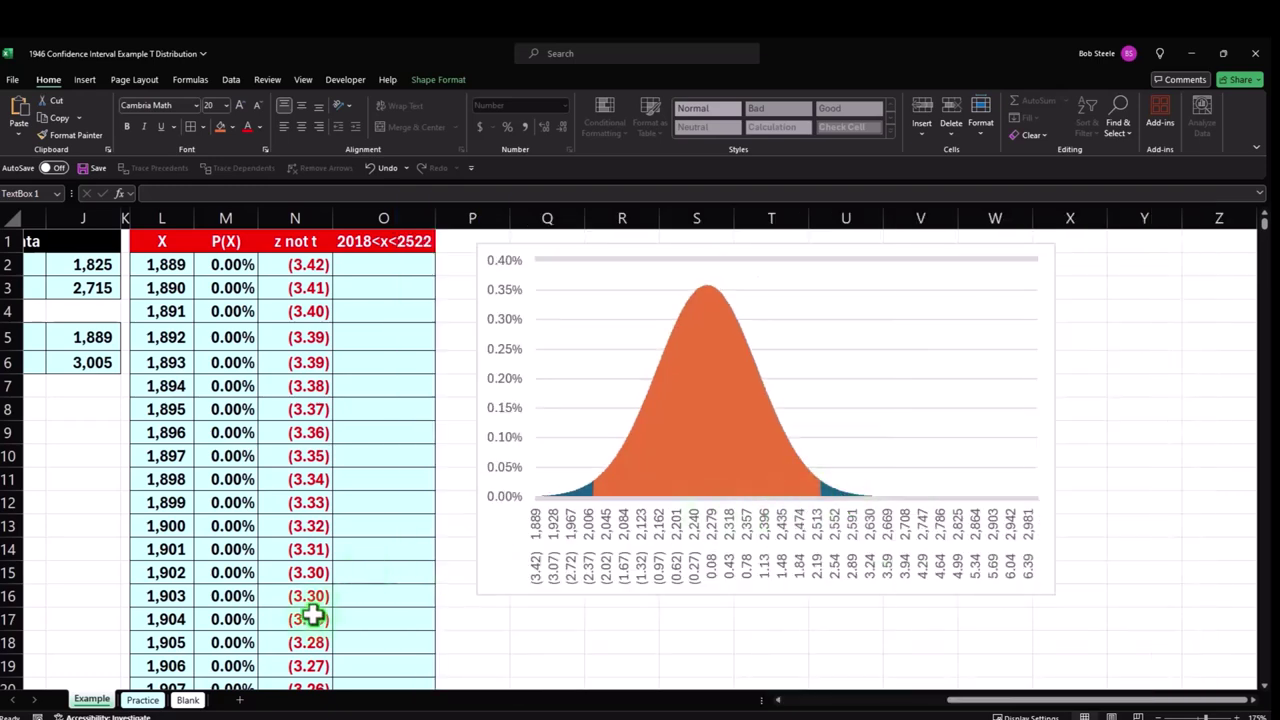
{"action": "left_click", "coordinate": [440, 627]}
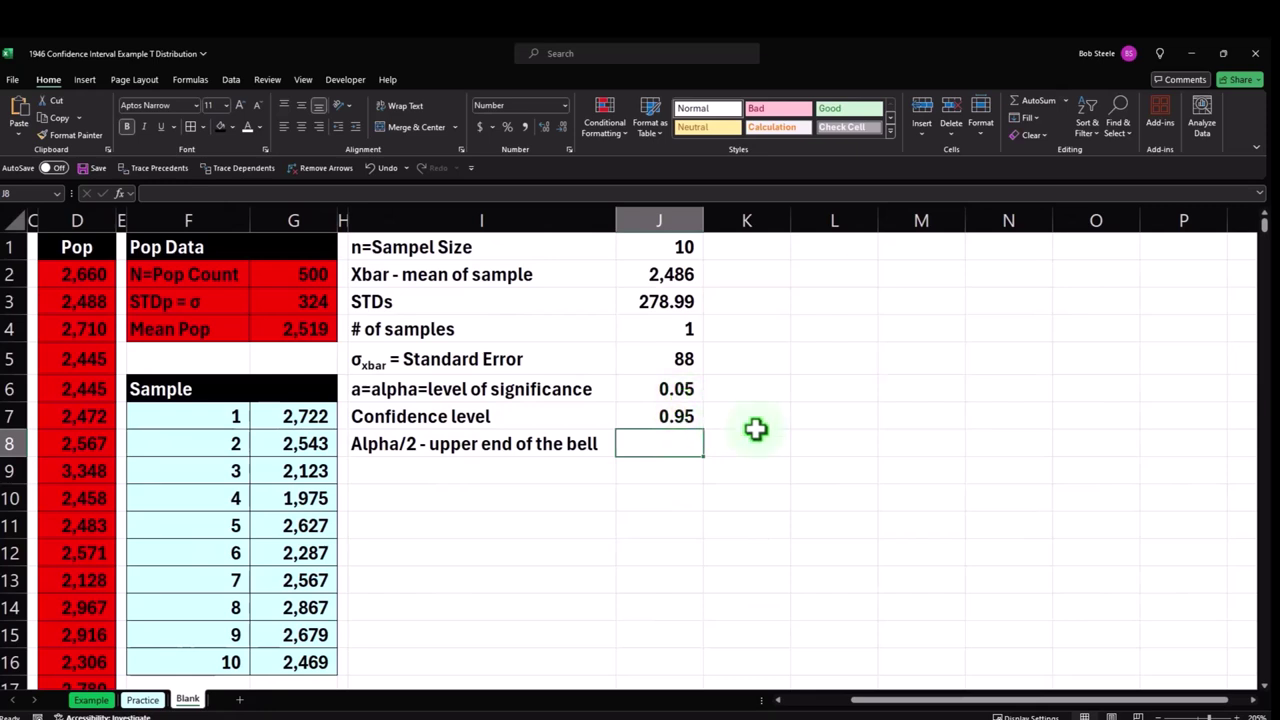
{"action": "type", "text": "="}
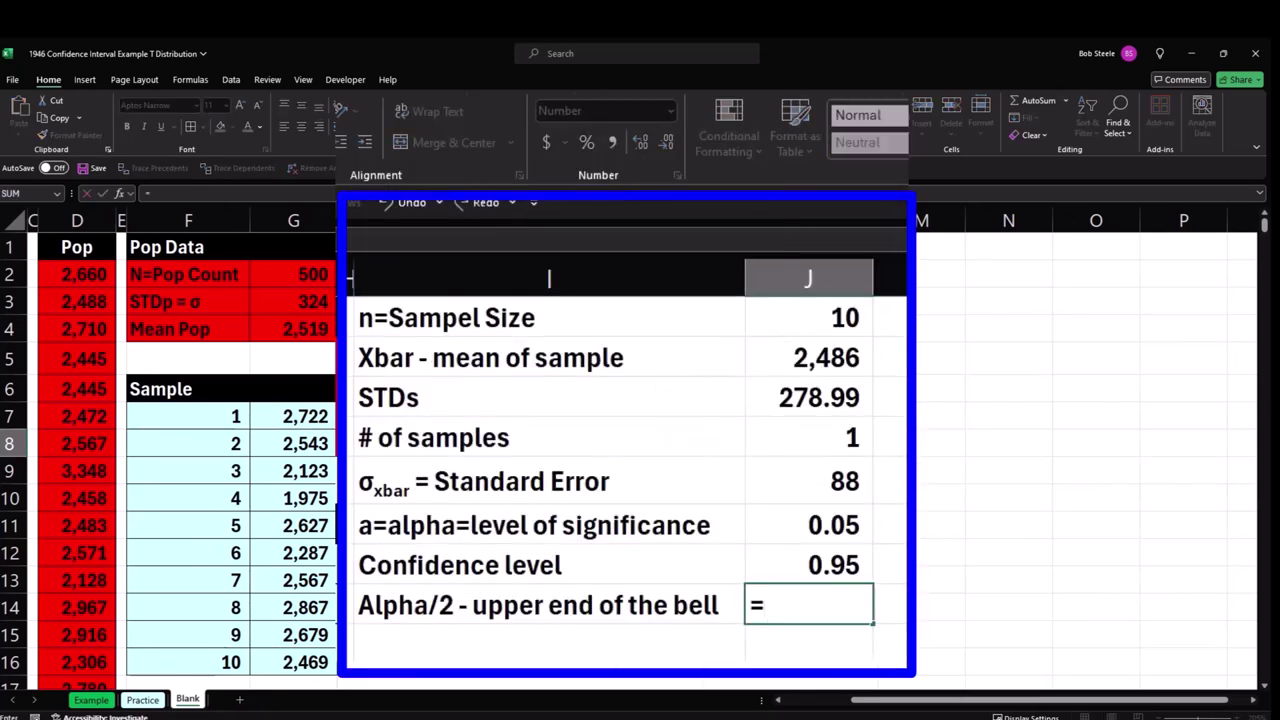
{"action": "left_click", "coordinate": [808, 525]}
{"action": "type", "text": "/2"}
{"action": "key", "text": "ctrl+Return"}
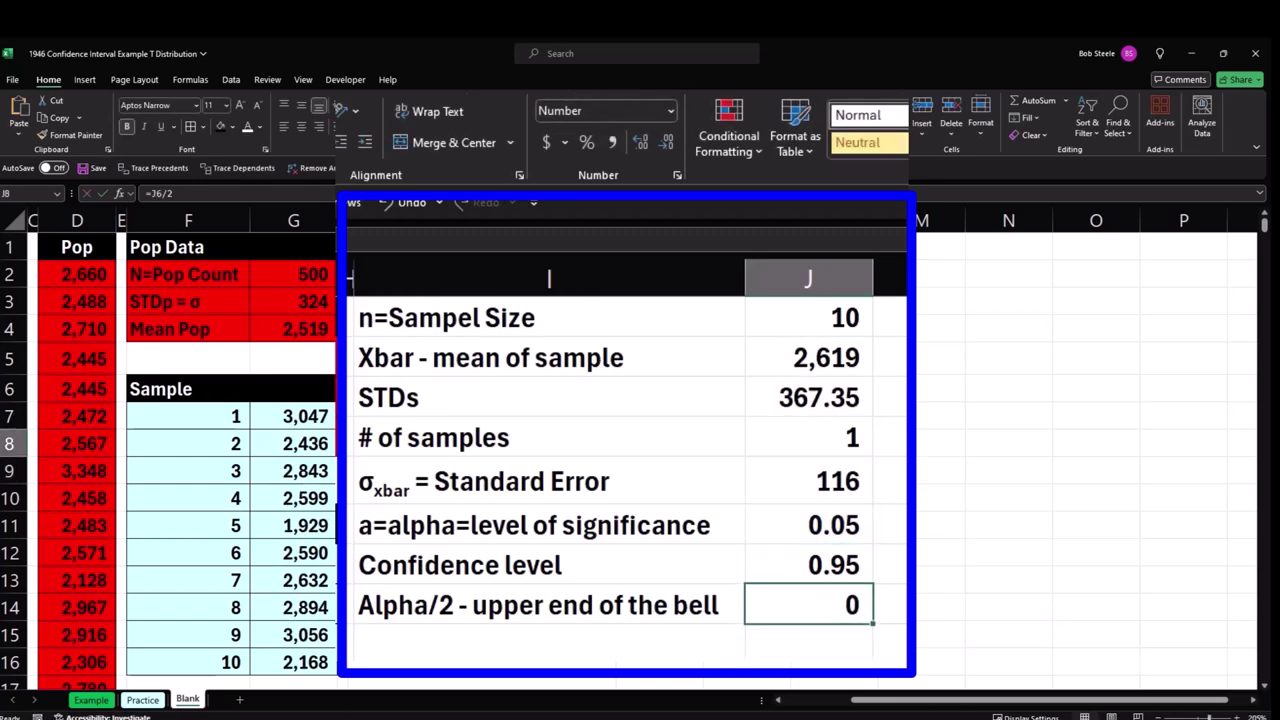
Format the alpha/2 value in J8 with three decimal places.
{"action": "left_click", "coordinate": [641, 142]}
{"action": "left_click", "coordinate": [641, 142]}
{"action": "left_click", "coordinate": [641, 142]}
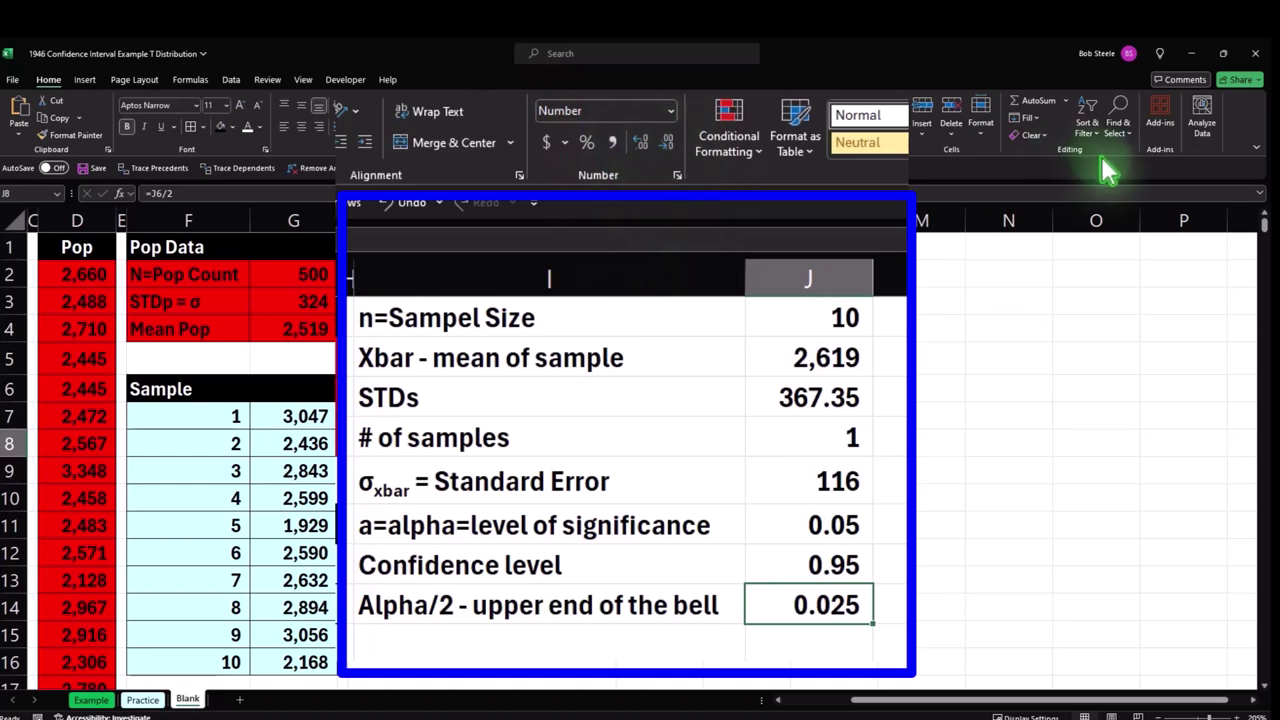
Label I9 "T=# of Standard Deviations".
{"action": "left_click", "coordinate": [471, 645]}
{"action": "left_click", "coordinate": [471, 643]}
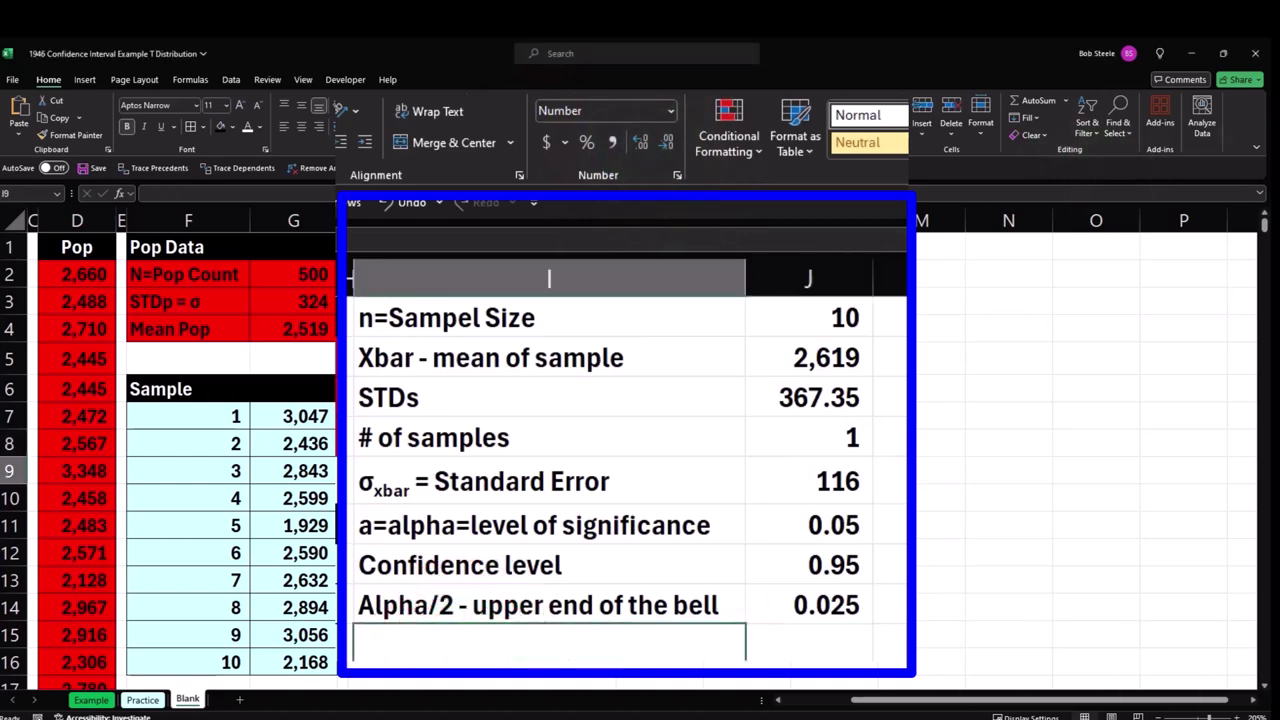
{"action": "type", "text": "T="}
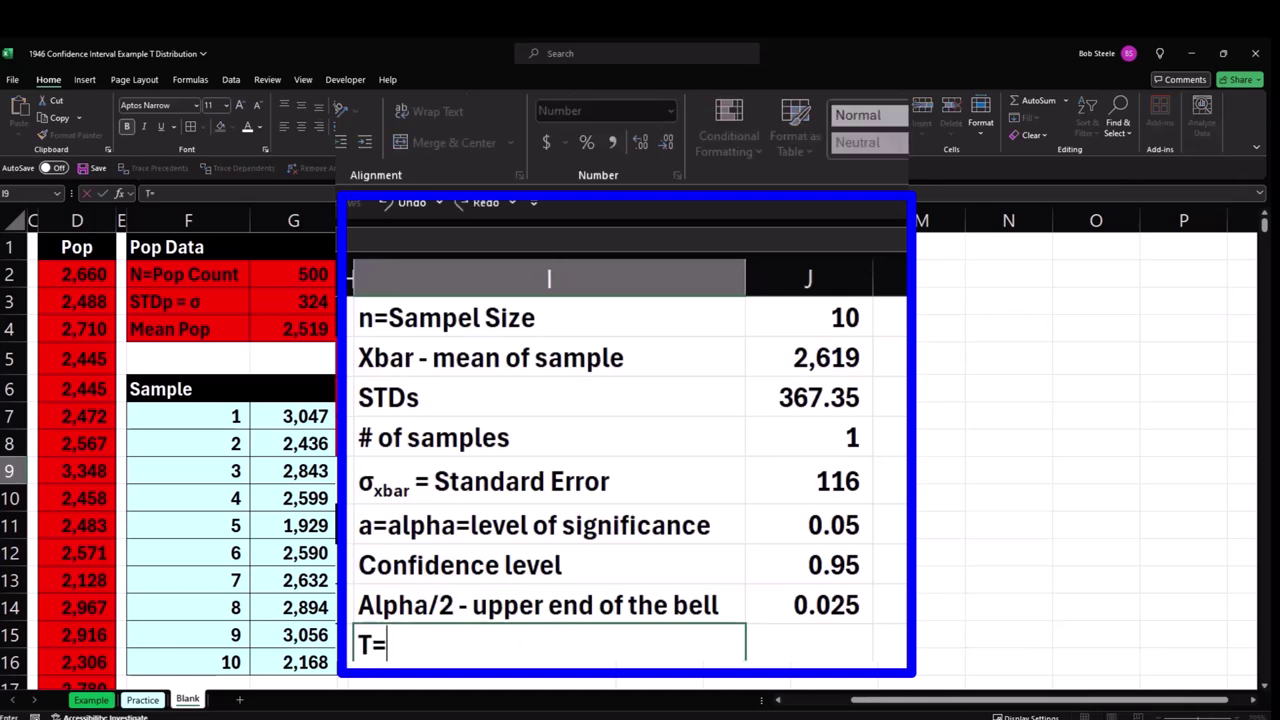
{"action": "type", "text": "# of Standa"}
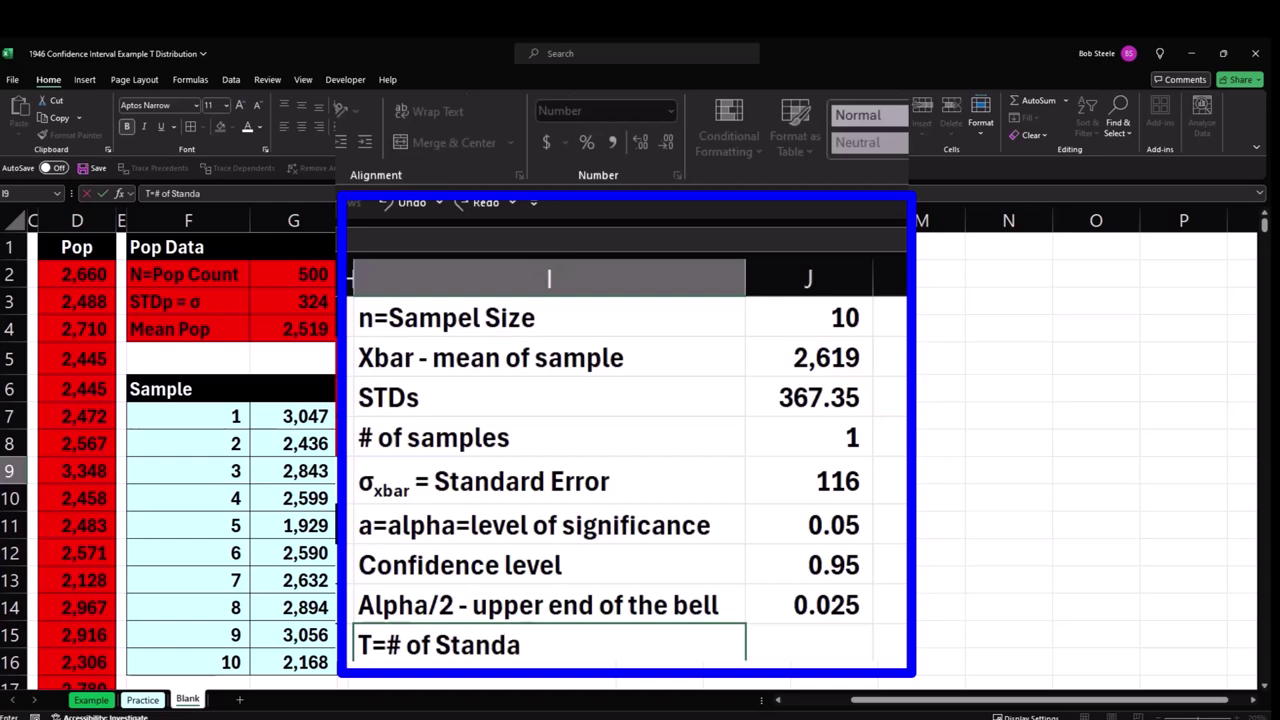
{"action": "type", "text": "rd Deviations"}
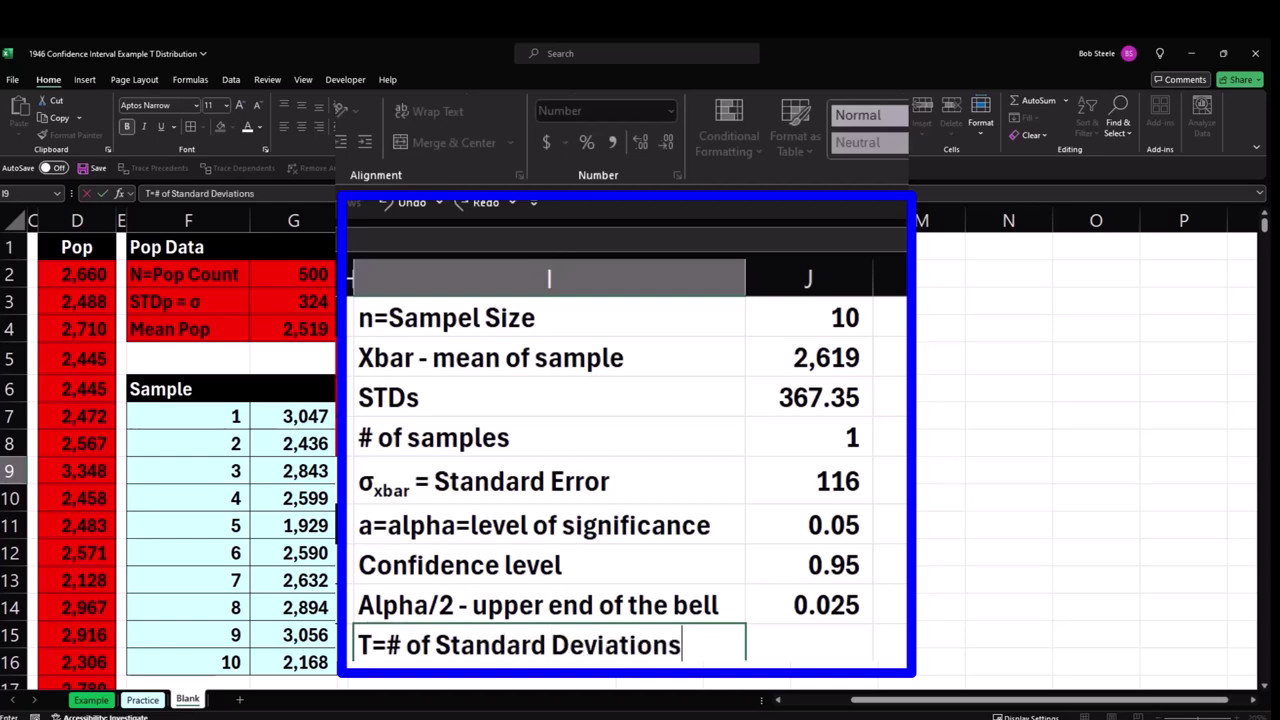
{"action": "key", "text": "Return"}
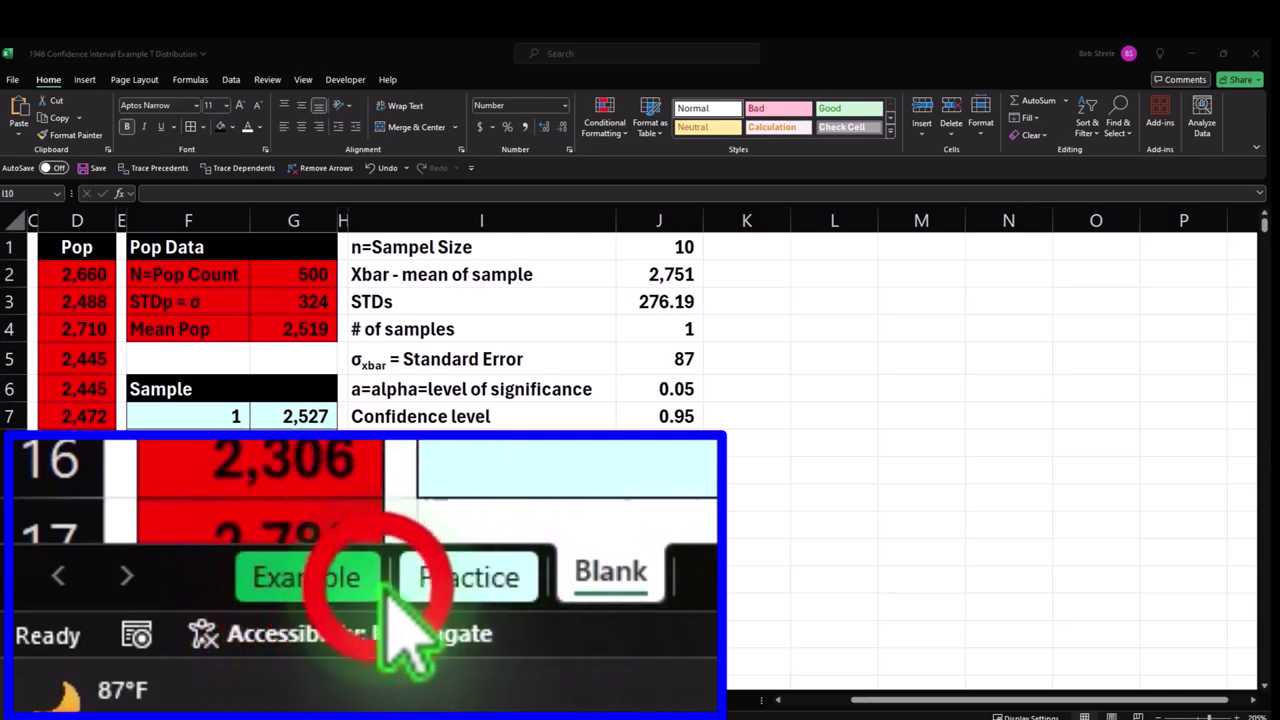
Review the Example sheet's bell curve chart, and build a T.INV formula in J9 of the Blank sheet with J8 as probability and J1 starting the degrees of freedom.
{"action": "left_click", "coordinate": [91, 699]}
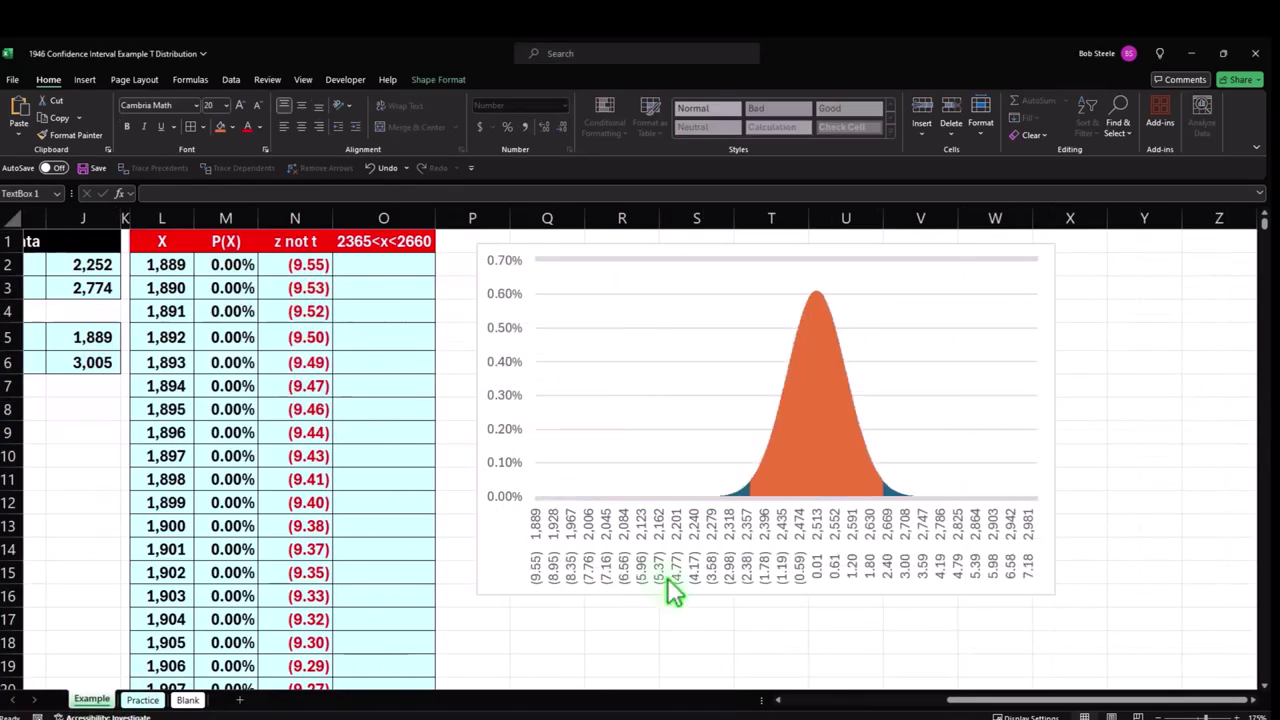
{"action": "mouse_move", "coordinate": [937, 472]}
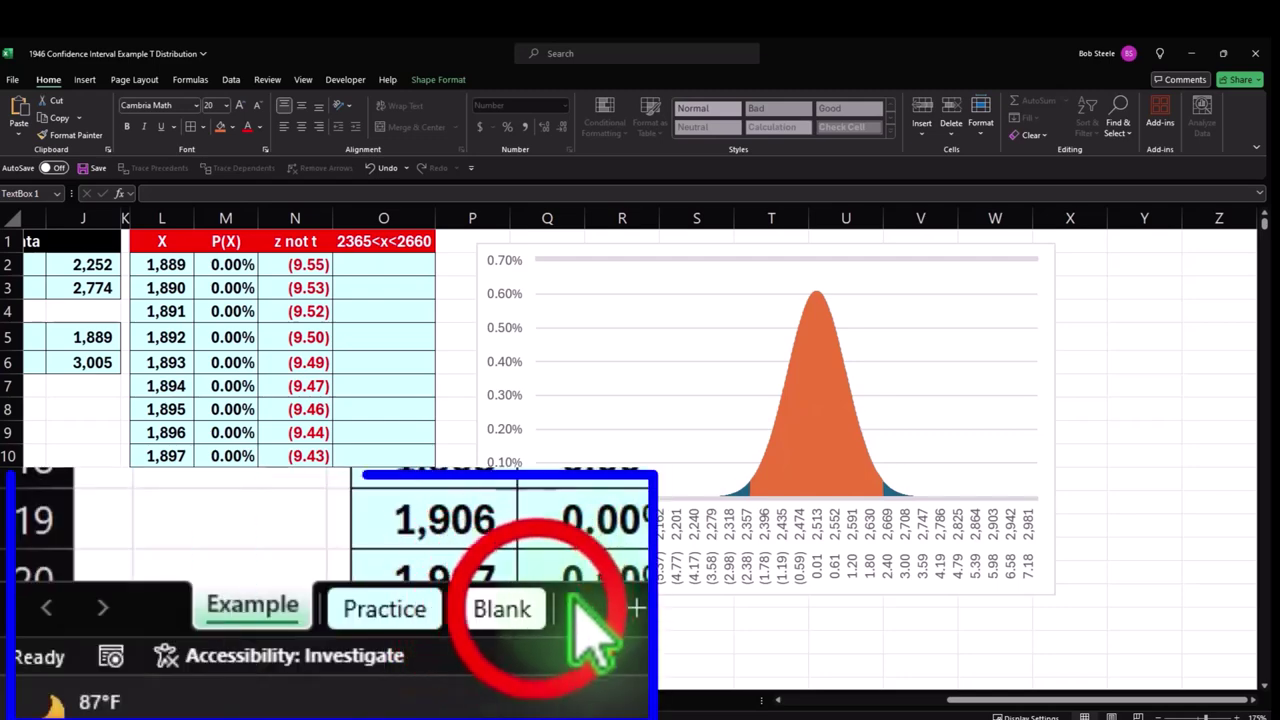
{"action": "left_click", "coordinate": [540, 612]}
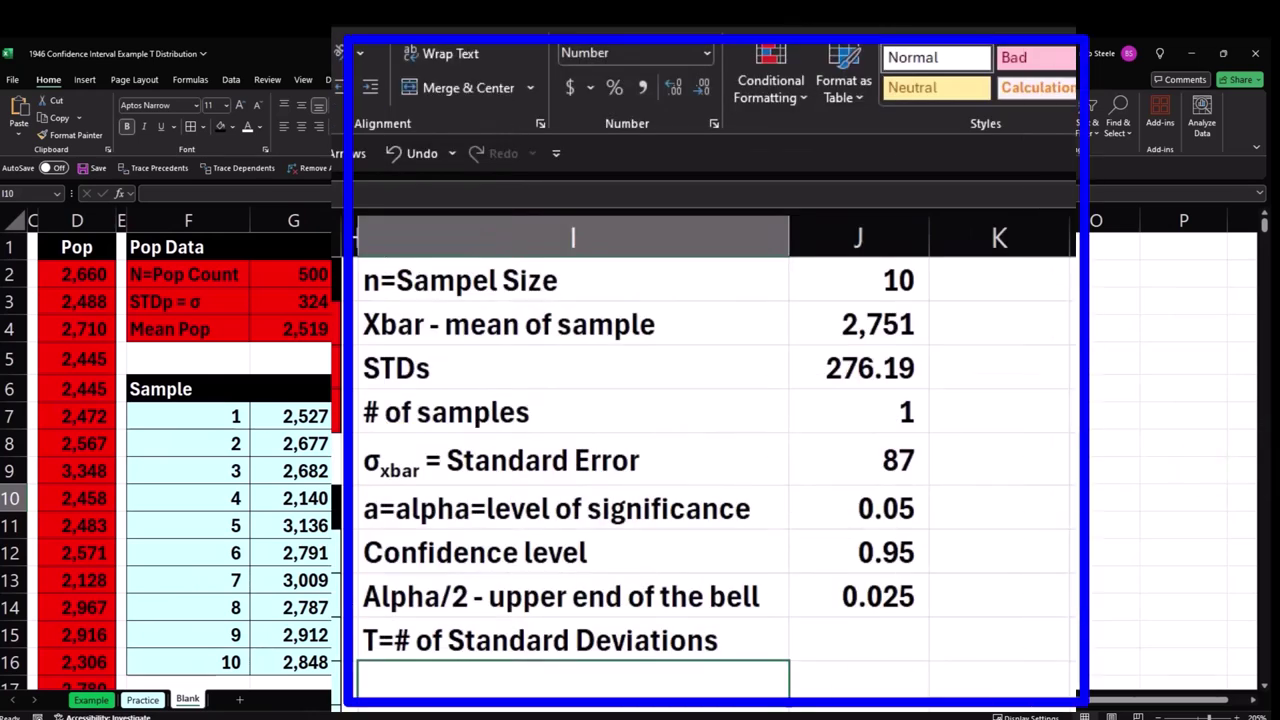
{"action": "left_click", "coordinate": [882, 640]}
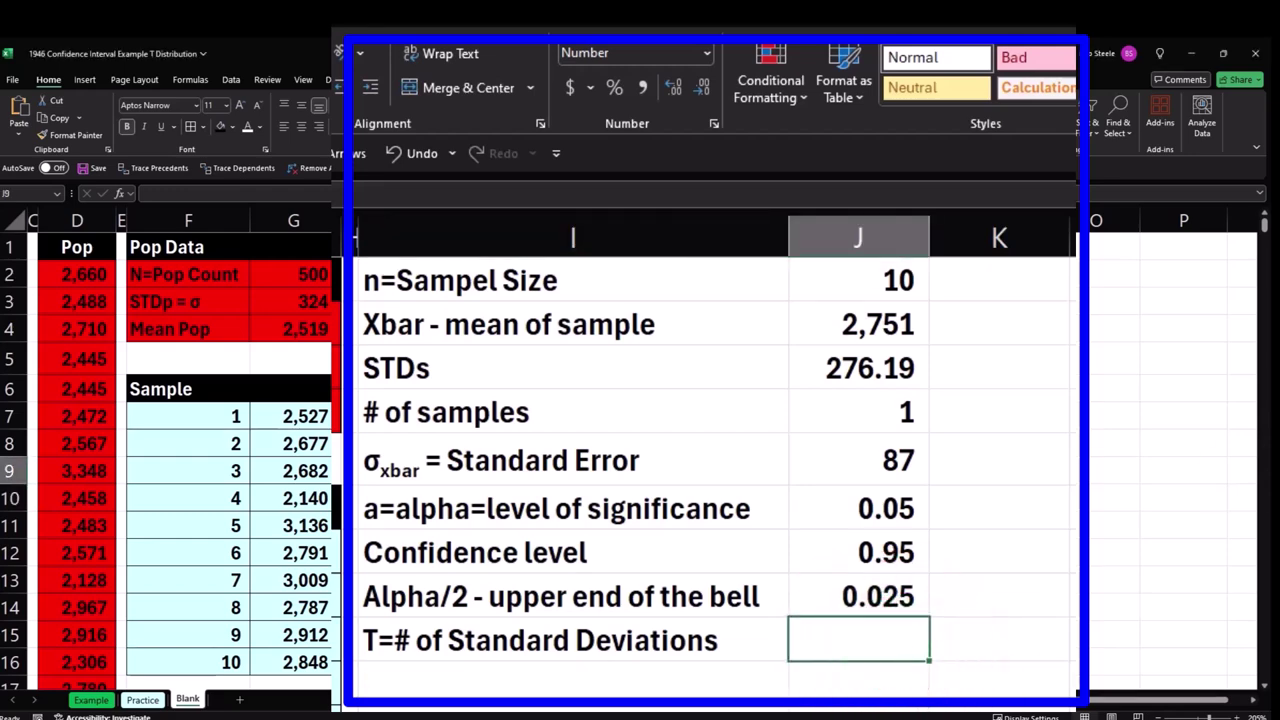
{"action": "type", "text": "="}
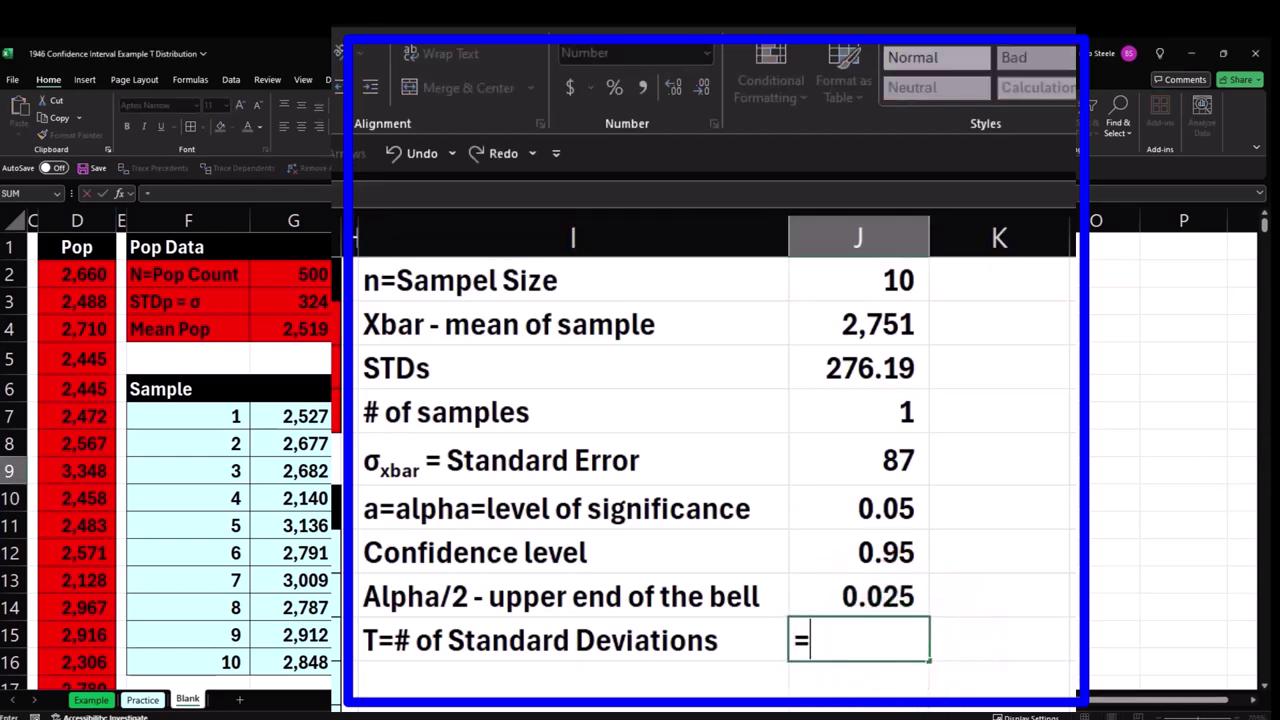
{"action": "type", "text": "t.in"}
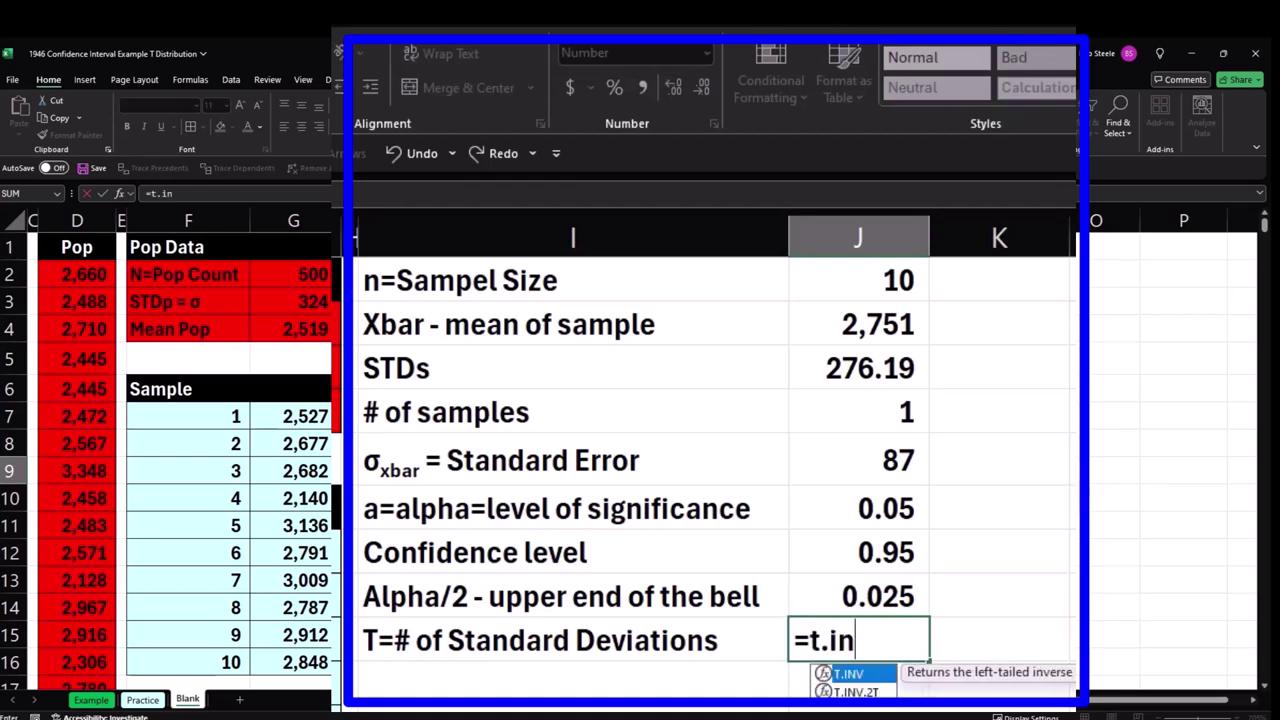
{"action": "key", "text": "Tab"}
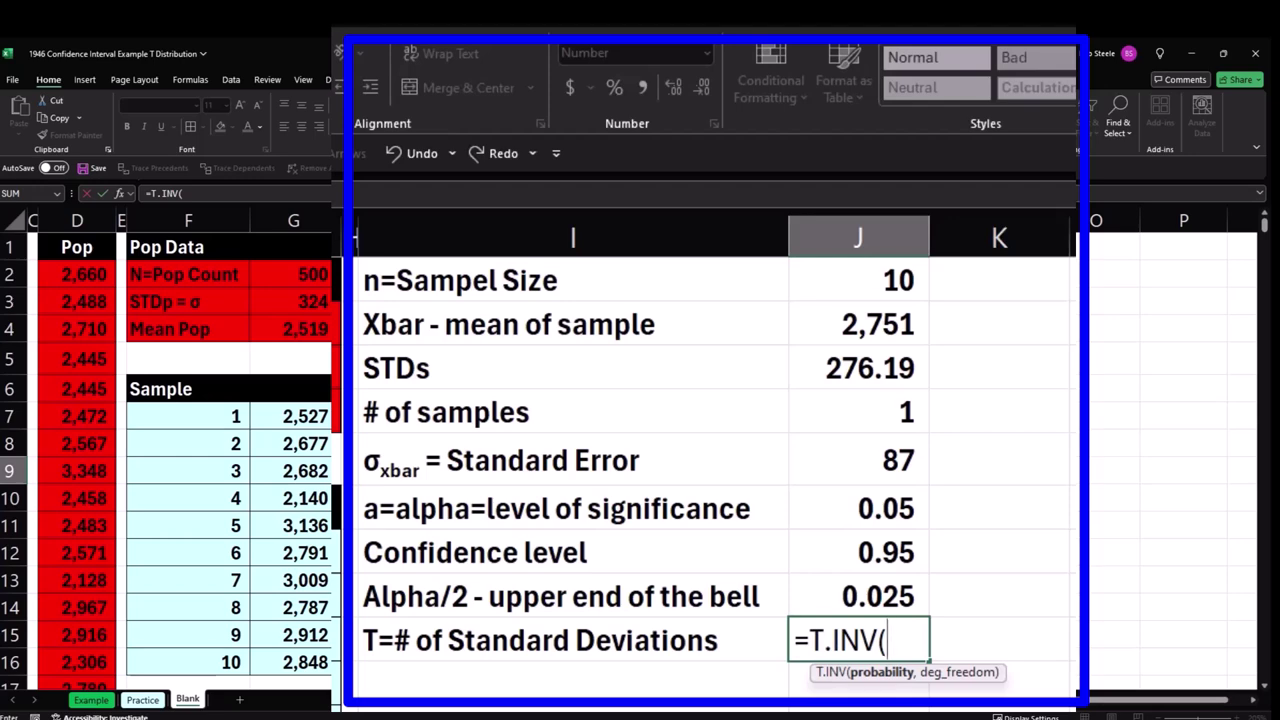
{"action": "left_click", "coordinate": [891, 595]}
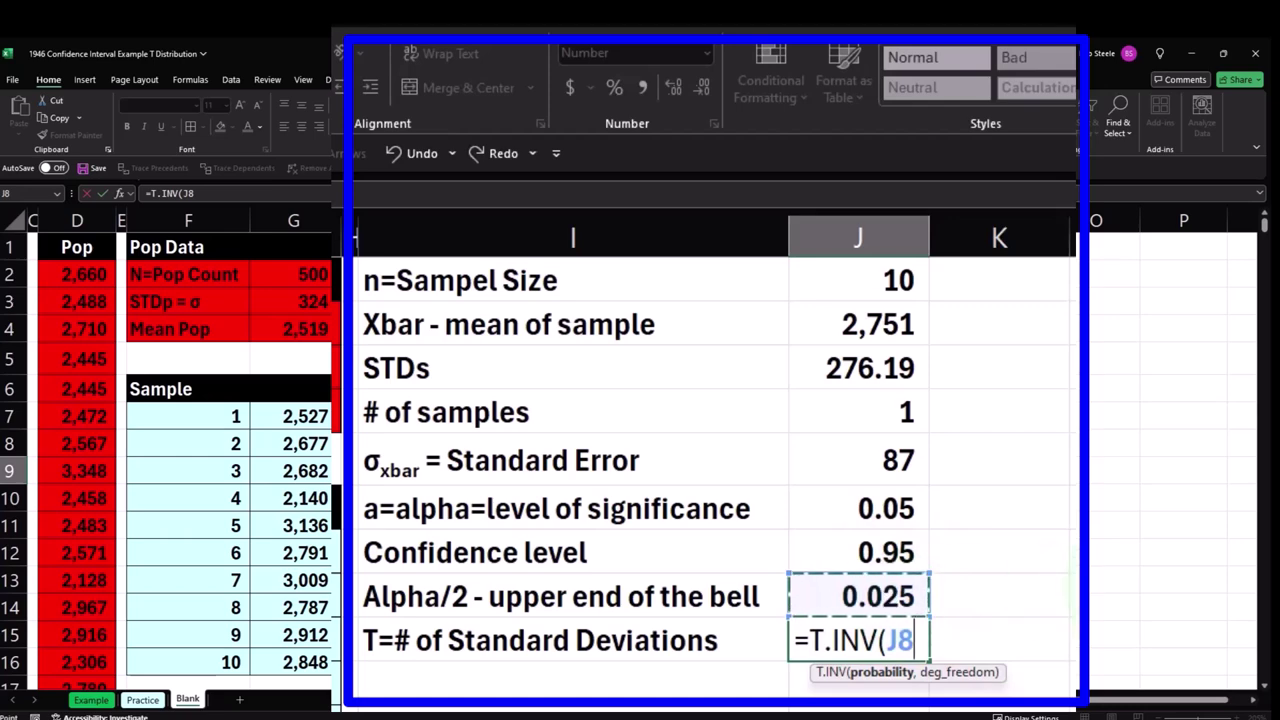
{"action": "type", "text": ","}
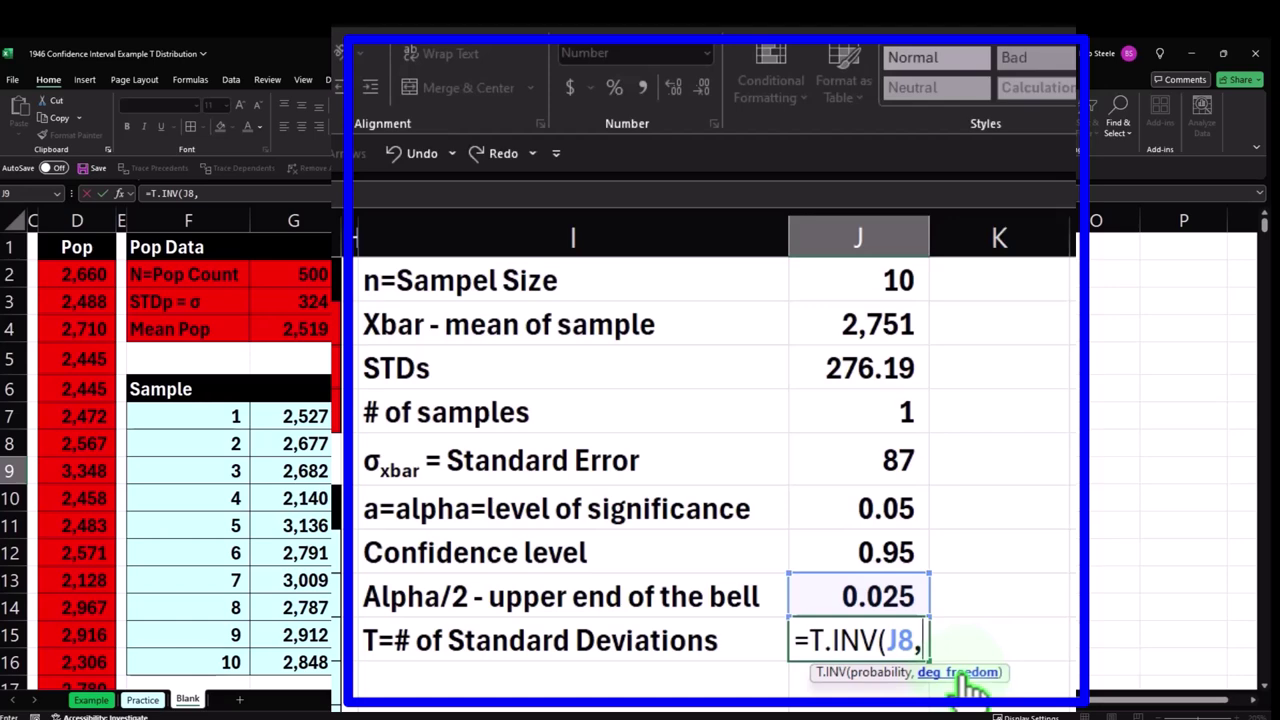
{"action": "left_click", "coordinate": [853, 285]}
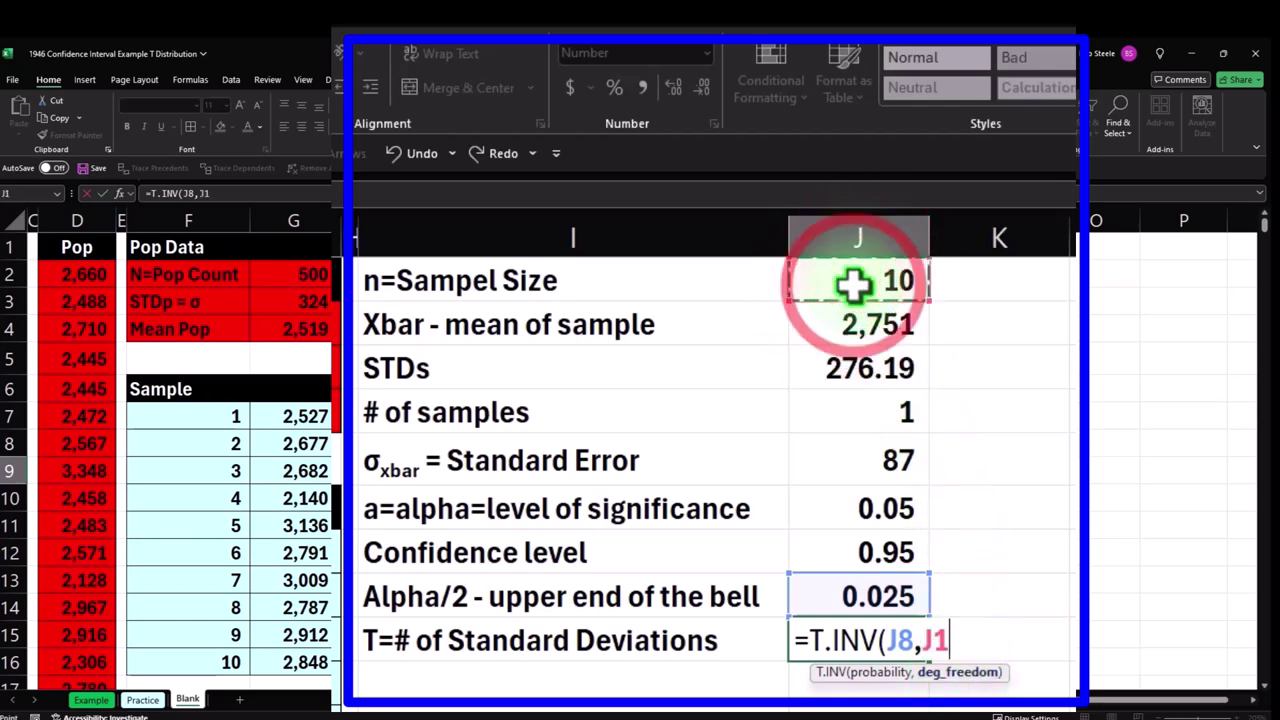
Finish the T.INV formula in J9 with J1-J4, sample size minus number of samples, as the degrees of freedom.
{"action": "type", "text": "-"}
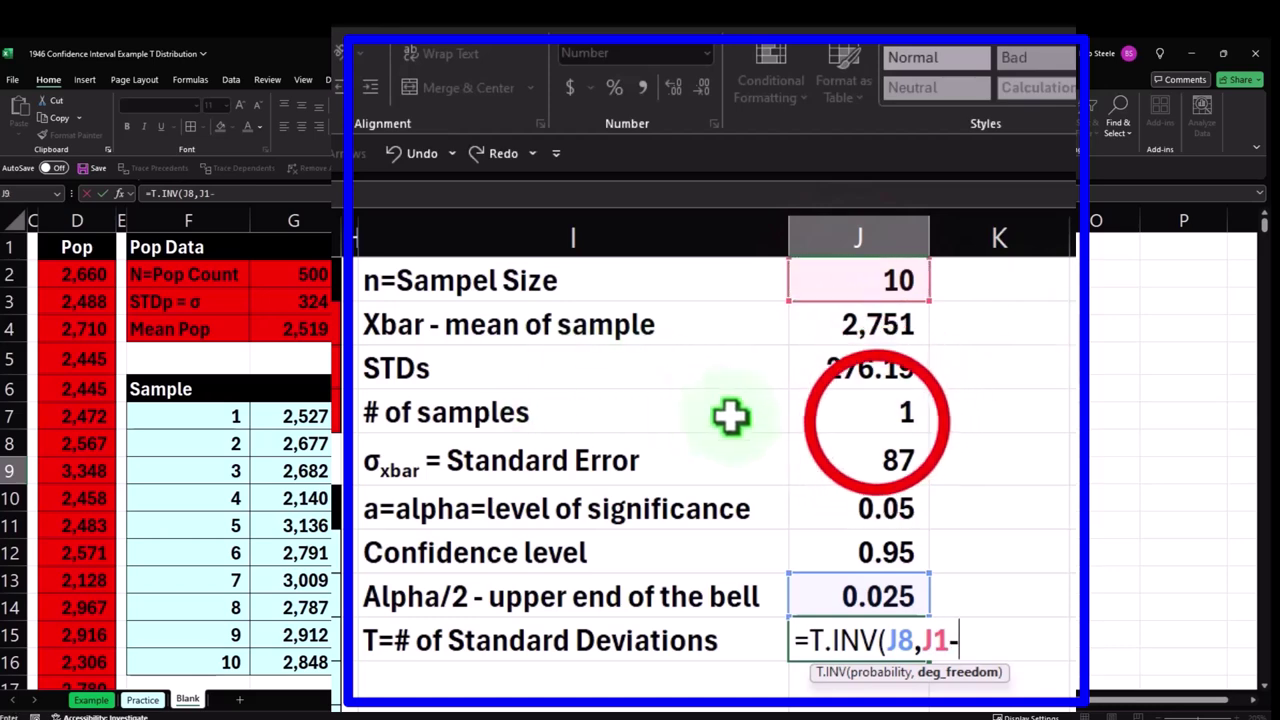
{"action": "left_click", "coordinate": [877, 420]}
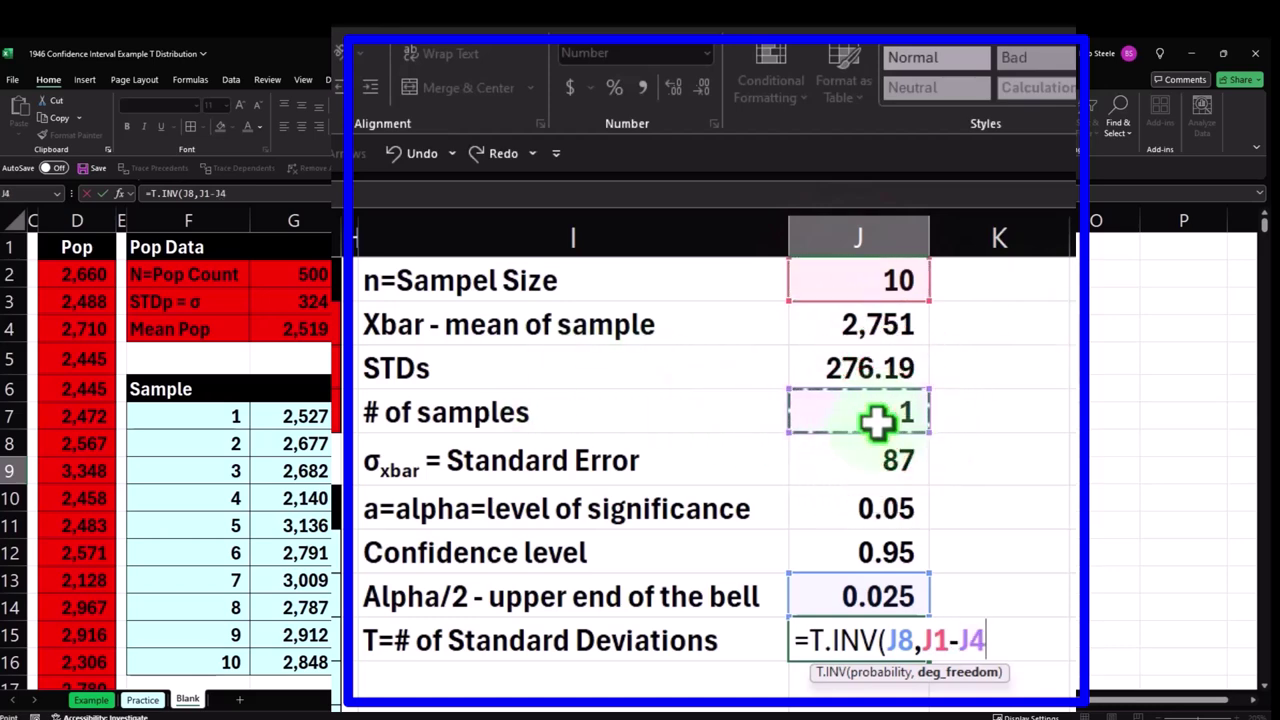
{"action": "key", "text": "Return"}
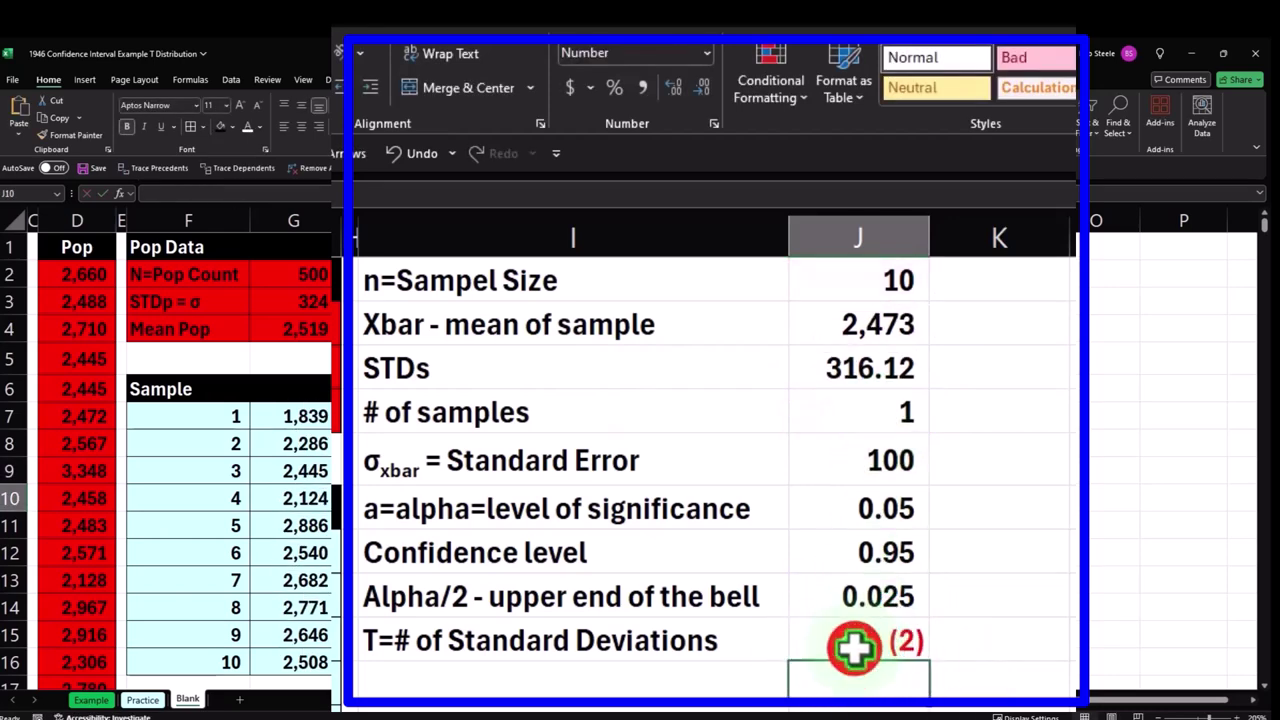
Display the T value in J9 with four decimal places.
{"action": "left_click", "coordinate": [854, 643]}
{"action": "left_click", "coordinate": [673, 87]}
{"action": "left_click", "coordinate": [673, 87]}
{"action": "left_click", "coordinate": [673, 87]}
{"action": "left_click", "coordinate": [673, 87]}
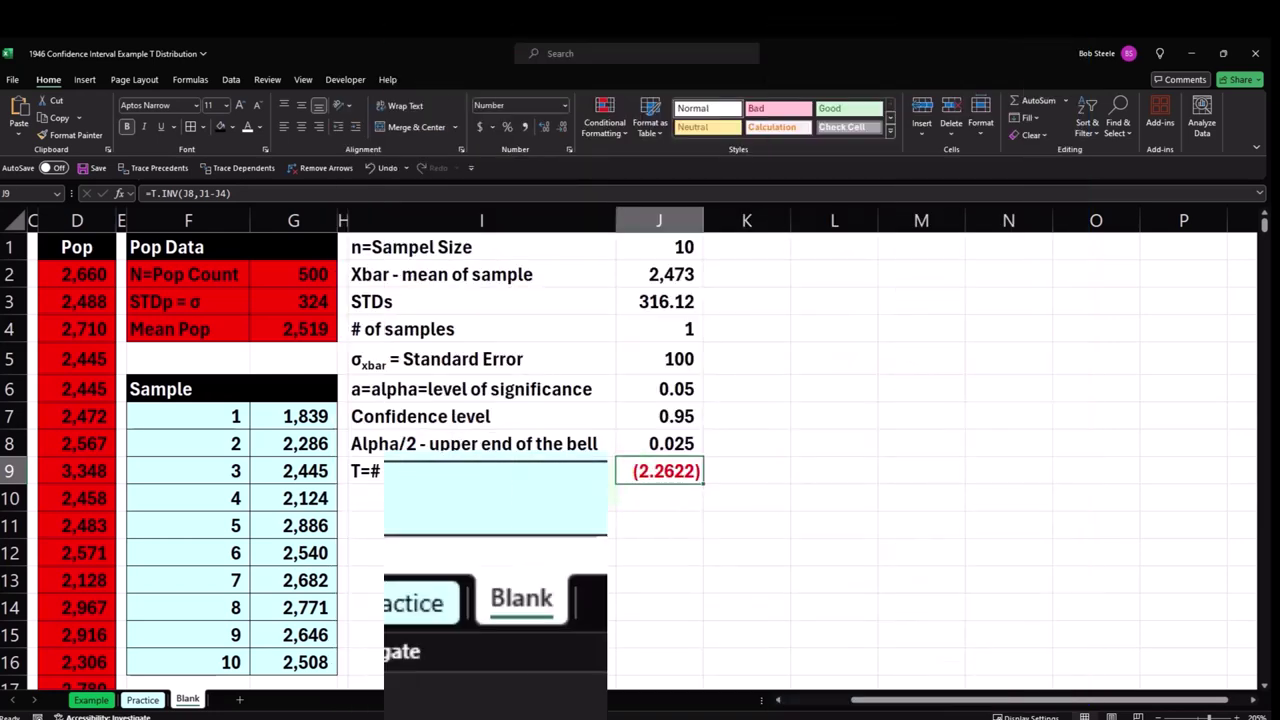
Check the bell curve on the Example sheet and change the T.INV probability in J9 of the Blank sheet to 1-J8.
{"action": "left_click", "coordinate": [91, 699]}
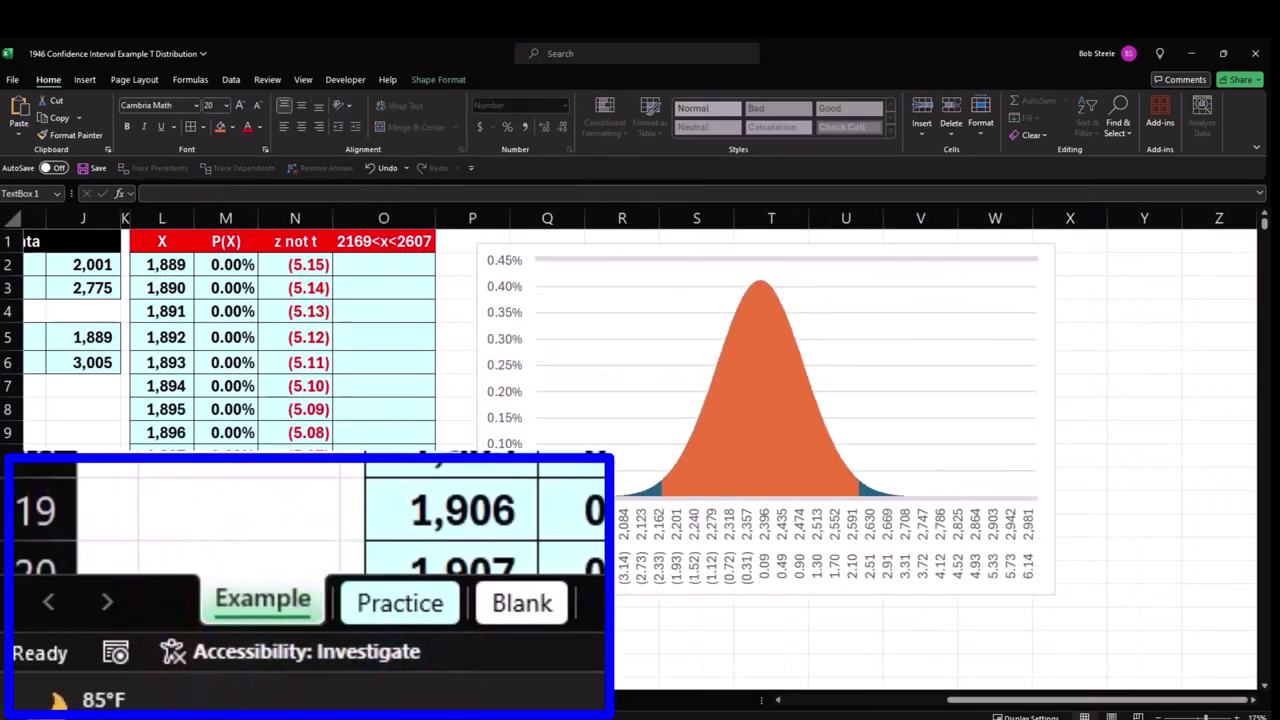
{"action": "left_click", "coordinate": [860, 495]}
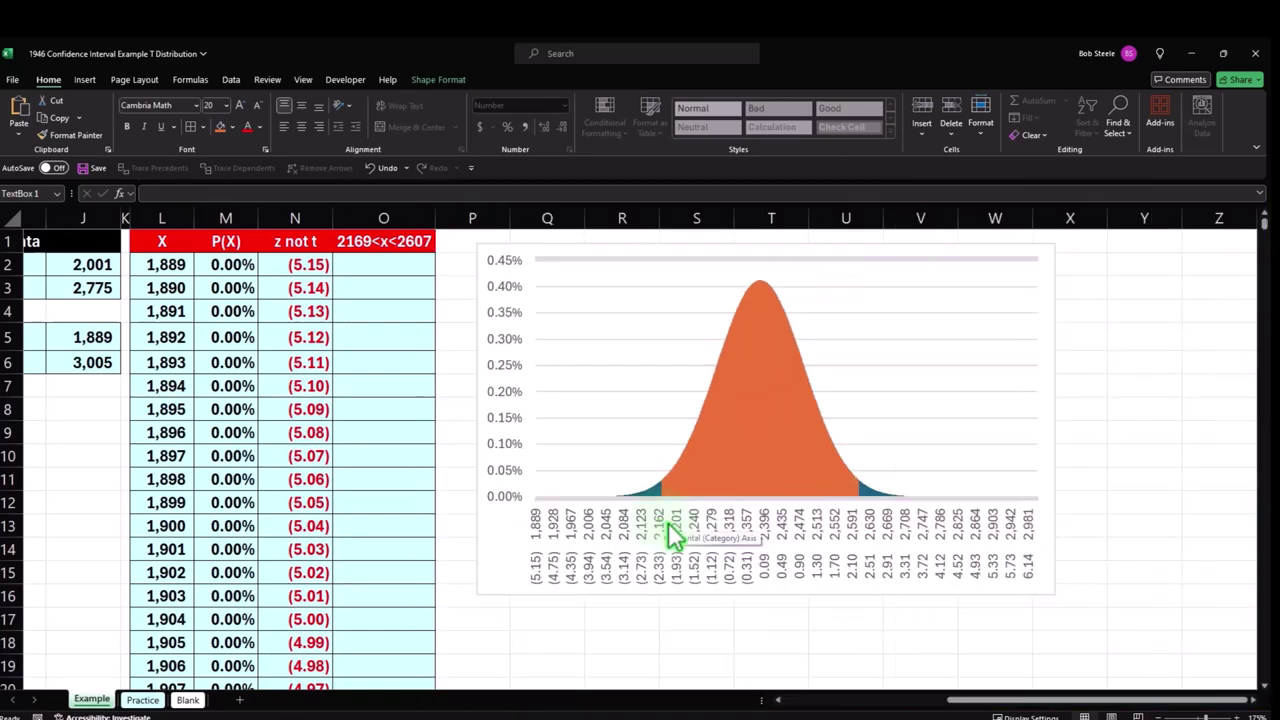
{"action": "left_click", "coordinate": [187, 699]}
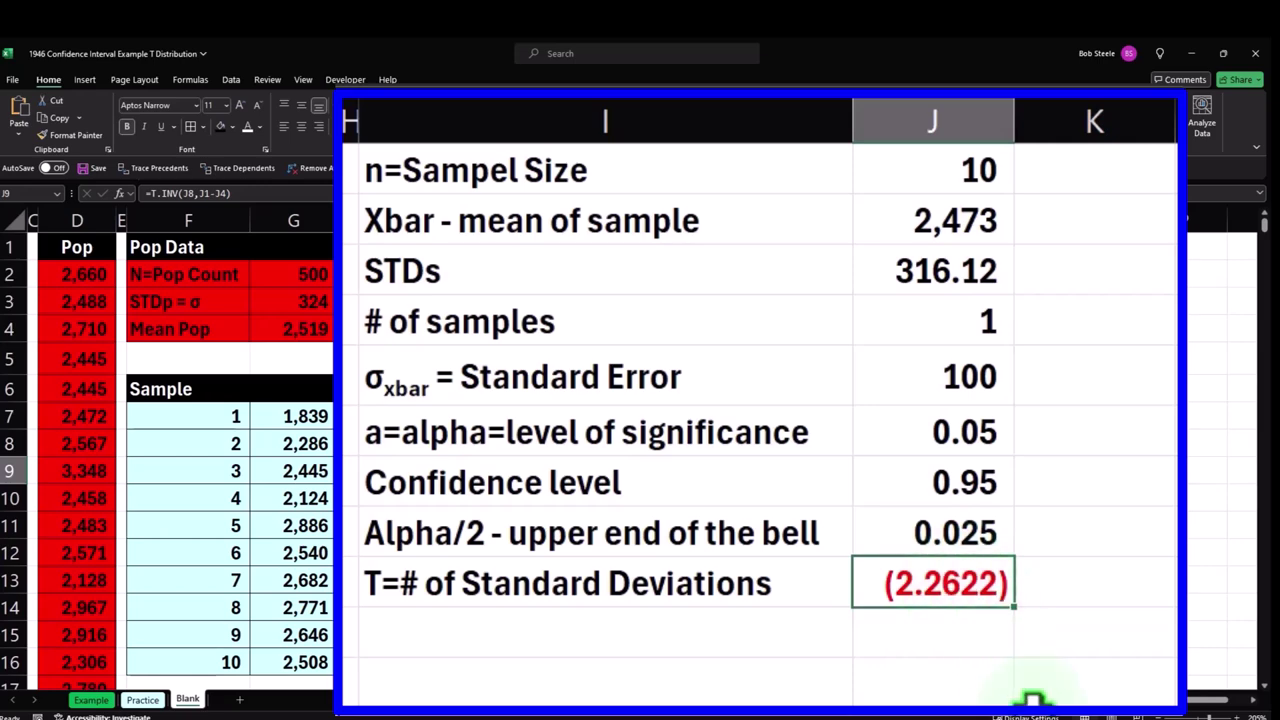
{"action": "double_click", "coordinate": [971, 586]}
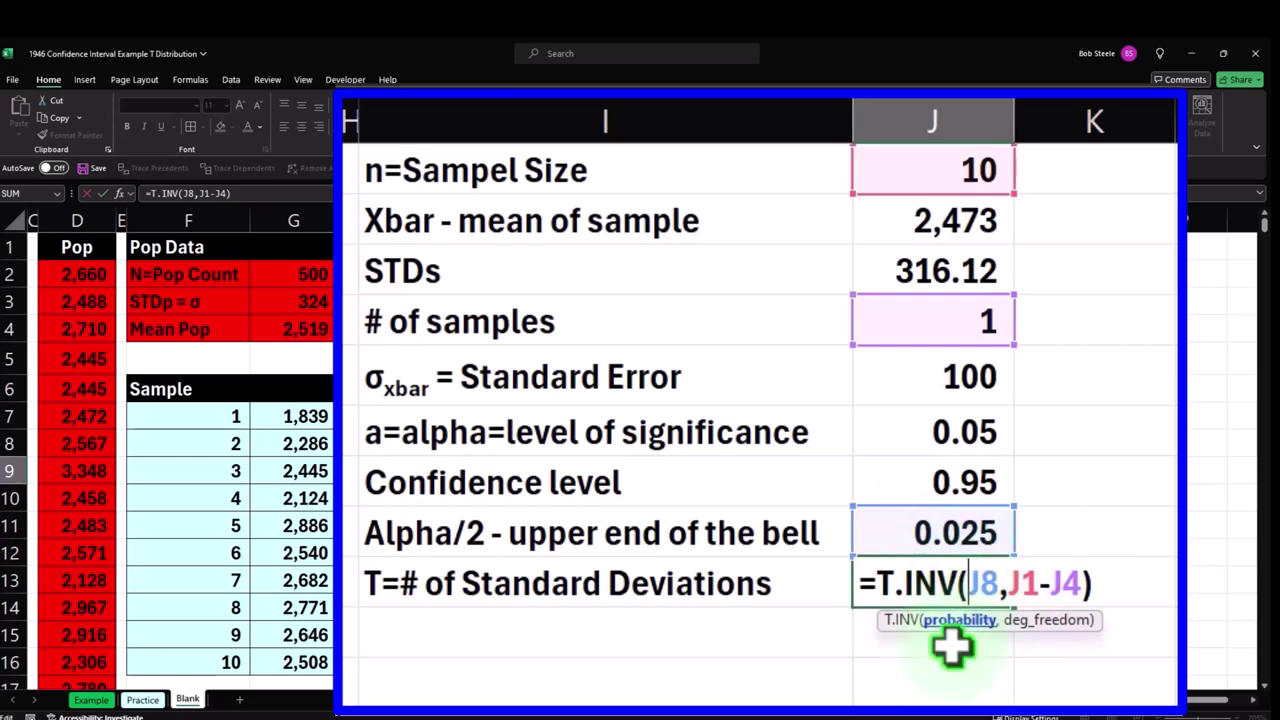
{"action": "type", "text": "1-"}
{"action": "left_click", "coordinate": [938, 590]}
{"action": "key", "text": "Return"}
{"action": "left_click", "coordinate": [925, 586]}
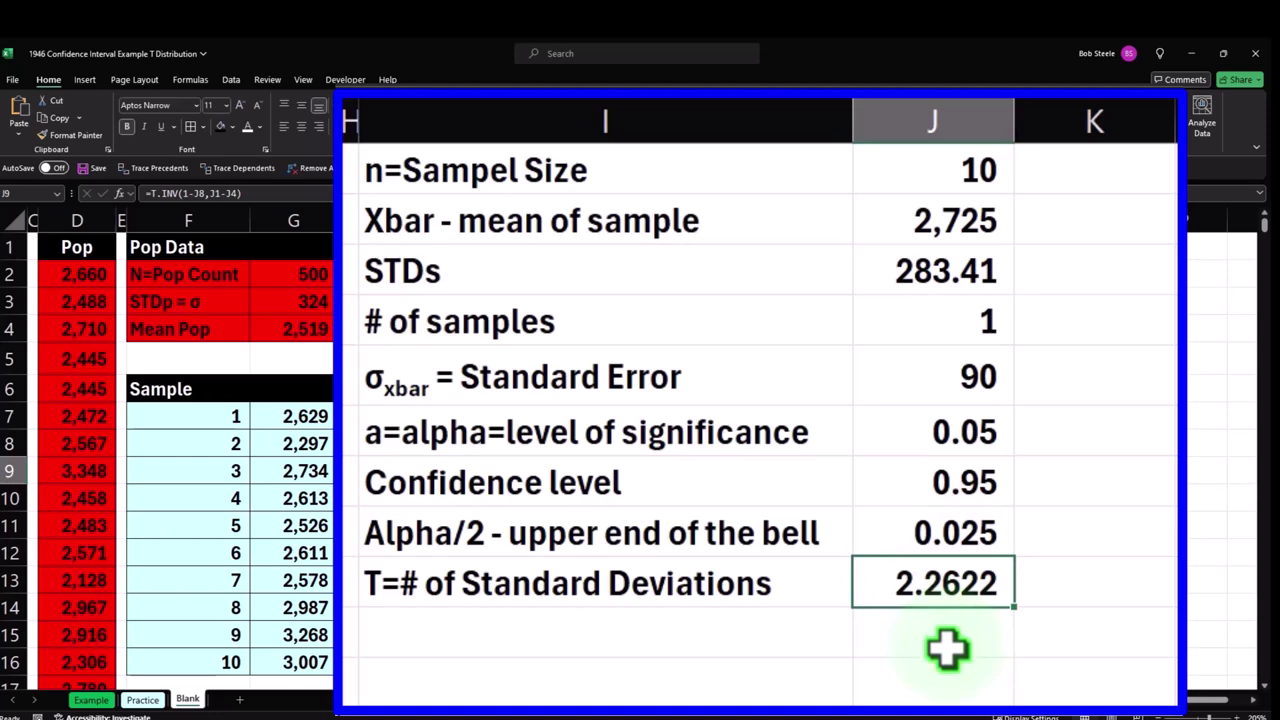
Examine the bell curve's tails and middle area on the Example sheet, and the sample size formula in J1 of the Blank sheet.
{"action": "left_click", "coordinate": [98, 703]}
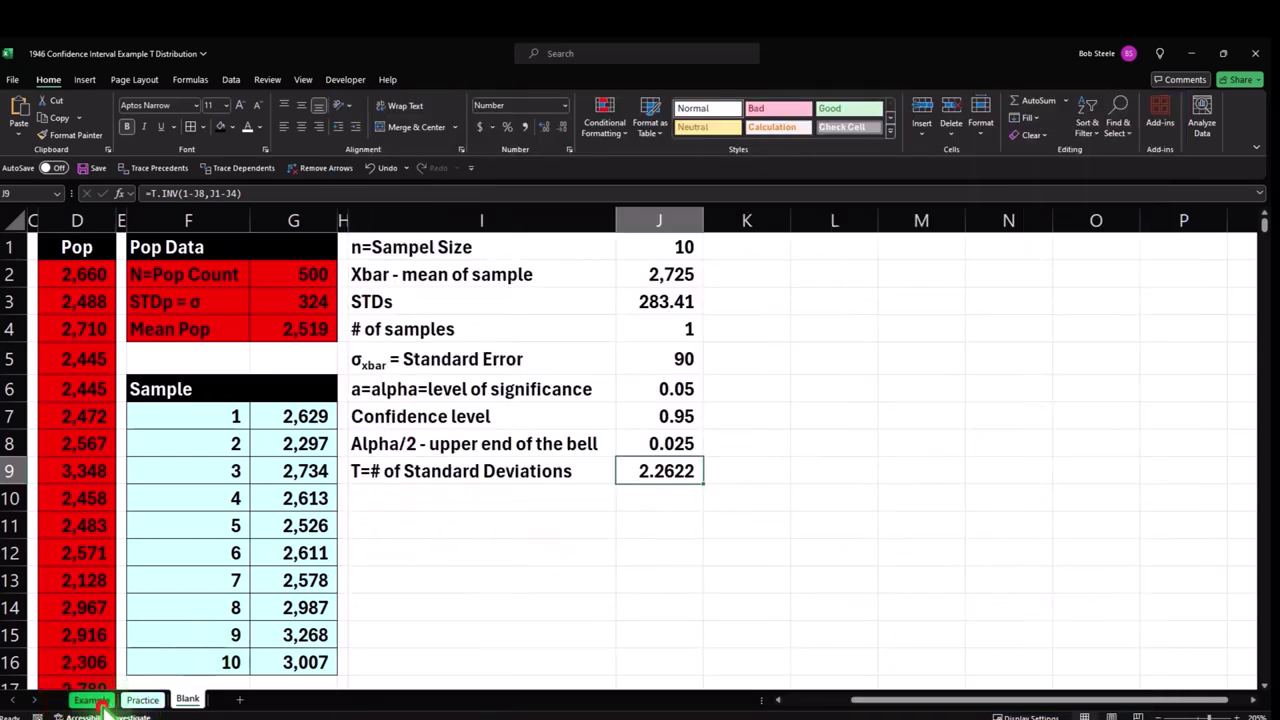
{"action": "left_click", "coordinate": [632, 530]}
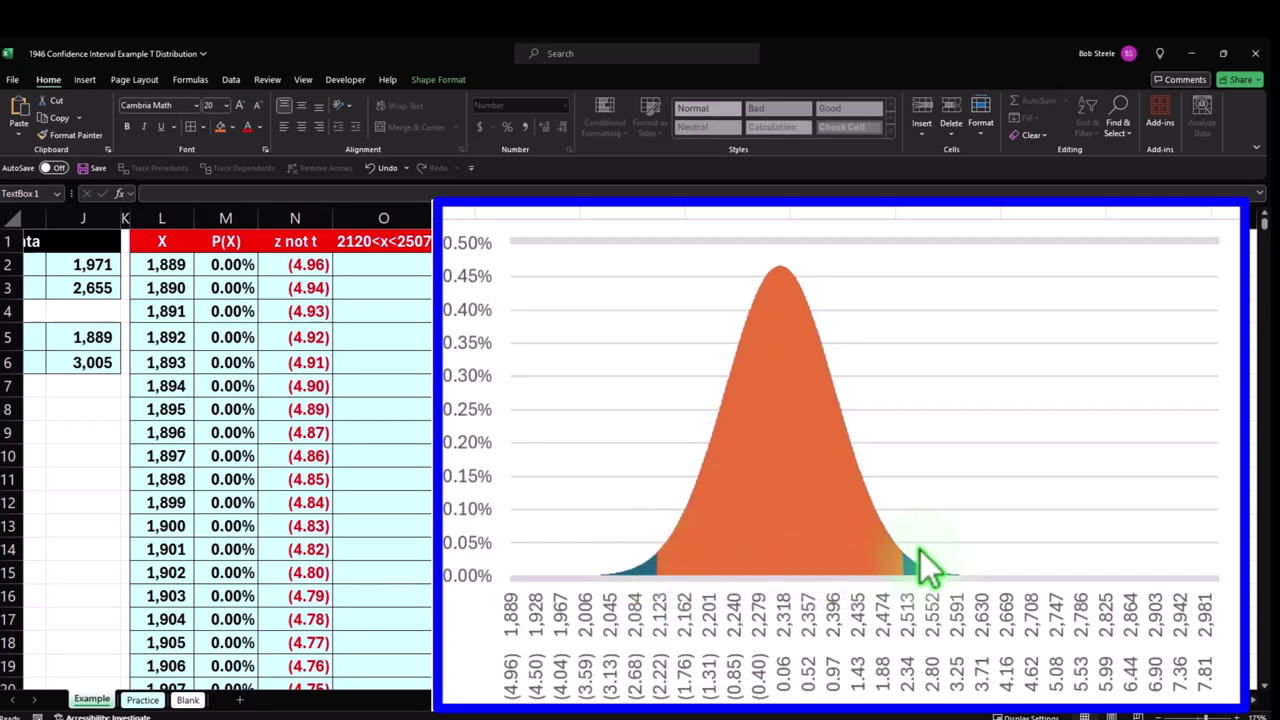
{"action": "mouse_move", "coordinate": [912, 575]}
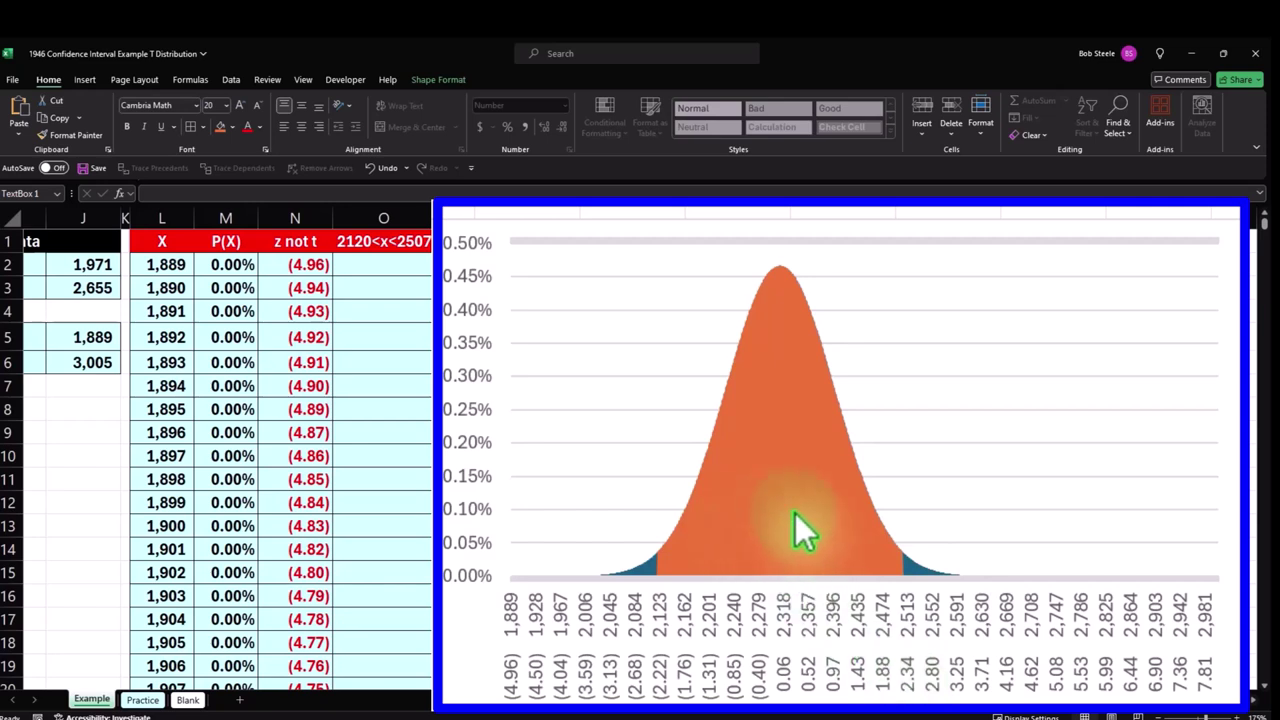
{"action": "mouse_move", "coordinate": [796, 477]}
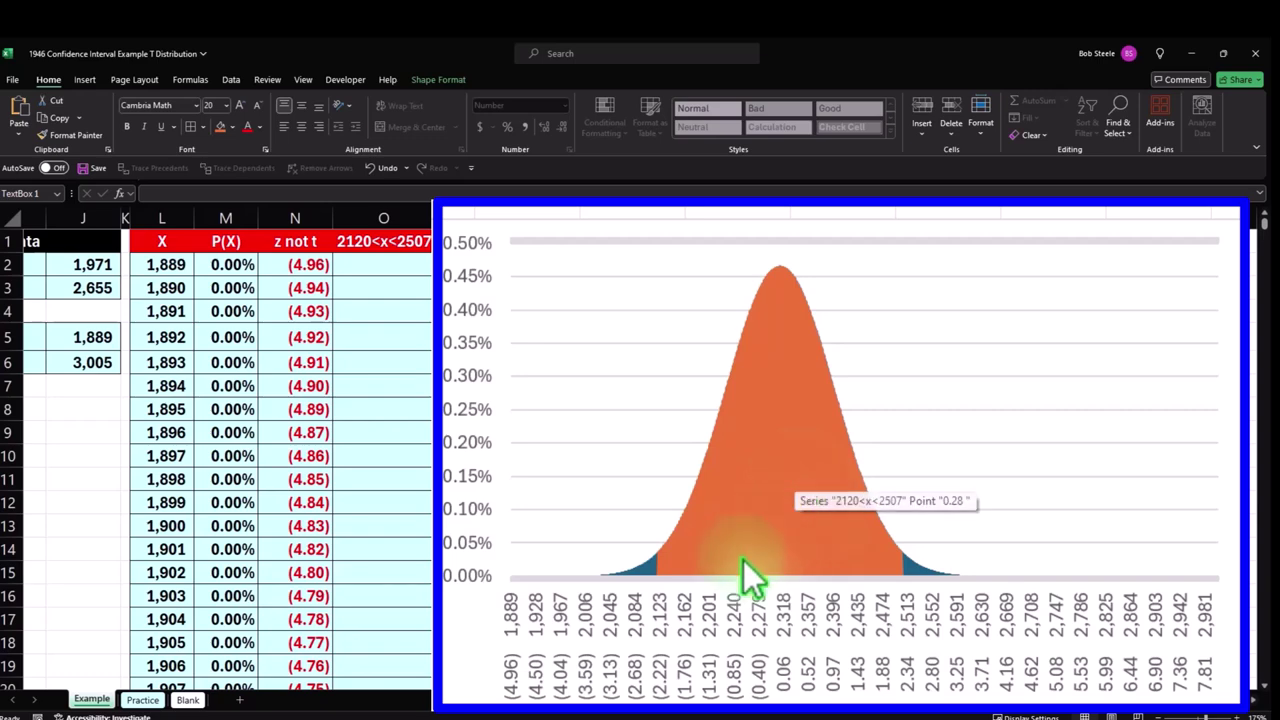
{"action": "left_click", "coordinate": [188, 698]}
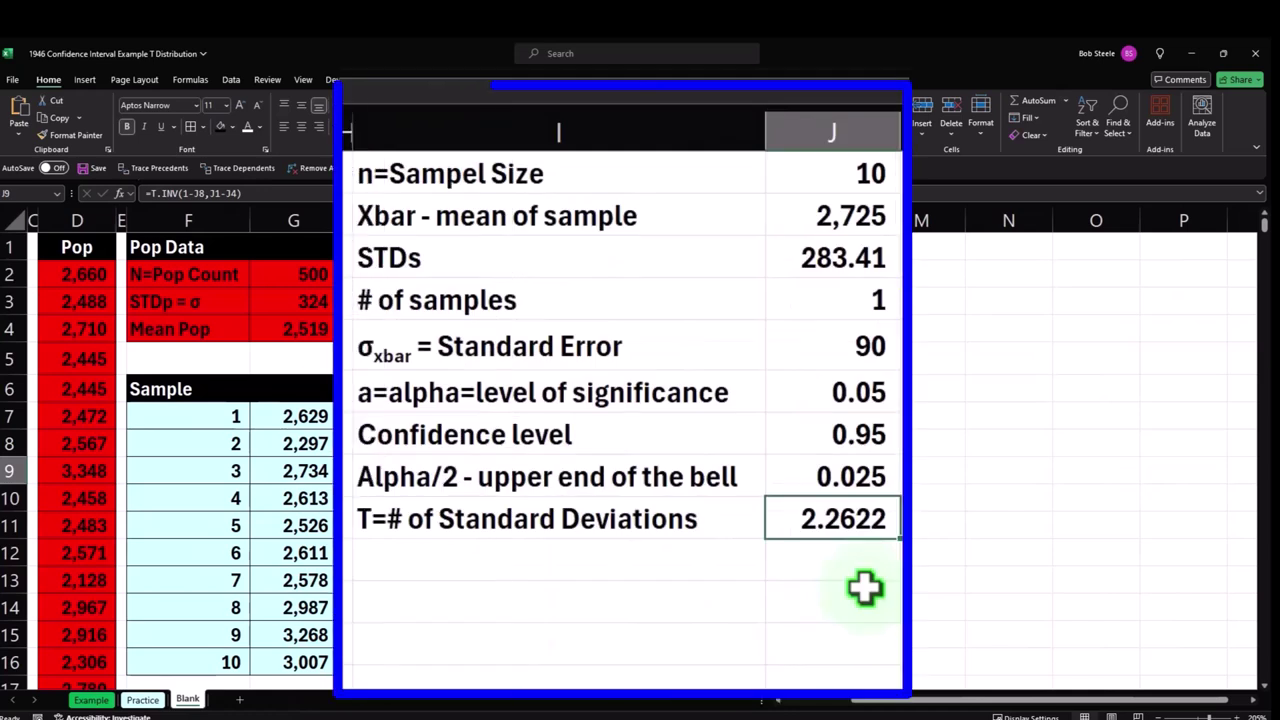
{"action": "left_click", "coordinate": [851, 178]}
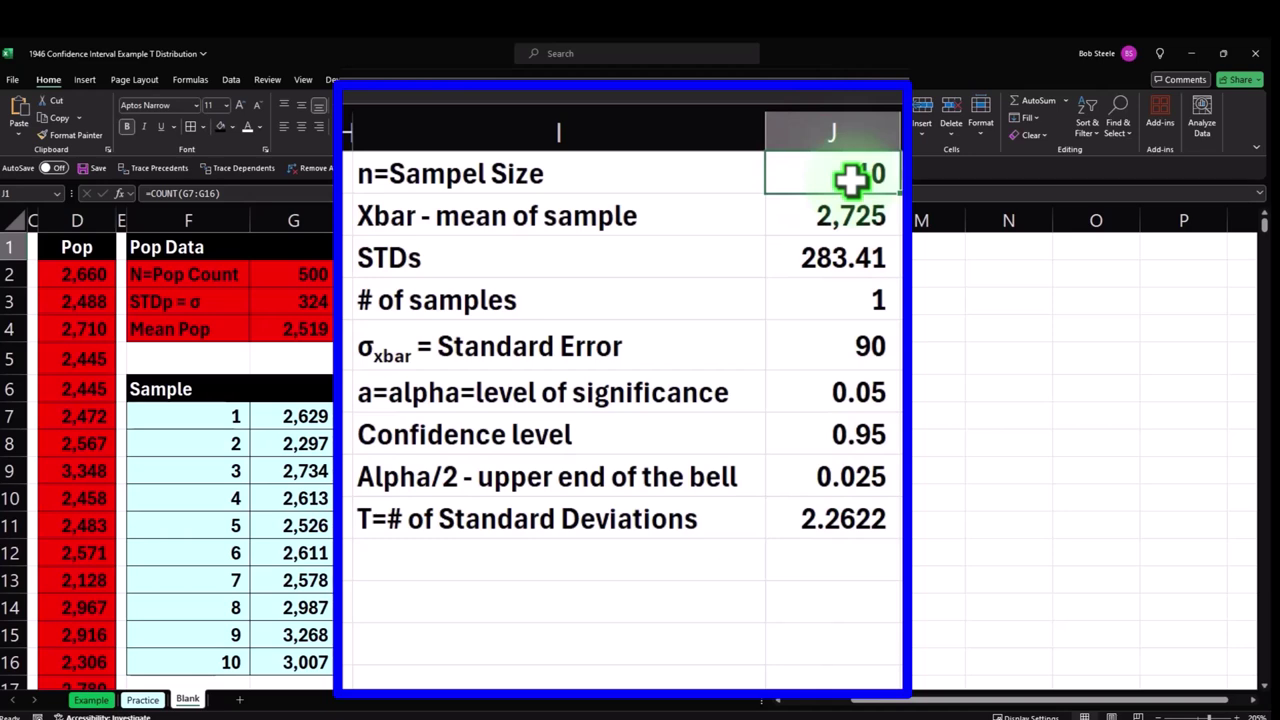
Enter the label "margin of error" in I10, below the T=# of Standard Deviations row.
{"action": "left_click", "coordinate": [620, 572]}
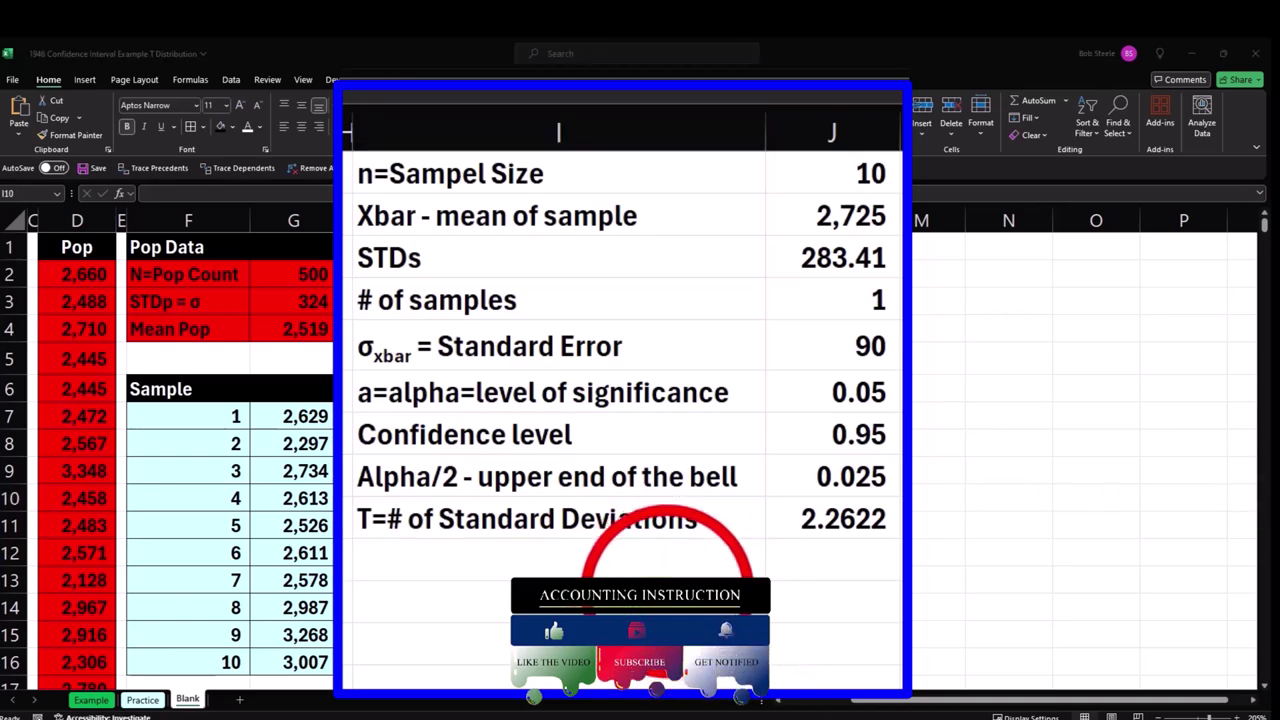
{"action": "left_click", "coordinate": [654, 558]}
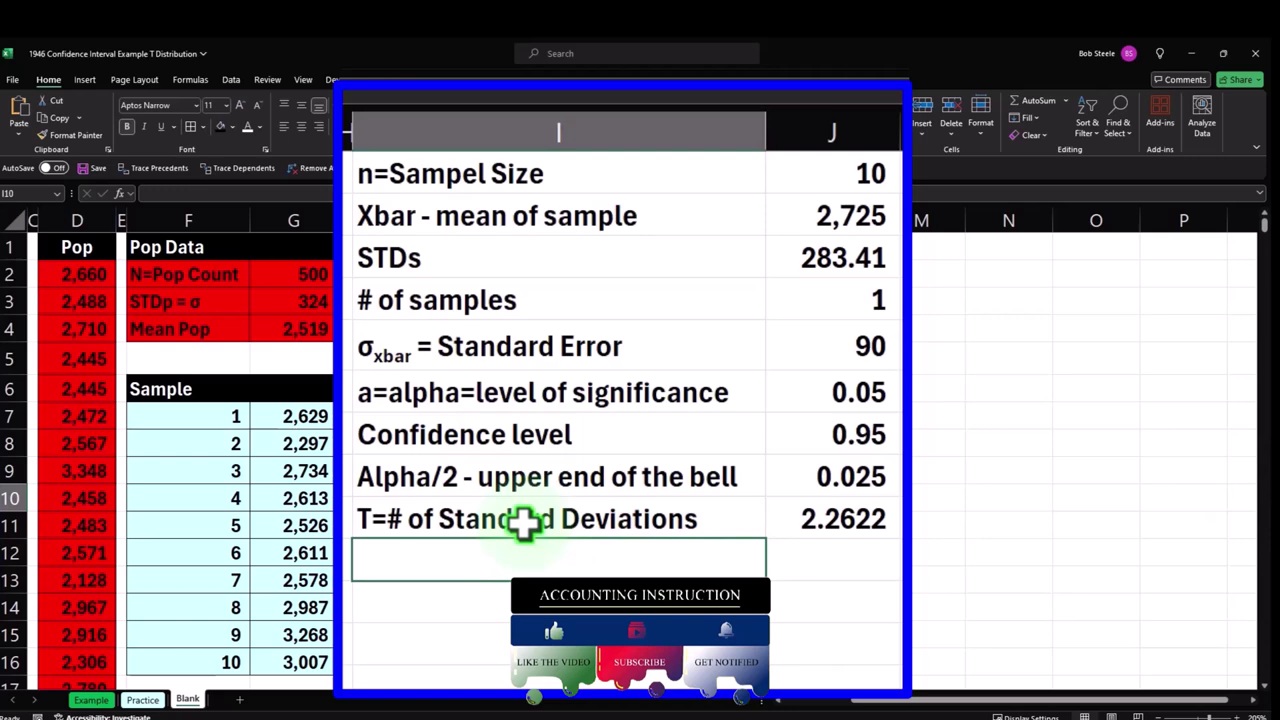
{"action": "type", "text": "margin of error"}
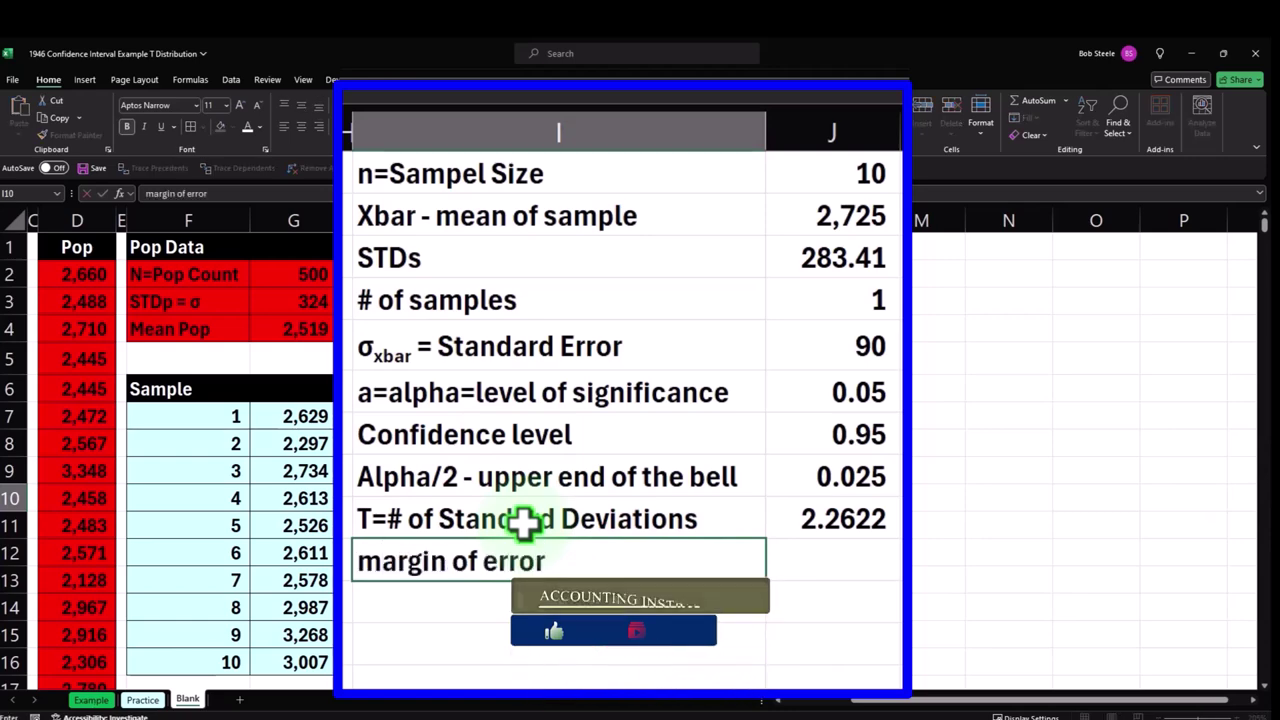
{"action": "key", "text": "Return"}
Calculate the margin of error in J10 as standard error times the T value with =J5*J9.
{"action": "left_click", "coordinate": [838, 560]}
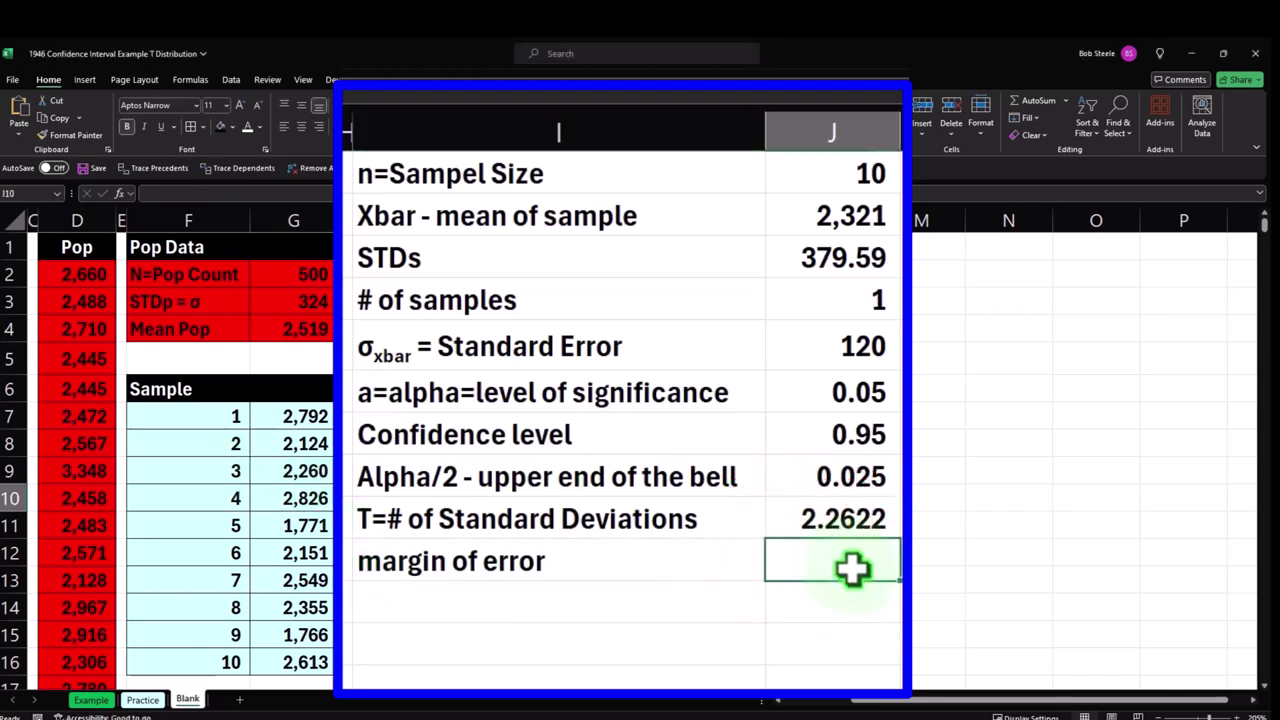
{"action": "type", "text": "="}
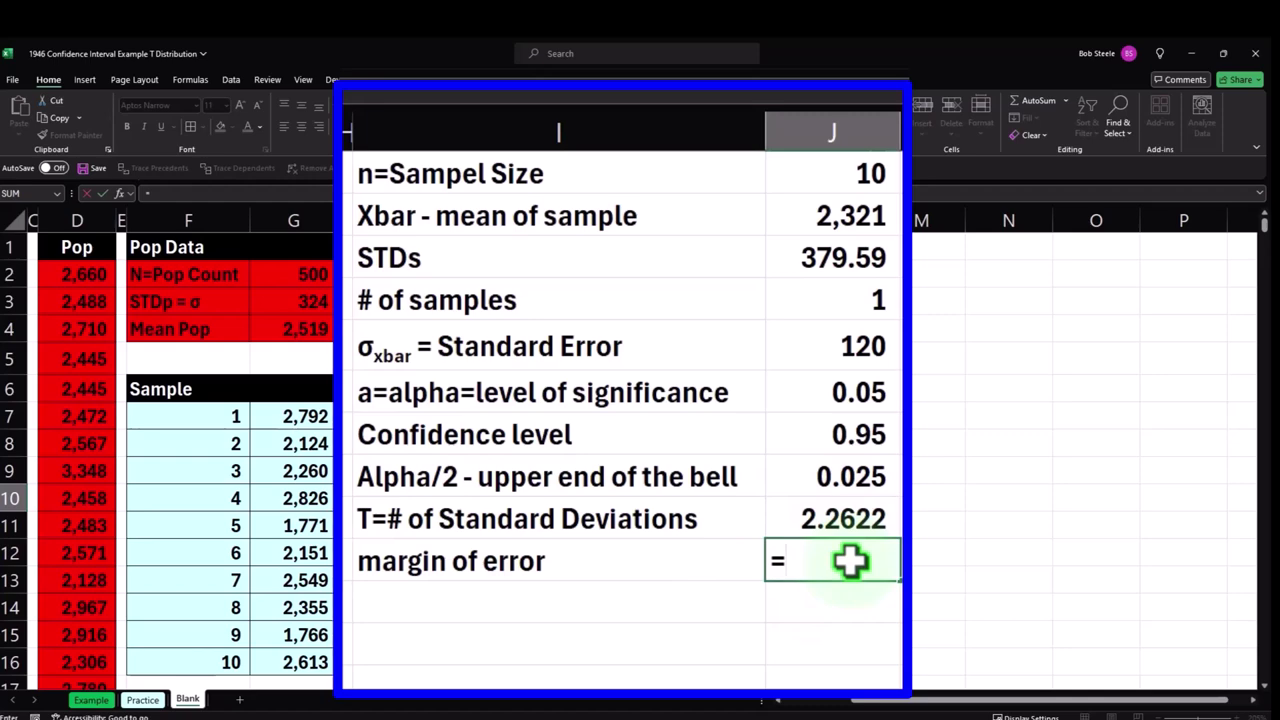
{"action": "key", "text": "Up"}
{"action": "key", "text": "Up"}
{"action": "key", "text": "Up"}
{"action": "key", "text": "Up"}
{"action": "key", "text": "Up"}
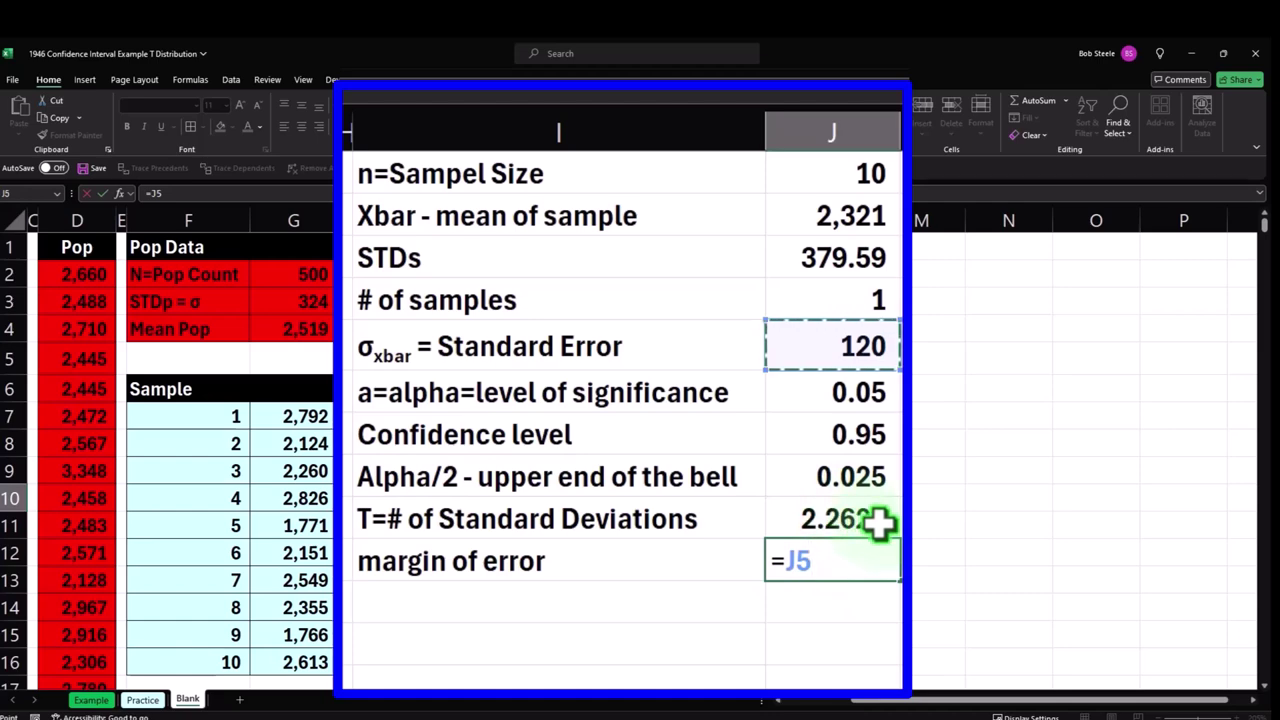
{"action": "type", "text": "*"}
{"action": "left_click", "coordinate": [878, 520]}
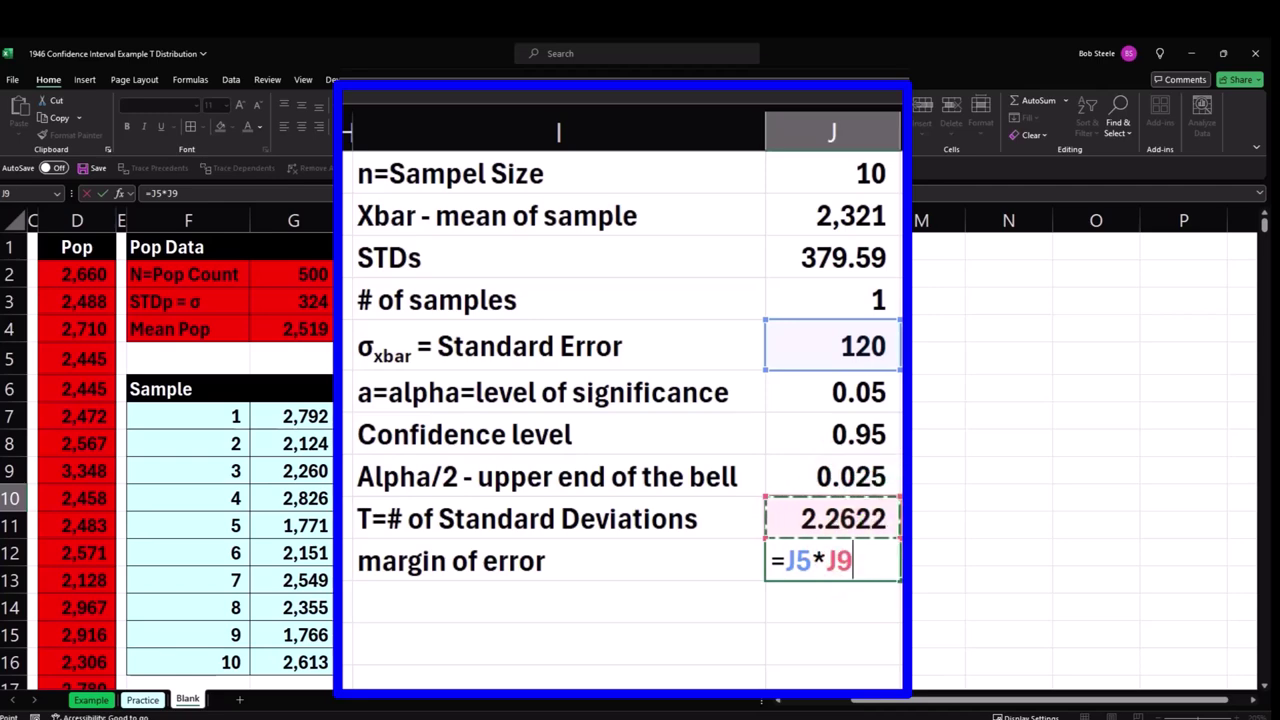
{"action": "key", "text": "Return"}
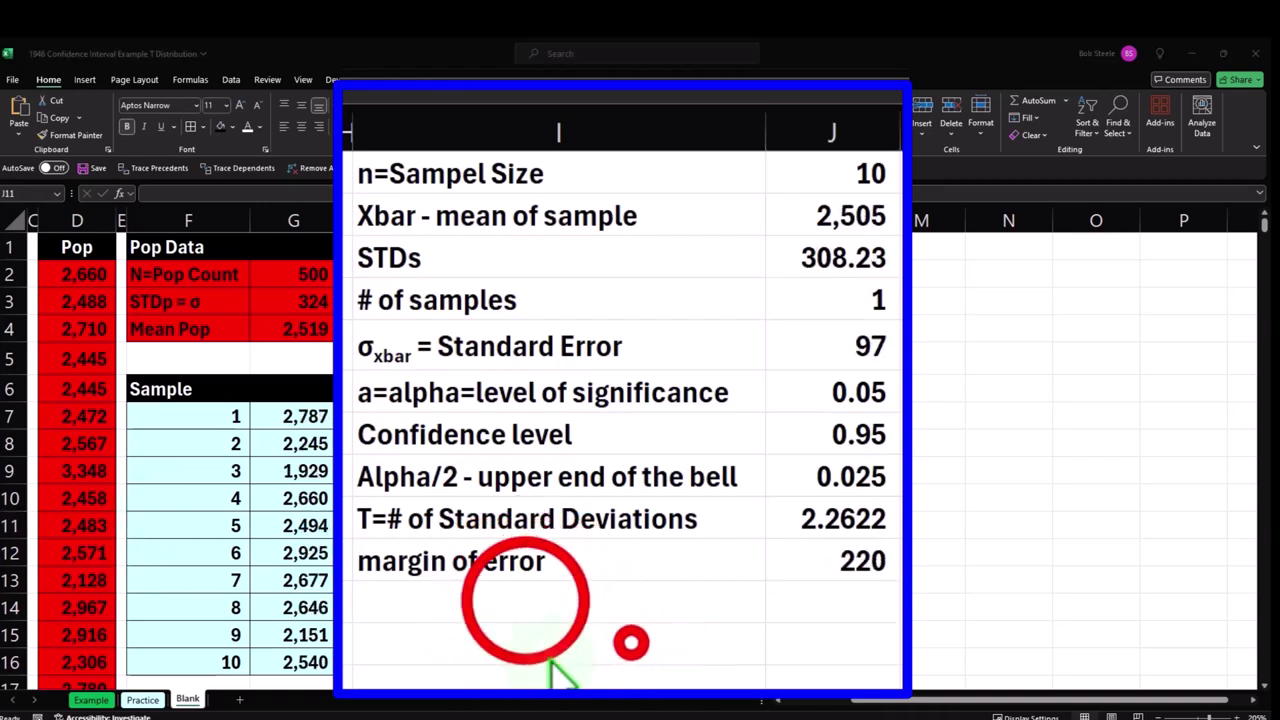
Enter the label "Lower Xbar for C.I." in I11, below the margin of error label.
{"action": "left_click", "coordinate": [527, 600]}
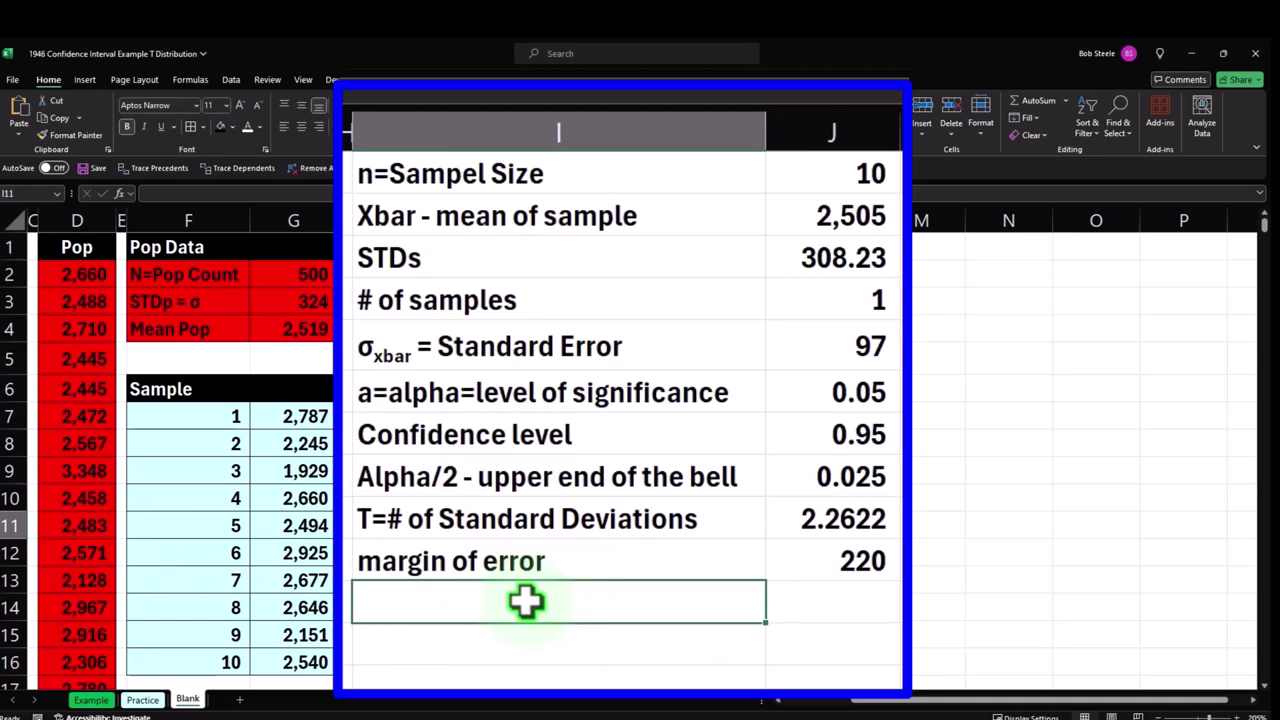
{"action": "type", "text": "Lower"}
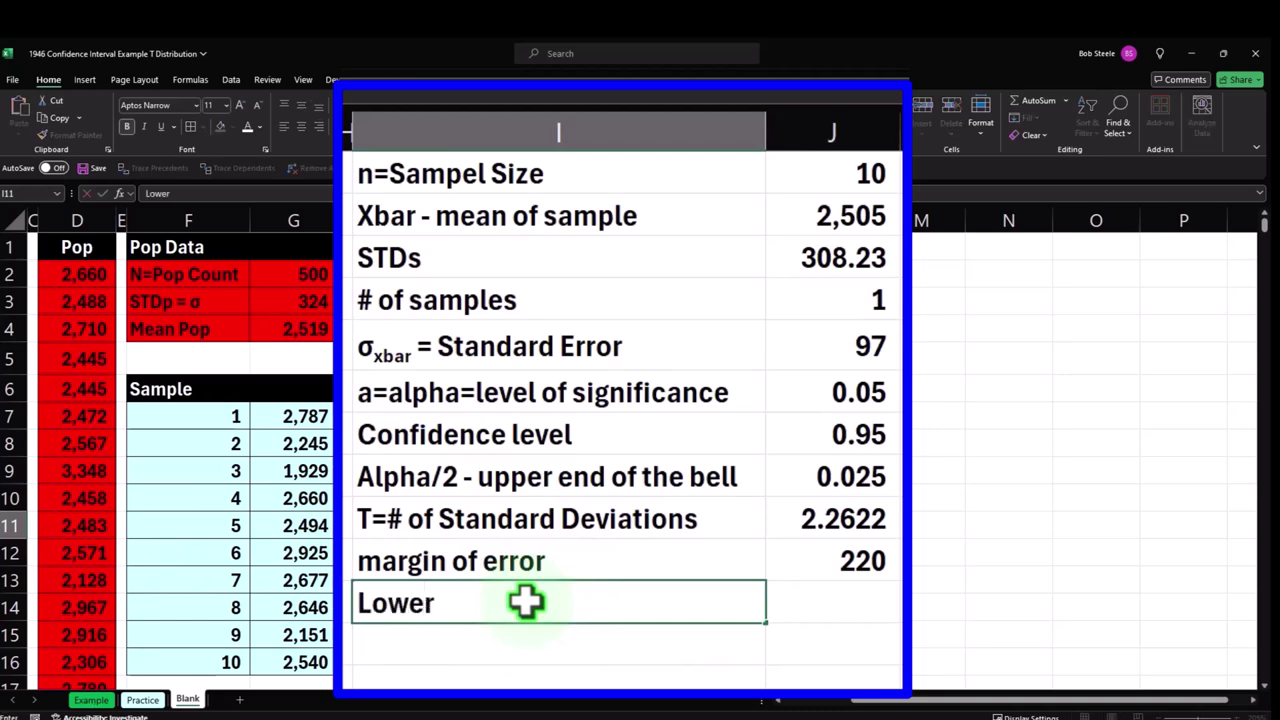
{"action": "type", "text": " Xbar for C."}
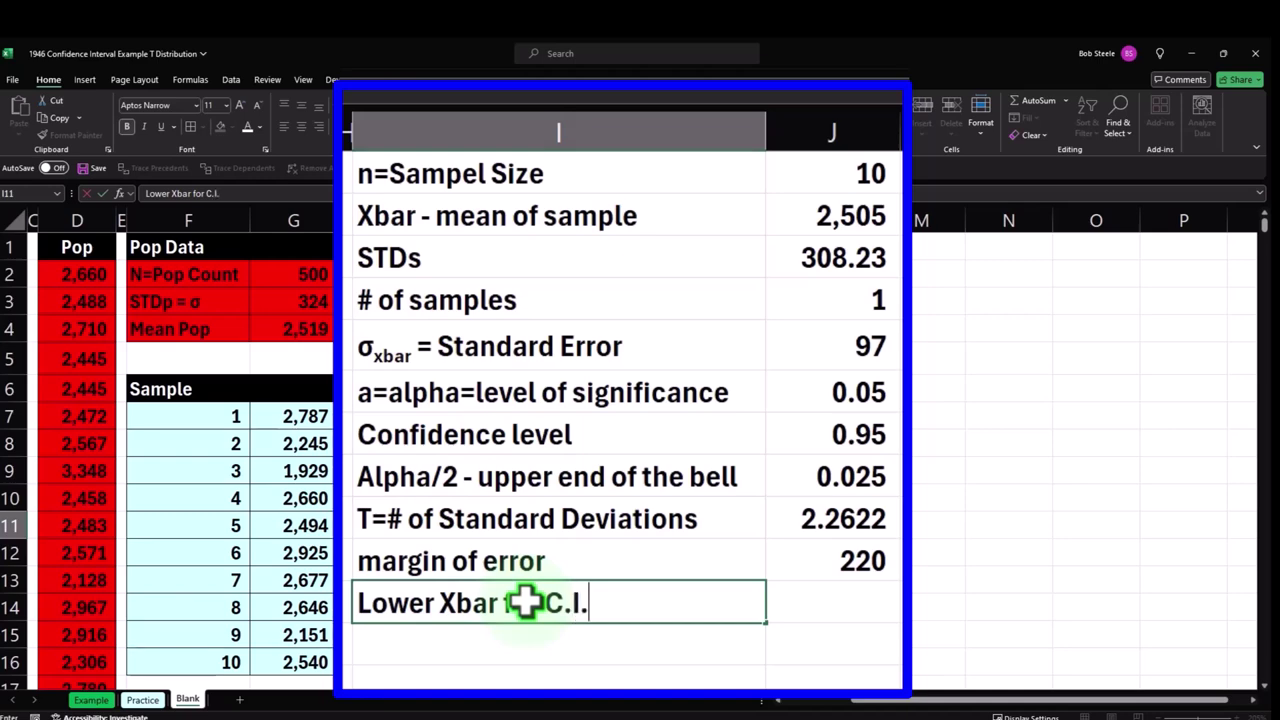
{"action": "type", "text": "I."}
{"action": "key", "text": "Tab"}
Calculate the lower confidence limit in J11 as sample mean minus margin of error with =J2-J10.
{"action": "type", "text": "="}
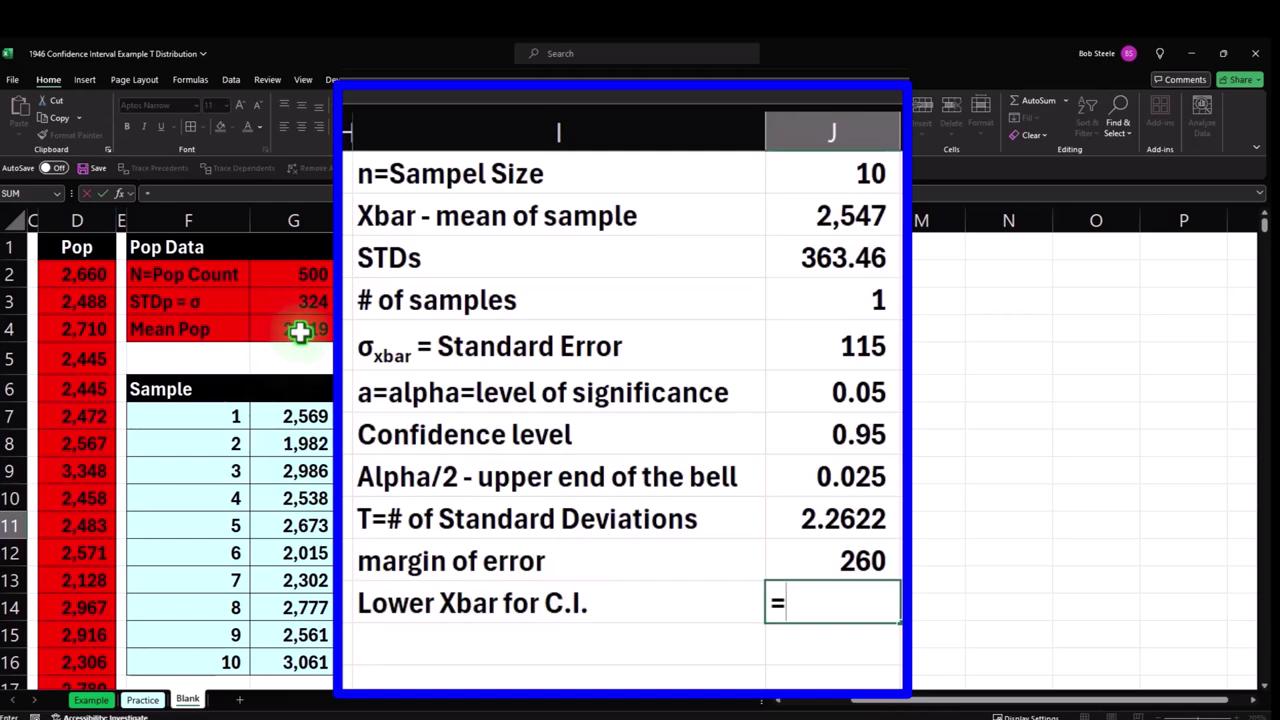
{"action": "left_click", "coordinate": [807, 215]}
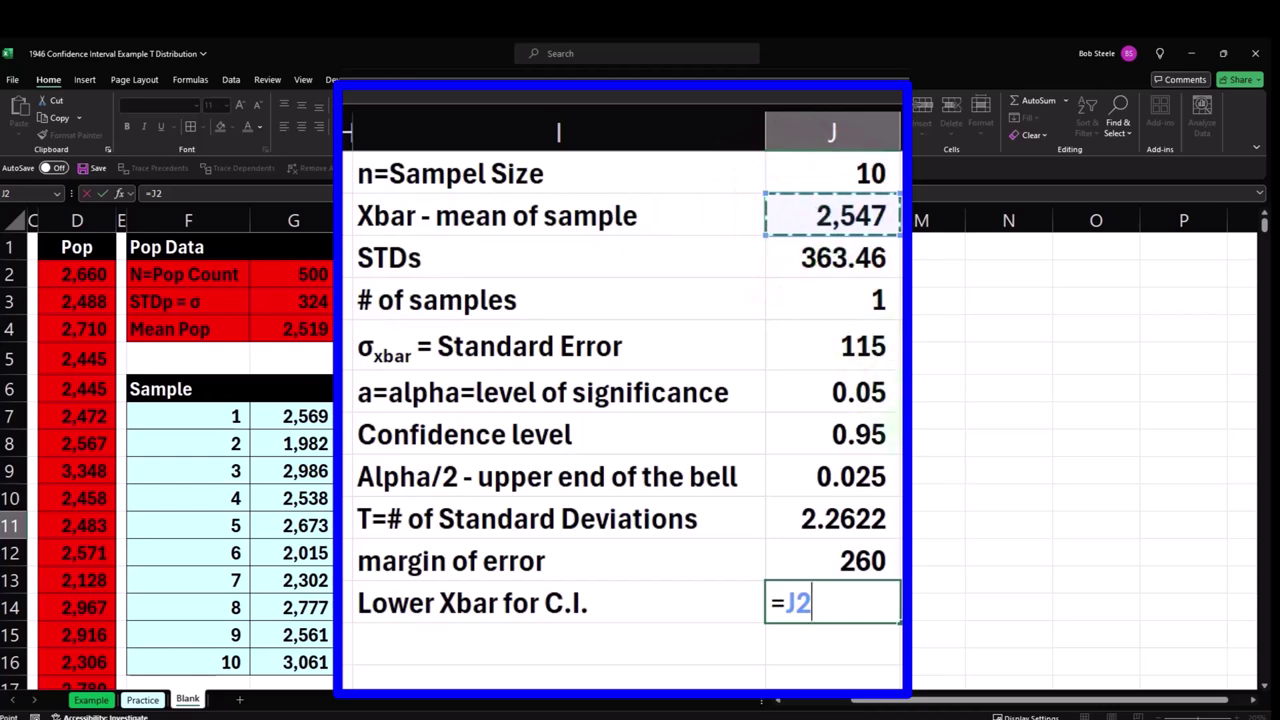
{"action": "type", "text": "-"}
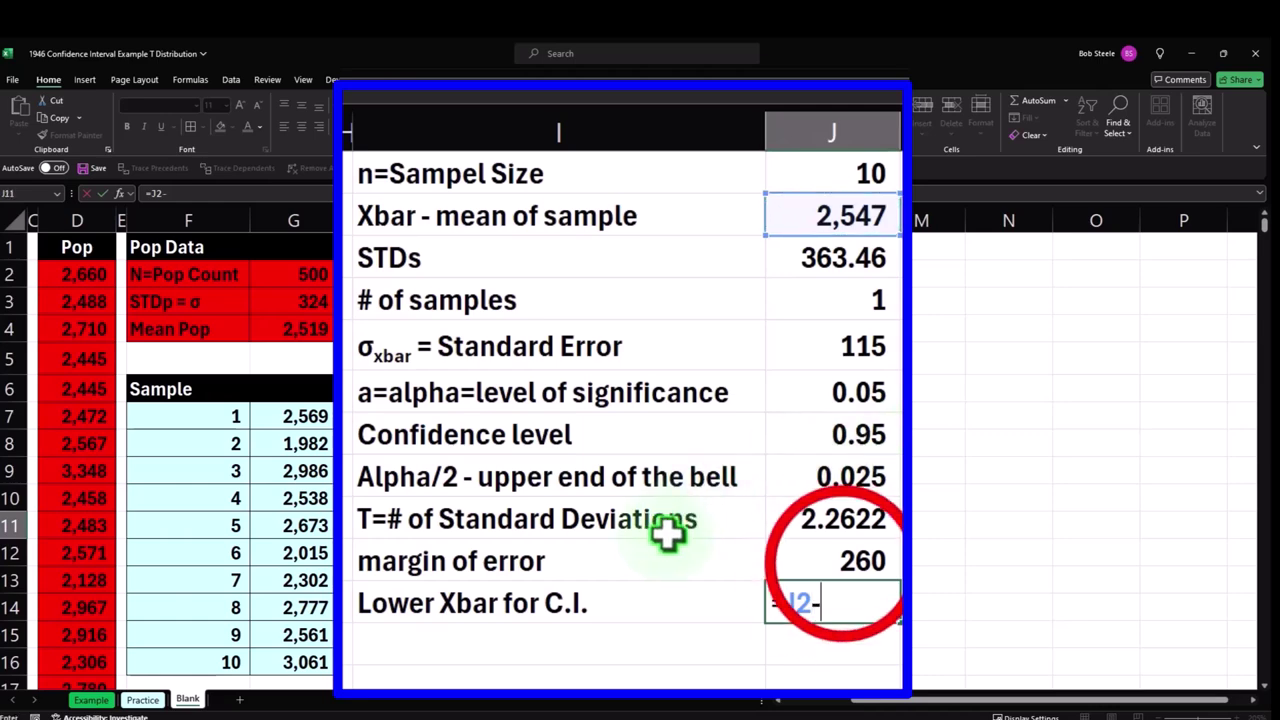
{"action": "left_click", "coordinate": [843, 562]}
{"action": "key", "text": "Return"}
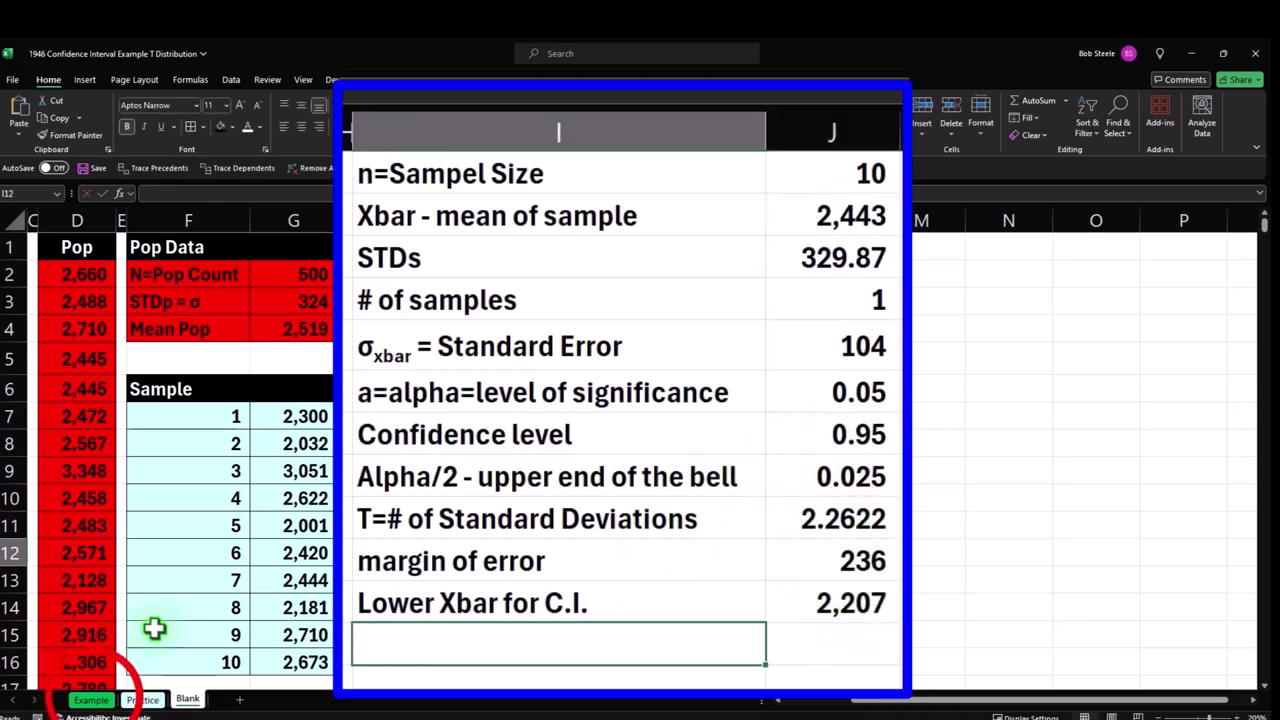
Enter the label "Upper Xbar for C.I." in I12, below the lower limit label.
{"action": "left_click", "coordinate": [98, 699]}
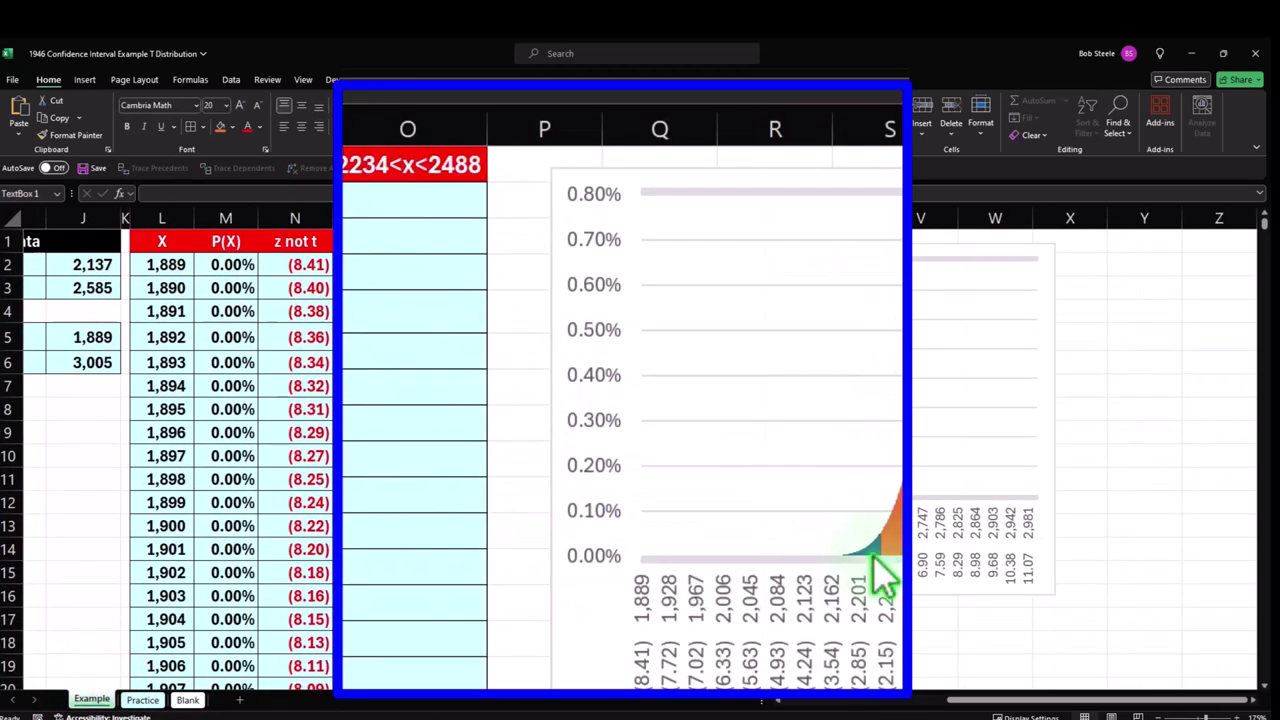
{"action": "left_click", "coordinate": [150, 702]}
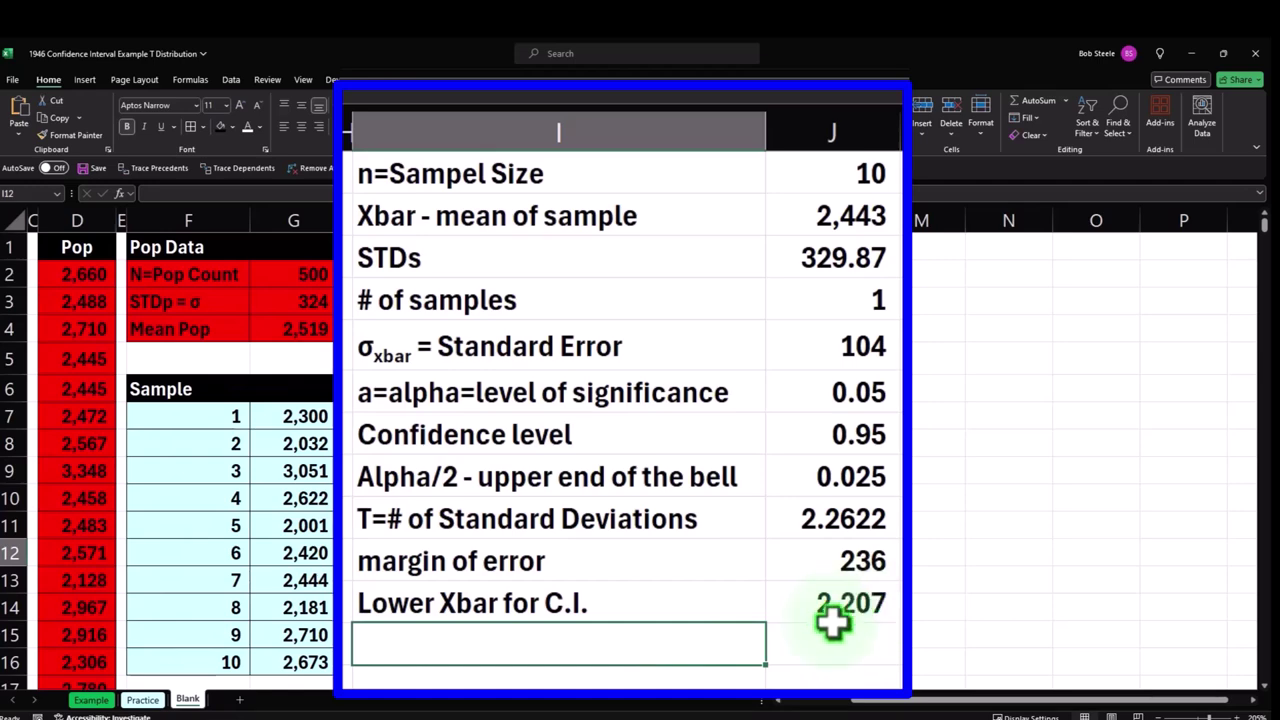
{"action": "type", "text": "Upper Xbar for C.I"}
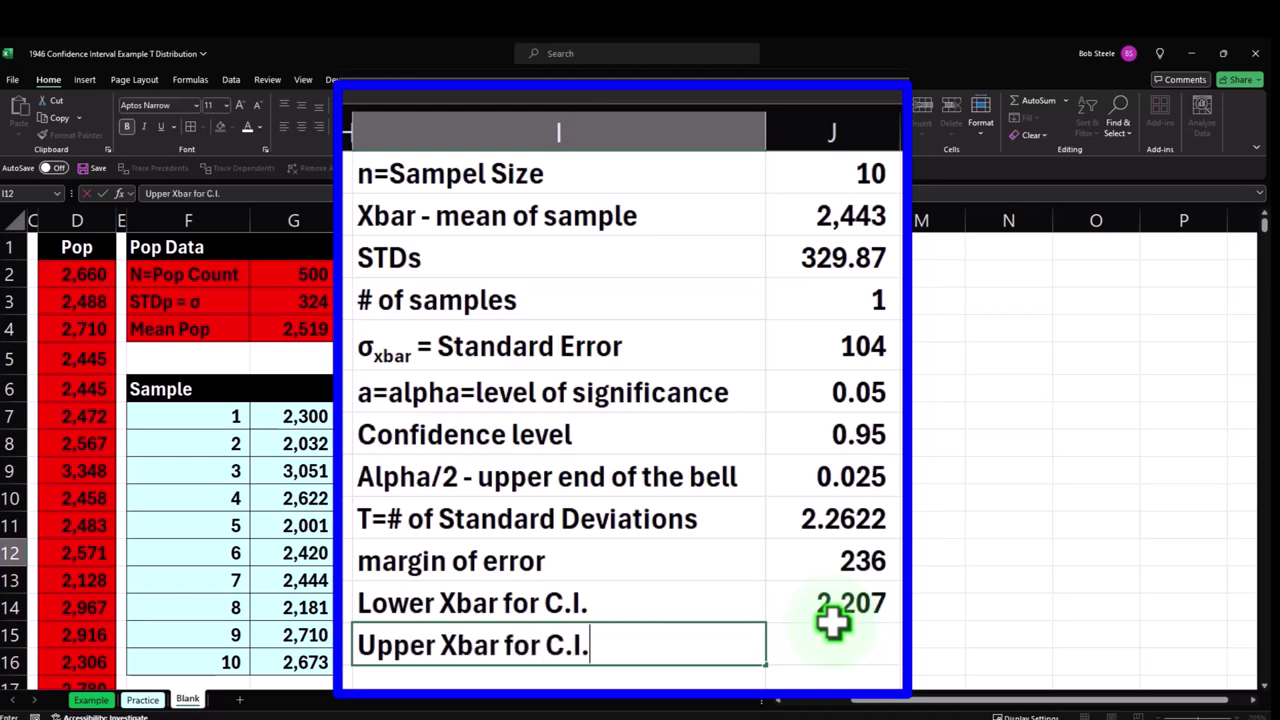
{"action": "type", "text": "."}
{"action": "key", "text": "Tab"}
Calculate the upper confidence limit in J12 as sample mean plus margin of error with =J2+J10.
{"action": "type", "text": "="}
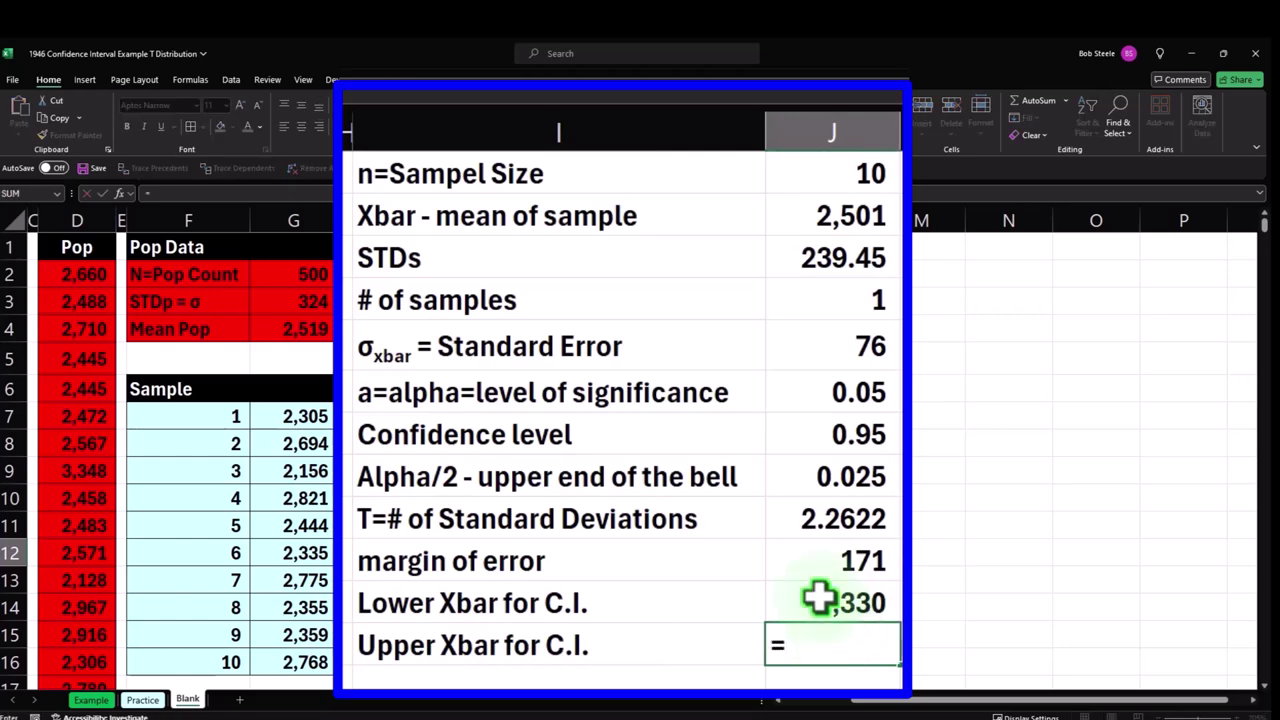
{"action": "left_click", "coordinate": [810, 220]}
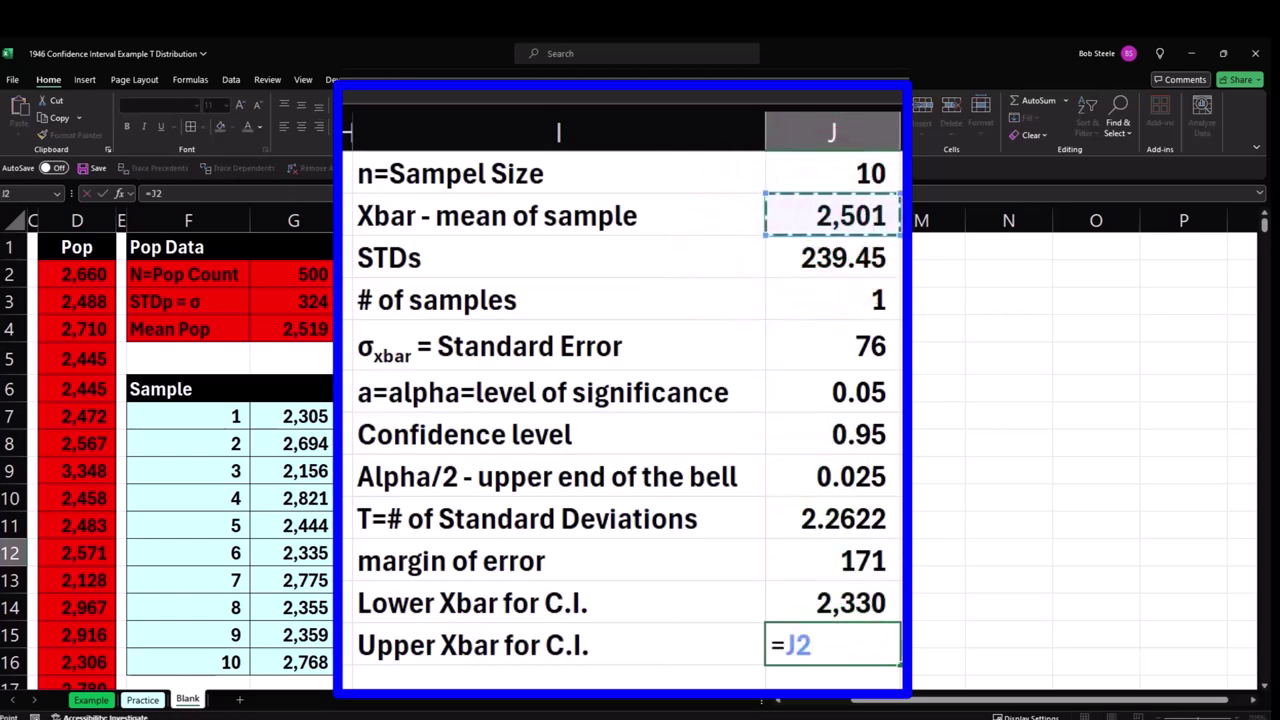
{"action": "type", "text": "+"}
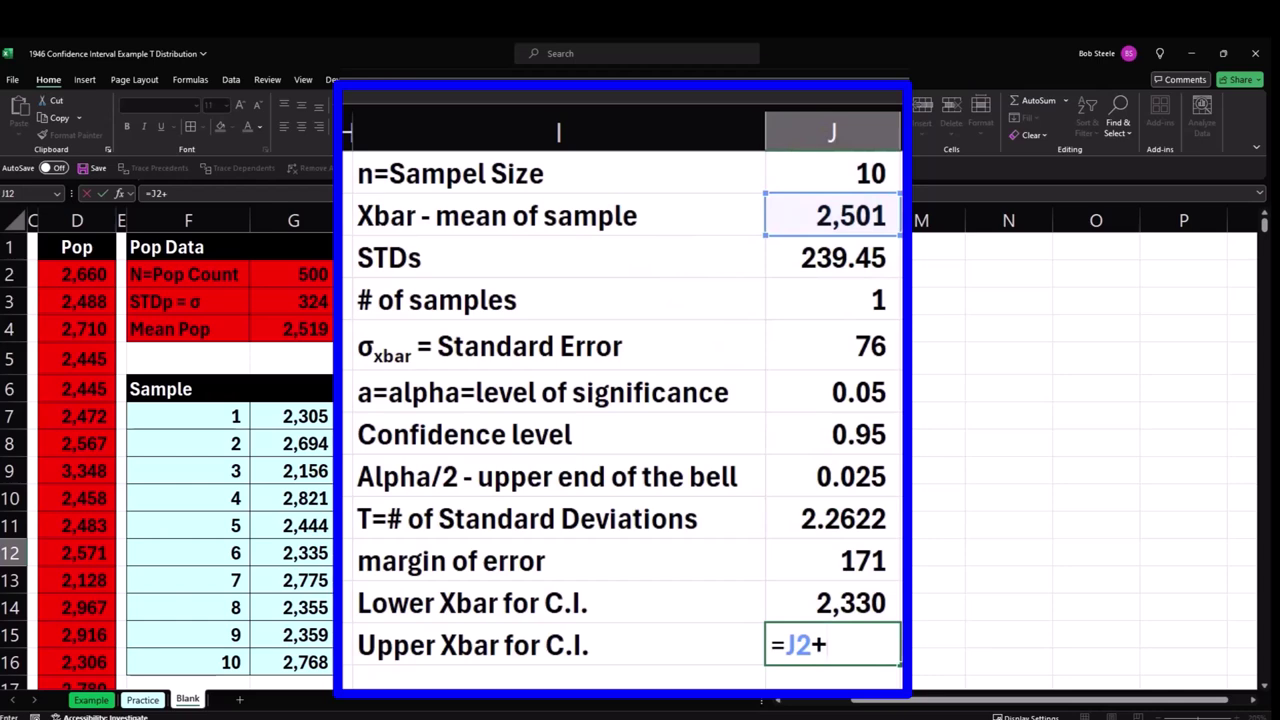
{"action": "left_click", "coordinate": [811, 560]}
{"action": "key", "text": "Return"}
{"action": "key", "text": "Up"}
{"action": "key", "text": "Up"}
{"action": "key", "text": "Right"}
{"action": "key", "text": "Down"}
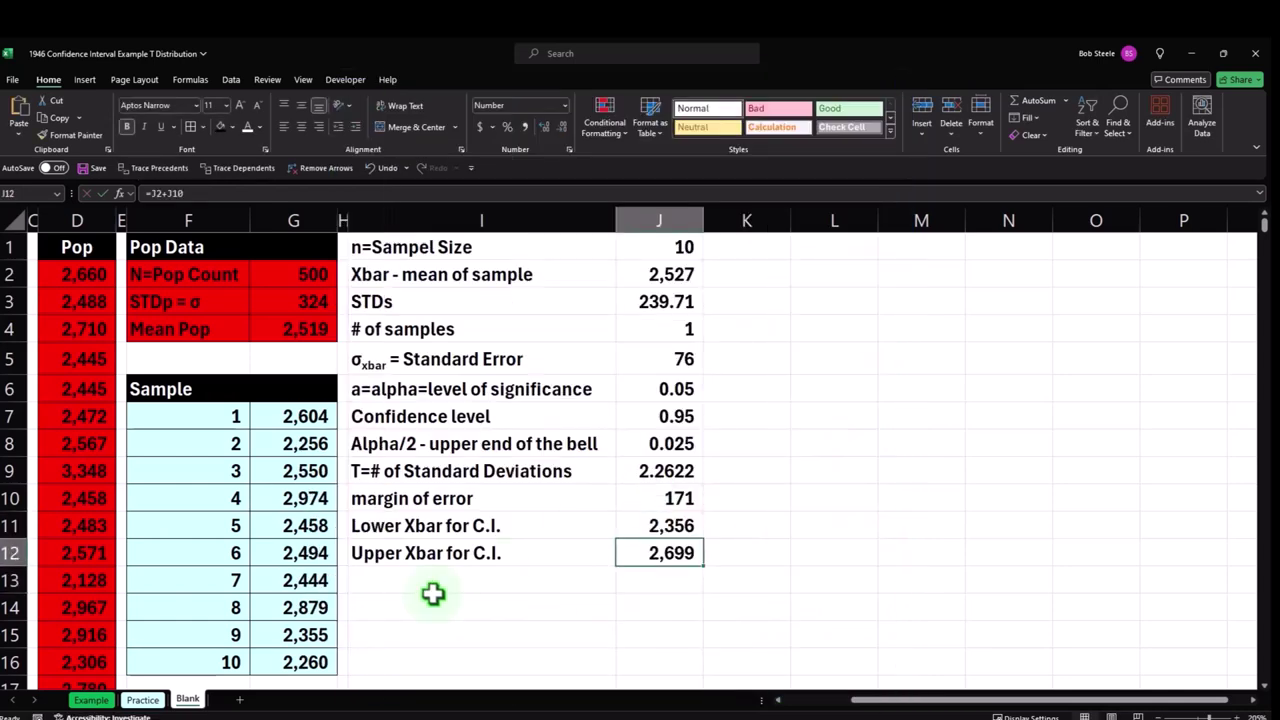
Examine the bell curve chart on the Example sheet and the T value formula in J9 of the Blank sheet.
{"action": "left_click", "coordinate": [91, 699]}
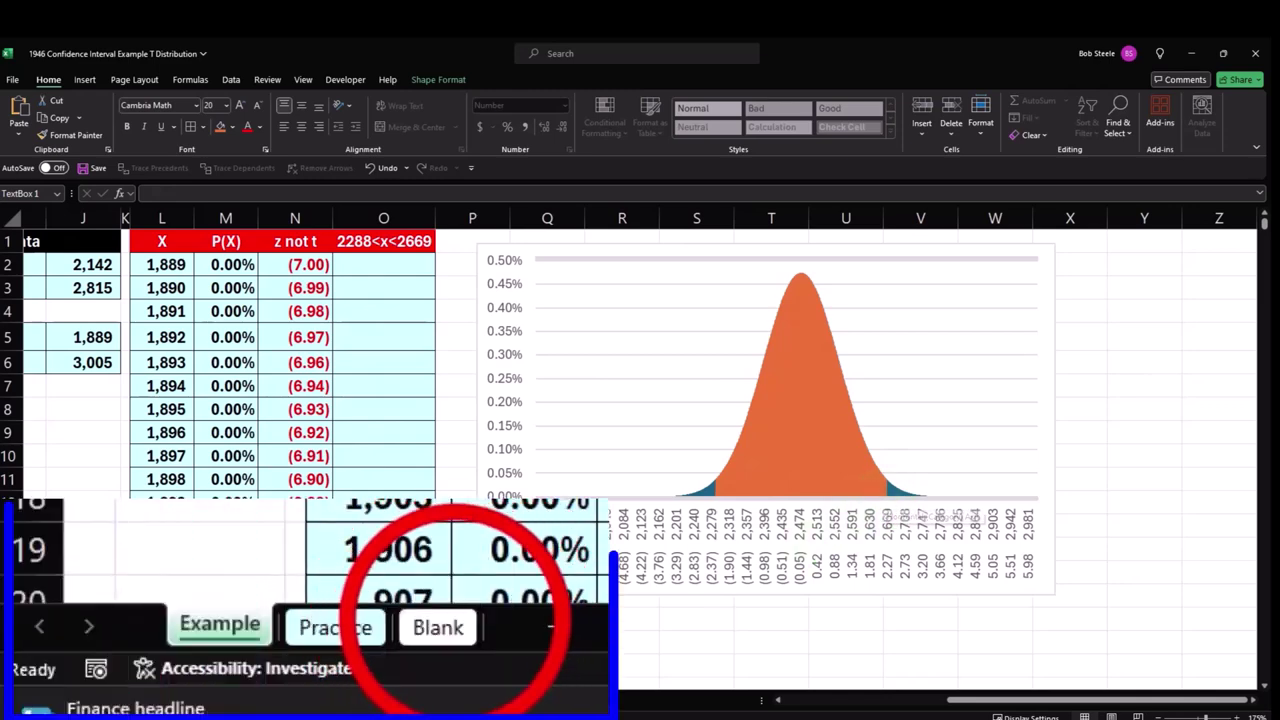
{"action": "left_click", "coordinate": [187, 699]}
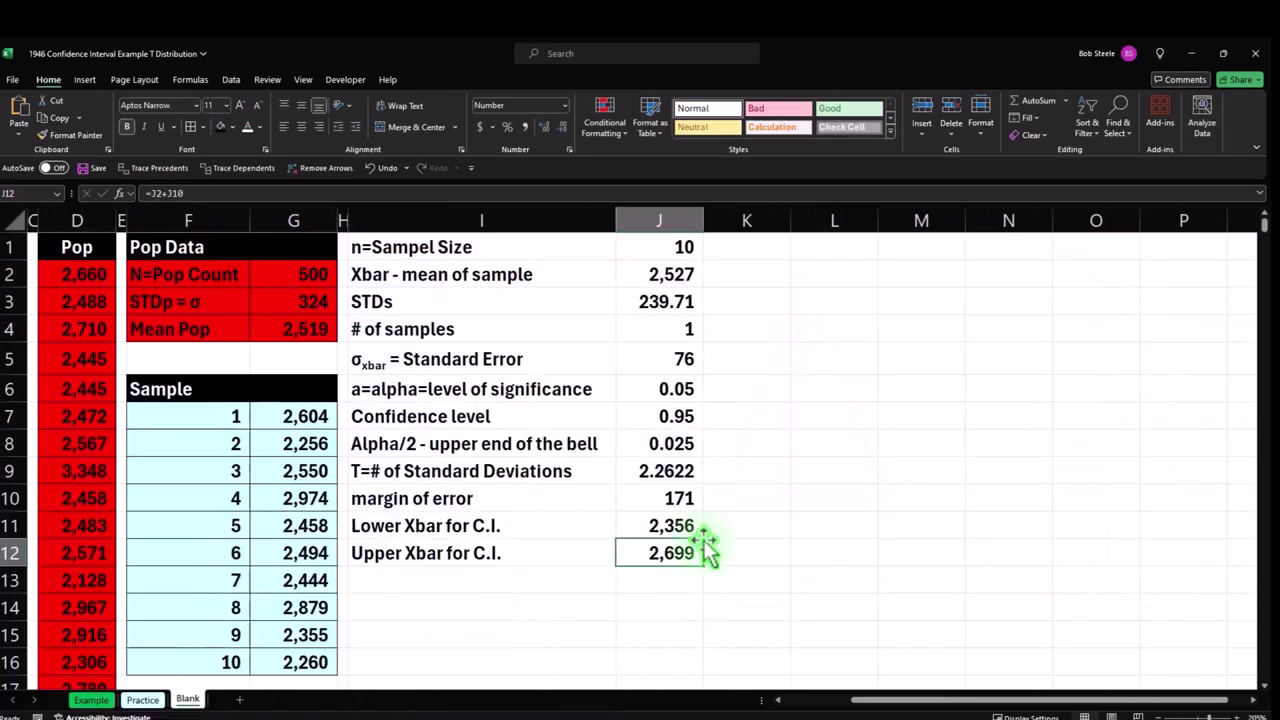
{"action": "left_click", "coordinate": [680, 471]}
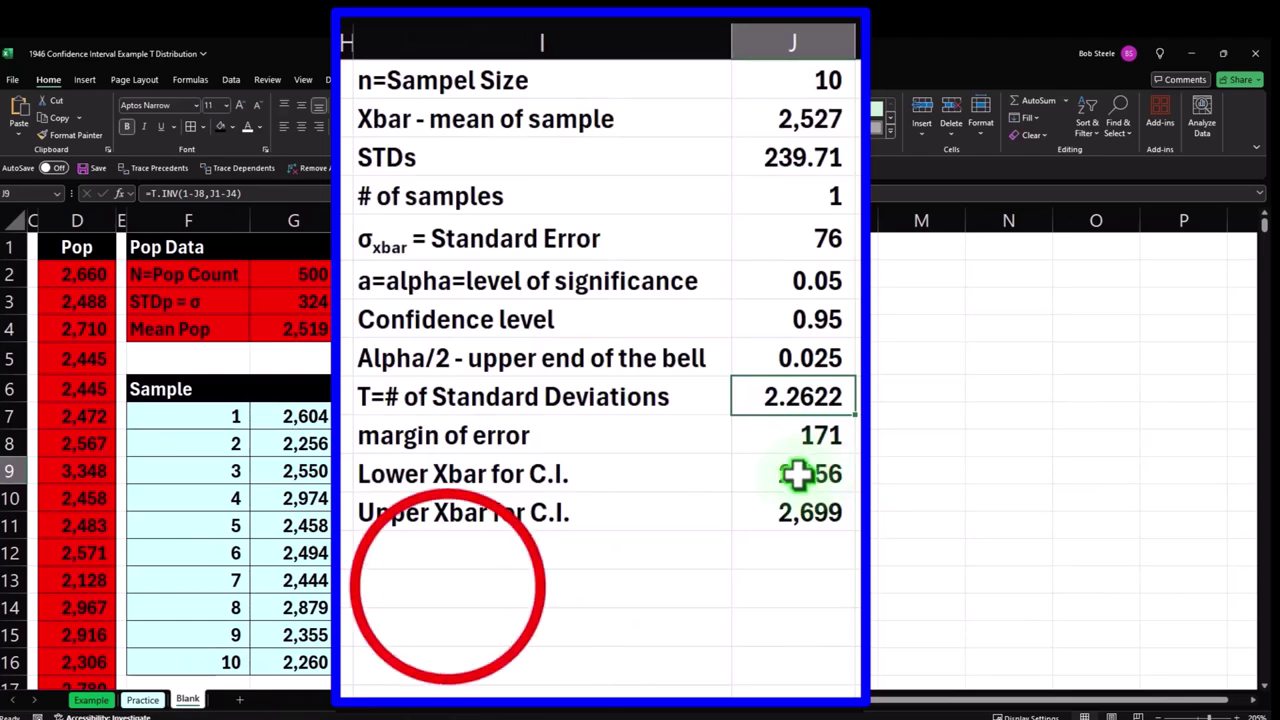
Start the conclusion statement with the text "We are" in I14, leaving one empty row below the upper limit.
{"action": "left_click", "coordinate": [448, 587]}
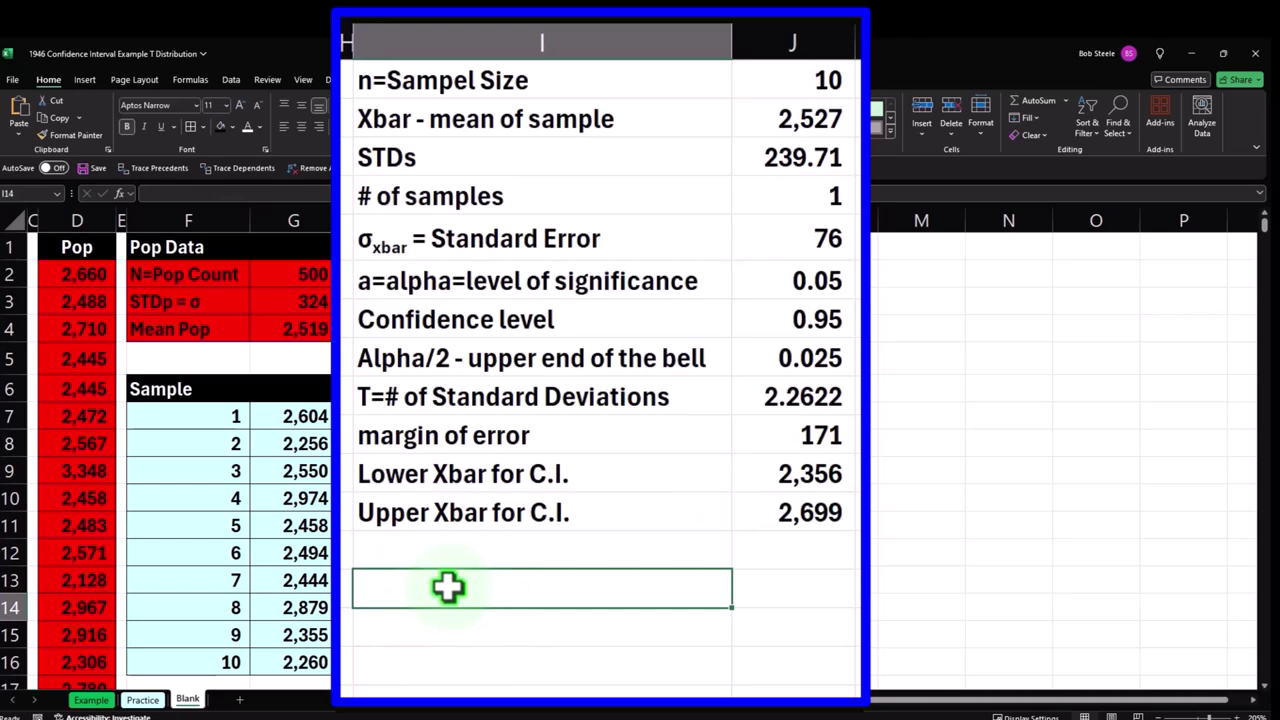
{"action": "type", "text": "We o"}
{"action": "key", "text": "BackSpace"}
{"action": "type", "text": "are"}
{"action": "key", "text": "Tab"}
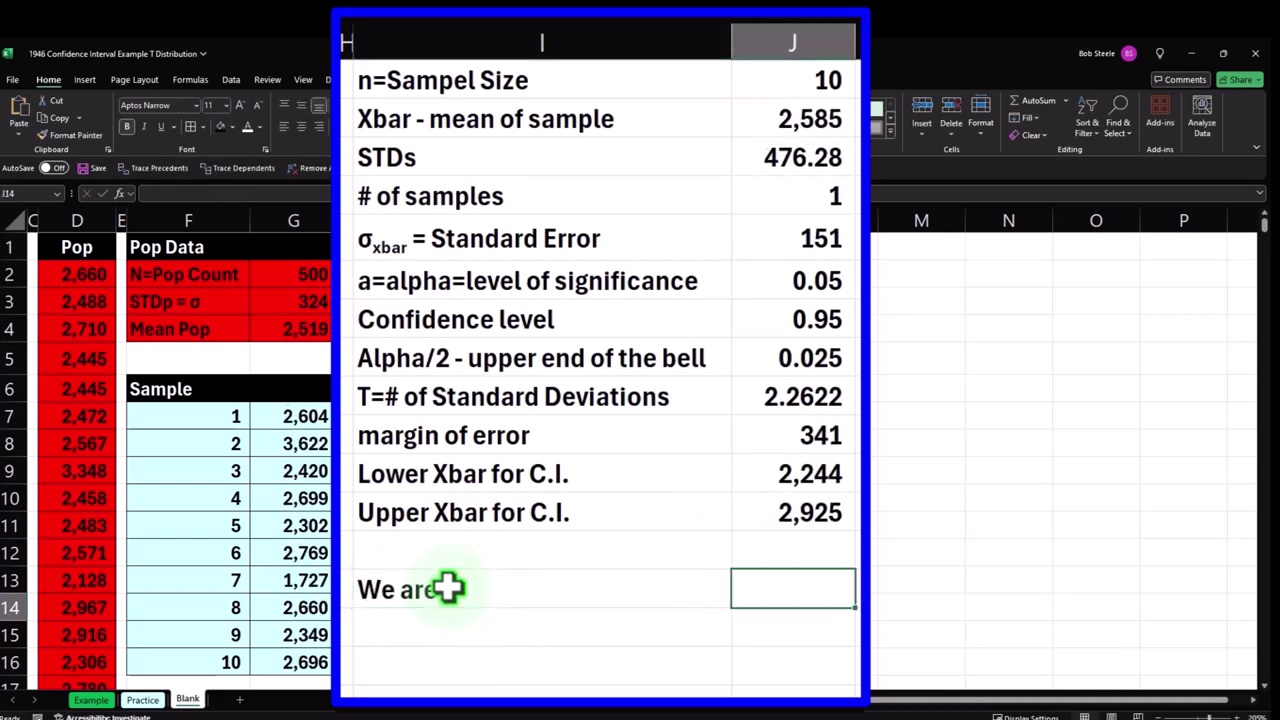
Reference the confidence level in J14 with =J7, shown as a percentage.
{"action": "type", "text": "="}
{"action": "key", "text": "Up"}
{"action": "key", "text": "Up"}
{"action": "key", "text": "Up"}
{"action": "key", "text": "Up"}
{"action": "key", "text": "Up"}
{"action": "key", "text": "Up"}
{"action": "key", "text": "Up"}
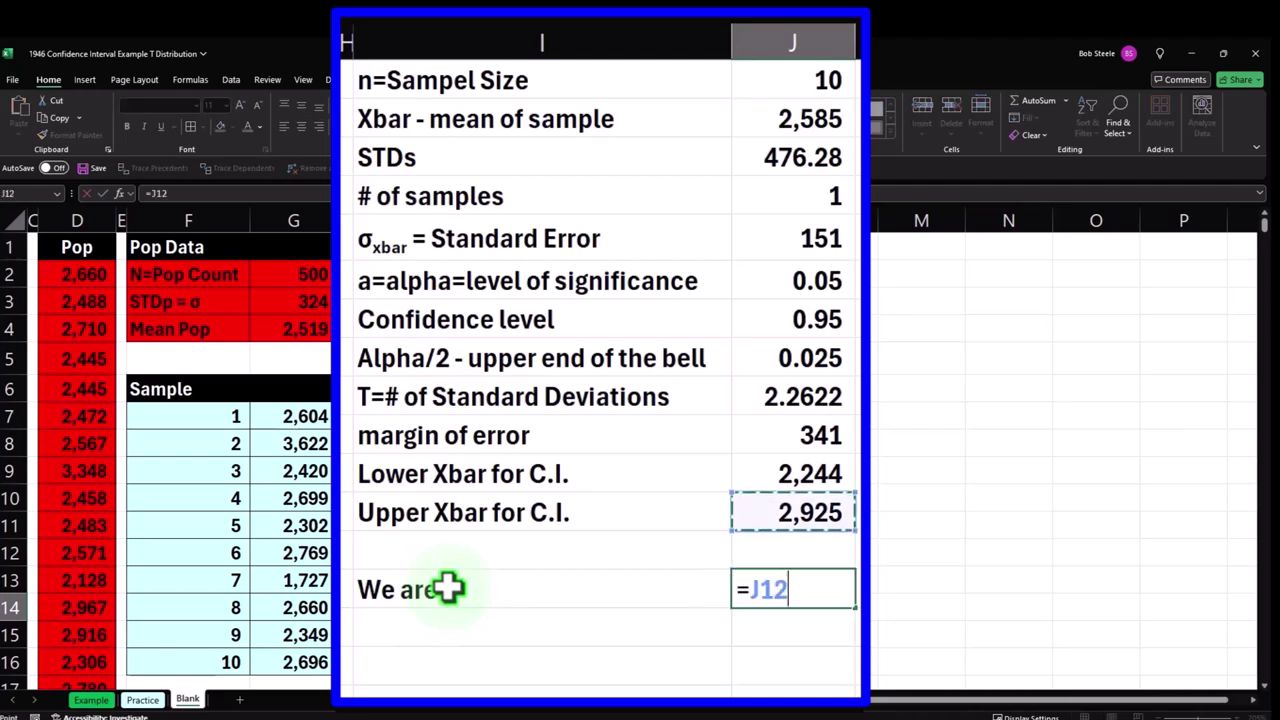
{"action": "key", "text": "Return"}
{"action": "key", "text": "Up"}
{"action": "key", "text": "Right"}
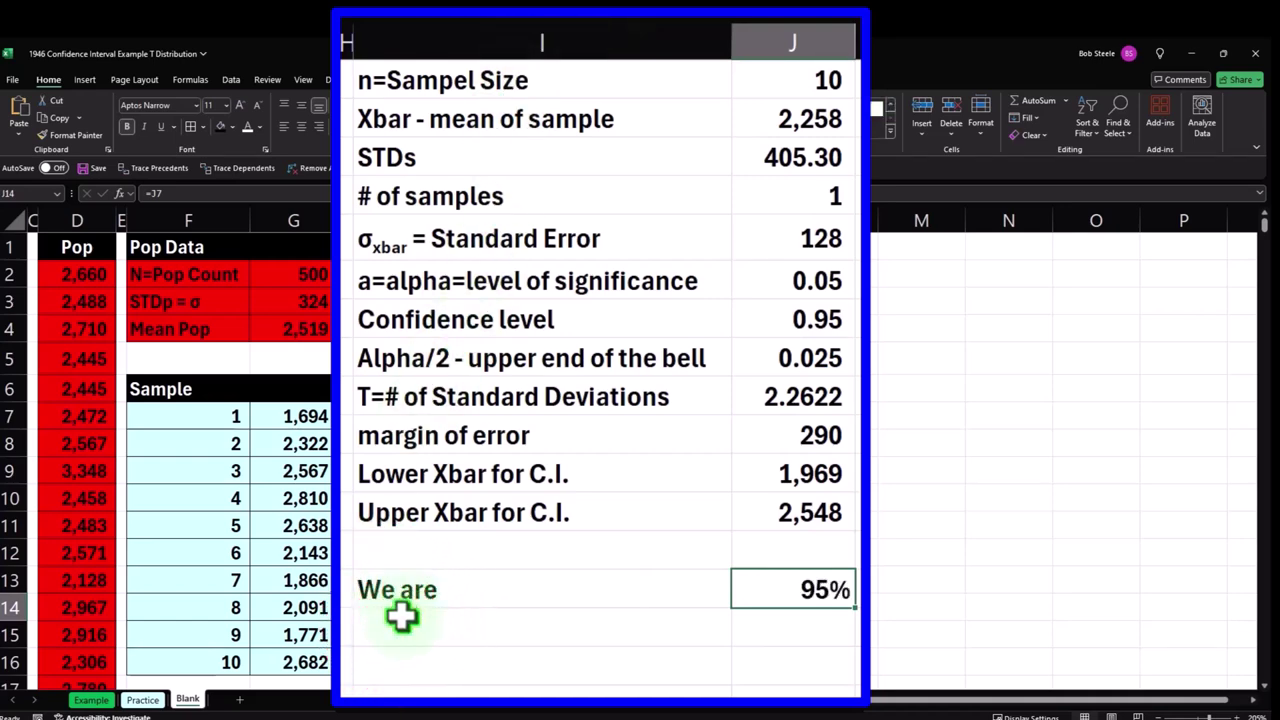
Enter the text "sure the pop mean is between" in I15, below "We are".
{"action": "left_click", "coordinate": [401, 617]}
{"action": "type", "text": "sure that"}
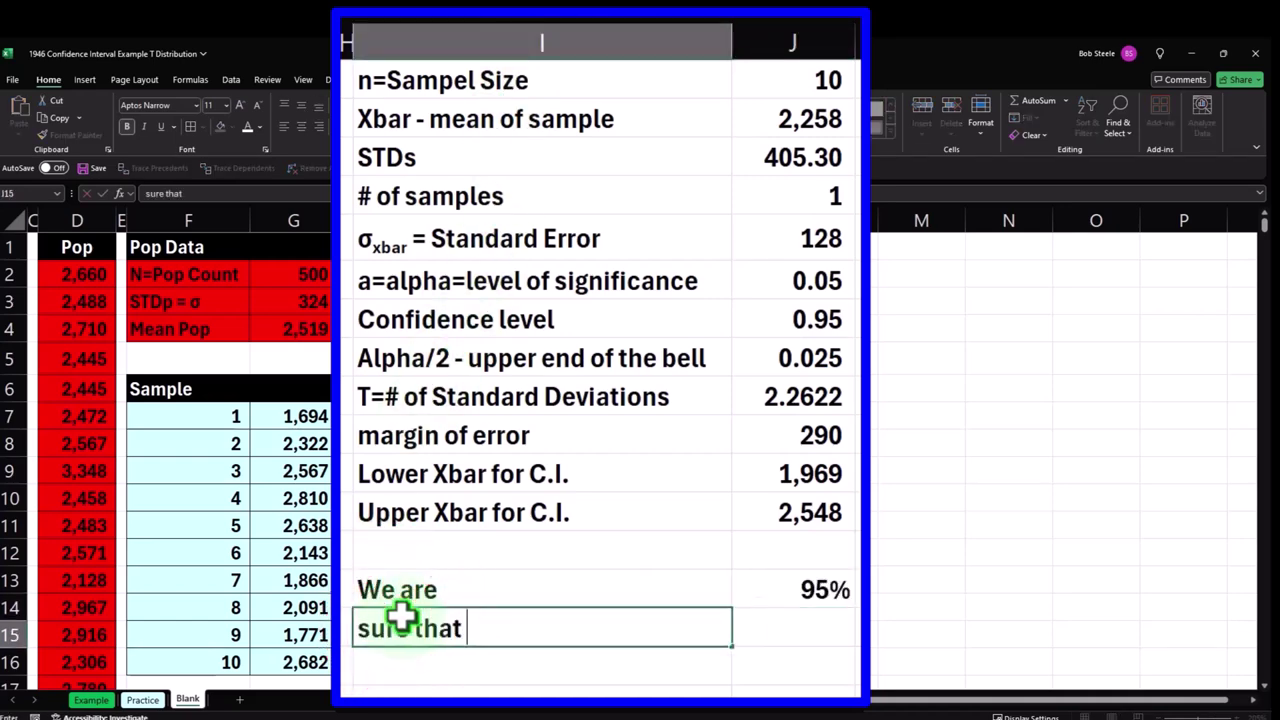
{"action": "key", "text": "BackSpace"}
{"action": "key", "text": "BackSpace"}
{"action": "key", "text": "BackSpace"}
{"action": "type", "text": "e pop mean is between"}
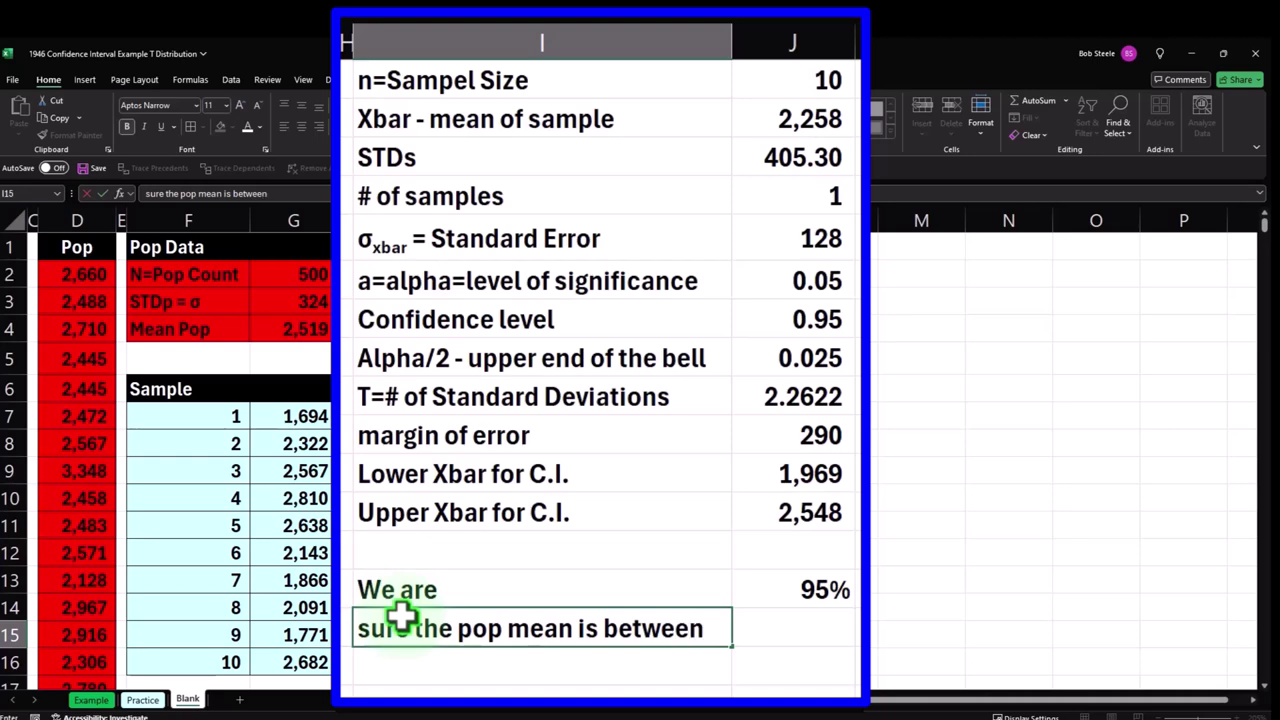
{"action": "key", "text": "Return"}
Reference the lower confidence limit in J16 with =J11.
{"action": "key", "text": "Right"}
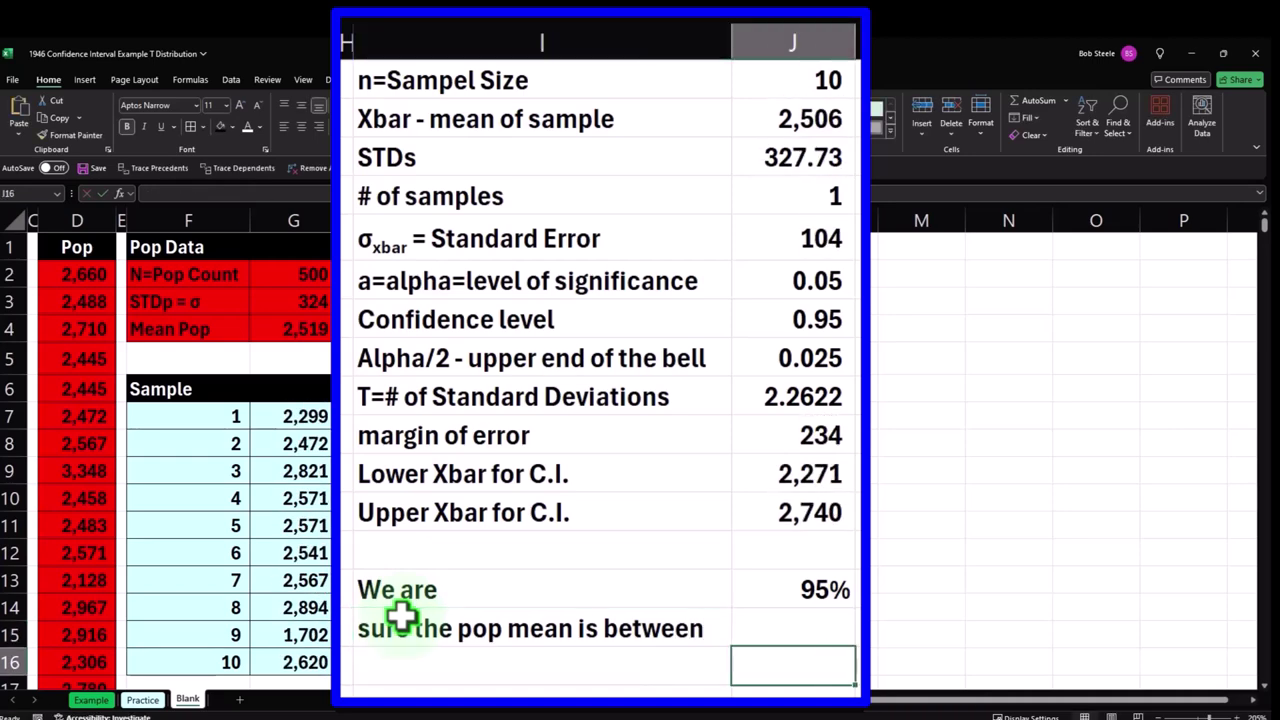
{"action": "type", "text": "="}
{"action": "key", "text": "Up"}
{"action": "key", "text": "Up"}
{"action": "key", "text": "Up"}
{"action": "key", "text": "Up"}
{"action": "key", "text": "Up"}
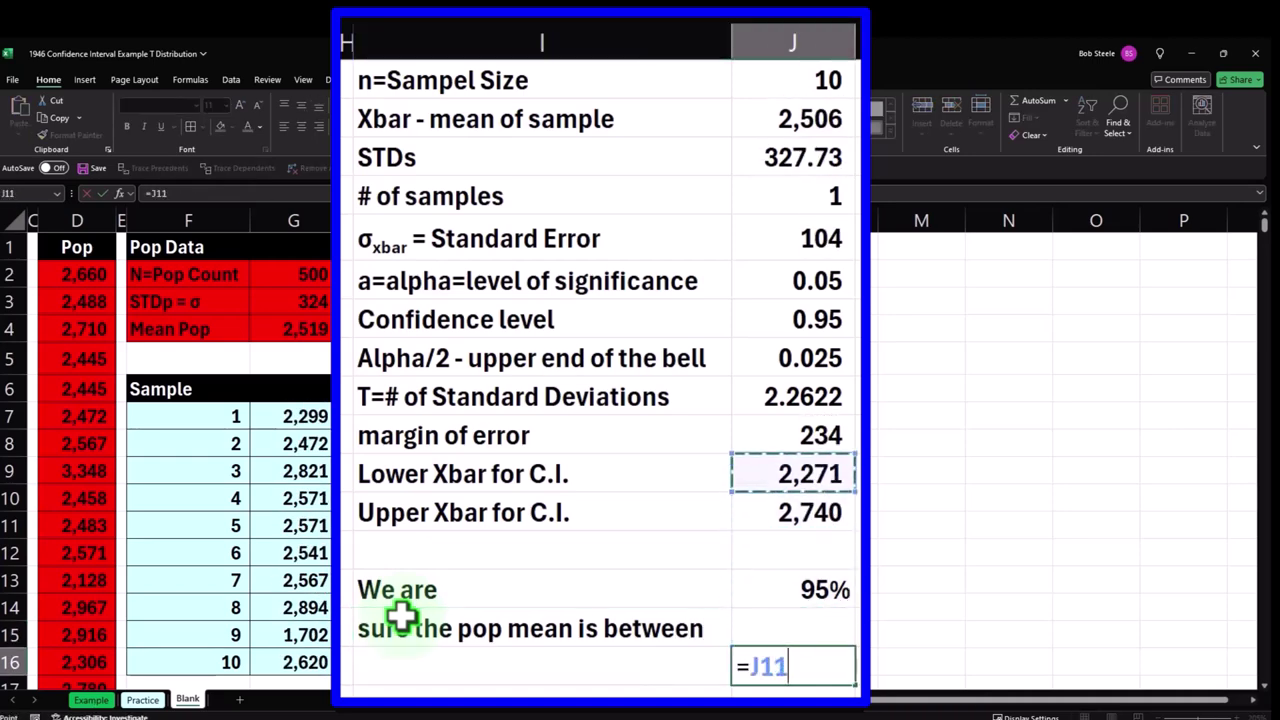
{"action": "key", "text": "Return"}
Enter "And" in I17 and reference the upper confidence limit beside it in J17 with =J12.
{"action": "key", "text": "Left"}
{"action": "type", "text": "ANd"}
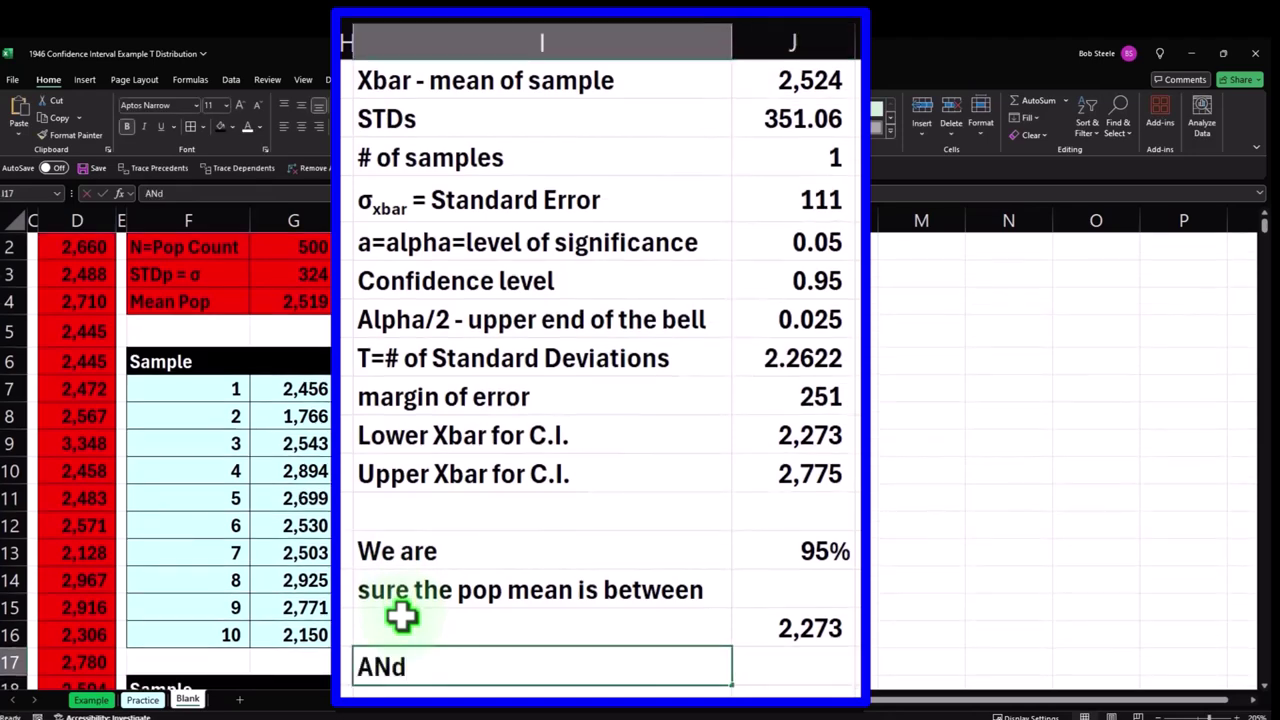
{"action": "key", "text": "Right"}
{"action": "type", "text": "="}
{"action": "key", "text": "Up"}
{"action": "key", "text": "Up"}
{"action": "key", "text": "Up"}
{"action": "key", "text": "Up"}
{"action": "key", "text": "Up"}
{"action": "key", "text": "Return"}
{"action": "key", "text": "Left"}
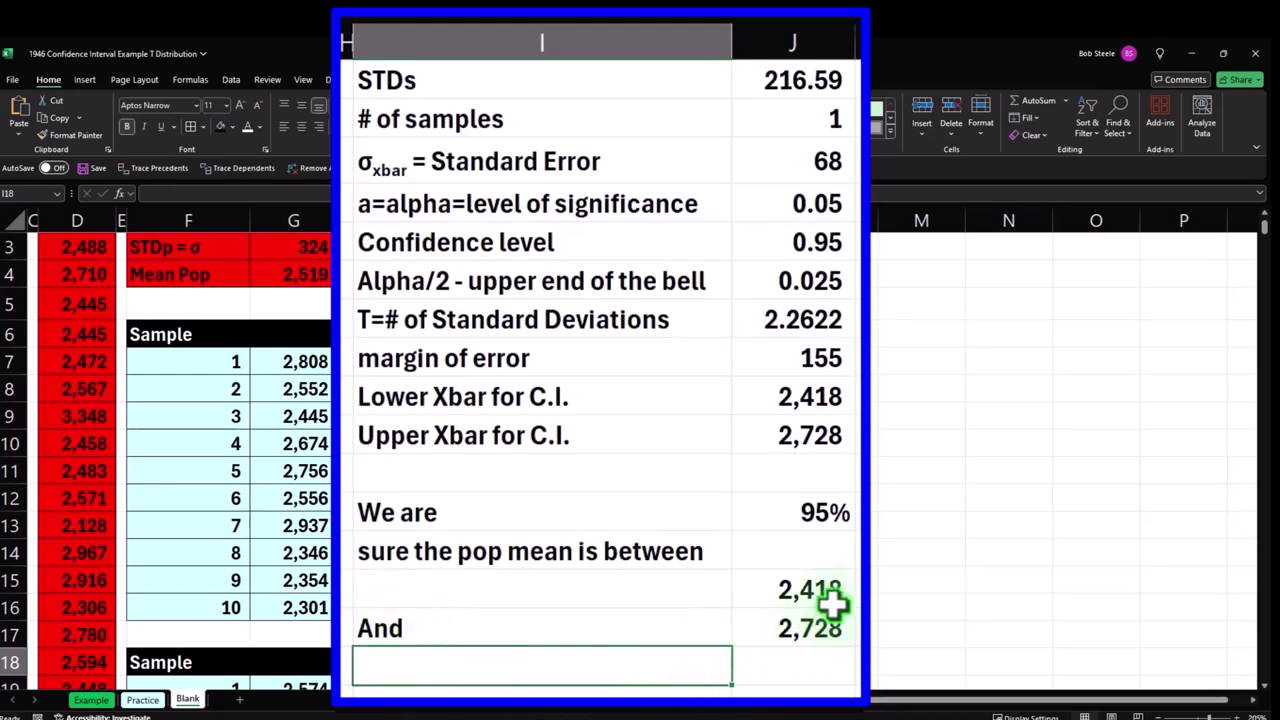
{"action": "left_click", "coordinate": [824, 513]}
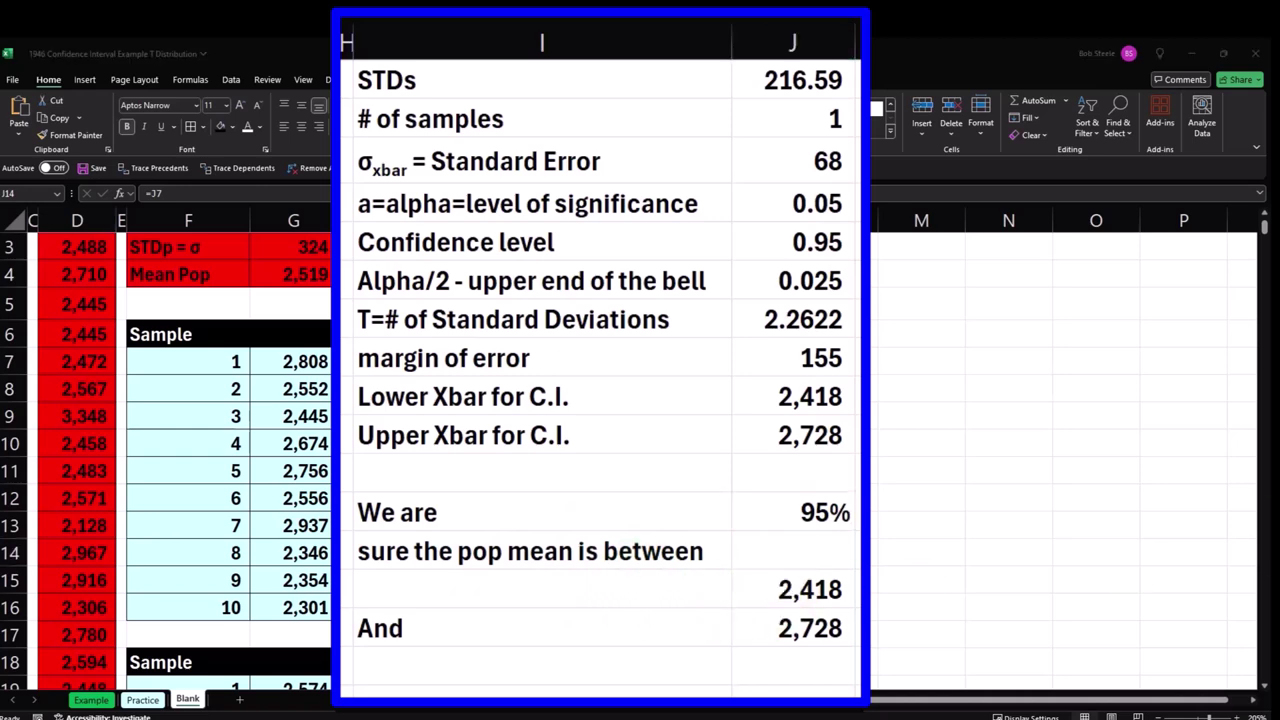
{"action": "left_click", "coordinate": [840, 515]}
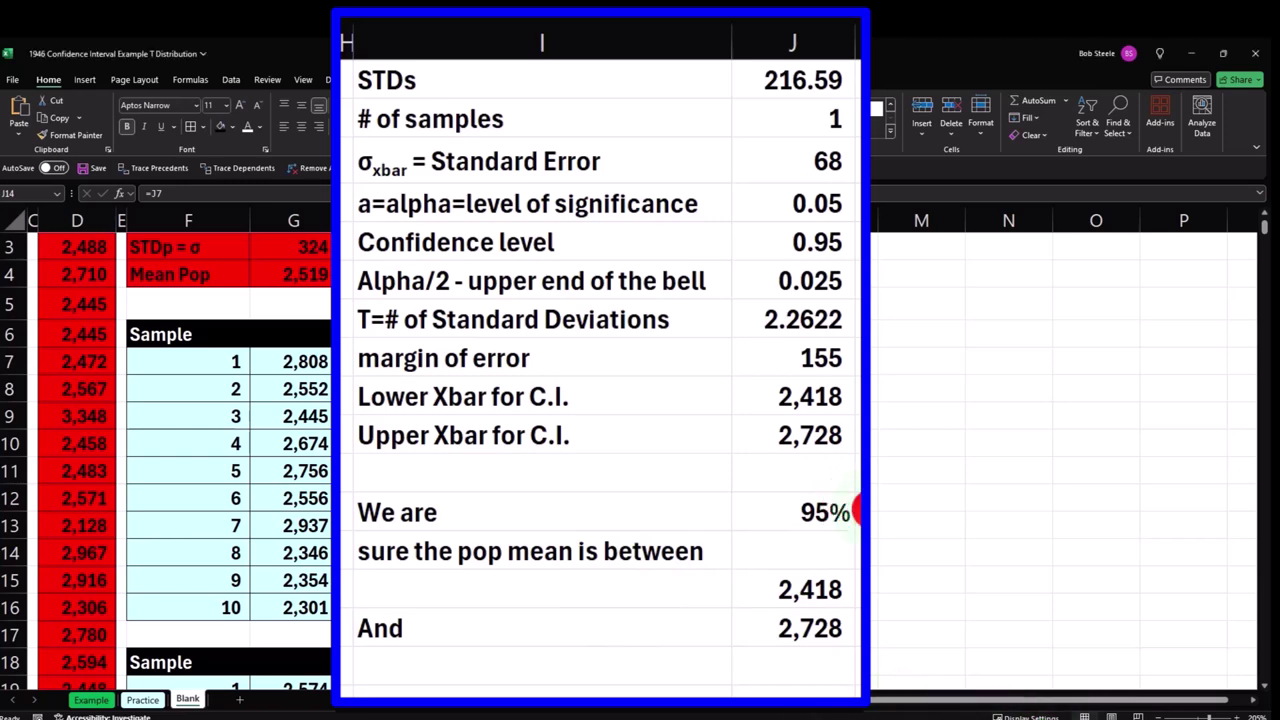
Enter the text "Customer can expect" in I19 and "average items of" in I20.
{"action": "scroll", "coordinate": [520, 463], "scroll_direction": "down", "scroll_amount": 2}
{"action": "left_click", "coordinate": [520, 463]}
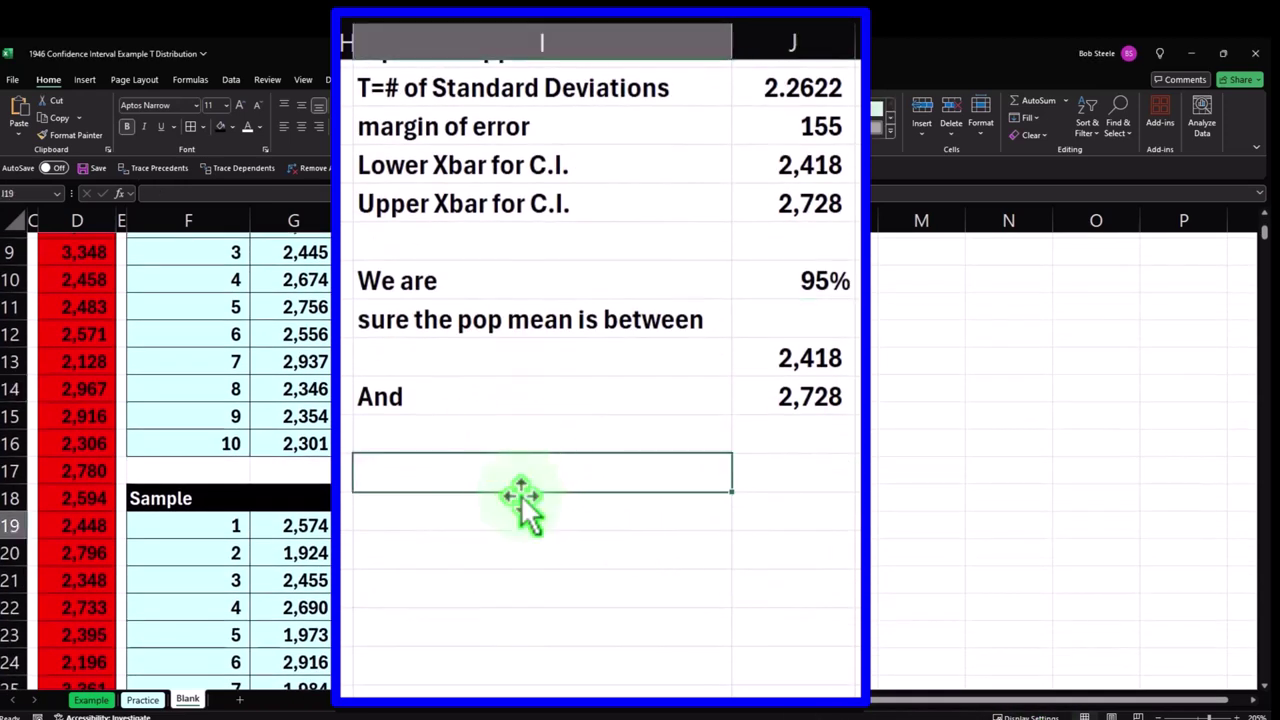
{"action": "type", "text": "Customer can expect"}
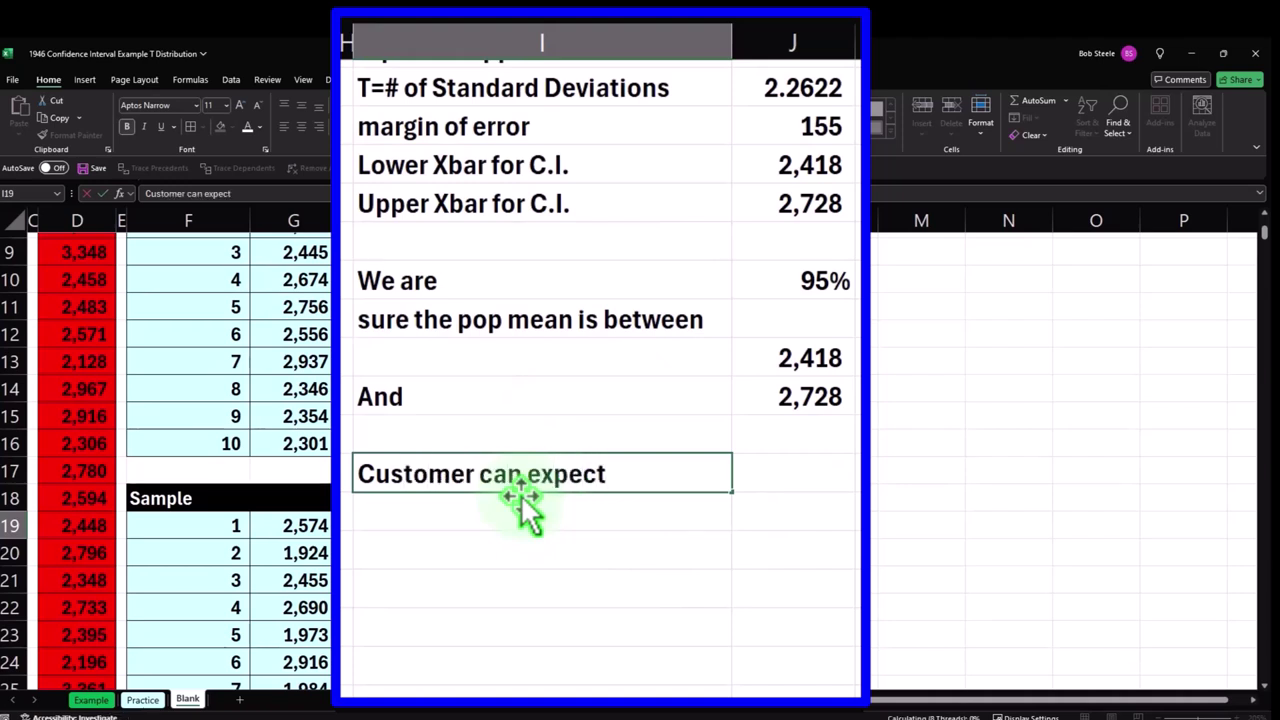
{"action": "key", "text": "Return"}
{"action": "type", "text": "average items"}
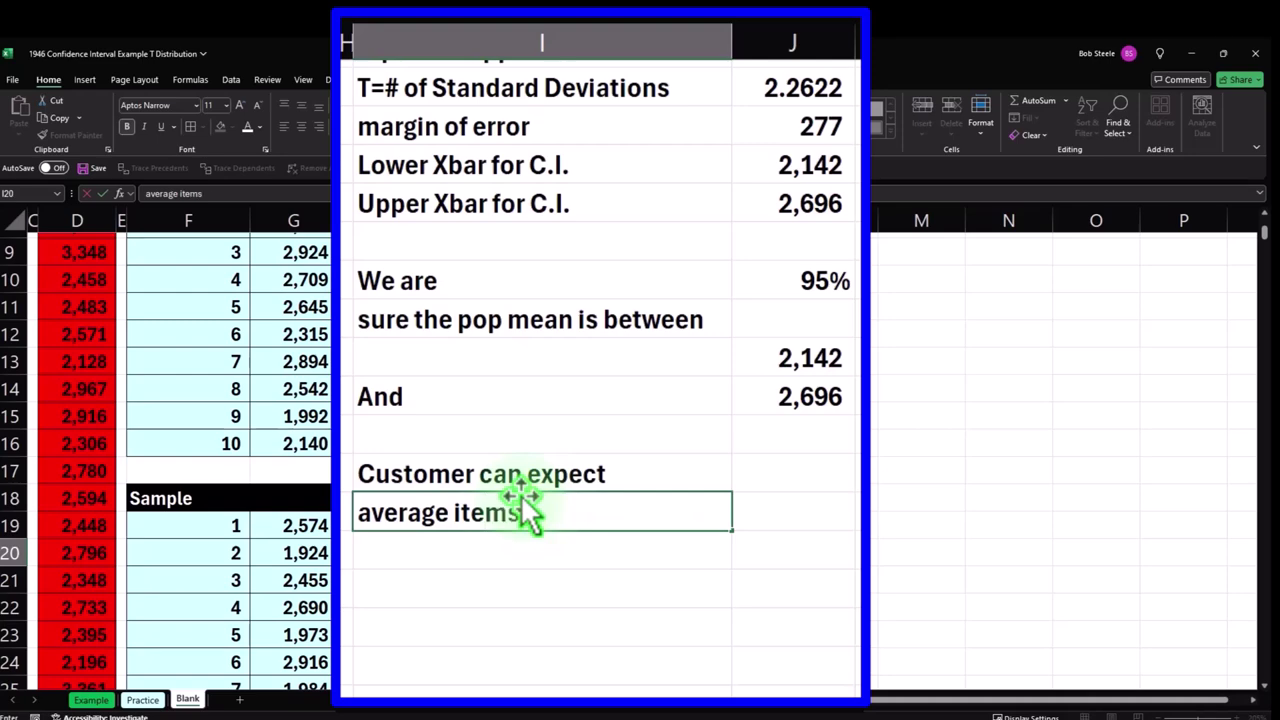
{"action": "type", "text": " of"}
Reference the sample mean in J20 with +J2, beside "average items of".
{"action": "key", "text": "Tab"}
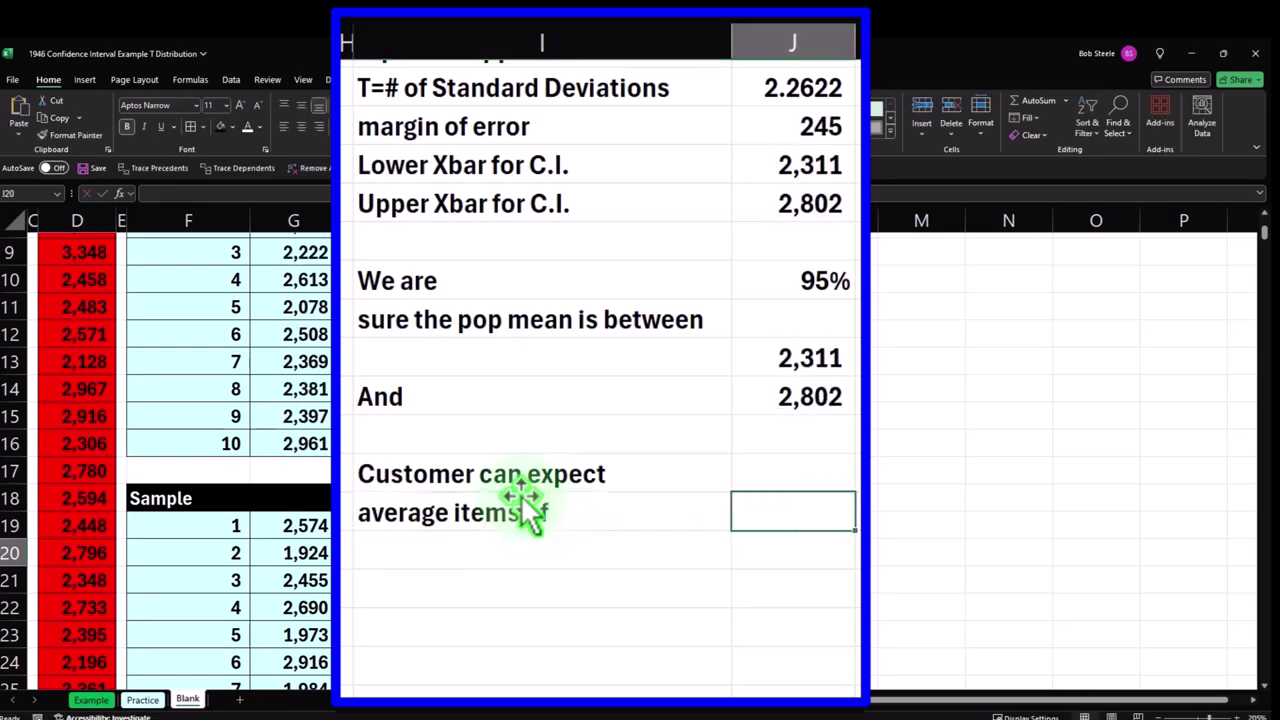
{"action": "type", "text": "+"}
{"action": "scroll", "coordinate": [677, 427], "scroll_direction": "up", "scroll_amount": 3}
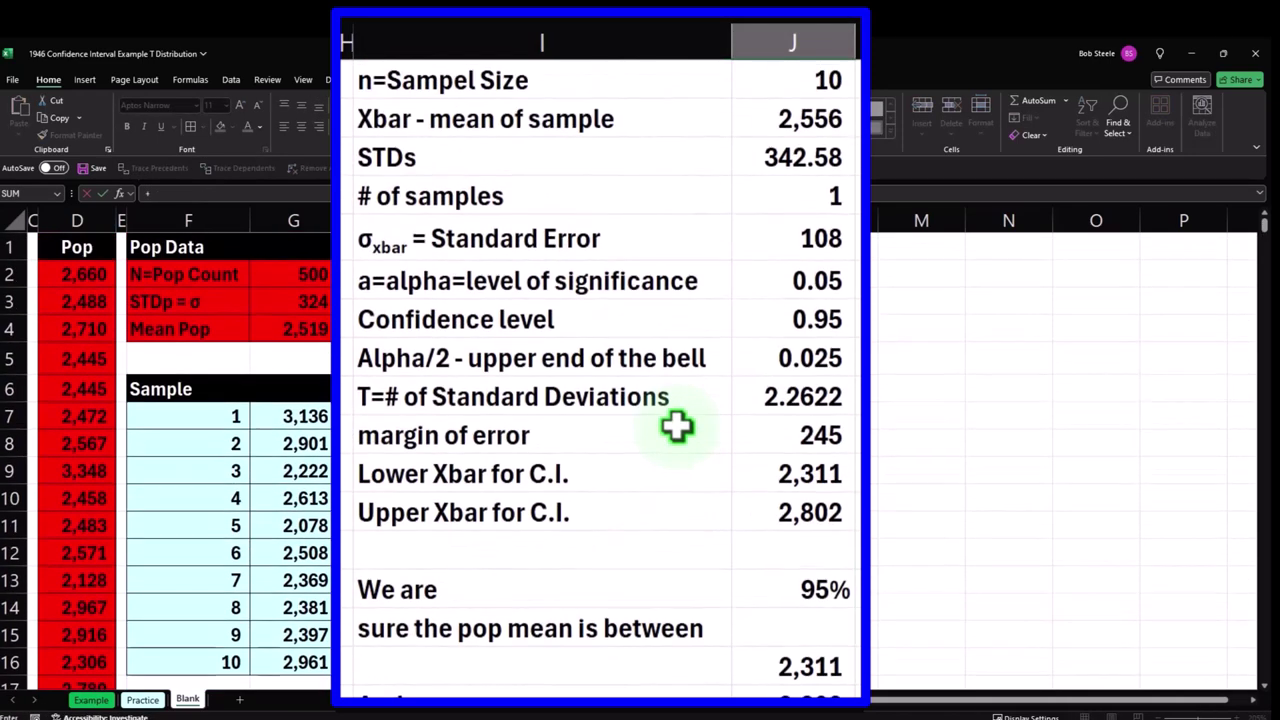
{"action": "left_click", "coordinate": [772, 112]}
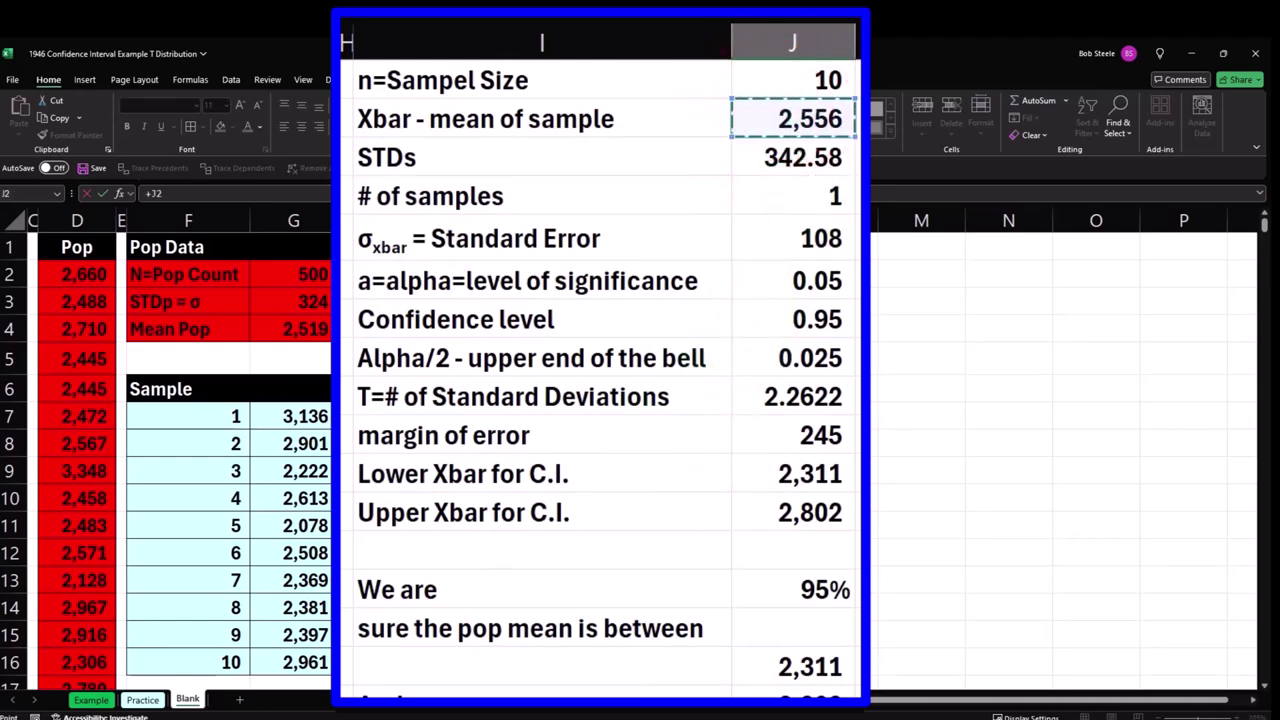
{"action": "key", "text": "Return"}
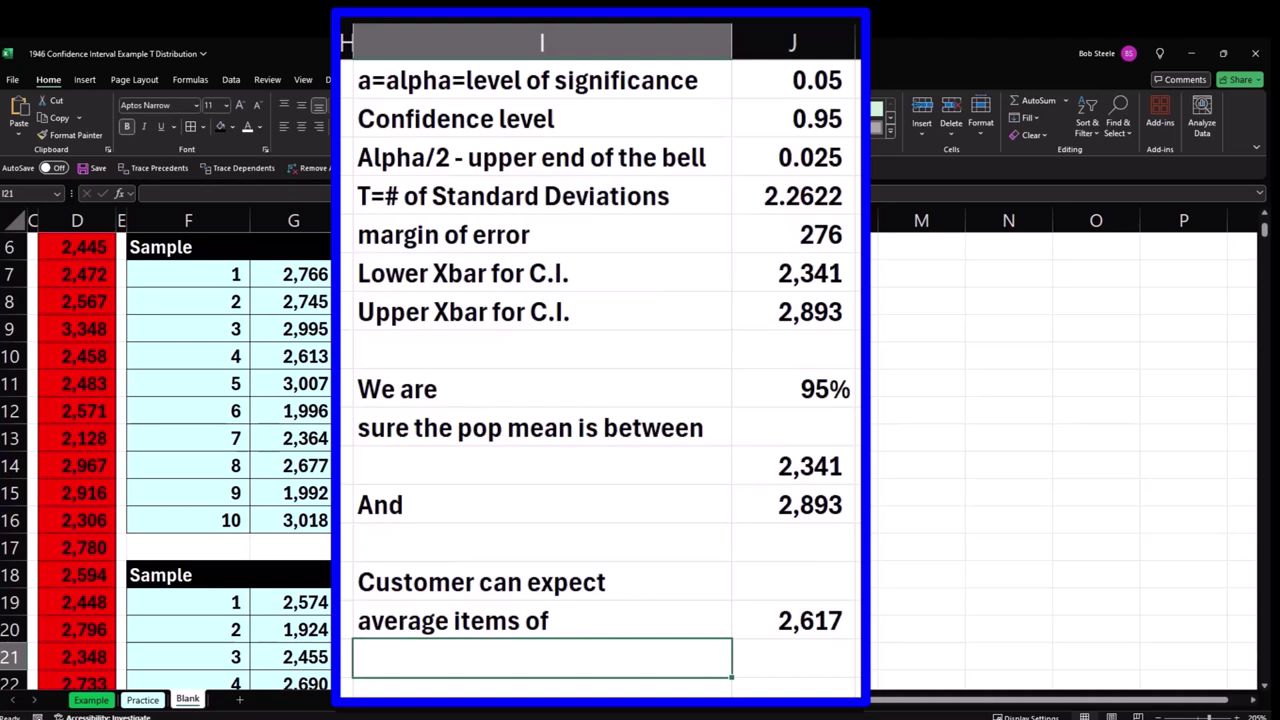
Continue the customer statement with "within the margin of" in I21 and "error =" in I22.
{"action": "type", "text": "within"}
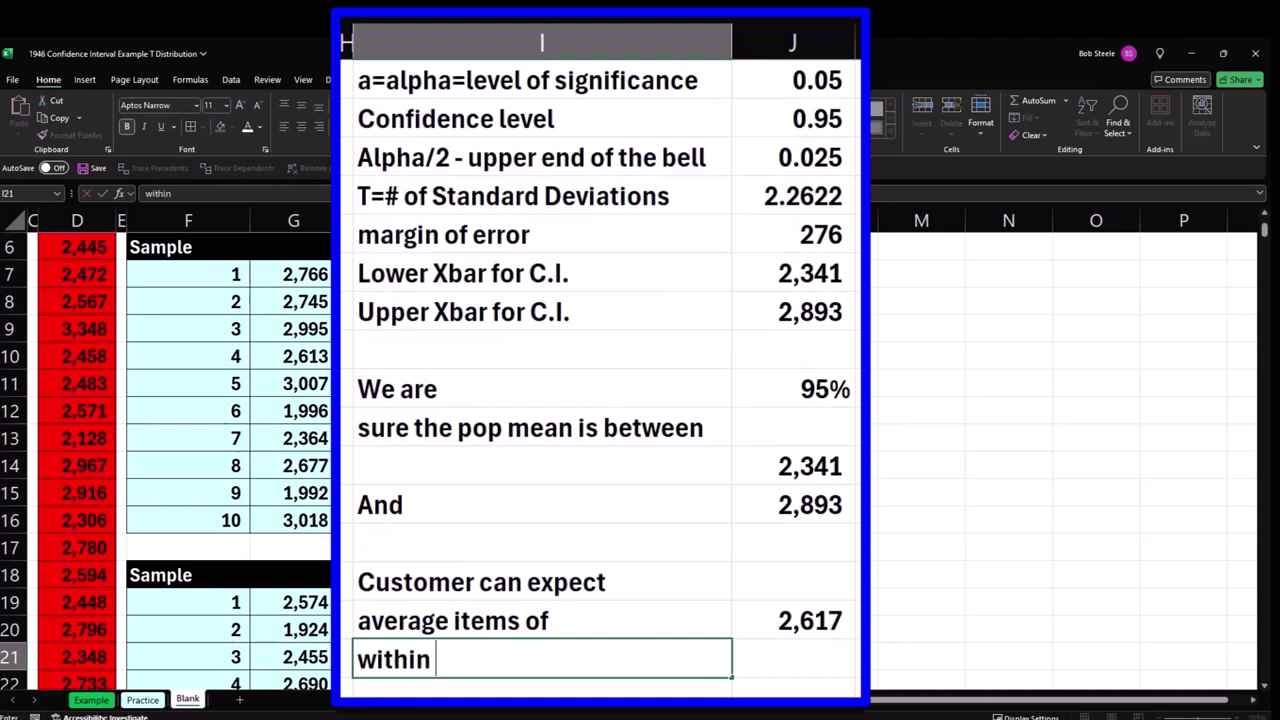
{"action": "type", "text": " the margin of"}
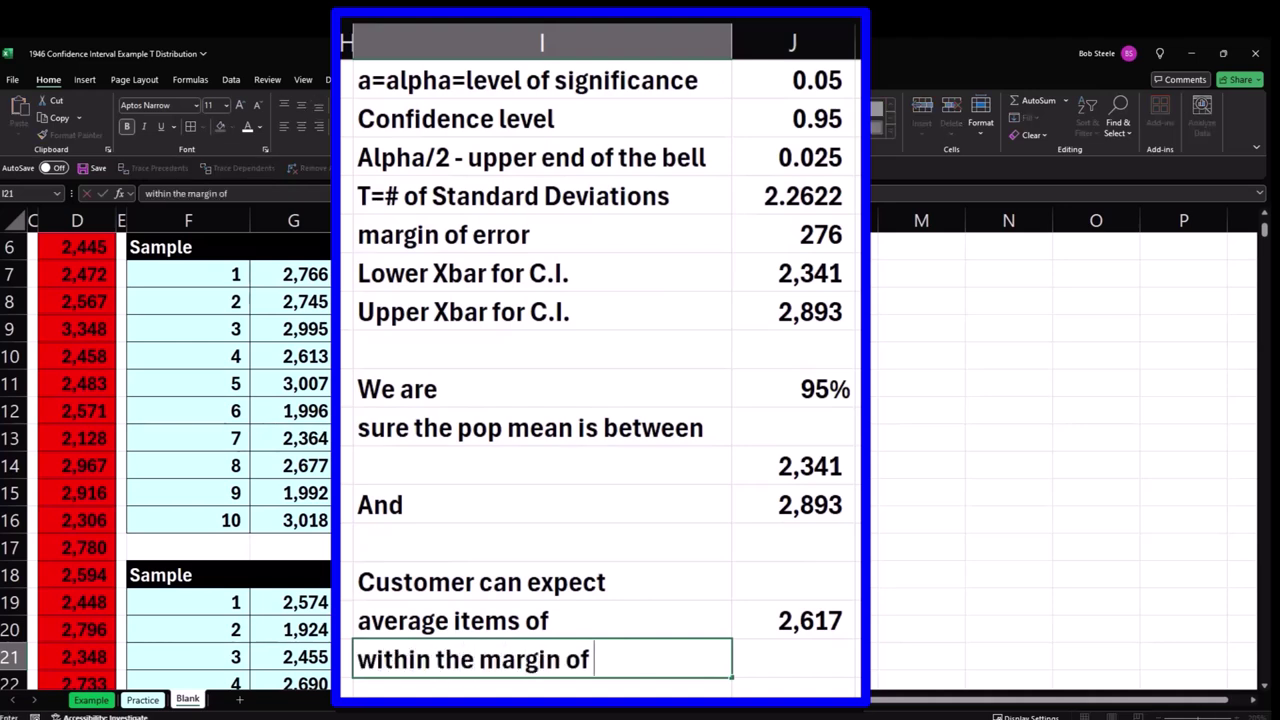
{"action": "key", "text": "Return"}
{"action": "type", "text": "error ="}
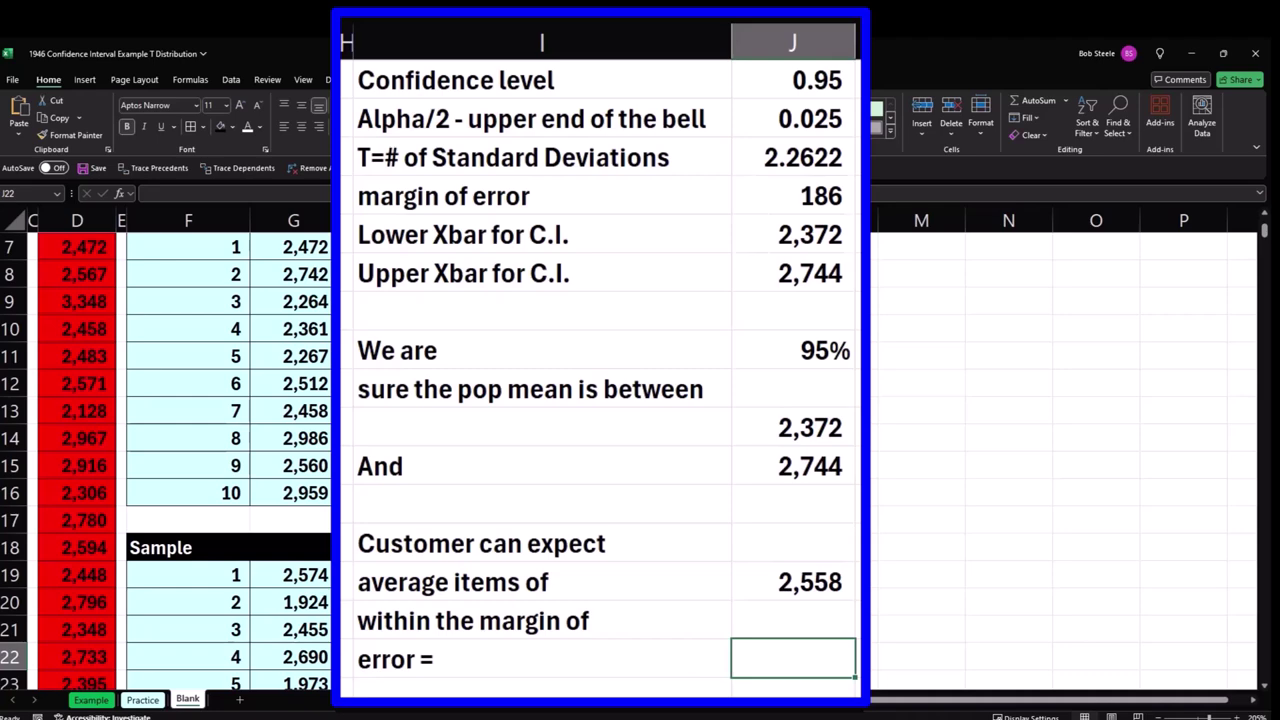
Reference the margin of error in J22 with +J10, beside "error =".
{"action": "type", "text": "+"}
{"action": "left_click", "coordinate": [800, 197]}
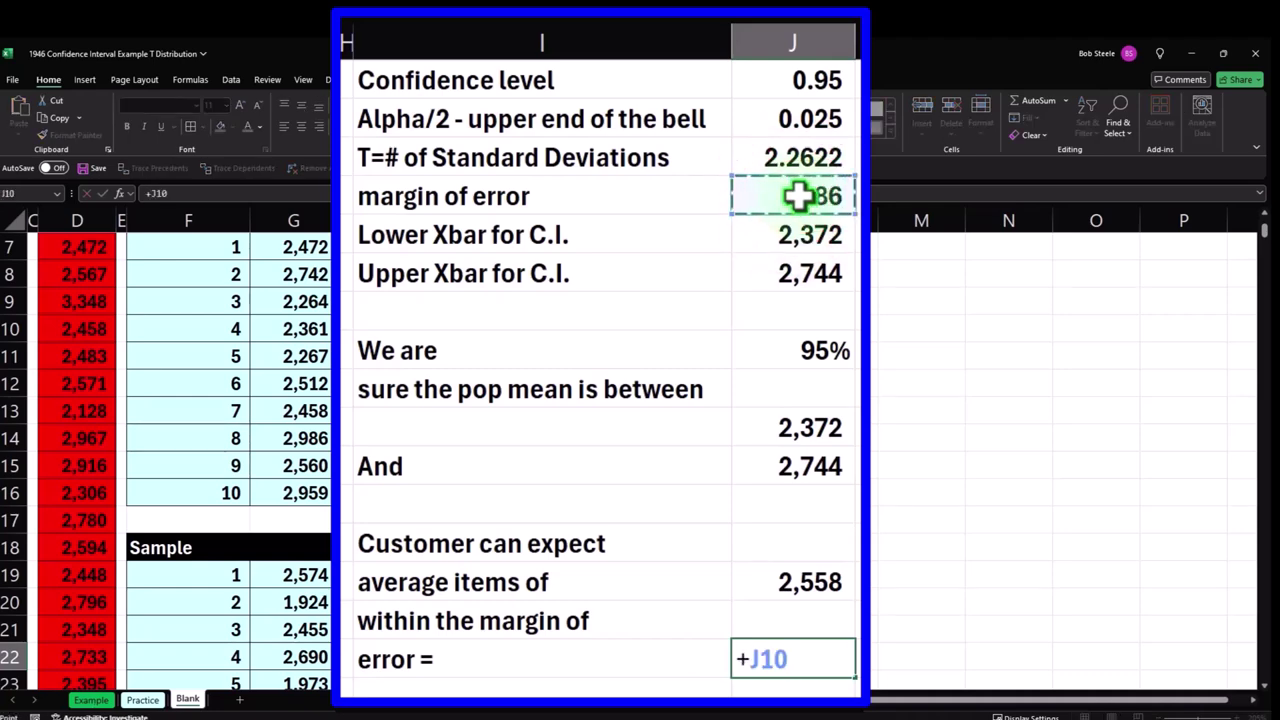
{"action": "key", "text": "Return"}
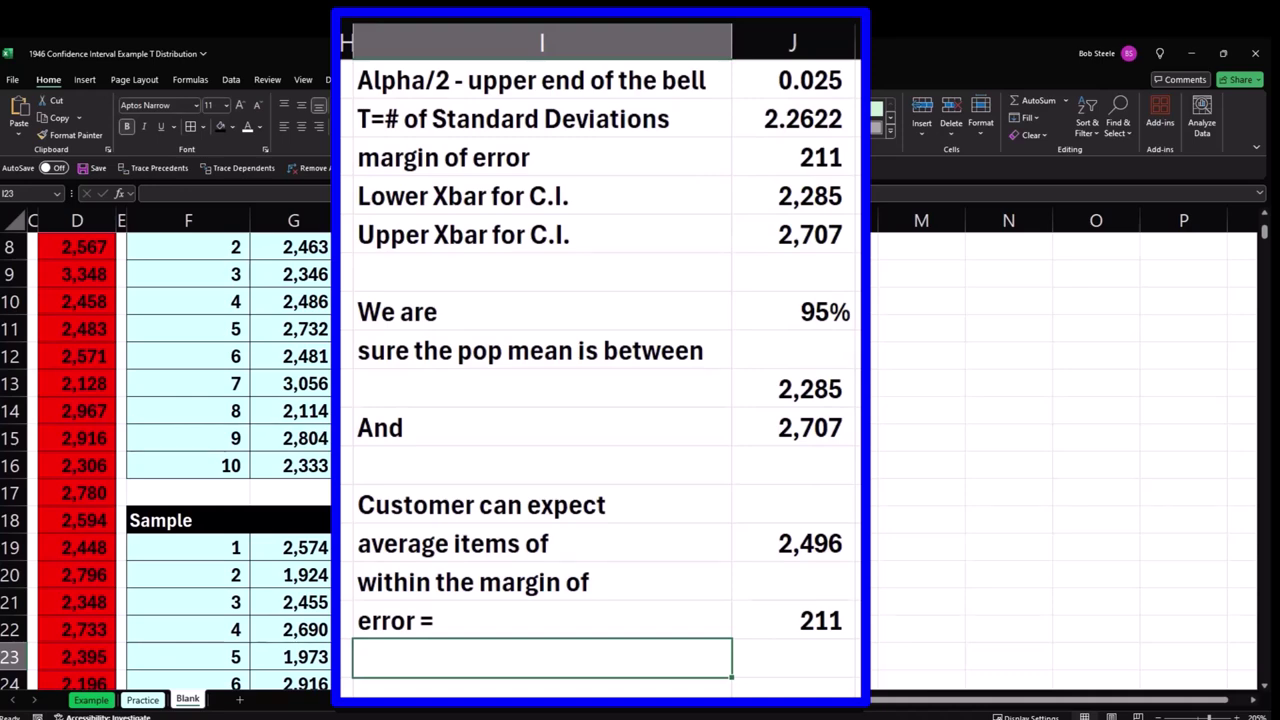
{"action": "scroll", "coordinate": [520, 460], "scroll_direction": "up", "scroll_amount": 3}
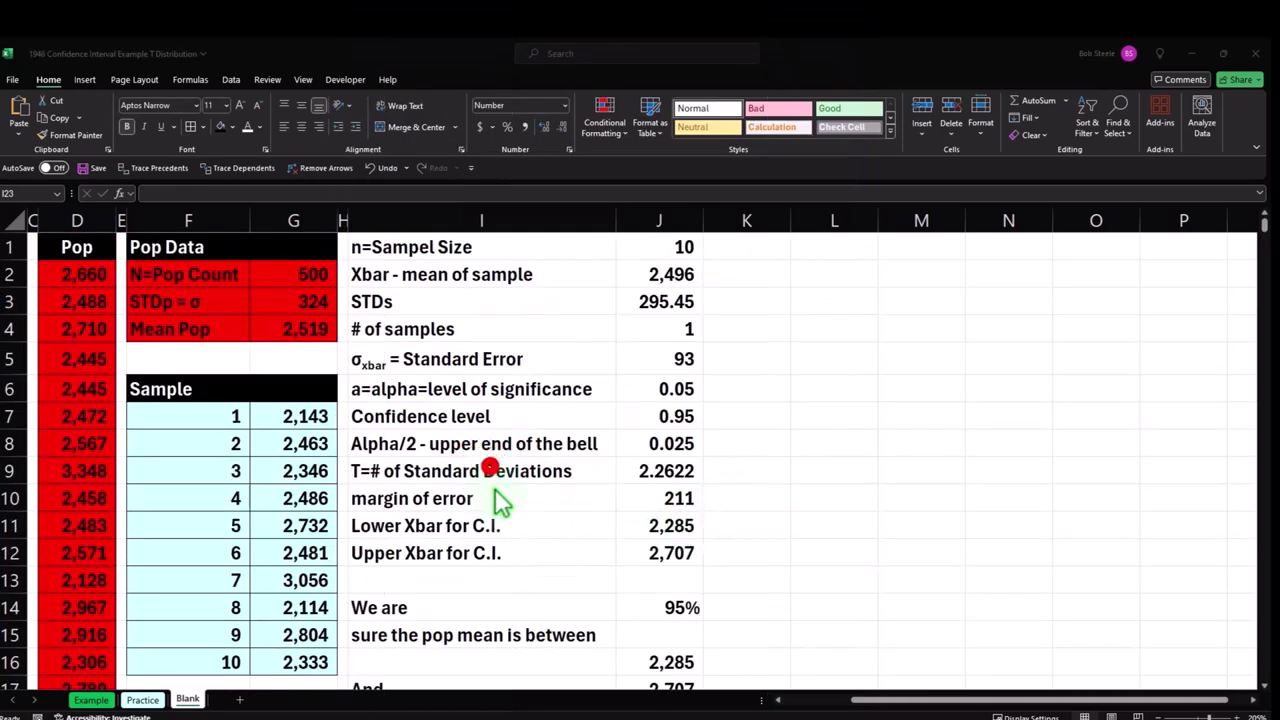
Add borders and the recent light blue fill to the calculation table in I1:J12.
{"action": "left_click_drag", "start_coordinate": [452, 258], "coordinate": [663, 551]}
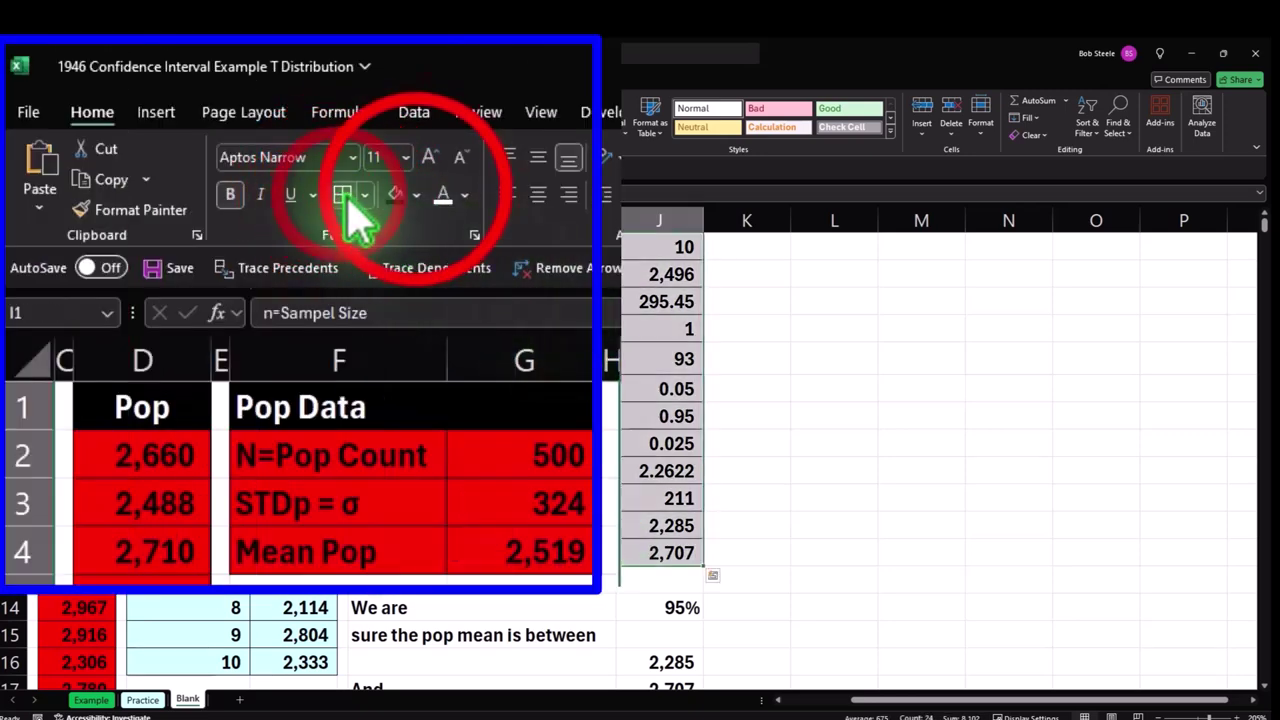
{"action": "left_click", "coordinate": [417, 196]}
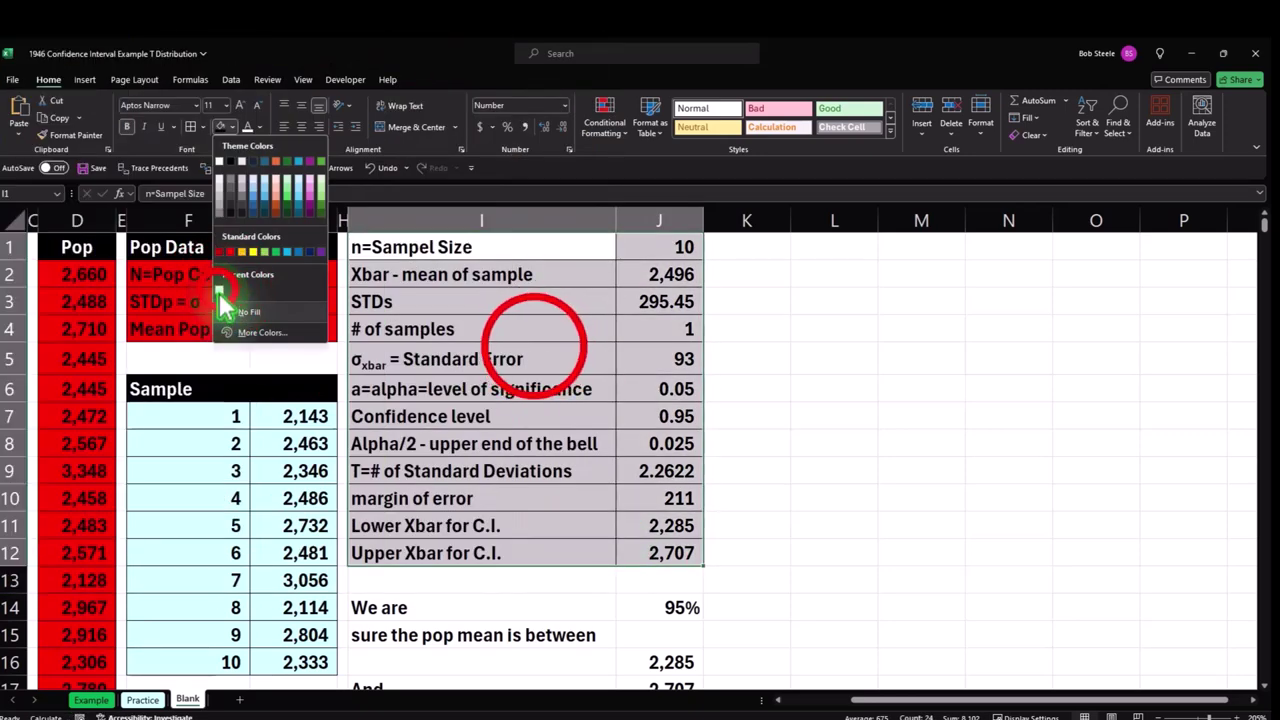
{"action": "left_click", "coordinate": [392, 482]}
Add the same borders and light blue fill to the conclusion blocks in I14:J17 and I19:J22.
{"action": "scroll", "coordinate": [666, 387], "scroll_direction": "down", "scroll_amount": 3}
{"action": "left_click_drag", "start_coordinate": [529, 404], "coordinate": [800, 517]}
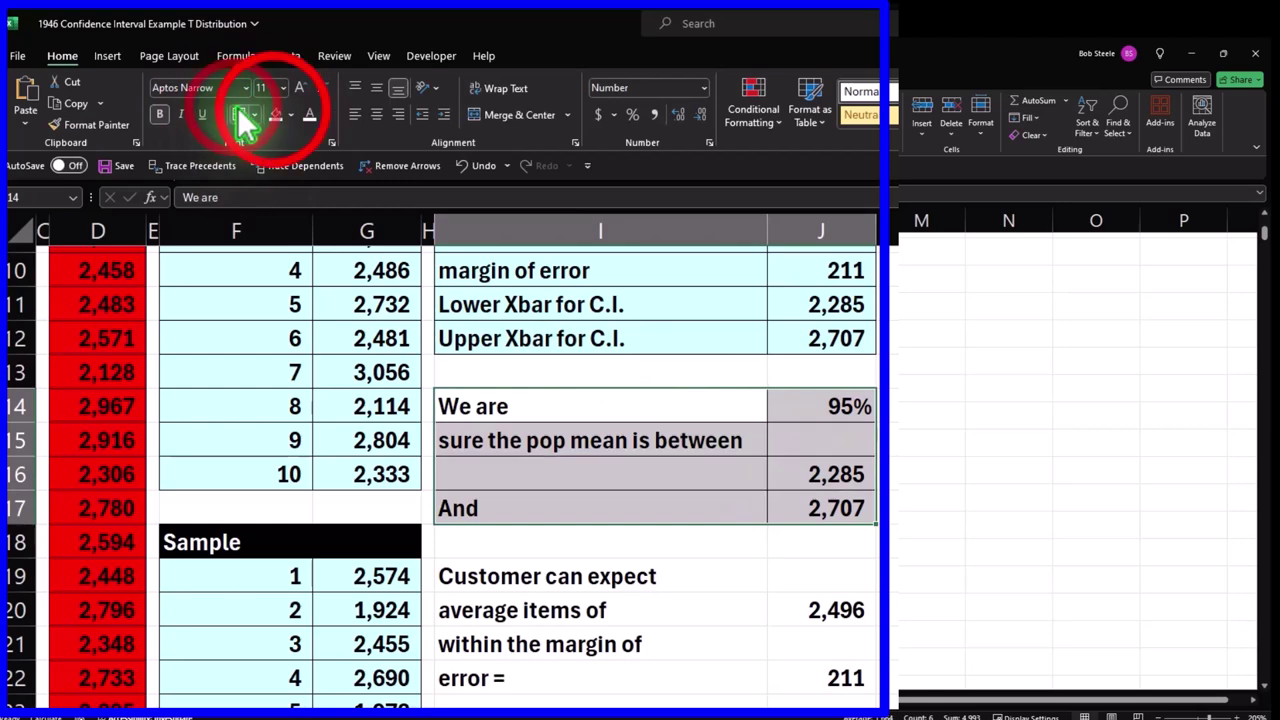
{"action": "left_click", "coordinate": [275, 115]}
{"action": "left_click_drag", "start_coordinate": [520, 577], "coordinate": [809, 680]}
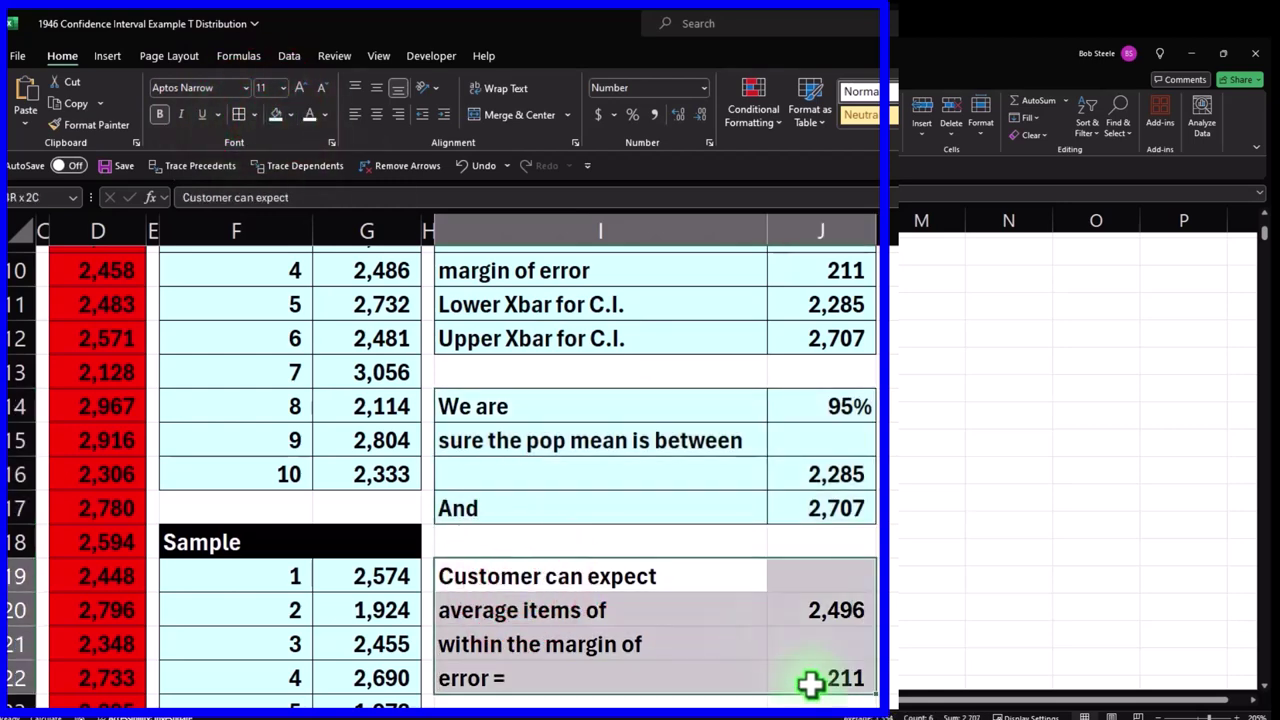
{"action": "left_click", "coordinate": [275, 115]}
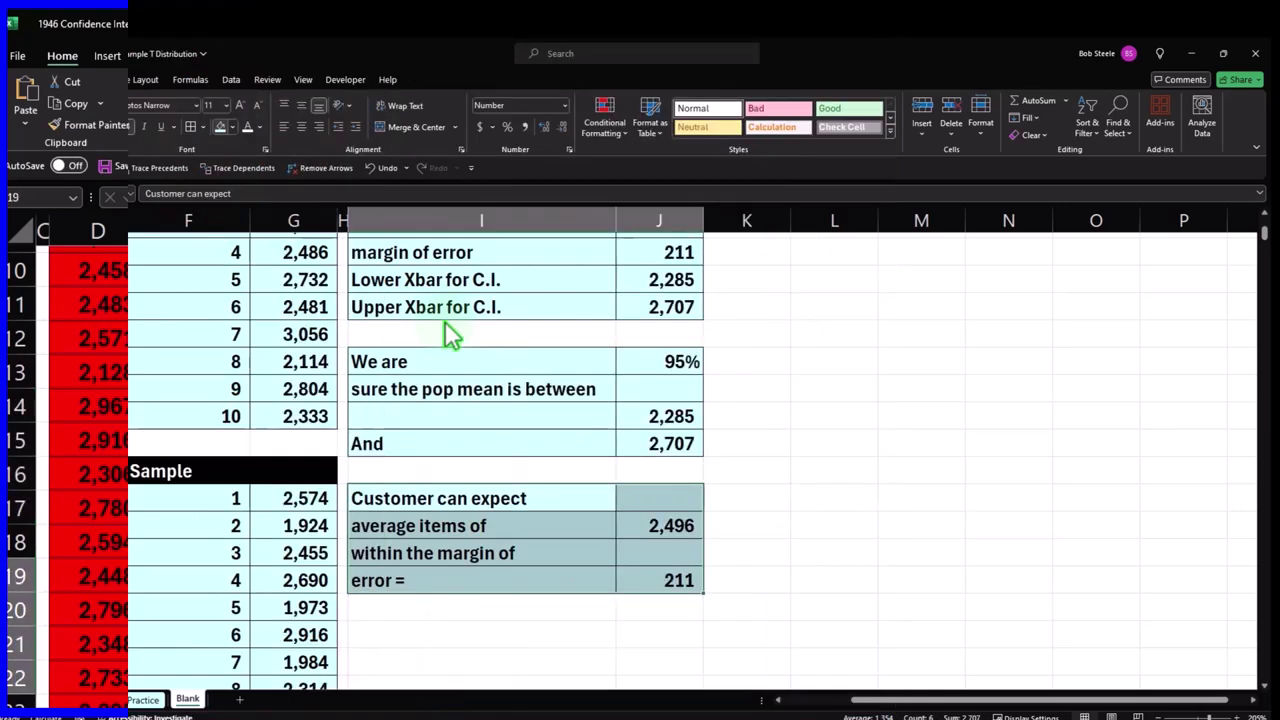
{"action": "scroll", "coordinate": [450, 336], "scroll_direction": "up", "scroll_amount": 3}
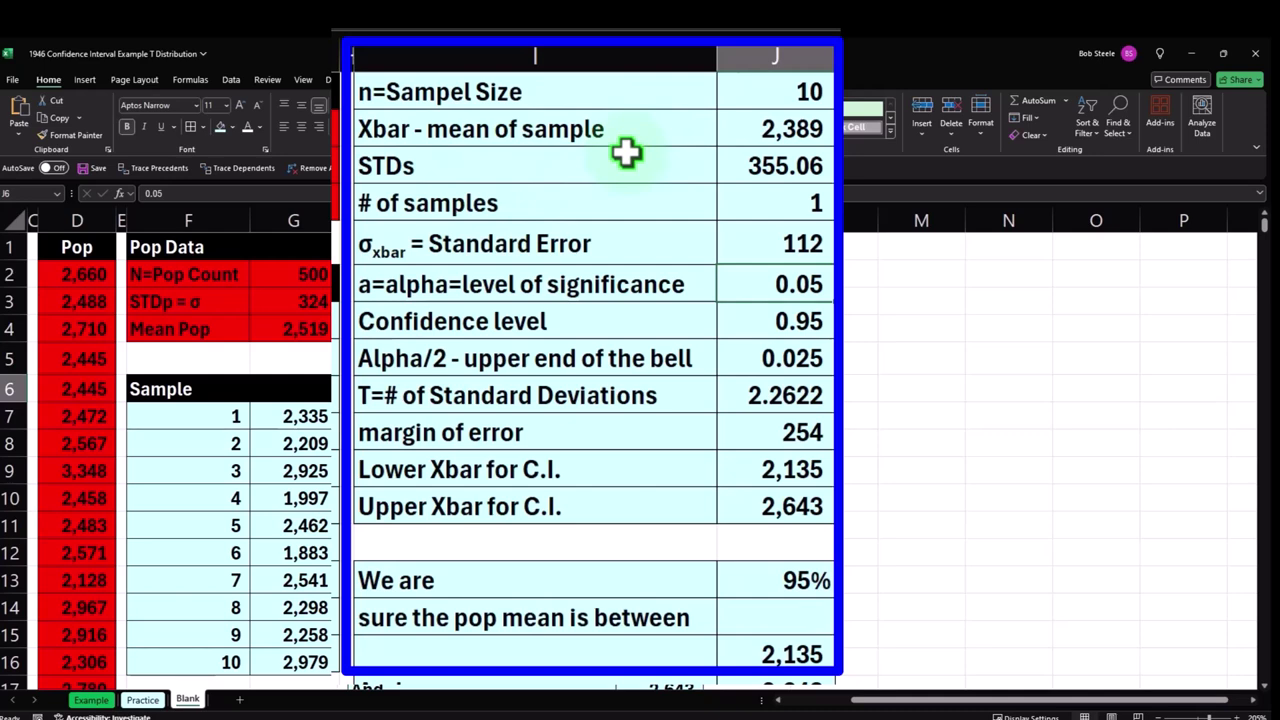
{"action": "left_click", "coordinate": [626, 152]}
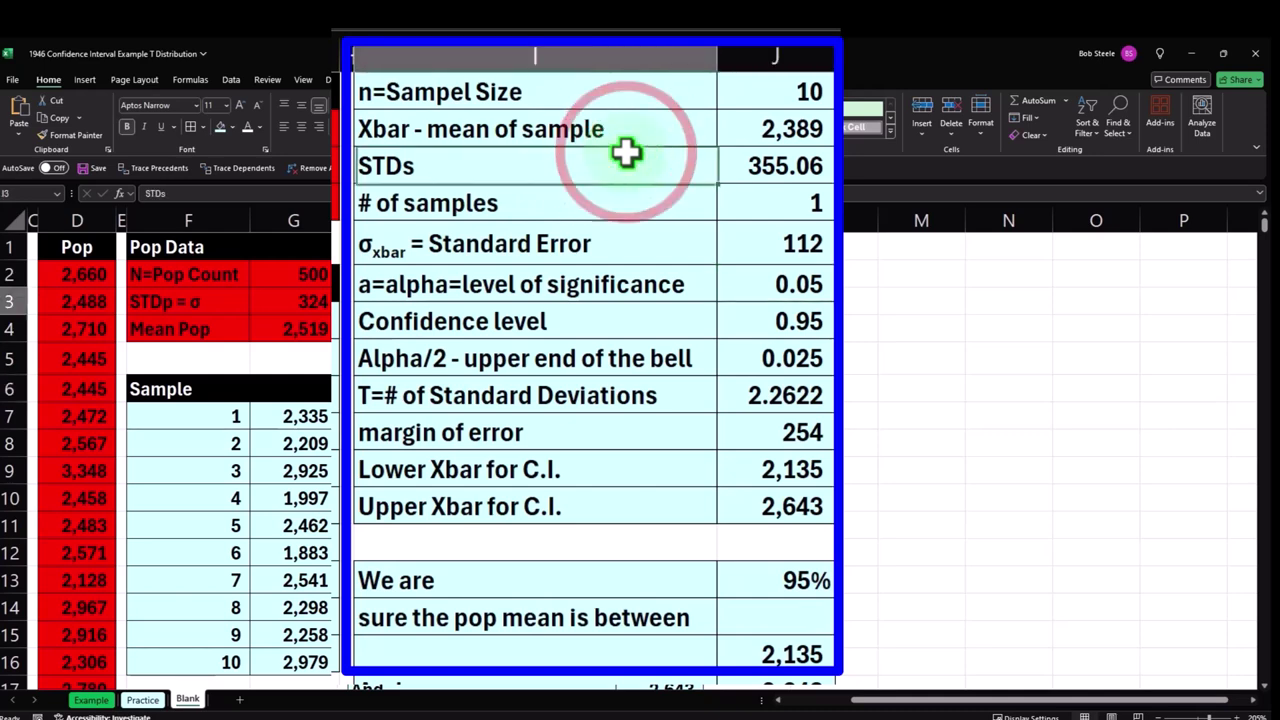
{"action": "scroll", "coordinate": [617, 251], "scroll_direction": "down", "scroll_amount": 2}
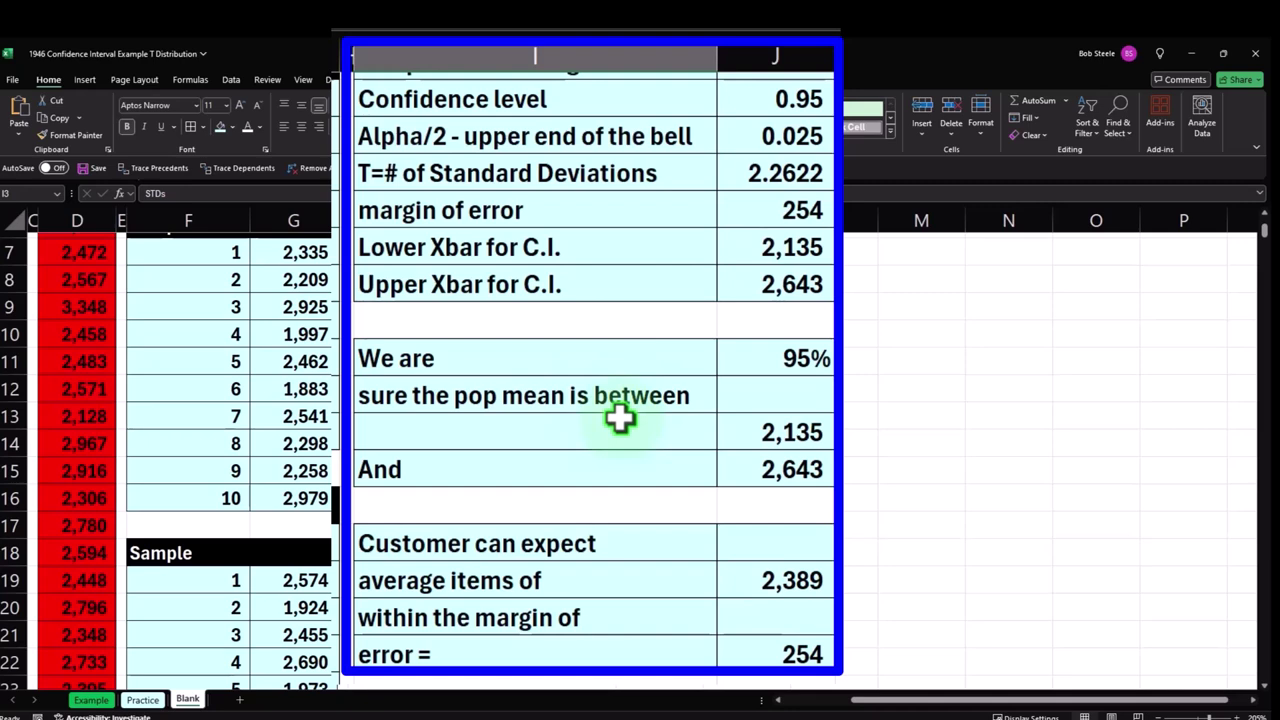
{"action": "scroll", "coordinate": [620, 418], "scroll_direction": "up", "scroll_amount": 2}
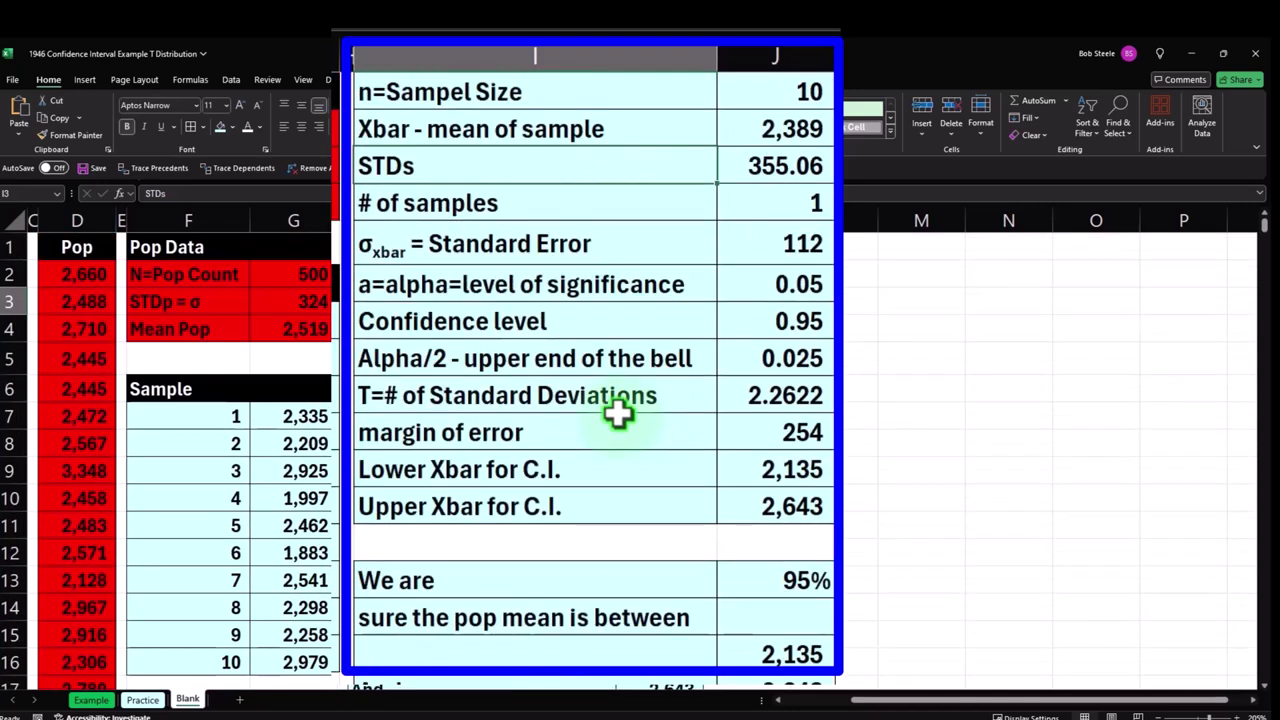
Copy the formatting and narrow width of column H to column K with Format Painter.
{"action": "left_click", "coordinate": [338, 212]}
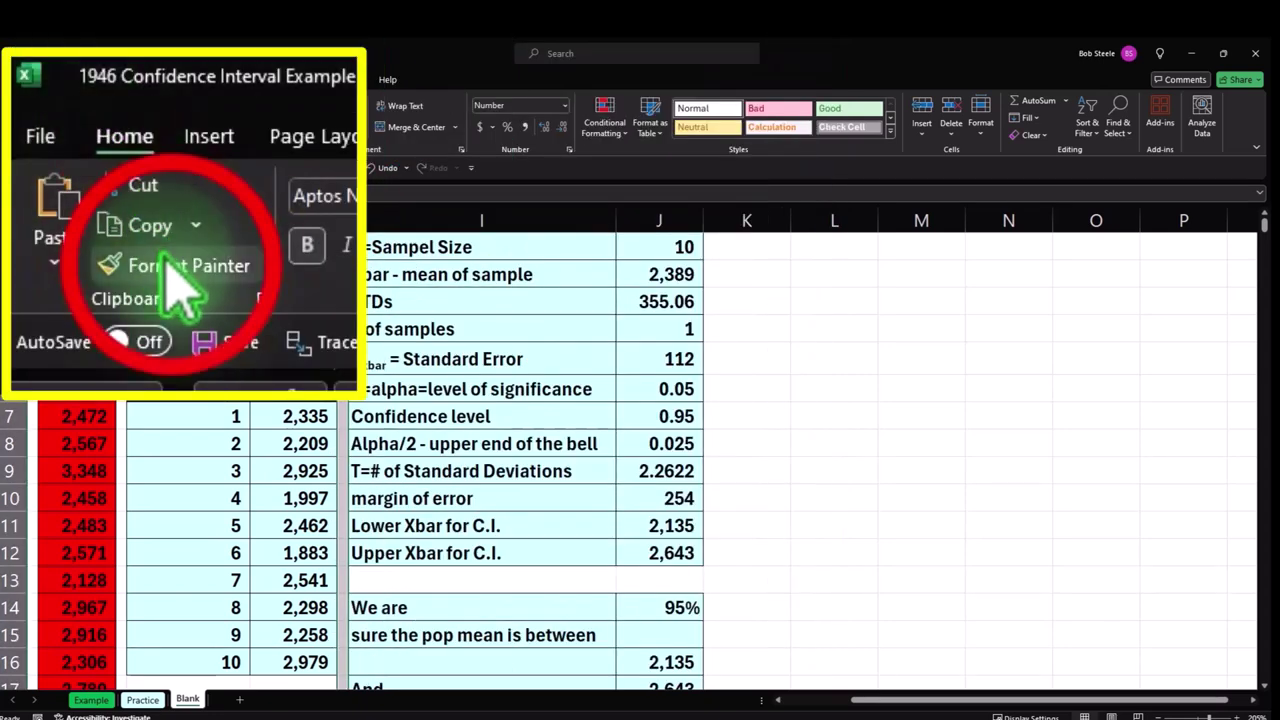
{"action": "left_click", "coordinate": [175, 272]}
{"action": "left_click", "coordinate": [765, 218]}
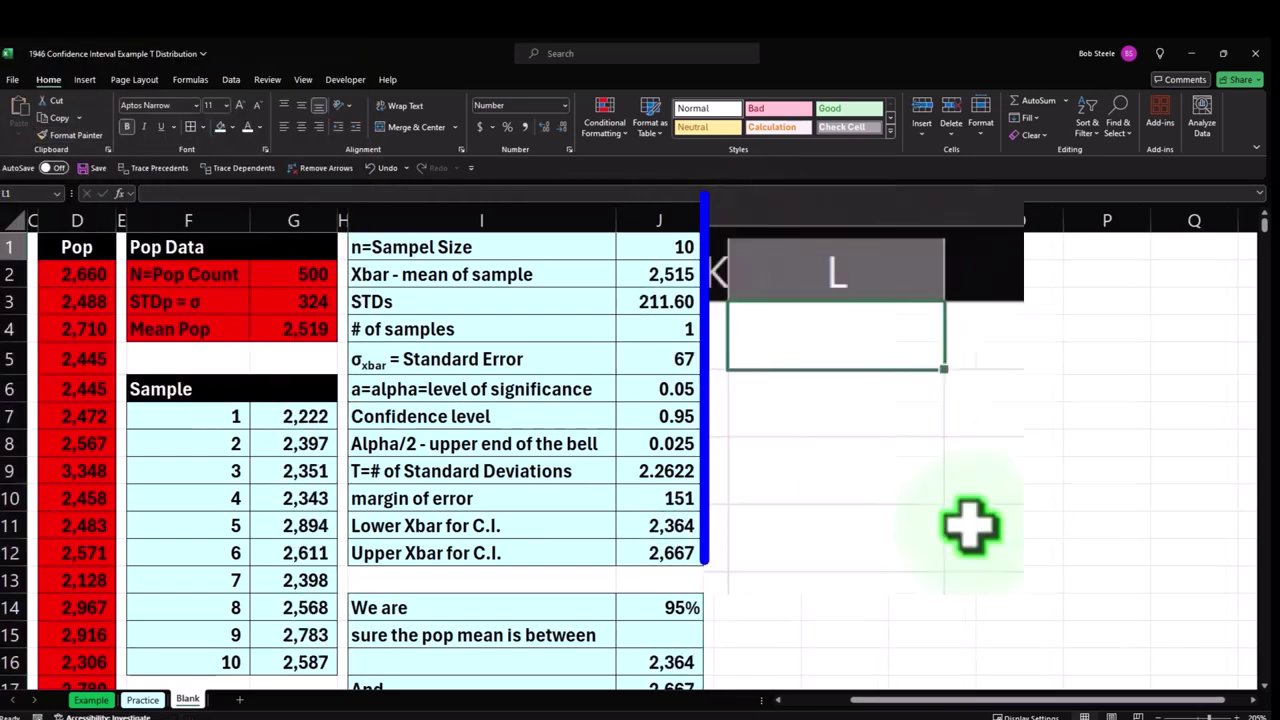
Enter the header "Graphs Data" in L1 and format L1:M1 with black fill and white text.
{"action": "type", "text": "Graphs"}
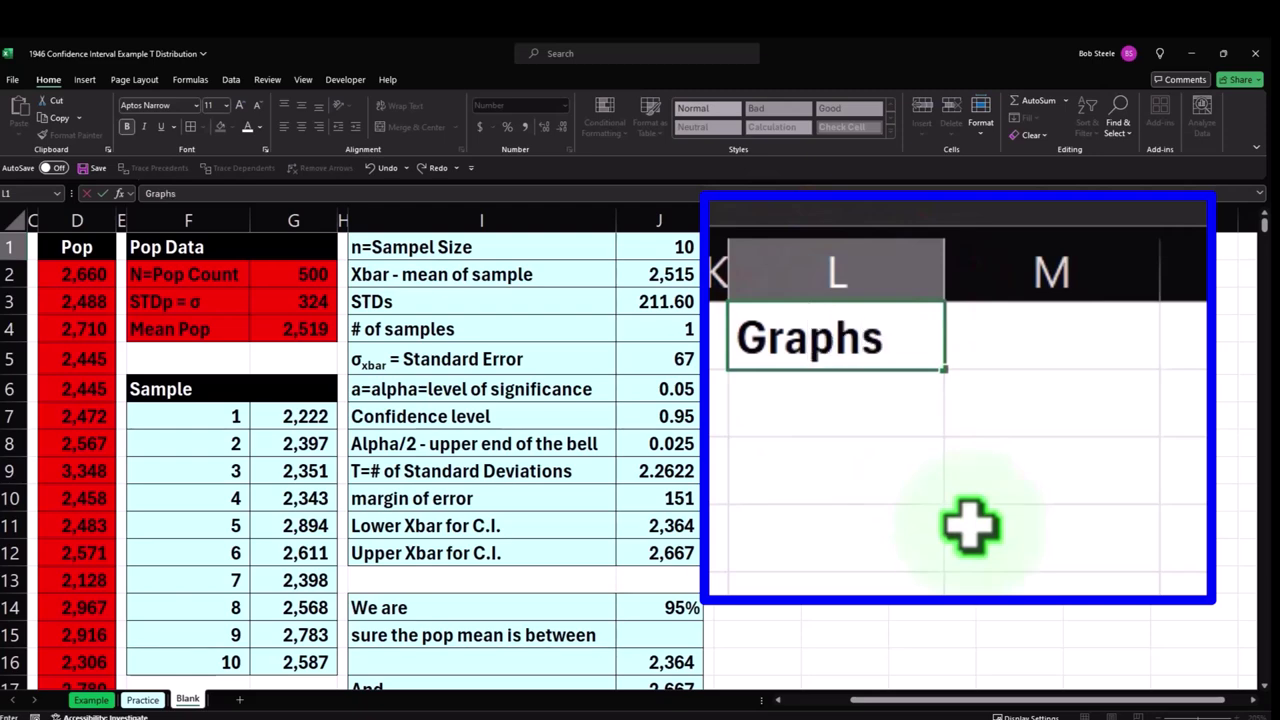
{"action": "key", "text": "shift+Right"}
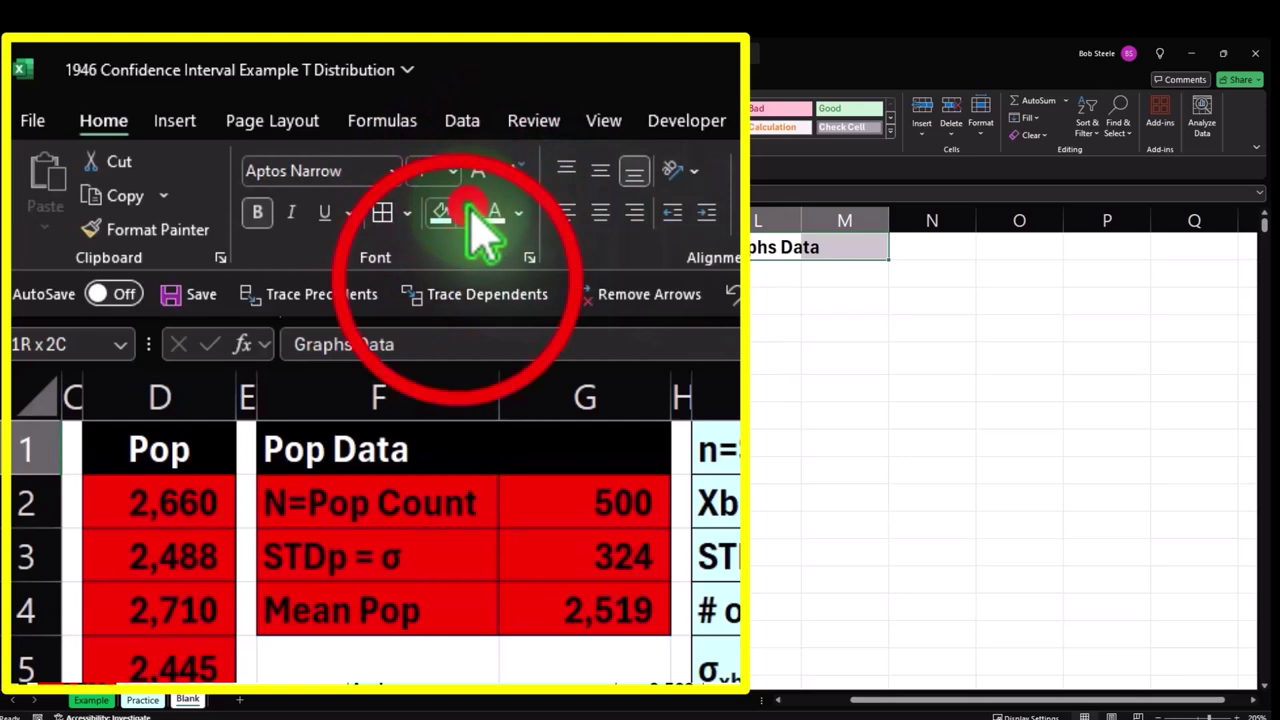
{"action": "left_click", "coordinate": [465, 213]}
{"action": "left_click", "coordinate": [453, 277]}
{"action": "left_click", "coordinate": [497, 213]}
Enter the label "Lower X" in L2 and "Upper X" in L3.
{"action": "left_click", "coordinate": [786, 274]}
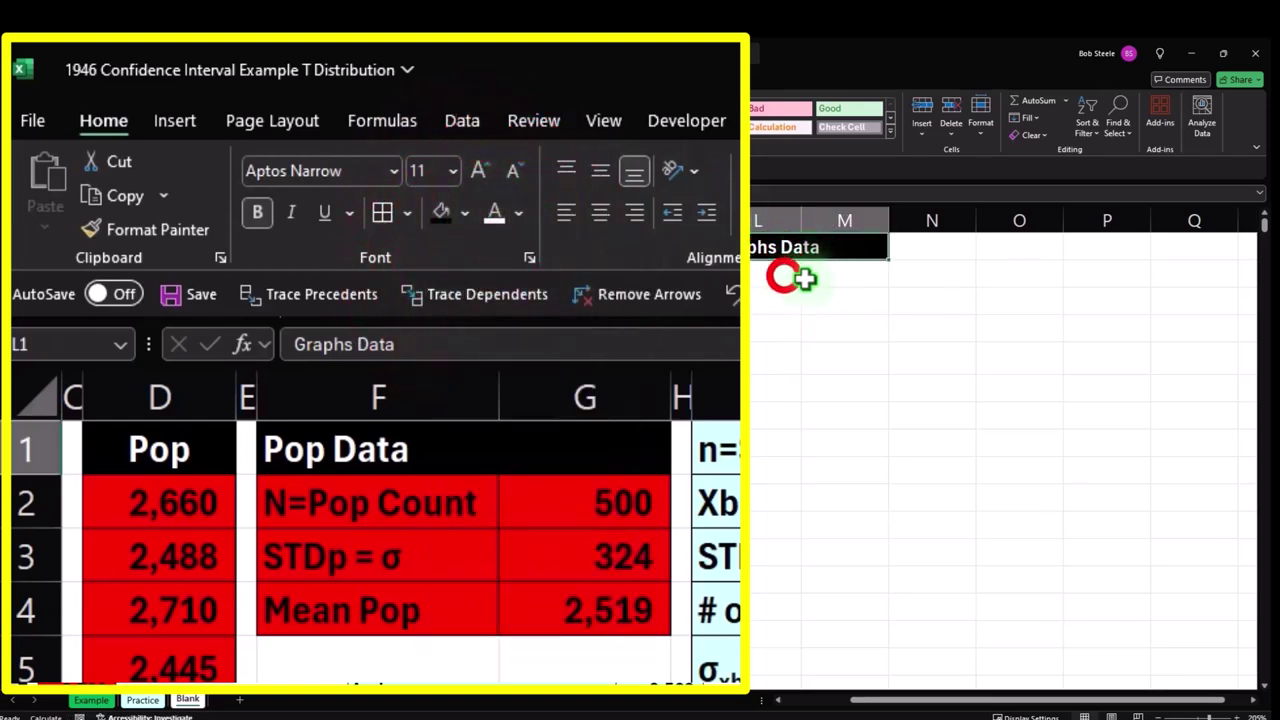
{"action": "type", "text": "Lower"}
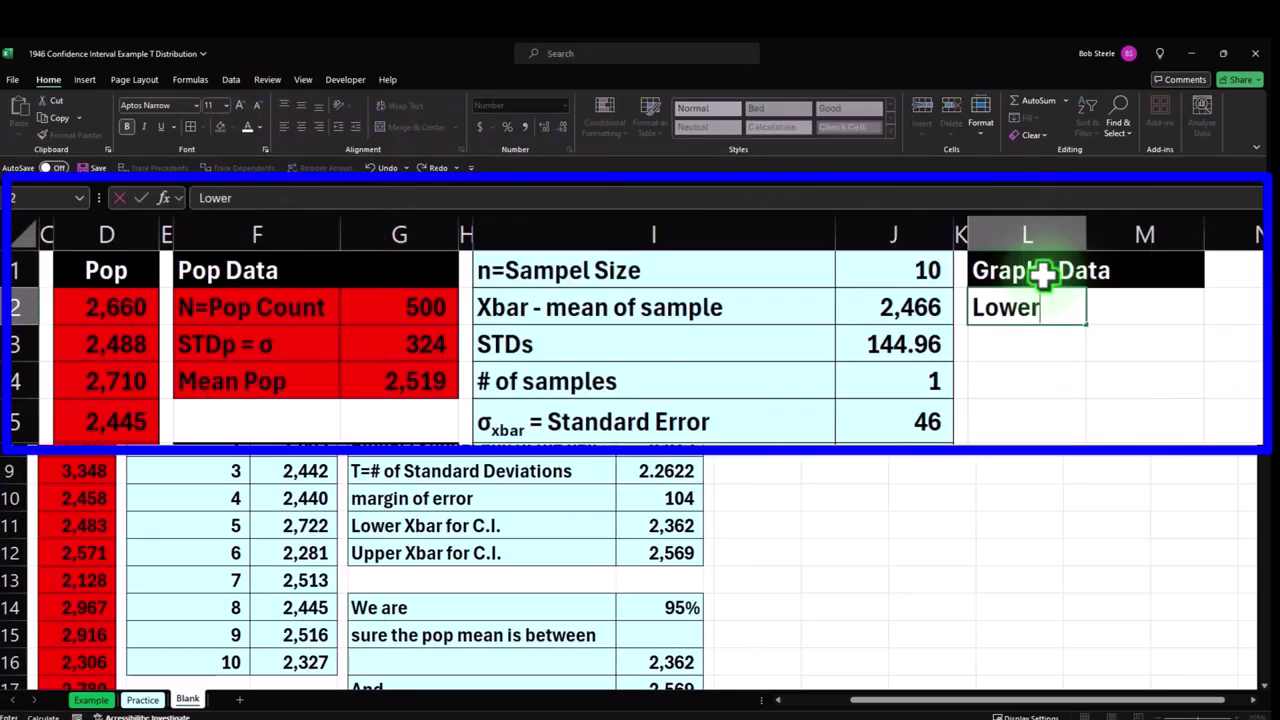
{"action": "type", "text": " X"}
{"action": "key", "text": "Return"}
{"action": "type", "text": "Upp"}
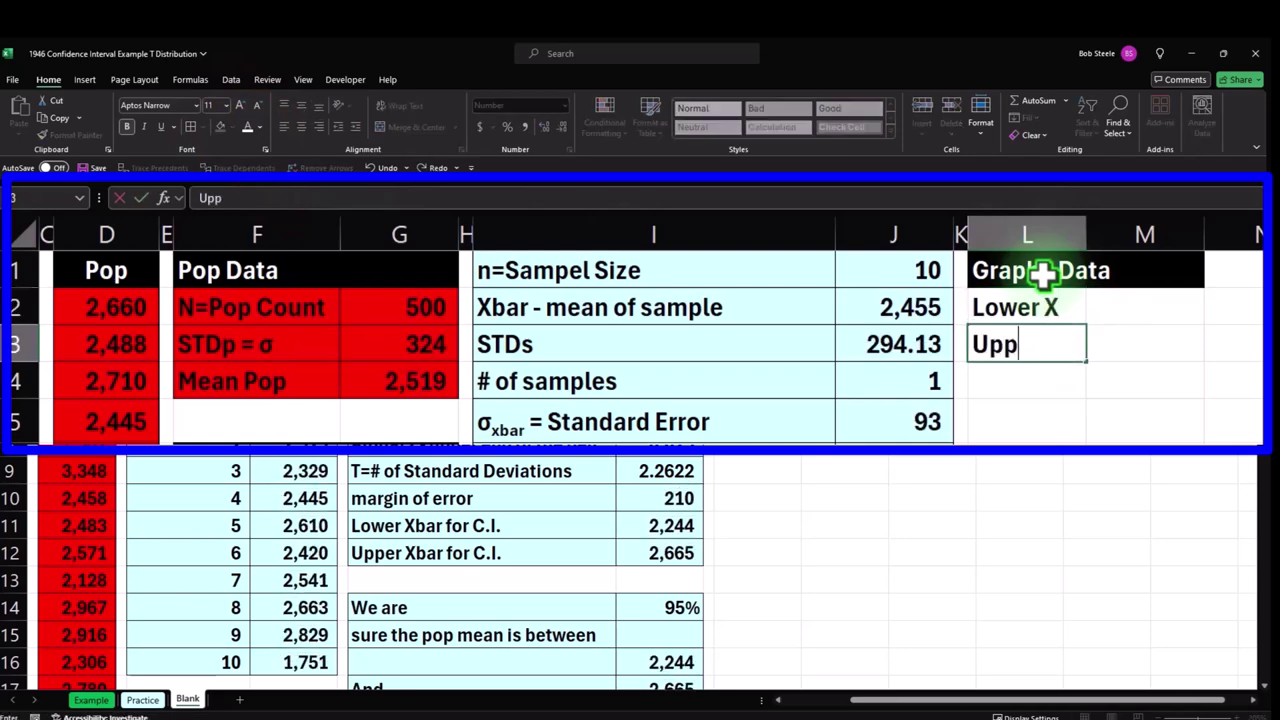
{"action": "key", "text": "Tab"}
Enter 4 in M1 as the number of standard deviations and widen column L to fit the "Graphs Data" header.
{"action": "key", "text": "Up"}
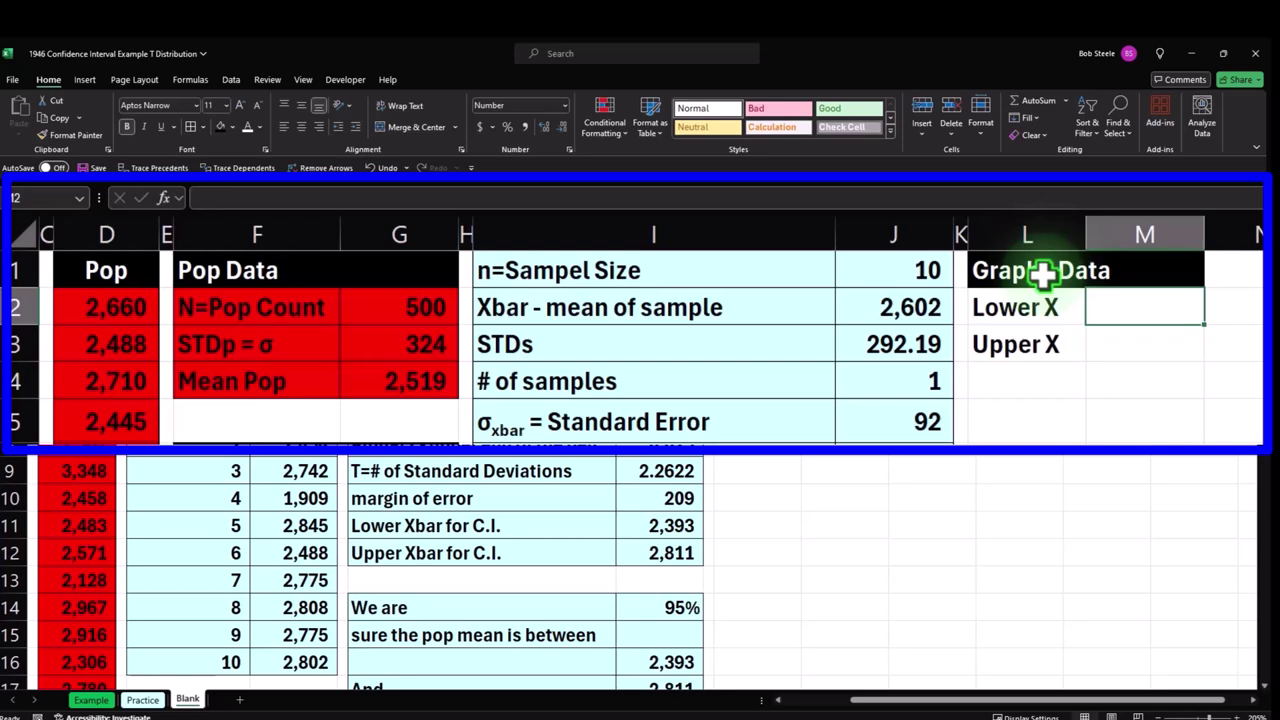
{"action": "left_click", "coordinate": [1147, 262]}
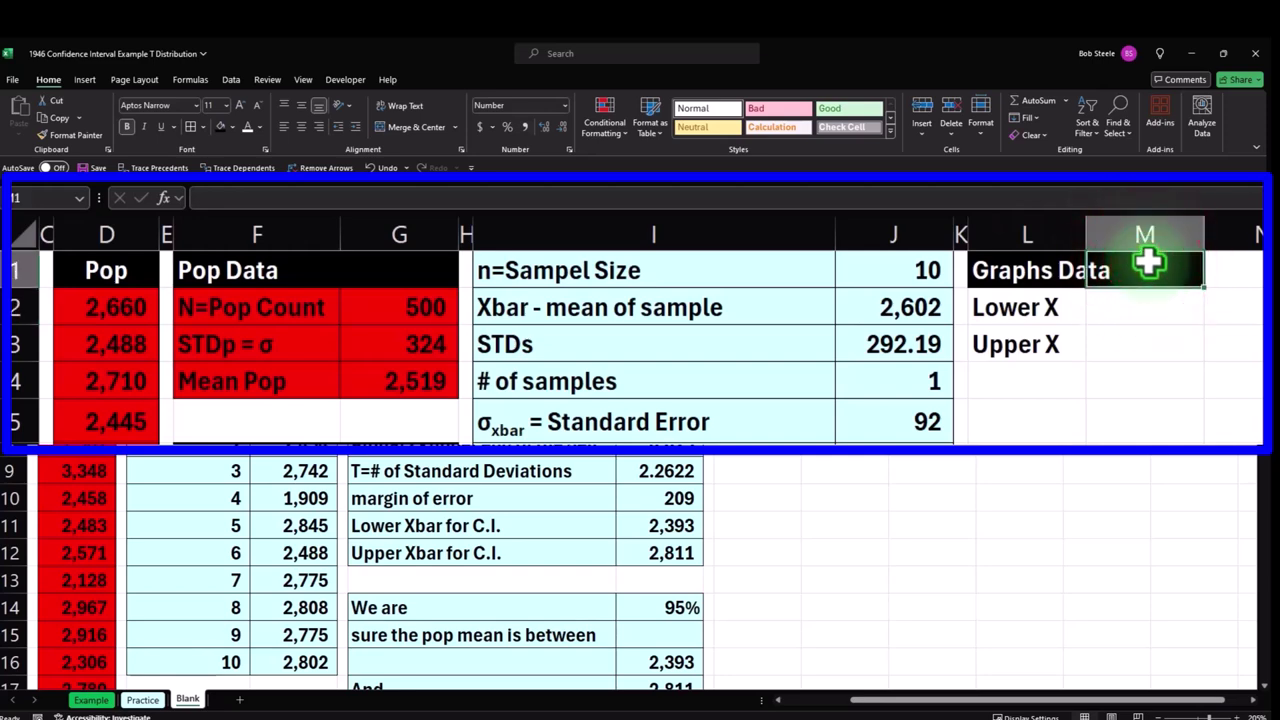
{"action": "type", "text": "4"}
{"action": "key", "text": "Return"}
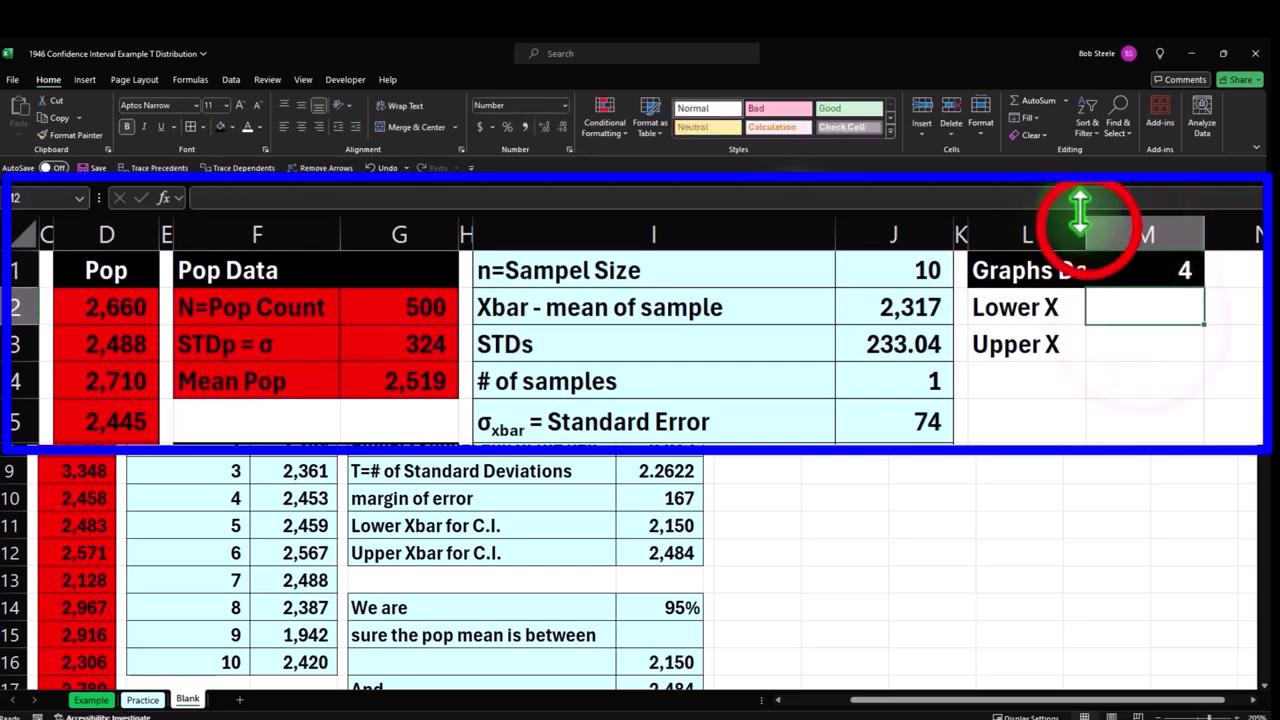
{"action": "left_click_drag", "start_coordinate": [1087, 230], "coordinate": [1123, 230]}
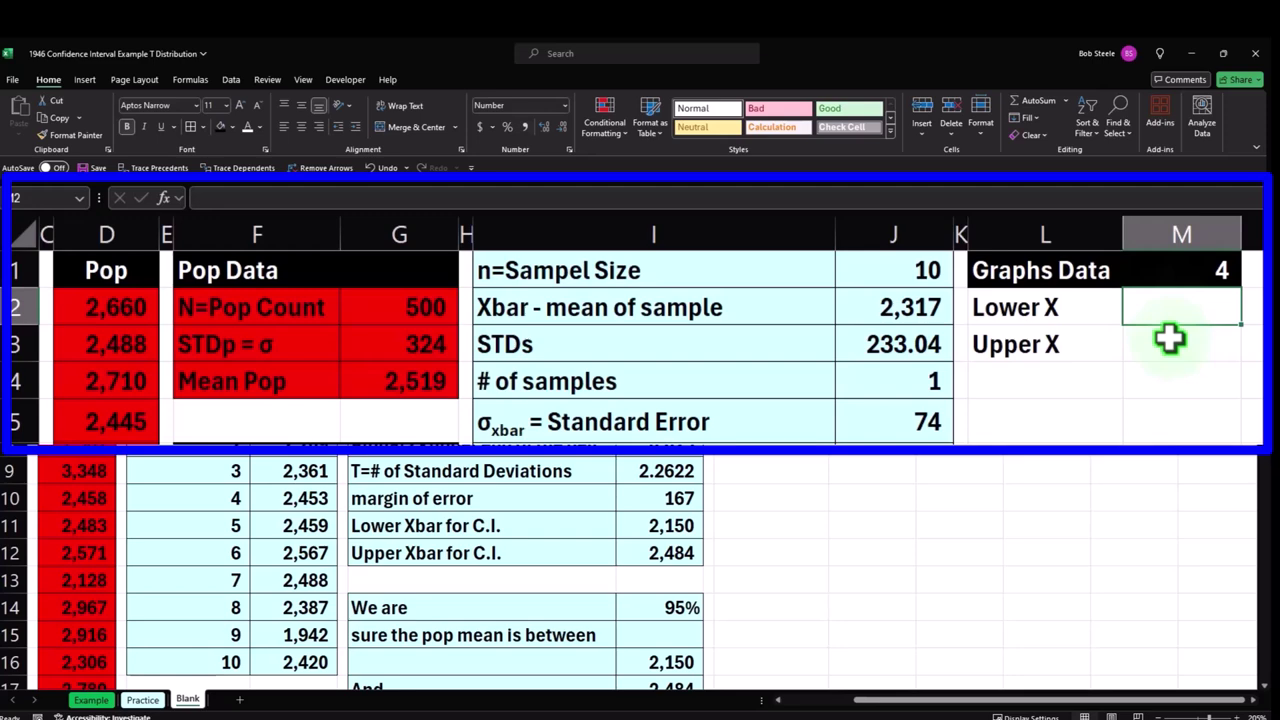
Calculate the lower X in M2 with =J2-J5*M1.
{"action": "type", "text": "="}
{"action": "key", "text": "Left"}
{"action": "key", "text": "Left"}
{"action": "key", "text": "Left"}
{"action": "key", "text": "Left"}
{"action": "key", "text": "Right"}
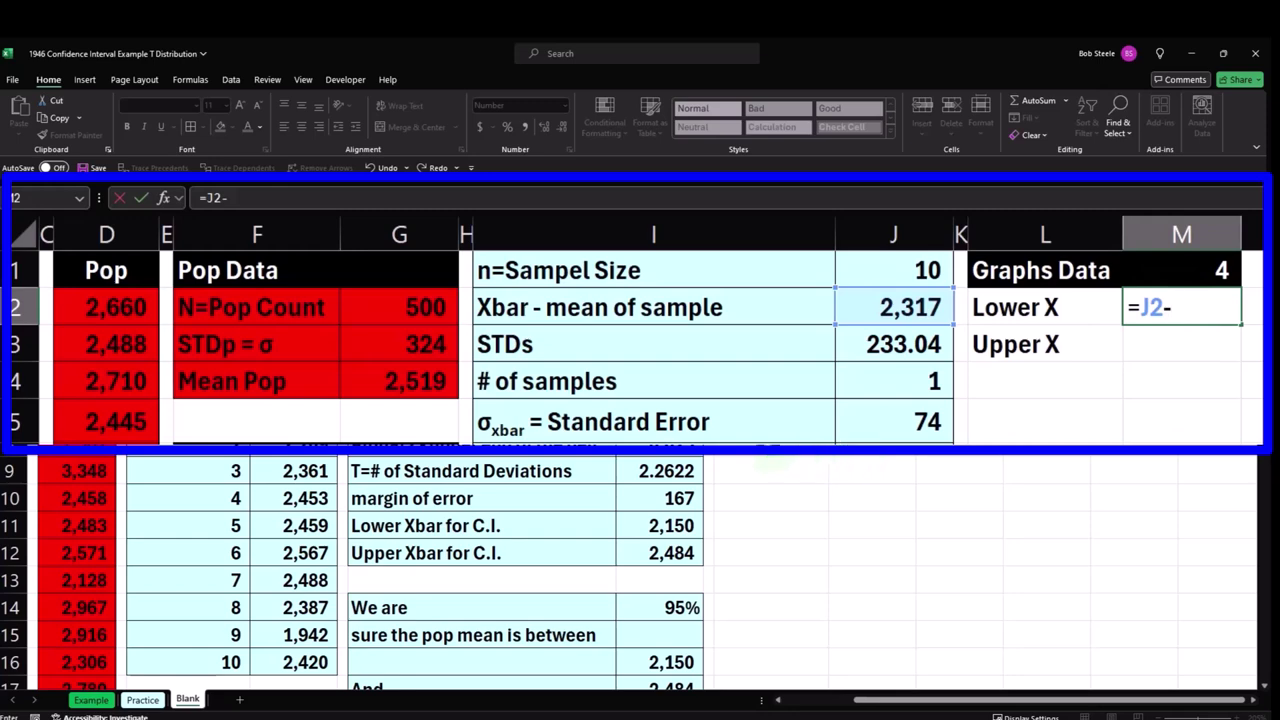
{"action": "left_click", "coordinate": [857, 425]}
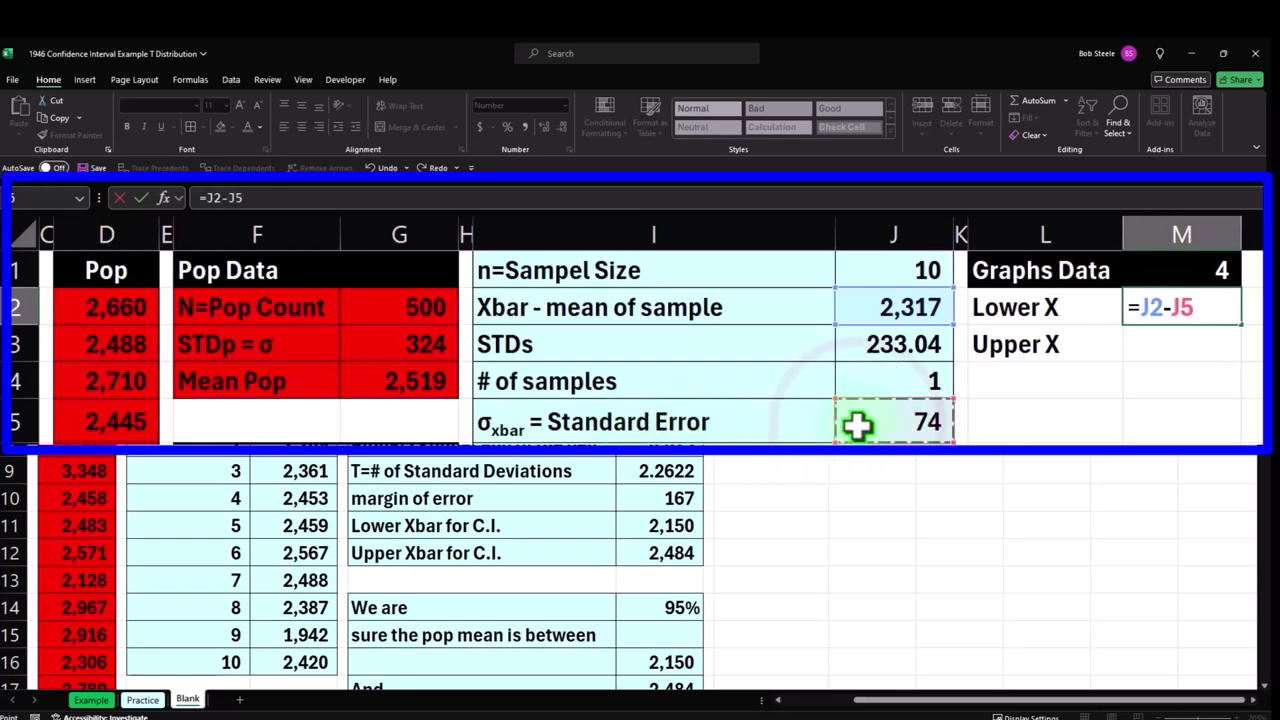
{"action": "type", "text": "*"}
{"action": "left_click", "coordinate": [1145, 278]}
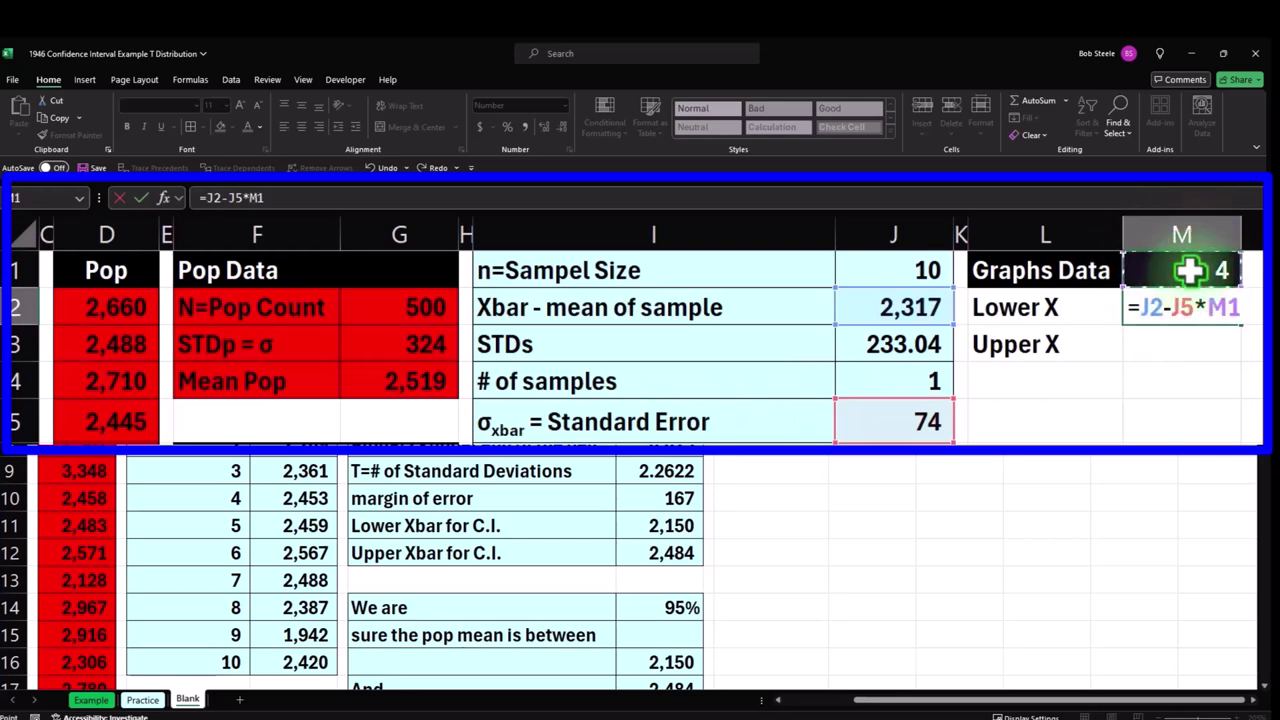
{"action": "key", "text": "Return"}
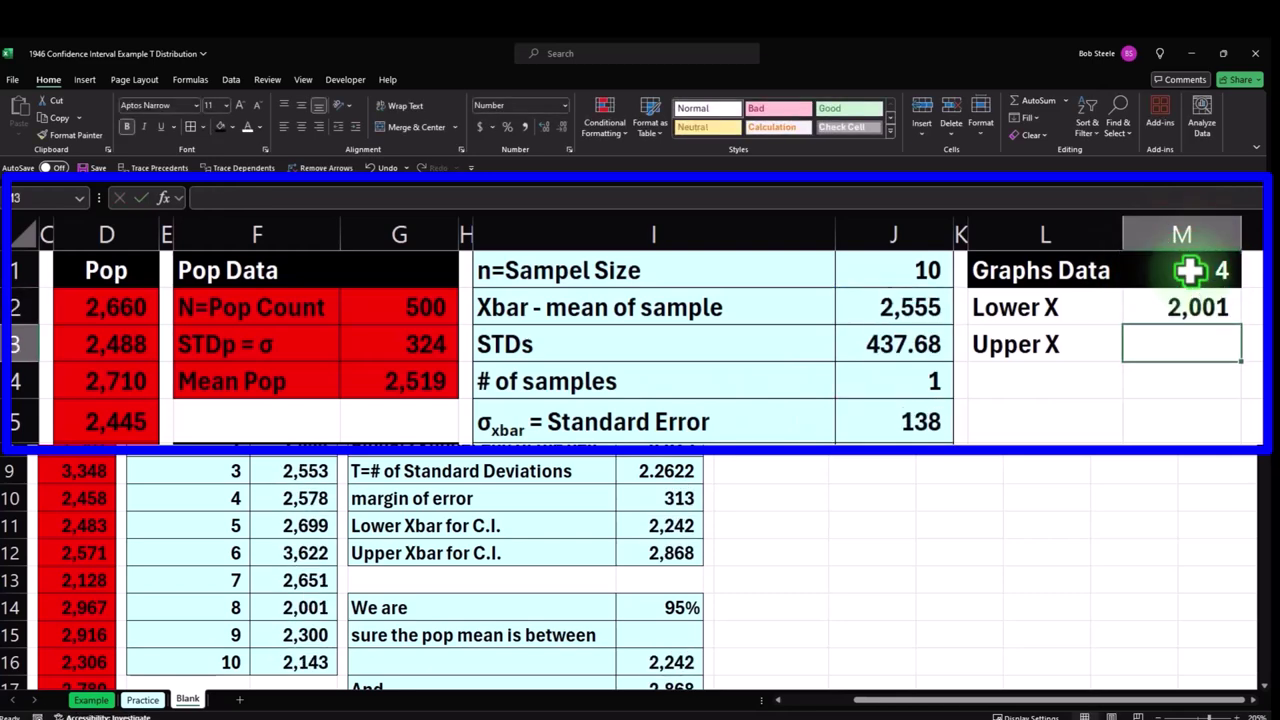
Calculate the upper X in M3 with =J2+J5*M1.
{"action": "type", "text": "="}
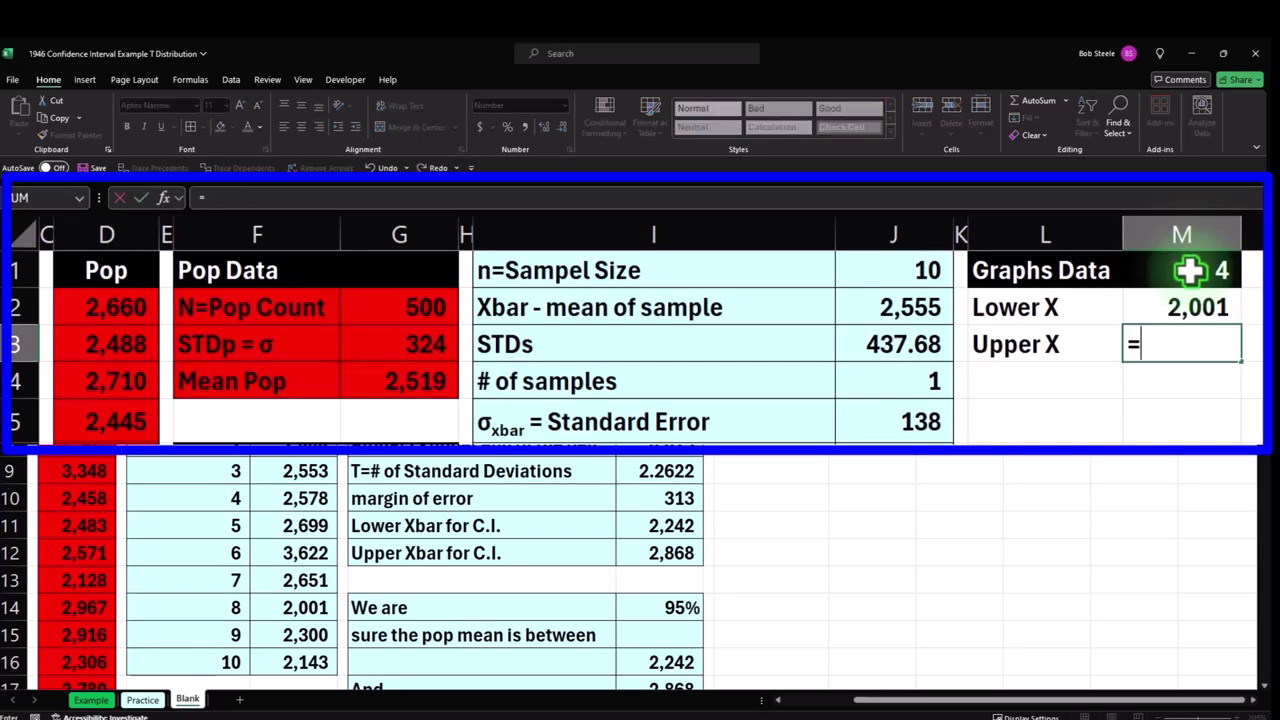
{"action": "key", "text": "Left"}
{"action": "key", "text": "Left"}
{"action": "key", "text": "Left"}
{"action": "key", "text": "Up"}
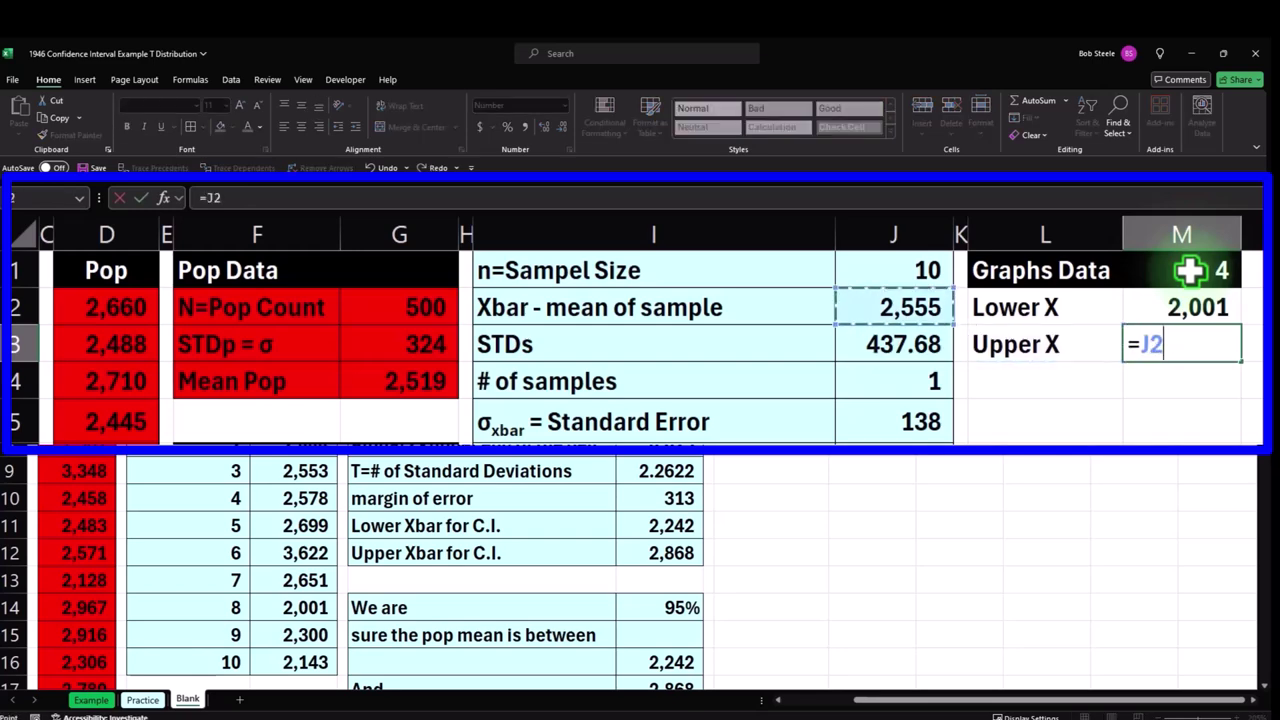
{"action": "type", "text": "+"}
{"action": "key", "text": "Left"}
{"action": "key", "text": "Left"}
{"action": "key", "text": "Left"}
{"action": "key", "text": "Down"}
{"action": "key", "text": "Down"}
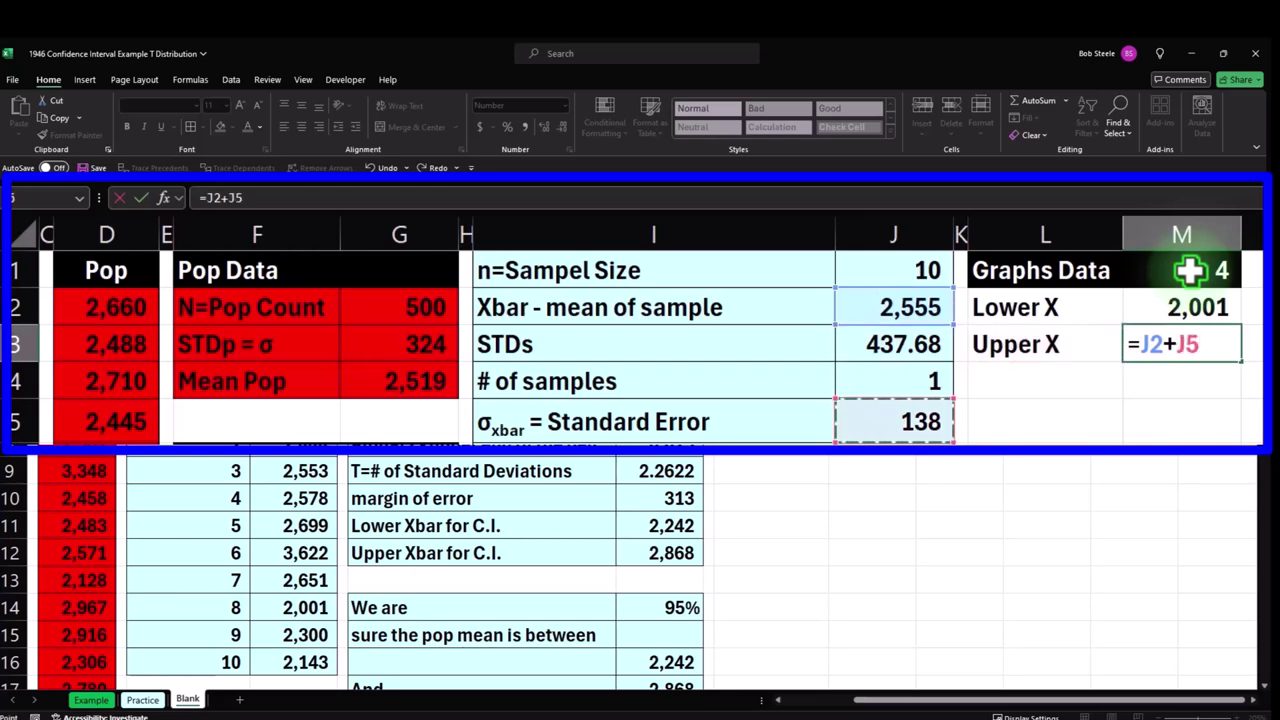
{"action": "type", "text": "*"}
{"action": "key", "text": "Up"}
{"action": "key", "text": "Up"}
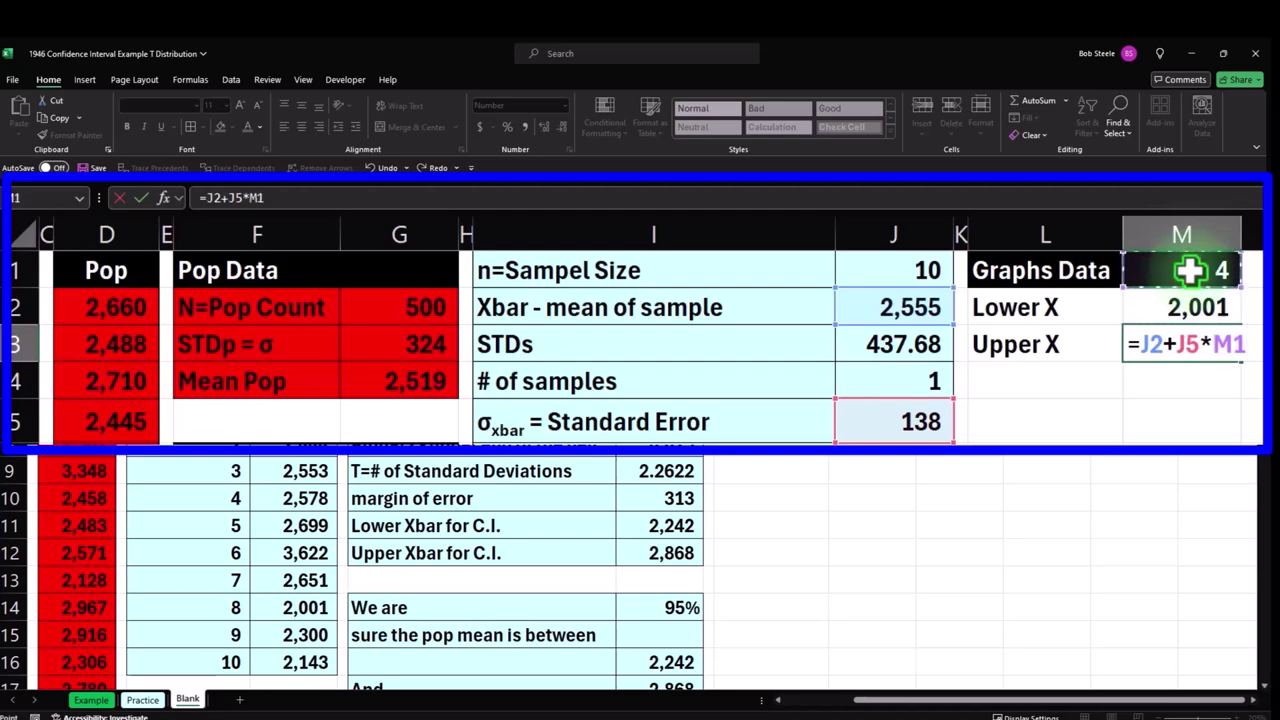
{"action": "key", "text": "Return"}
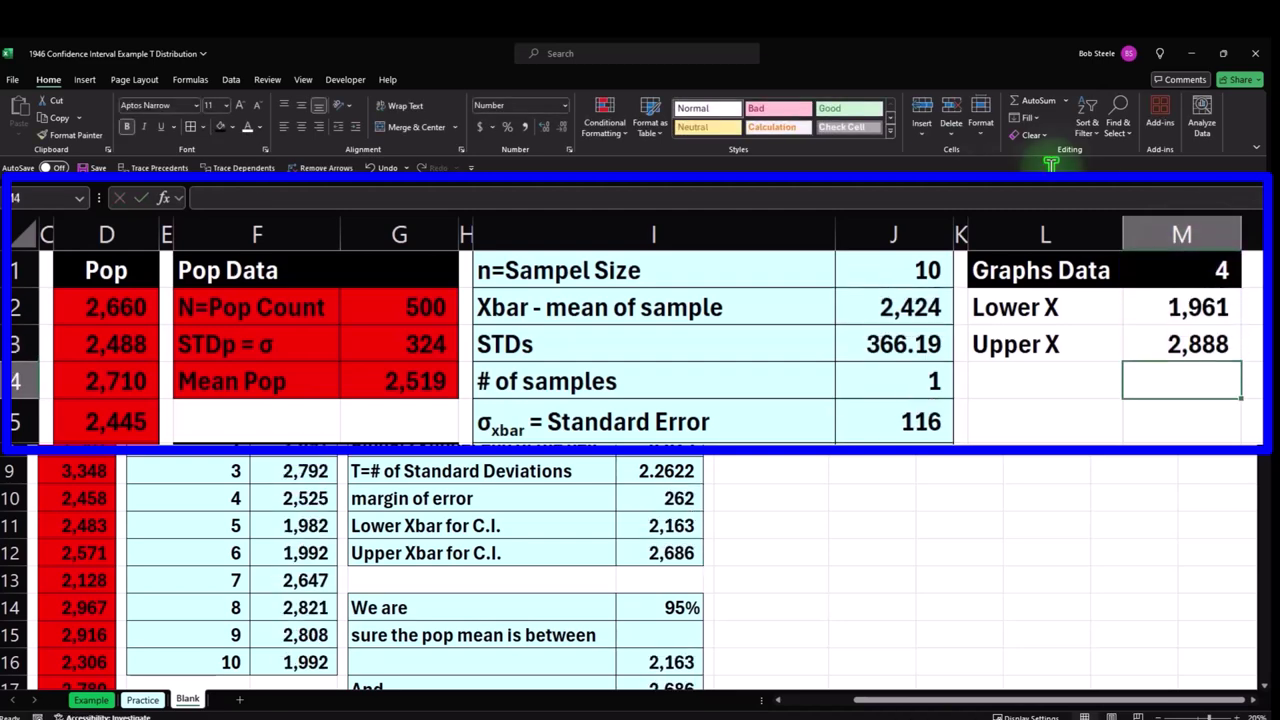
Add borders and the recent light blue fill to the lower and upper X cells in L2:M3.
{"action": "left_click_drag", "start_coordinate": [800, 276], "coordinate": [846, 296]}
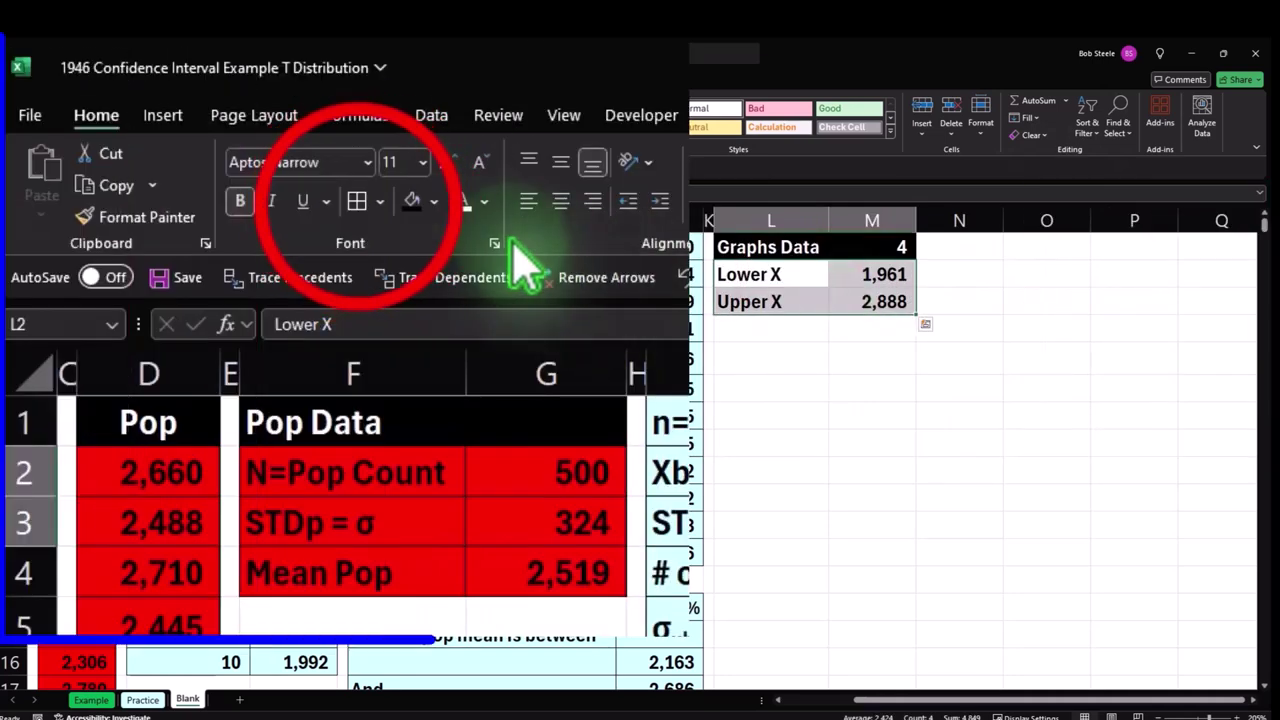
{"action": "left_click", "coordinate": [433, 200]}
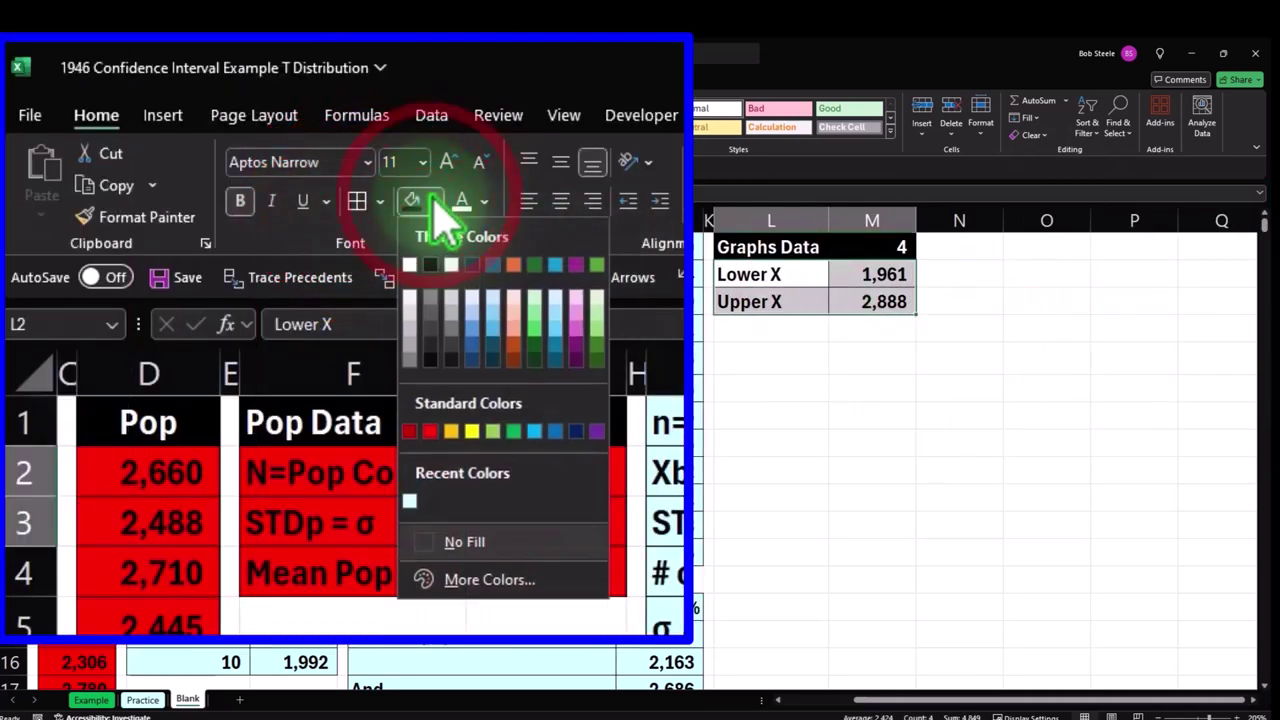
{"action": "left_click", "coordinate": [410, 498]}
{"action": "double_click", "coordinate": [1112, 375]}
{"action": "key", "text": "Return"}
Copy the Graphs Data block L1:M3 and paste it as values only at L5.
{"action": "left_click_drag", "start_coordinate": [759, 245], "coordinate": [859, 291]}
{"action": "key", "text": "ctrl+c"}
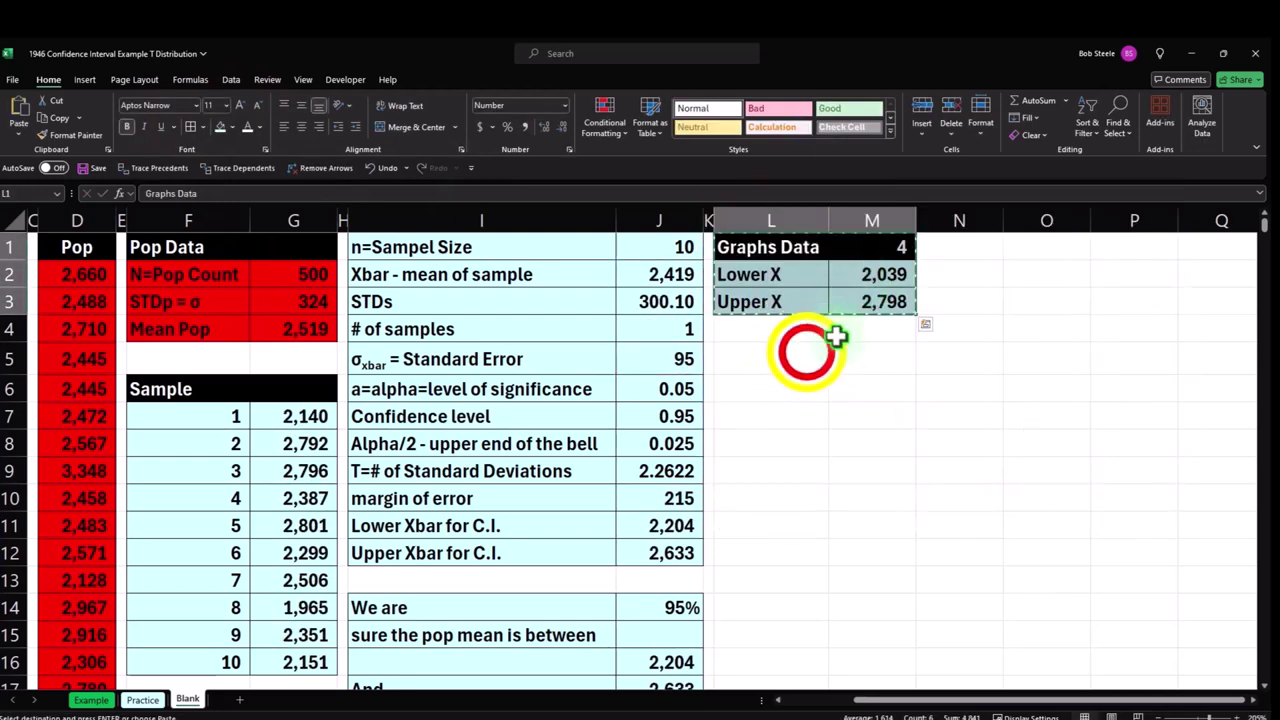
{"action": "left_click", "coordinate": [808, 349]}
{"action": "right_click", "coordinate": [808, 350]}
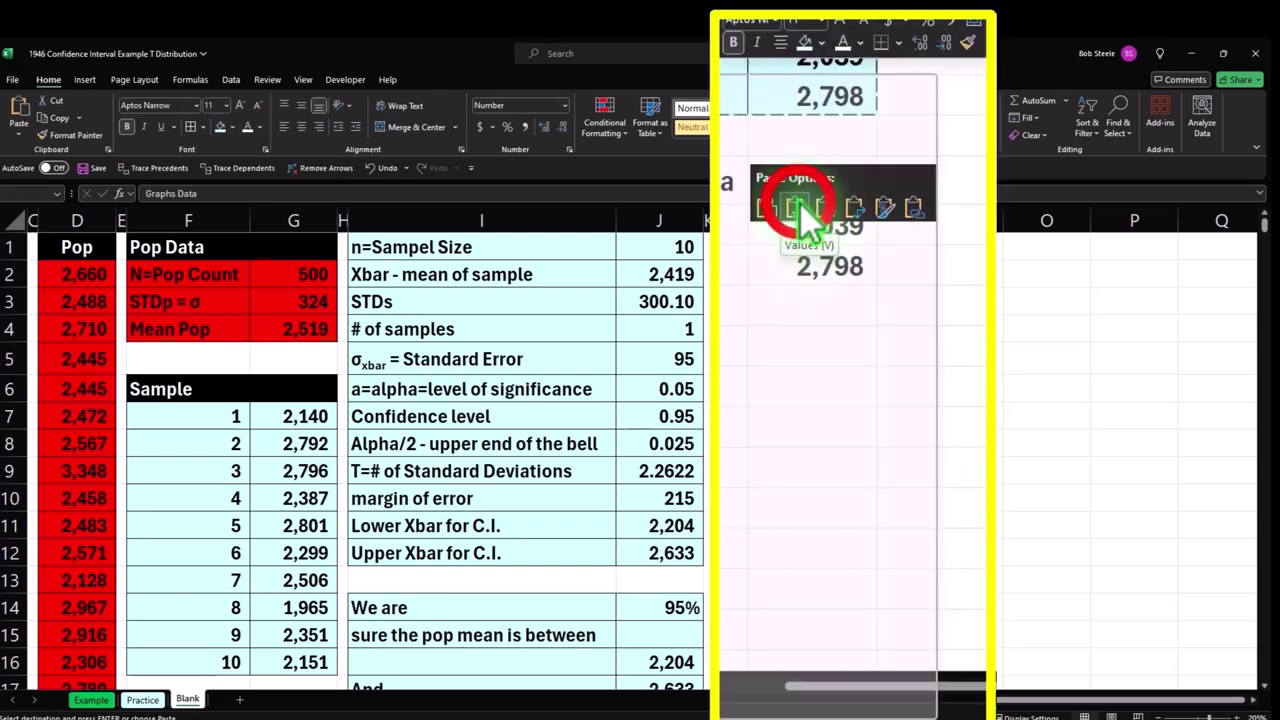
{"action": "left_click", "coordinate": [860, 372]}
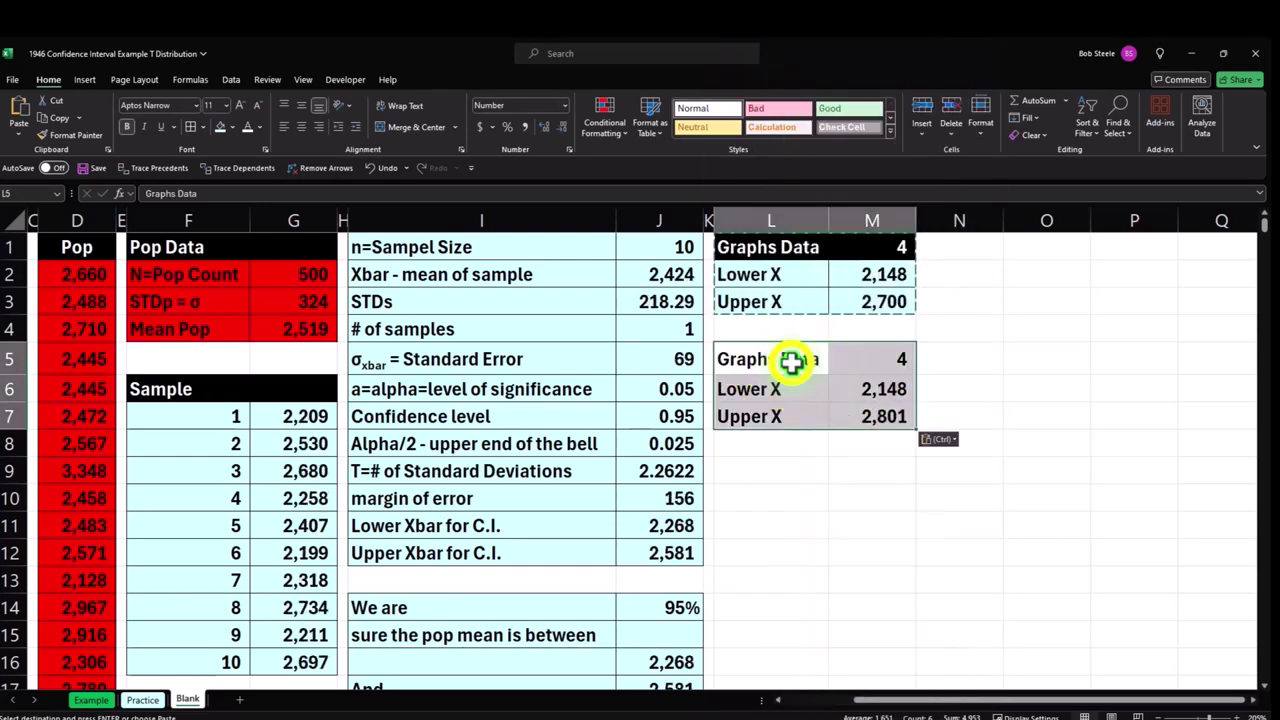
Apply the copied block's header, fill and border formatting to the pasted values in L5:M7.
{"action": "right_click", "coordinate": [791, 362]}
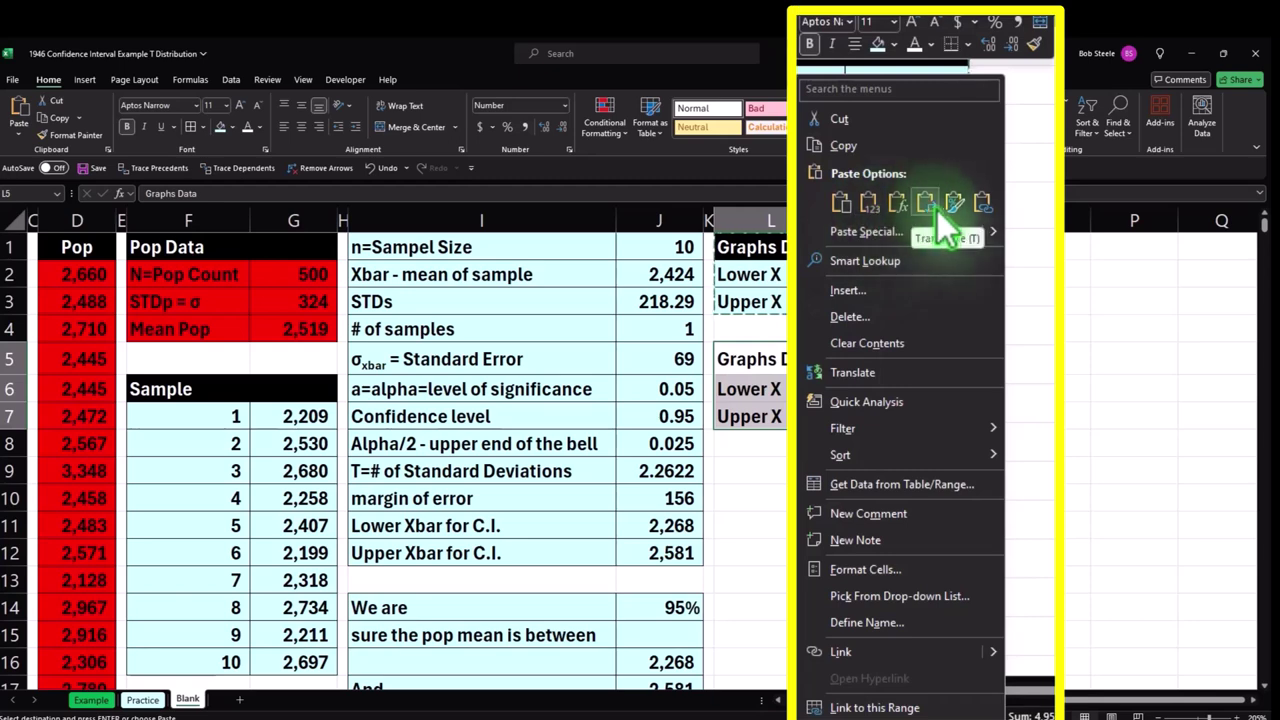
{"action": "left_click", "coordinate": [956, 206]}
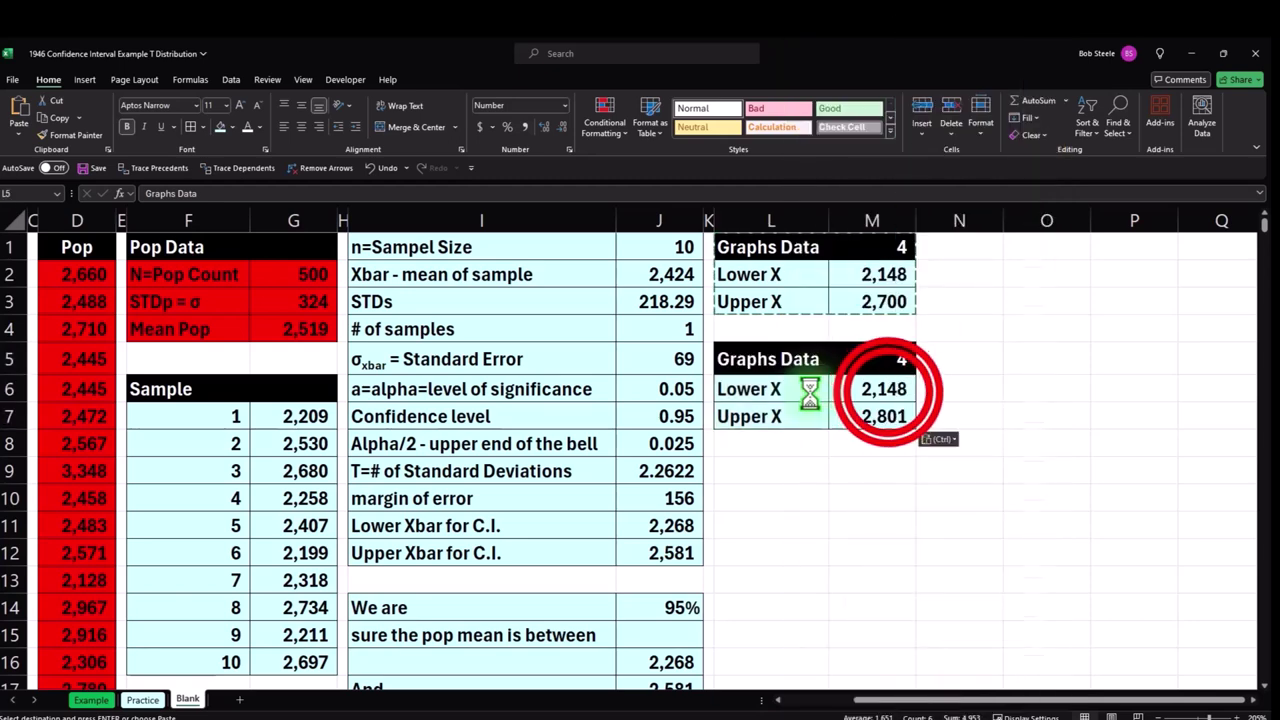
{"action": "double_click", "coordinate": [888, 392]}
{"action": "key", "text": "Return"}
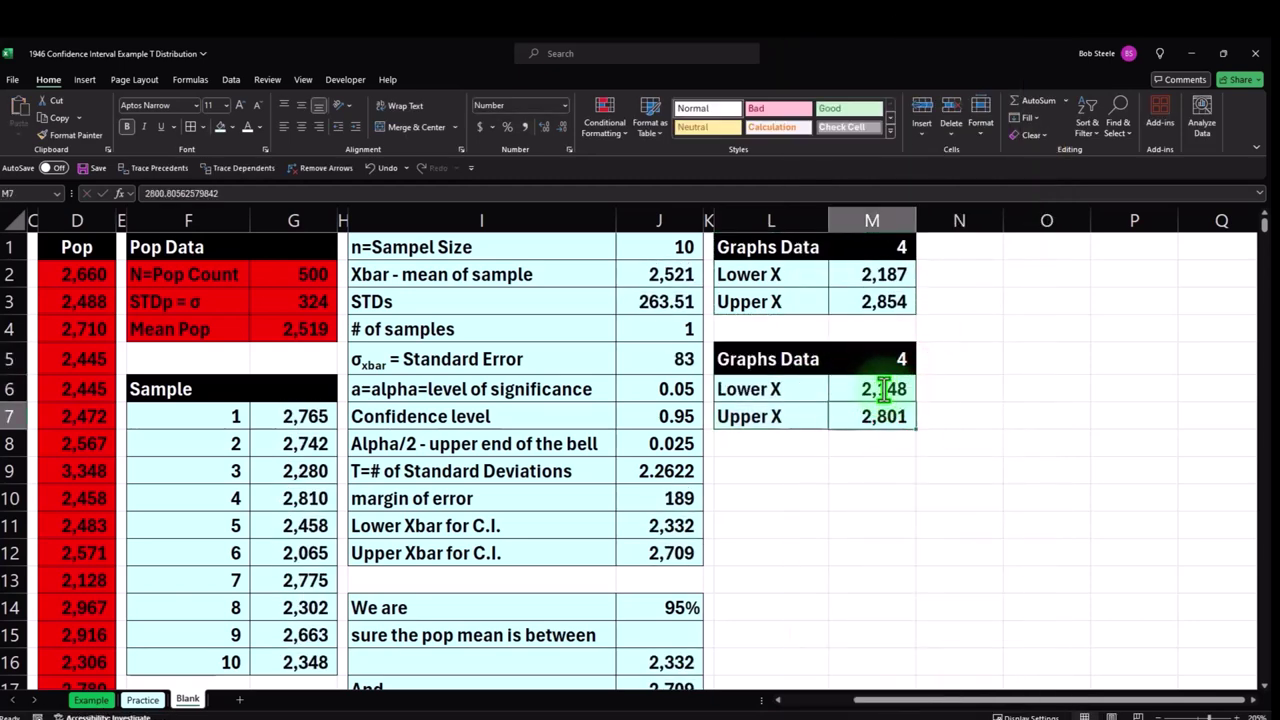
{"action": "key", "text": "Right"}
{"action": "key", "text": "Right"}
{"action": "key", "text": "Right"}
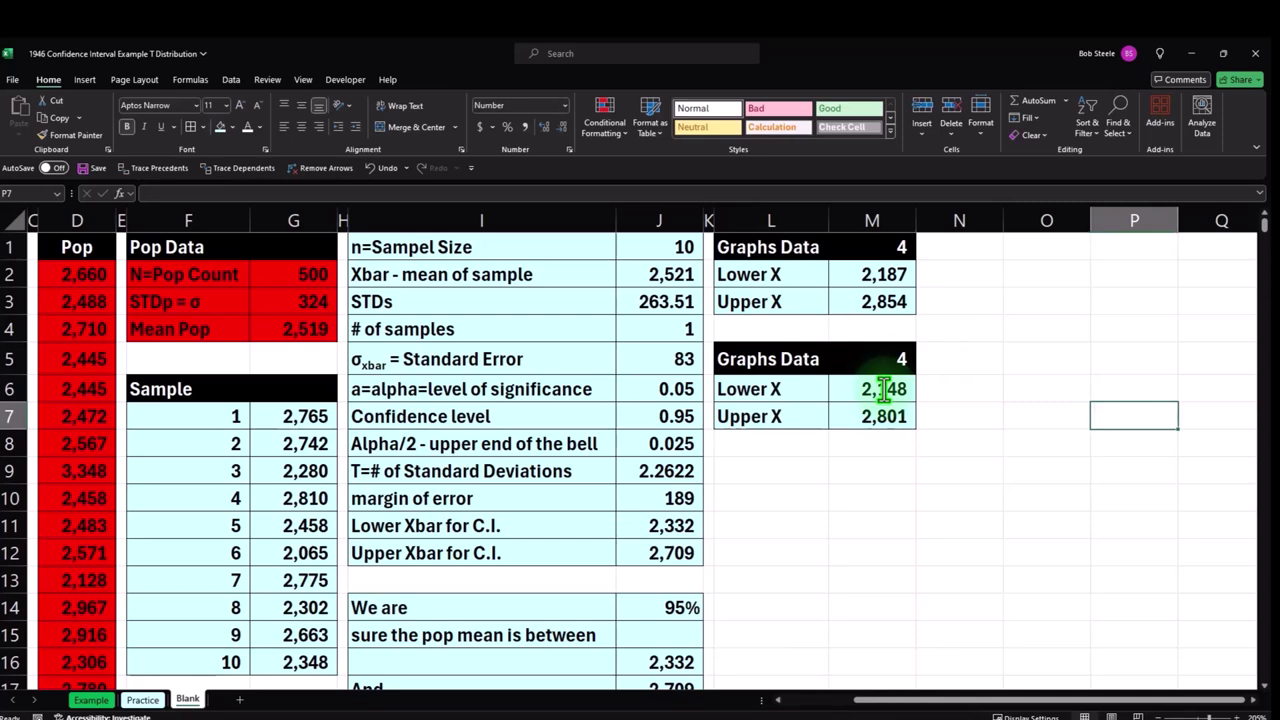
Copy the format and width of narrow column K to column N with Format Painter.
{"action": "left_click", "coordinate": [709, 215]}
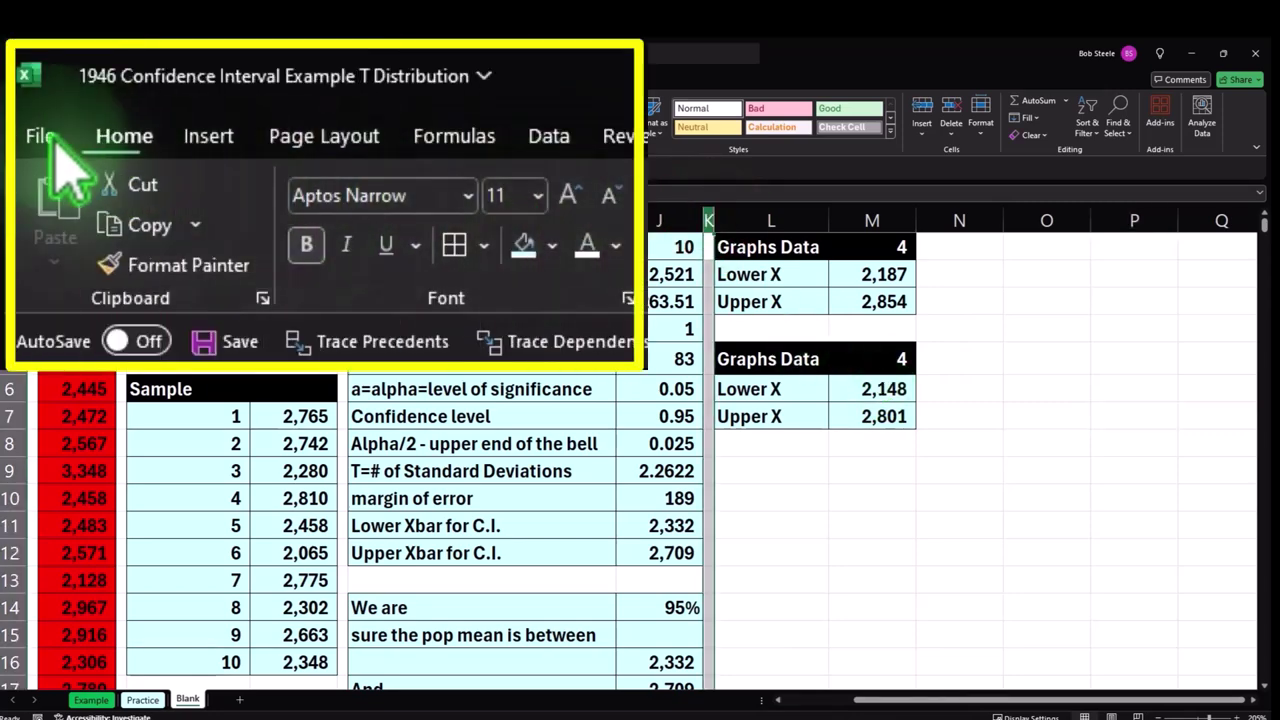
{"action": "left_click", "coordinate": [66, 134]}
{"action": "left_click", "coordinate": [968, 220]}
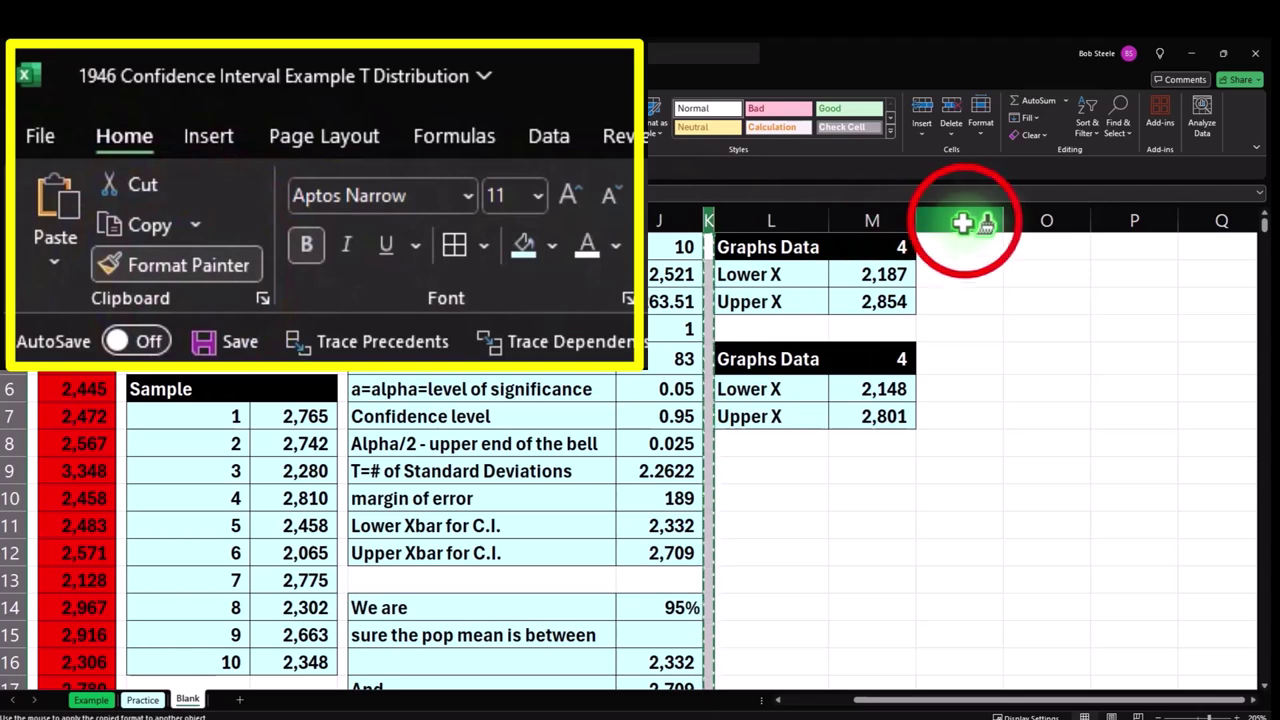
Enter the headers "X" in O1 and "P(X)" in P1.
{"action": "left_click", "coordinate": [977, 257]}
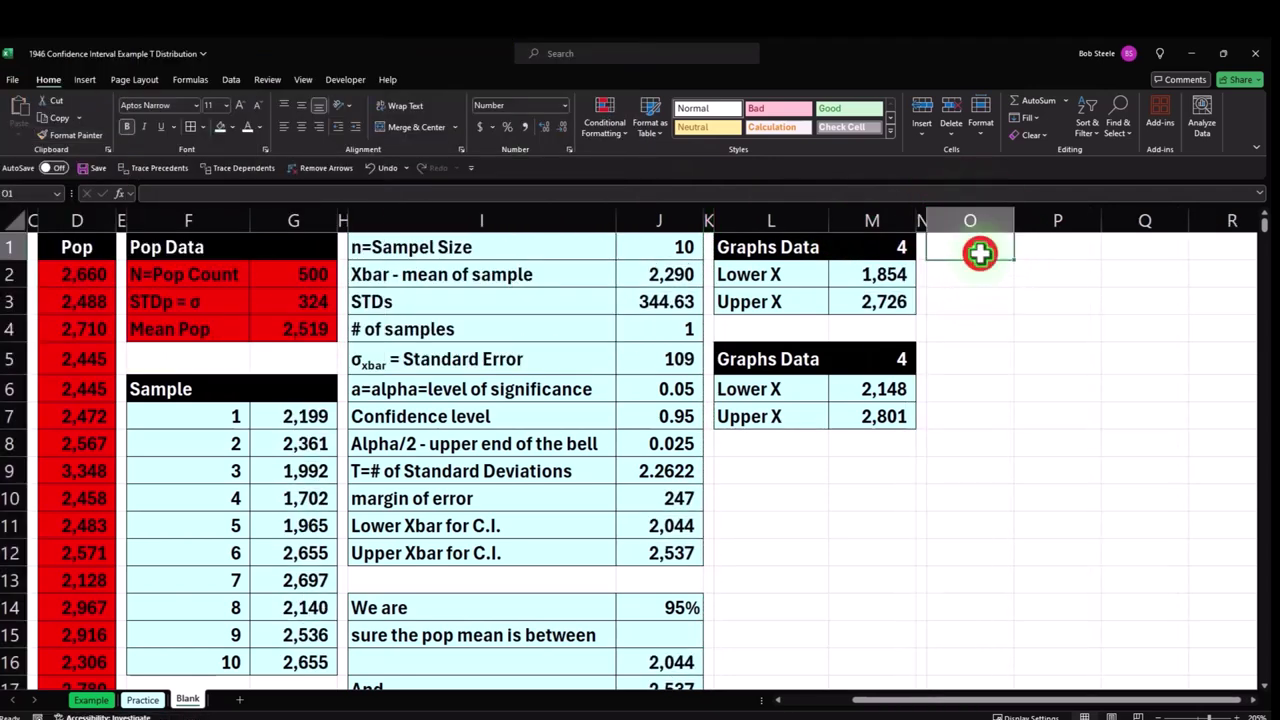
{"action": "type", "text": "X"}
{"action": "key", "text": "Tab"}
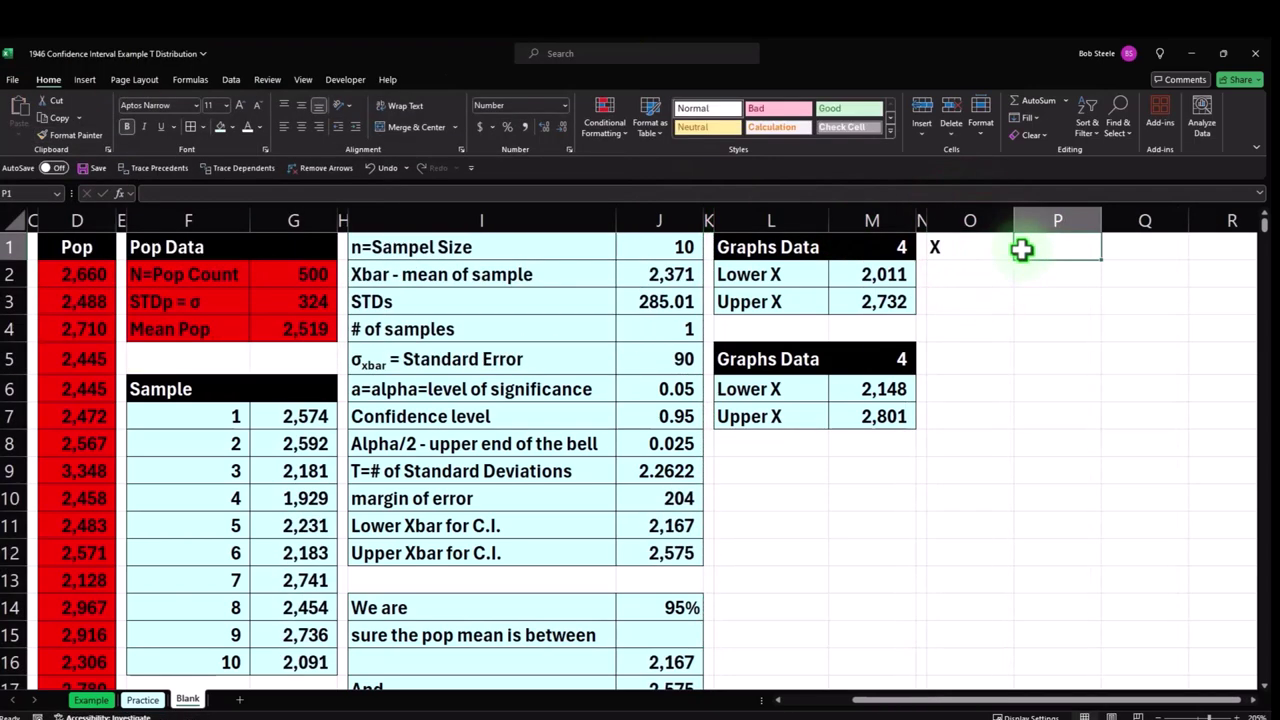
{"action": "type", "text": "=P("}
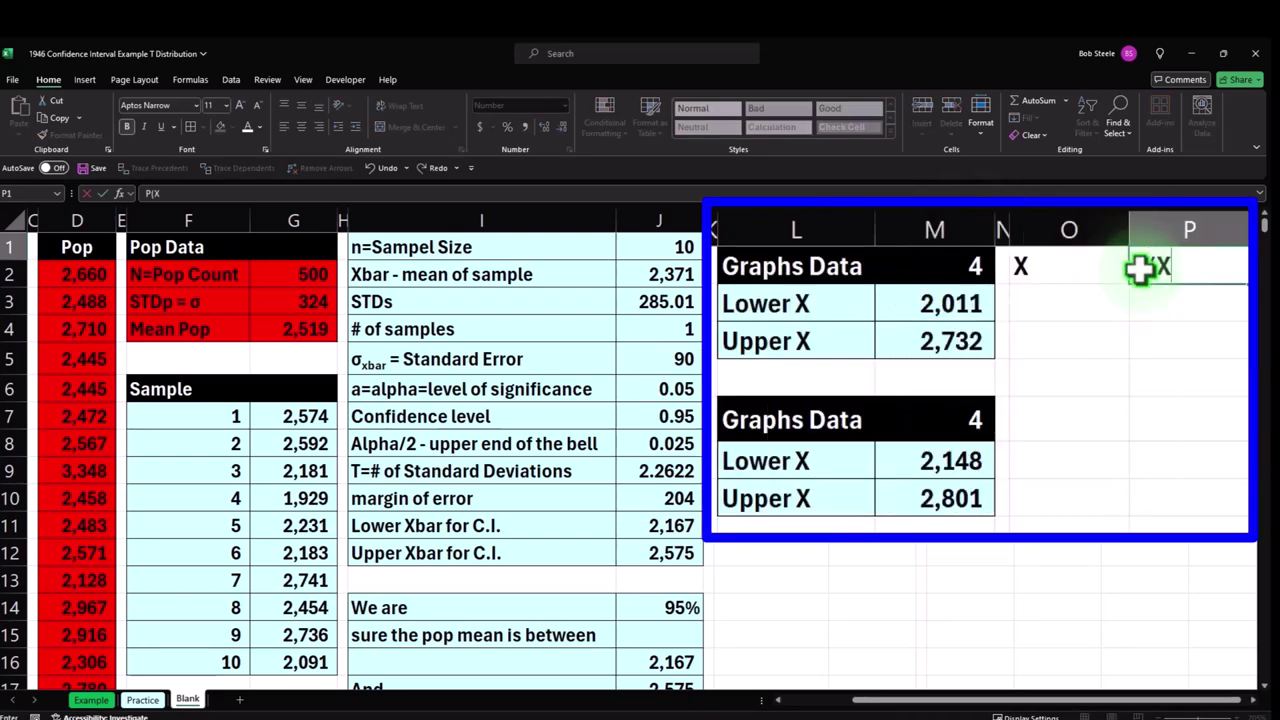
{"action": "type", "text": "X)"}
{"action": "key", "text": "Tab"}
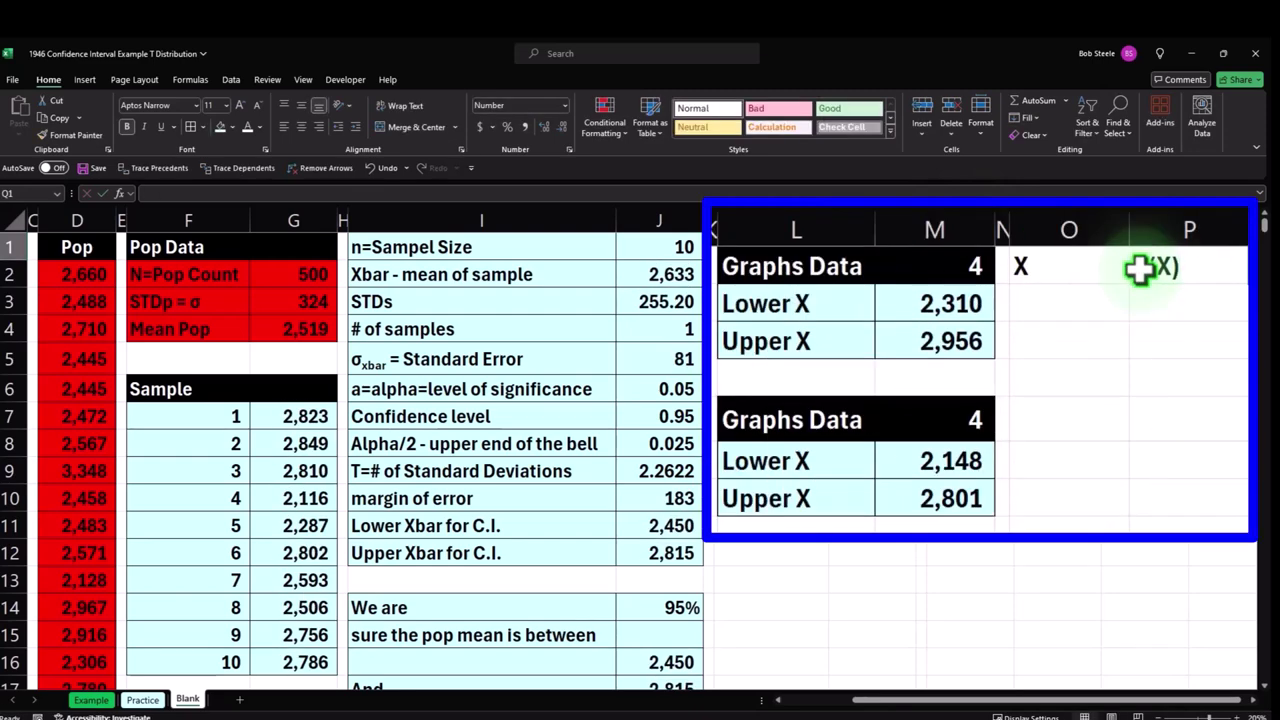
Format the X and P(X) headers in O1:P1 with red fill, white font and centred text.
{"action": "left_click", "coordinate": [1010, 247]}
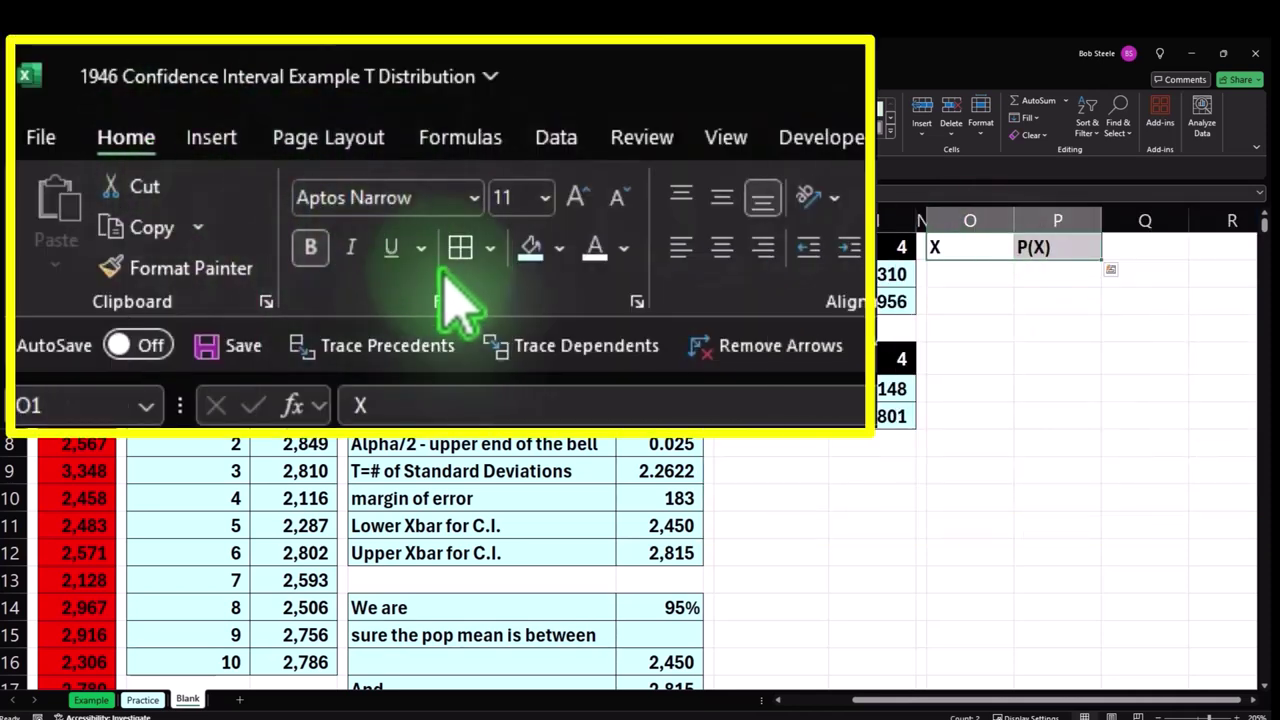
{"action": "left_click", "coordinate": [559, 248]}
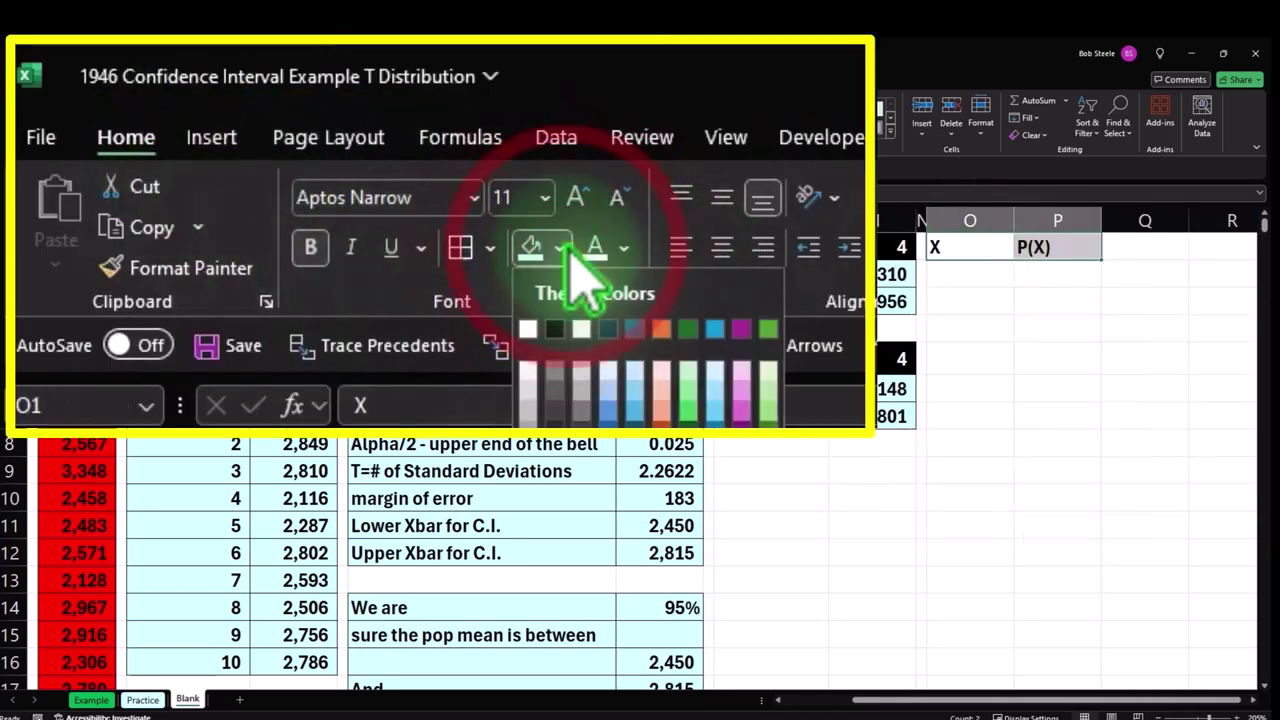
{"action": "left_click", "coordinate": [555, 420]}
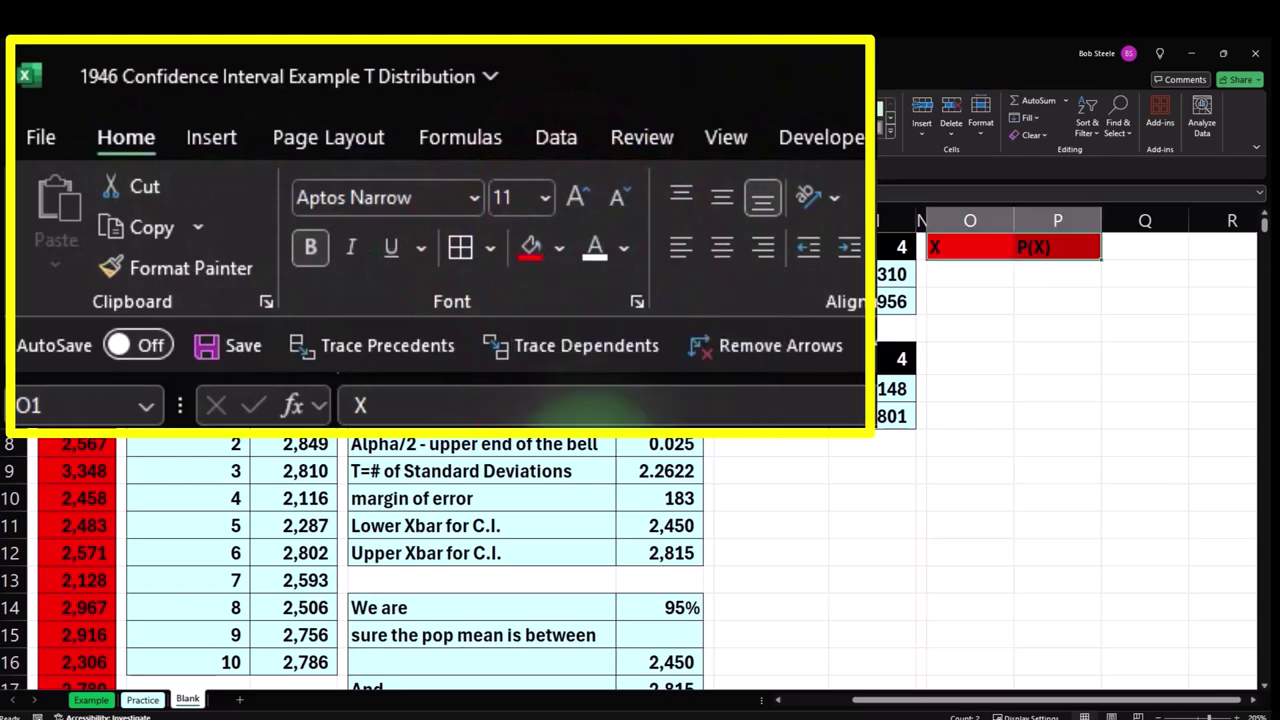
{"action": "left_click", "coordinate": [594, 250]}
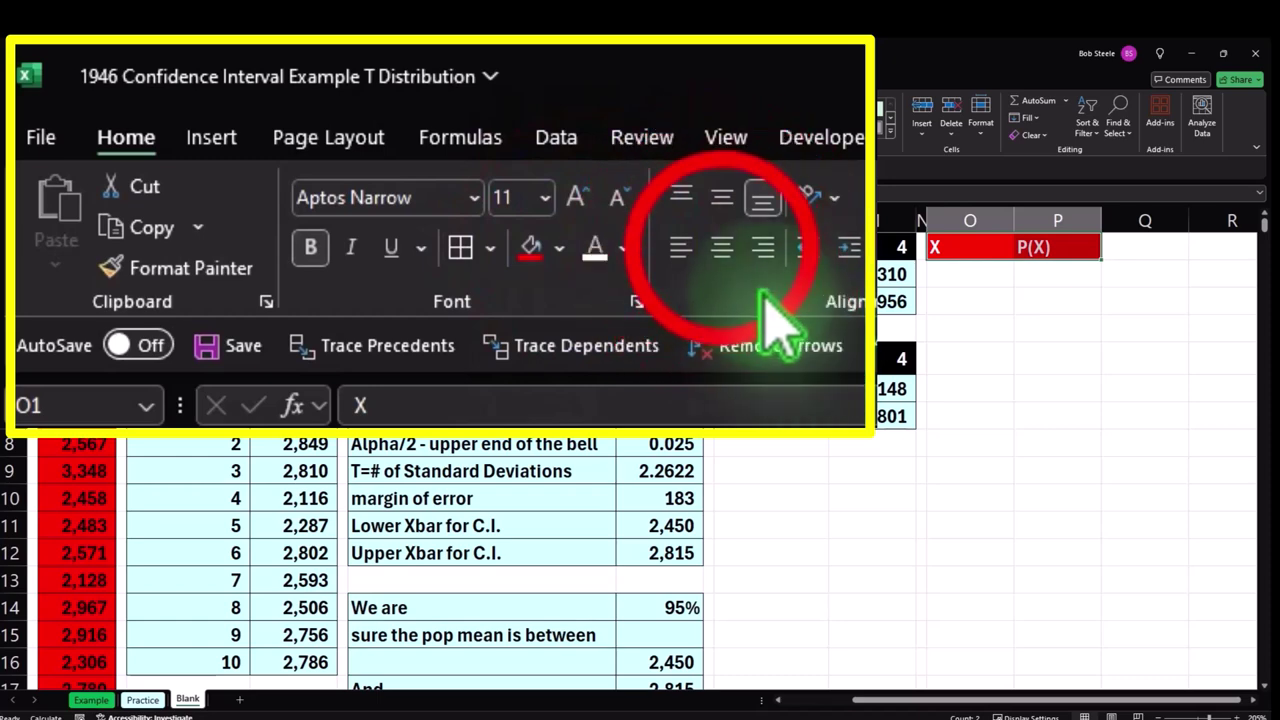
{"action": "left_click", "coordinate": [722, 249]}
{"action": "left_click", "coordinate": [1003, 277]}
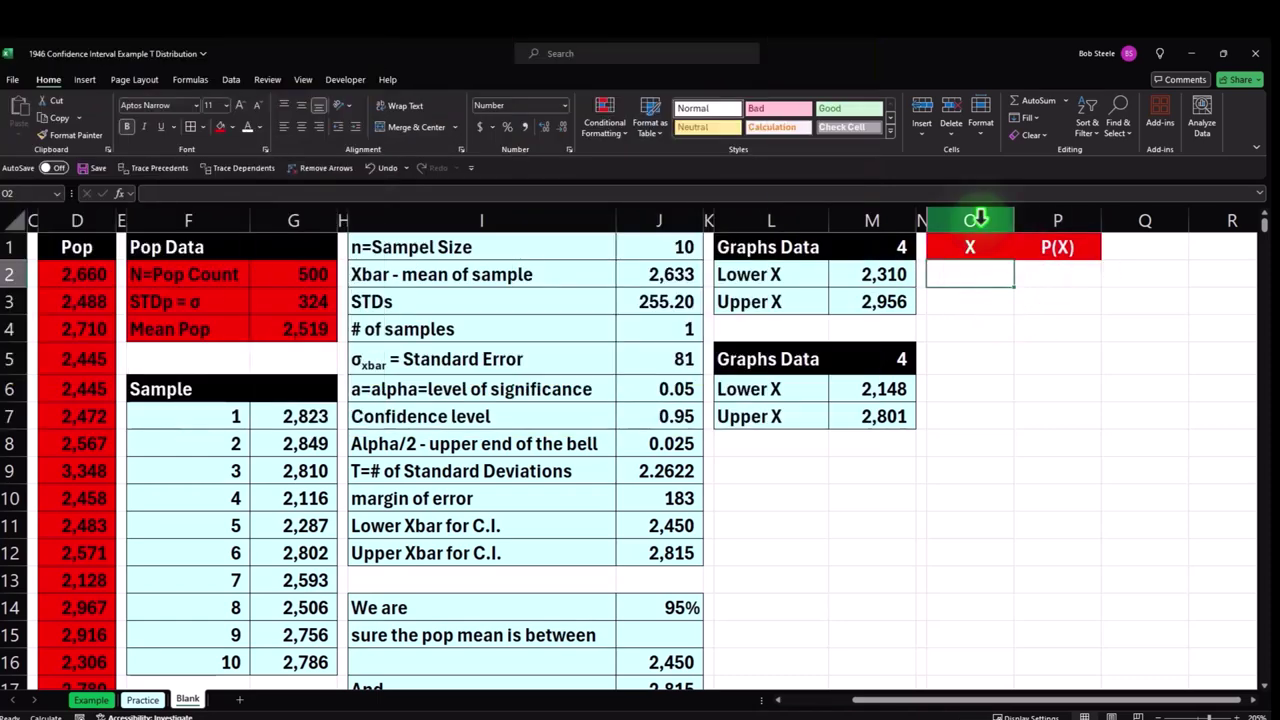
Generate the list of X values in column O by entering =SEQUENCE(M7-M6+1,1,M6,1) in O2.
{"action": "left_click", "coordinate": [408, 474]}
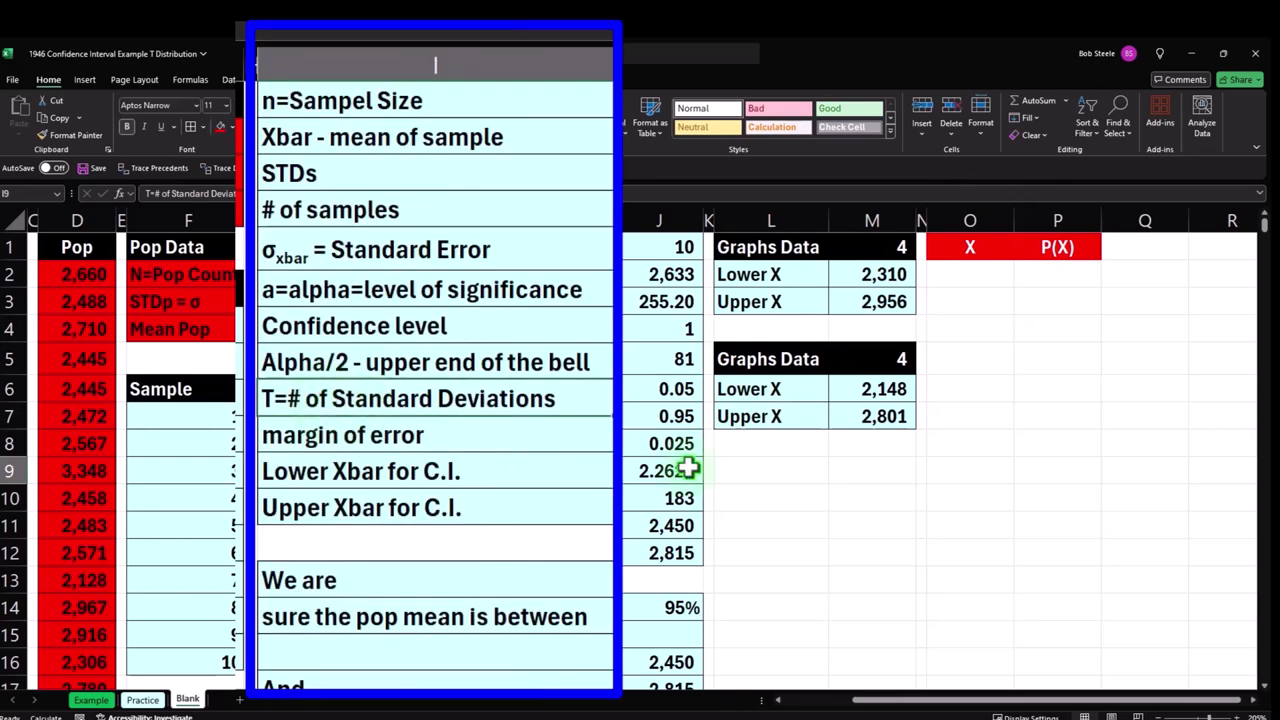
{"action": "left_click", "coordinate": [984, 284]}
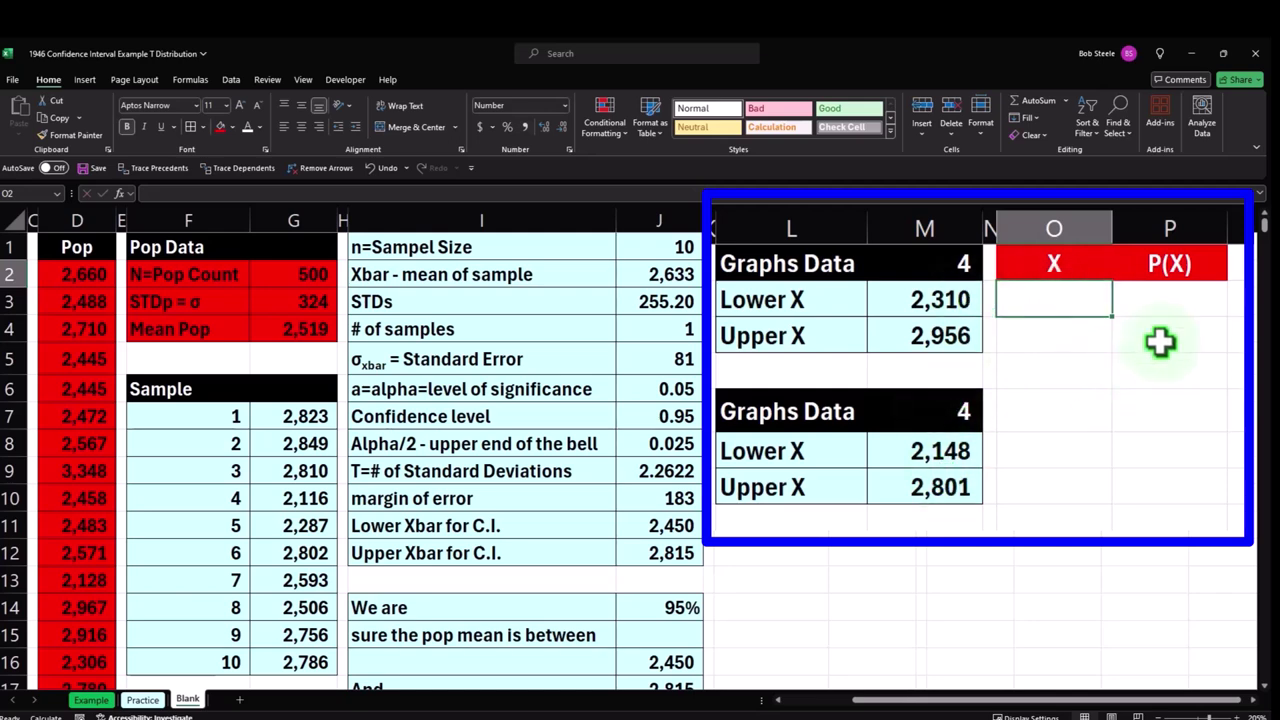
{"action": "type", "text": "=SEARCH"}
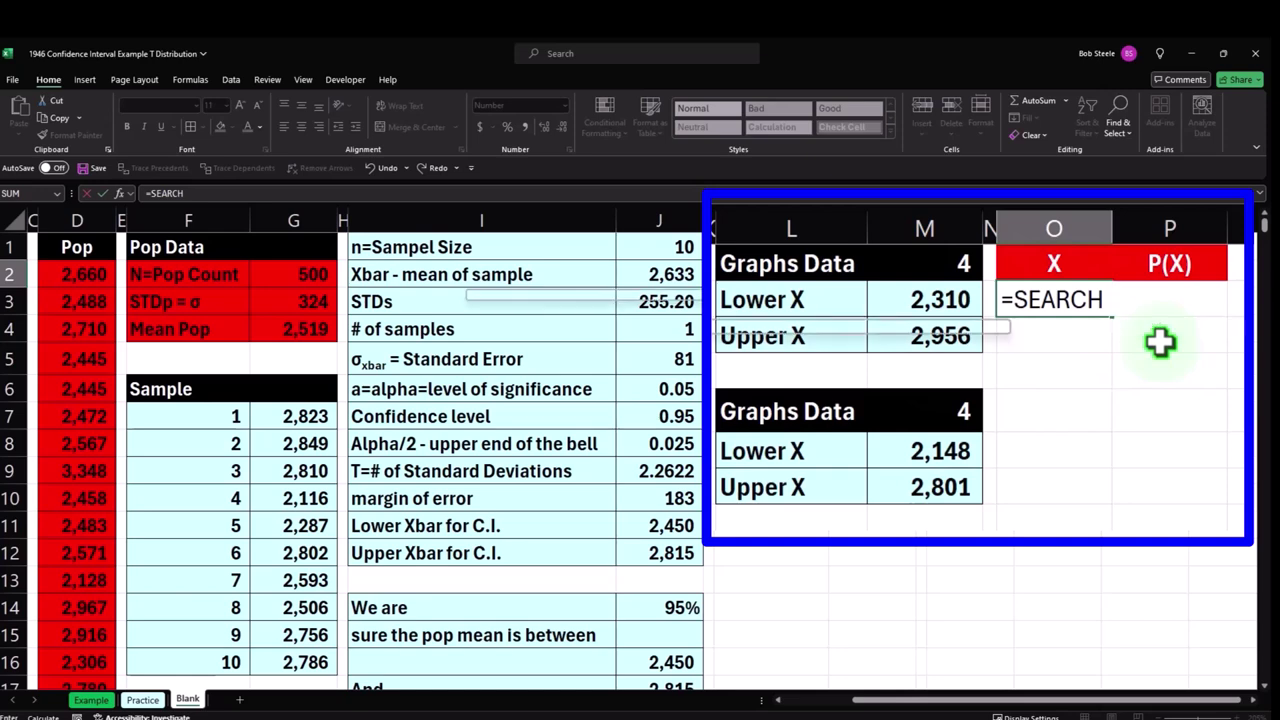
{"action": "key", "text": "BackSpace"}
{"action": "key", "text": "BackSpace"}
{"action": "key", "text": "BackSpace"}
{"action": "key", "text": "BackSpace"}
{"action": "key", "text": "BackSpace"}
{"action": "key", "text": "BackSpace"}
{"action": "type", "text": "eq"}
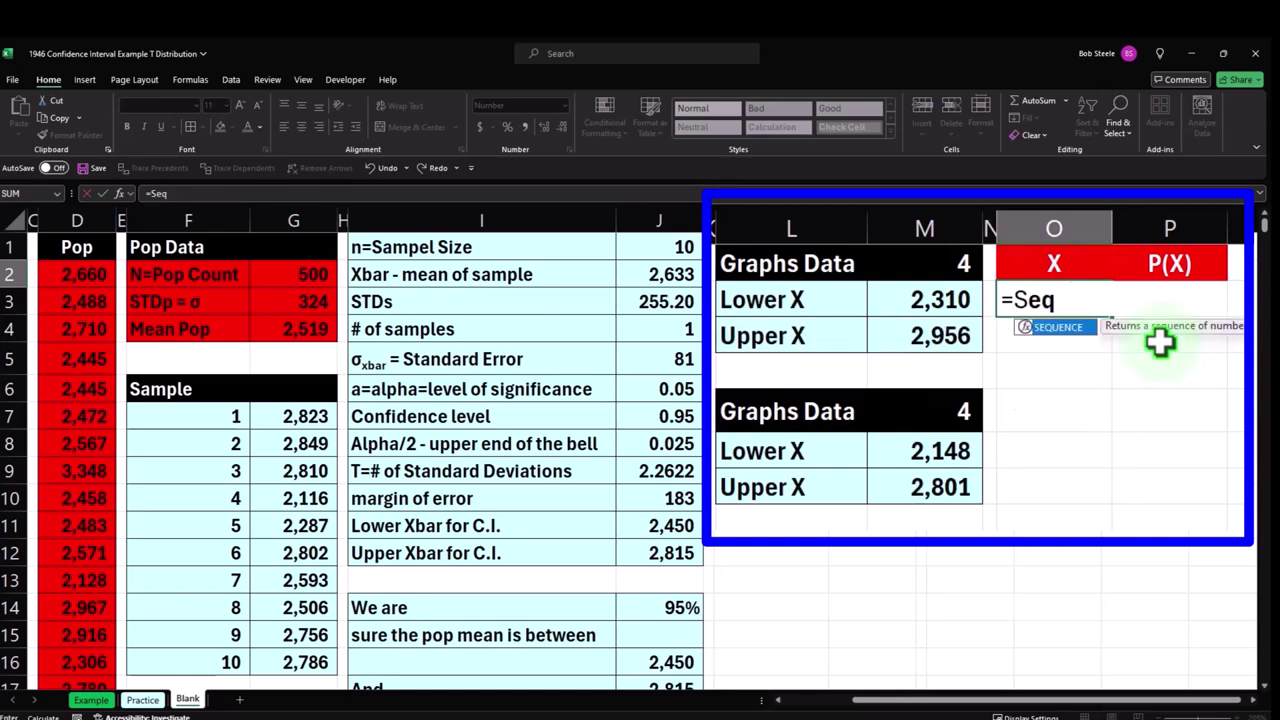
{"action": "key", "text": "Tab"}
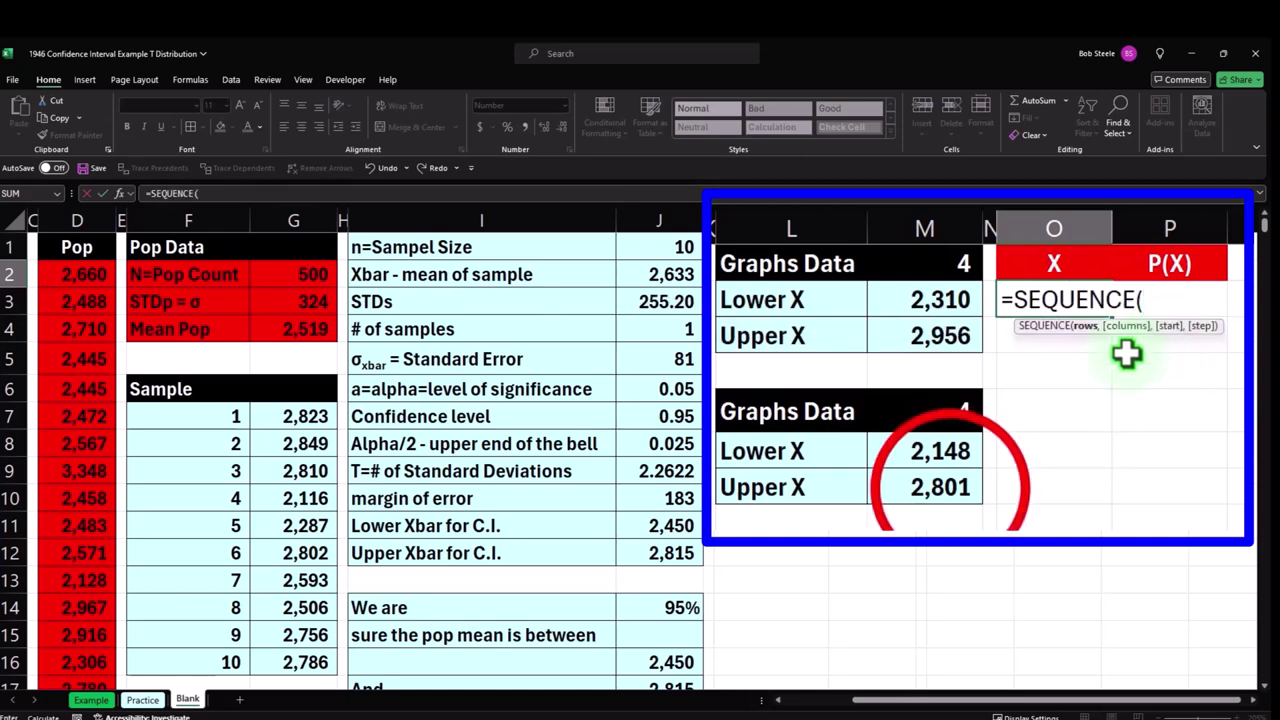
{"action": "left_click", "coordinate": [940, 487]}
{"action": "type", "text": "-"}
{"action": "left_click", "coordinate": [905, 451]}
{"action": "type", "text": "+1,1,"}
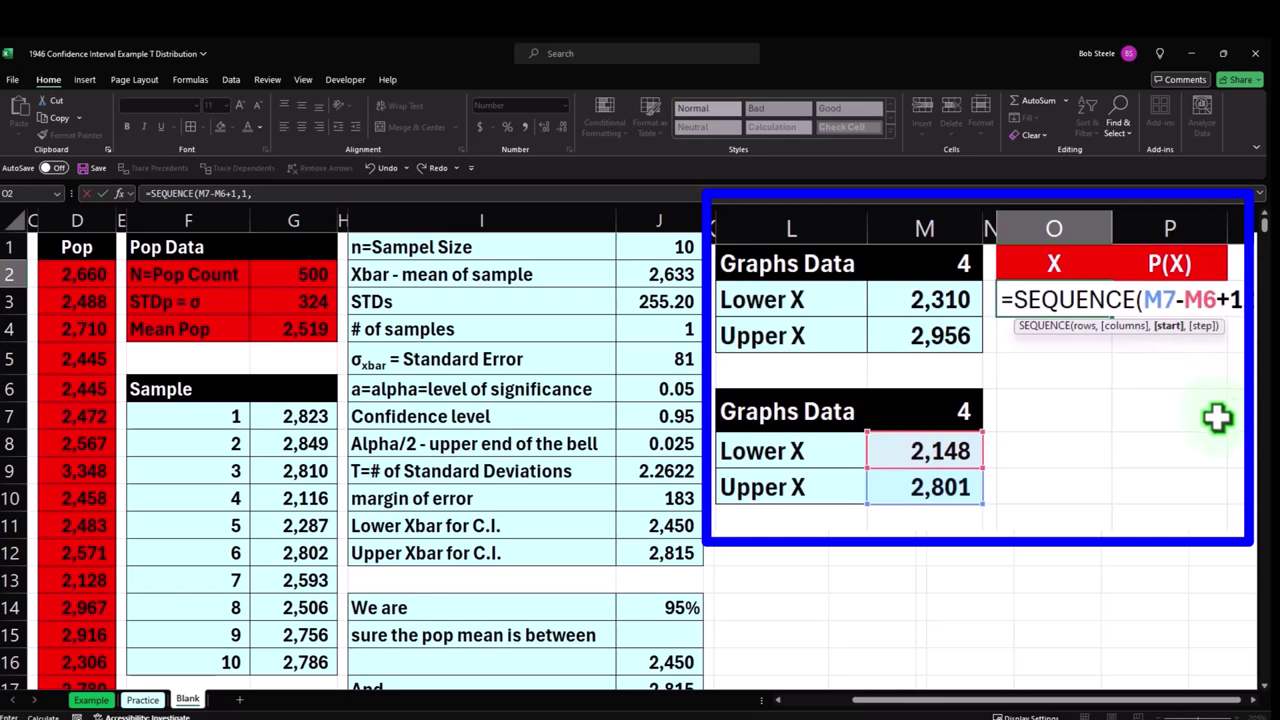
{"action": "left_click", "coordinate": [966, 451]}
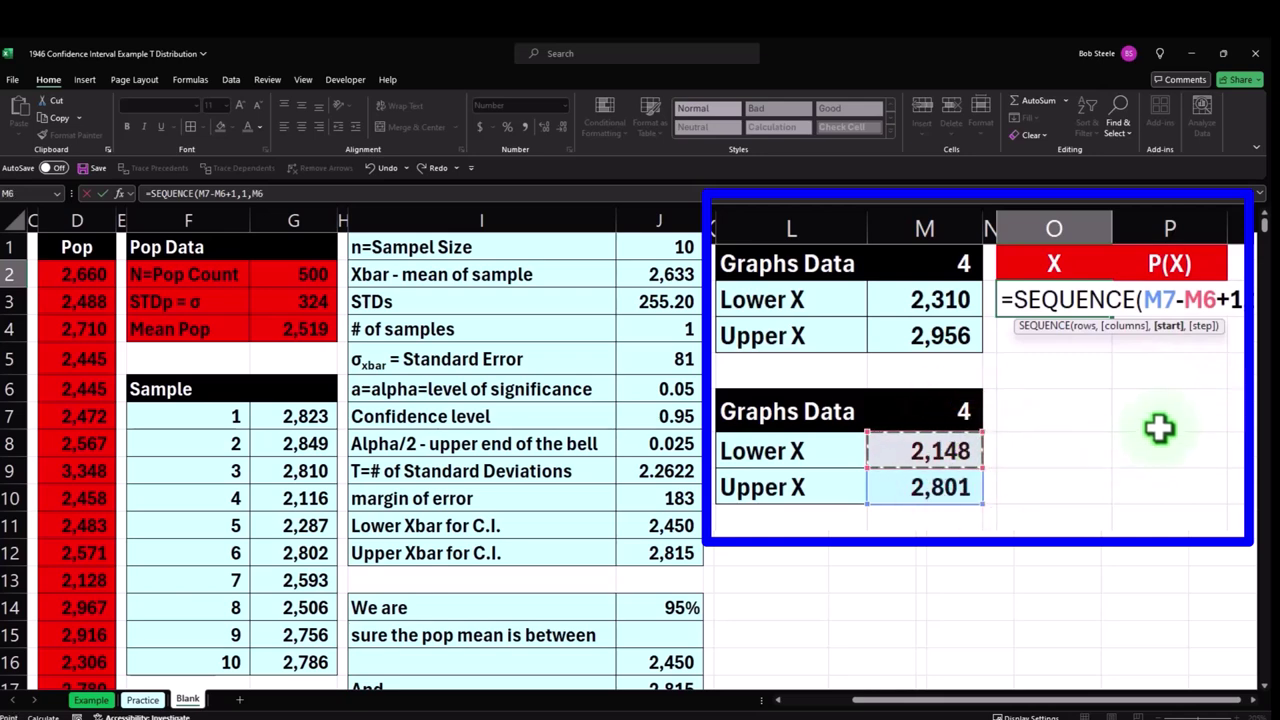
{"action": "type", "text": ","}
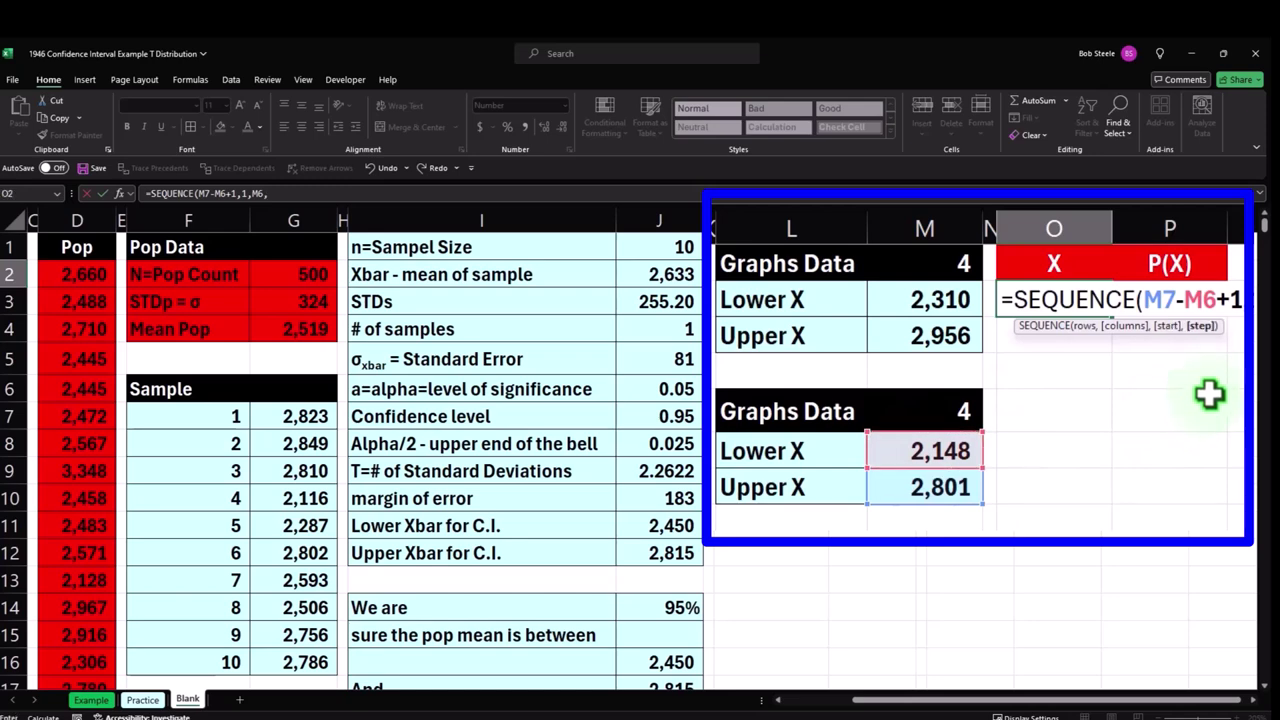
{"action": "type", "text": "1"}
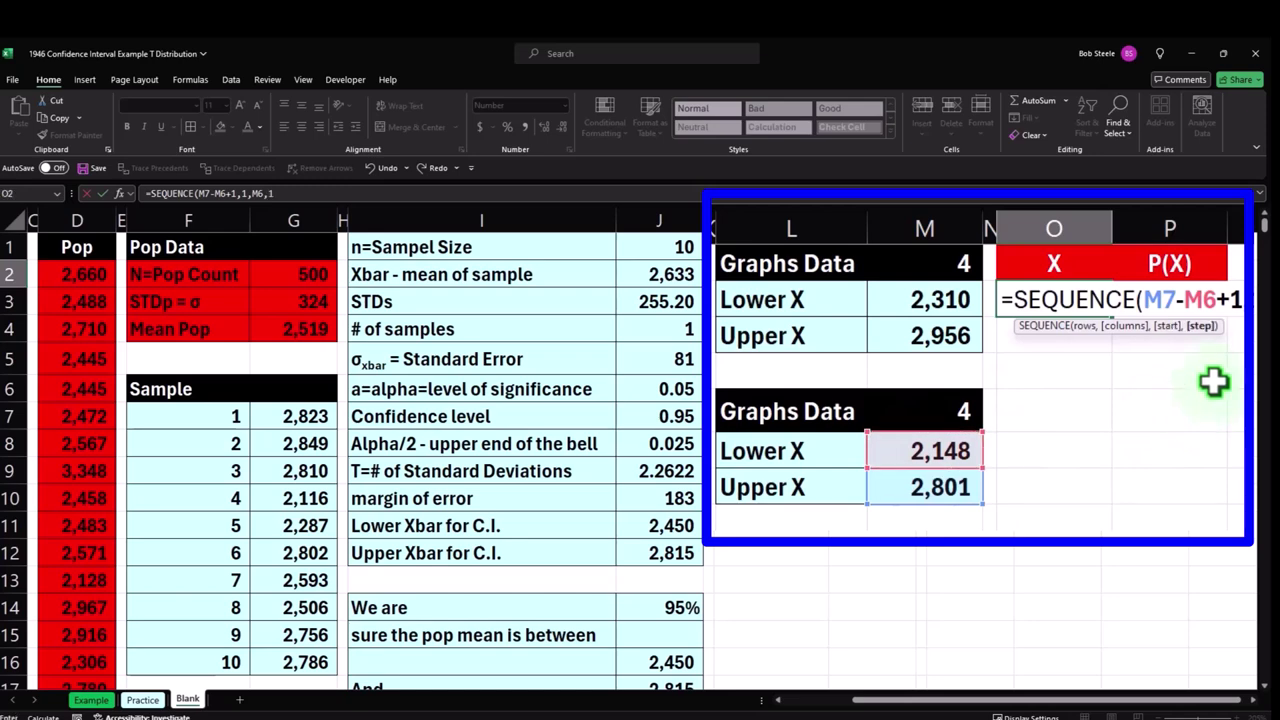
{"action": "type", "text": ")"}
{"action": "key", "text": "Return"}
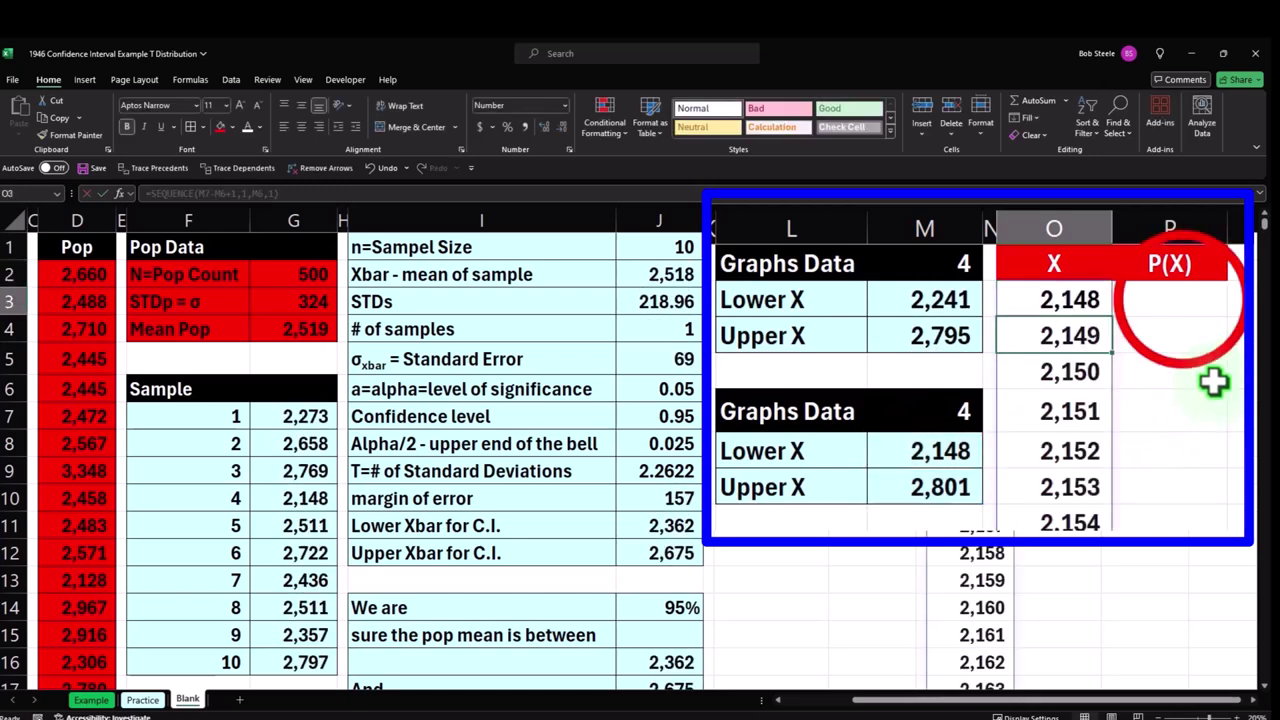
Try filling column P with a series starting from 2148 and 2149 in P2:P3, and undo the entries.
{"action": "left_click", "coordinate": [1184, 300]}
{"action": "type", "text": "2148"}
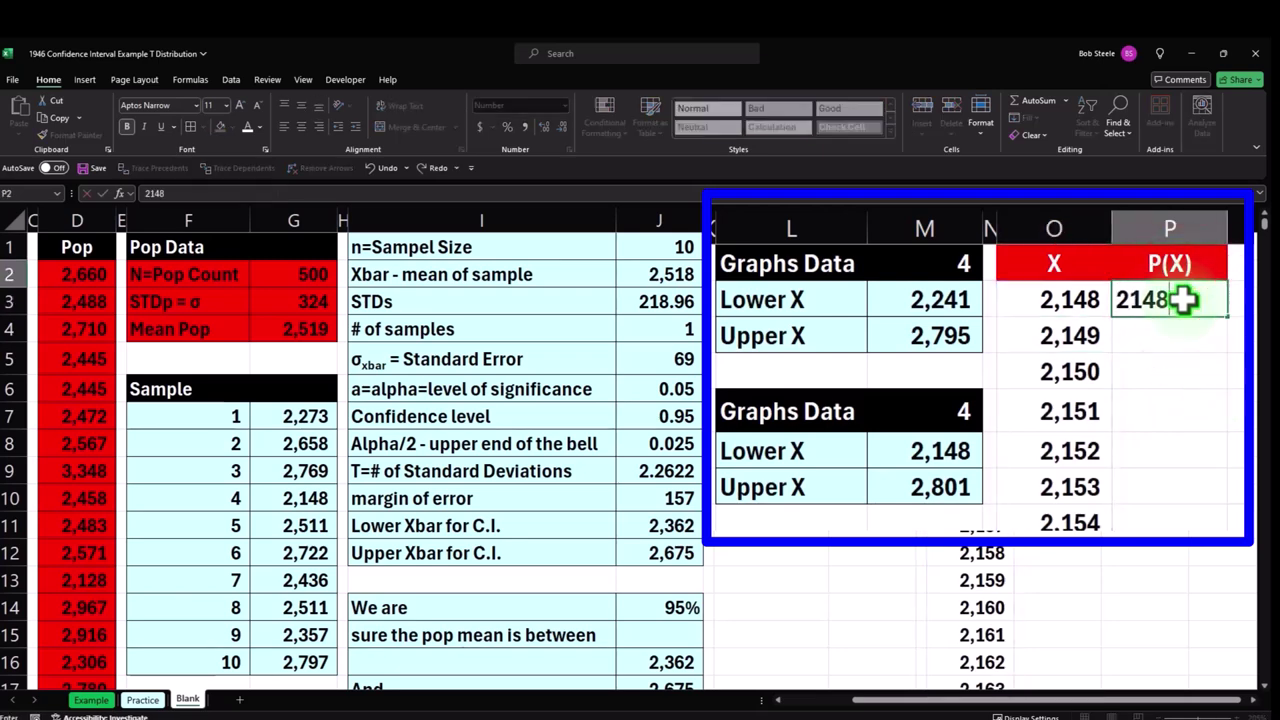
{"action": "key", "text": "Return"}
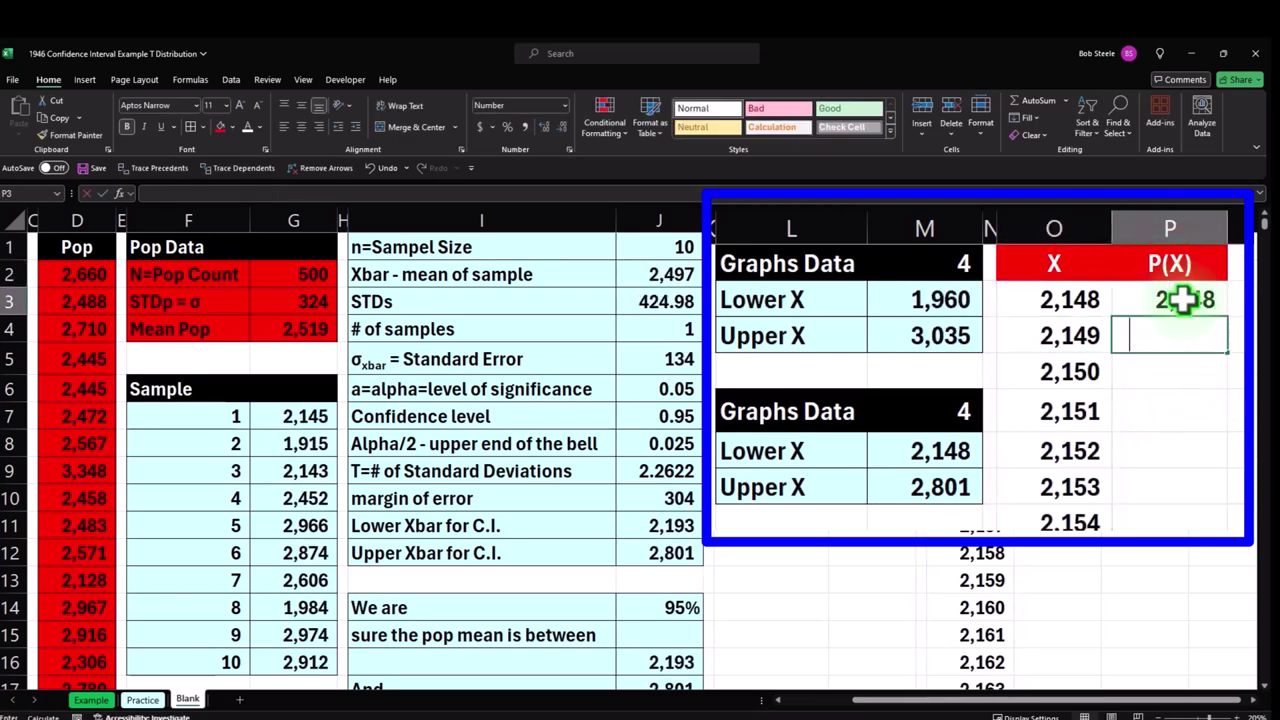
{"action": "type", "text": "2149"}
{"action": "key", "text": "Return"}
{"action": "mouse_move", "coordinate": [1063, 277]}
{"action": "left_mouse_down"}
{"action": "mouse_move", "coordinate": [1090, 318]}
{"action": "mouse_move", "coordinate": [1170, 620]}
{"action": "mouse_move", "coordinate": [1170, 560]}
{"action": "mouse_move", "coordinate": [1151, 660]}
{"action": "mouse_move", "coordinate": [1146, 629]}
{"action": "left_mouse_up"}
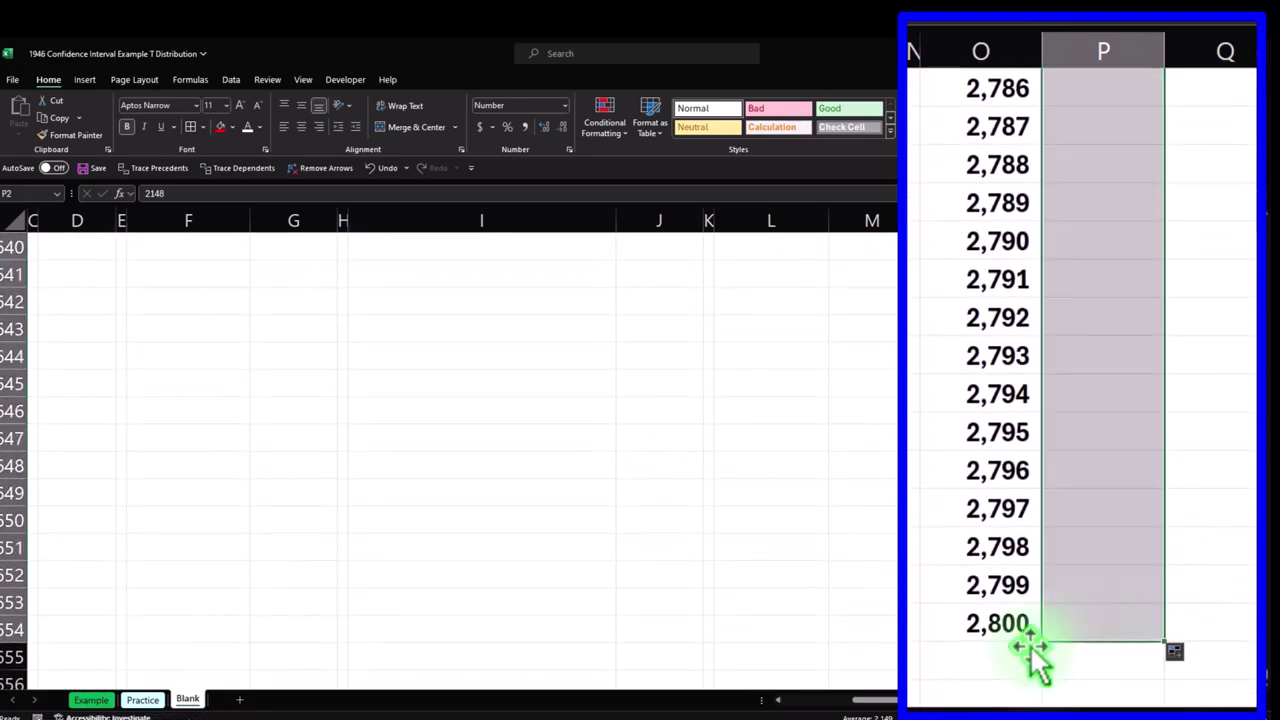
{"action": "key", "text": "ctrl+z"}
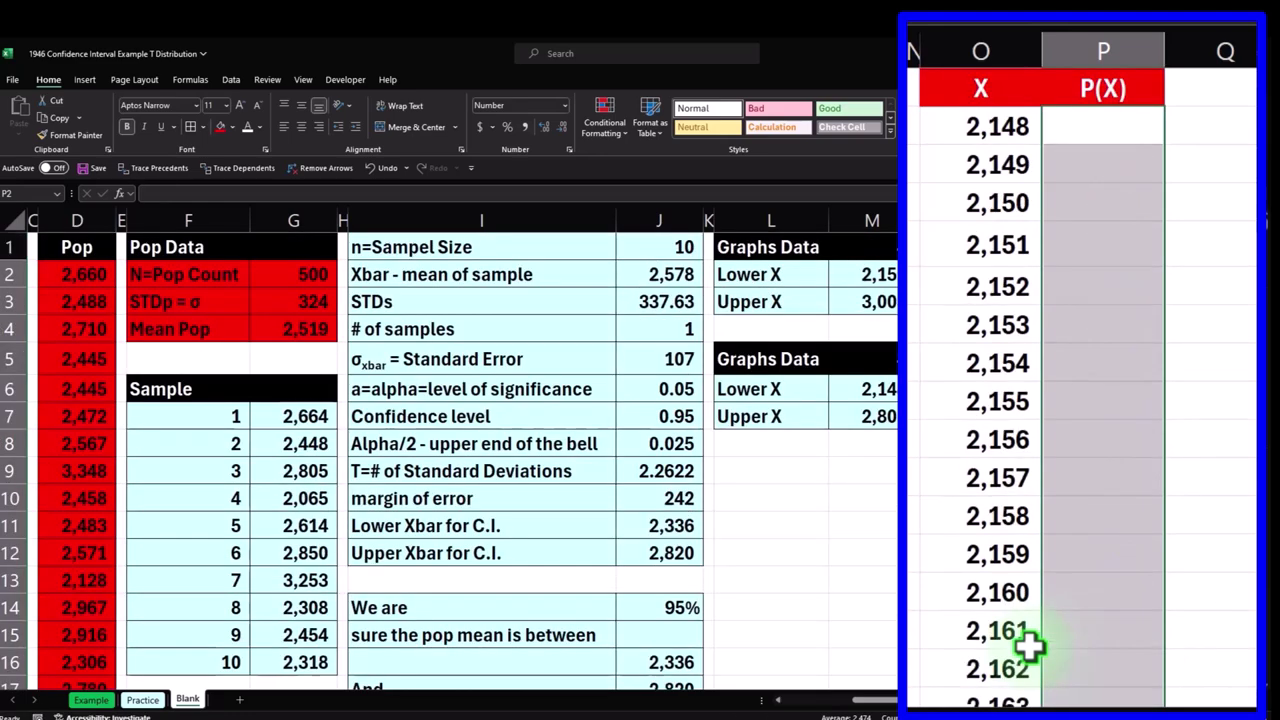
Start a formula in P2 for the first P(X) value.
{"action": "left_click", "coordinate": [1089, 134]}
{"action": "type", "text": "="}
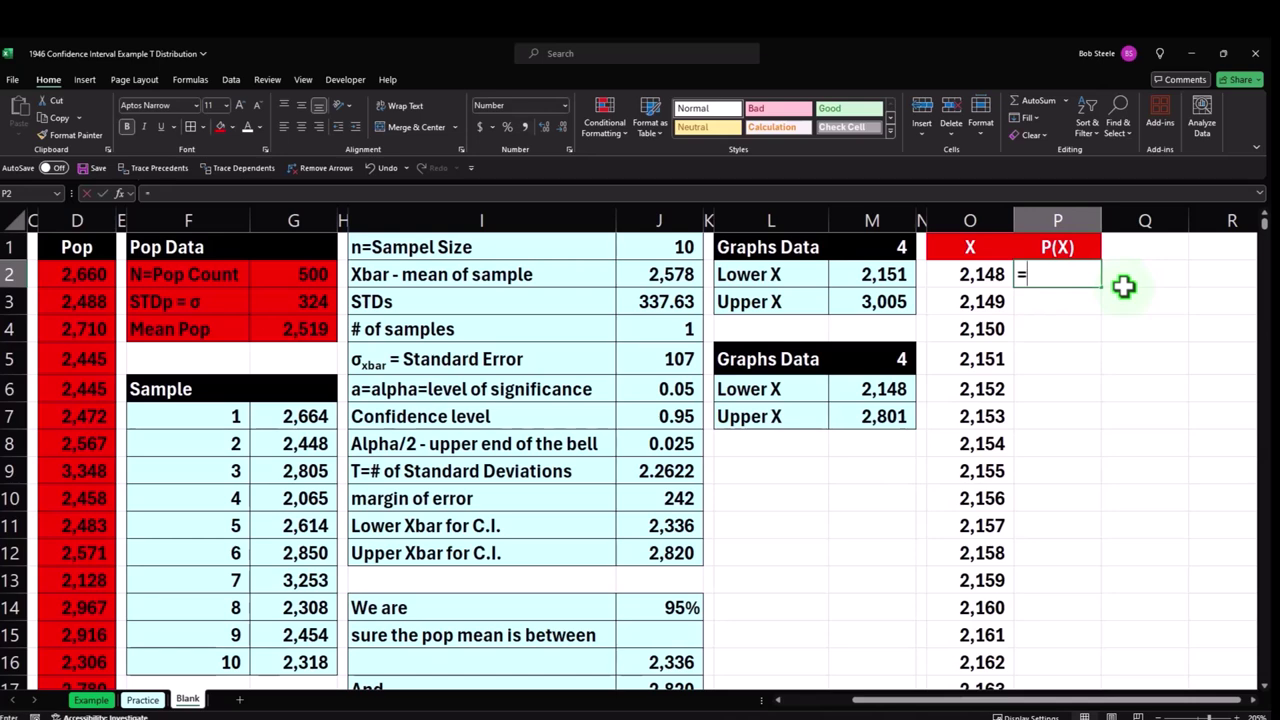
{"action": "type", "text": "nor"}
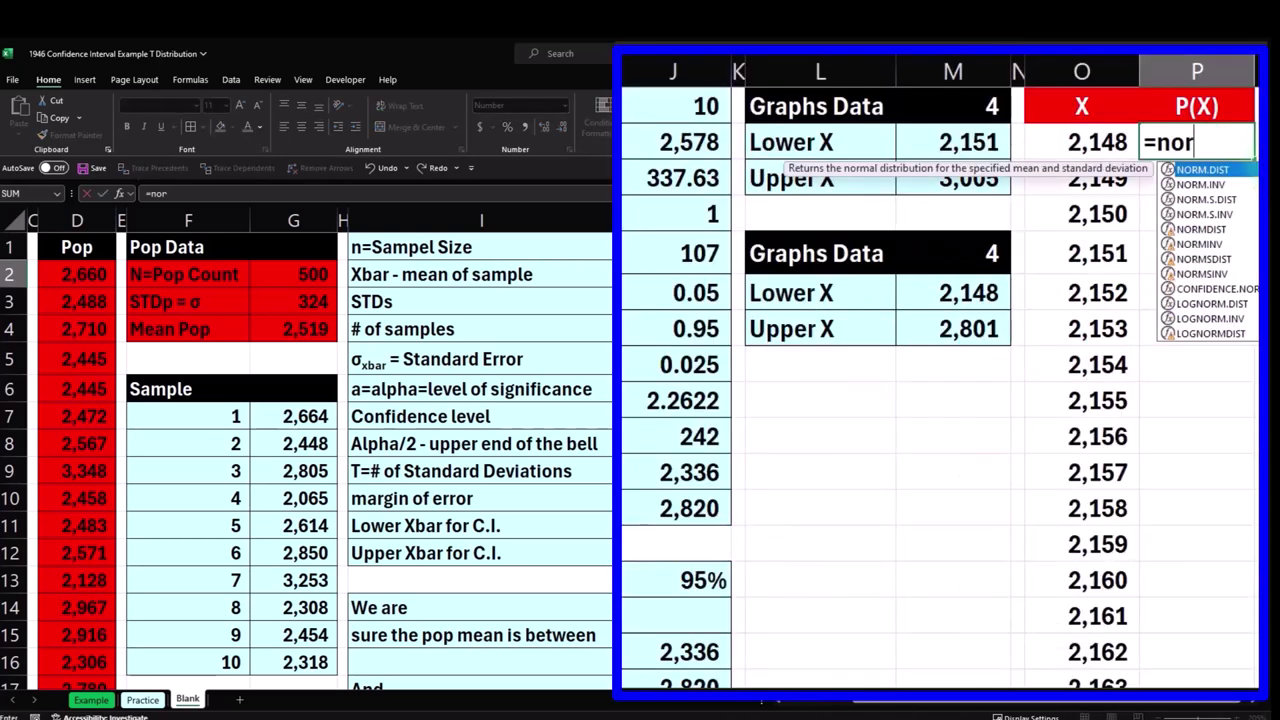
{"action": "key", "text": "Tab"}
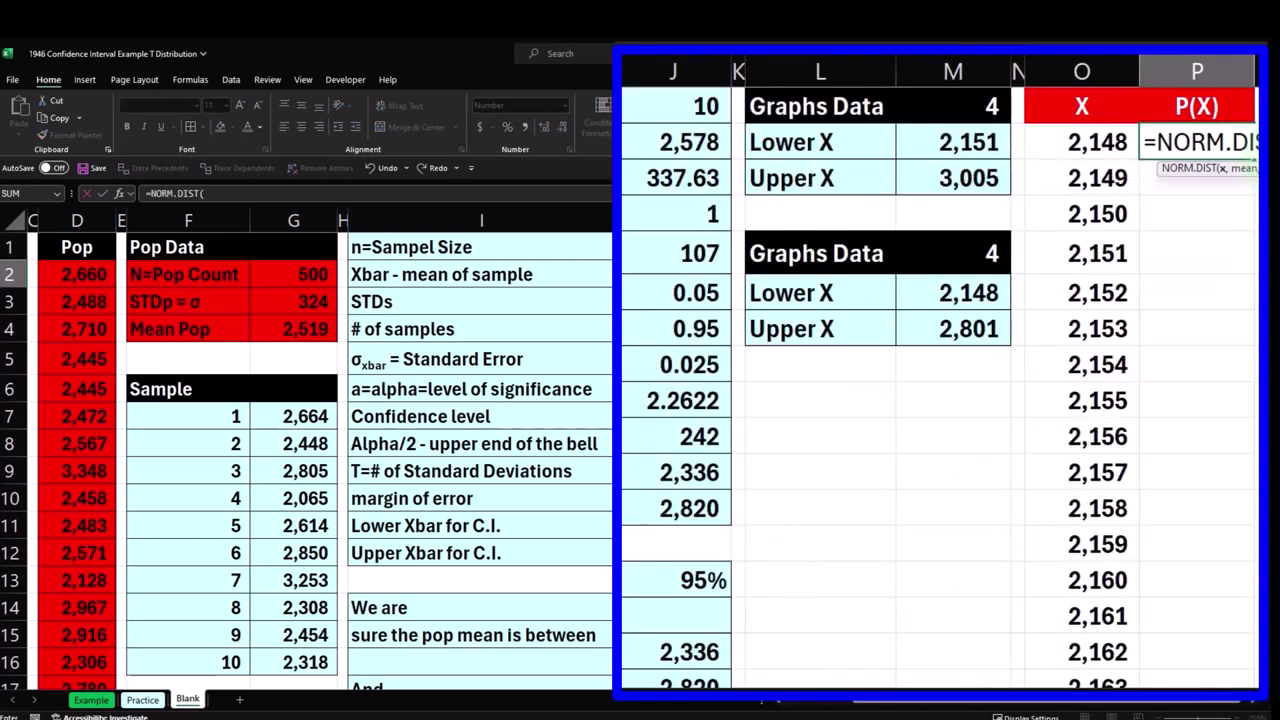
{"action": "key", "text": "BackSpace"}
{"action": "key", "text": "BackSpace"}
{"action": "key", "text": "BackSpace"}
{"action": "key", "text": "BackSpace"}
{"action": "key", "text": "BackSpace"}
{"action": "key", "text": "BackSpace"}
{"action": "key", "text": "BackSpace"}
{"action": "key", "text": "BackSpace"}
{"action": "key", "text": "BackSpace"}
{"action": "key", "text": "BackSpace"}
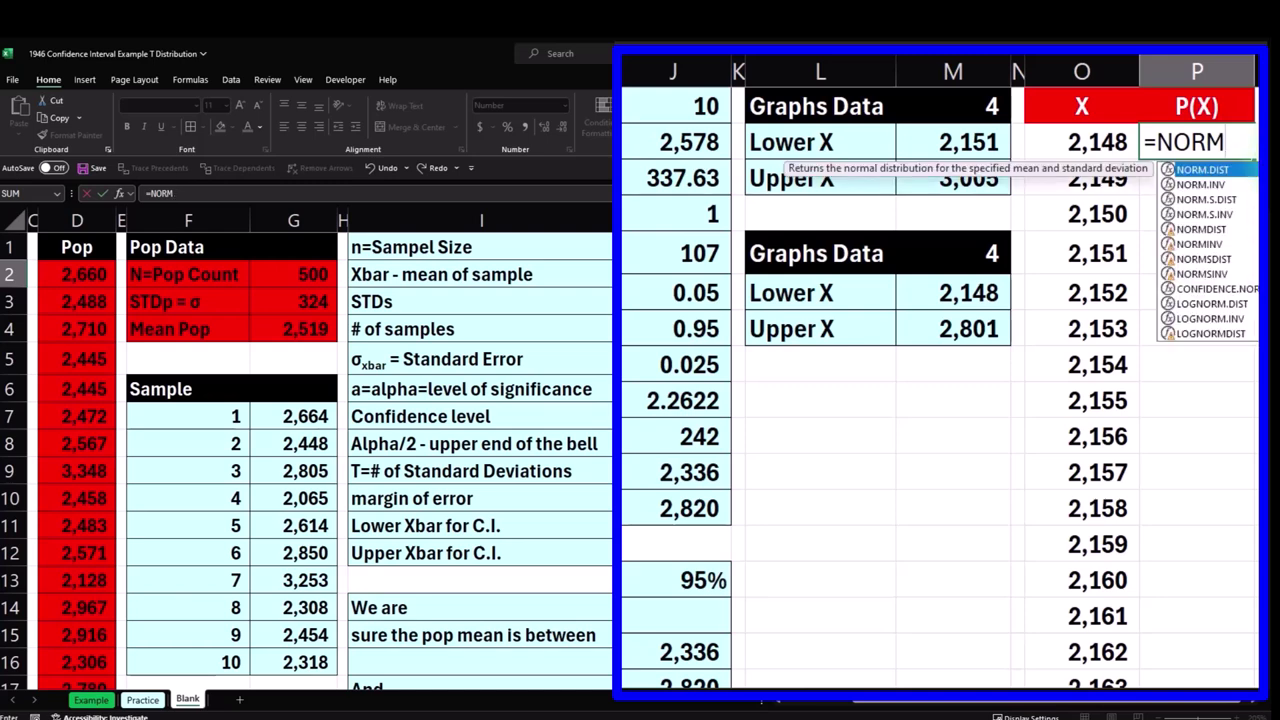
{"action": "type", "text": "t"}
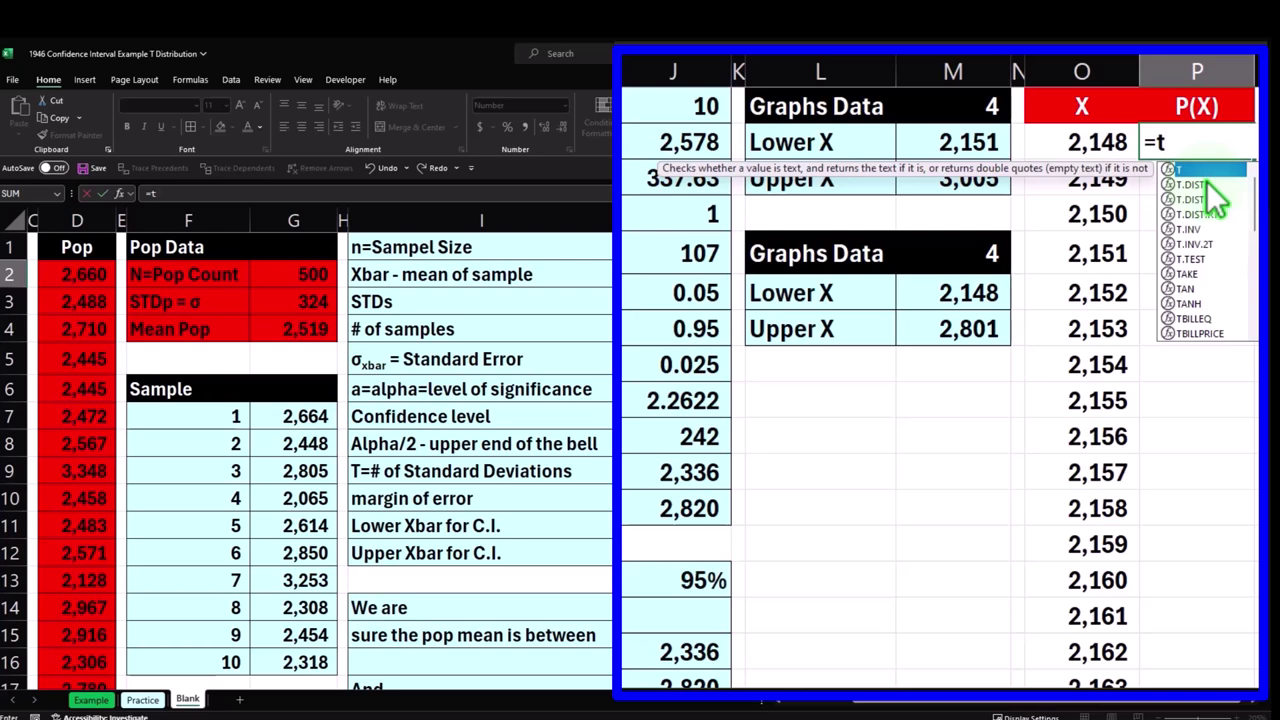
{"action": "key", "text": "BackSpace"}
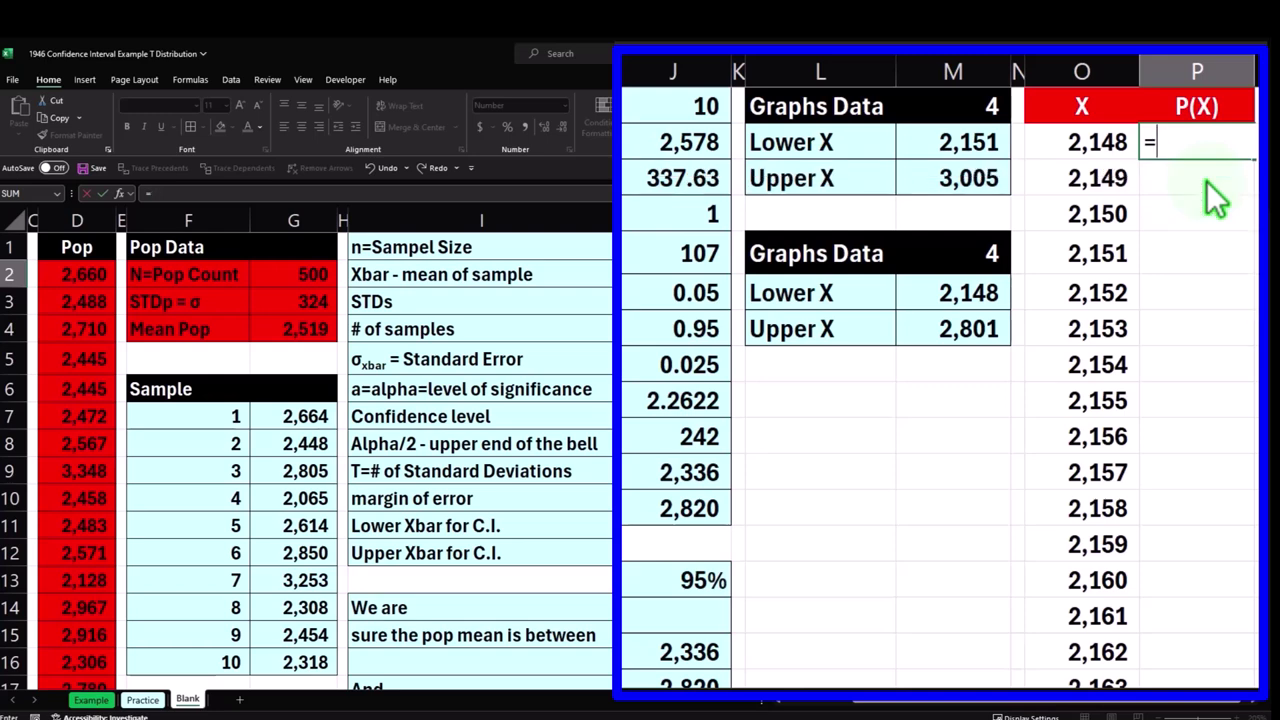
{"action": "type", "text": "d"}
{"action": "key", "text": "BackSpace"}
Complete the formula in P2 as =NORM.DIST(O2,$J$2,$J$5,0), using the sample mean and standard error as absolute references.
{"action": "type", "text": "nor"}
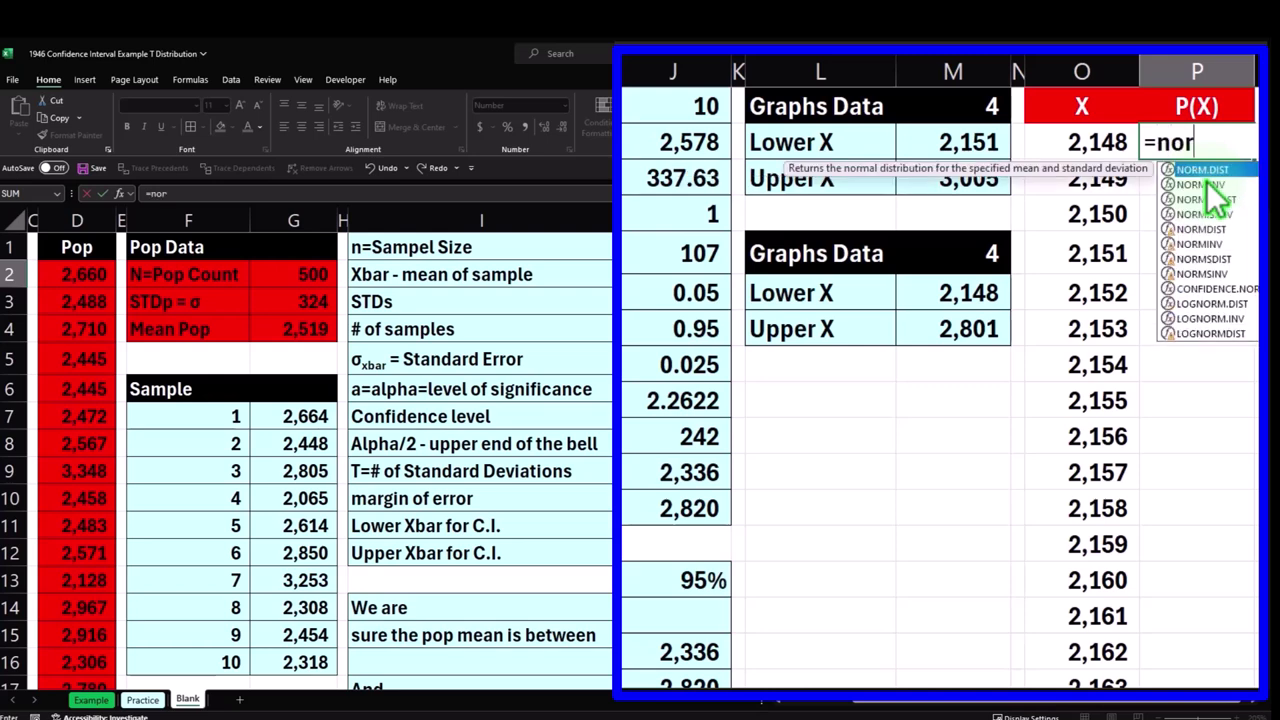
{"action": "key", "text": "Tab"}
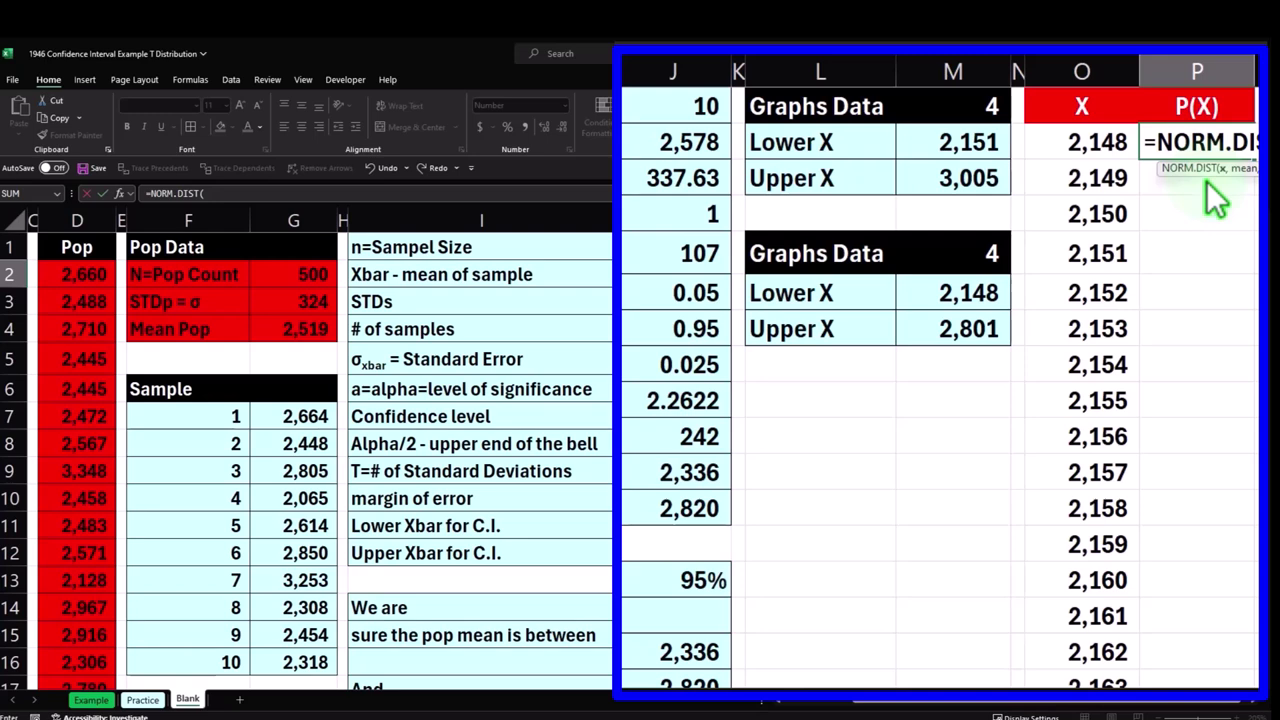
{"action": "key", "text": "Left"}
{"action": "type", "text": ","}
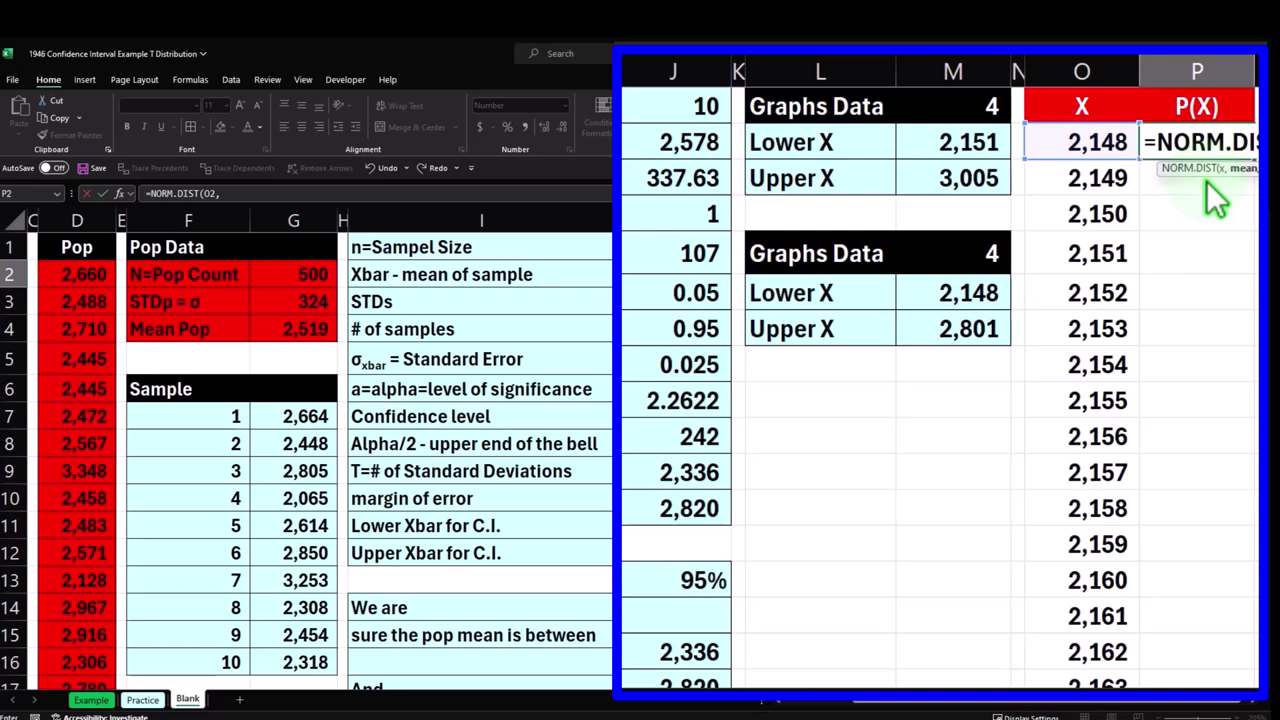
{"action": "left_click", "coordinate": [680, 148]}
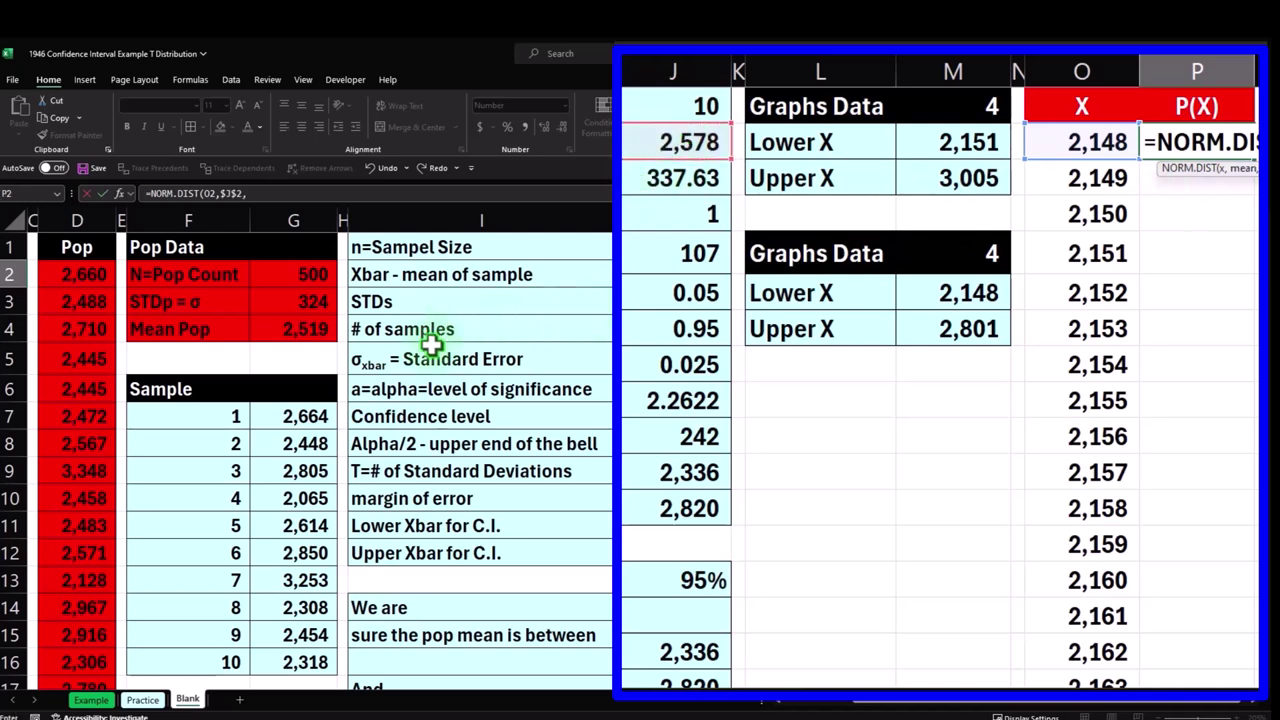
{"action": "left_click", "coordinate": [682, 249]}
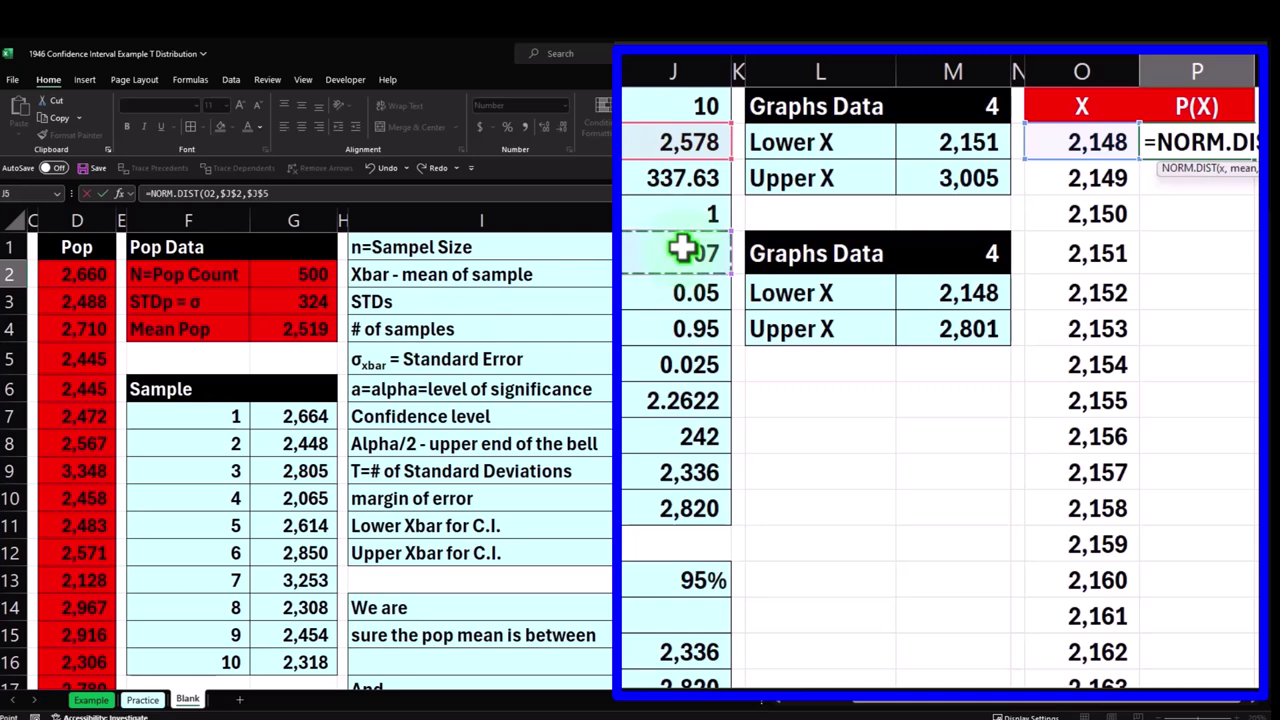
{"action": "type", "text": ",0"}
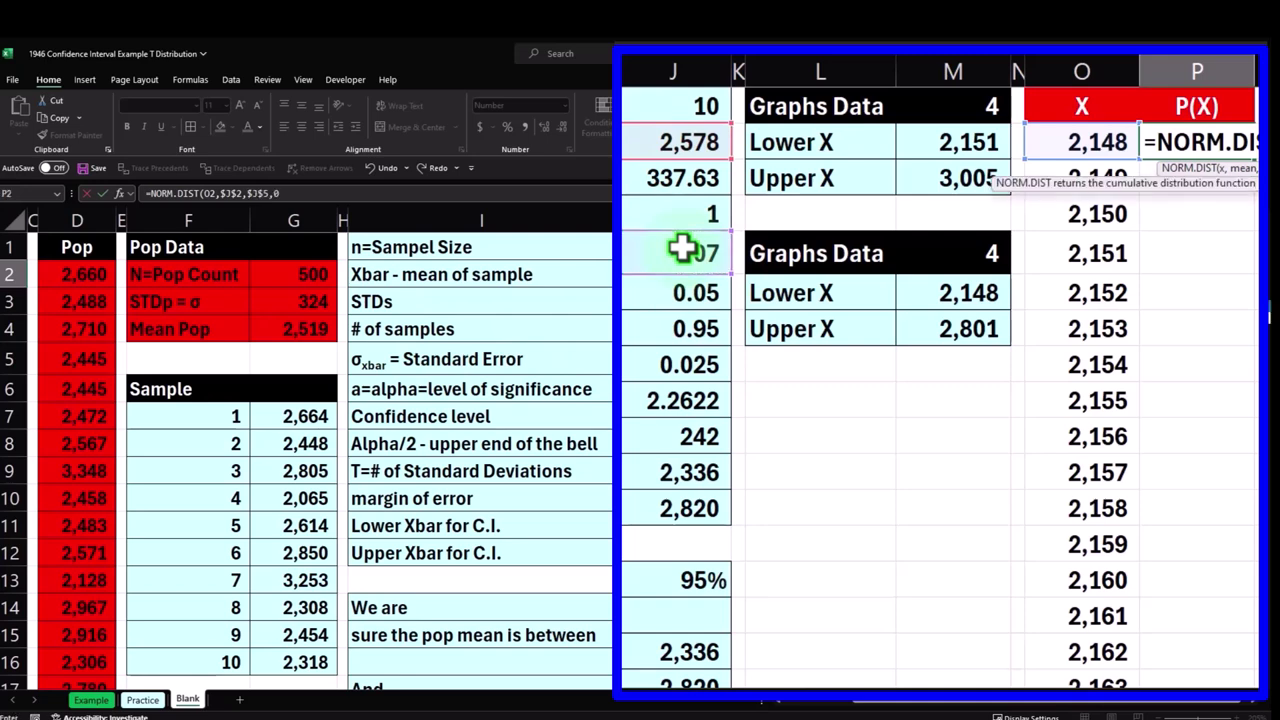
{"action": "type", "text": ")"}
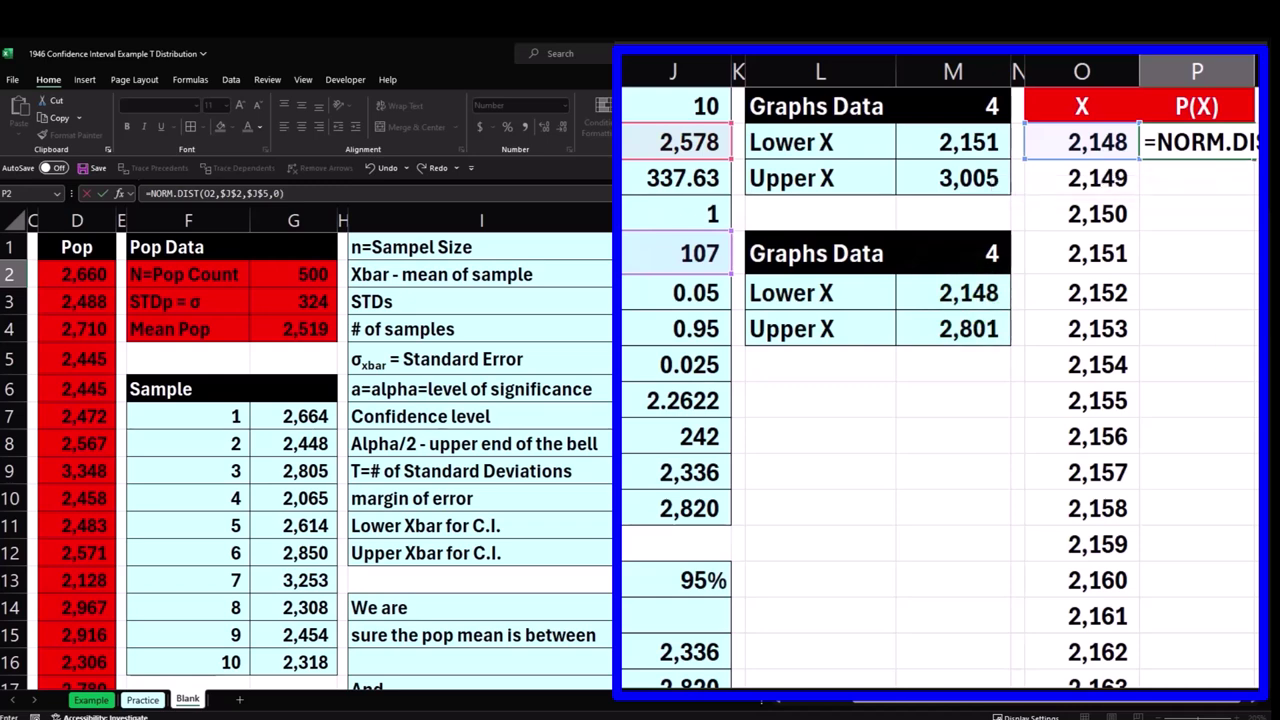
{"action": "key", "text": "ctrl+Return"}
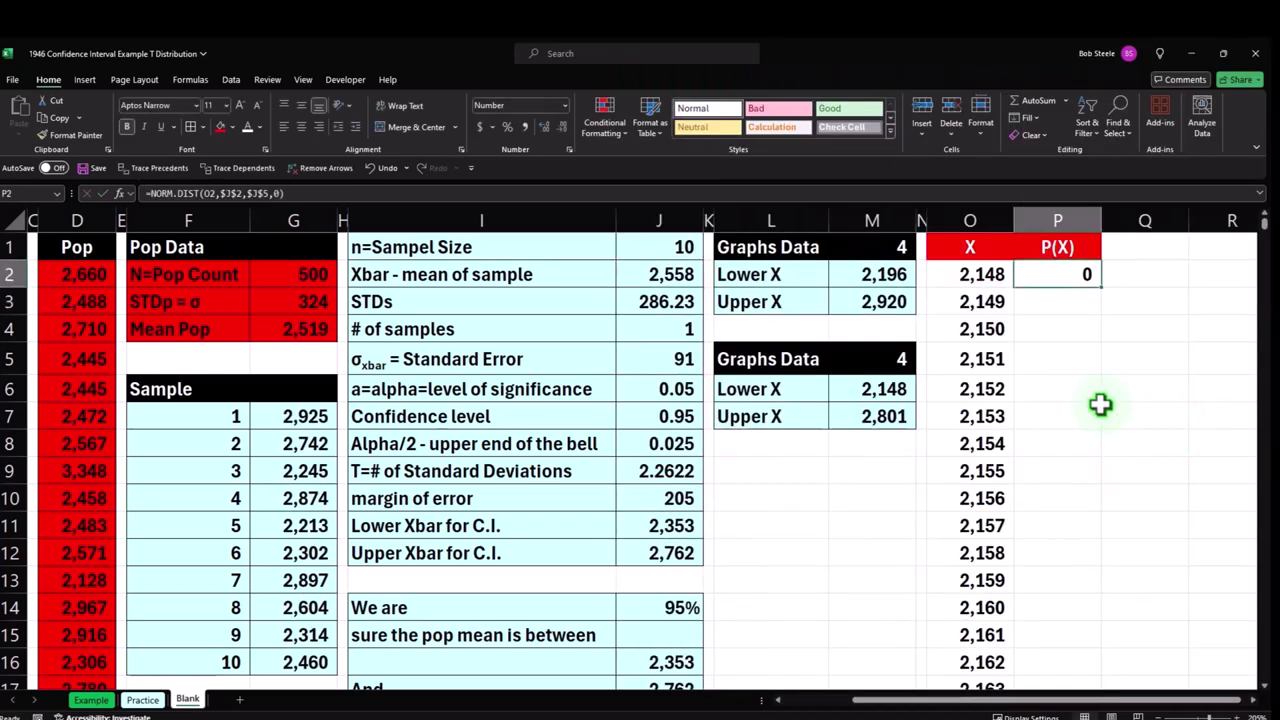
Format P2 as a percentage with two decimals and fill its formula down alongside all the X values.
{"action": "left_click", "coordinate": [507, 127]}
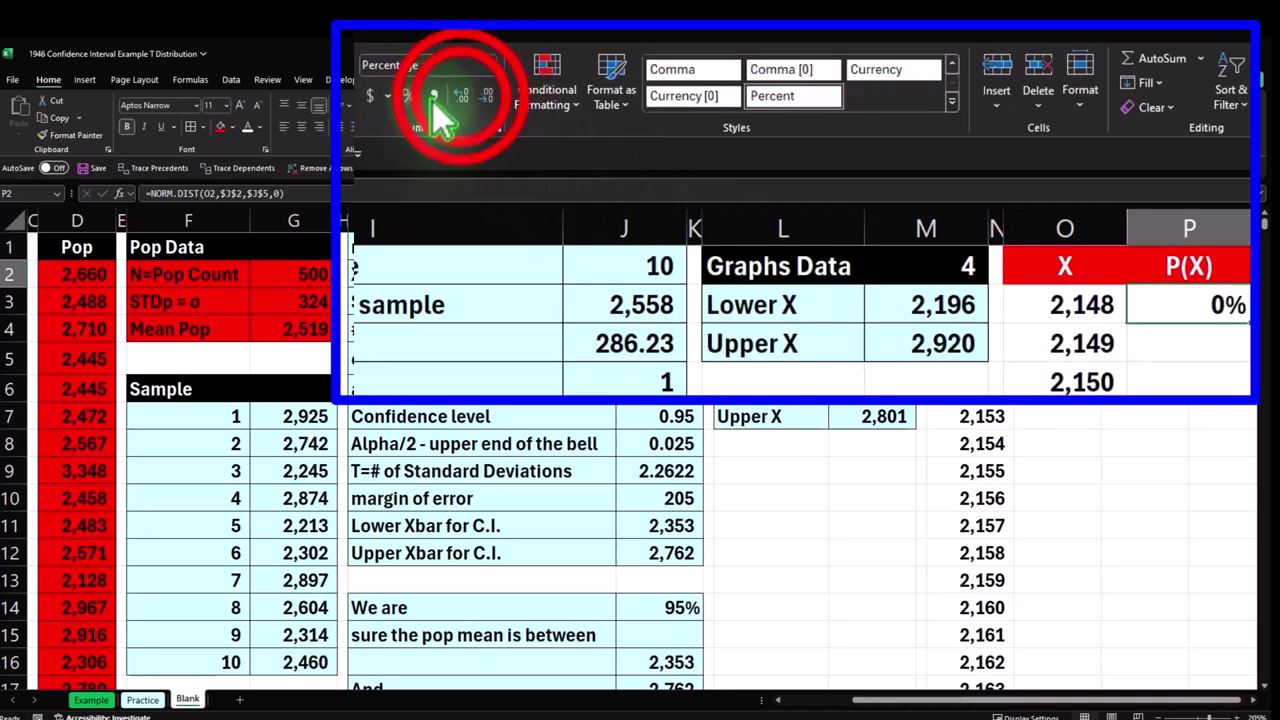
{"action": "left_click", "coordinate": [461, 95]}
{"action": "left_click", "coordinate": [461, 95]}
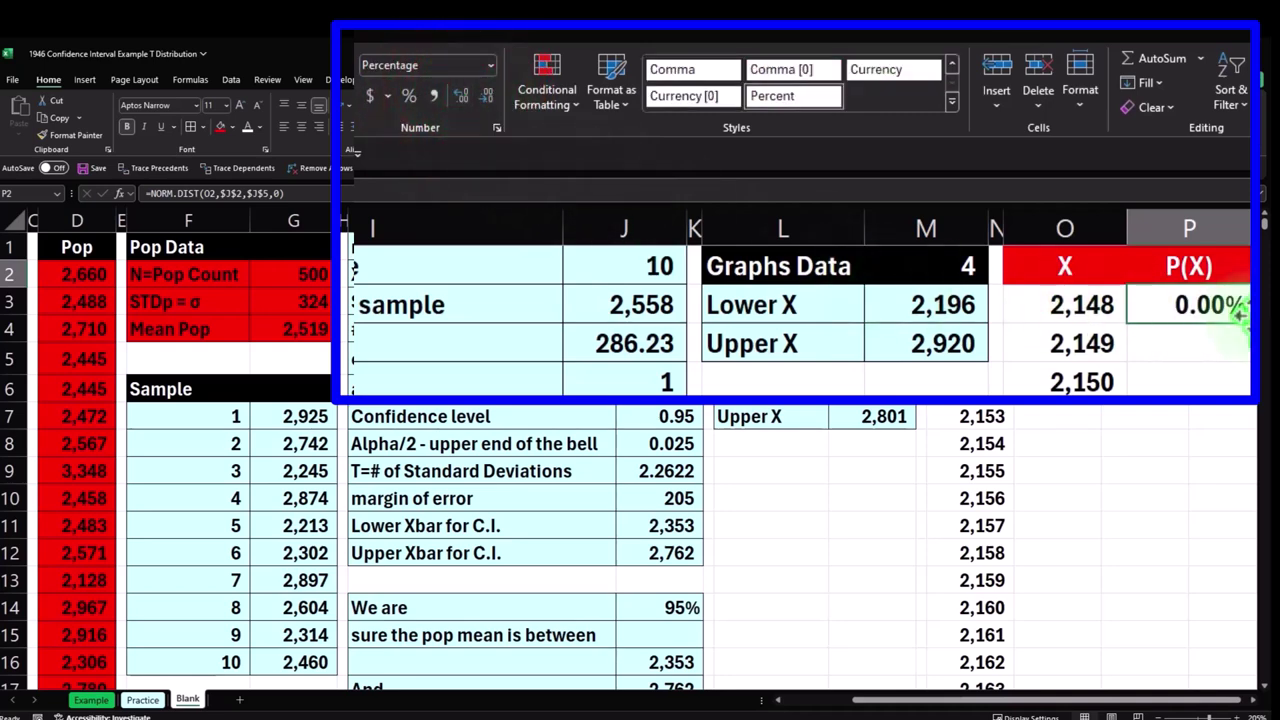
{"action": "double_click", "coordinate": [1101, 288]}
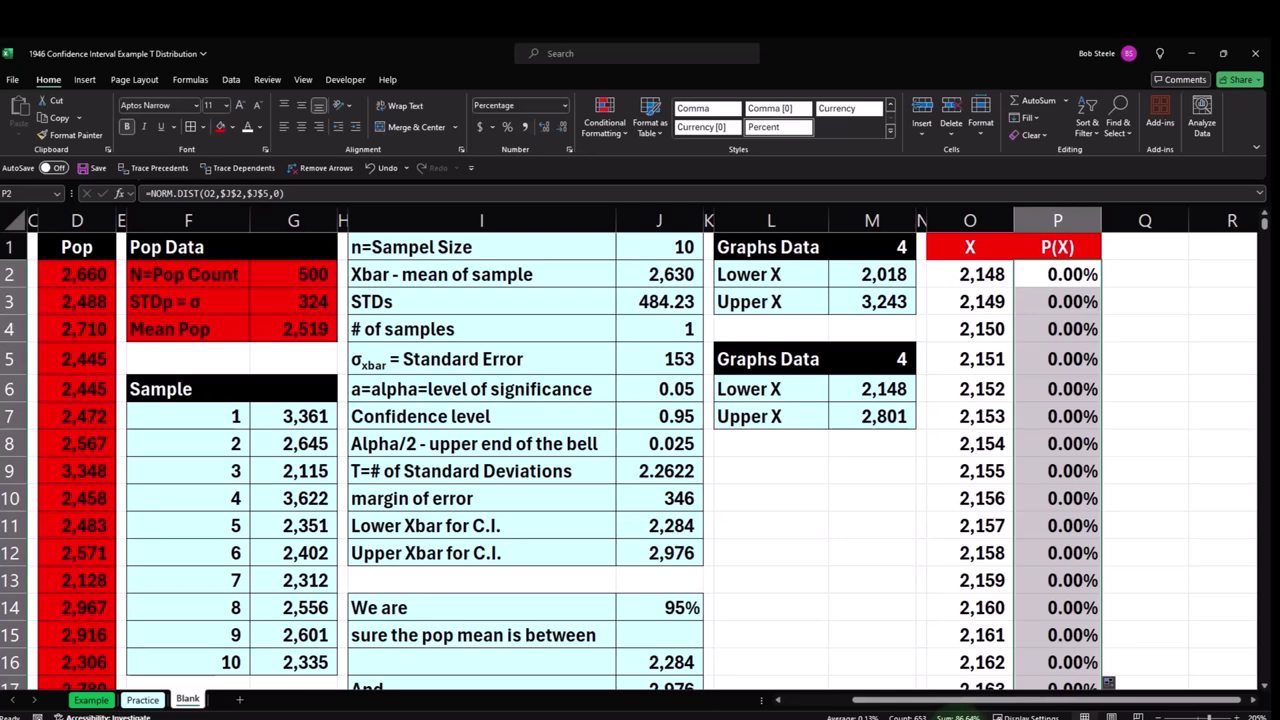
{"action": "left_click", "coordinate": [871, 591]}
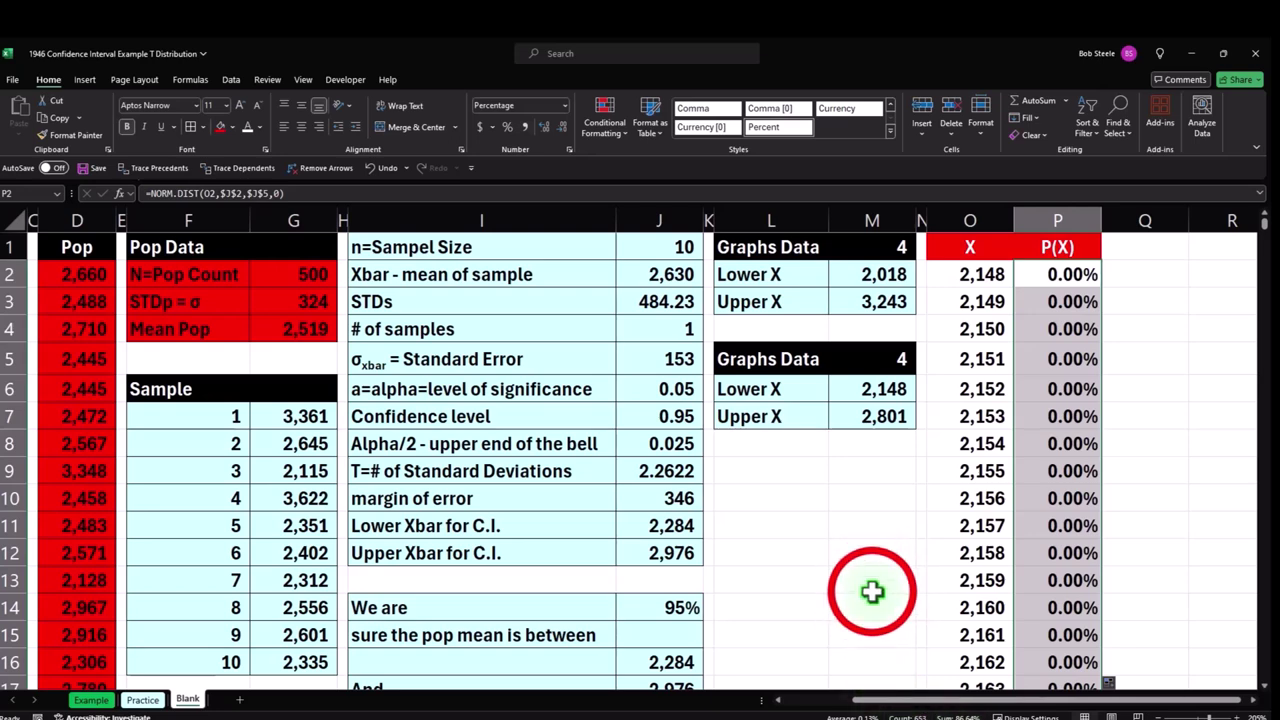
Inspect the formulas behind the sample mean in J2 and the T value in J9.
{"action": "left_click", "coordinate": [590, 100]}
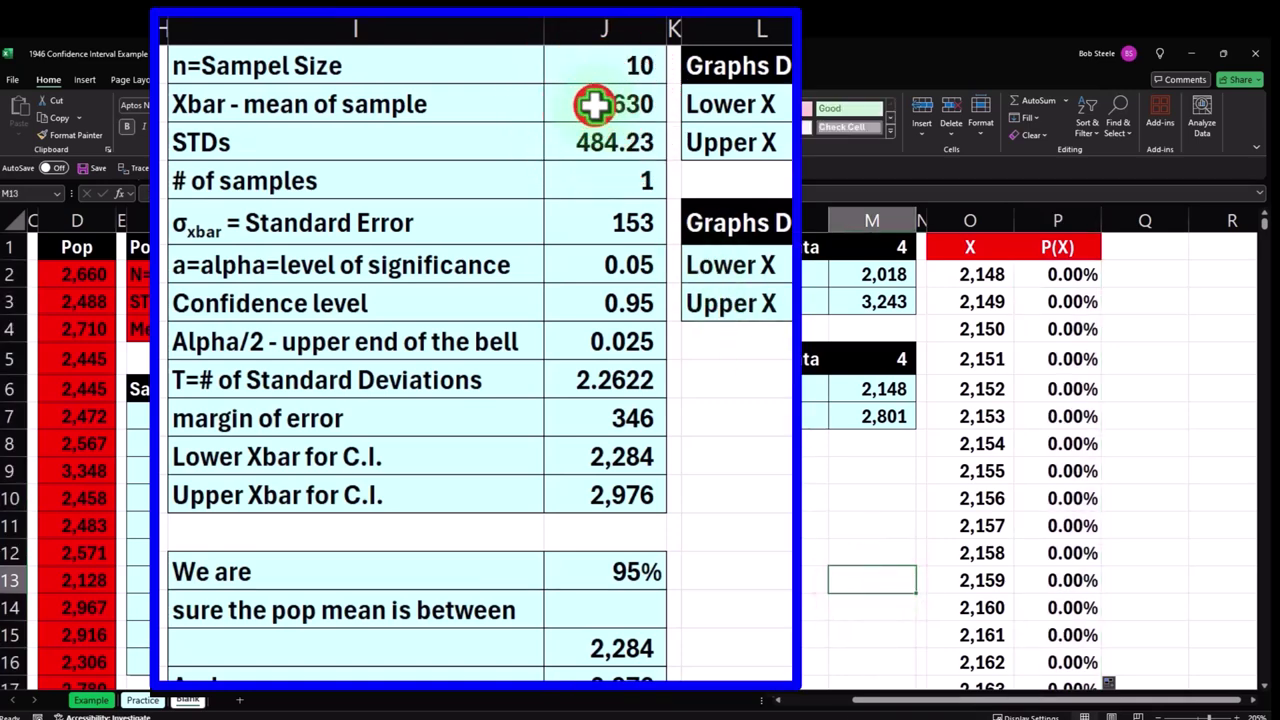
{"action": "double_click", "coordinate": [593, 104]}
{"action": "key", "text": "Return"}
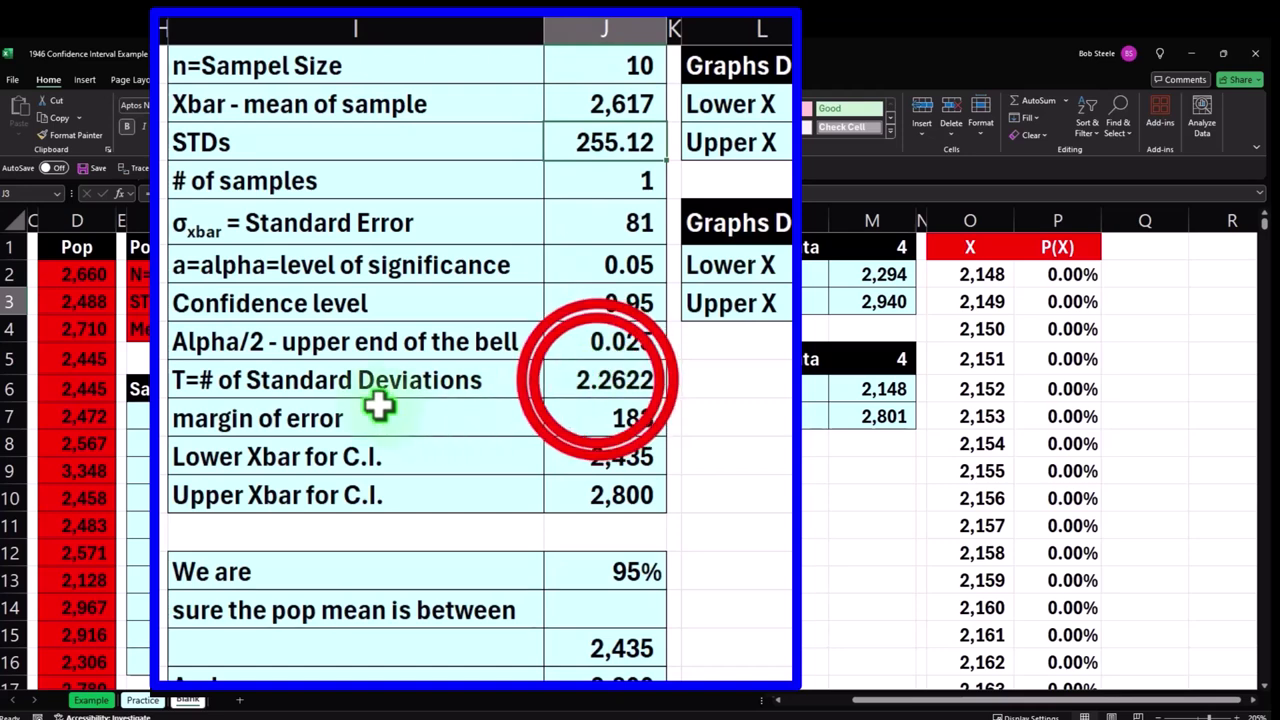
{"action": "double_click", "coordinate": [589, 380]}
{"action": "key", "text": "Return"}
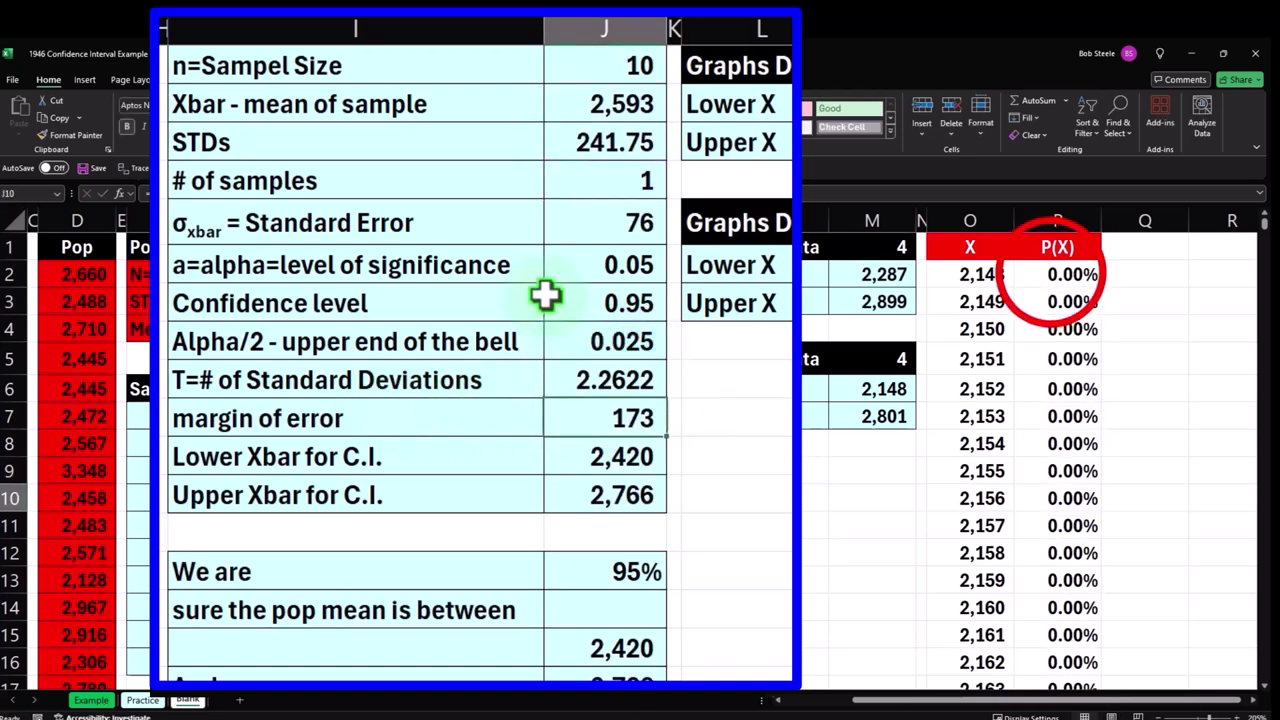
Check the sum of all the P(X) values in column P.
{"action": "left_click", "coordinate": [1050, 273]}
{"action": "key", "text": "ctrl+shift+Down"}
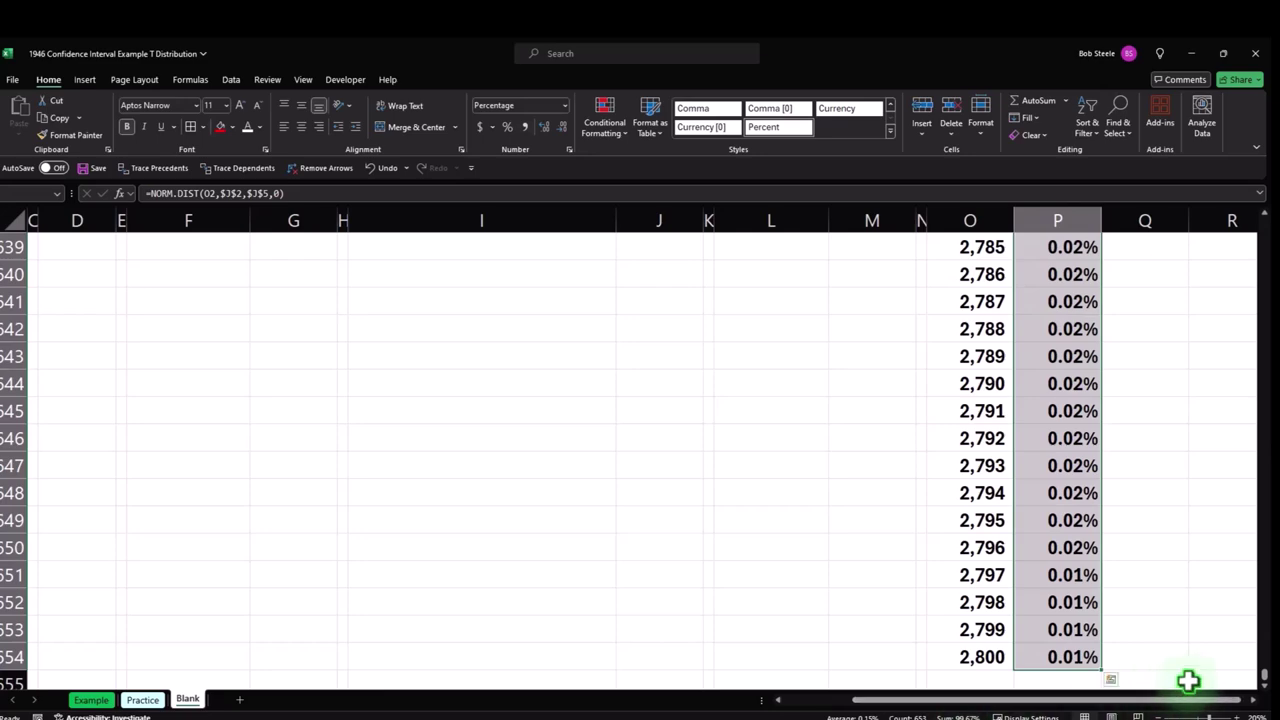
{"action": "left_click_drag", "start_coordinate": [1262, 672], "coordinate": [1080, 312]}
{"action": "left_click", "coordinate": [1066, 322]}
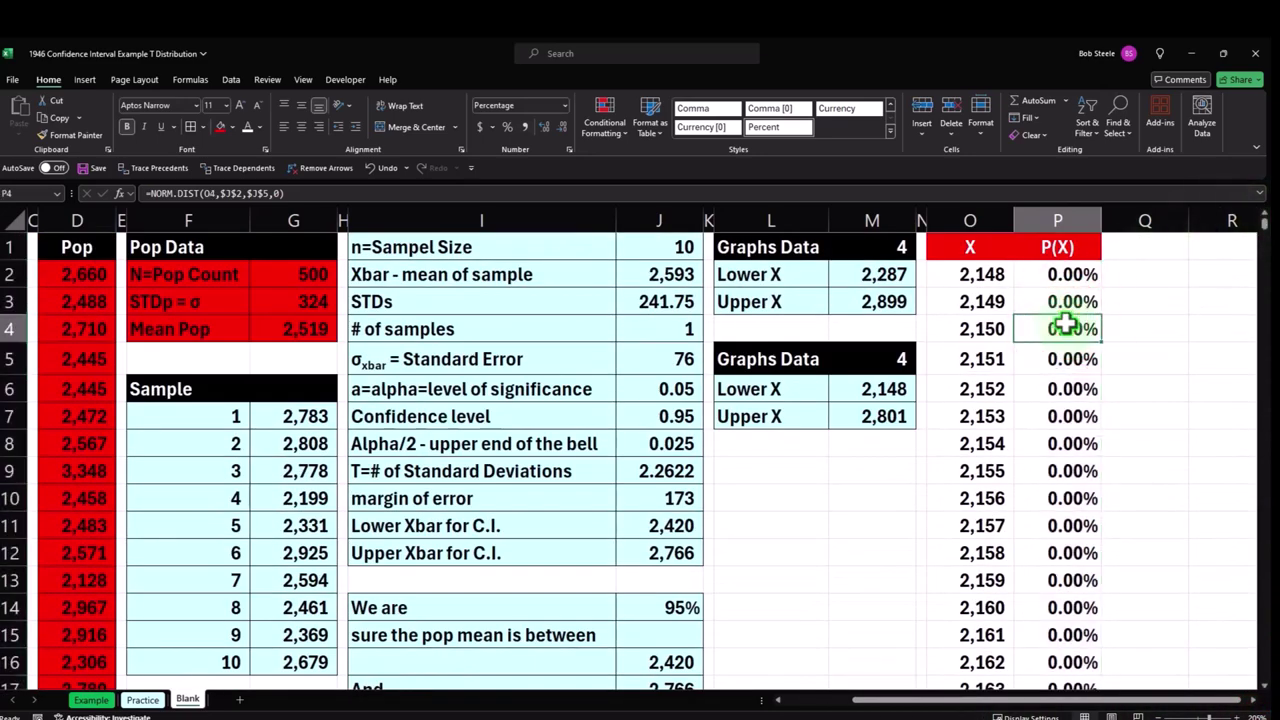
Select all the P(X) values from P2 down to the end of the list for charting.
{"action": "key", "text": "Right"}
{"action": "key", "text": "Right"}
{"action": "key", "text": "Right"}
{"action": "key", "text": "Right"}
{"action": "key", "text": "Right"}
{"action": "key", "text": "Right"}
{"action": "key", "text": "Right"}
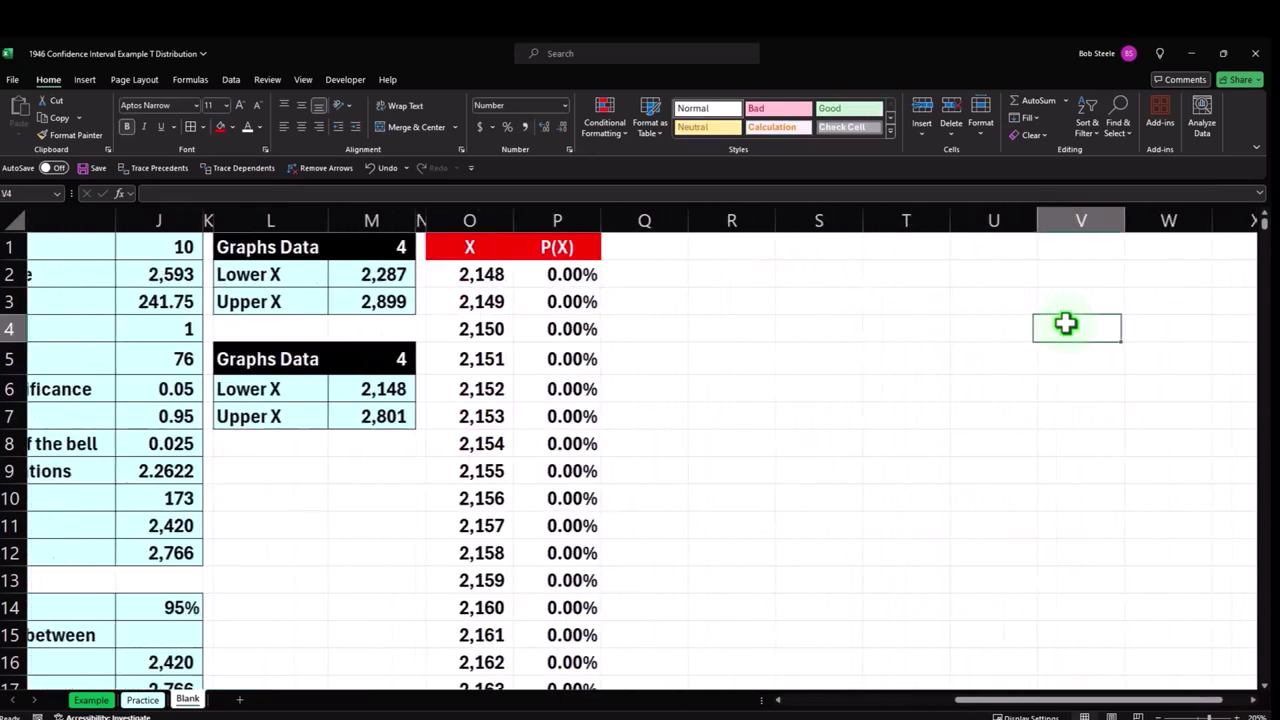
{"action": "left_click", "coordinate": [490, 275]}
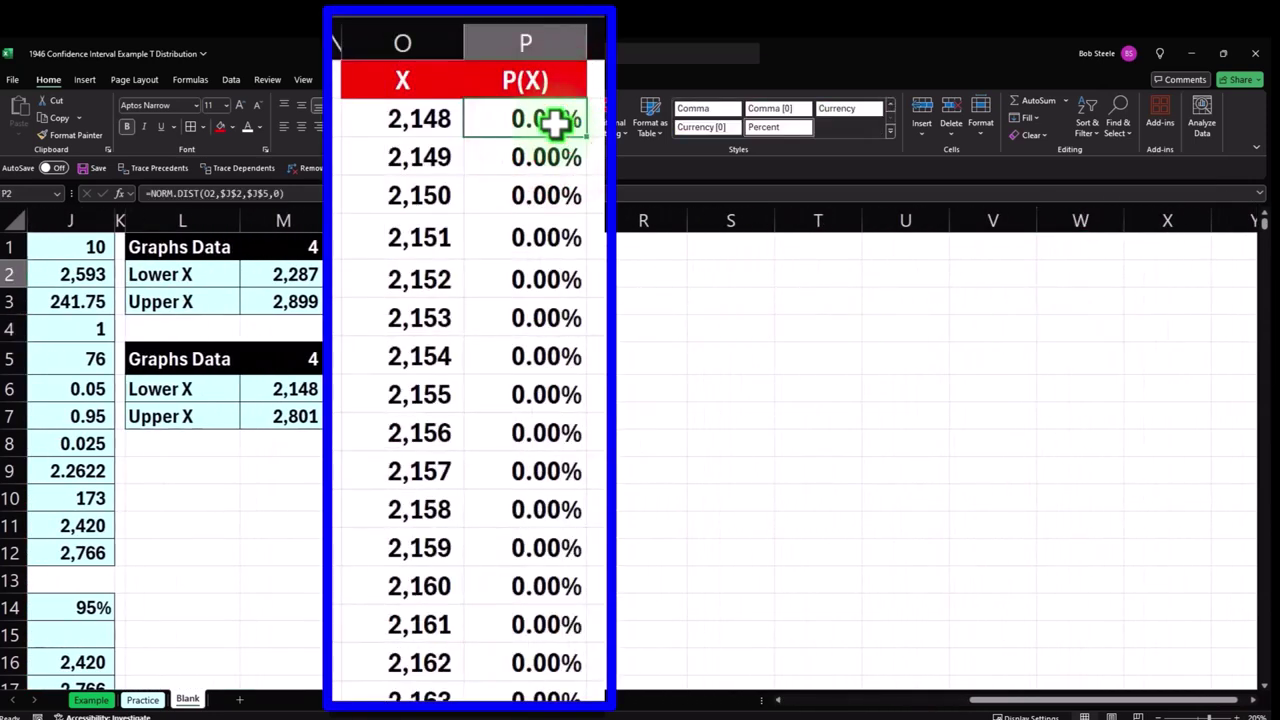
{"action": "key", "text": "ctrl+shift+Down"}
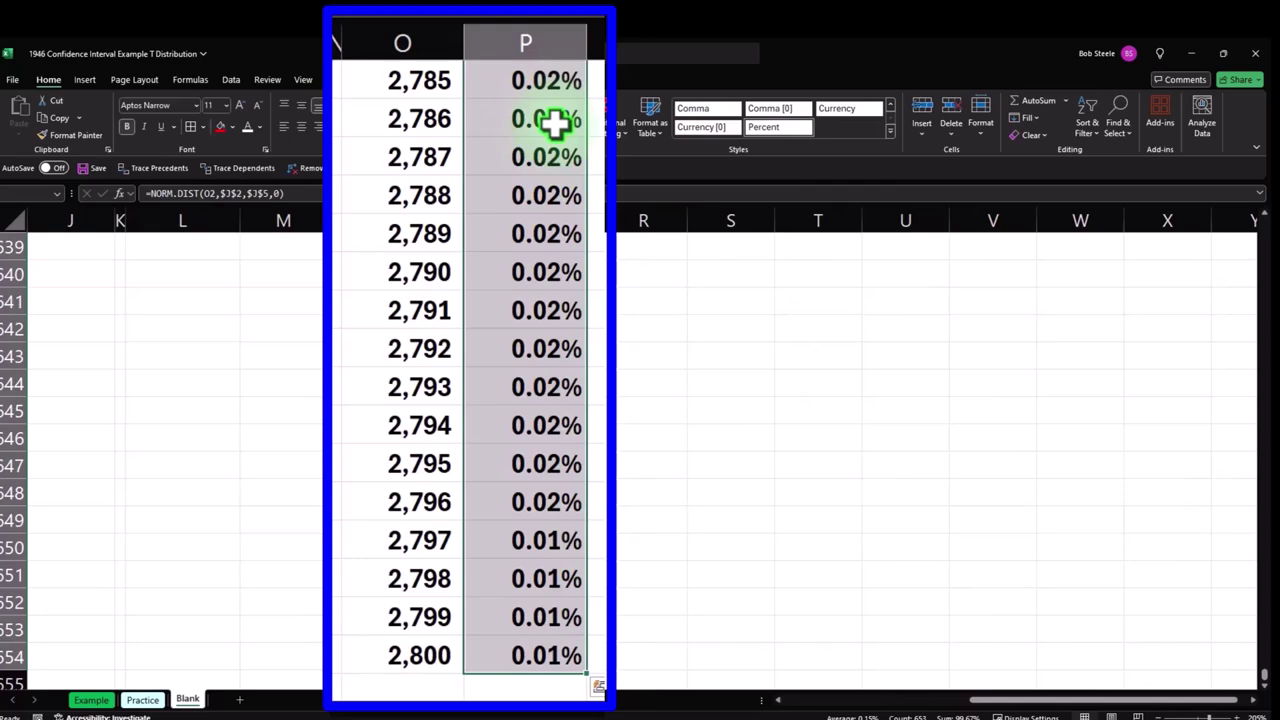
{"action": "key", "text": "ctrl+BackSpace"}
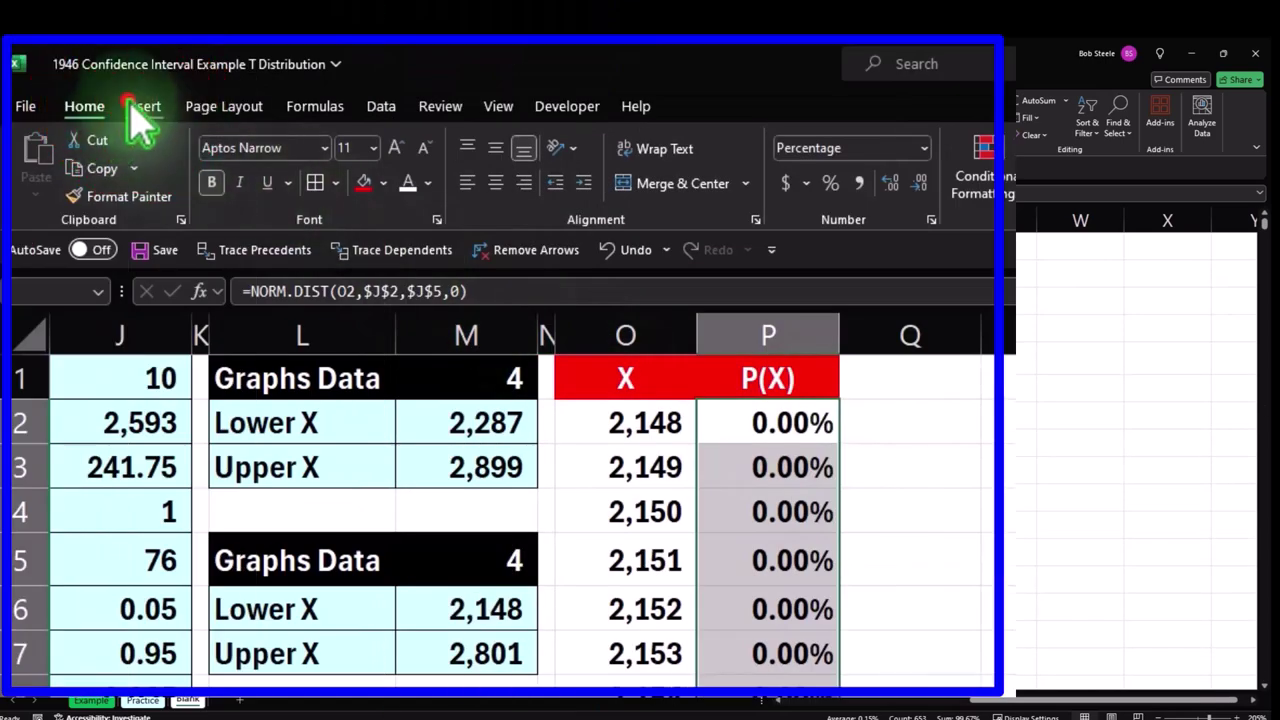
{"action": "left_click", "coordinate": [84, 79]}
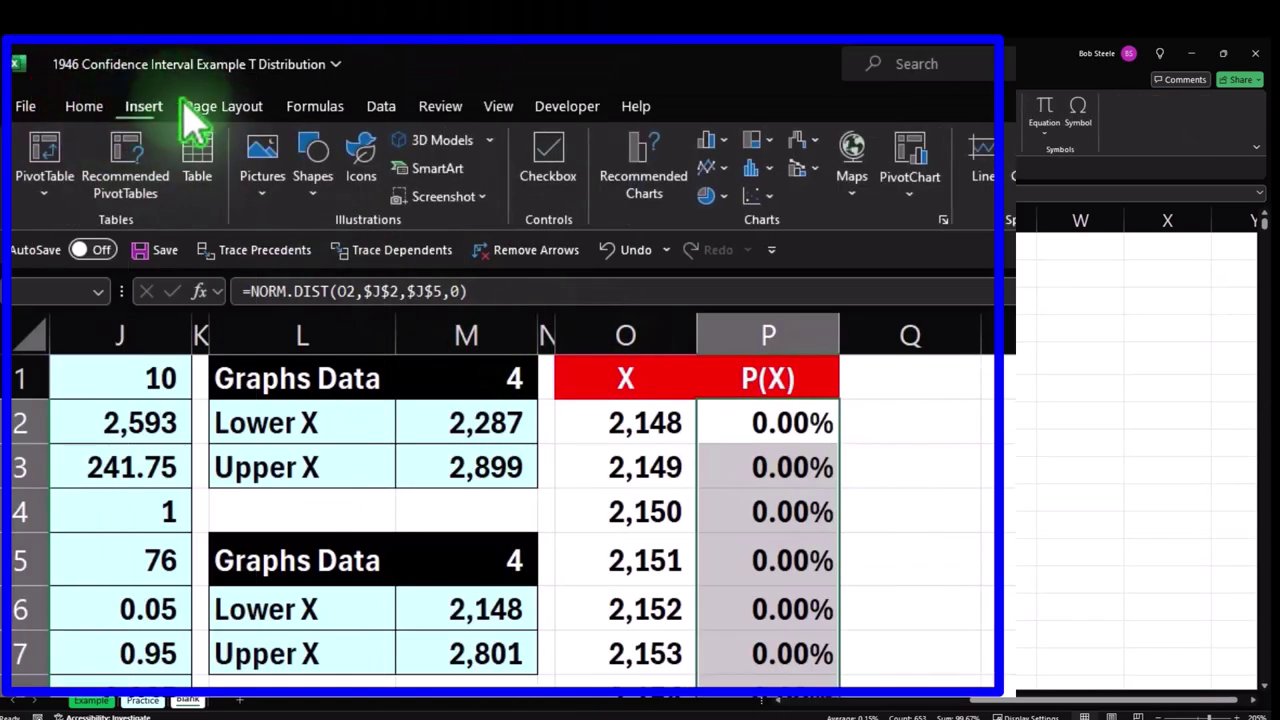
{"action": "left_click", "coordinate": [708, 140]}
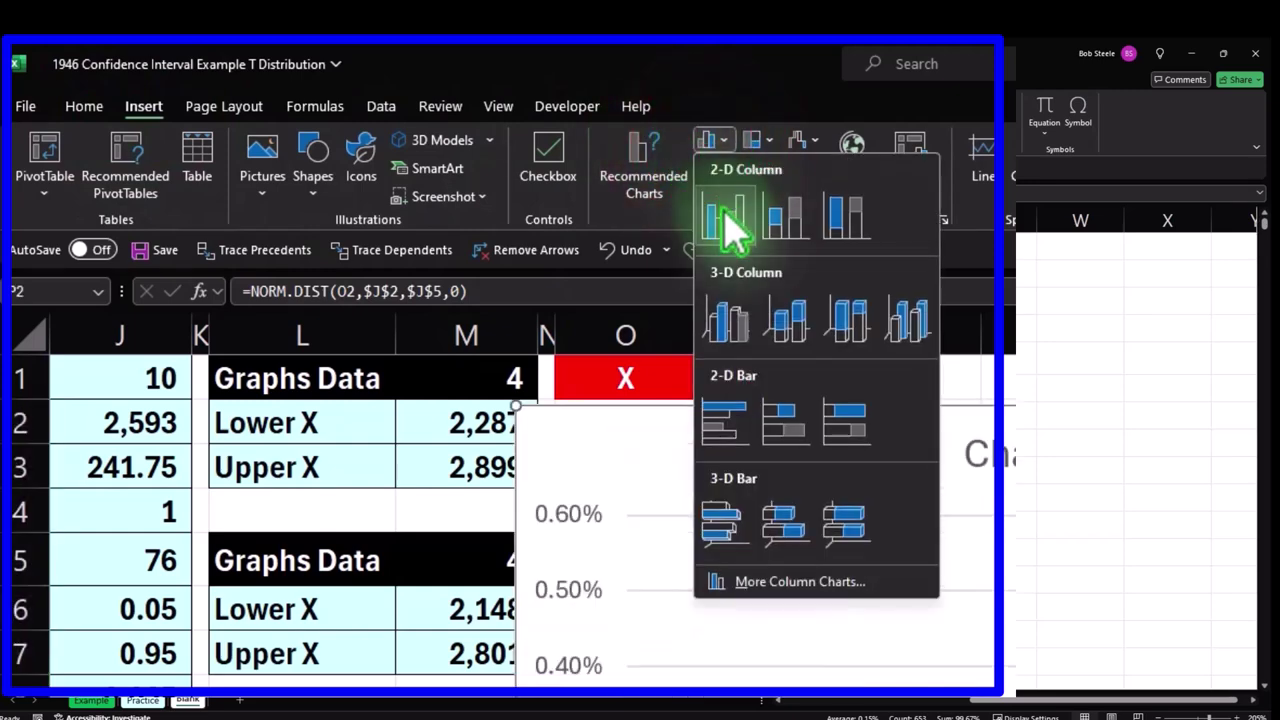
{"action": "left_click", "coordinate": [712, 145]}
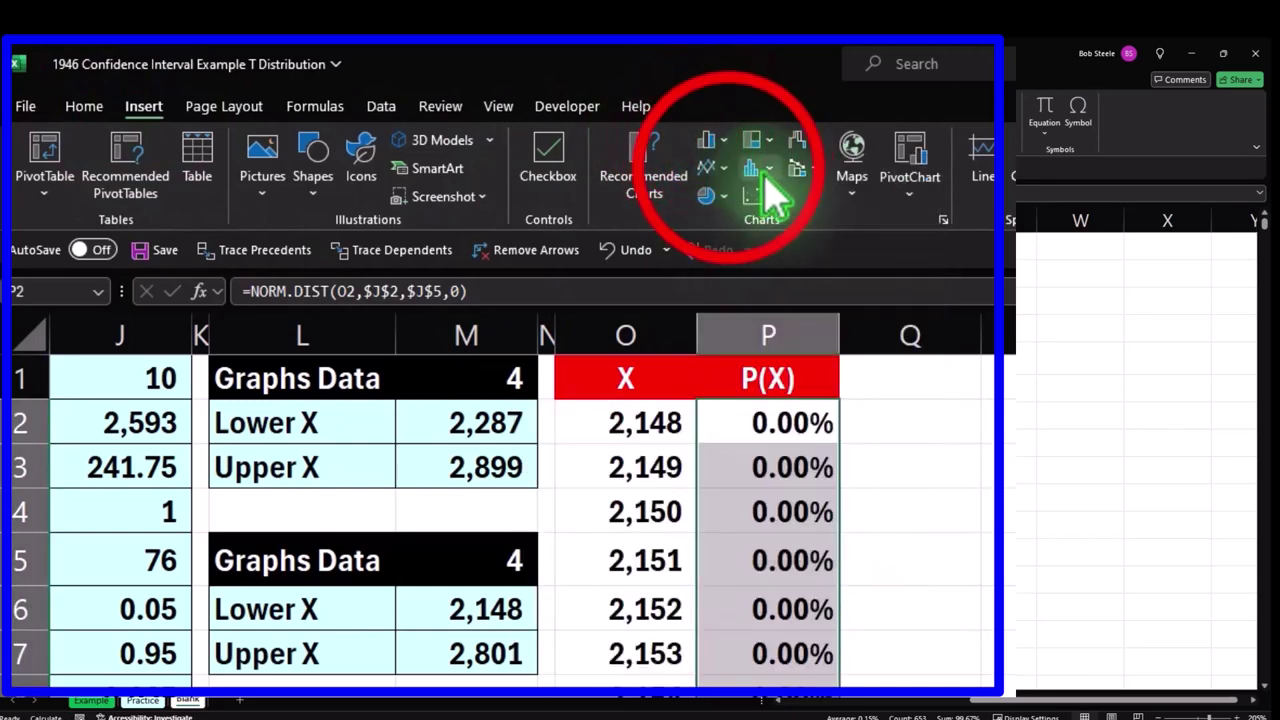
{"action": "left_click", "coordinate": [716, 167]}
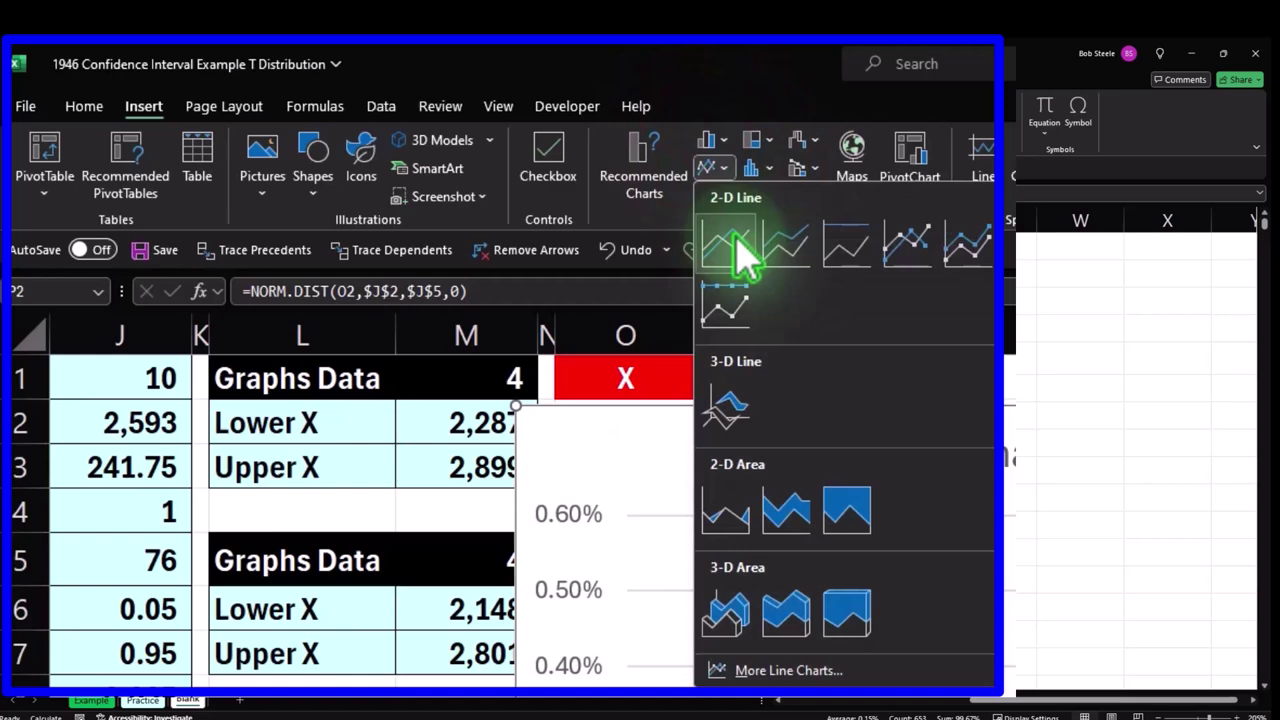
{"action": "left_click", "coordinate": [690, 68]}
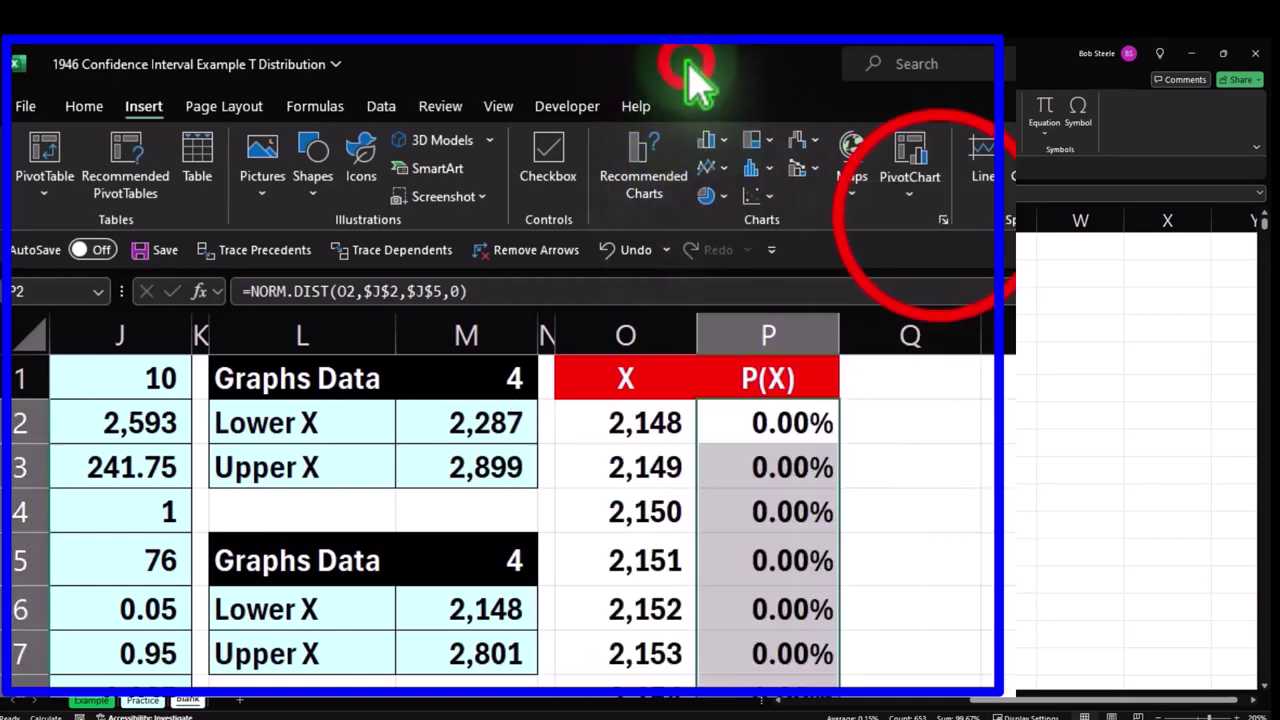
Insert an Area chart of the selected P(X) values and move it clear of the X and P(X) columns.
{"action": "left_click", "coordinate": [943, 219]}
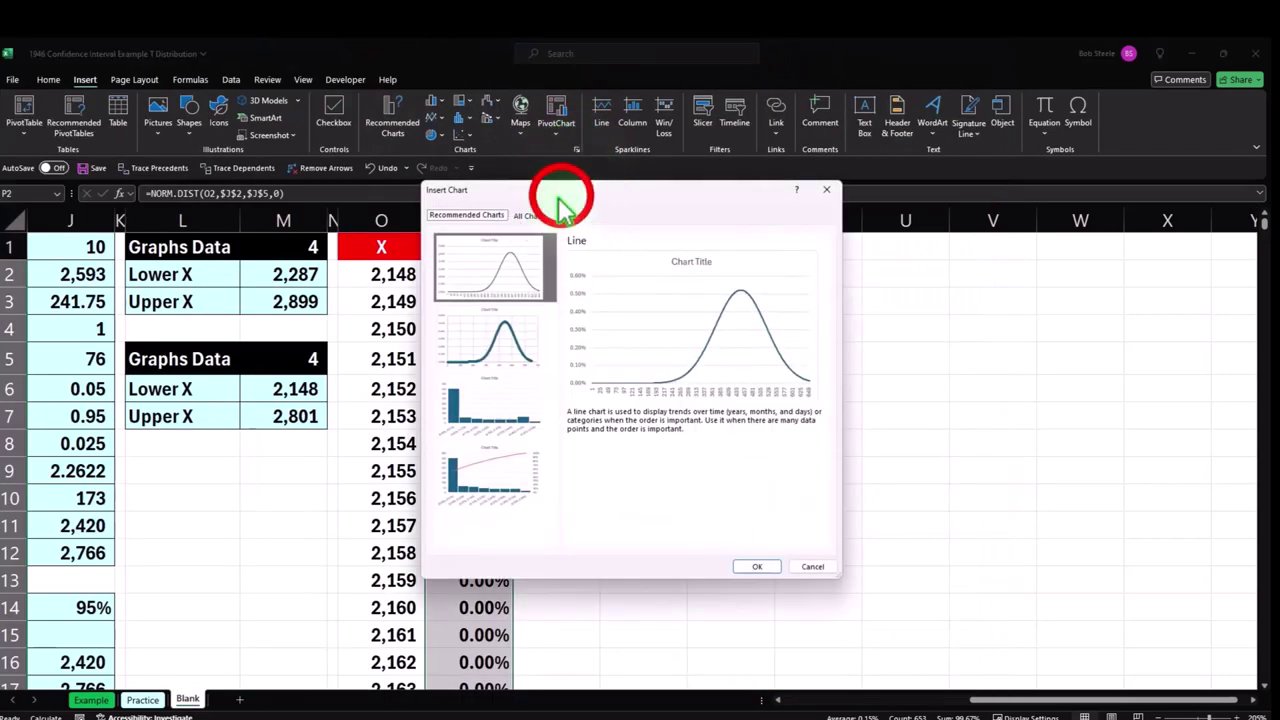
{"action": "left_click_drag", "start_coordinate": [561, 196], "coordinate": [731, 189]}
{"action": "left_click", "coordinate": [697, 194]}
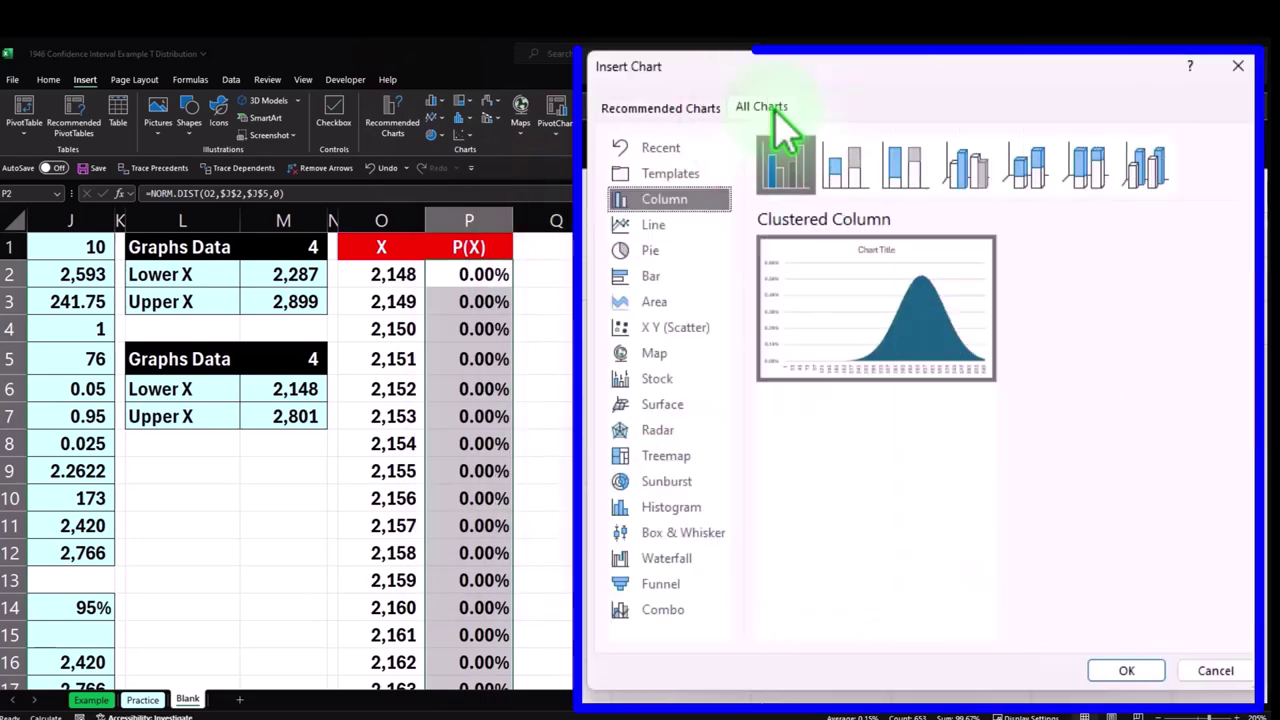
{"action": "left_click", "coordinate": [686, 304]}
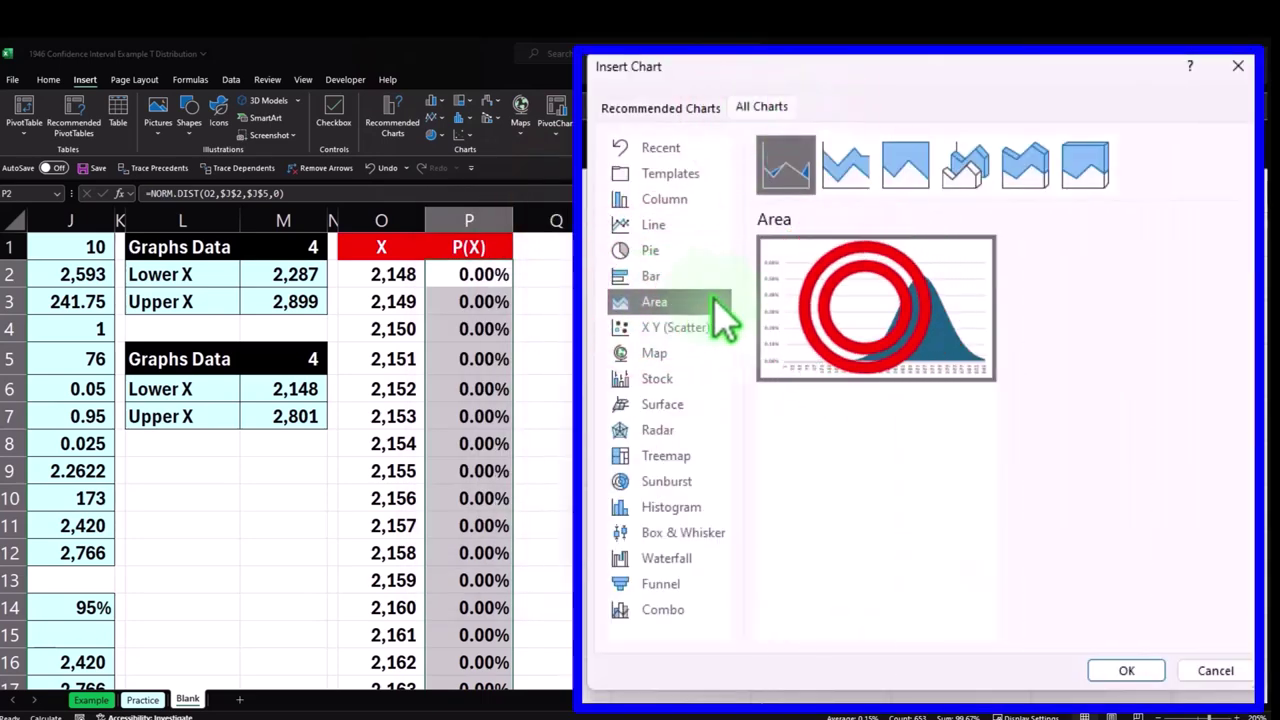
{"action": "double_click", "coordinate": [870, 320]}
{"action": "left_click_drag", "start_coordinate": [673, 281], "coordinate": [858, 290]}
{"action": "left_click", "coordinate": [1252, 702]}
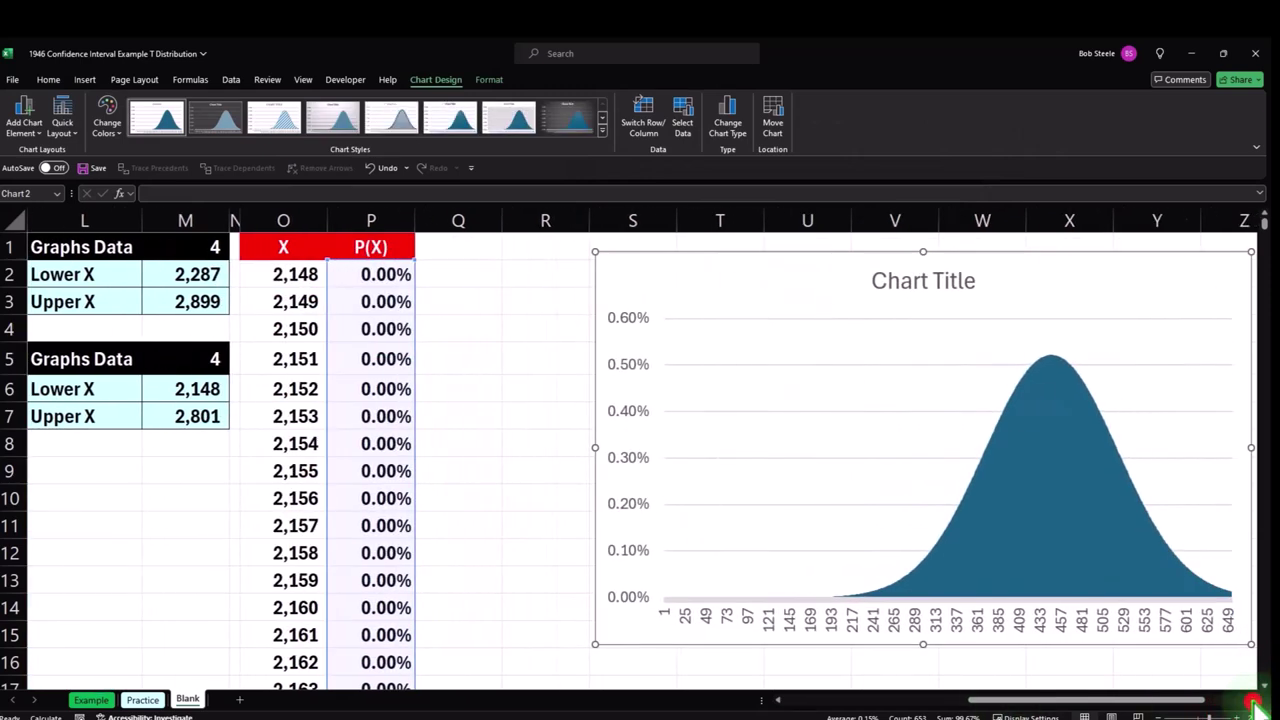
{"action": "left_click", "coordinate": [1252, 702]}
Fit the widths of columns O and P to their contents and delete the chart's title.
{"action": "left_click_drag", "start_coordinate": [166, 214], "coordinate": [229, 214]}
{"action": "double_click", "coordinate": [208, 220]}
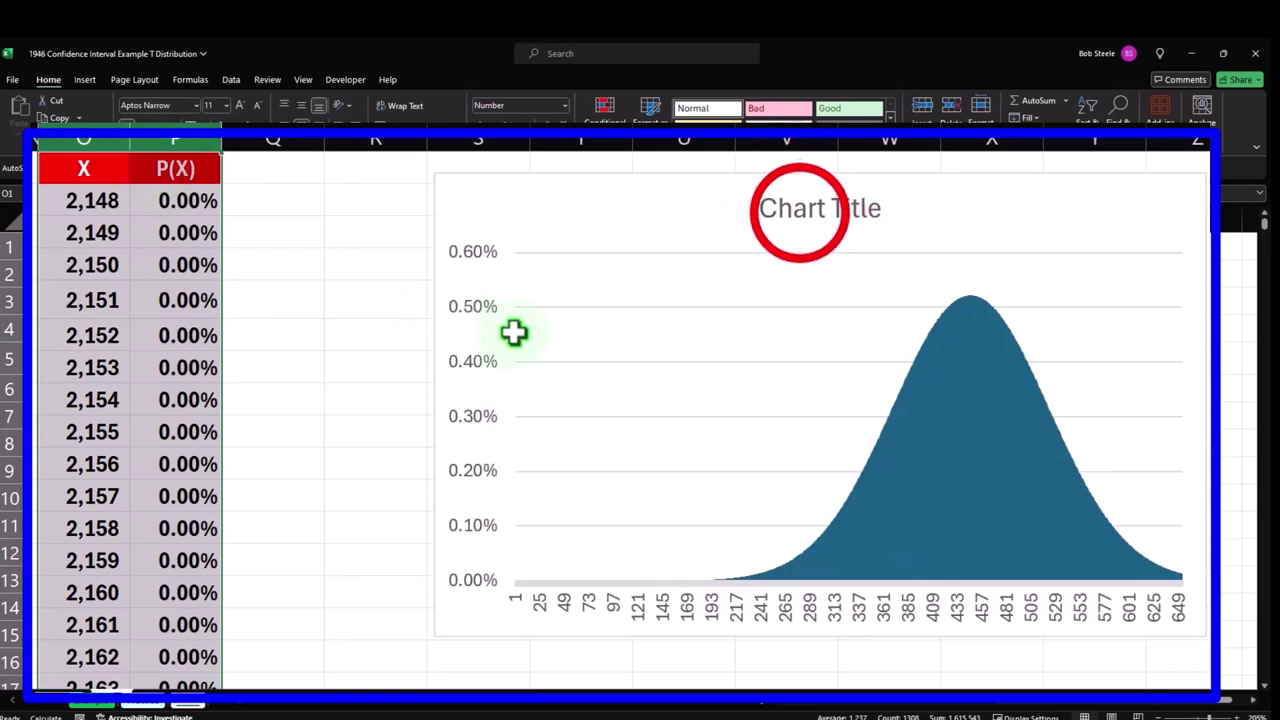
{"action": "left_click", "coordinate": [800, 212]}
{"action": "key", "text": "Delete"}
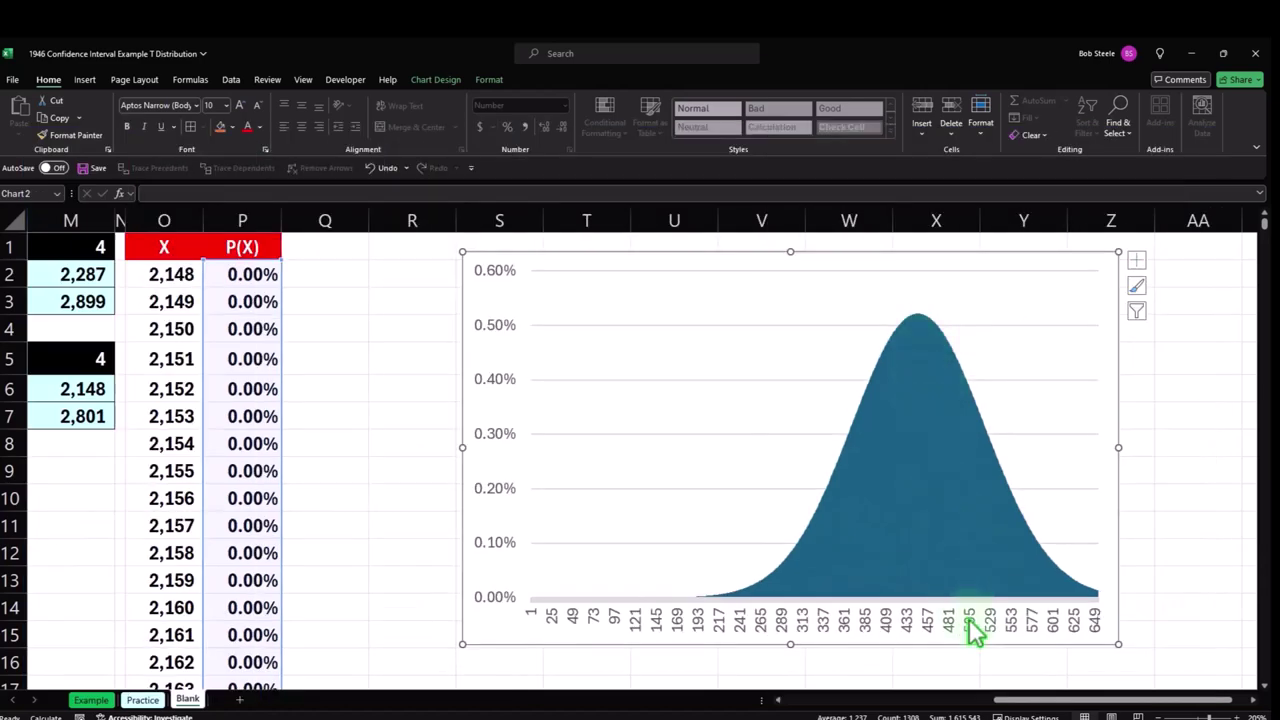
Set the chart's horizontal axis labels to the X values in range O2:O654.
{"action": "left_click_drag", "start_coordinate": [1023, 700], "coordinate": [905, 700]}
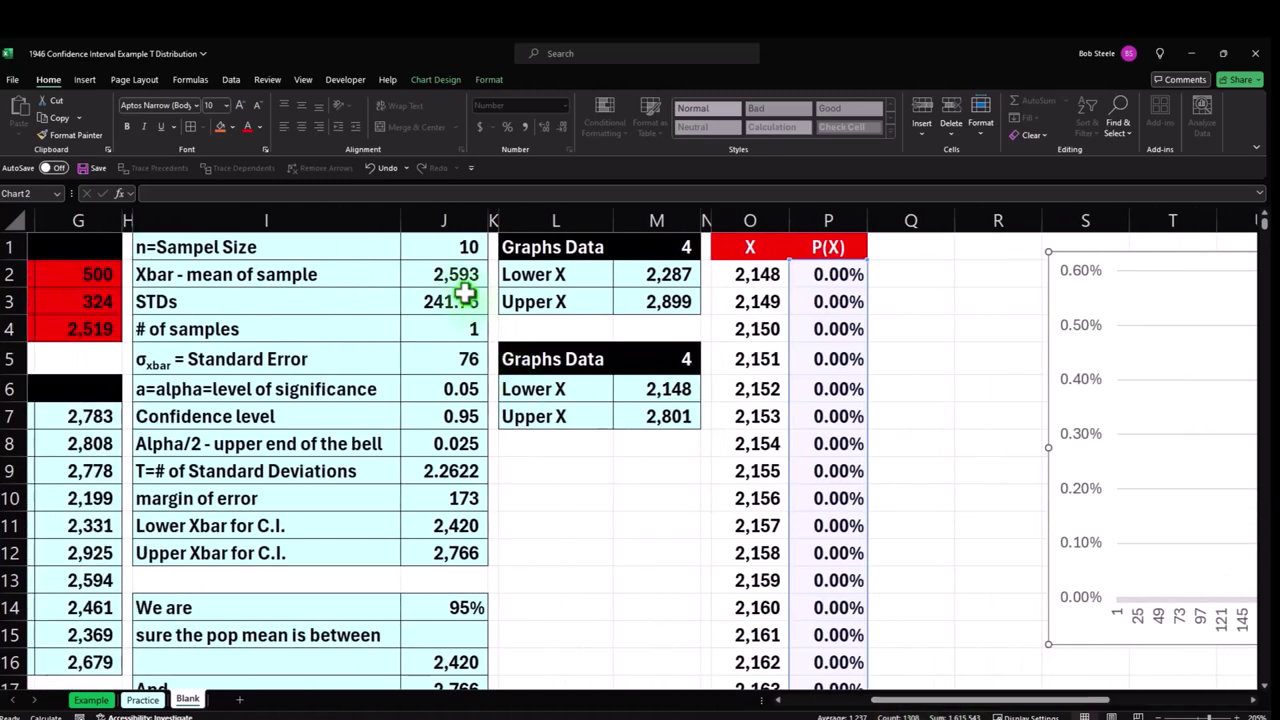
{"action": "left_click_drag", "start_coordinate": [930, 702], "coordinate": [1057, 704]}
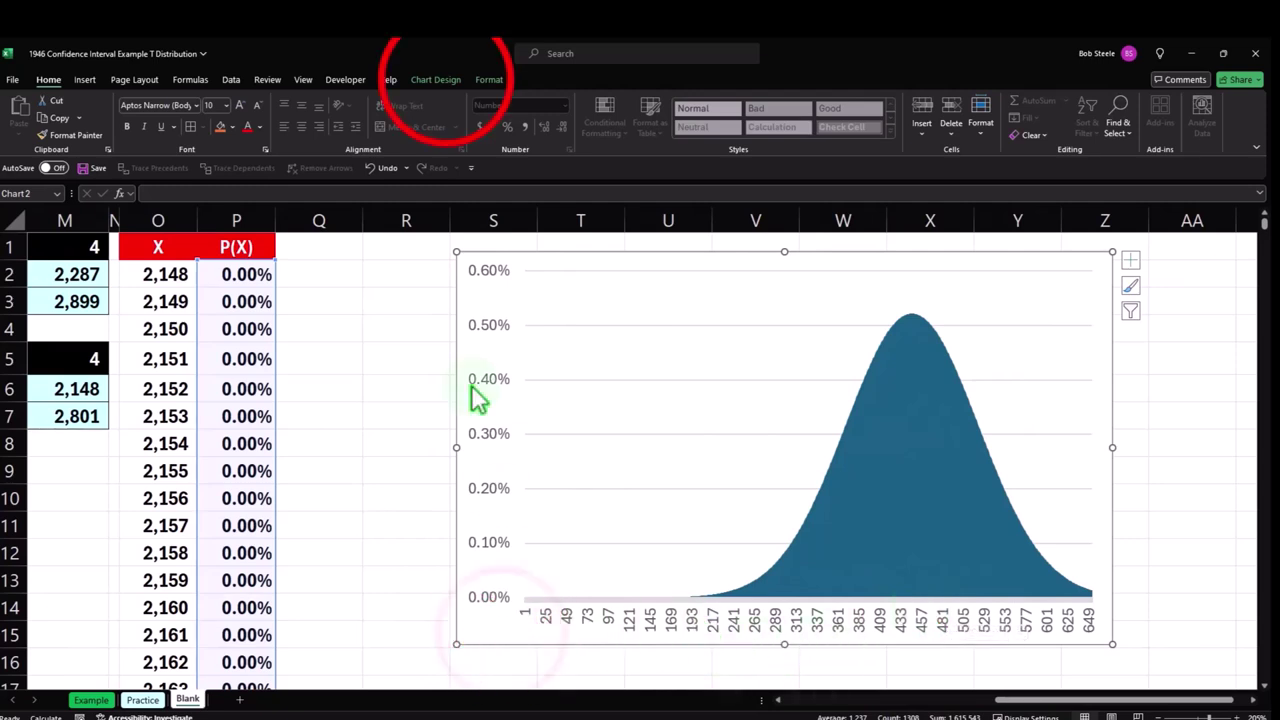
{"action": "left_click", "coordinate": [435, 79]}
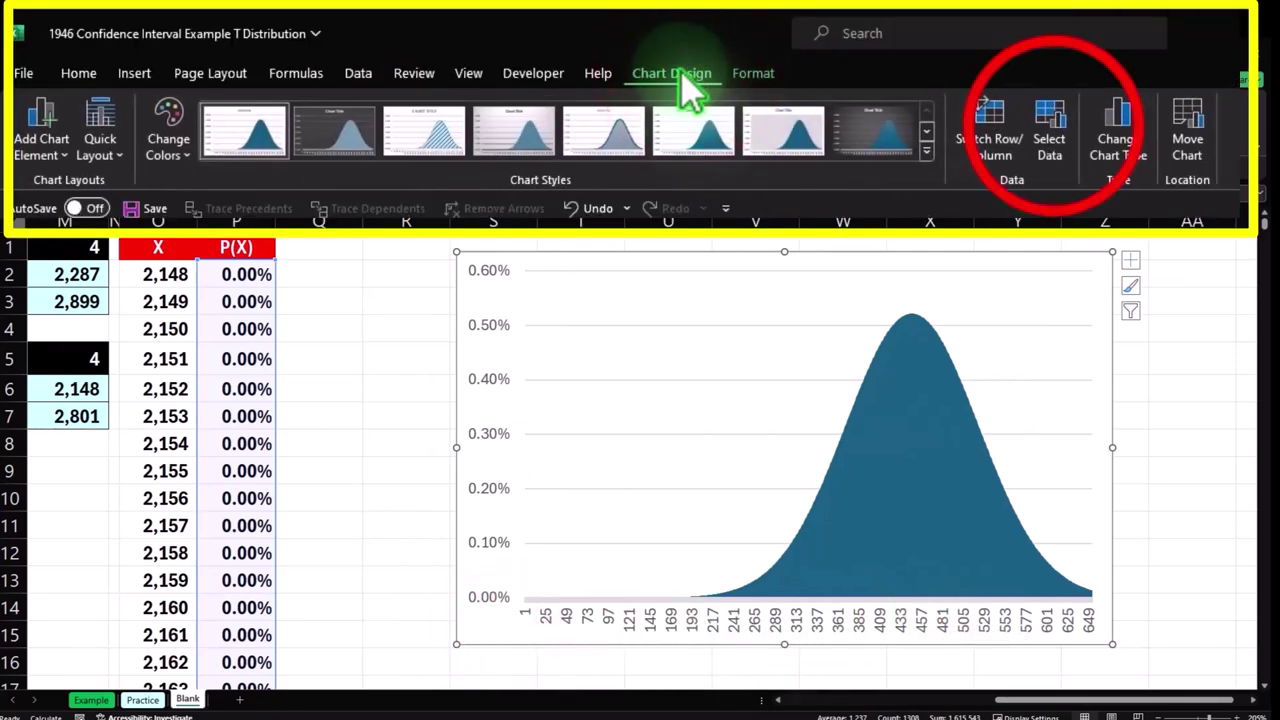
{"action": "left_click", "coordinate": [1040, 140]}
{"action": "left_click", "coordinate": [741, 280]}
{"action": "left_click", "coordinate": [199, 280]}
{"action": "scroll", "coordinate": [193, 283], "scroll_direction": "up", "scroll_amount": 1}
{"action": "left_click", "coordinate": [165, 275]}
{"action": "key", "text": "ctrl+shift+Down"}
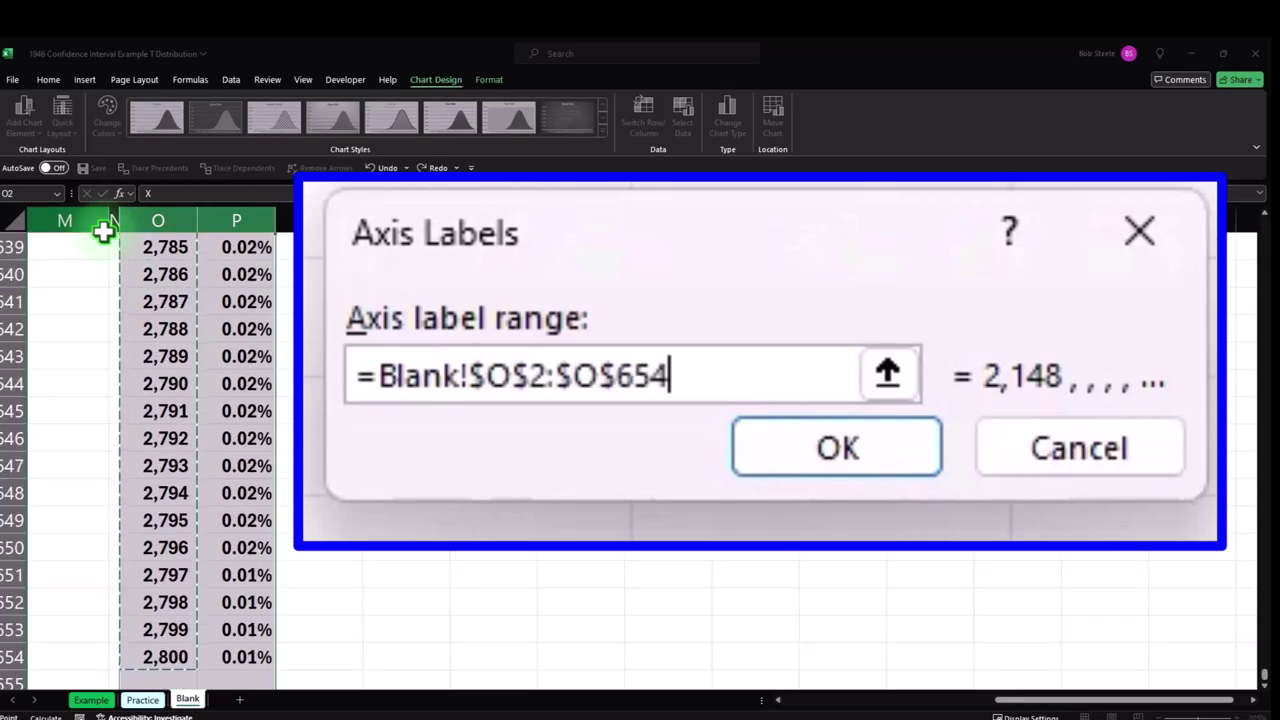
{"action": "key", "text": "ctrl+BackSpace"}
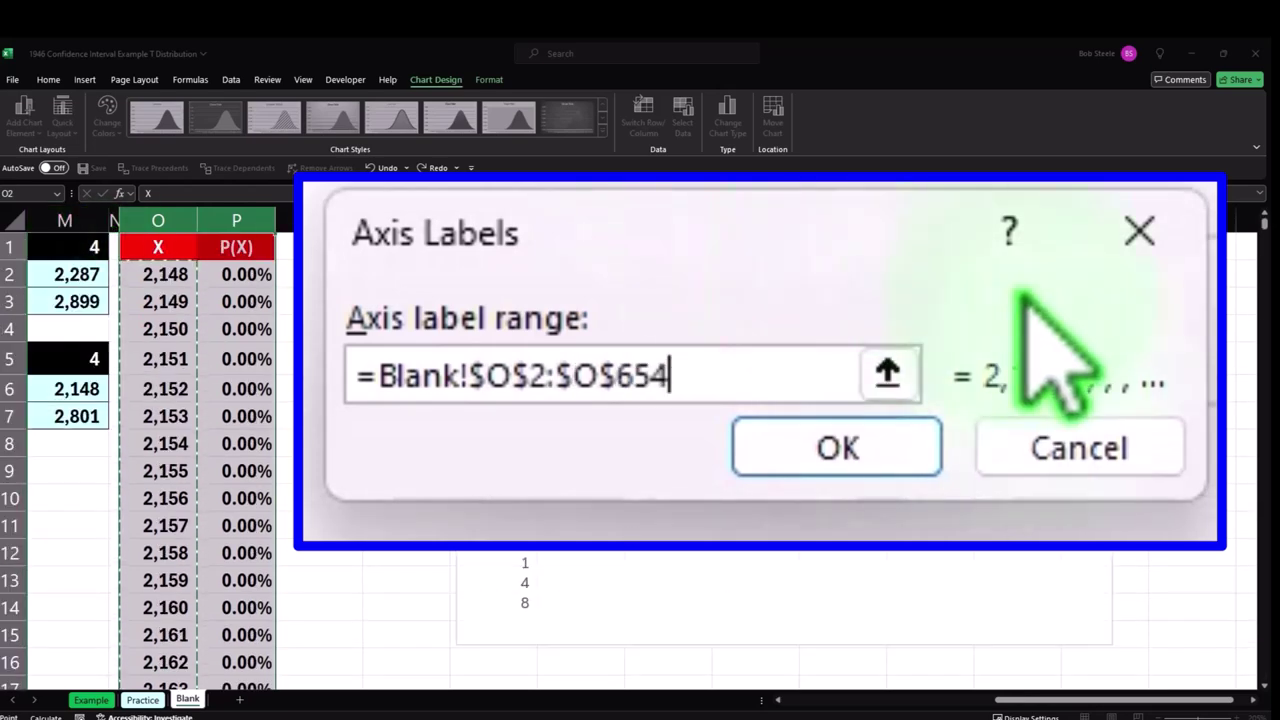
{"action": "left_click", "coordinate": [899, 372]}
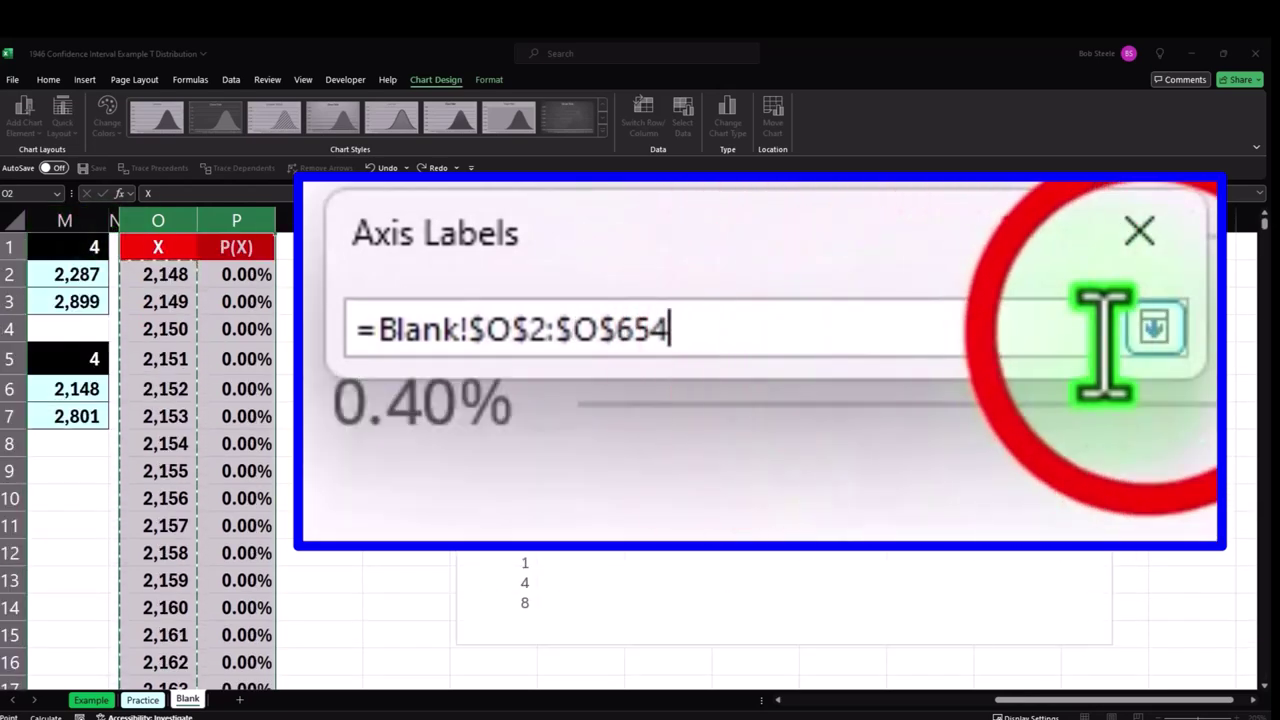
{"action": "left_click", "coordinate": [1152, 323]}
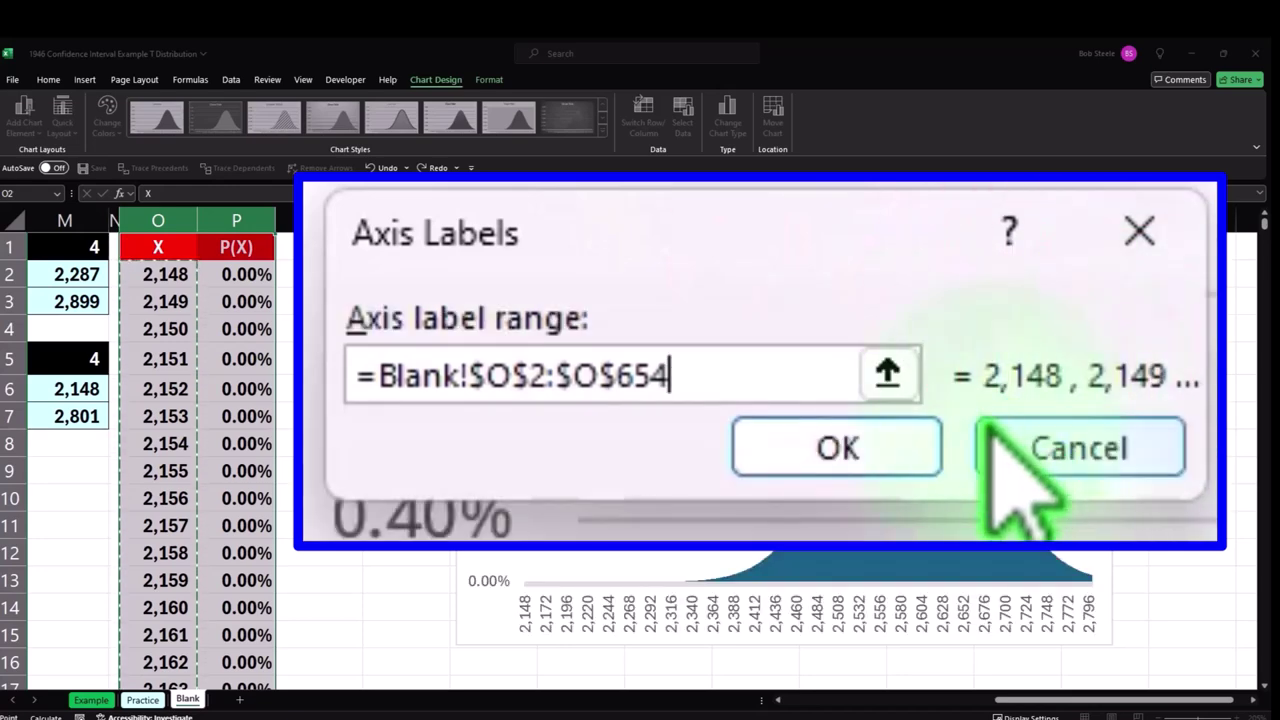
{"action": "left_click", "coordinate": [585, 358]}
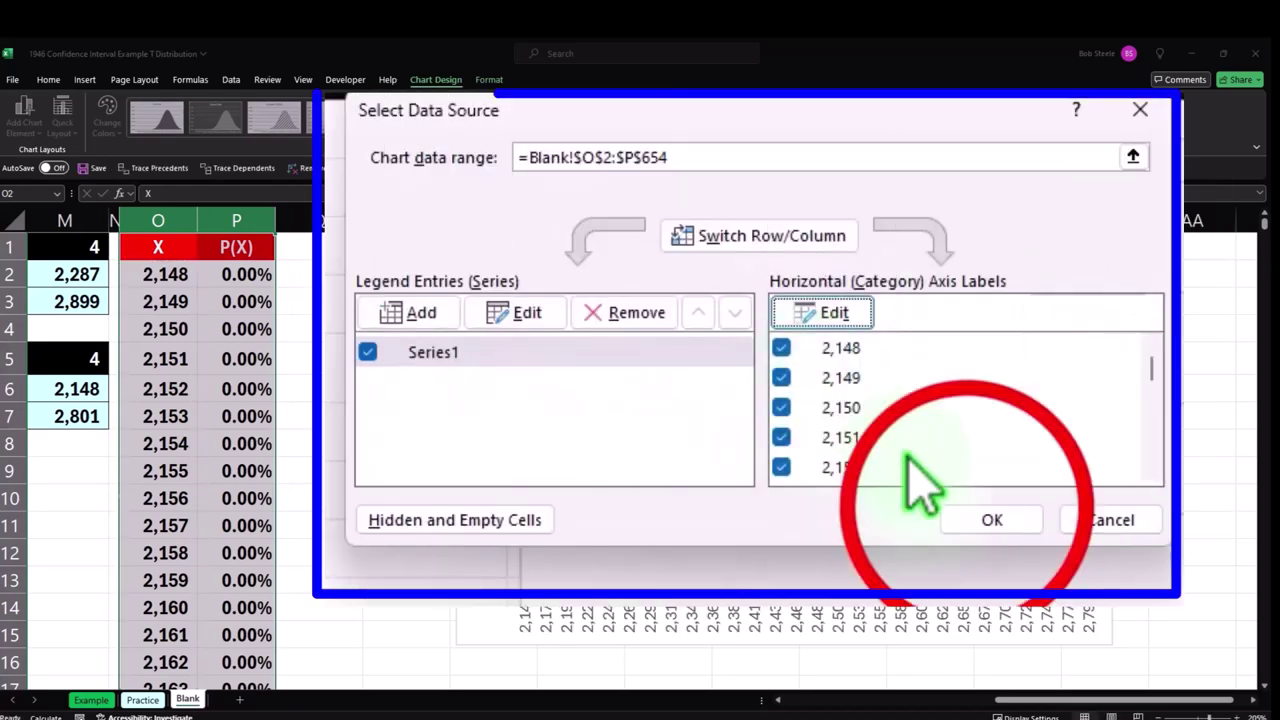
{"action": "left_click", "coordinate": [685, 437]}
{"action": "left_click", "coordinate": [990, 518]}
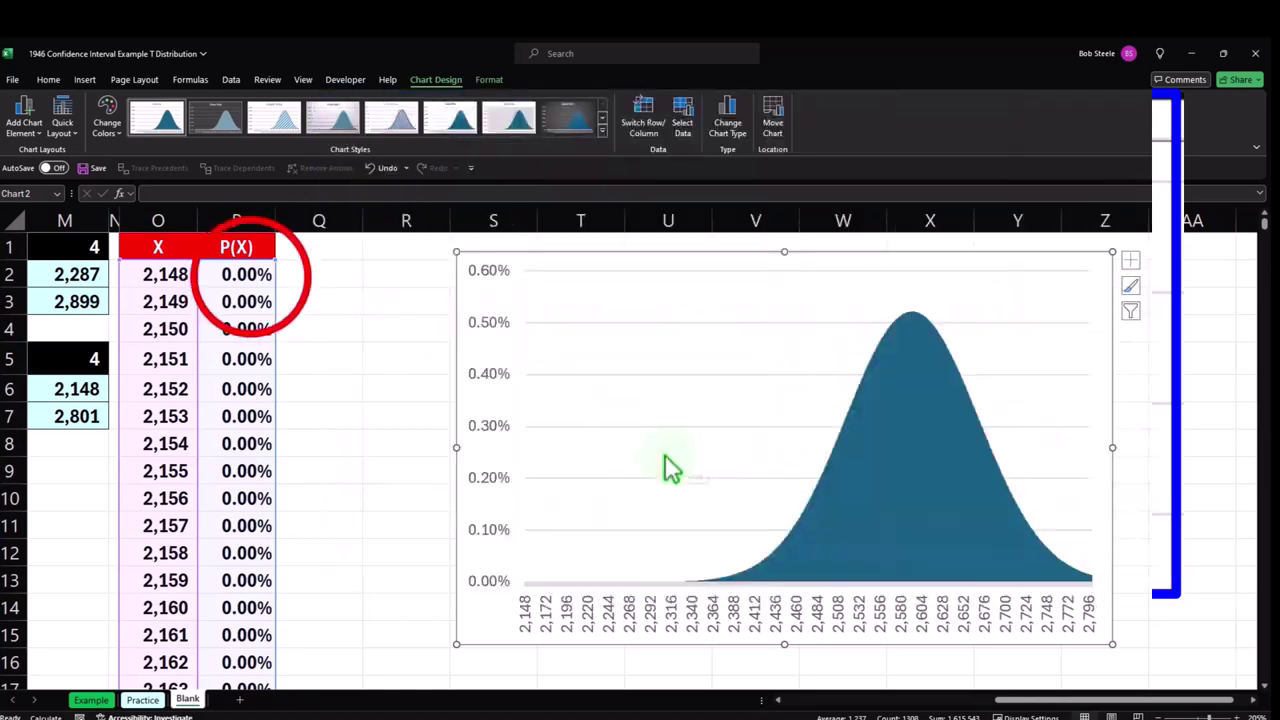
Recalculate the random sample by re-entering P2's formula unchanged, and examine the sample statistics against the bell curve.
{"action": "left_click", "coordinate": [236, 275]}
{"action": "double_click", "coordinate": [229, 277]}
{"action": "key", "text": "Return"}
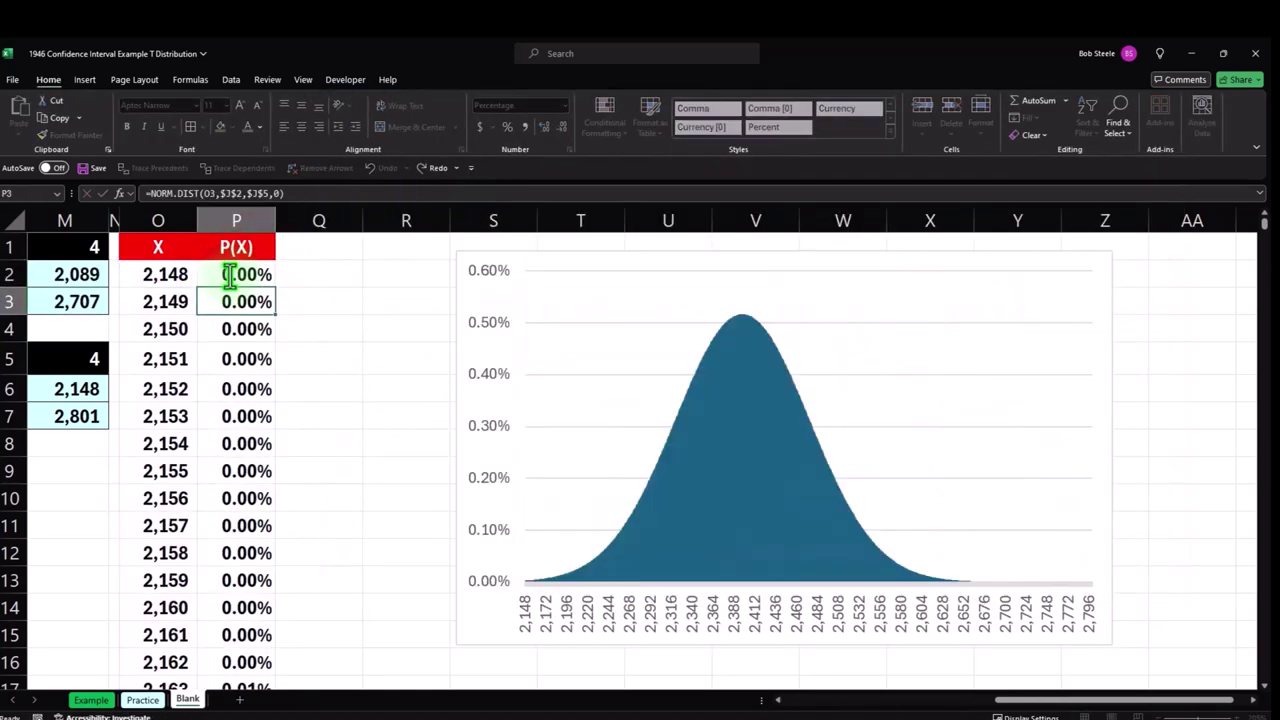
{"action": "left_click_drag", "start_coordinate": [1020, 700], "coordinate": [925, 710]}
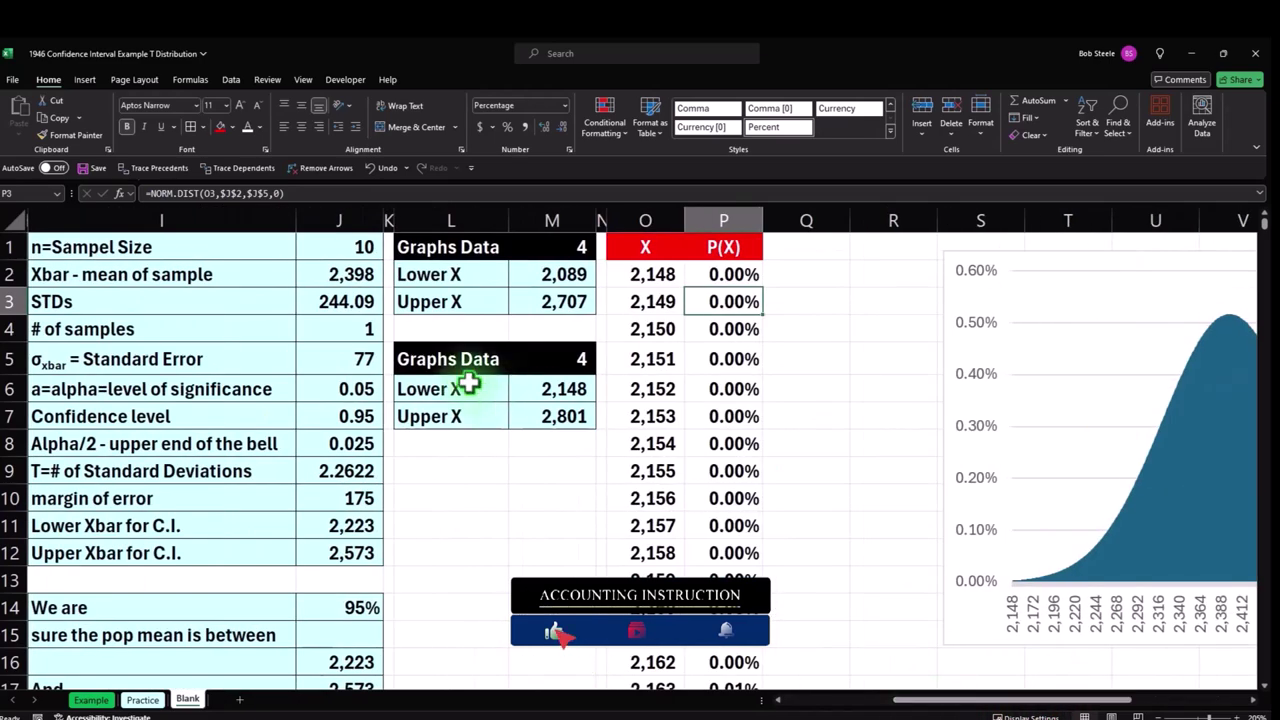
{"action": "left_click_drag", "start_coordinate": [990, 700], "coordinate": [1071, 700]}
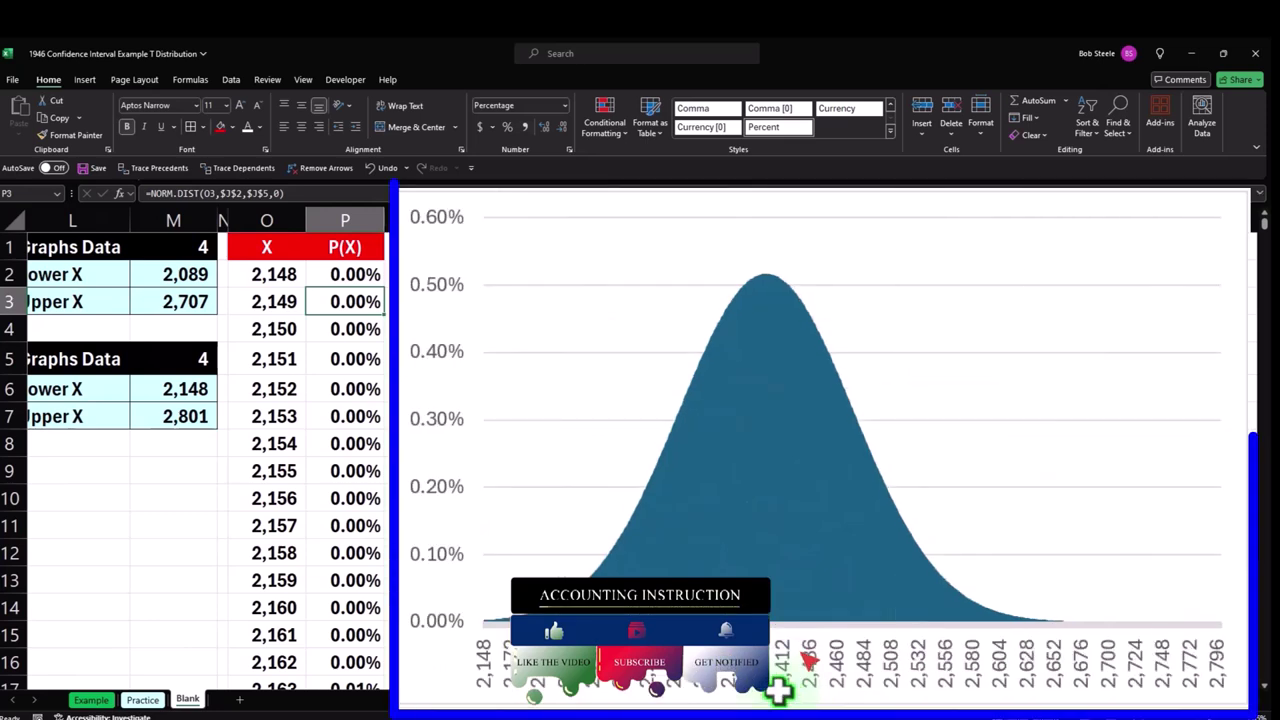
{"action": "mouse_move", "coordinate": [770, 277]}
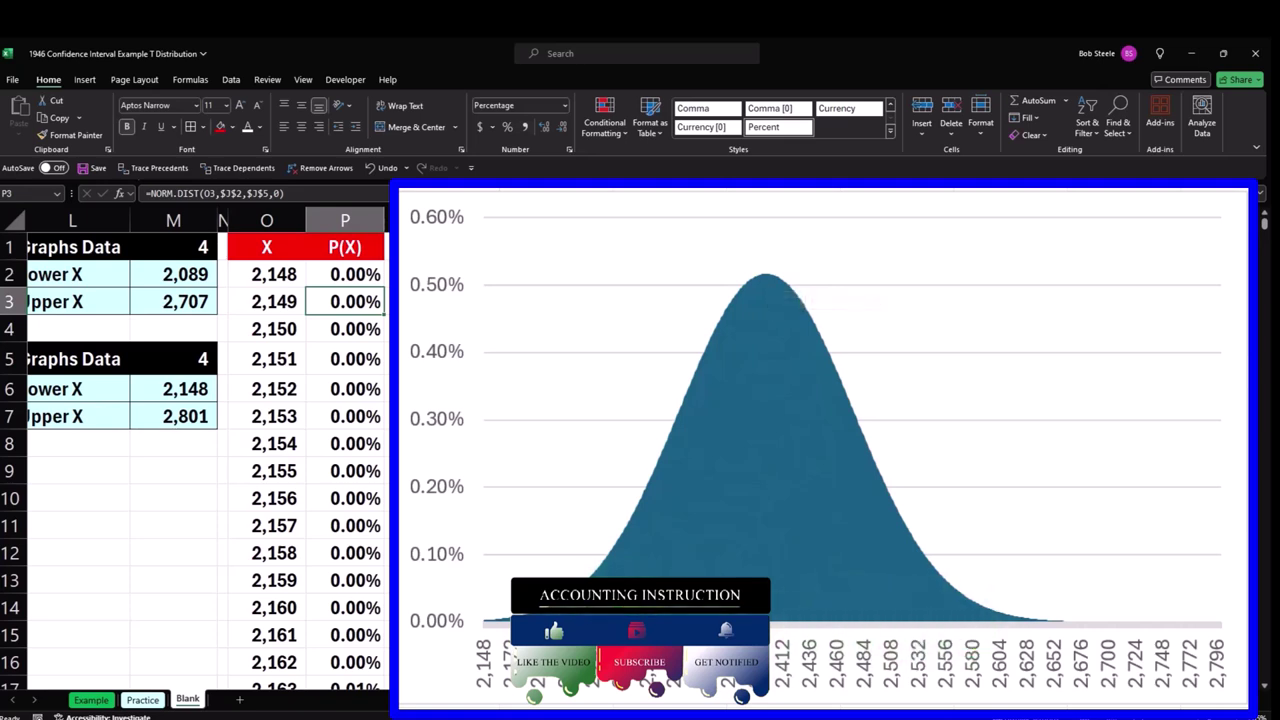
{"action": "mouse_move", "coordinate": [919, 613]}
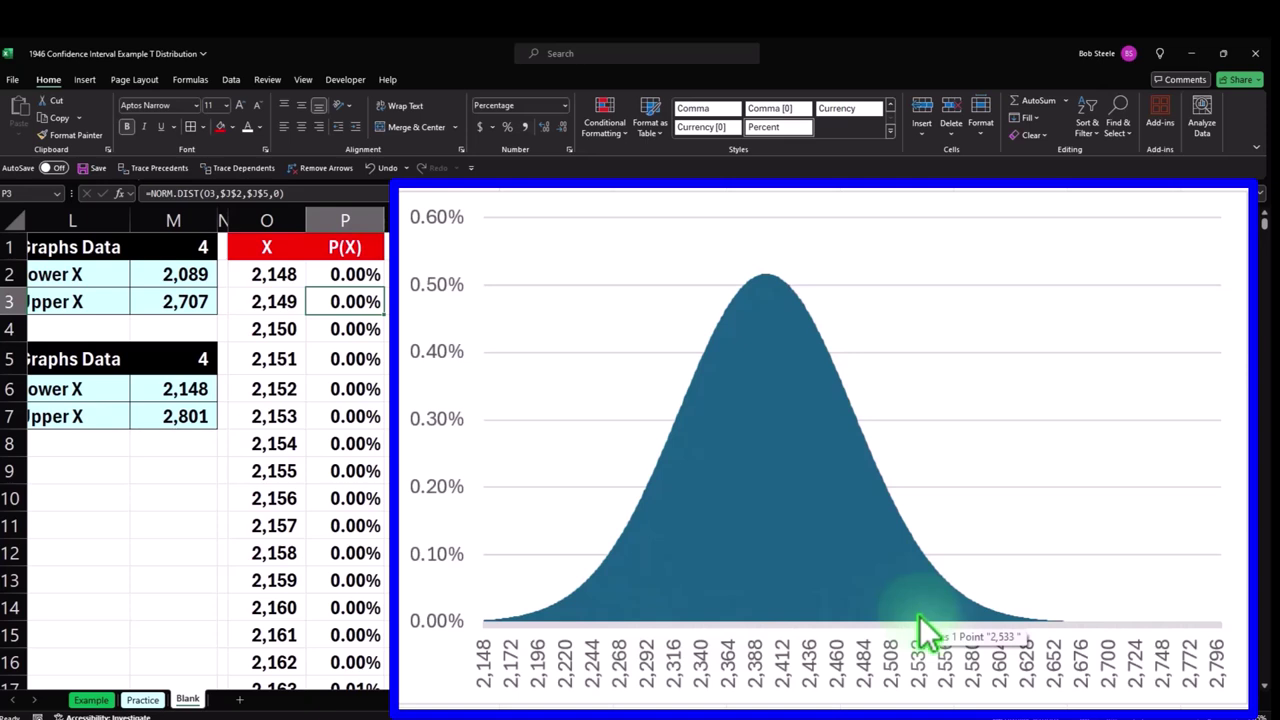
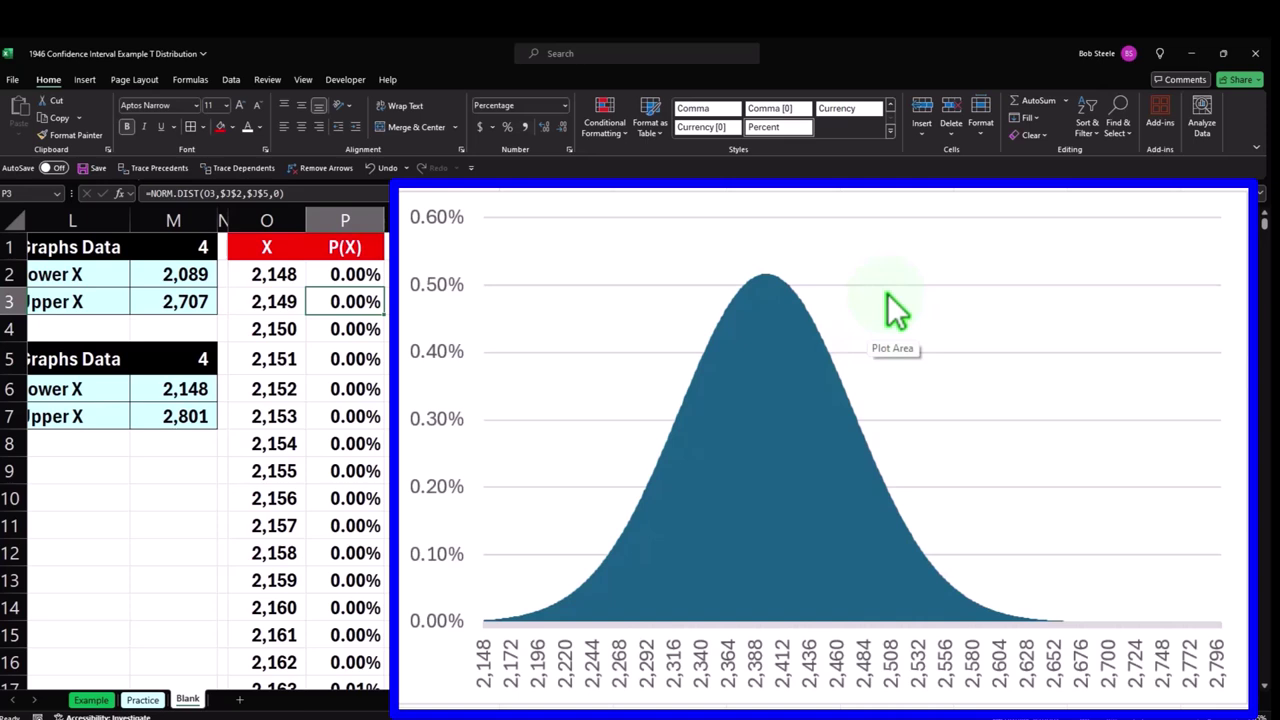
{"action": "left_click", "coordinate": [821, 352]}
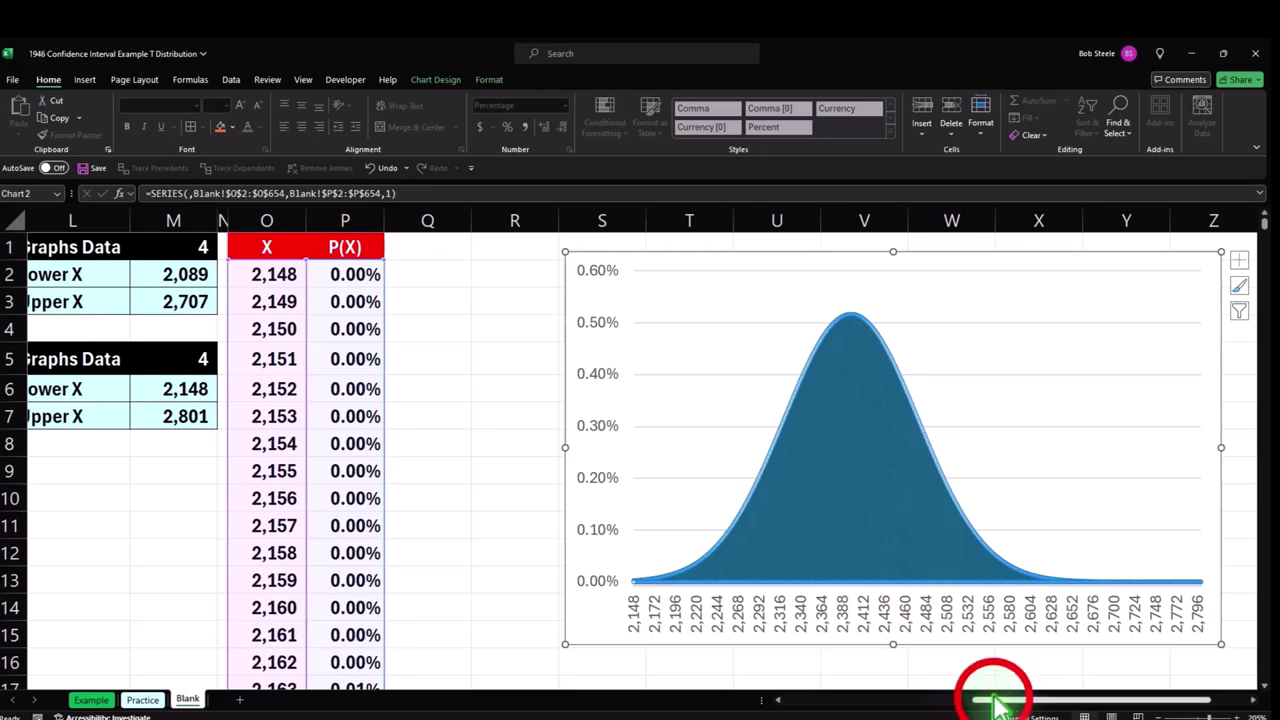
Enter the header "Z not T" in Q1, beside the P(X) column.
{"action": "left_click_drag", "start_coordinate": [993, 703], "coordinate": [957, 703]}
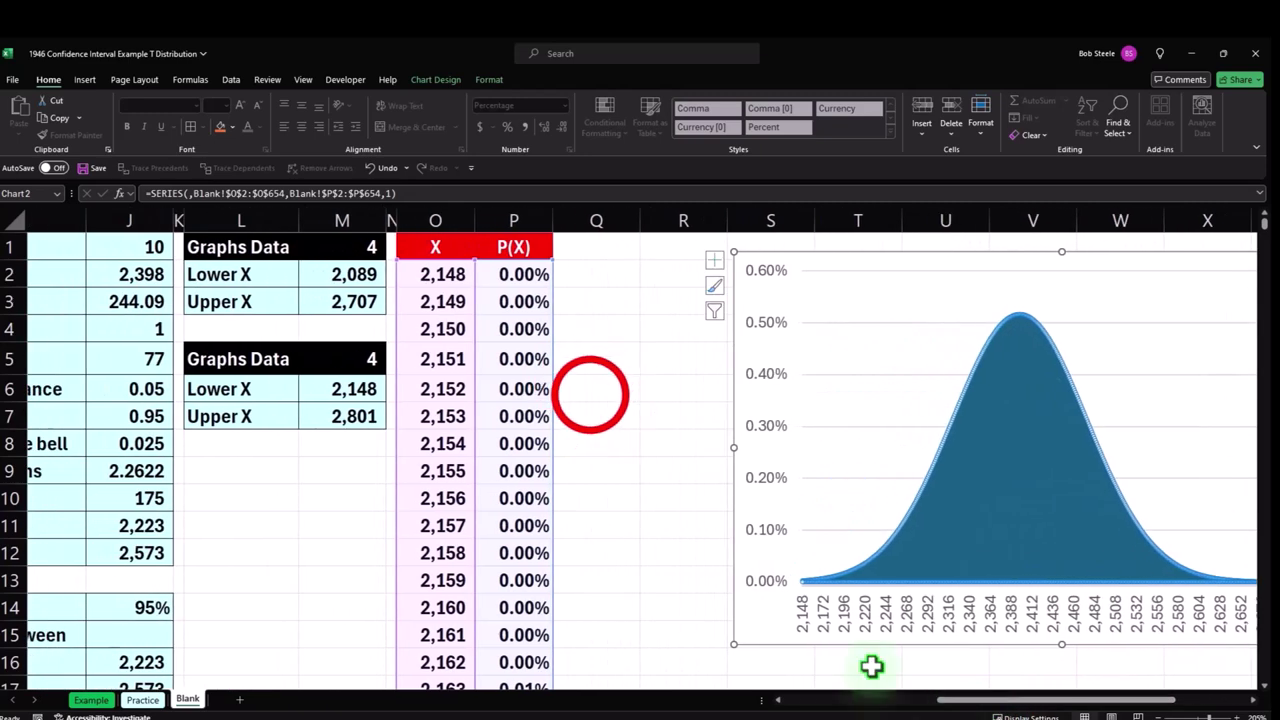
{"action": "left_click", "coordinate": [590, 395]}
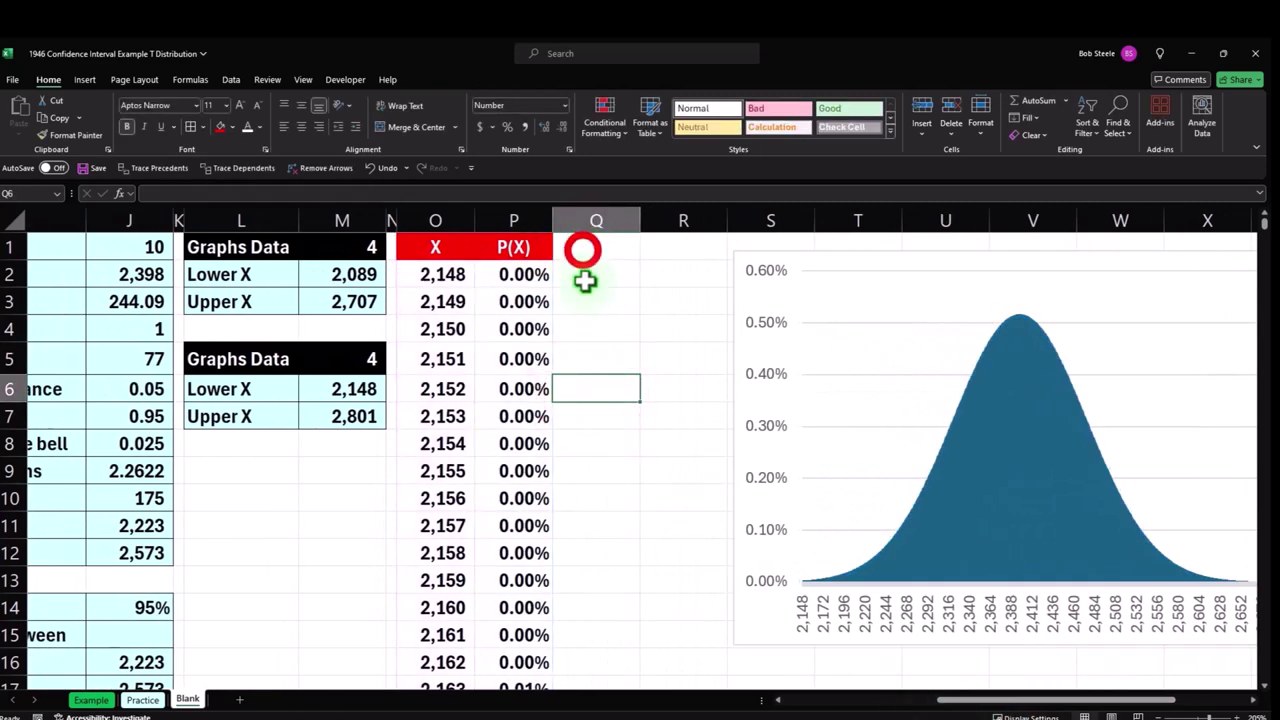
{"action": "left_click", "coordinate": [583, 250]}
{"action": "type", "text": "X"}
{"action": "key", "text": "BackSpace"}
{"action": "type", "text": "Z not T"}
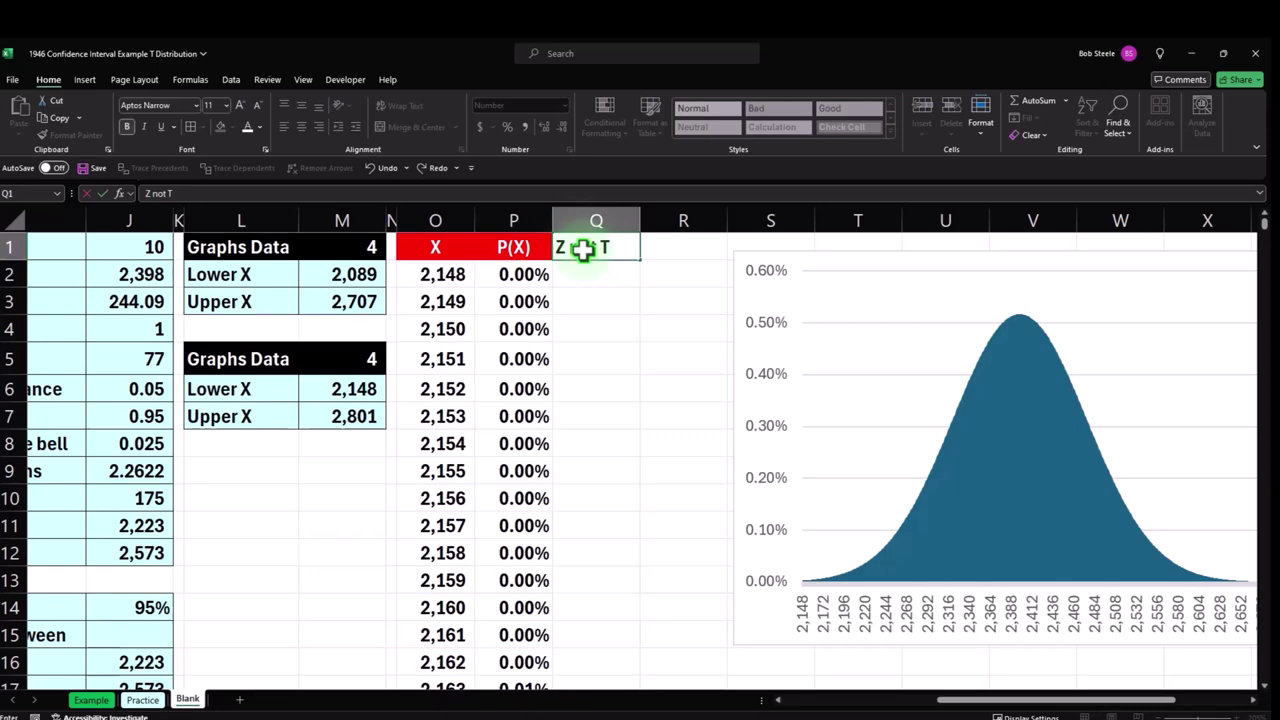
{"action": "key", "text": "Return"}
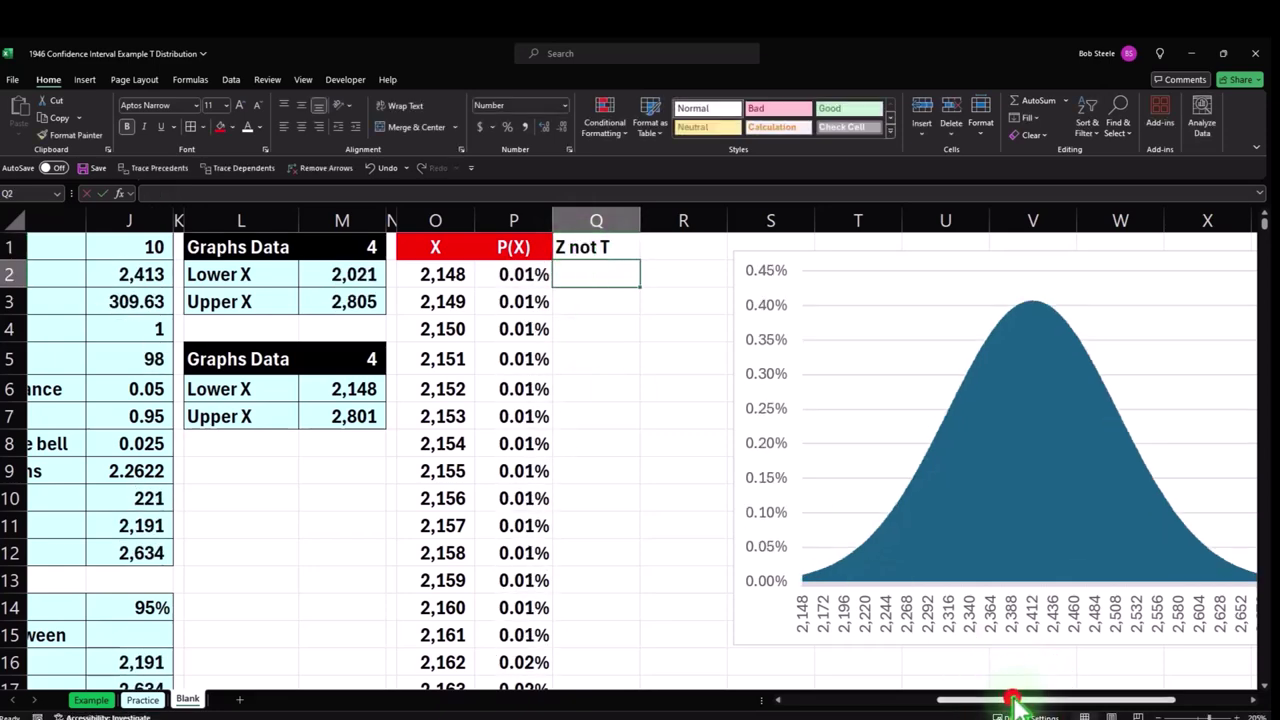
Calculate the Z score for the first X value in Q2 with the formula =(O2-$J$2)/$J$5.
{"action": "scroll", "coordinate": [475, 530], "scroll_direction": "left", "scroll_amount": 3}
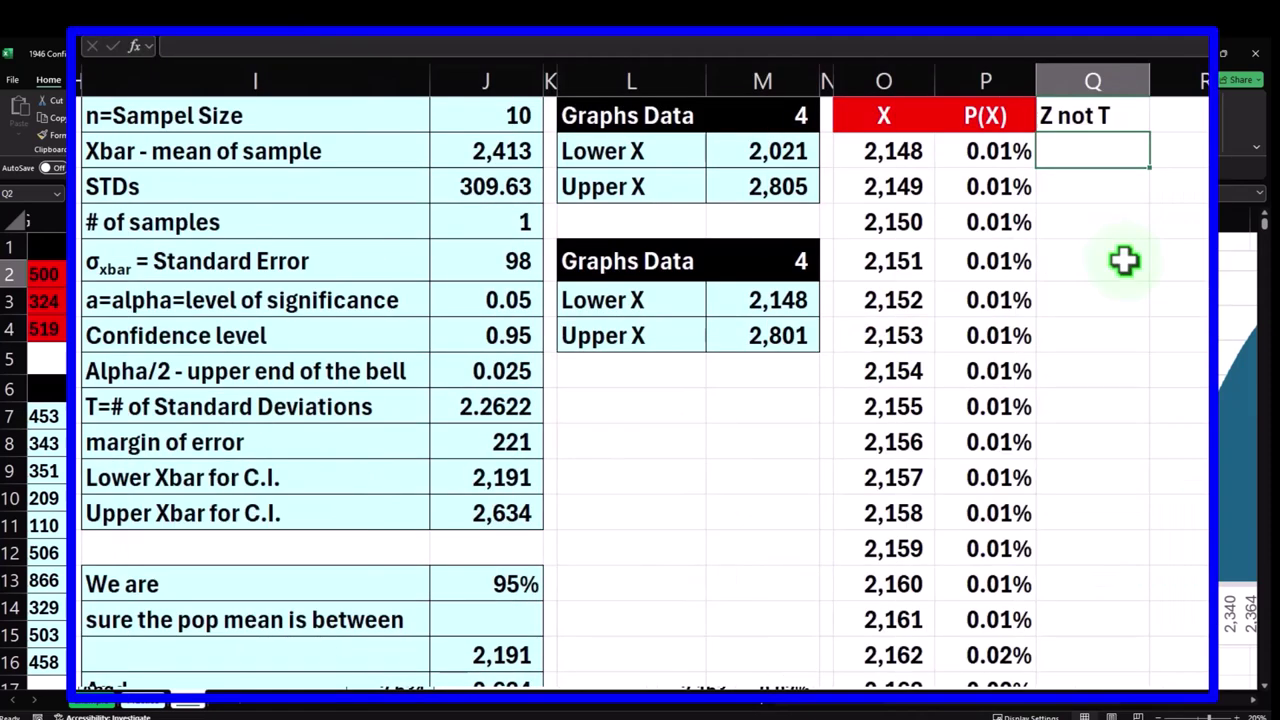
{"action": "type", "text": "=("}
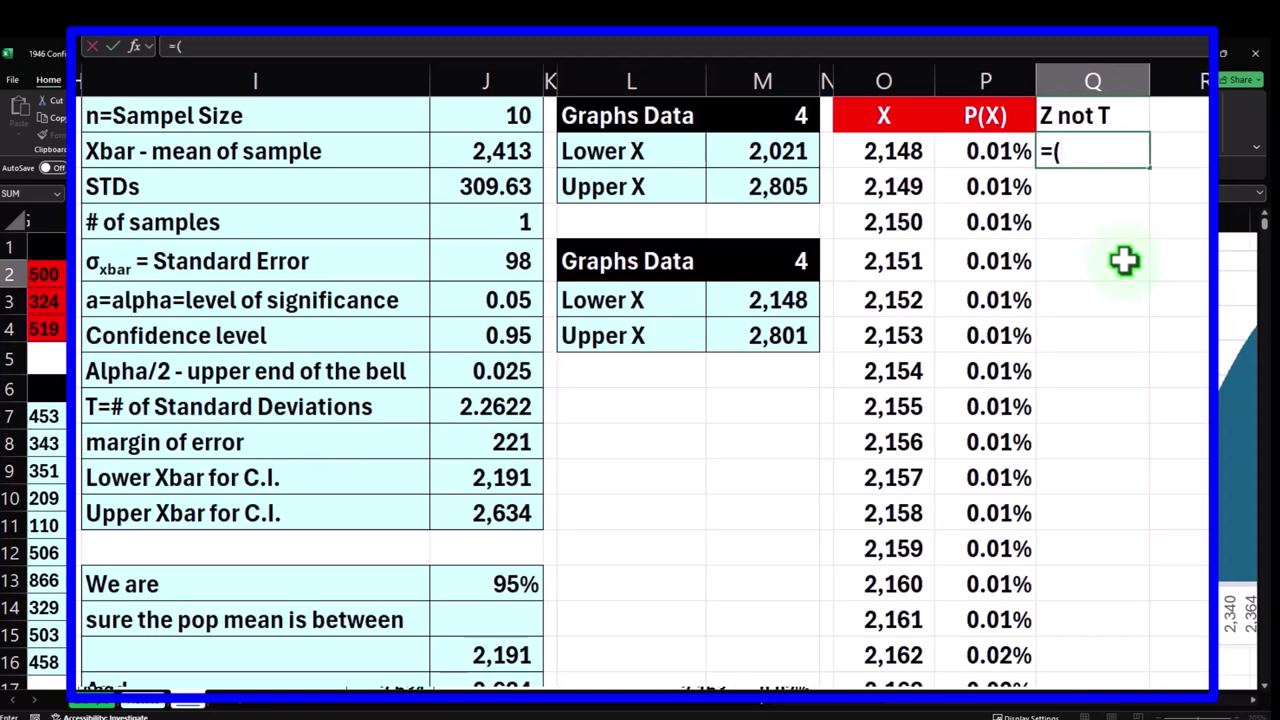
{"action": "key", "text": "Left"}
{"action": "key", "text": "Left"}
{"action": "type", "text": "-"}
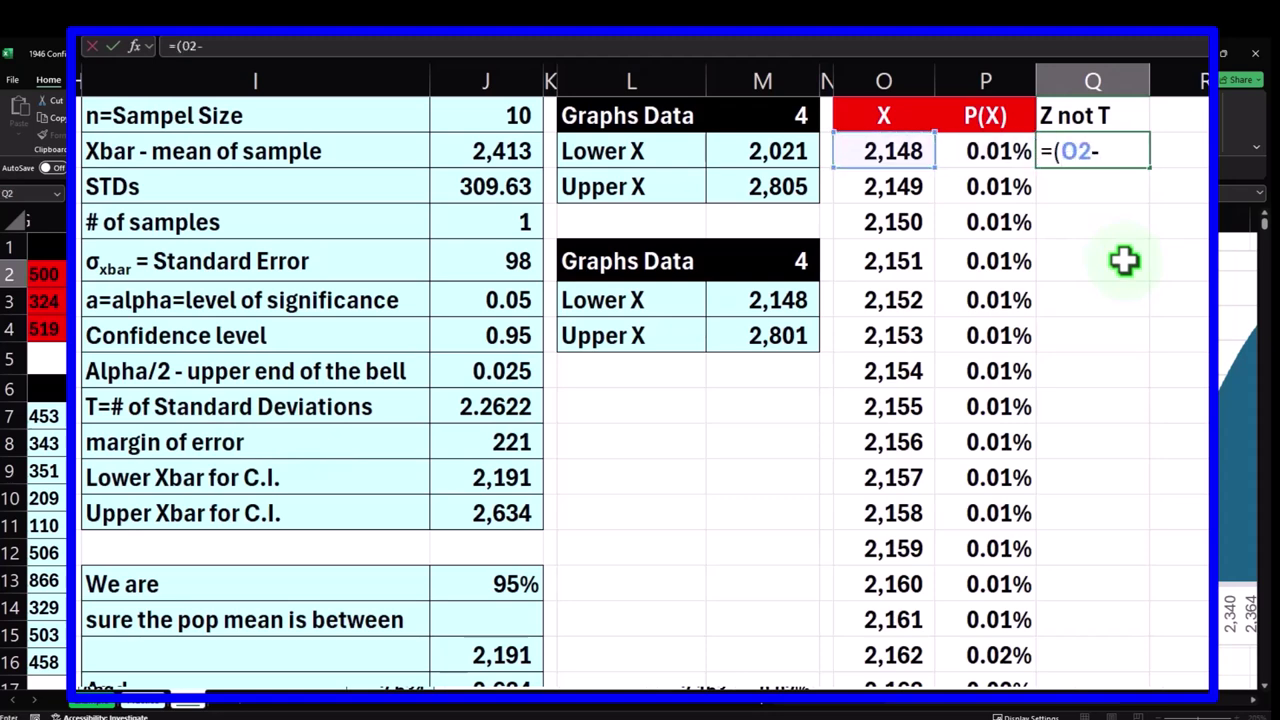
{"action": "key", "text": "Left"}
{"action": "key", "text": "Left"}
{"action": "key", "text": "Left"}
{"action": "key", "text": "Left"}
{"action": "key", "text": "Left"}
{"action": "key", "text": "Left"}
{"action": "key", "text": "Left"}
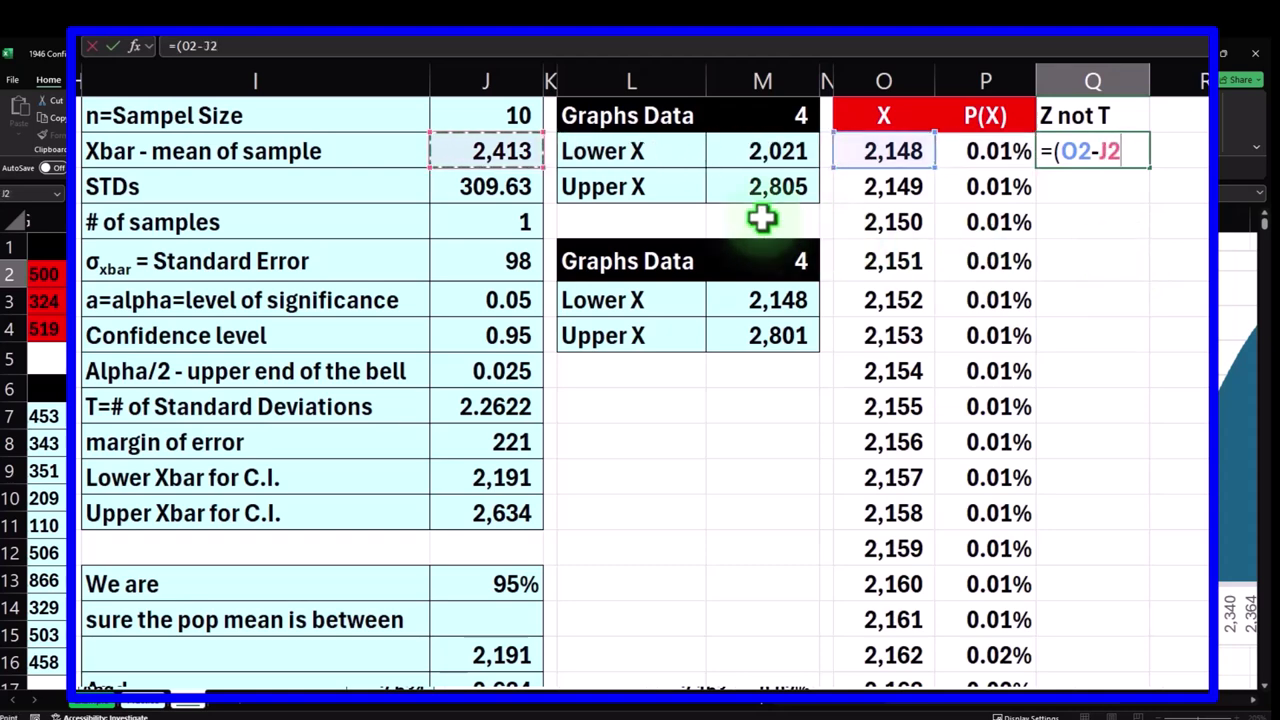
{"action": "key", "text": "F4"}
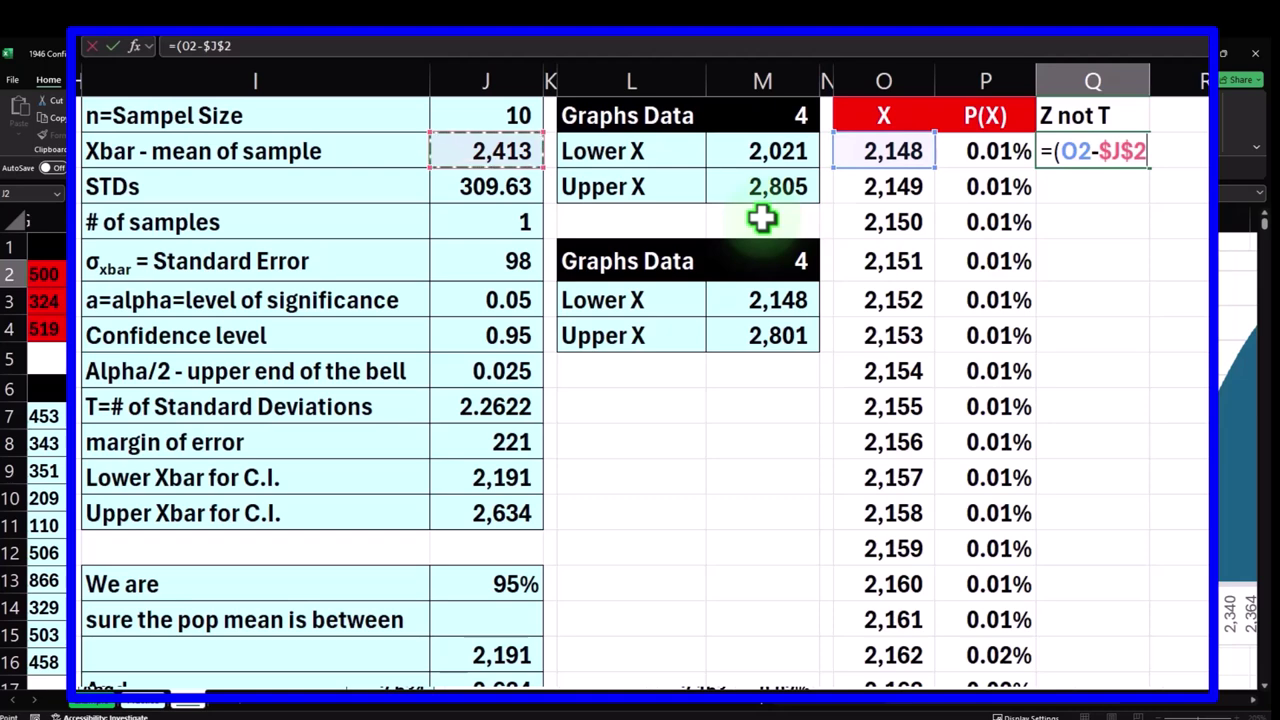
{"action": "type", "text": ")/"}
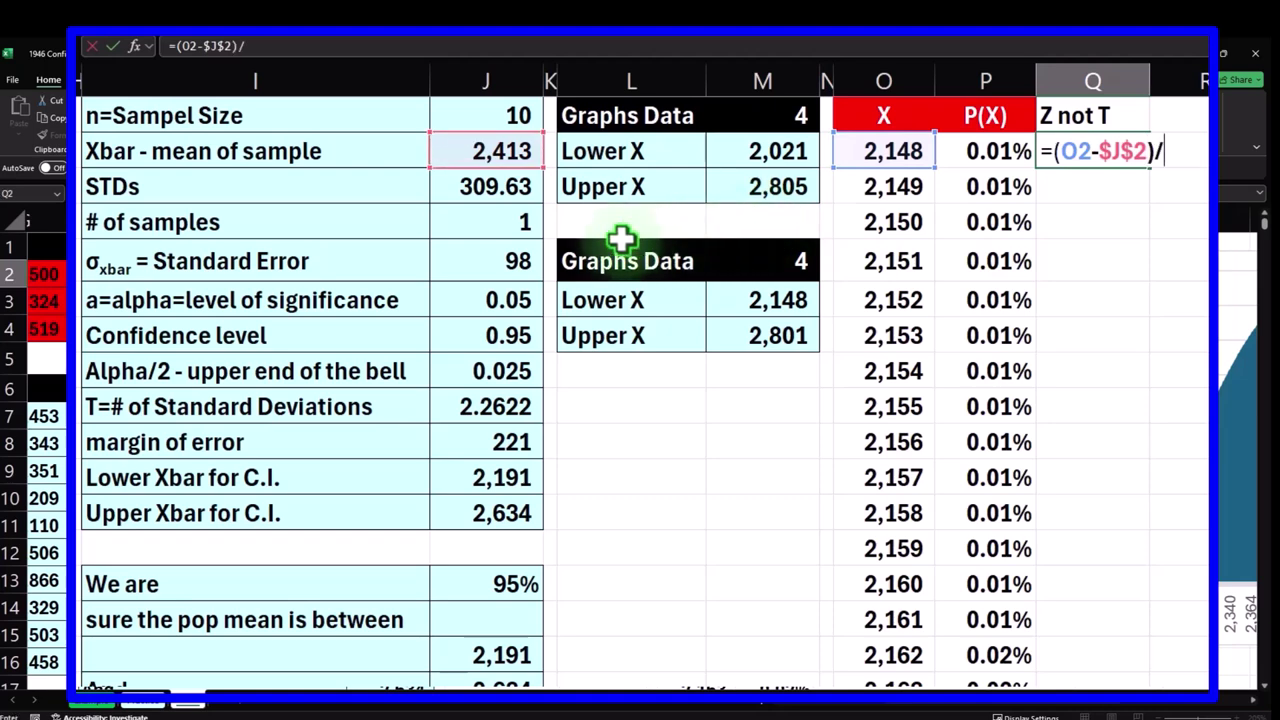
{"action": "left_click", "coordinate": [482, 257]}
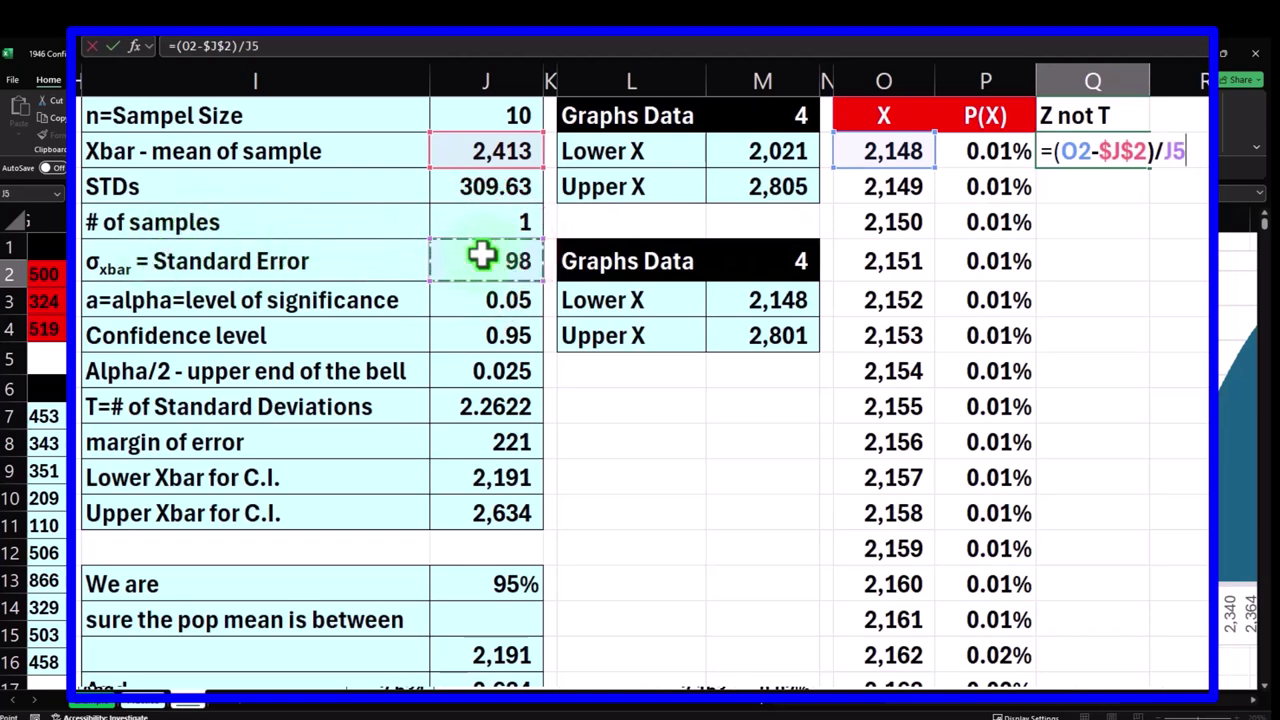
{"action": "key", "text": "F4"}
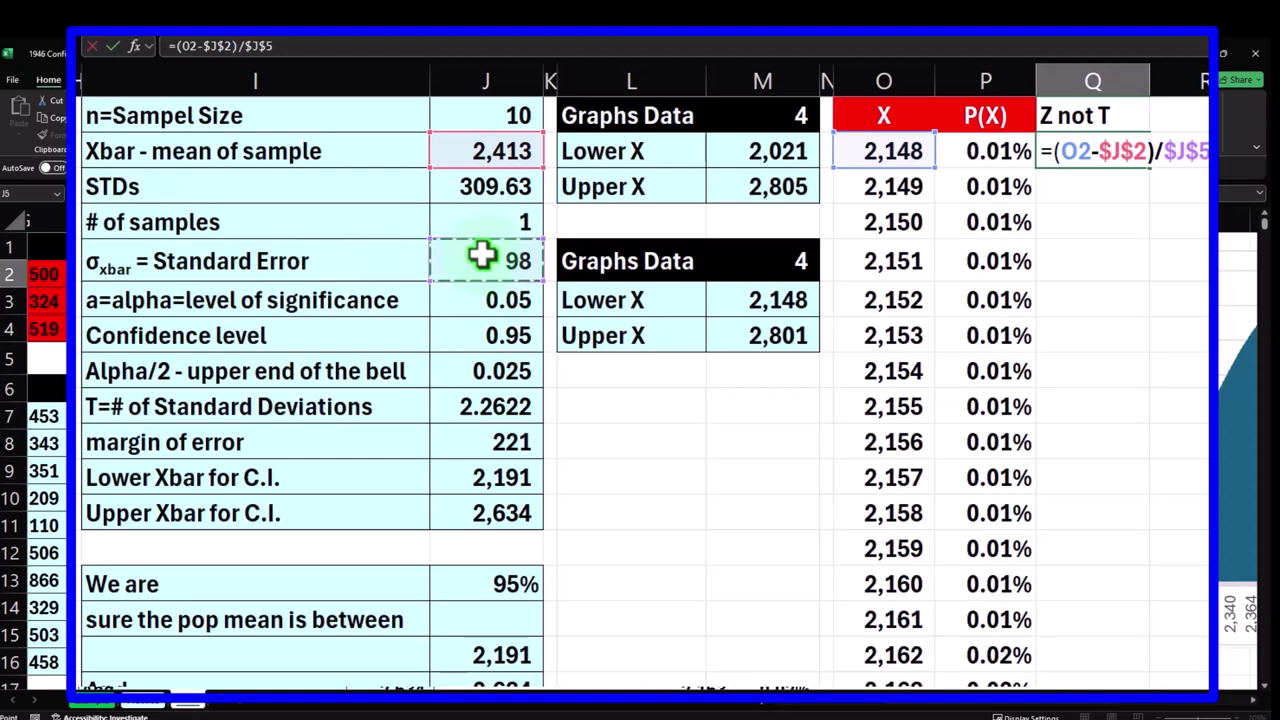
{"action": "key", "text": "Return"}
{"action": "left_click", "coordinate": [1123, 160]}
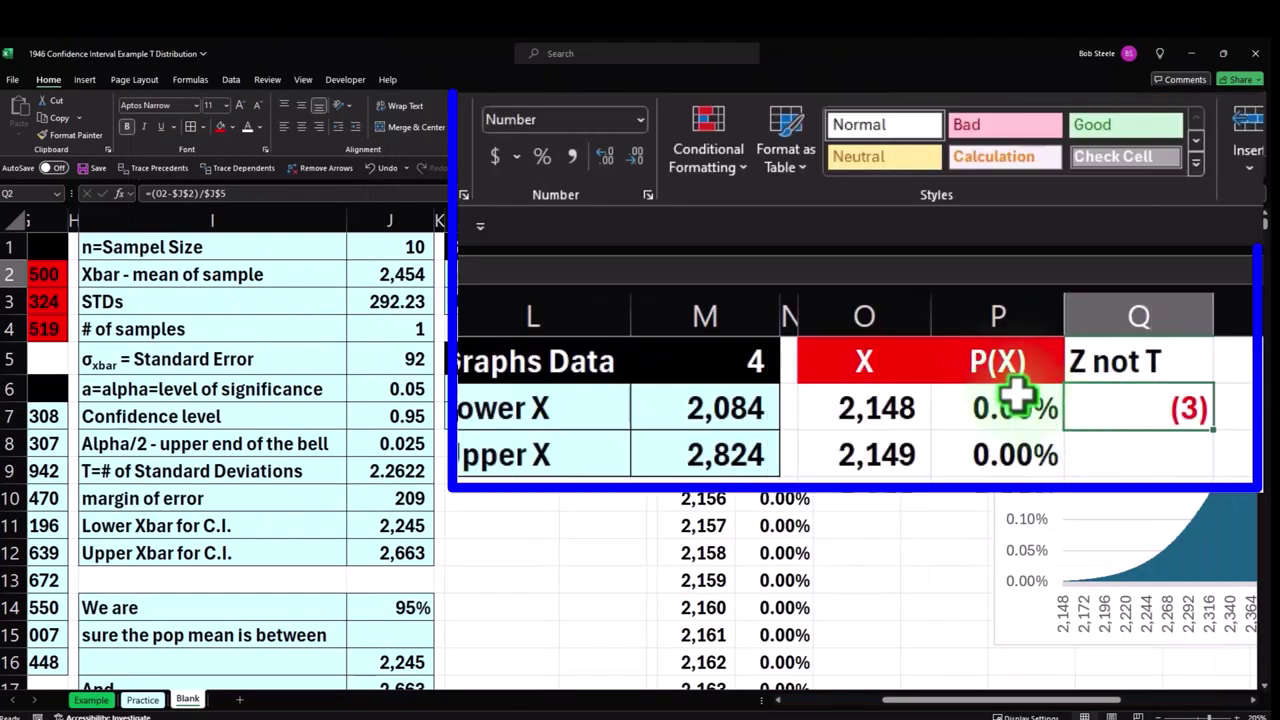
Show the Z score in Q2 with two decimal places and fill the formula down the whole column of X values.
{"action": "left_click", "coordinate": [605, 156]}
{"action": "left_click", "coordinate": [605, 156]}
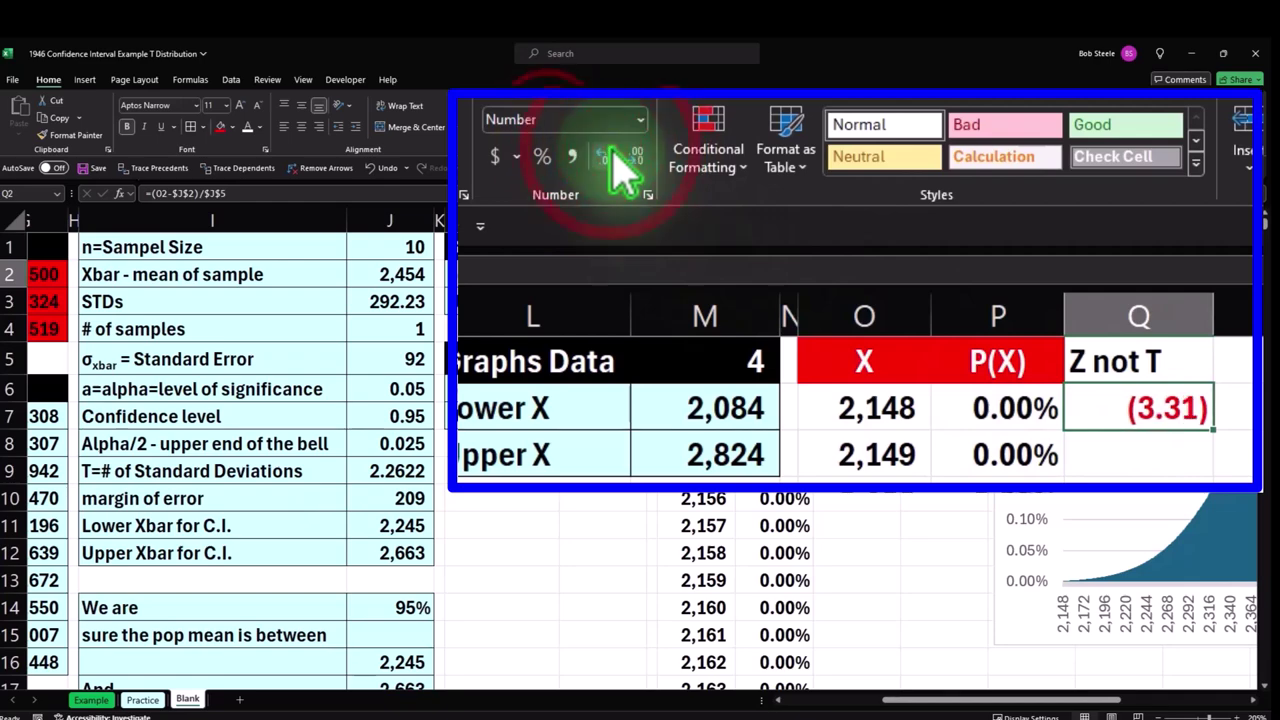
{"action": "double_click", "coordinate": [1213, 430]}
Examine the Z scores down column Q, from the negative values through zero to the positive ones.
{"action": "scroll", "coordinate": [986, 318], "scroll_direction": "down", "scroll_amount": 15}
{"action": "scroll", "coordinate": [986, 320], "scroll_direction": "down", "scroll_amount": 20}
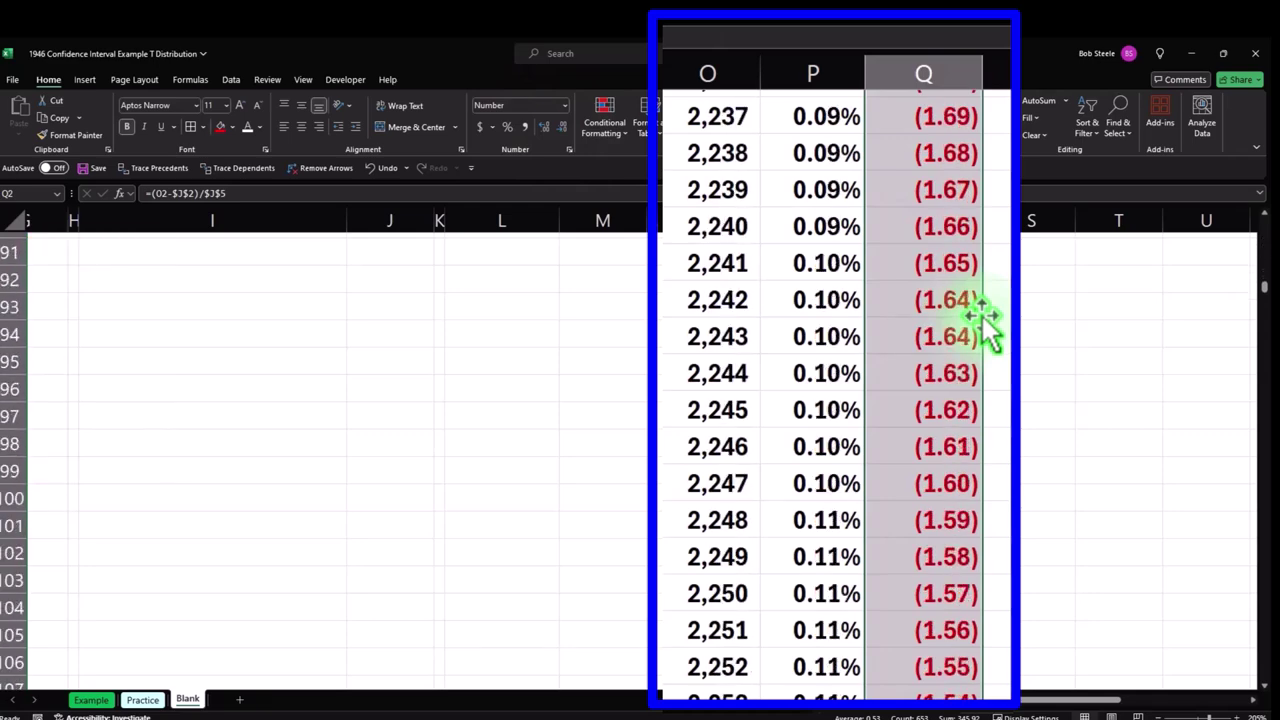
{"action": "scroll", "coordinate": [985, 332], "scroll_direction": "down", "scroll_amount": 20}
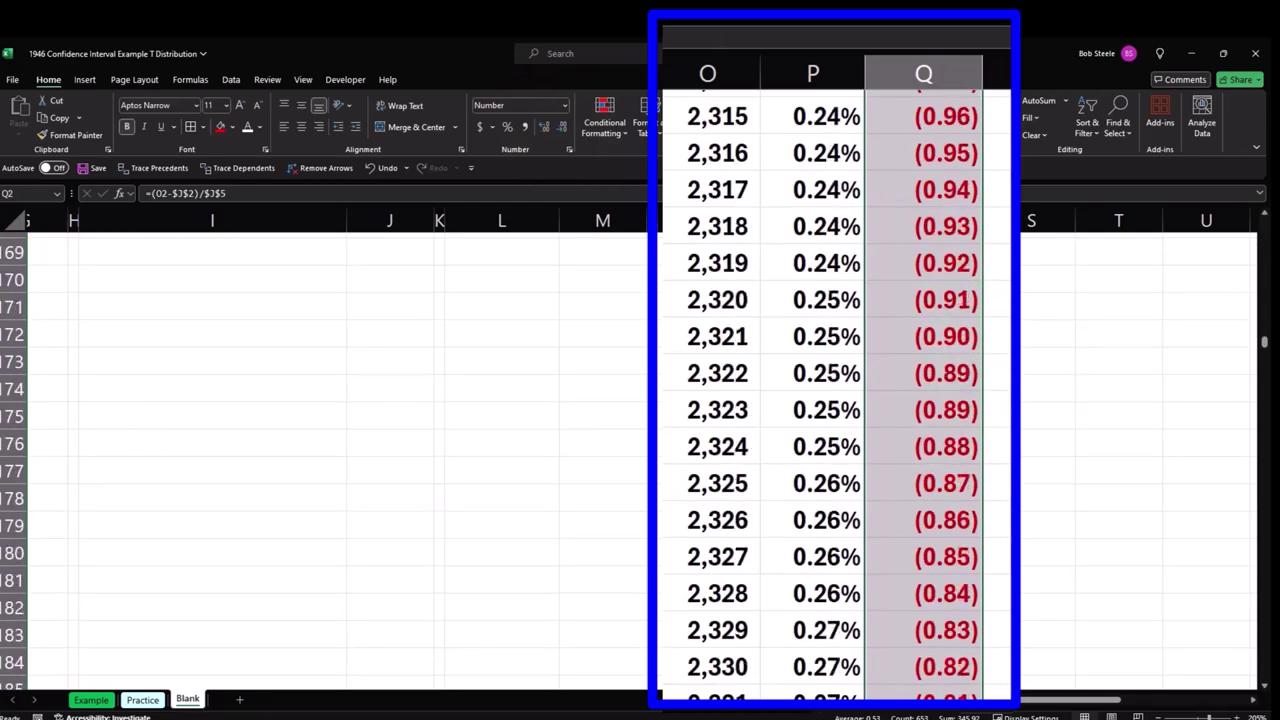
{"action": "scroll", "coordinate": [930, 528], "scroll_direction": "down", "scroll_amount": 13}
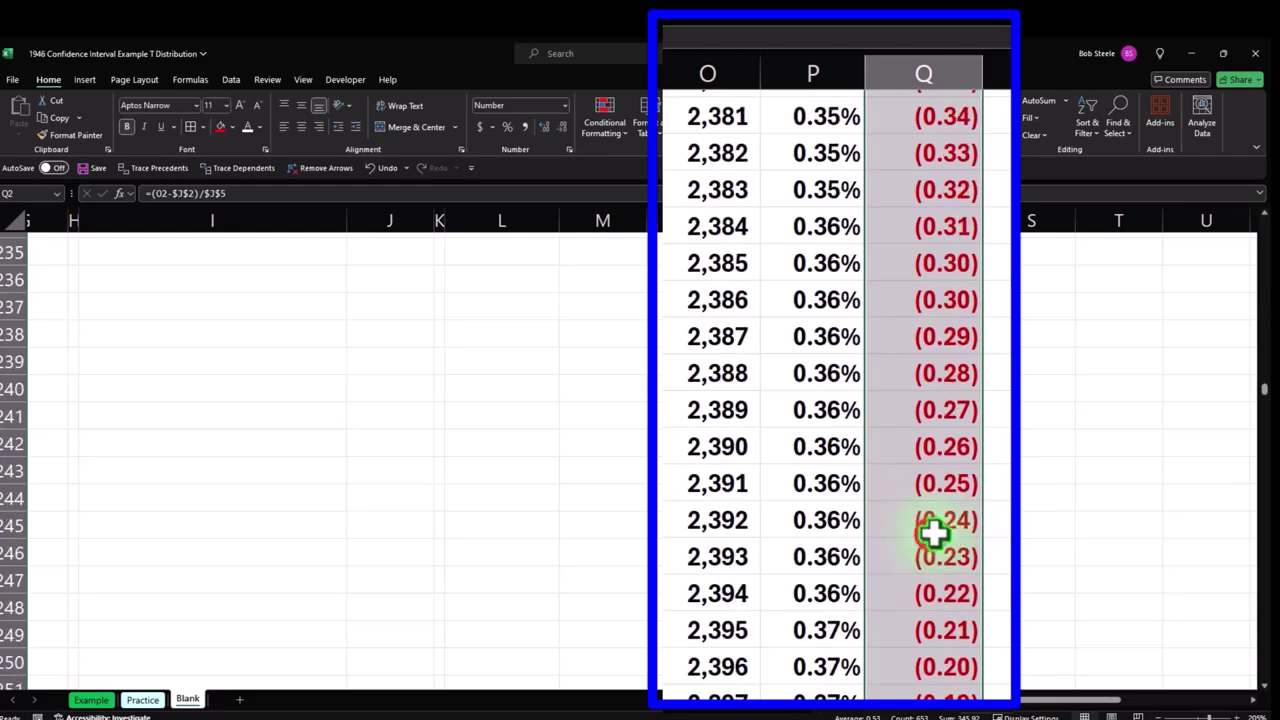
{"action": "left_click", "coordinate": [926, 526]}
{"action": "key", "text": "Down"}
{"action": "key", "text": "Down"}
{"action": "key", "text": "Down"}
{"action": "key", "text": "Down"}
{"action": "key", "text": "Down"}
{"action": "key", "text": "Down"}
{"action": "key", "text": "Down"}
{"action": "key", "text": "Down"}
{"action": "key", "text": "Down"}
{"action": "key", "text": "Down"}
{"action": "key", "text": "Down"}
{"action": "key", "text": "Down"}
{"action": "key", "text": "Down"}
{"action": "key", "text": "Down"}
{"action": "key", "text": "Down"}
{"action": "key", "text": "Down"}
{"action": "key", "text": "Page_Down"}
{"action": "key", "text": "Page_Down"}
{"action": "key", "text": "Page_Down"}
{"action": "key", "text": "Page_Up"}
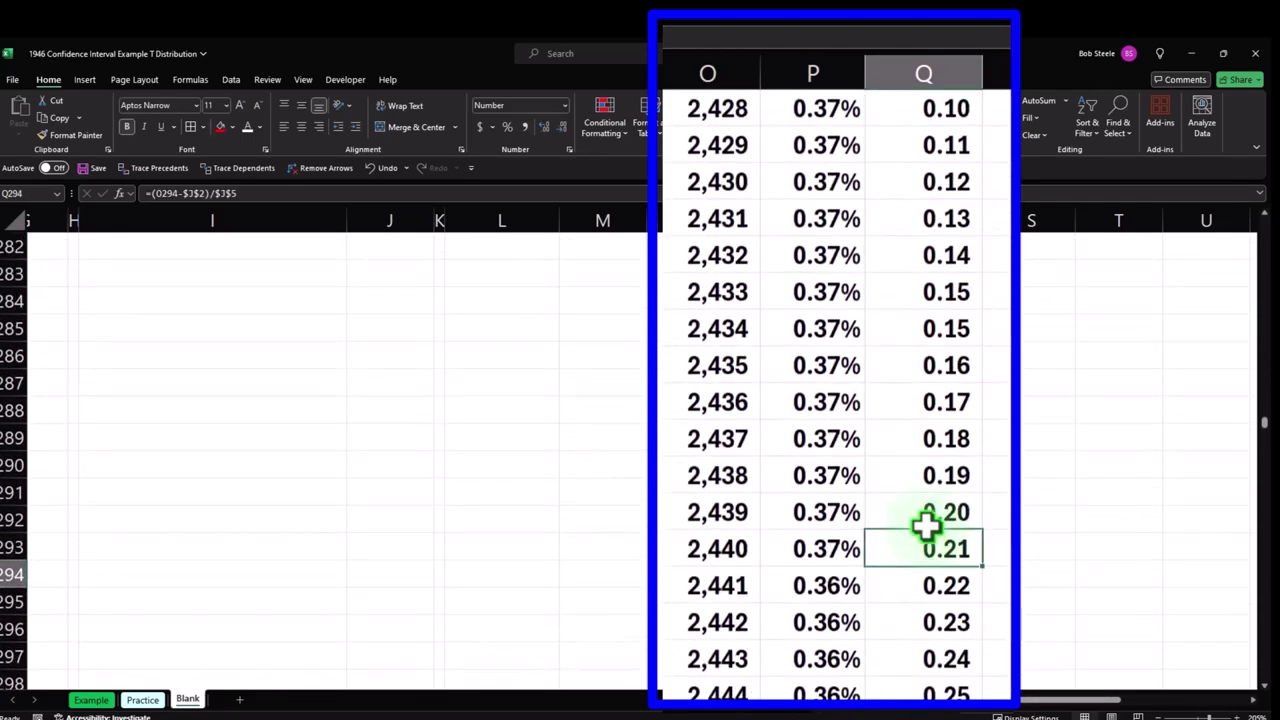
{"action": "left_click_drag", "start_coordinate": [1260, 420], "coordinate": [1248, 191]}
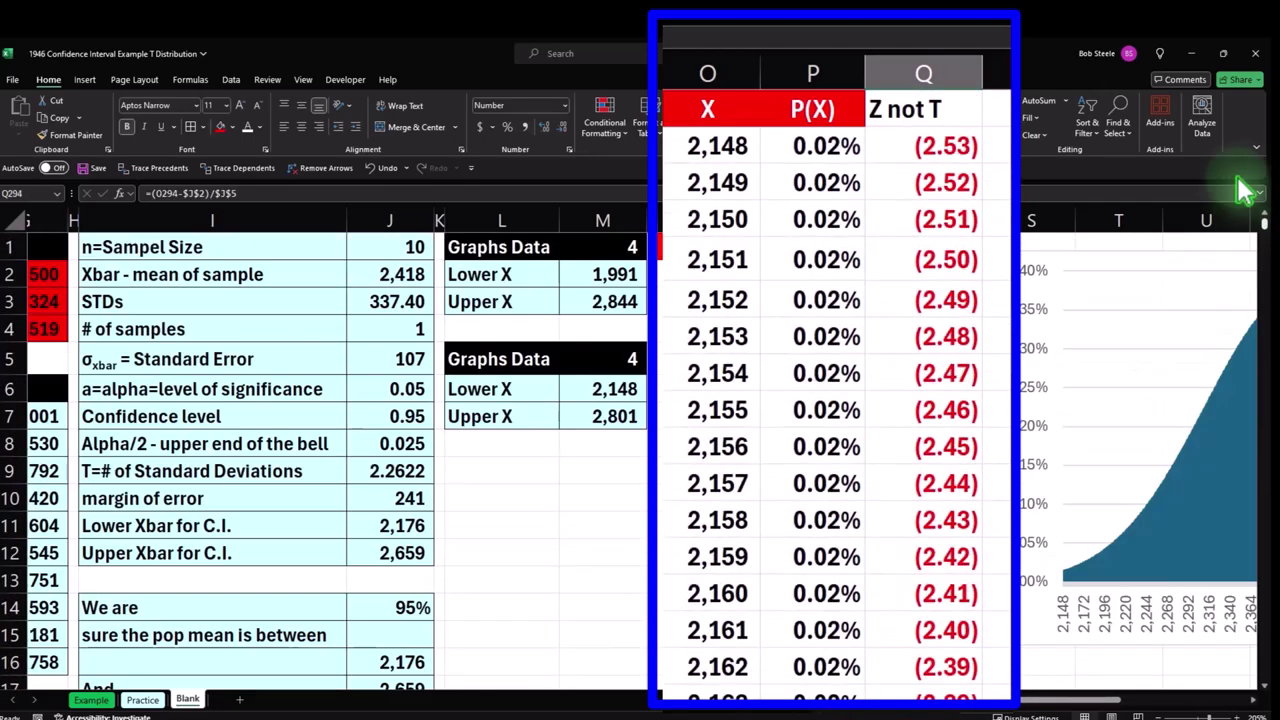
Shift the bell curve chart slightly to the right to leave more room beside column R.
{"action": "left_click_drag", "start_coordinate": [1092, 703], "coordinate": [1160, 703]}
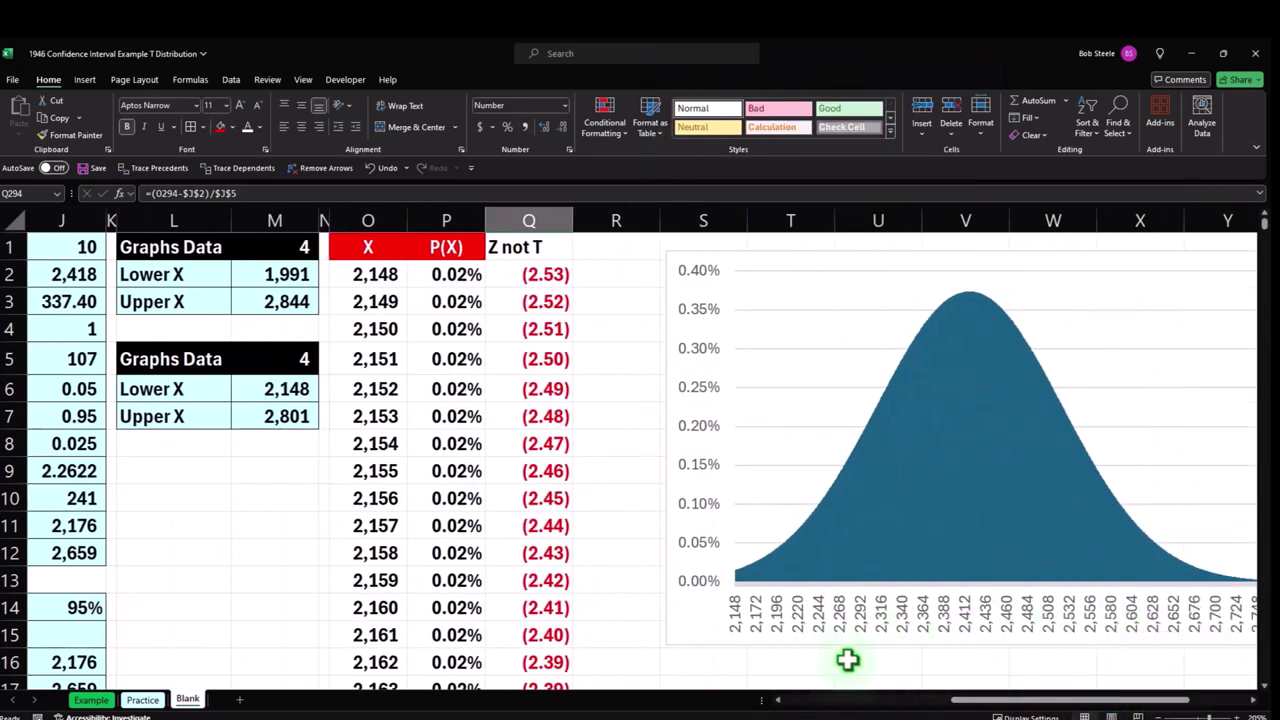
{"action": "left_click", "coordinate": [757, 251]}
{"action": "left_click_drag", "start_coordinate": [757, 257], "coordinate": [783, 251]}
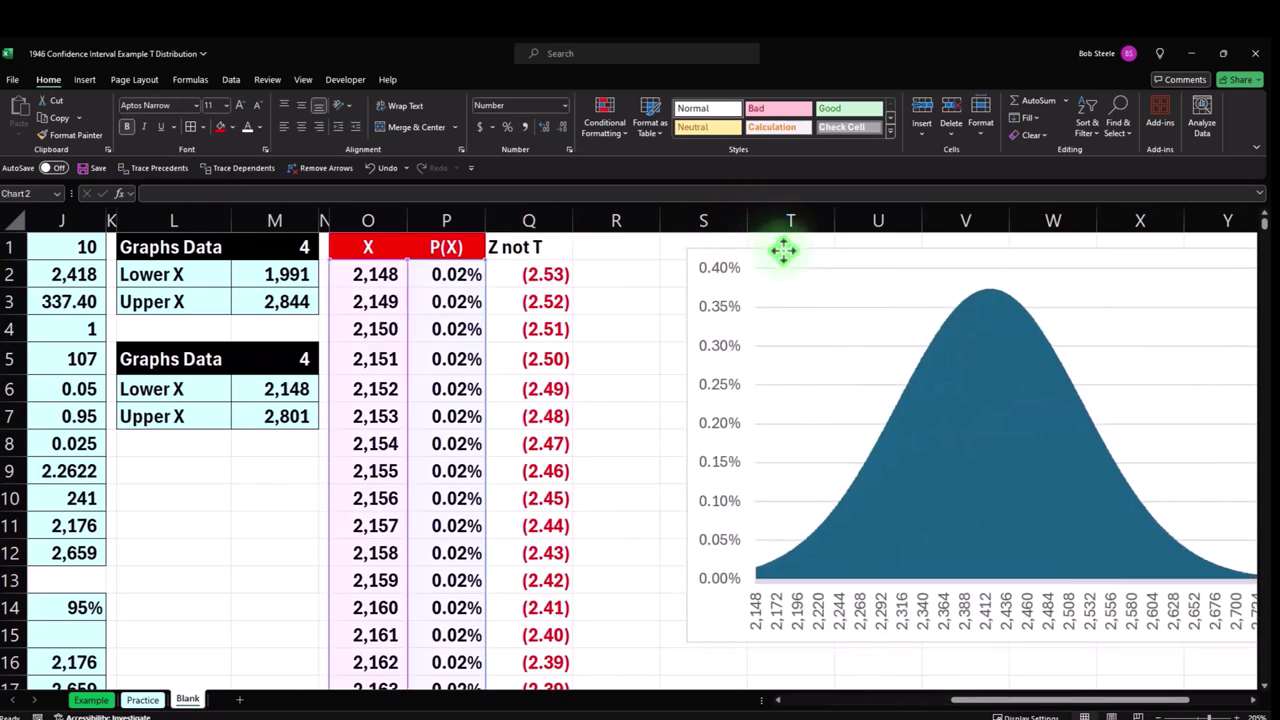
Start a header formula in R1 that combines the lower limit J11, "<", "z", "<" and the upper limit J12.
{"action": "left_click", "coordinate": [592, 251]}
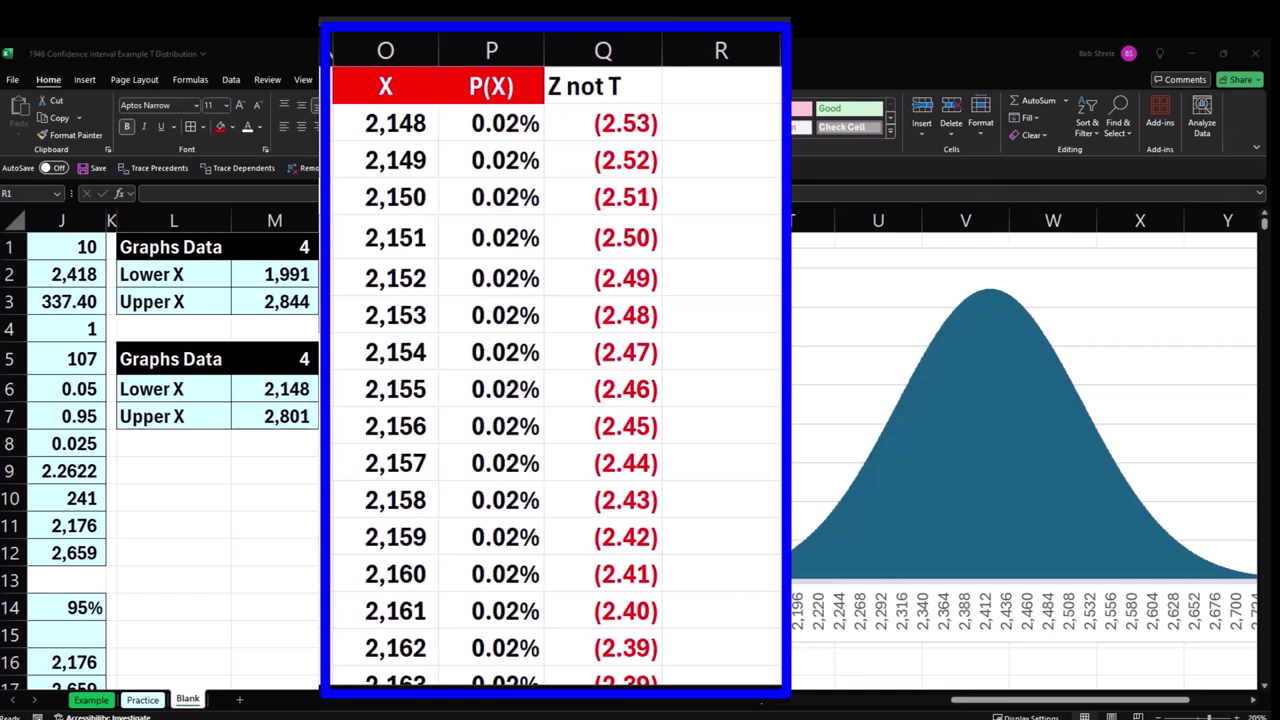
{"action": "left_click", "coordinate": [749, 126]}
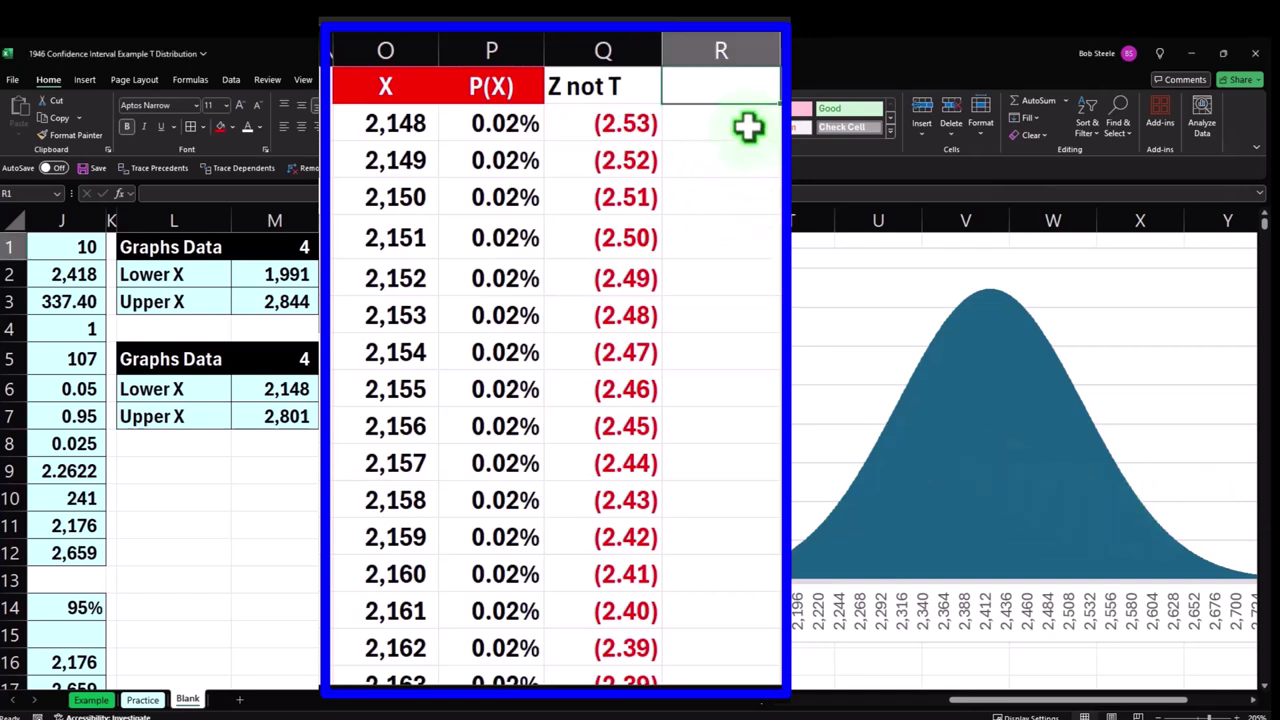
{"action": "type", "text": "="}
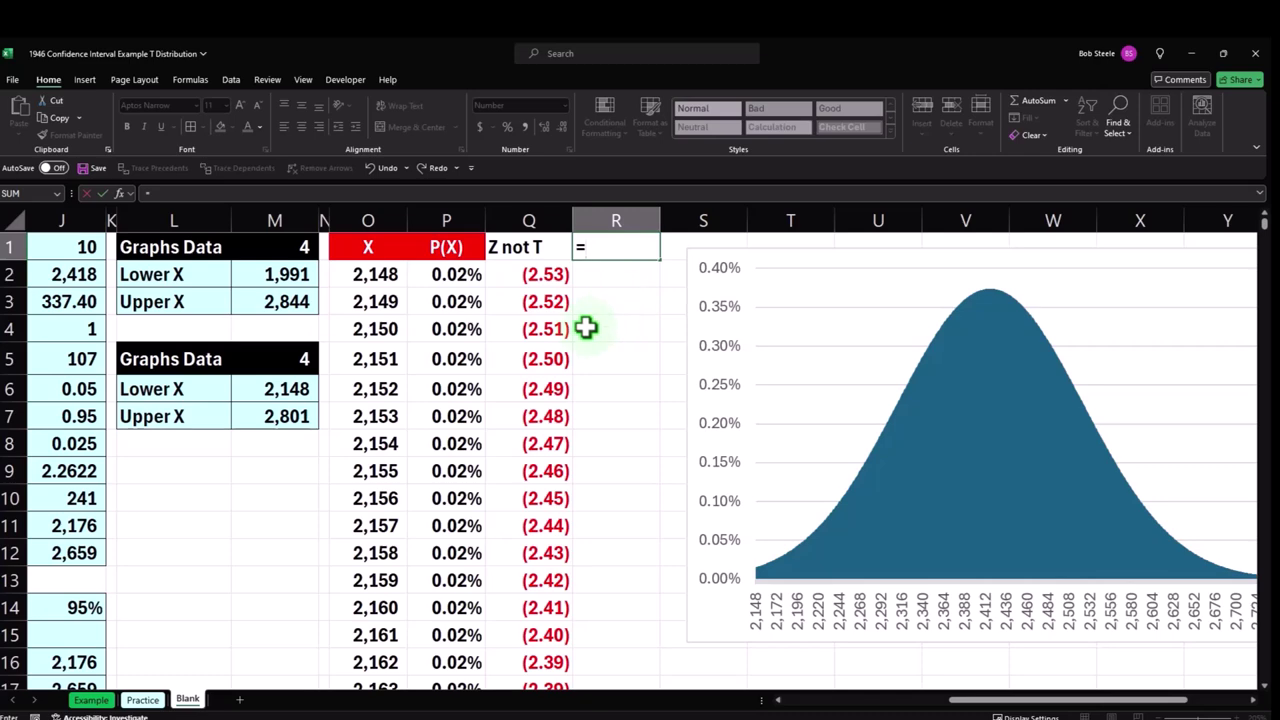
{"action": "scroll", "coordinate": [586, 326], "scroll_direction": "left", "scroll_amount": 3}
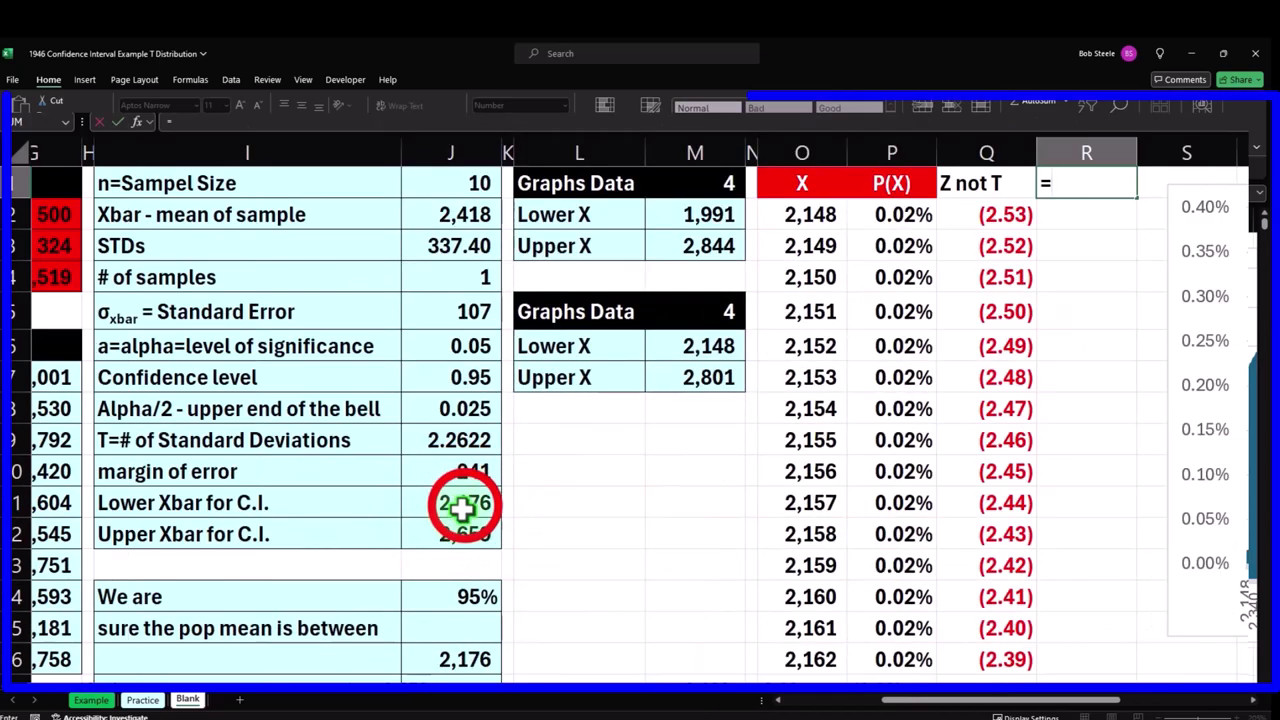
{"action": "left_click", "coordinate": [462, 508]}
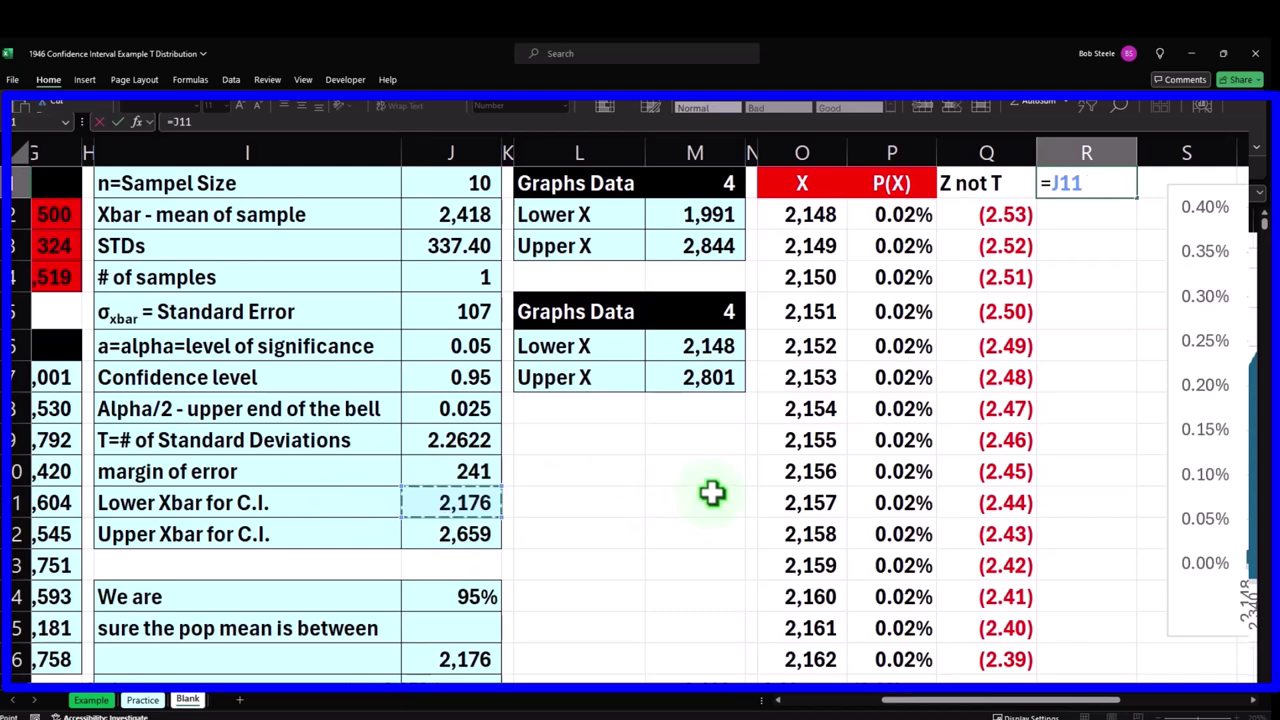
{"action": "type", "text": "\"<"}
{"action": "type", "text": "\"&"}
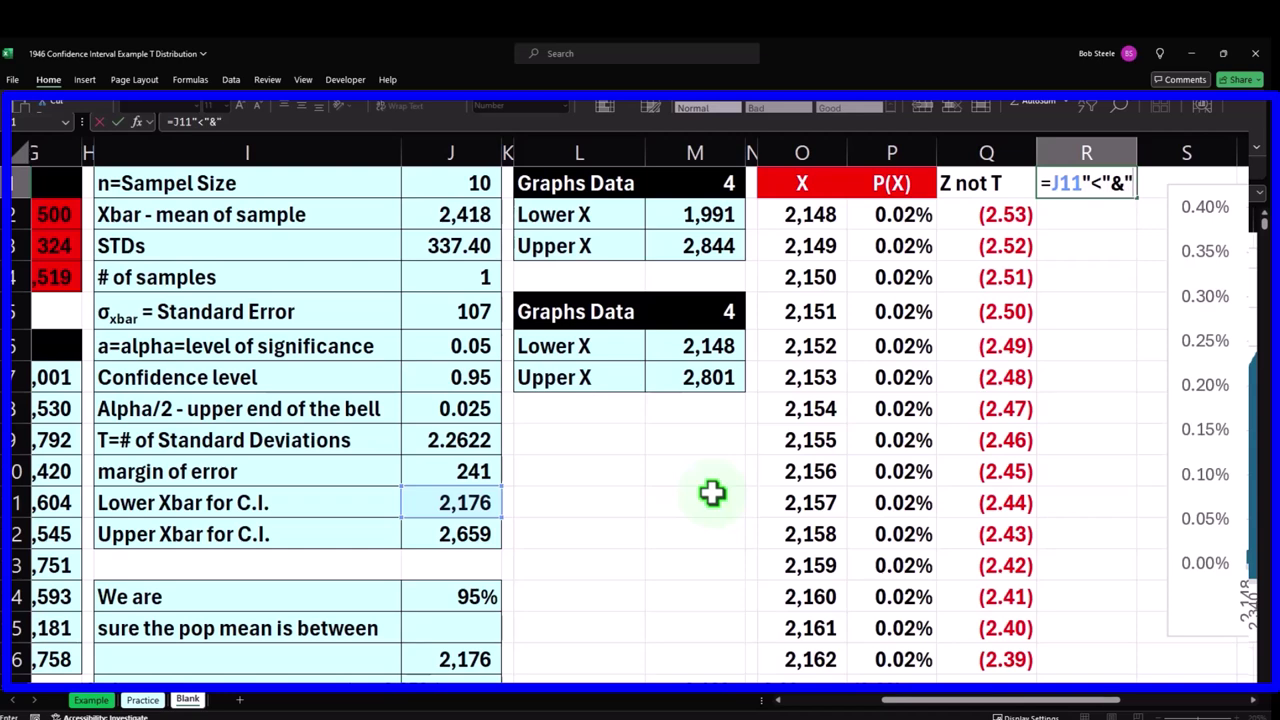
{"action": "type", "text": "z\"&\"<"}
{"action": "left_click", "coordinate": [470, 535]}
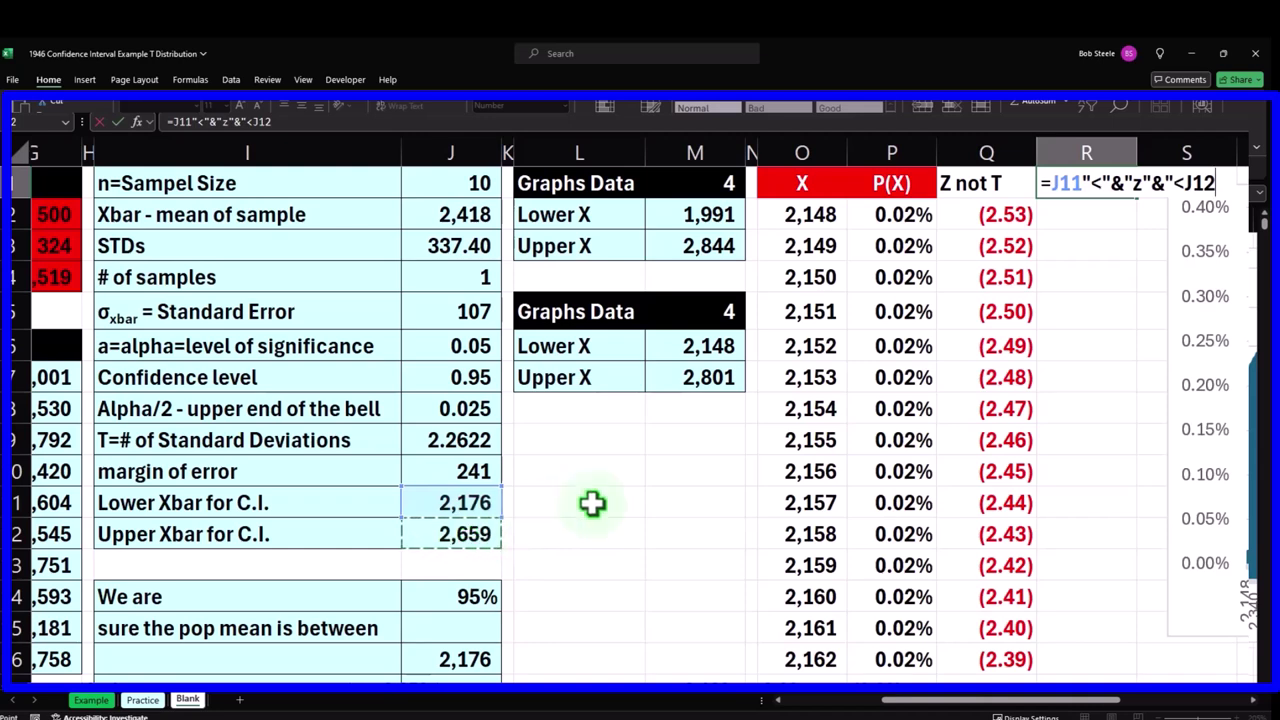
Correct R1's formula to =J11&"<"&"z"&"<"&J12 and move the chart down, clear of row 1.
{"action": "left_click", "coordinate": [1195, 183]}
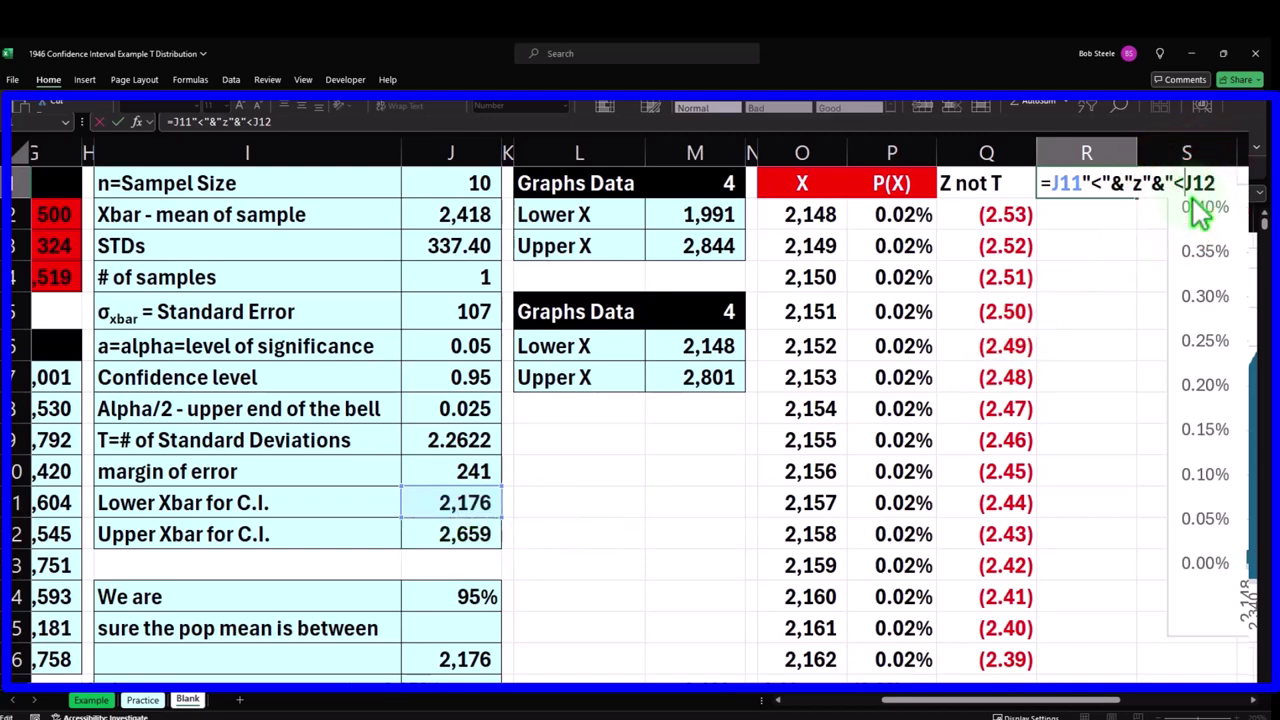
{"action": "type", "text": "\""}
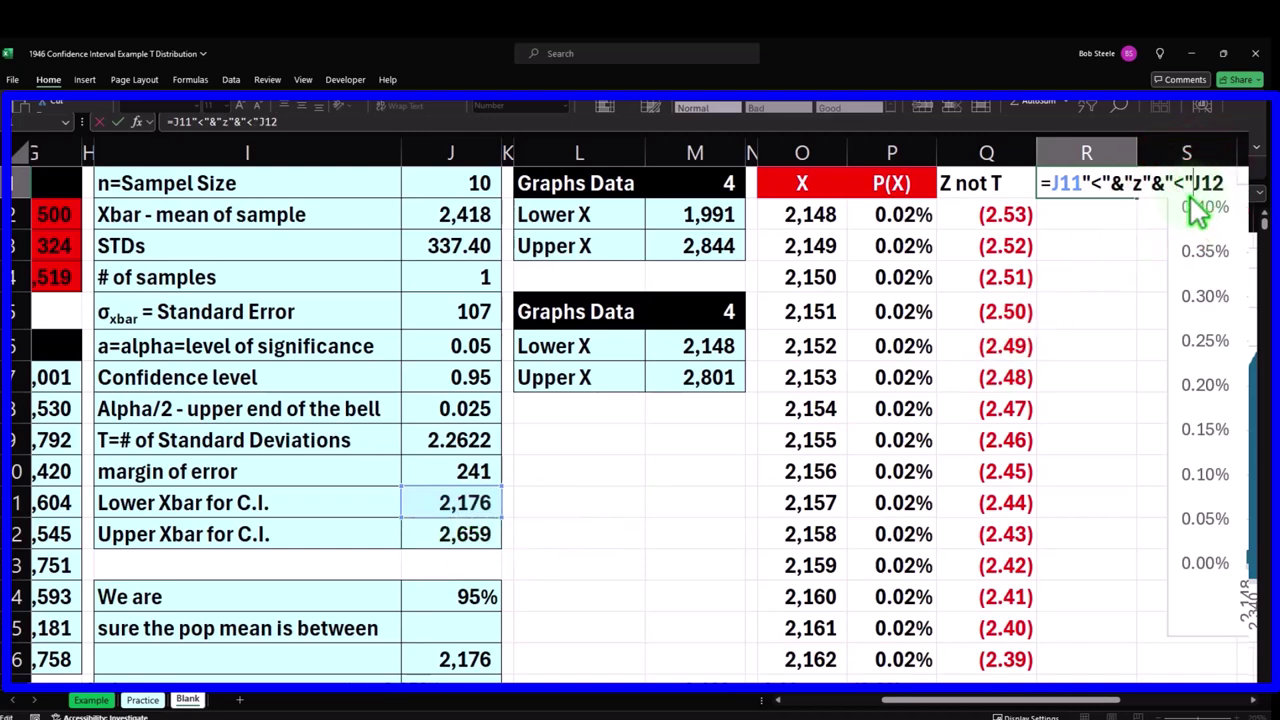
{"action": "type", "text": "&"}
{"action": "left_click", "coordinate": [1238, 183]}
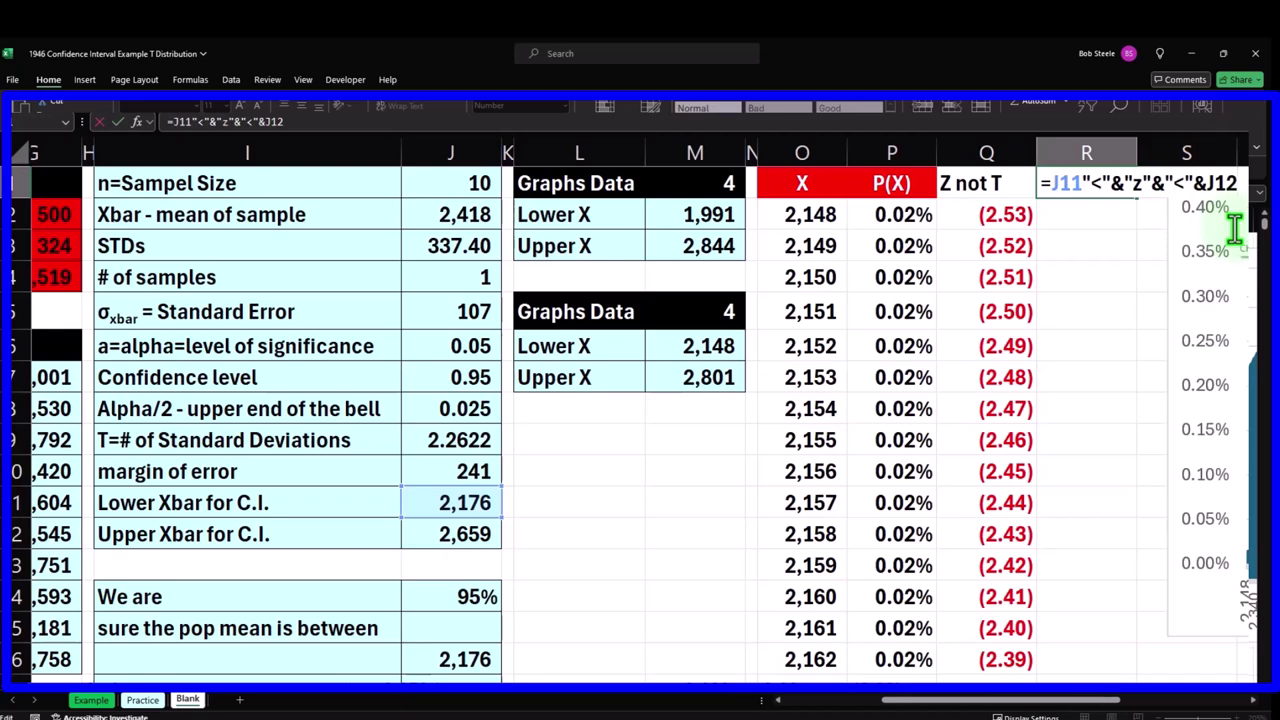
{"action": "key", "text": "Return"}
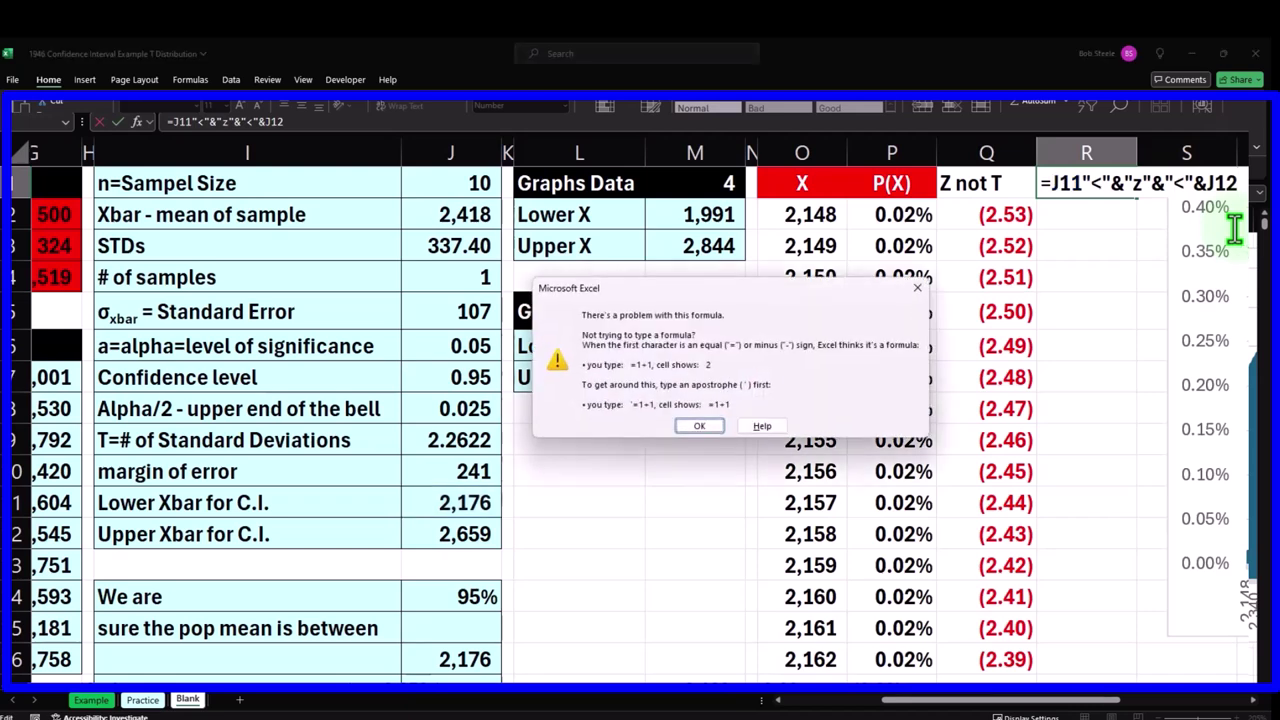
{"action": "key", "text": "Return"}
{"action": "left_click", "coordinate": [1078, 188]}
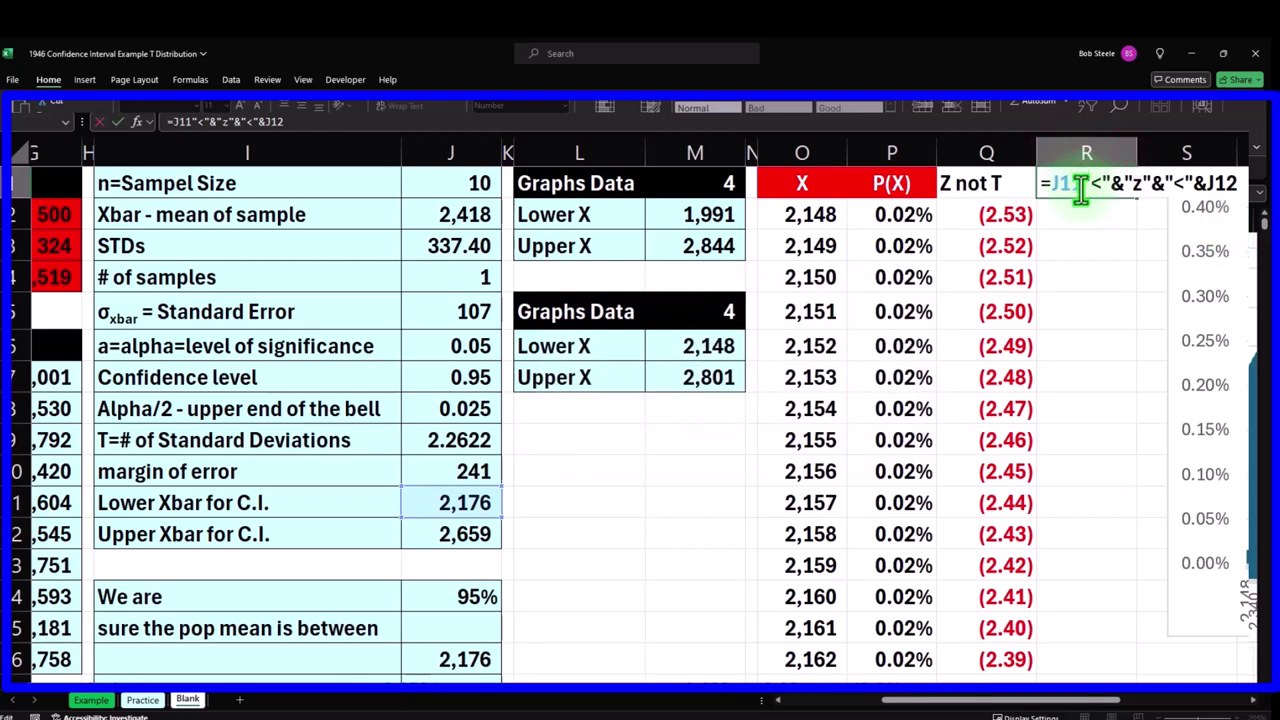
{"action": "type", "text": "&"}
{"action": "key", "text": "ctrl+Return"}
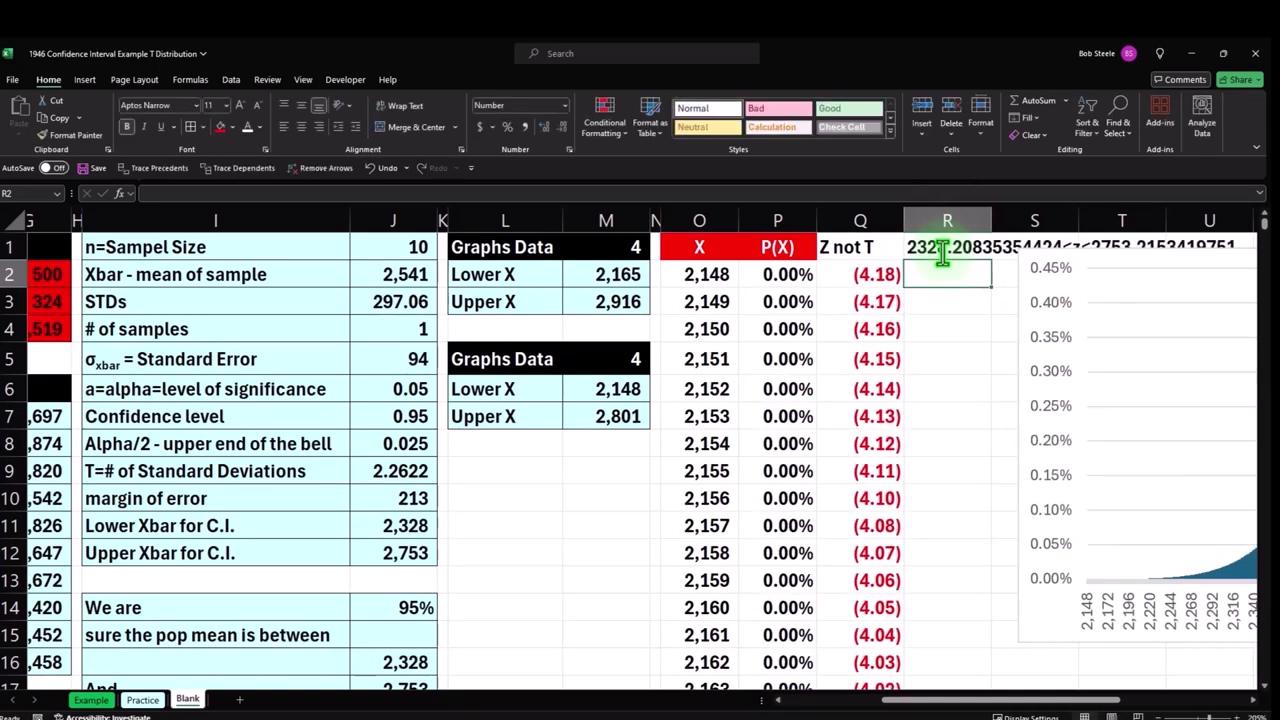
{"action": "left_click_drag", "start_coordinate": [1000, 697], "coordinate": [1057, 700]}
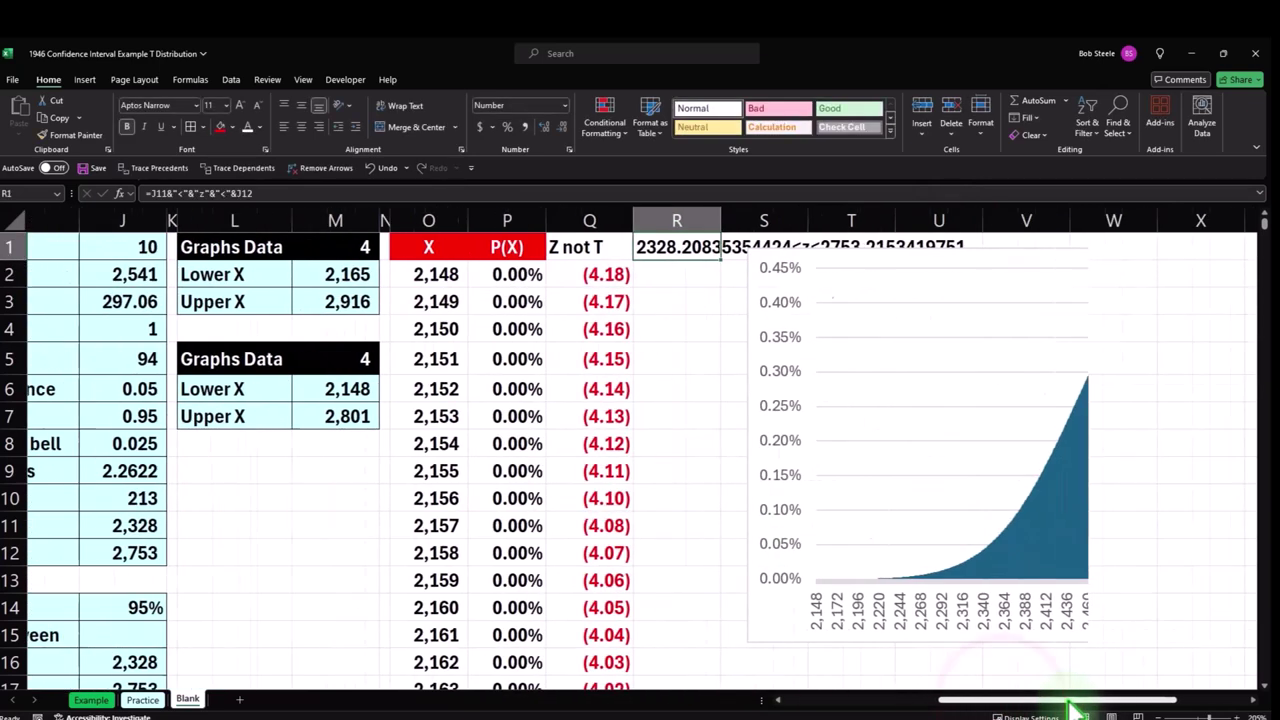
{"action": "left_click_drag", "start_coordinate": [686, 637], "coordinate": [692, 666]}
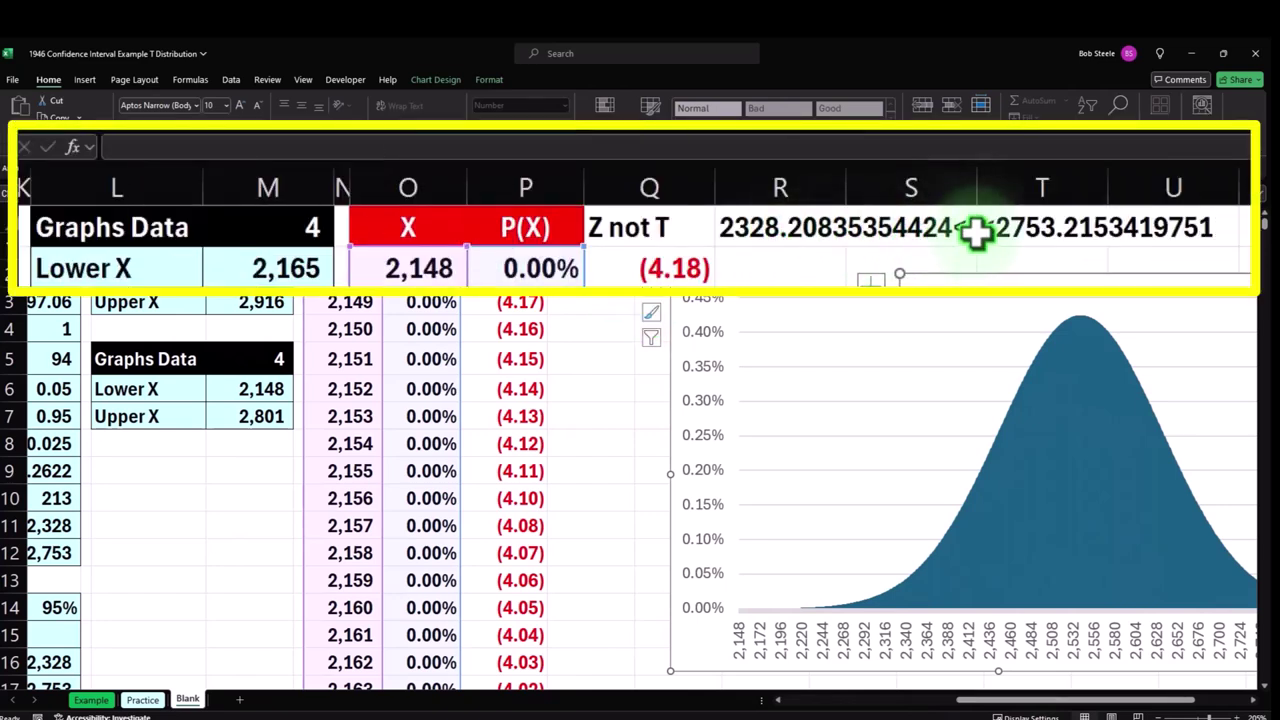
Round the lower limit in R1's header formula to zero decimals with ROUND(J11,0).
{"action": "left_click", "coordinate": [790, 225]}
{"action": "double_click", "coordinate": [782, 224]}
{"action": "left_click", "coordinate": [757, 232]}
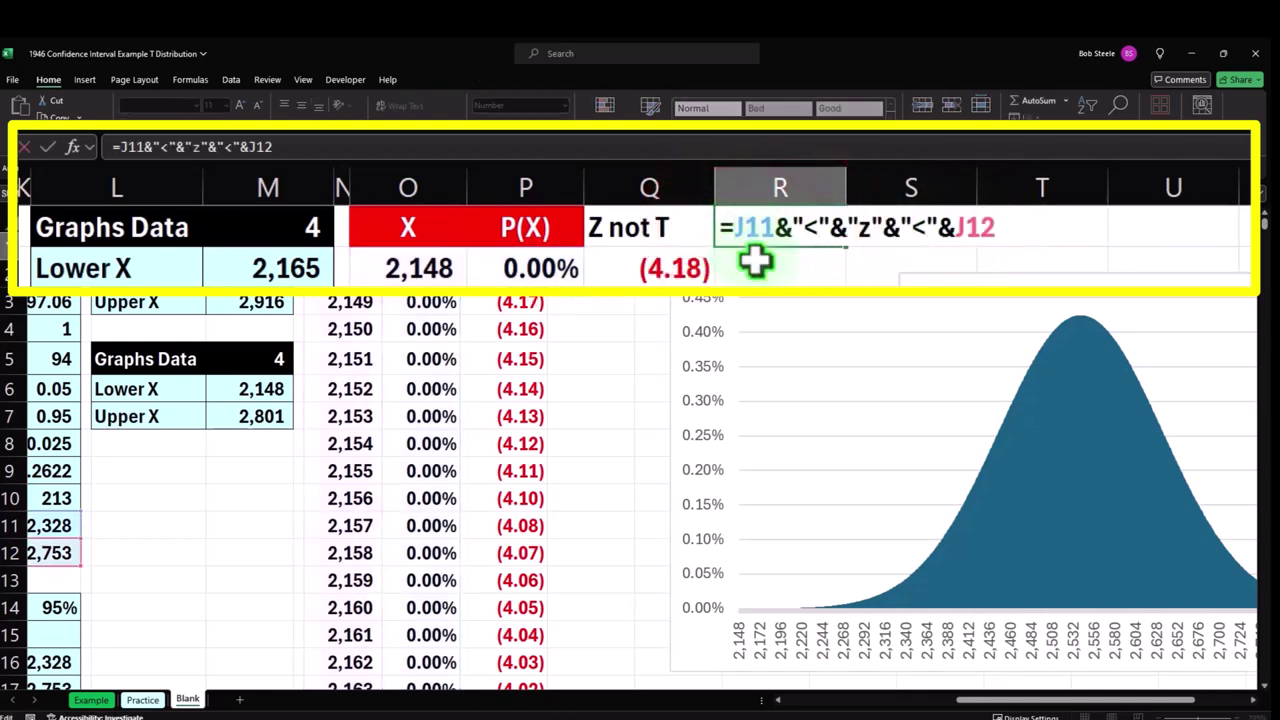
{"action": "type", "text": "run"}
{"action": "key", "text": "BackSpace"}
{"action": "key", "text": "BackSpace"}
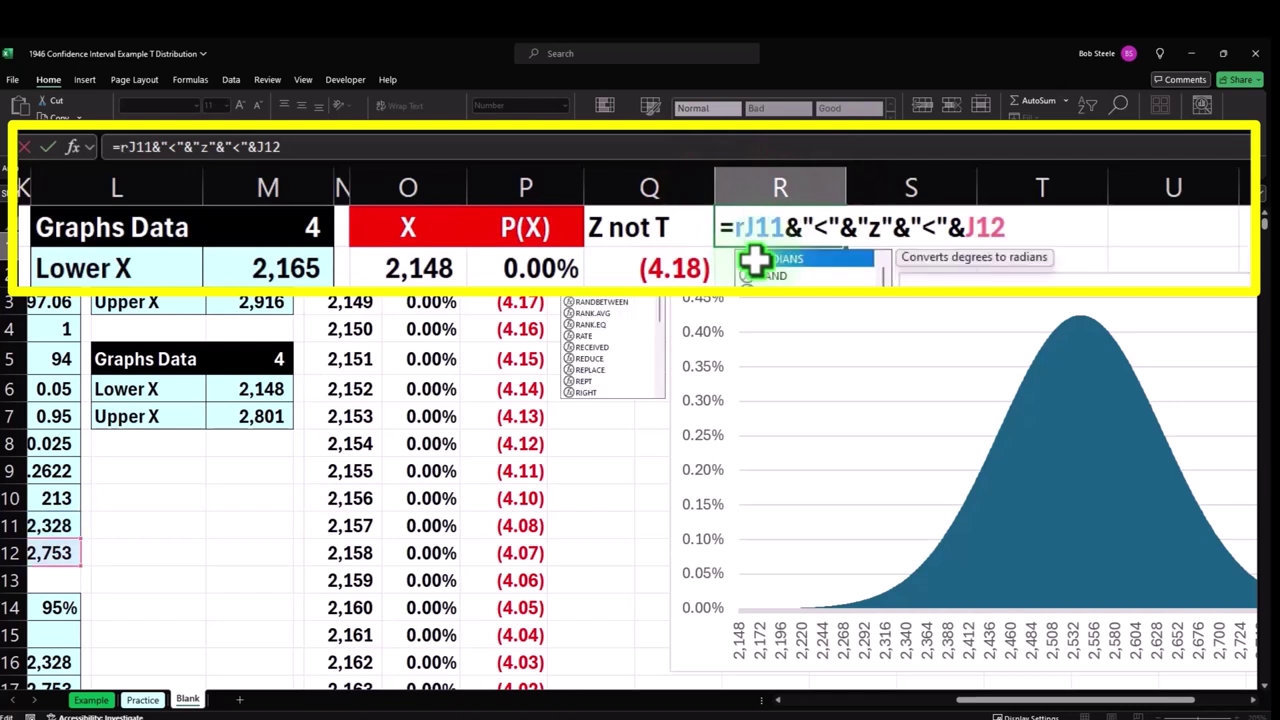
{"action": "type", "text": "oun"}
{"action": "double_click", "coordinate": [755, 259]}
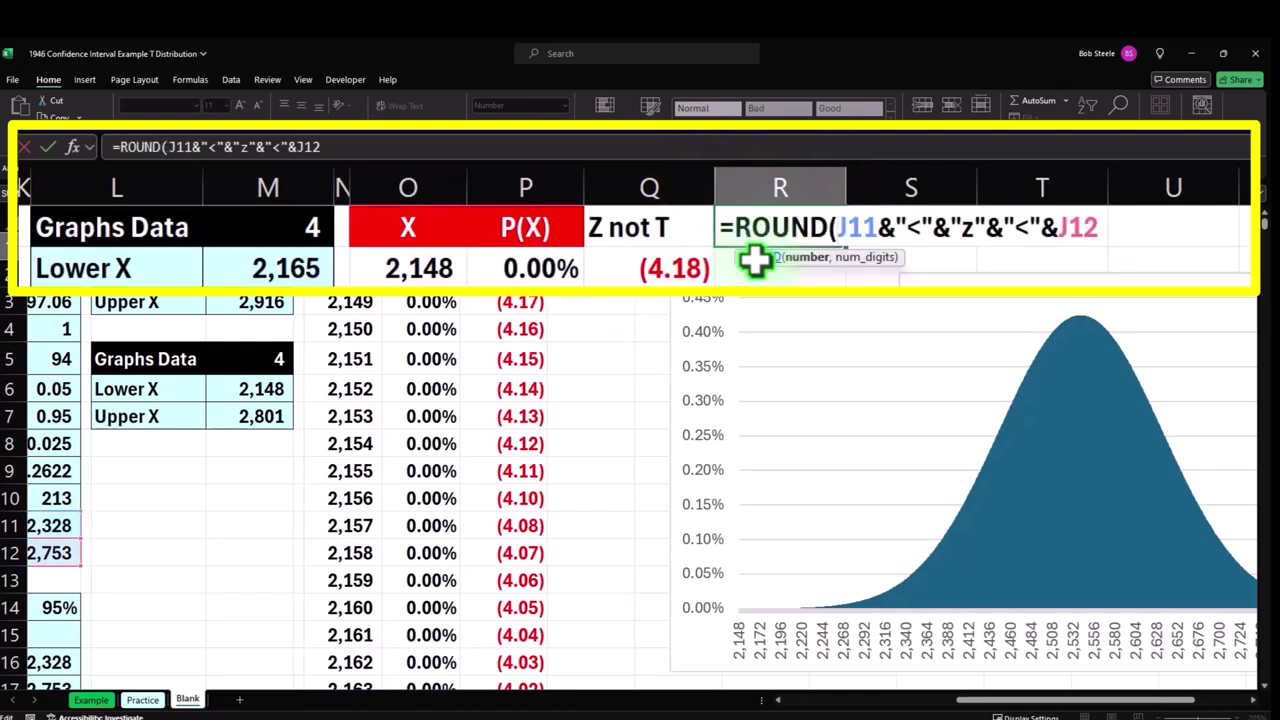
{"action": "left_click", "coordinate": [877, 222]}
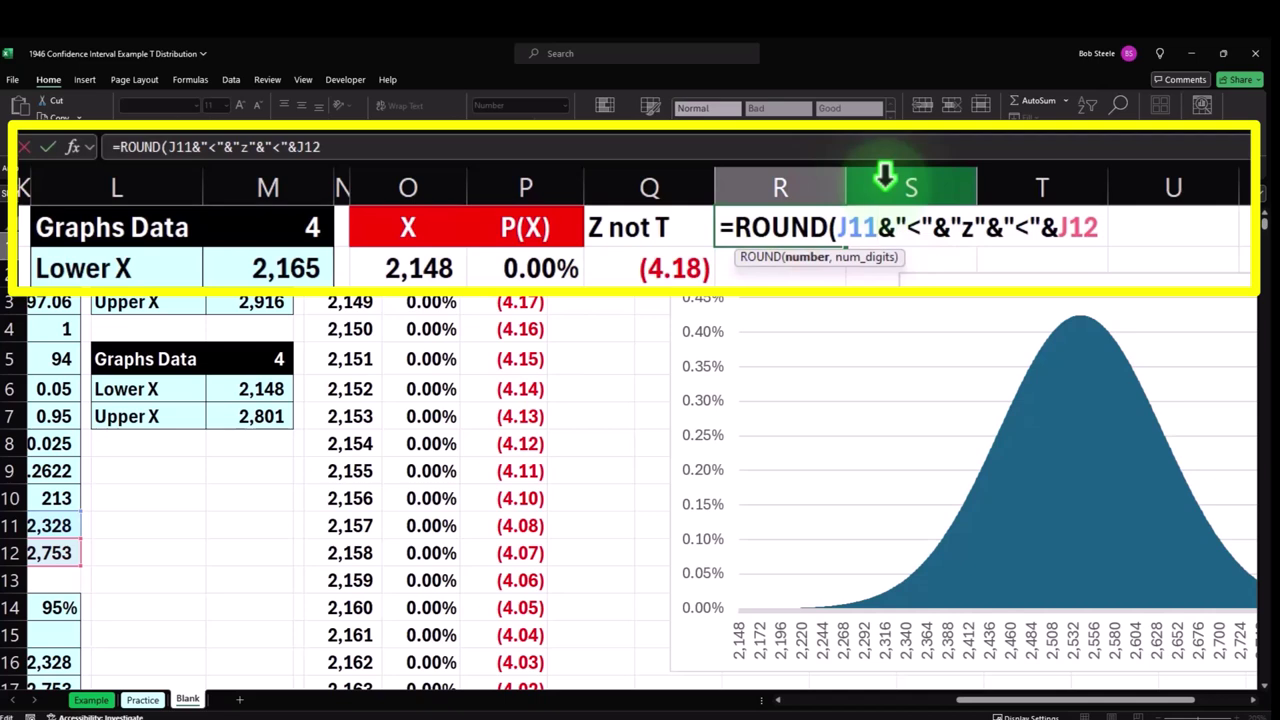
{"action": "type", "text": ","}
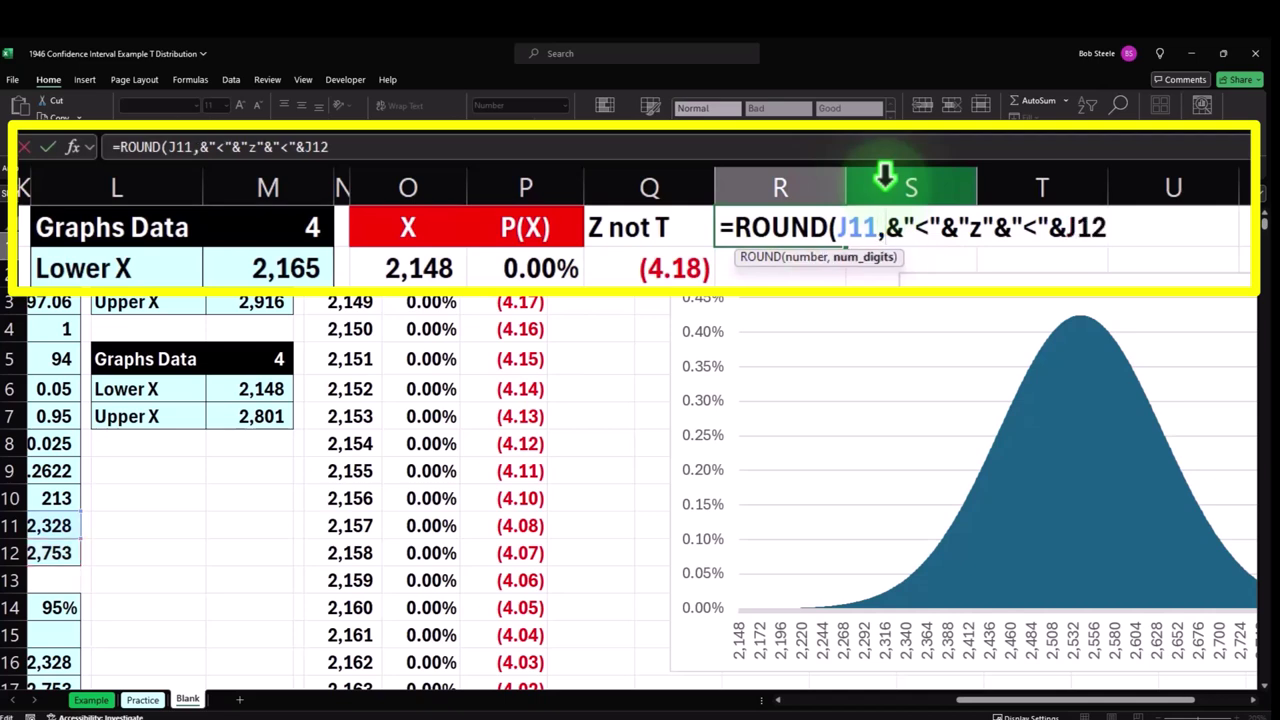
{"action": "type", "text": "0)"}
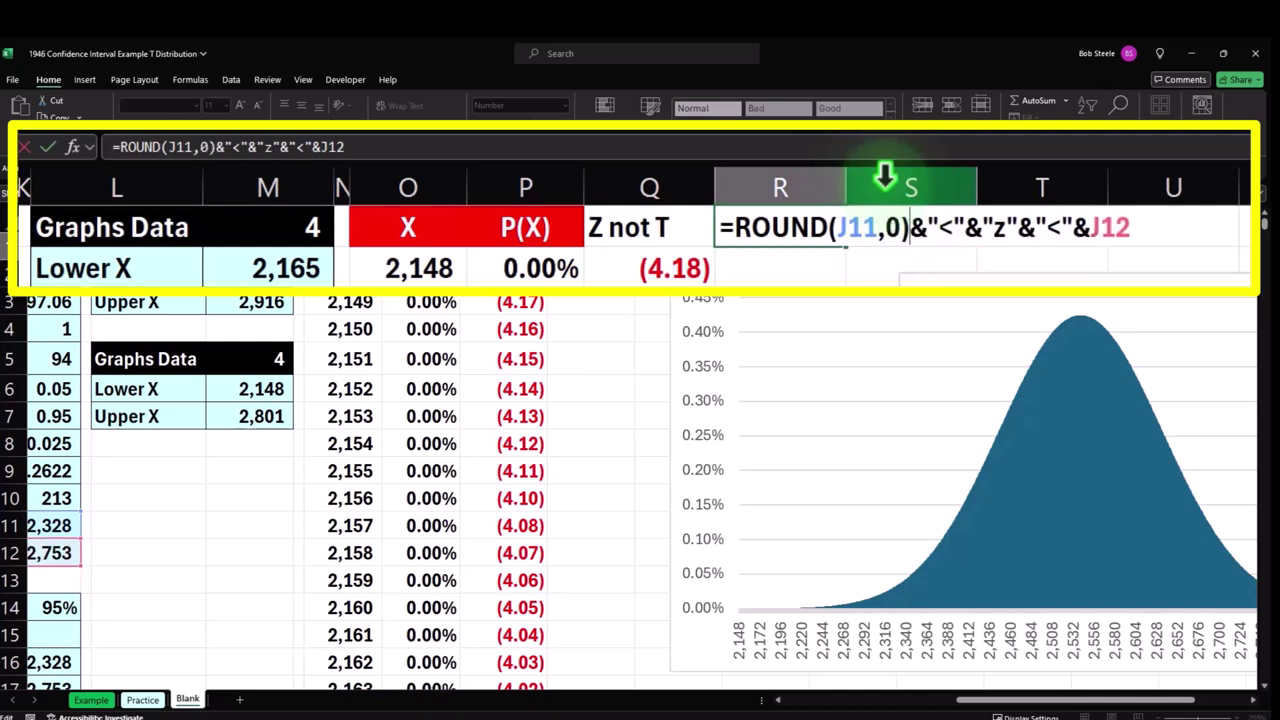
Round the upper limit in R1's header formula with ROUND(J12,0) and enter the finished formula.
{"action": "left_click", "coordinate": [1093, 237]}
{"action": "type", "text": "roun"}
{"action": "key", "text": "Tab"}
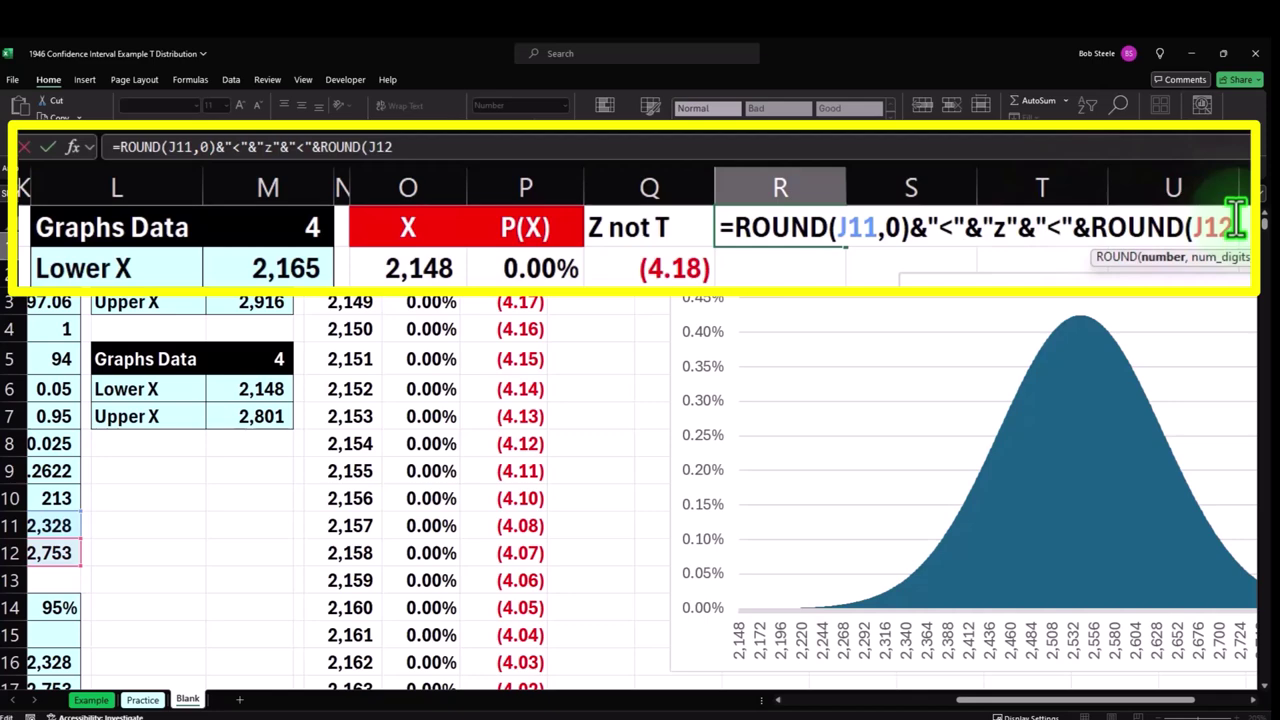
{"action": "type", "text": ",0)"}
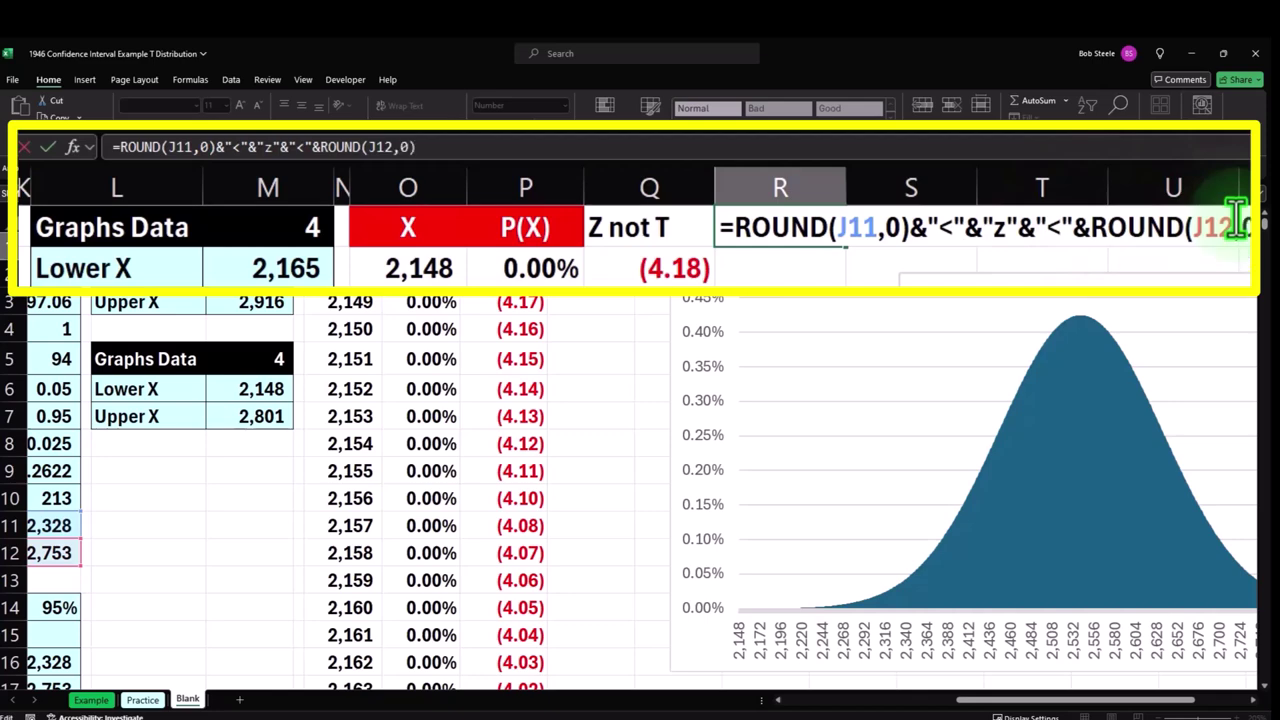
{"action": "key", "text": "Return"}
Widen column R so that the interval header in R1 fits inside its cell.
{"action": "left_click", "coordinate": [604, 354]}
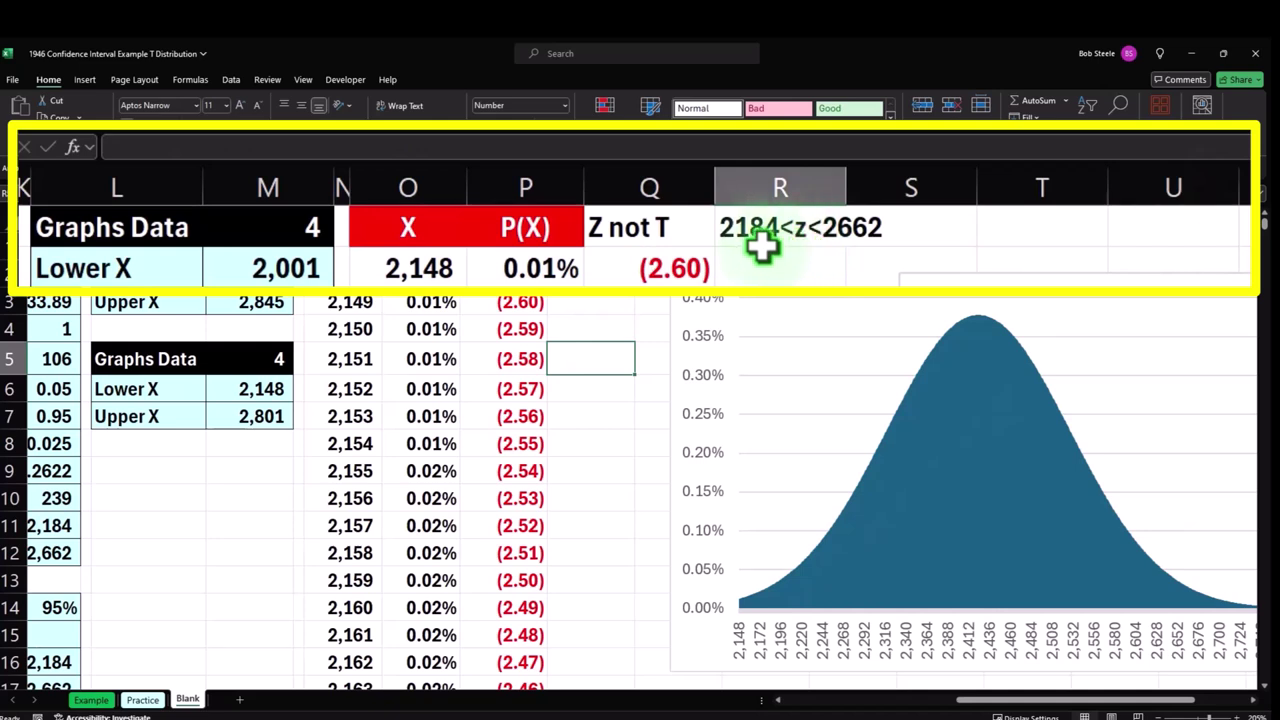
{"action": "left_click_drag", "start_coordinate": [844, 188], "coordinate": [894, 189]}
{"action": "left_click_drag", "start_coordinate": [668, 330], "coordinate": [712, 338]}
Format the headers in Q1:R1 with a red fill, white font and centred alignment.
{"action": "left_click", "coordinate": [500, 242]}
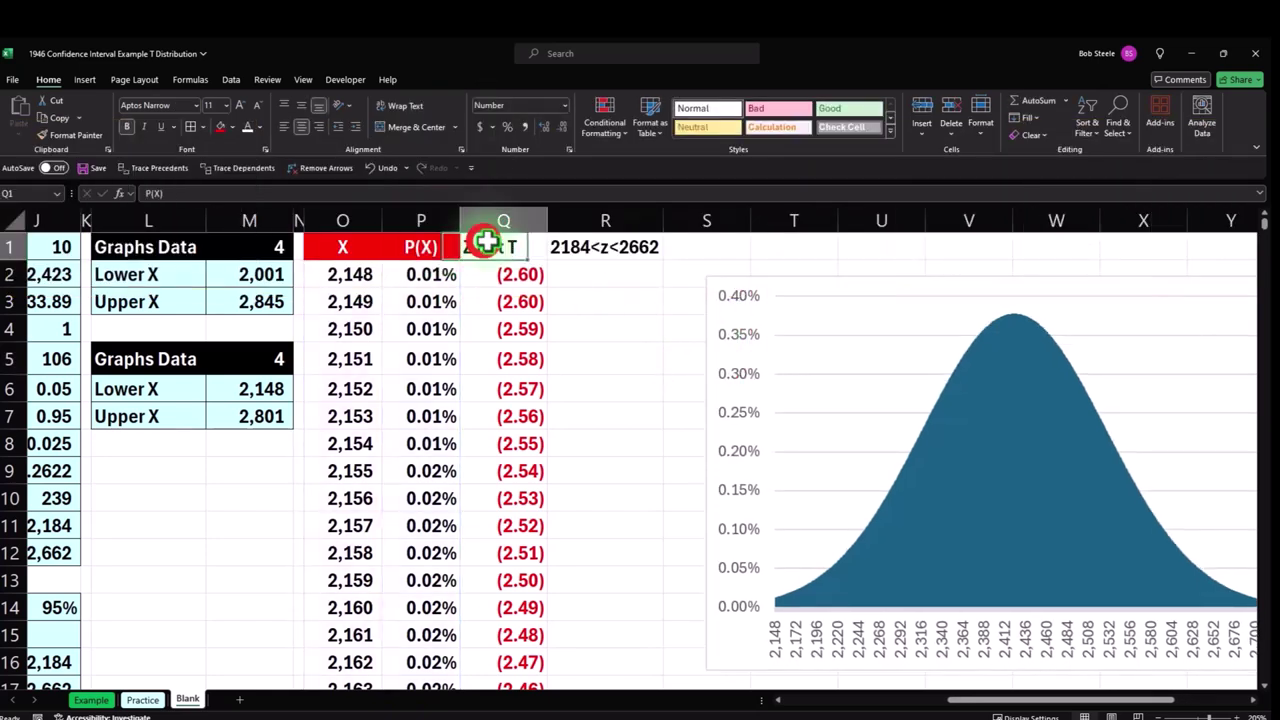
{"action": "left_click_drag", "start_coordinate": [484, 242], "coordinate": [557, 246]}
{"action": "left_click", "coordinate": [218, 128]}
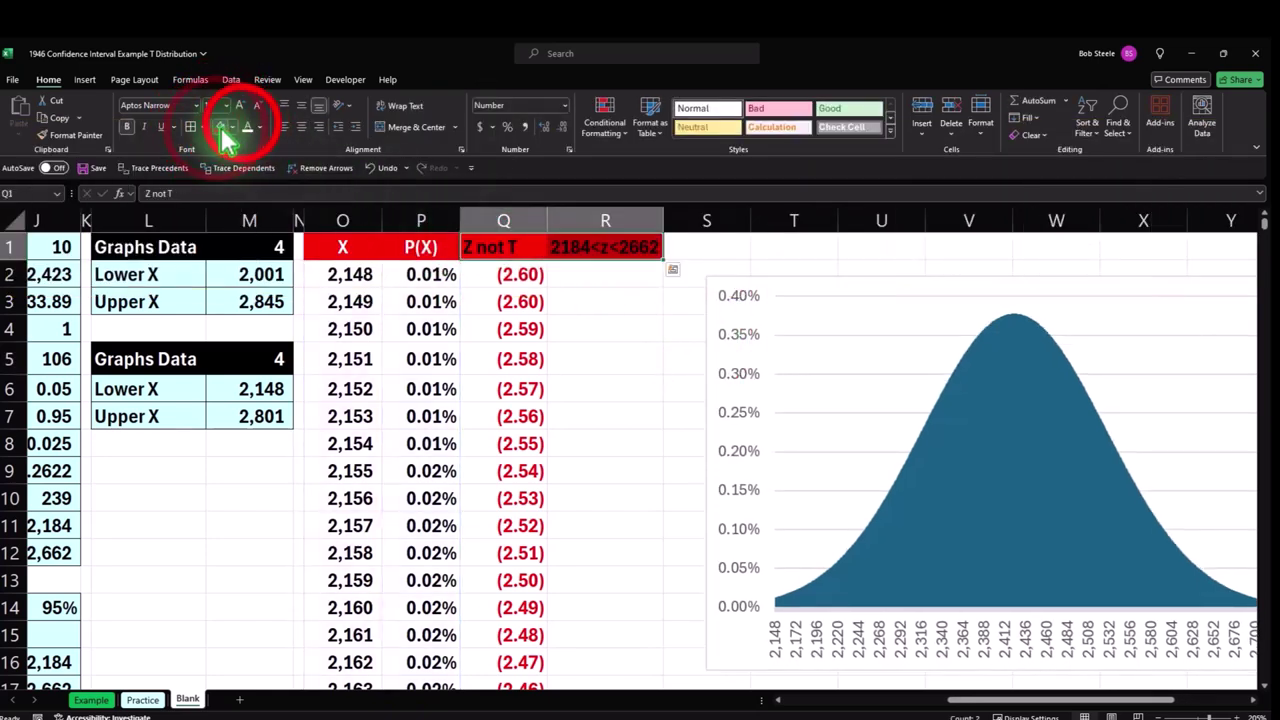
{"action": "left_click", "coordinate": [247, 128]}
{"action": "left_click", "coordinate": [301, 127]}
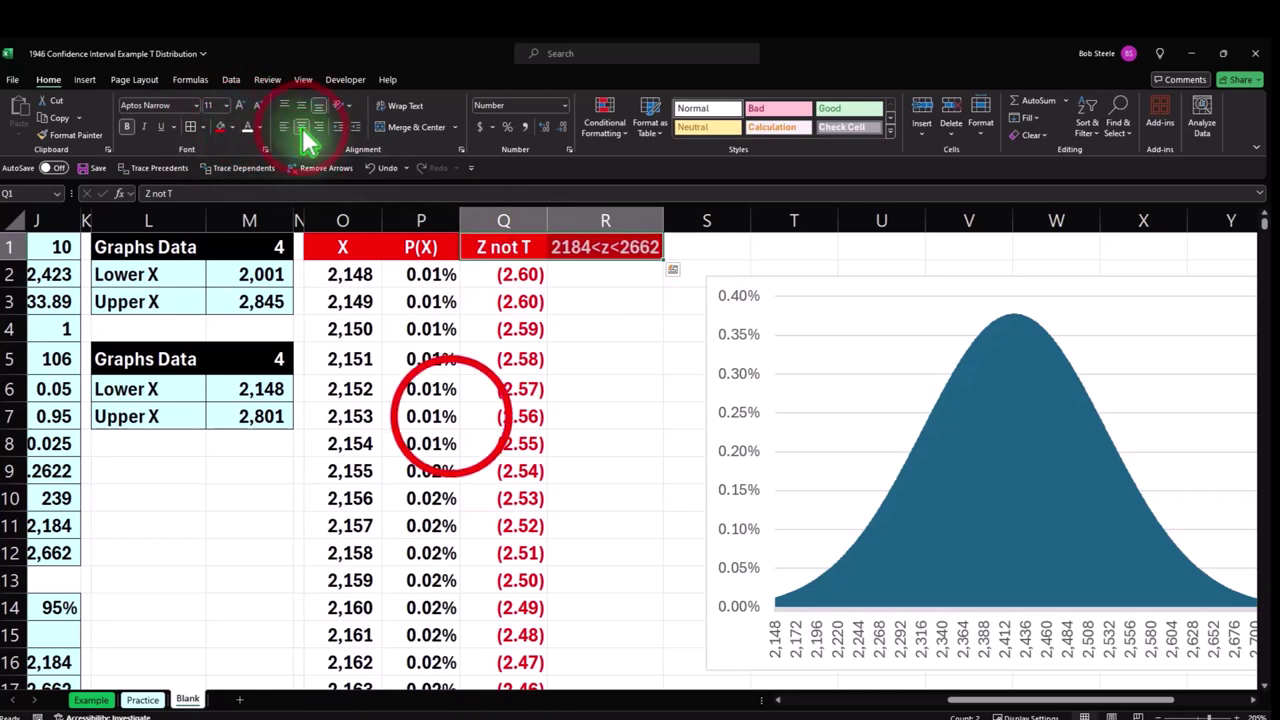
Replace the z with x in R1's interval header formula so that the limits surround x.
{"action": "left_click", "coordinate": [525, 230]}
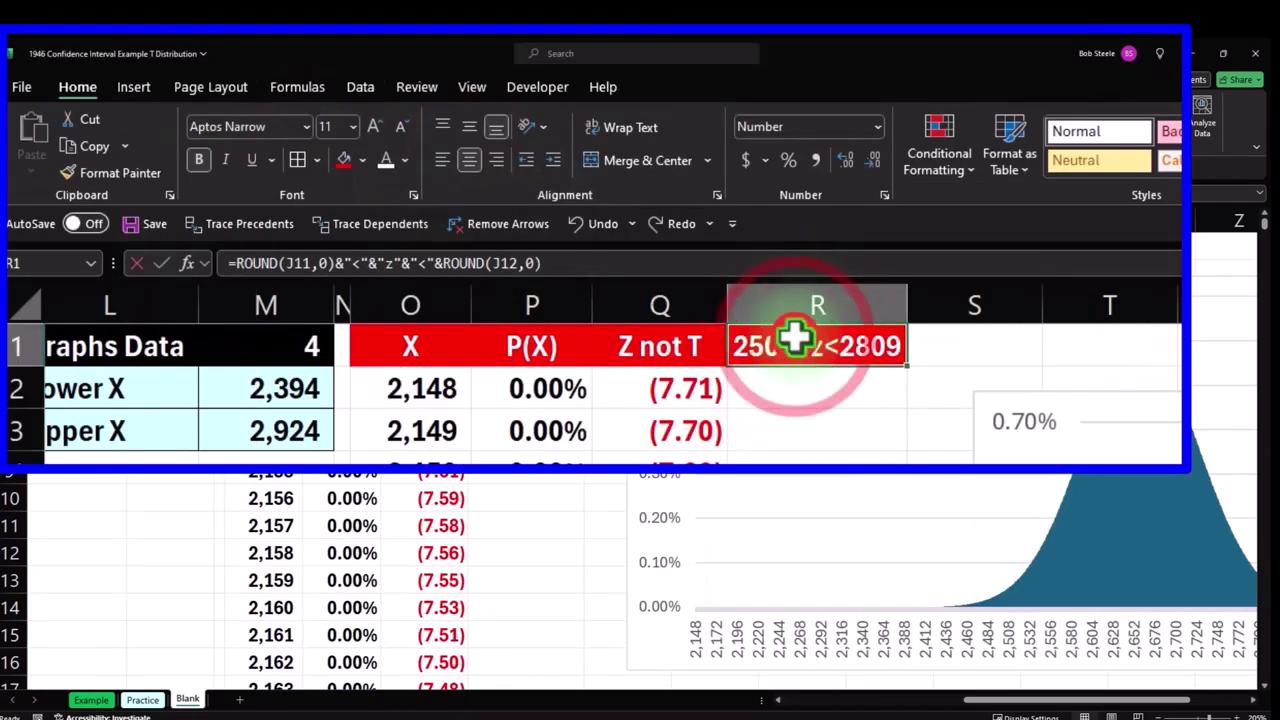
{"action": "double_click", "coordinate": [795, 340]}
{"action": "key", "text": "BackSpace"}
{"action": "type", "text": "x"}
{"action": "key", "text": "Return"}
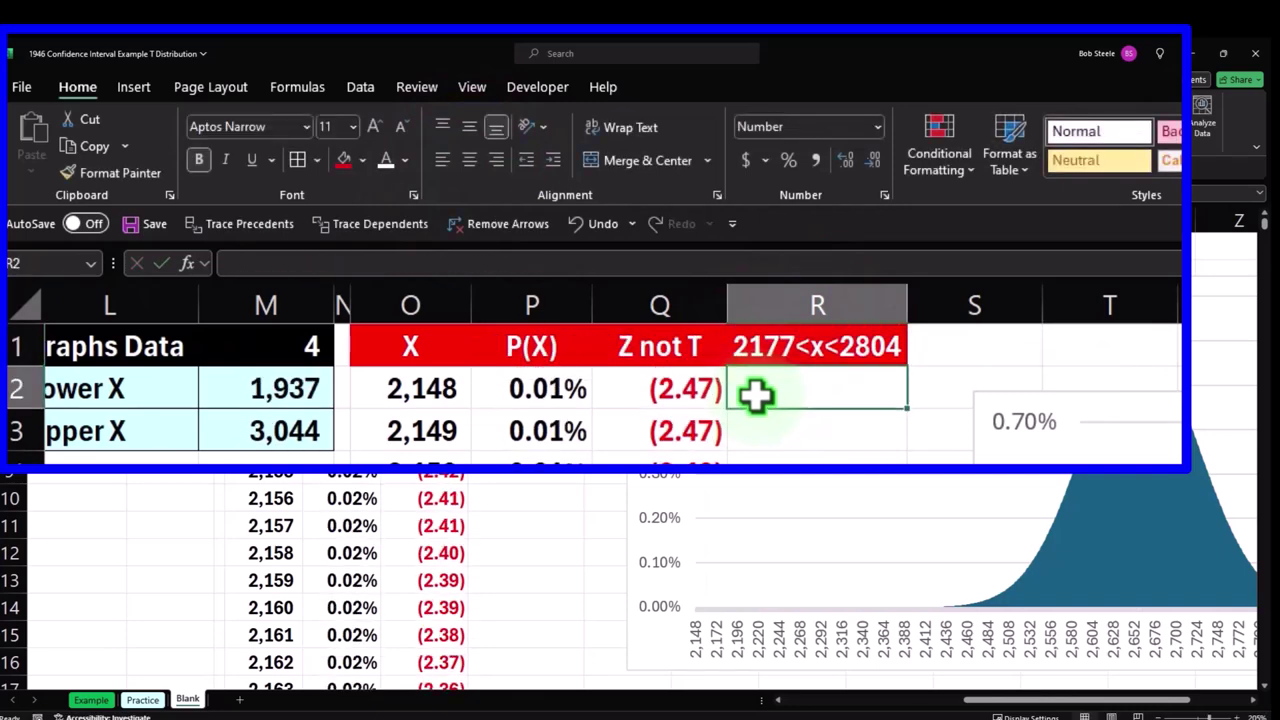
Examine the chart's horizontal axis, the confidence limits in column J and the start of the X column in O2.
{"action": "left_click", "coordinate": [648, 640]}
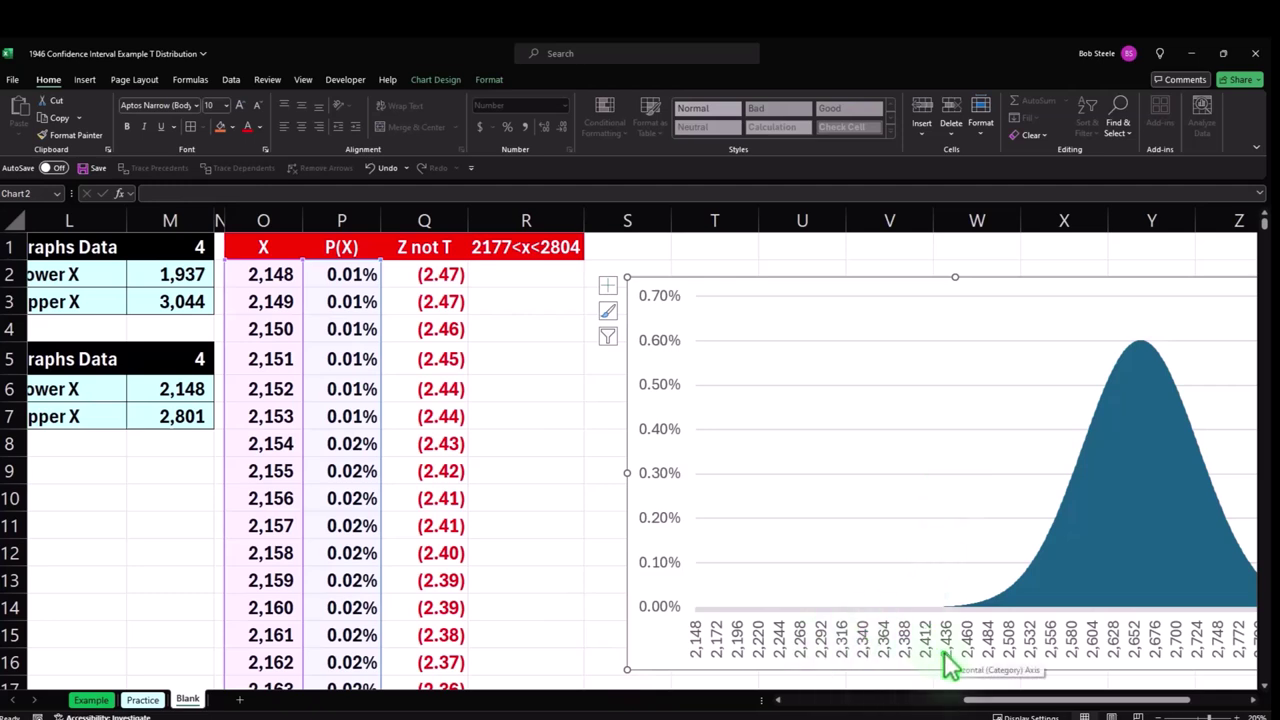
{"action": "left_click", "coordinate": [507, 325]}
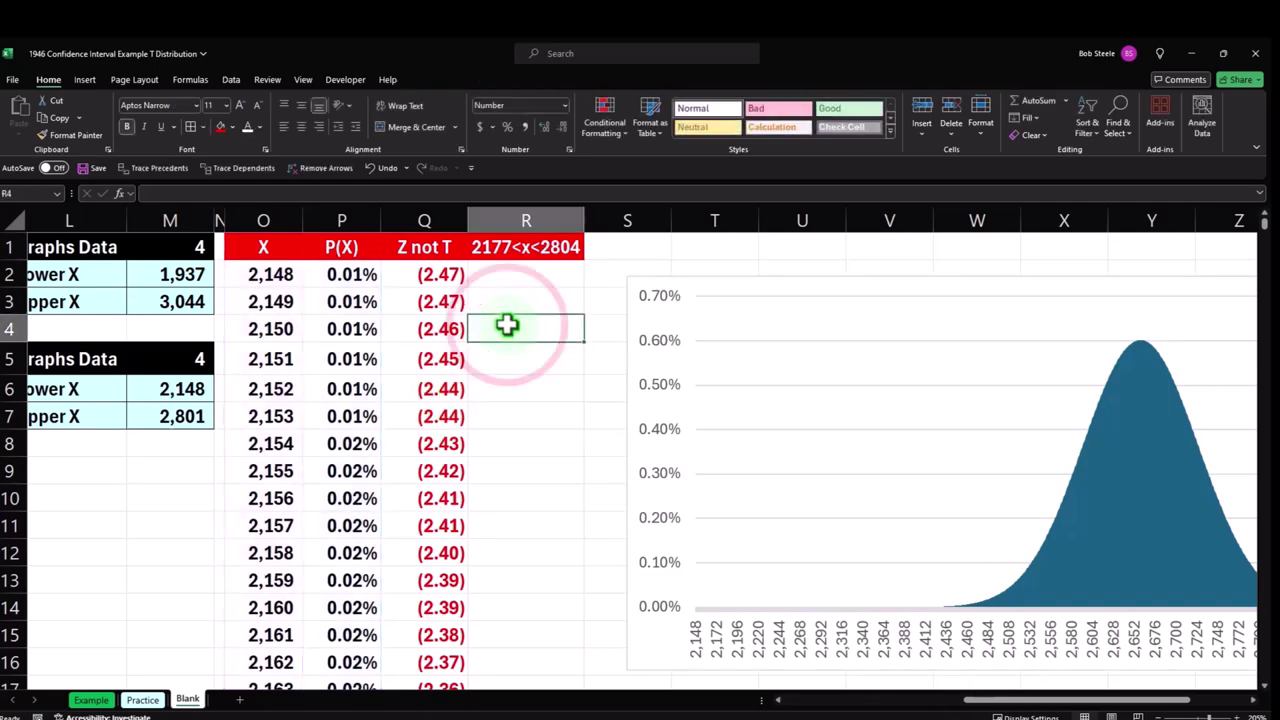
{"action": "key", "text": "Left"}
{"action": "key", "text": "Left"}
{"action": "key", "text": "Left"}
{"action": "key", "text": "Left"}
{"action": "key", "text": "Left"}
{"action": "key", "text": "Left"}
{"action": "key", "text": "Left"}
{"action": "key", "text": "Left"}
{"action": "key", "text": "Left"}
{"action": "key", "text": "Left"}
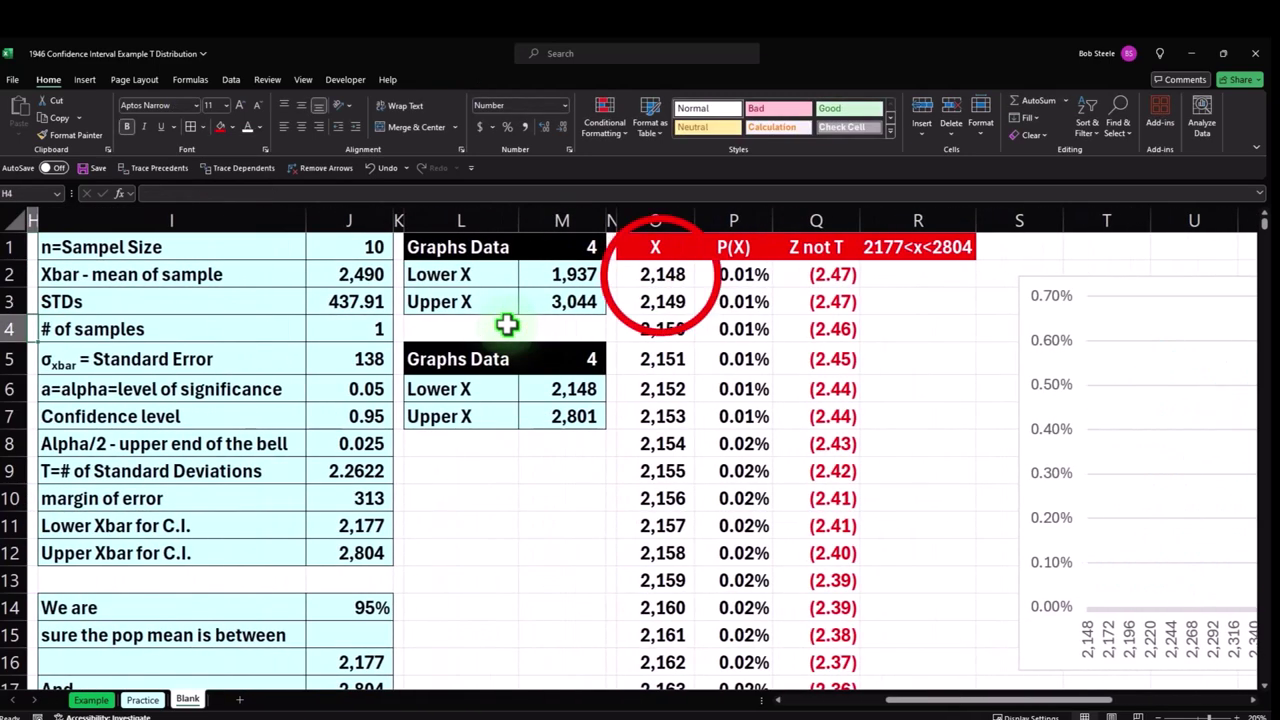
{"action": "left_click", "coordinate": [660, 275]}
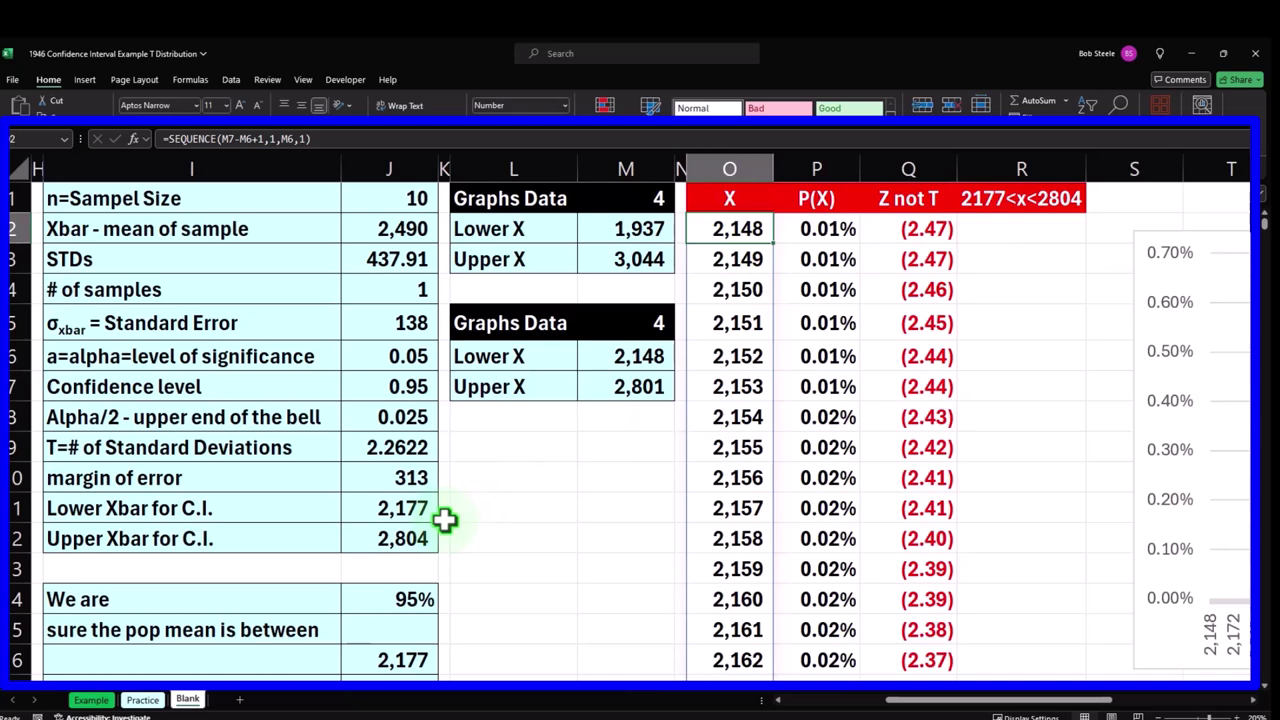
Start an IF formula in R2 with an AND test whose first condition is O2>J11.
{"action": "left_click", "coordinate": [1023, 234]}
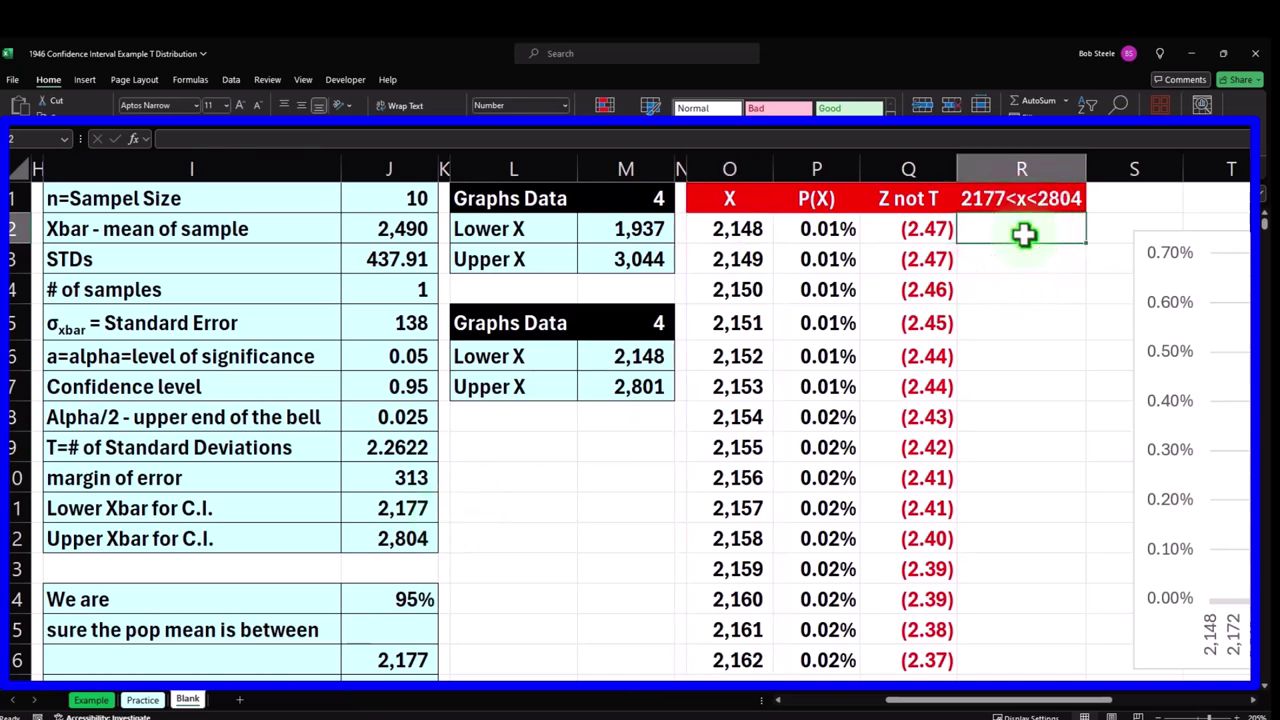
{"action": "type", "text": "="}
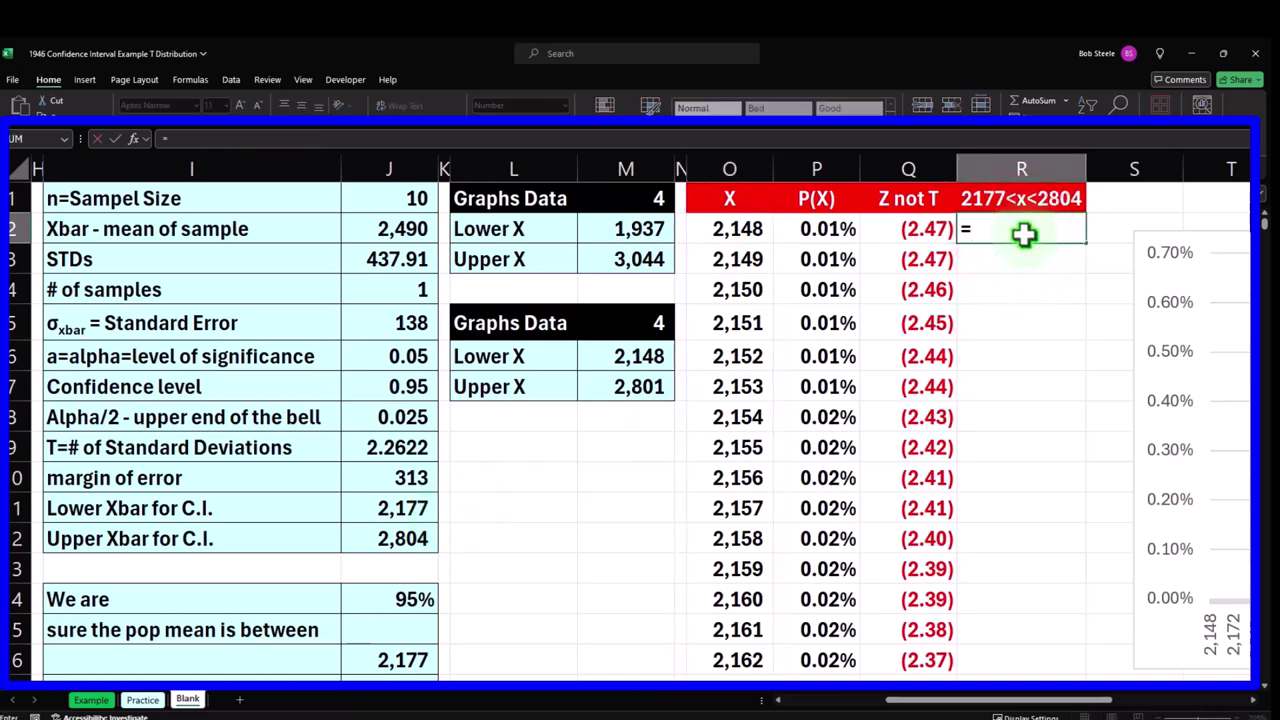
{"action": "type", "text": "if"}
{"action": "key", "text": "Tab"}
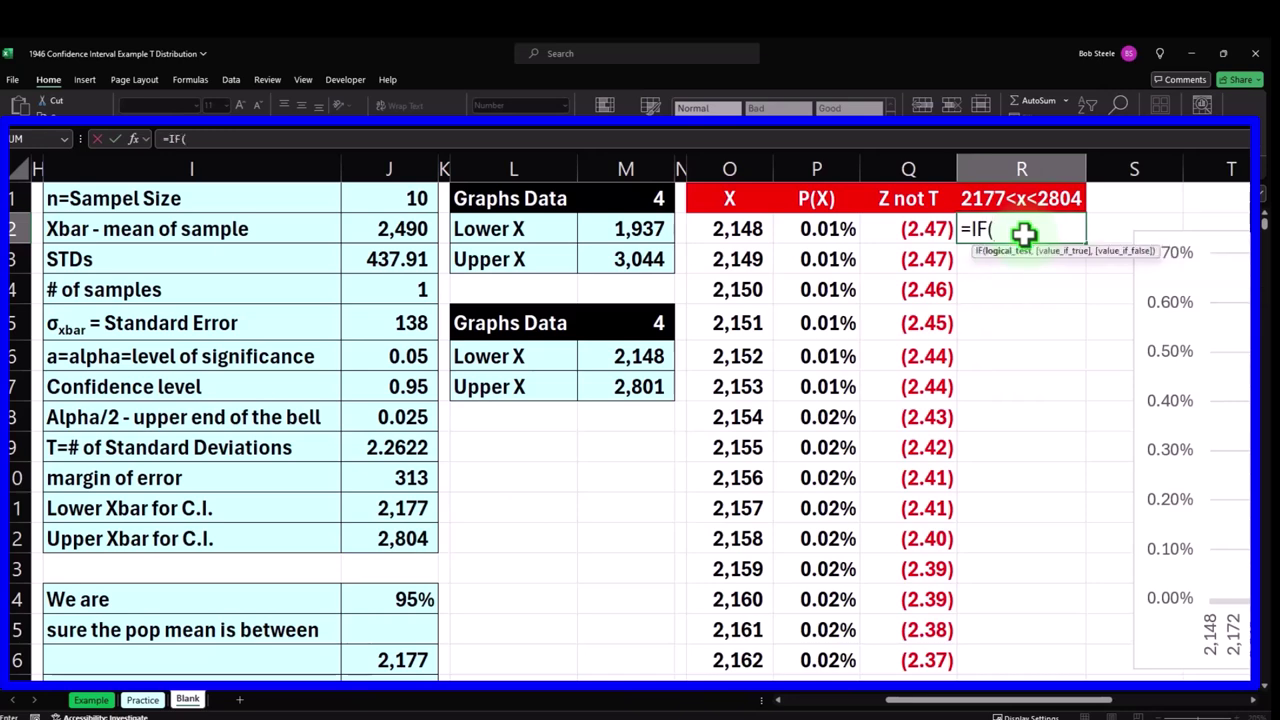
{"action": "type", "text": "and"}
{"action": "key", "text": "Tab"}
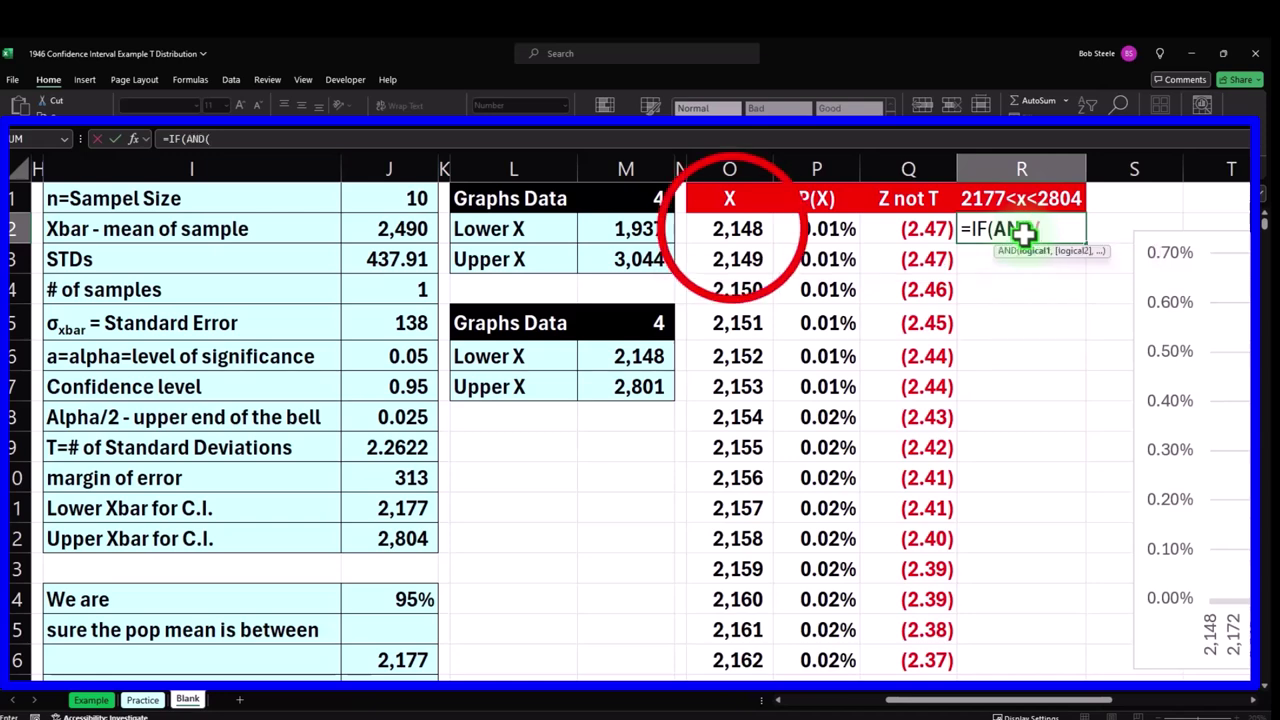
{"action": "left_click", "coordinate": [732, 229]}
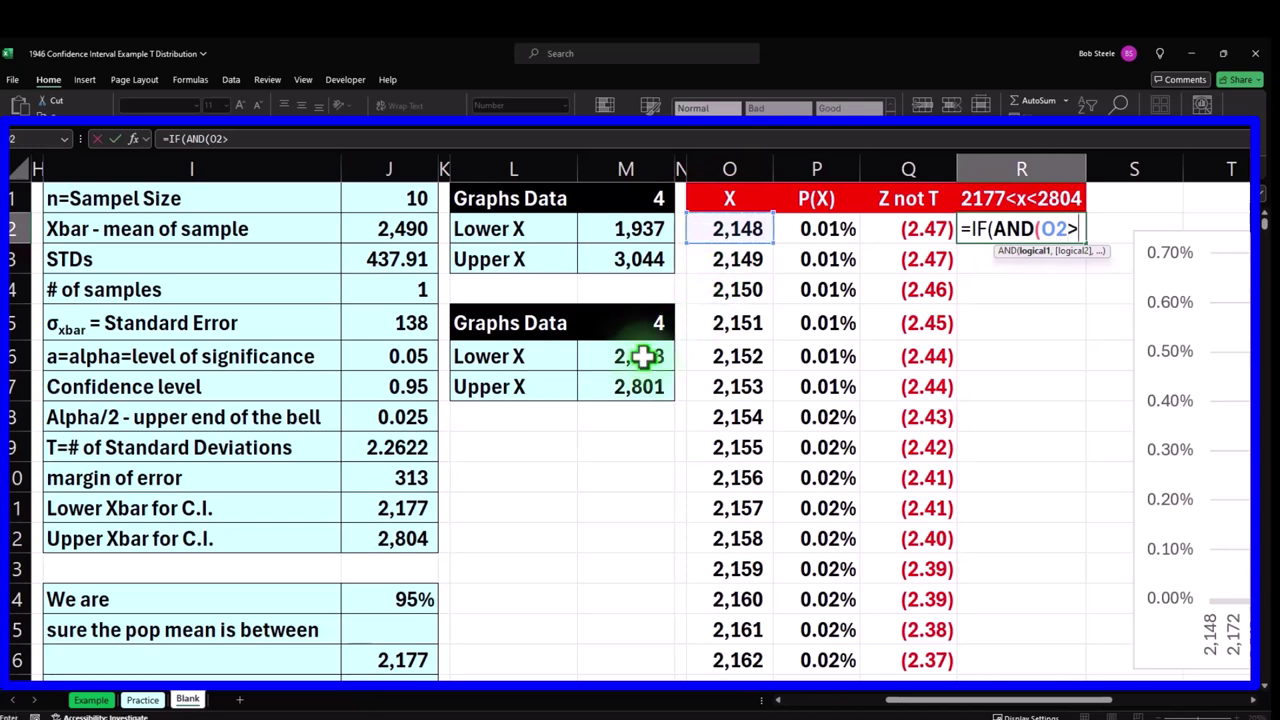
{"action": "type", "text": ">"}
{"action": "left_click", "coordinate": [402, 508]}
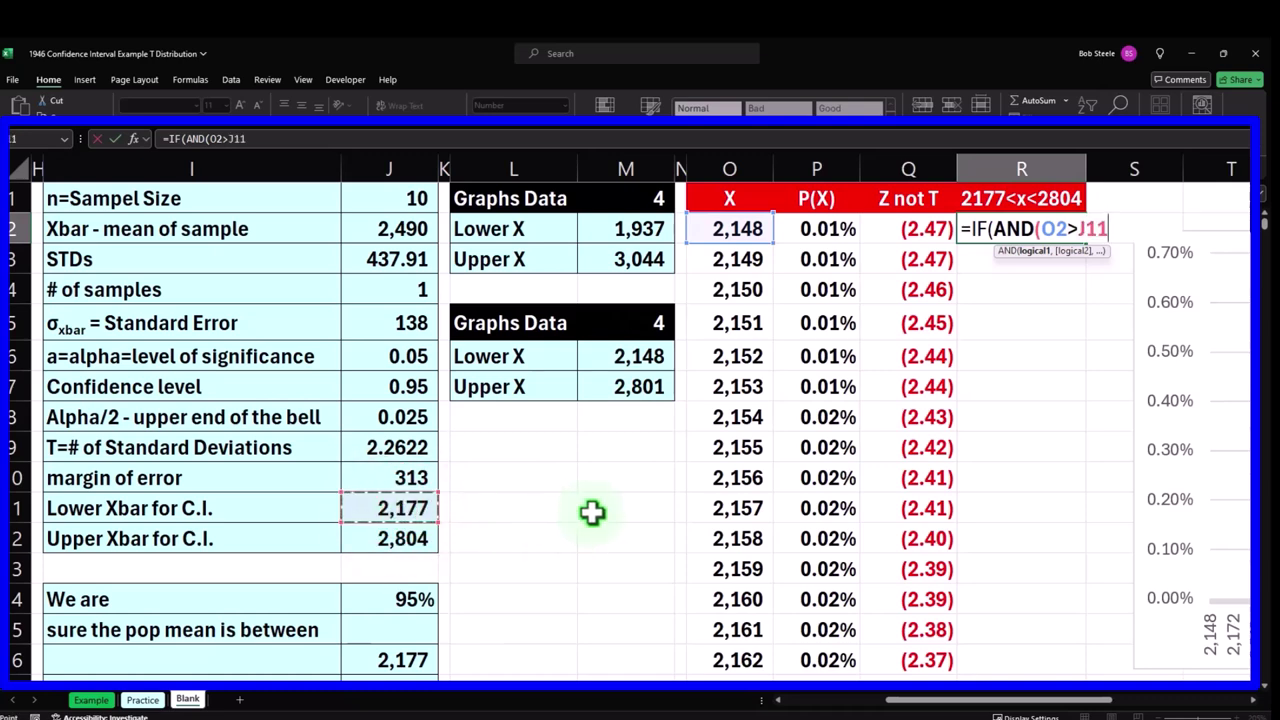
{"action": "type", "text": ","}
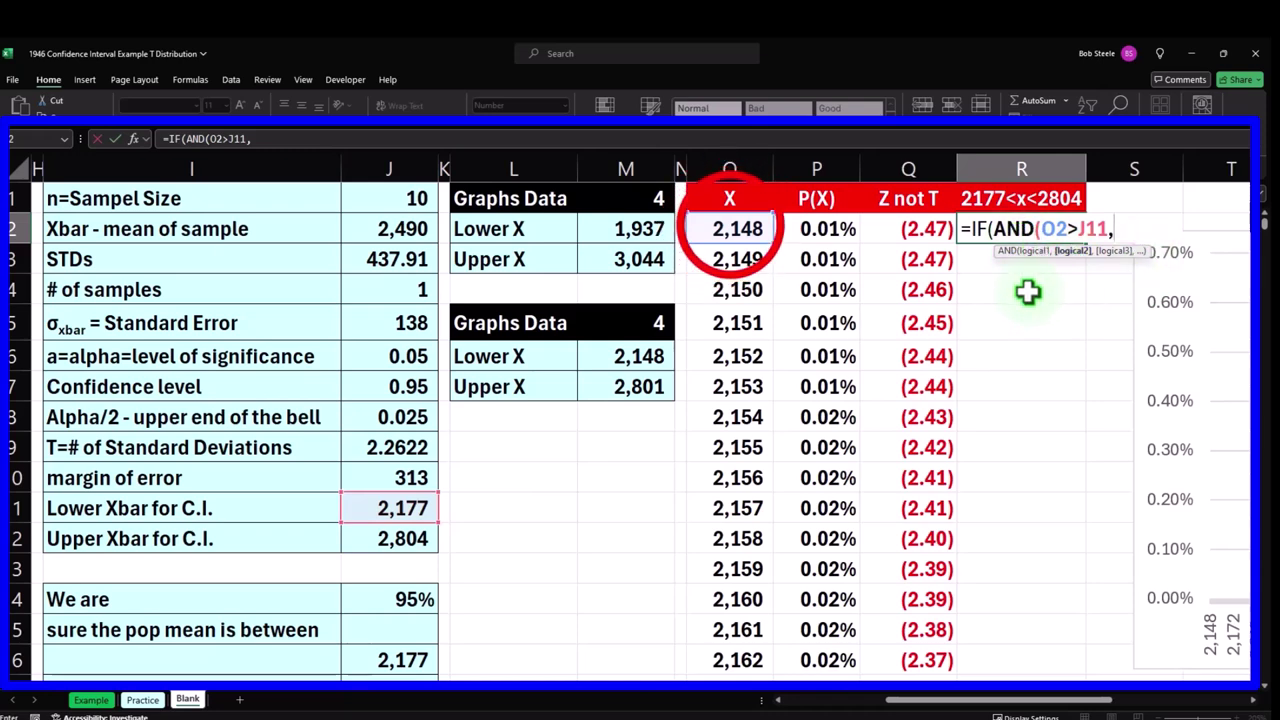
Add the second condition O2<J12 to R2's AND test, returning P2 if true and " " if false.
{"action": "left_click", "coordinate": [731, 227]}
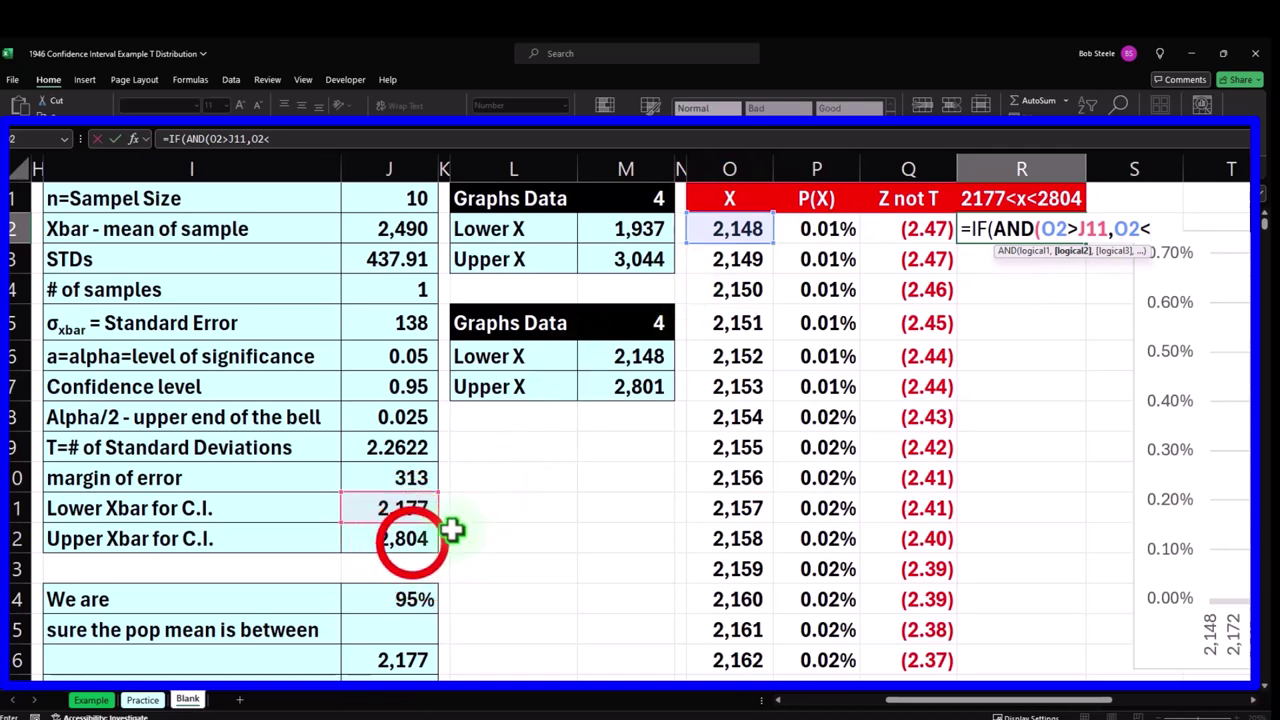
{"action": "left_click", "coordinate": [413, 540]}
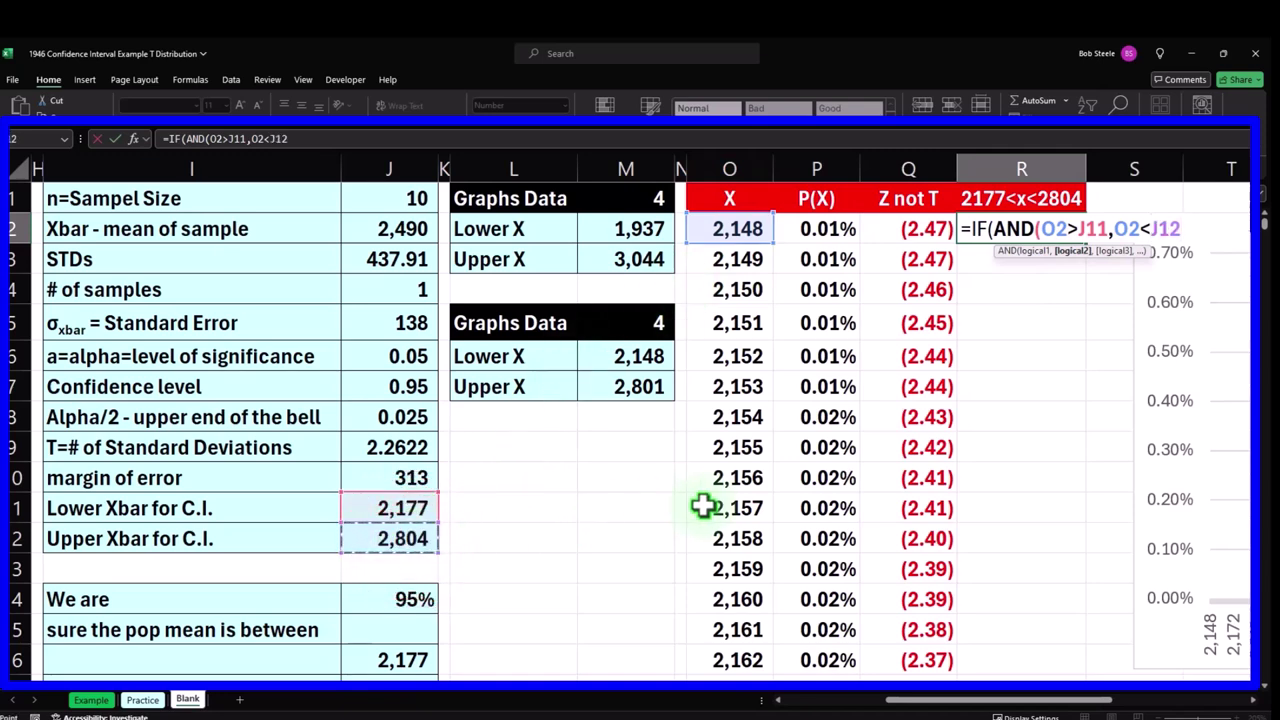
{"action": "type", "text": "),"}
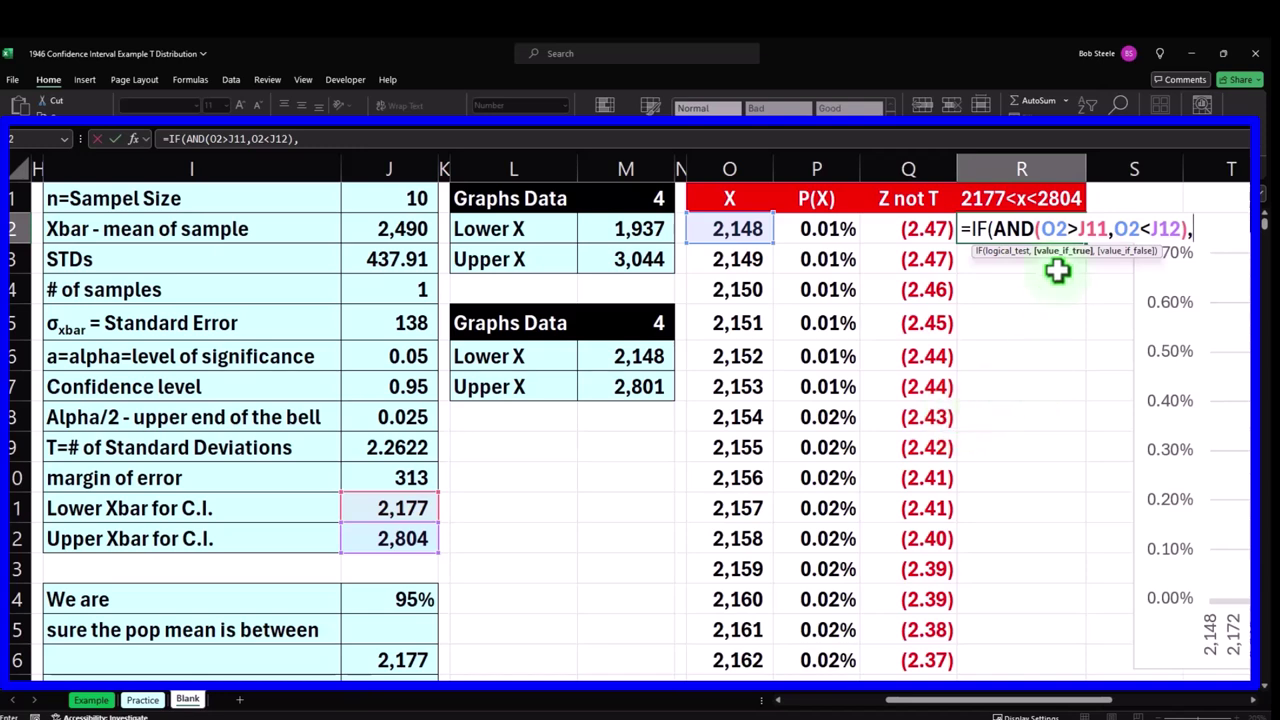
{"action": "left_click", "coordinate": [837, 229]}
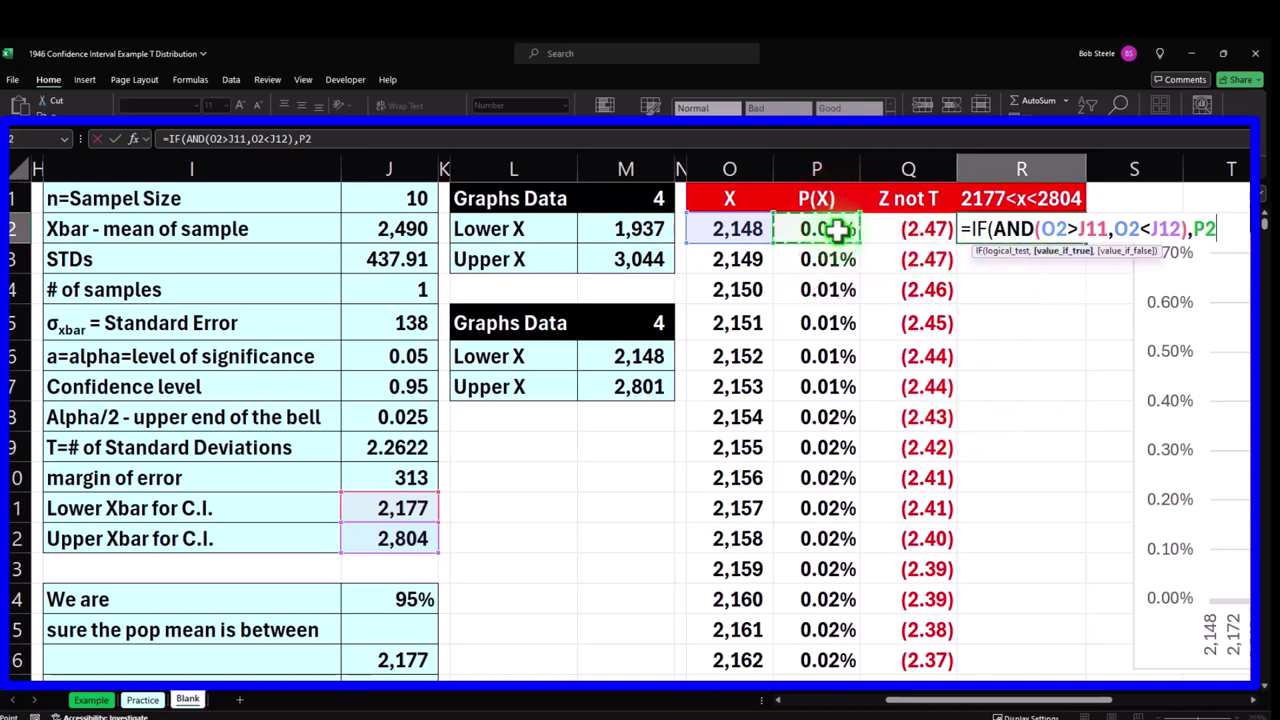
{"action": "type", "text": ","}
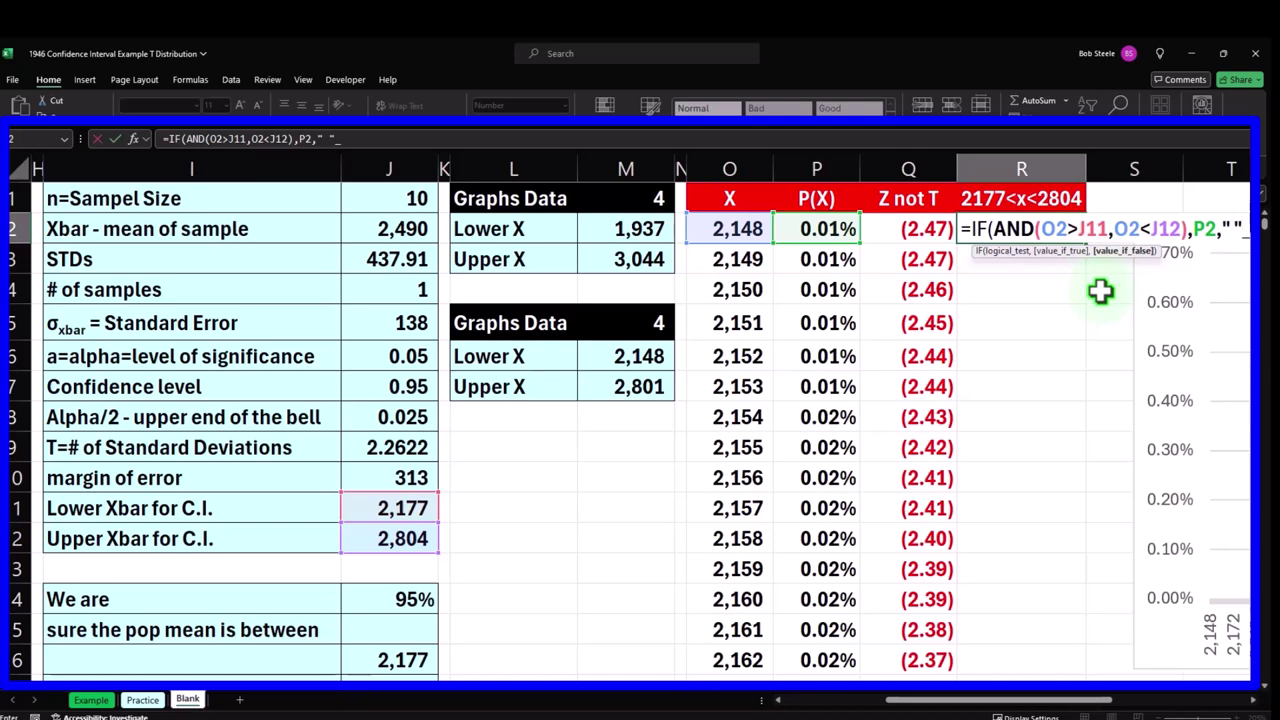
Make the references to J11 and J12 absolute in R2's formula, close its parenthesis and enter it.
{"action": "left_click", "coordinate": [1085, 228]}
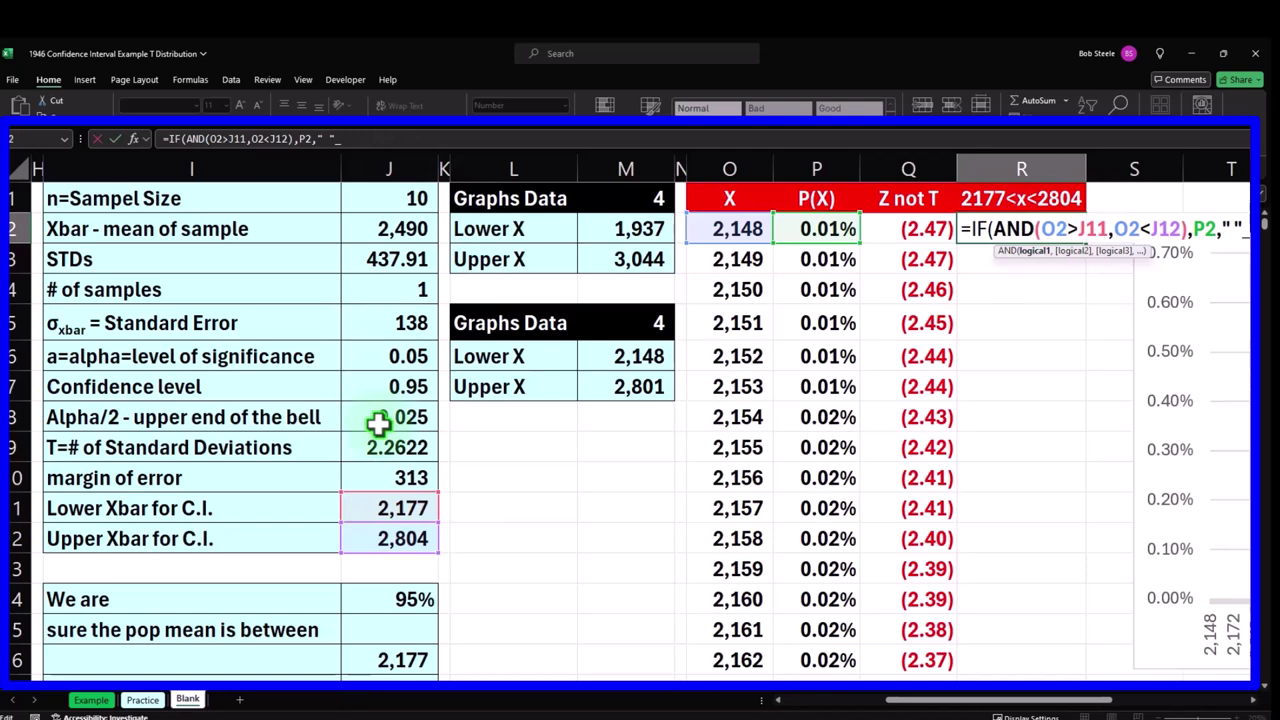
{"action": "key", "text": "F4"}
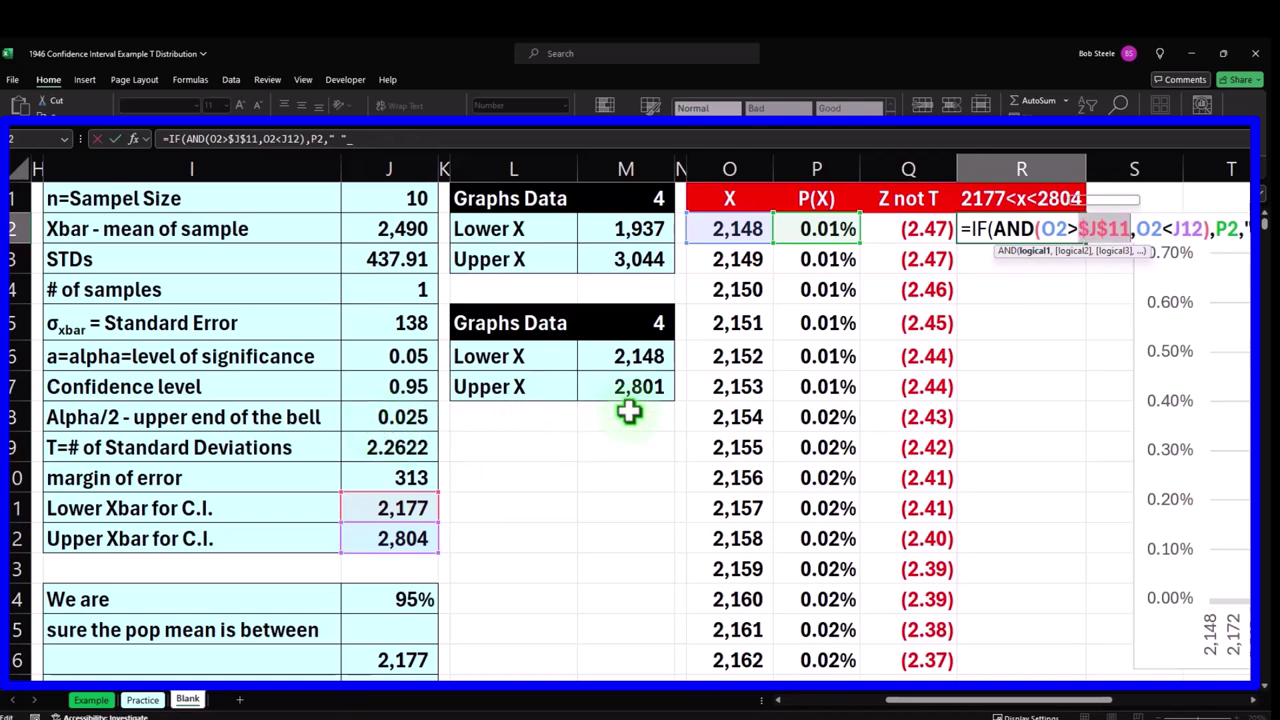
{"action": "left_click", "coordinate": [1182, 222]}
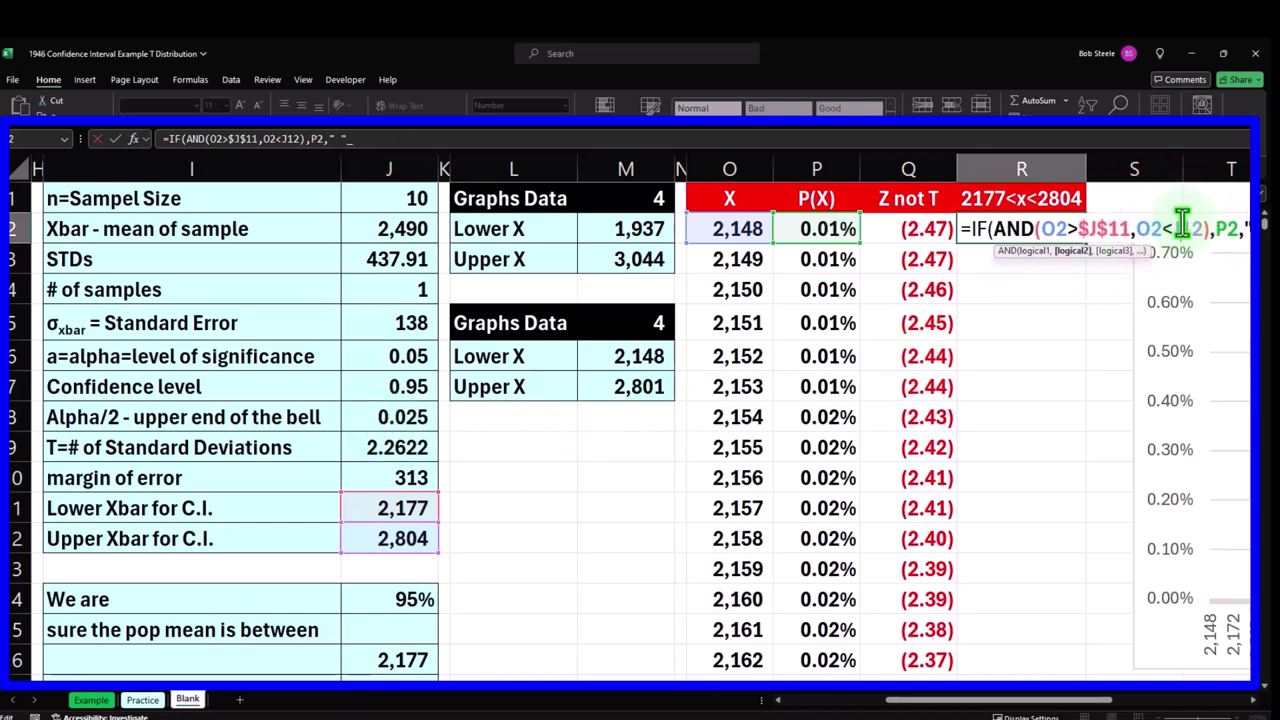
{"action": "key", "text": "F4"}
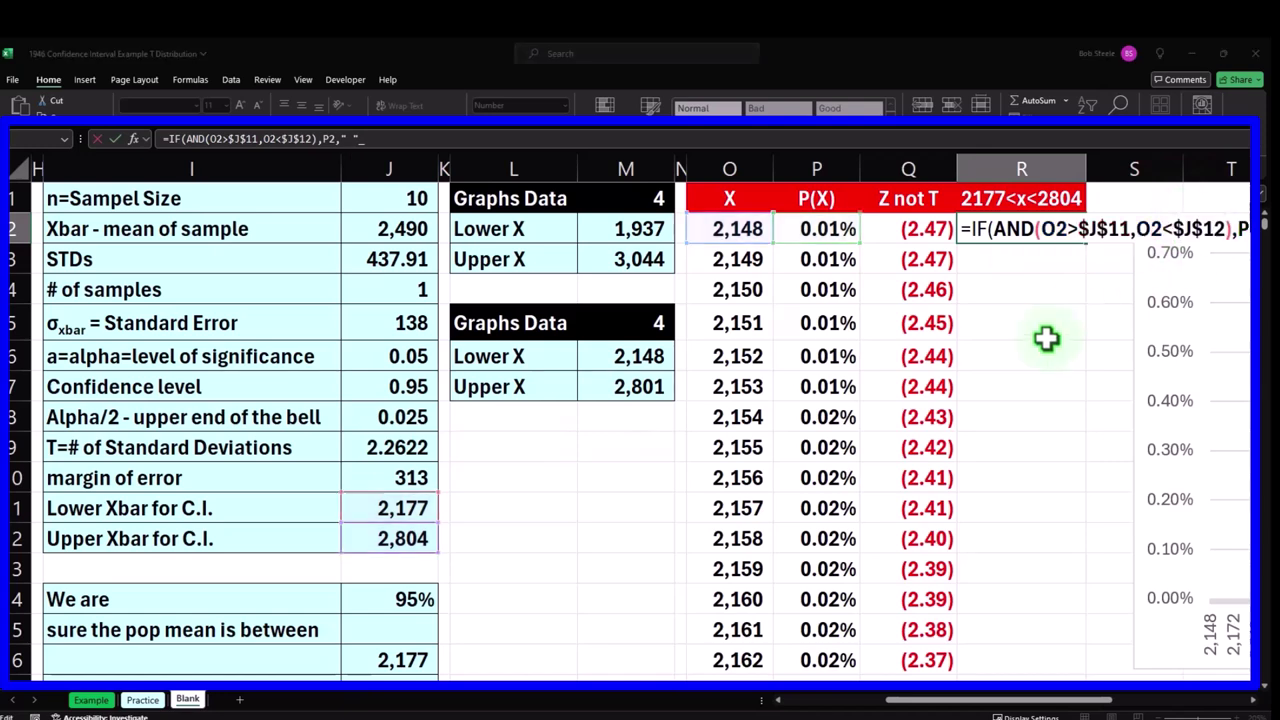
{"action": "left_click", "coordinate": [885, 300]}
{"action": "key", "text": "Return"}
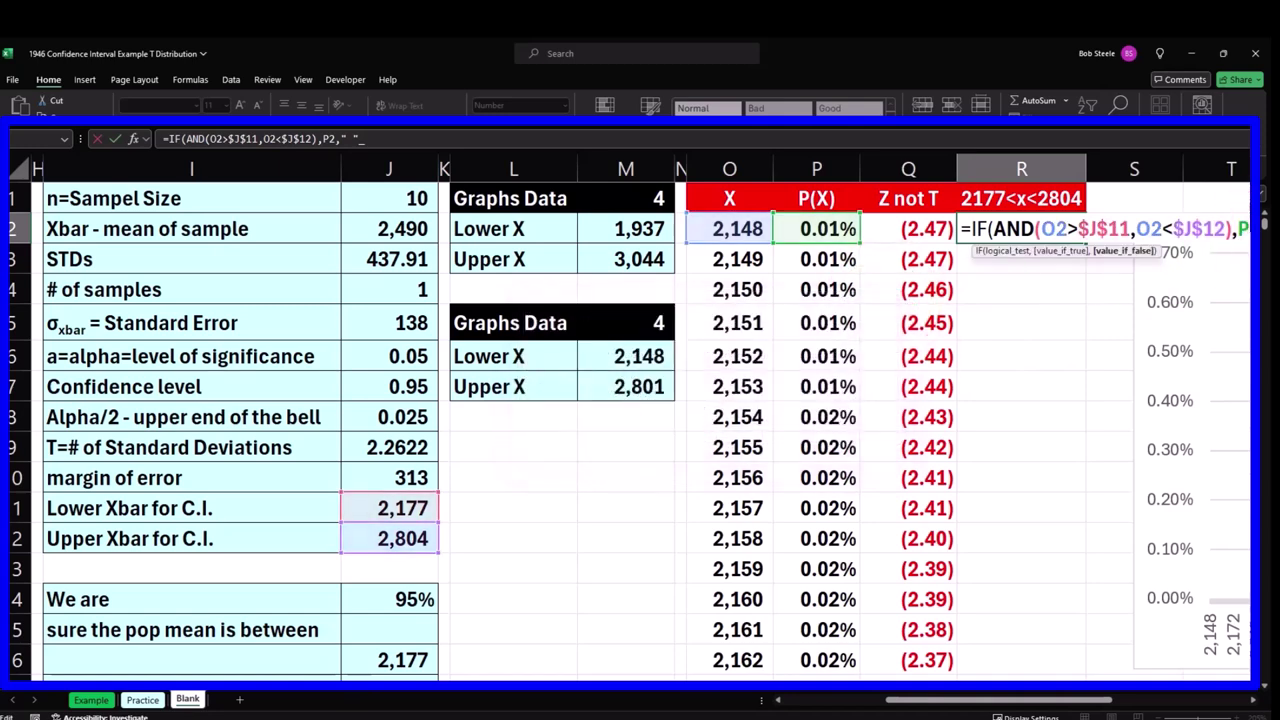
{"action": "type", "text": ")"}
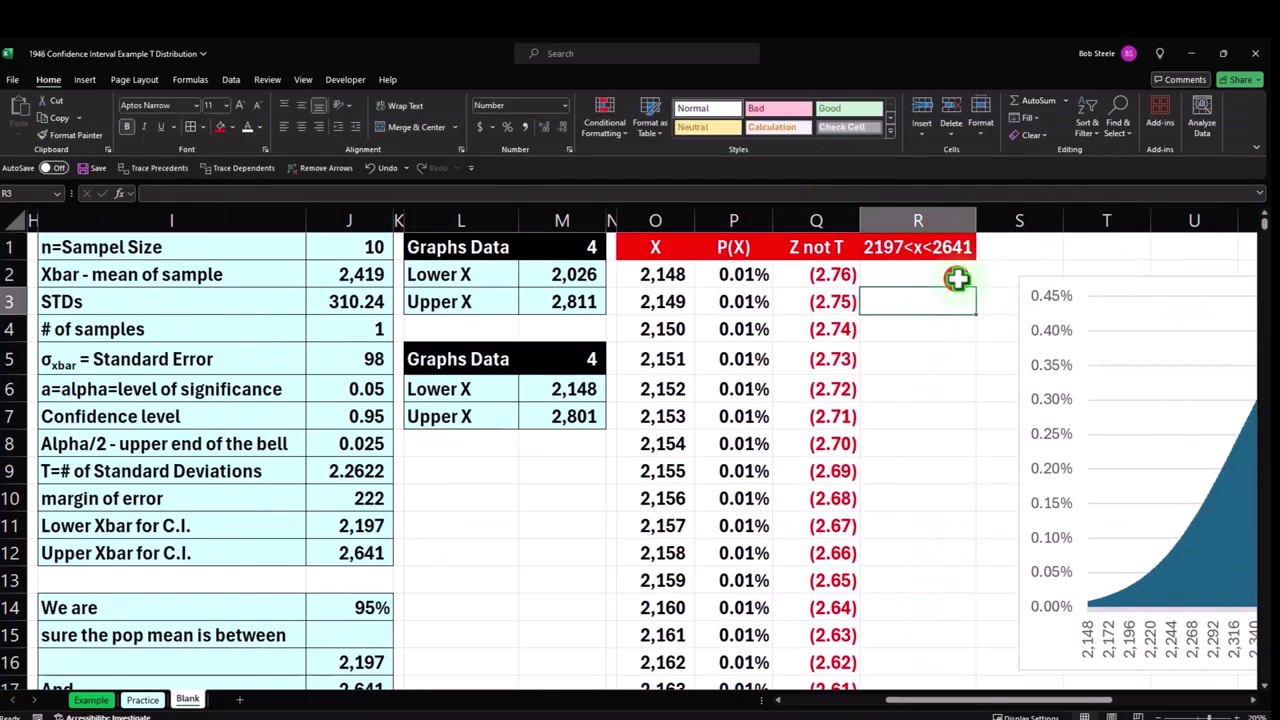
Format R2 as a percentage with two decimals and fill its formula down column R.
{"action": "left_click", "coordinate": [507, 127]}
{"action": "left_click", "coordinate": [544, 128]}
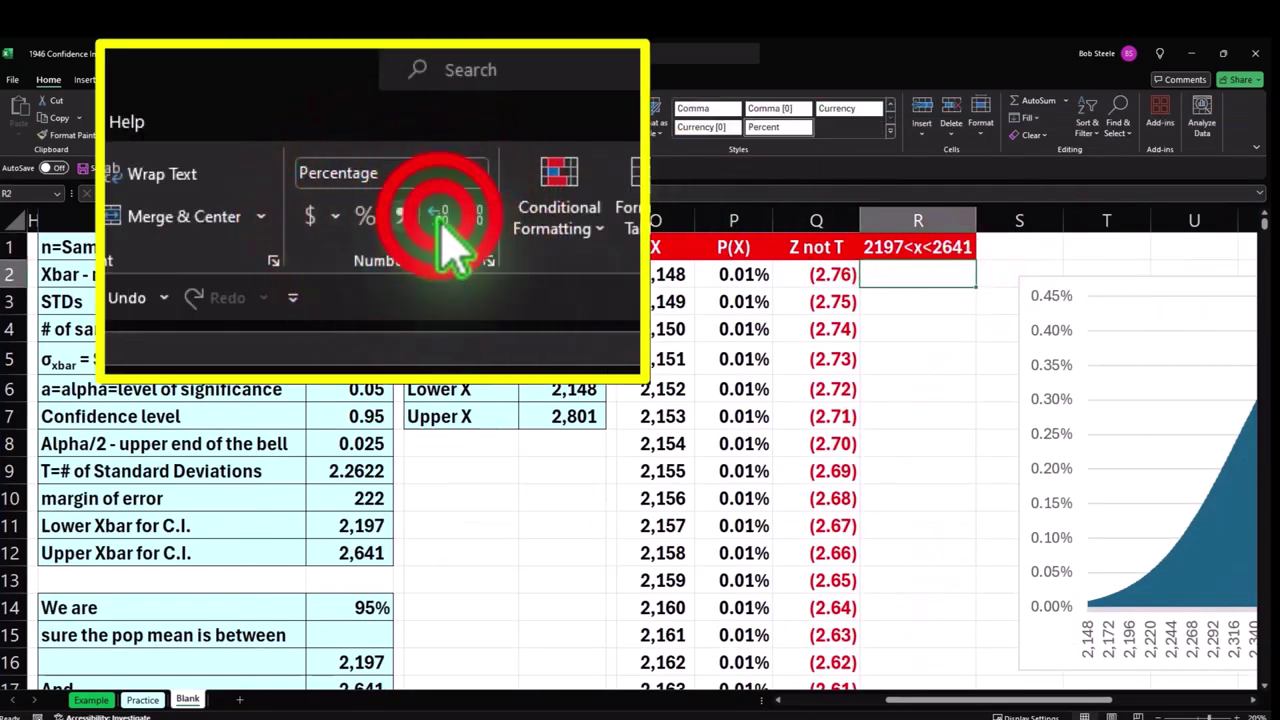
{"action": "double_click", "coordinate": [975, 287]}
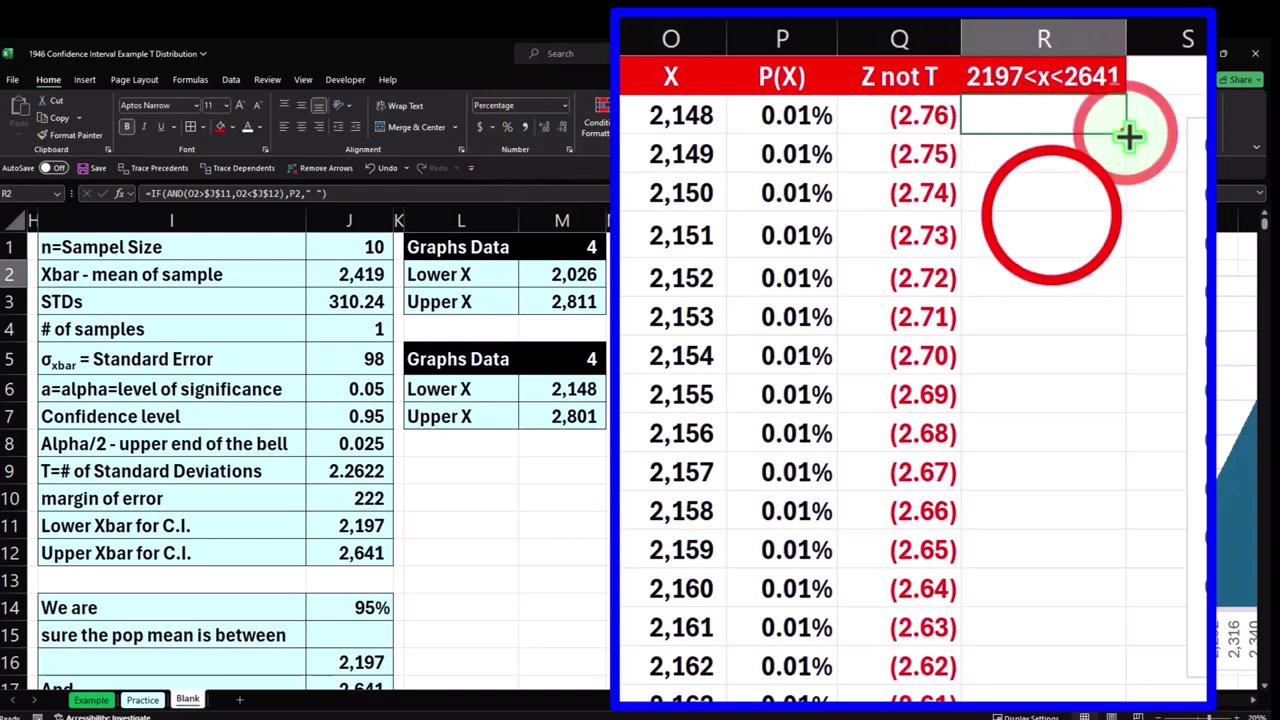
Check down column R at which X values in column O the probabilities start to appear.
{"action": "left_click", "coordinate": [1052, 214]}
{"action": "key", "text": "Page_Down"}
{"action": "key", "text": "Page_Down"}
{"action": "key", "text": "Page_Down"}
{"action": "key", "text": "Page_Down"}
{"action": "key", "text": "Page_Down"}
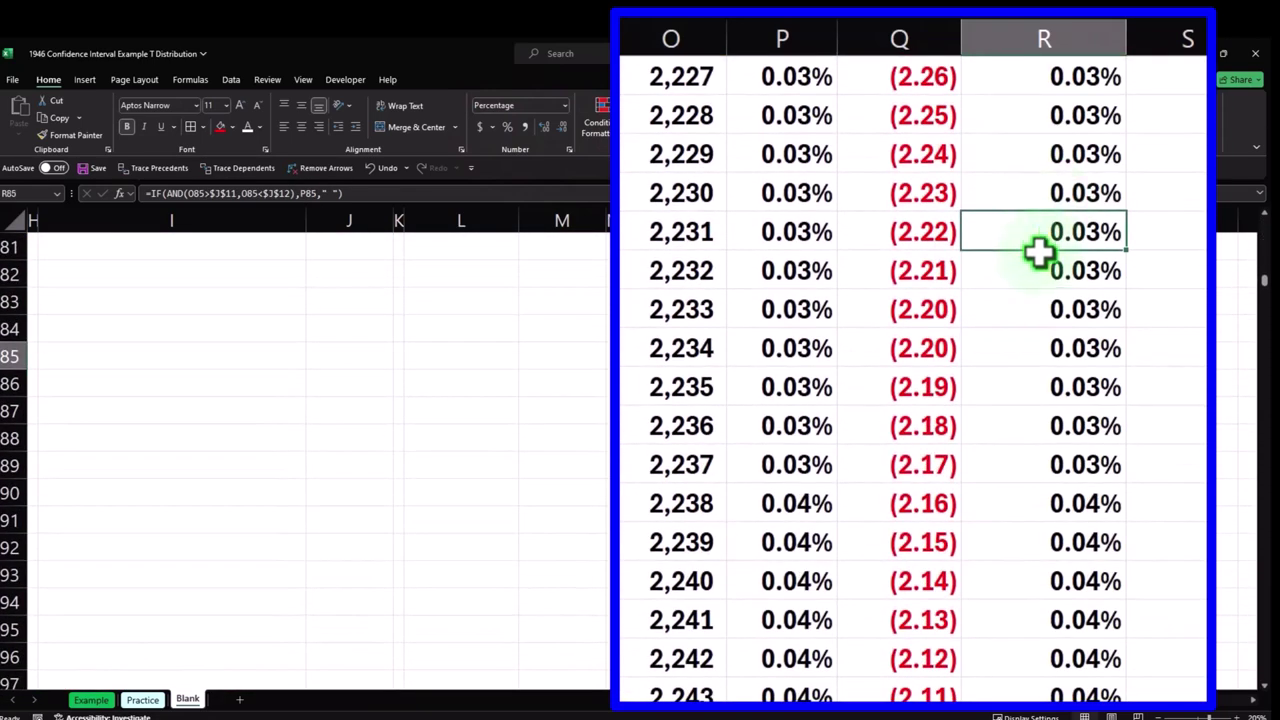
{"action": "scroll", "coordinate": [1074, 429], "scroll_direction": "up", "scroll_amount": 4}
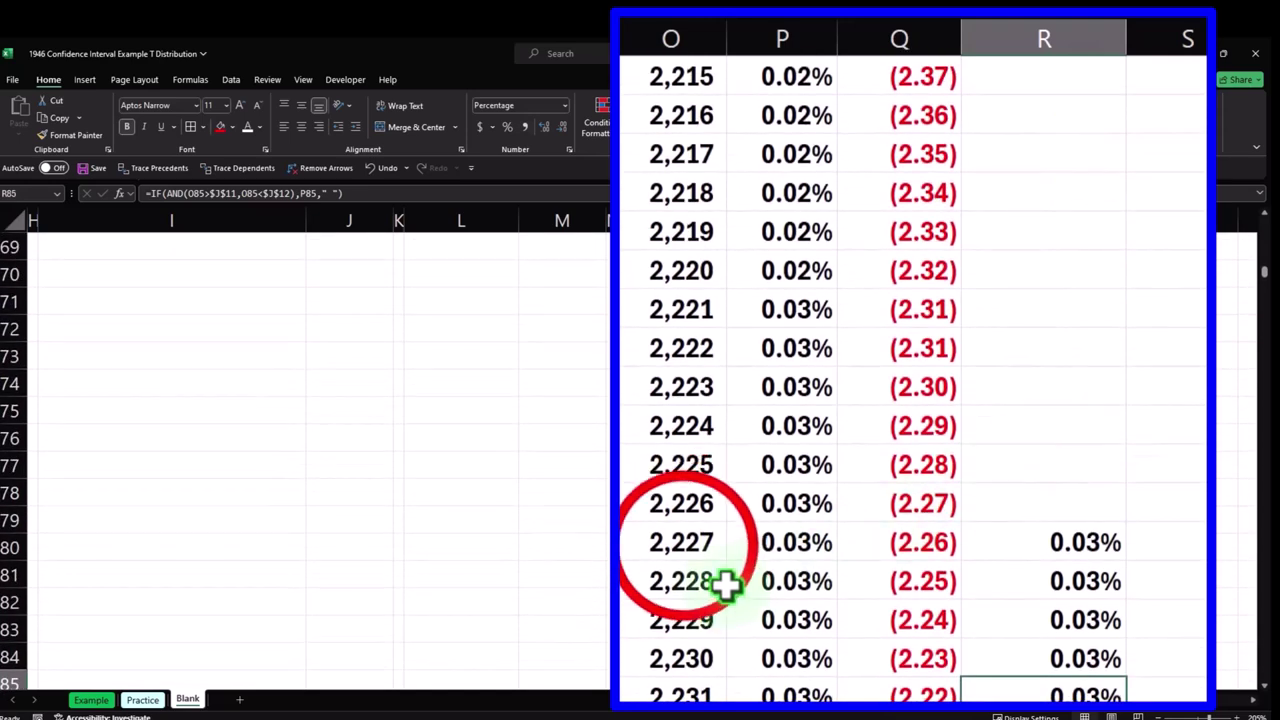
{"action": "left_click", "coordinate": [678, 542]}
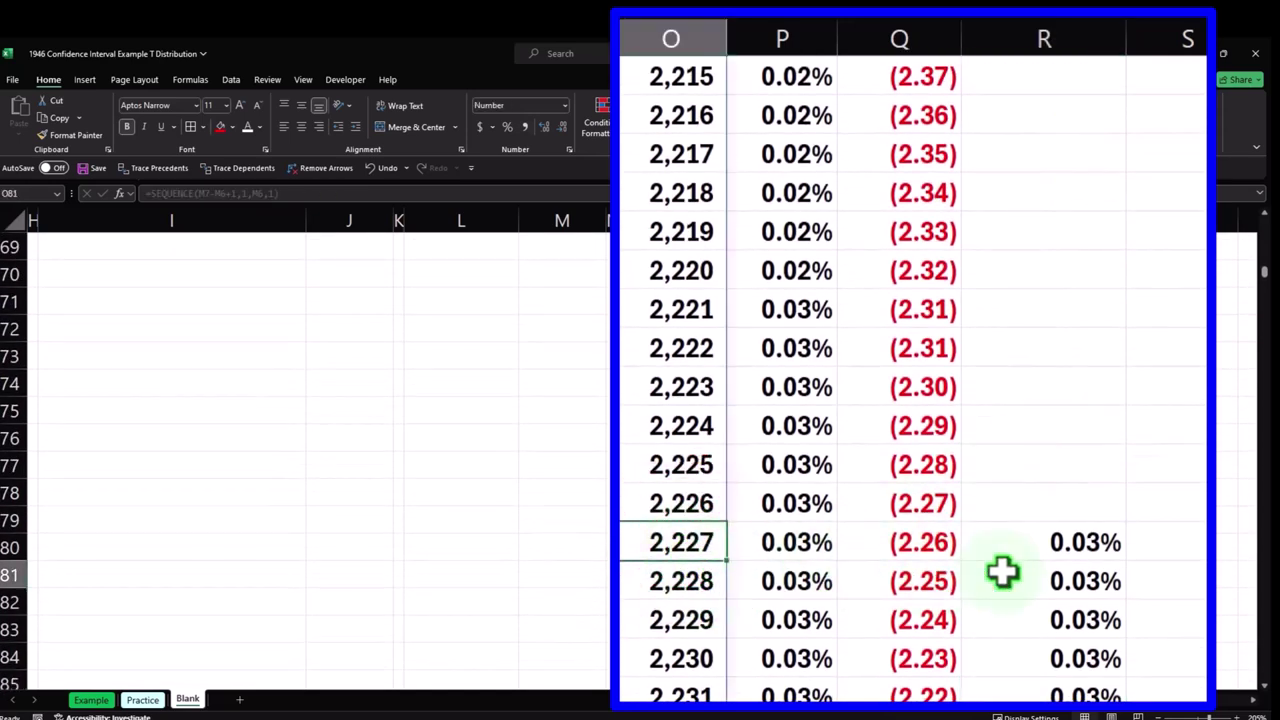
{"action": "scroll", "coordinate": [1004, 572], "scroll_direction": "down", "scroll_amount": 20}
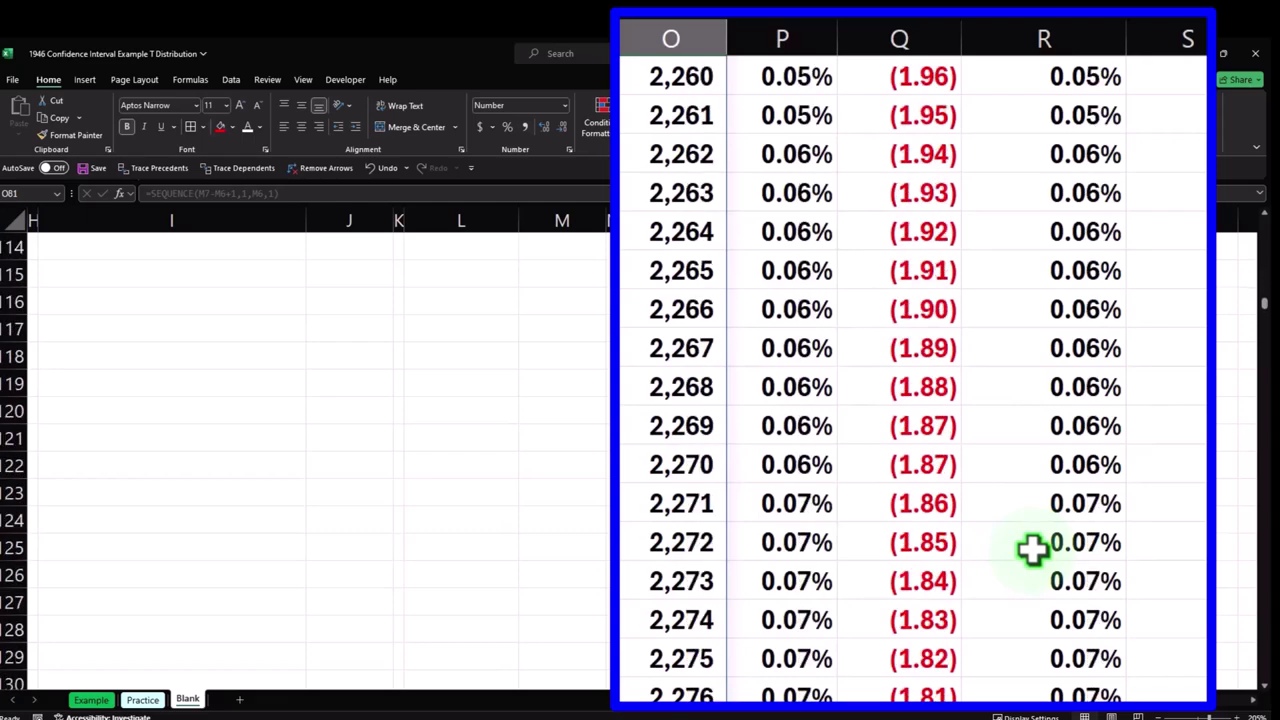
Add a new data series to the bell curve chart and take its name from cell R1.
{"action": "left_click_drag", "start_coordinate": [1250, 314], "coordinate": [1258, 222]}
{"action": "left_click_drag", "start_coordinate": [1000, 700], "coordinate": [1053, 706]}
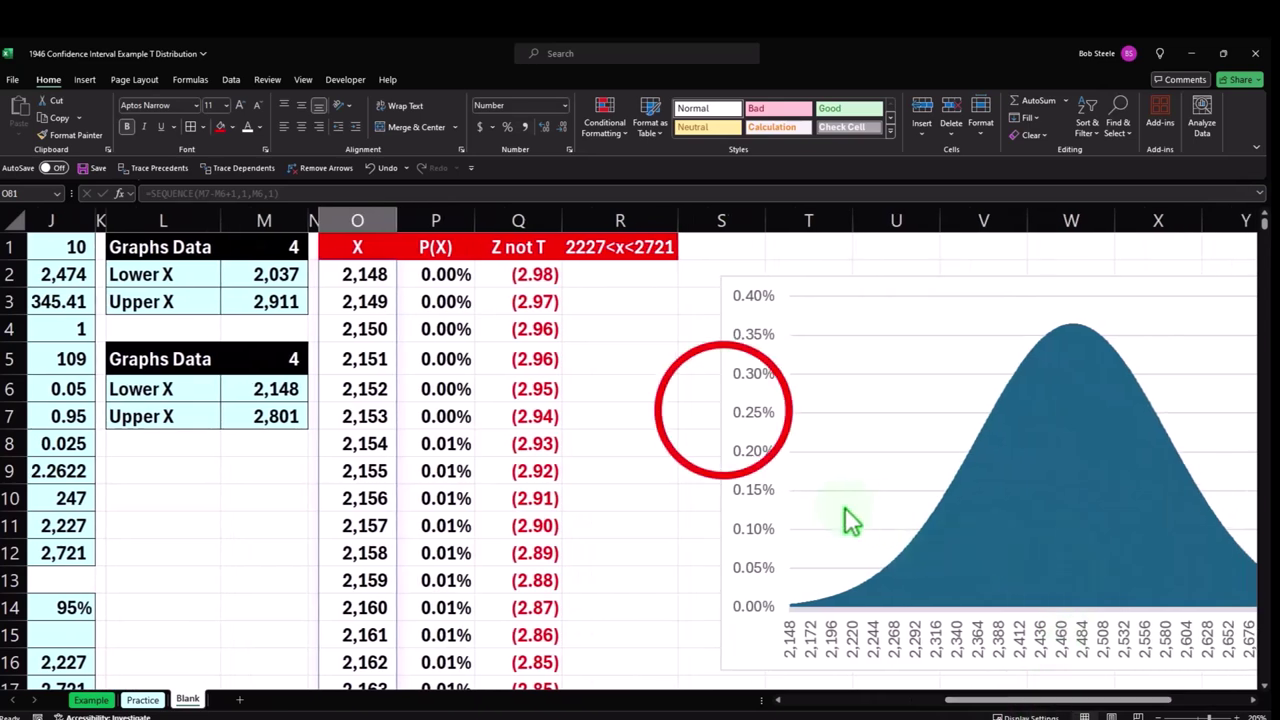
{"action": "left_click", "coordinate": [723, 417]}
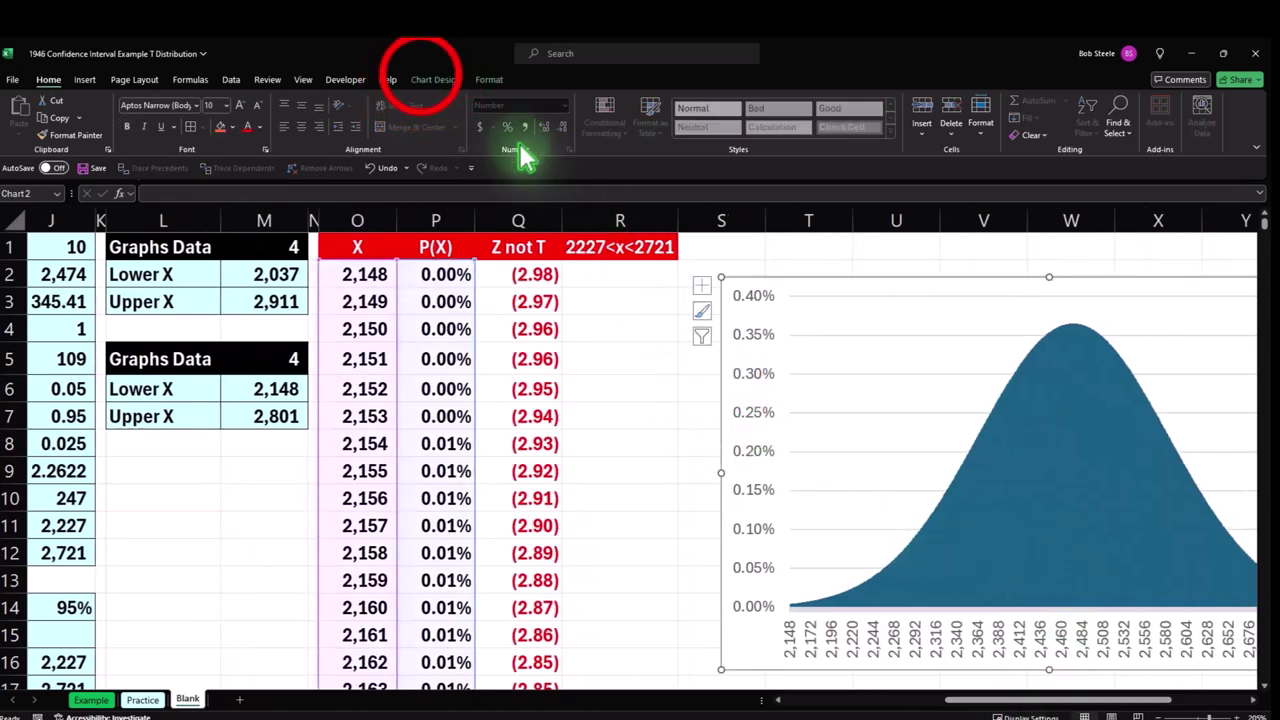
{"action": "left_click", "coordinate": [430, 82]}
{"action": "left_click", "coordinate": [684, 112]}
{"action": "left_click_drag", "start_coordinate": [743, 206], "coordinate": [864, 224]}
{"action": "scroll", "coordinate": [841, 312], "scroll_direction": "up", "scroll_amount": 1}
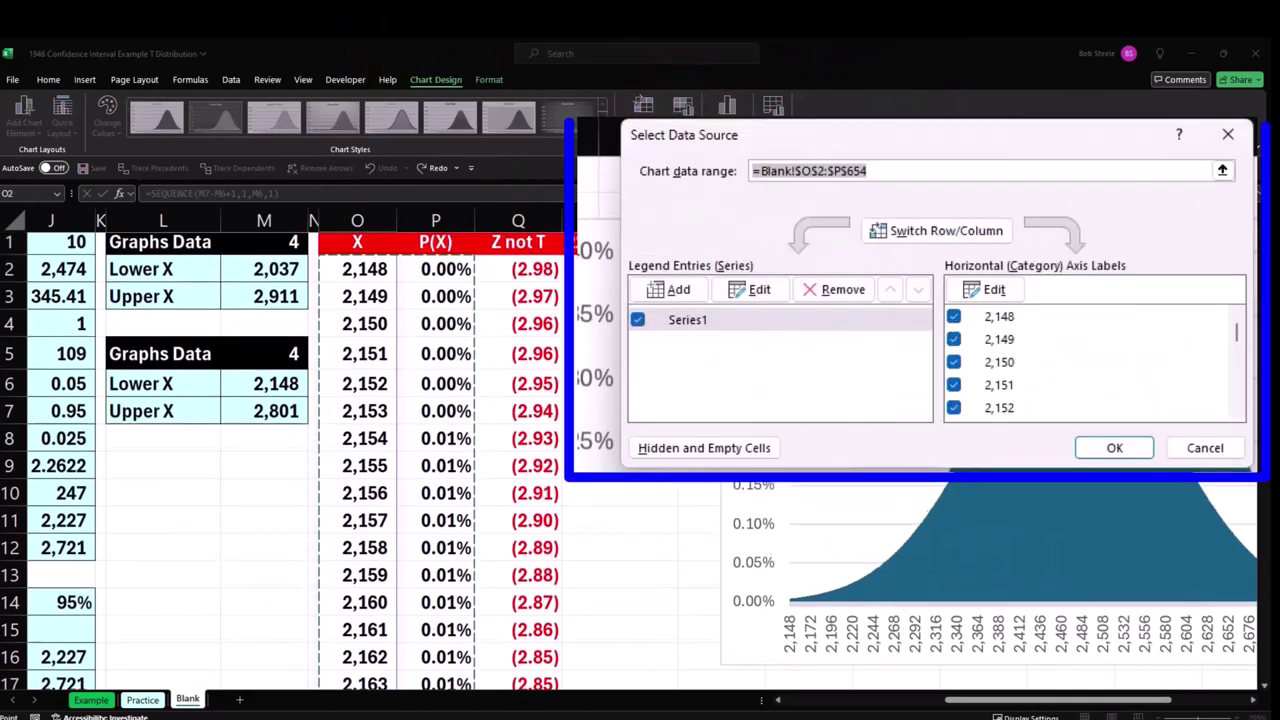
{"action": "left_click", "coordinate": [682, 292]}
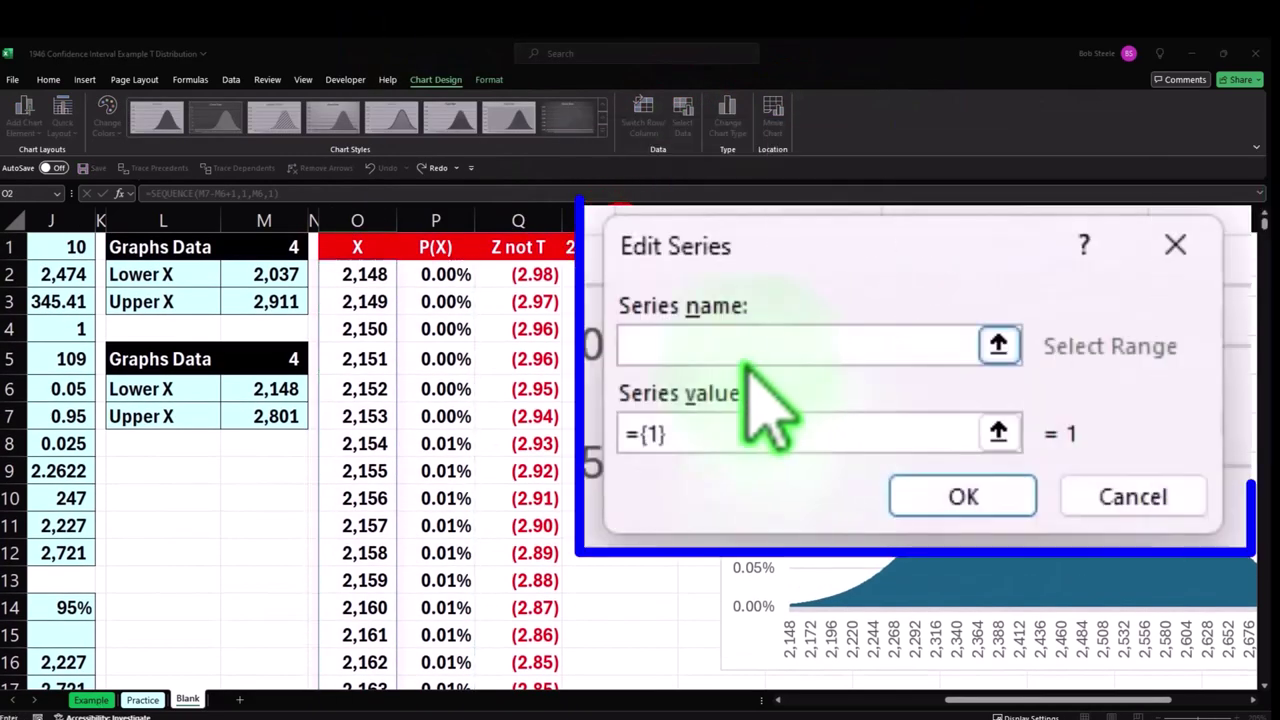
{"action": "left_click", "coordinate": [686, 466]}
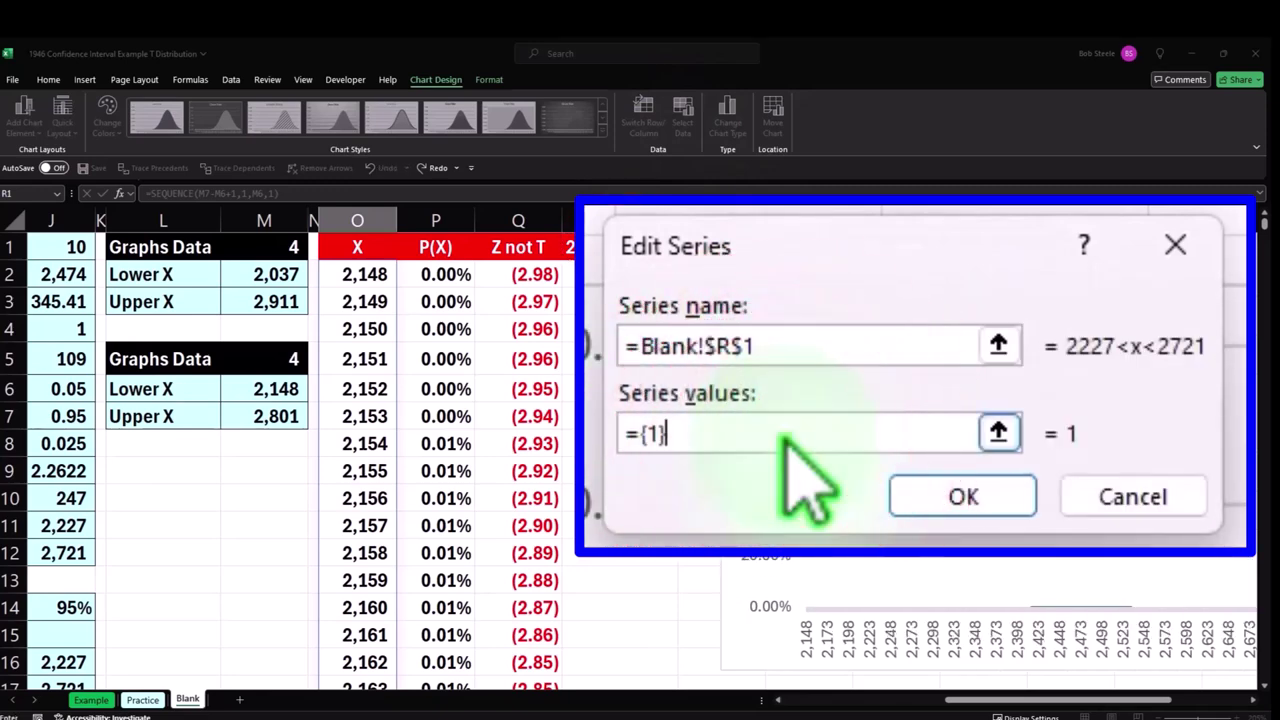
Set the new series' values to R2:R654 and accept the chart's data source changes.
{"action": "left_click", "coordinate": [600, 274]}
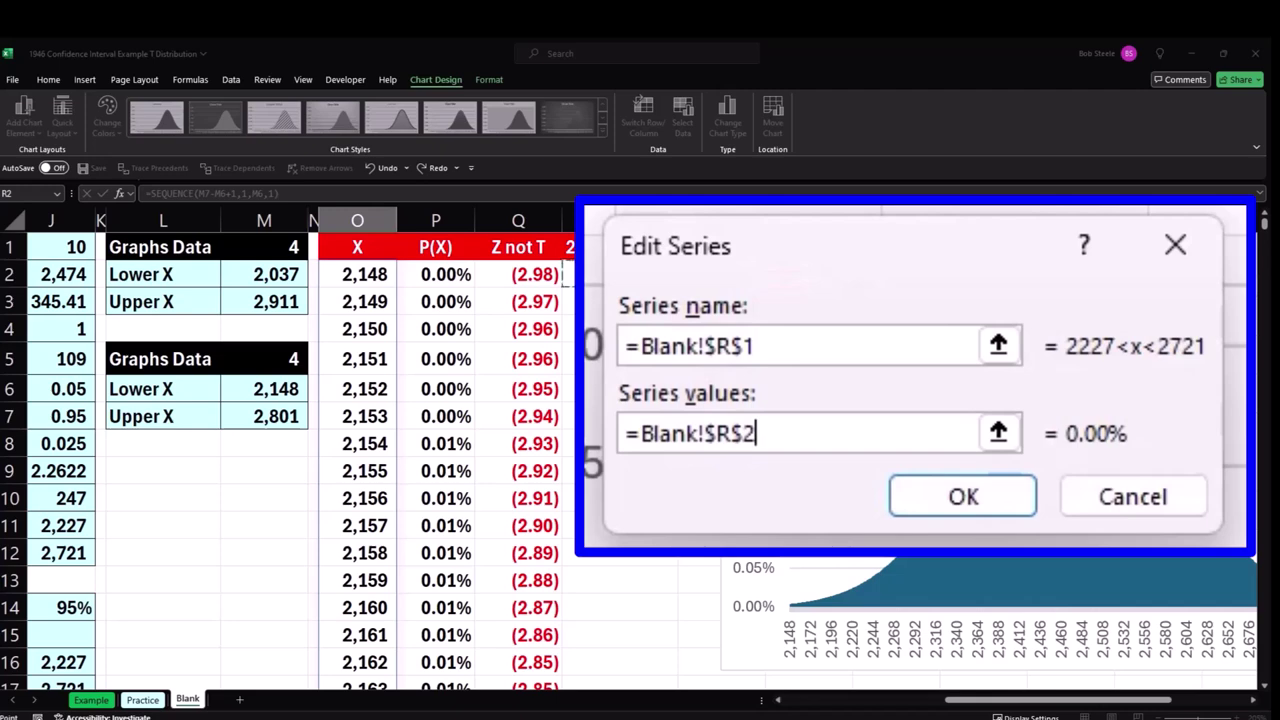
{"action": "key", "text": "ctrl+shift+Down"}
{"action": "scroll", "coordinate": [400, 460], "scroll_direction": "up", "scroll_amount": 20}
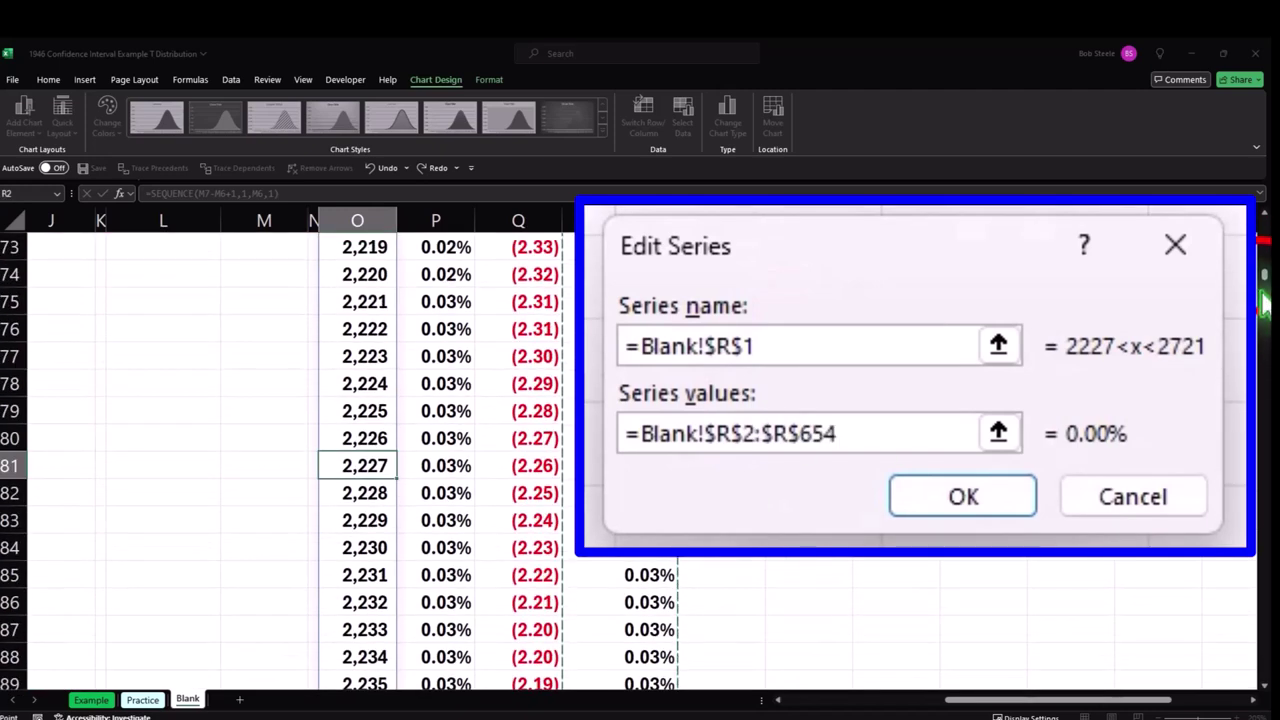
{"action": "scroll", "coordinate": [400, 460], "scroll_direction": "up", "scroll_amount": 20}
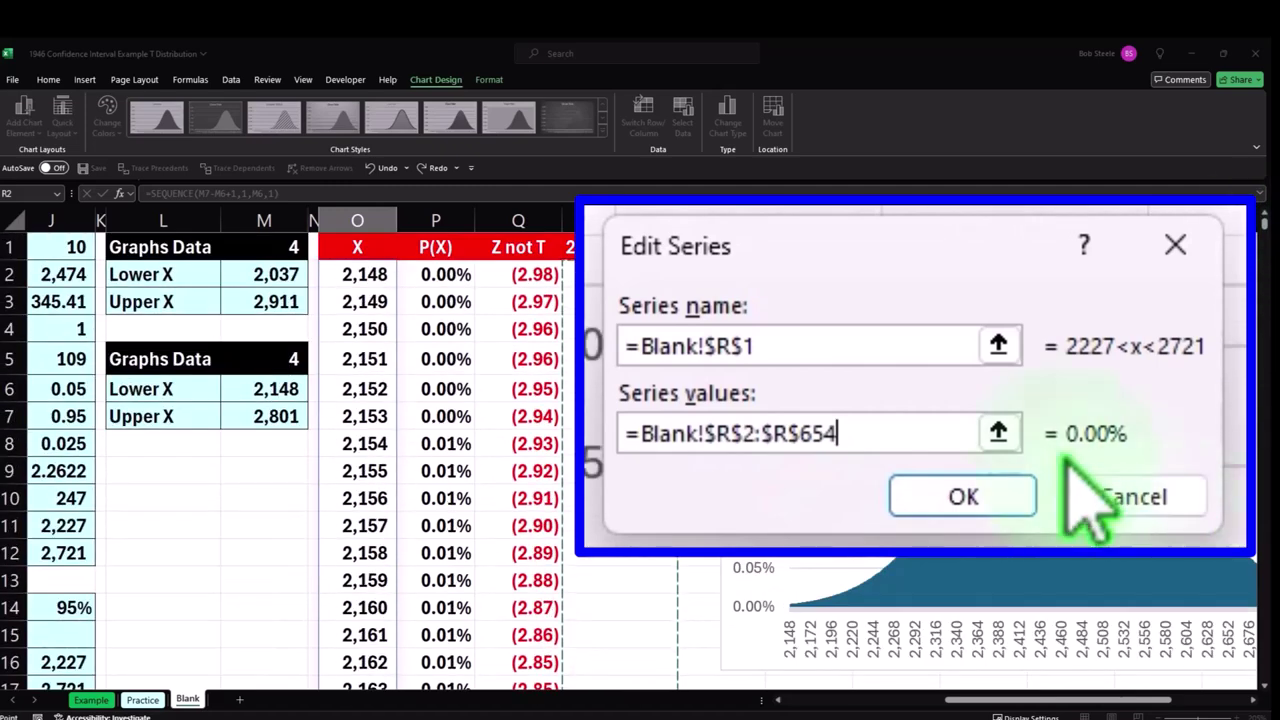
{"action": "left_click", "coordinate": [1000, 431]}
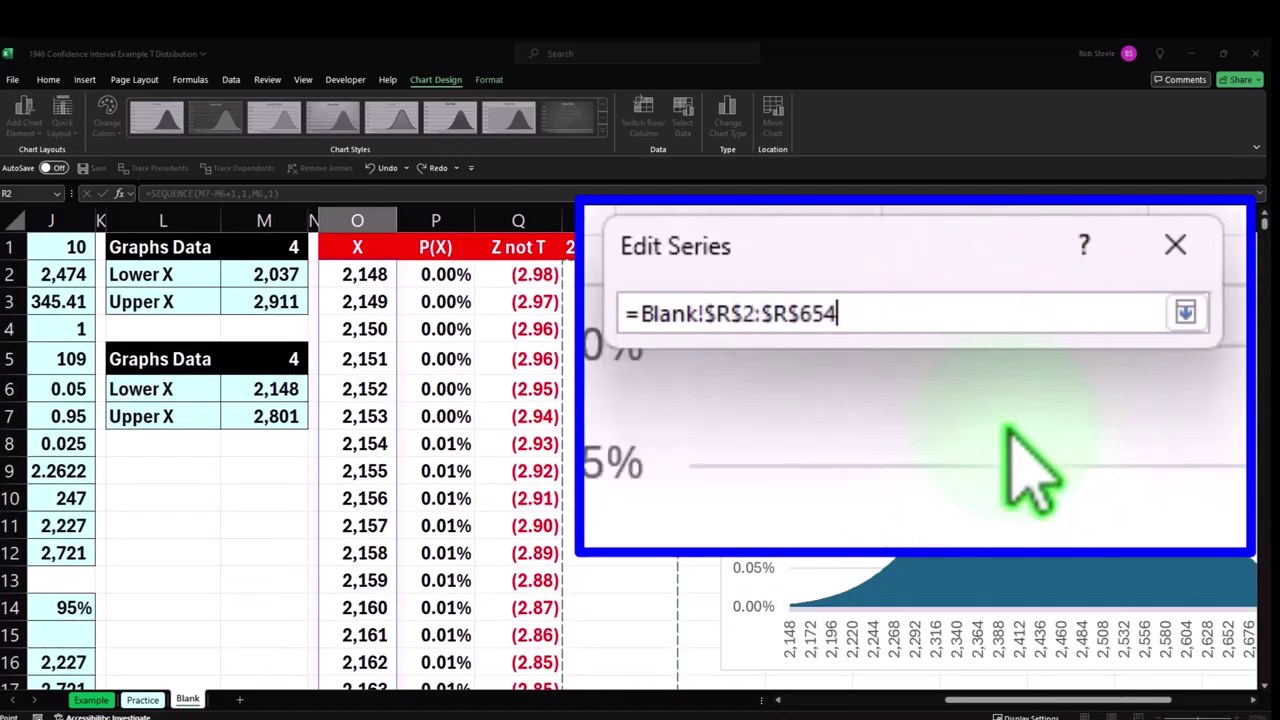
{"action": "left_click", "coordinate": [1188, 314]}
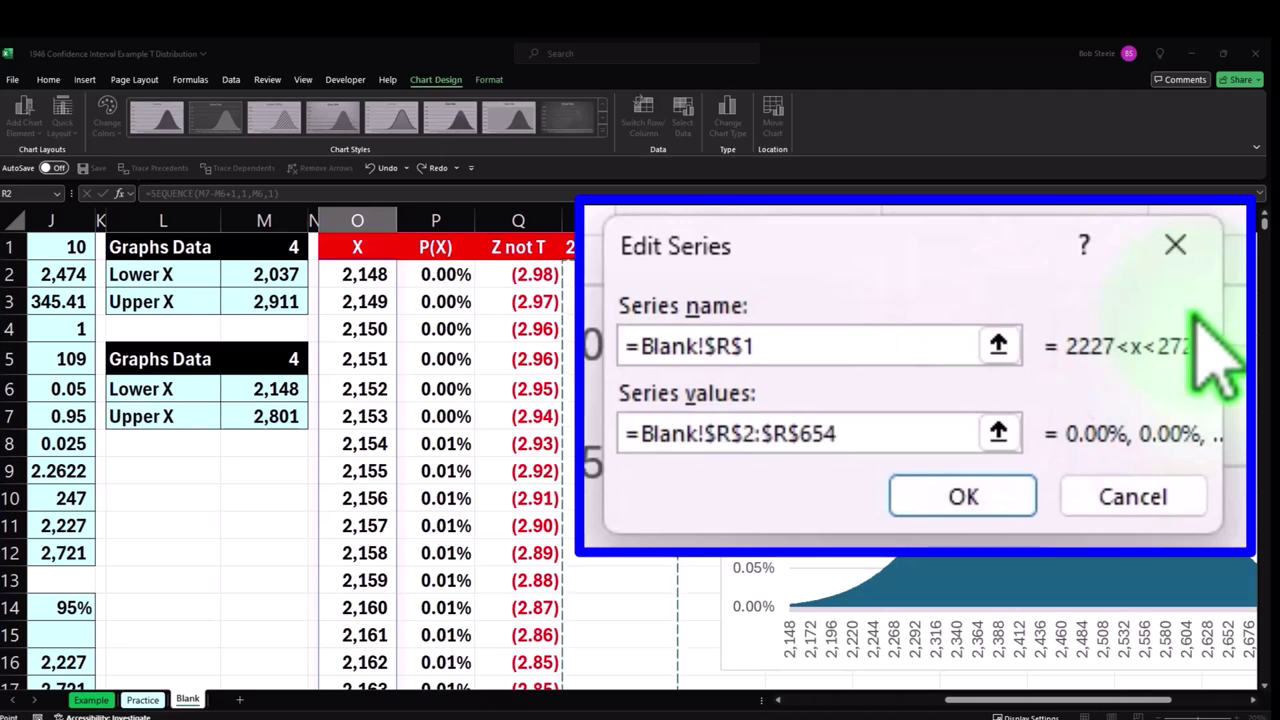
{"action": "left_click", "coordinate": [963, 497]}
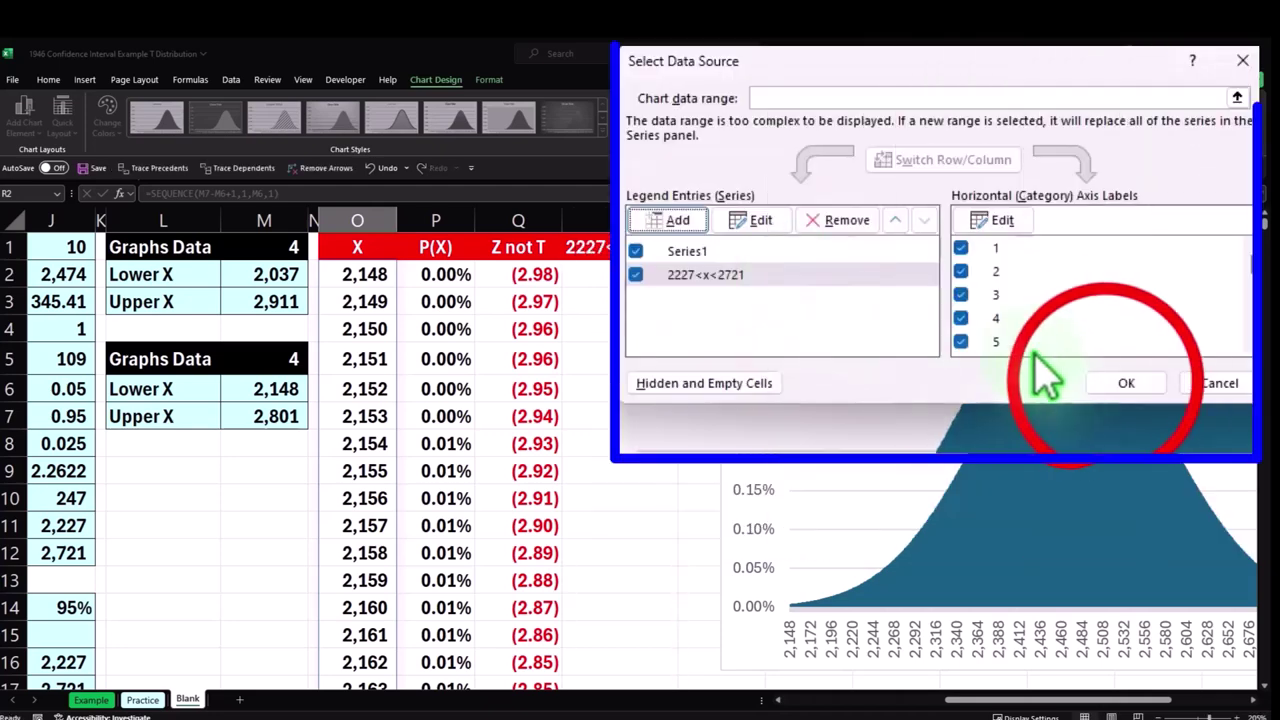
{"action": "left_click", "coordinate": [1081, 411]}
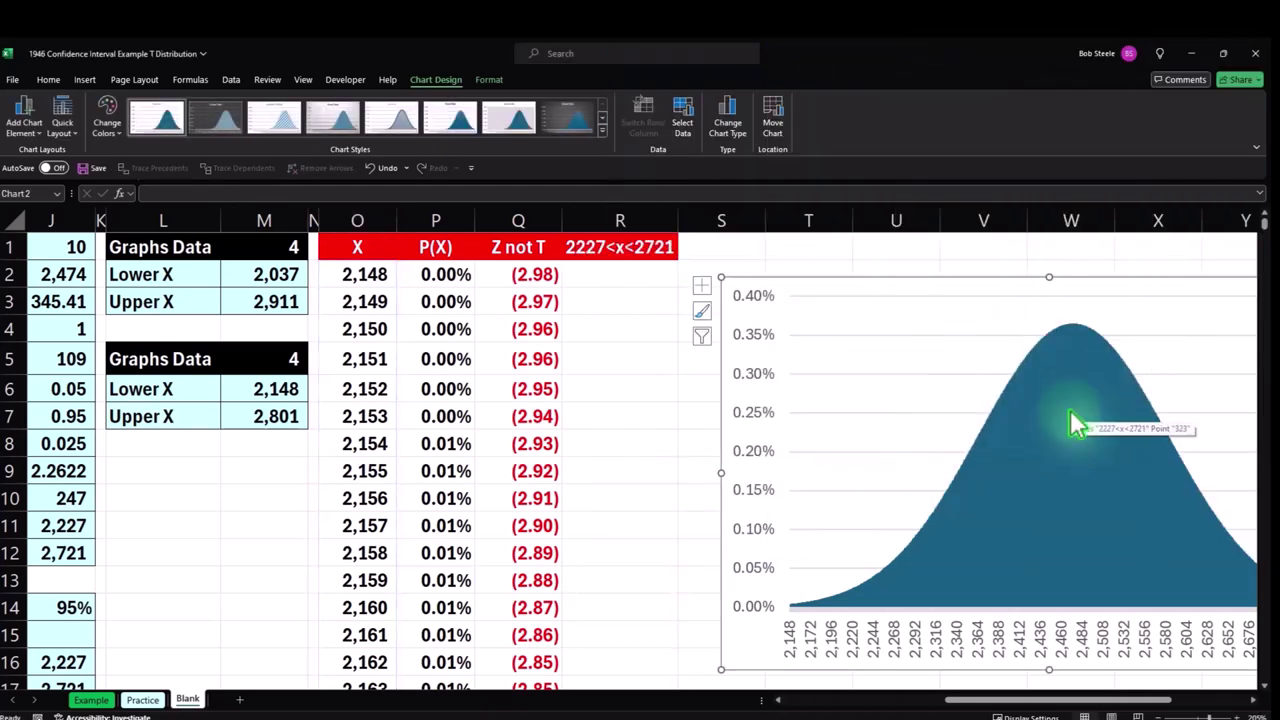
Plot the 2227<x<2721 series on the secondary axis and delete the chart's secondary vertical axis.
{"action": "left_click", "coordinate": [880, 480]}
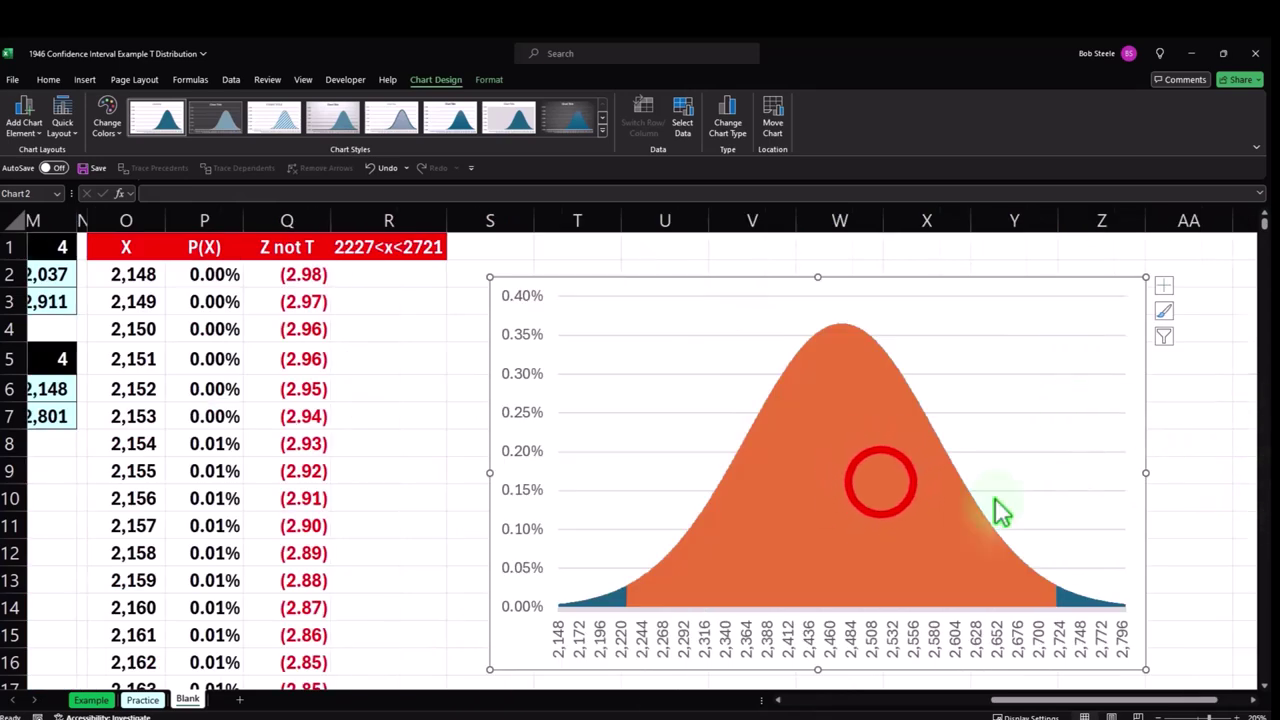
{"action": "left_click", "coordinate": [880, 471]}
{"action": "double_click", "coordinate": [875, 460]}
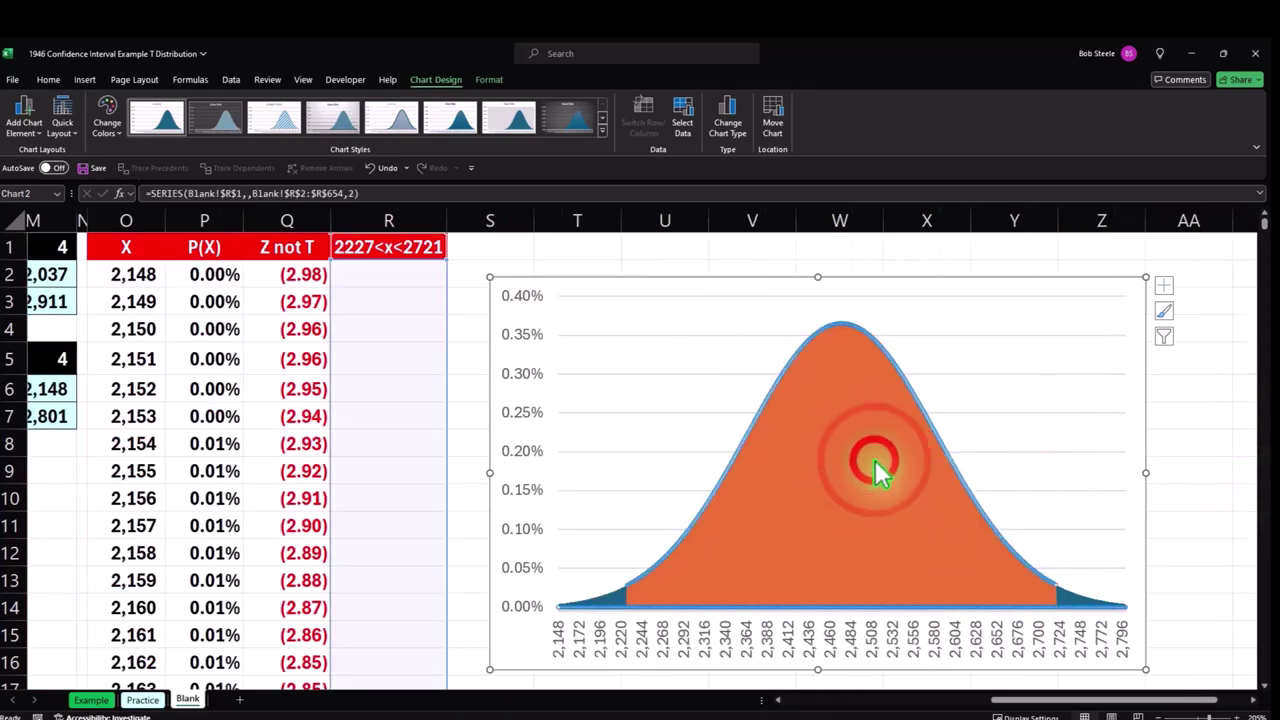
{"action": "left_click", "coordinate": [976, 318]}
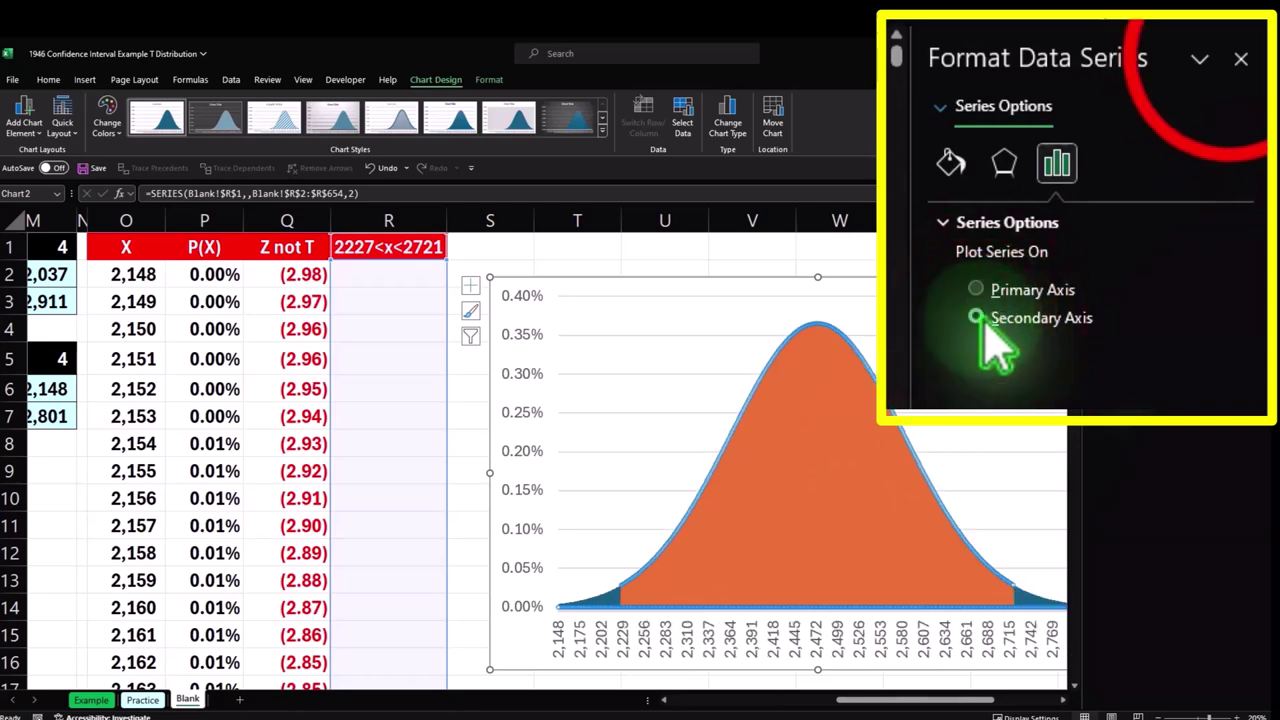
{"action": "left_click", "coordinate": [1236, 76]}
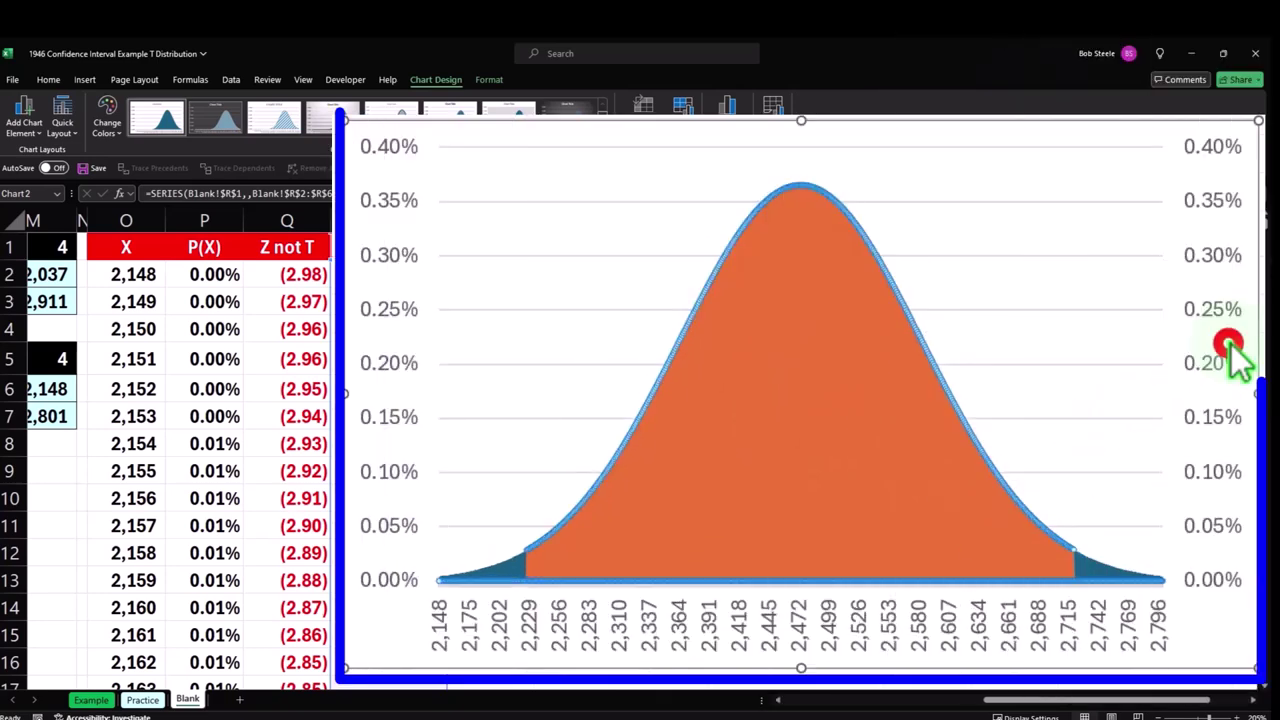
{"action": "left_click", "coordinate": [1212, 203]}
{"action": "key", "text": "Delete"}
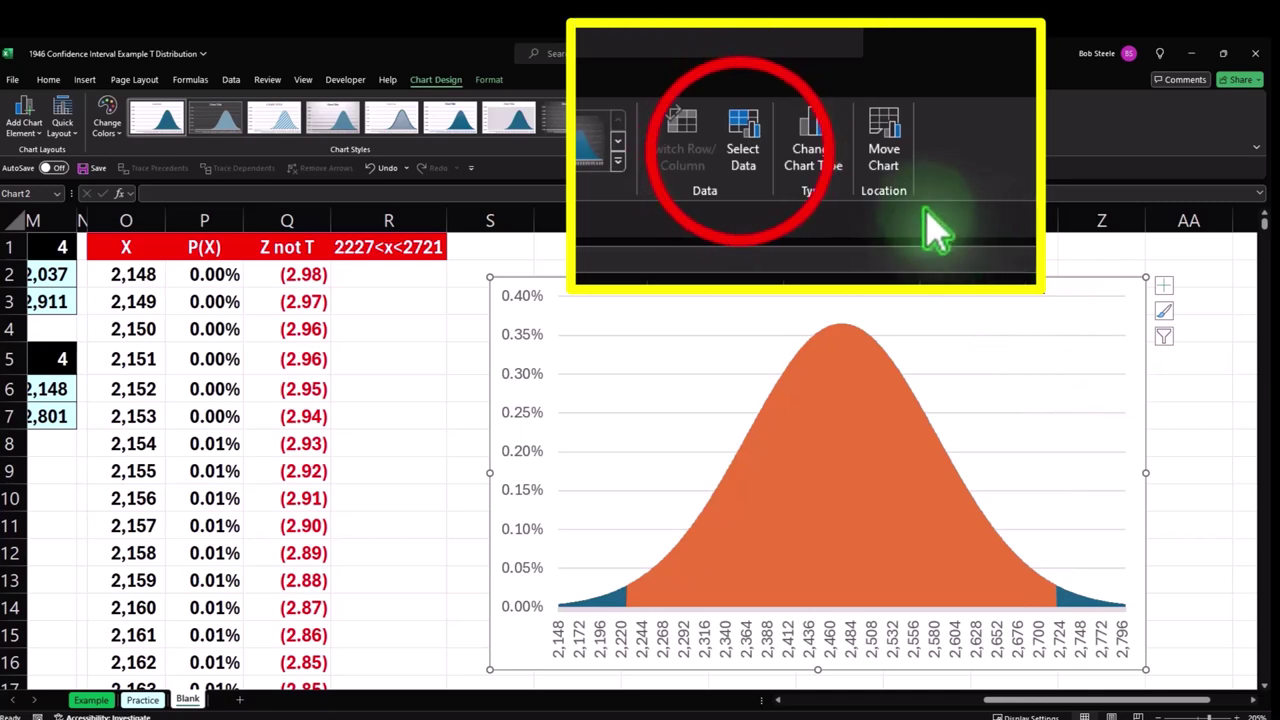
Set the horizontal axis labels of the 2227<x<2721 series to the Z values in Q2:Q654.
{"action": "left_click", "coordinate": [686, 130]}
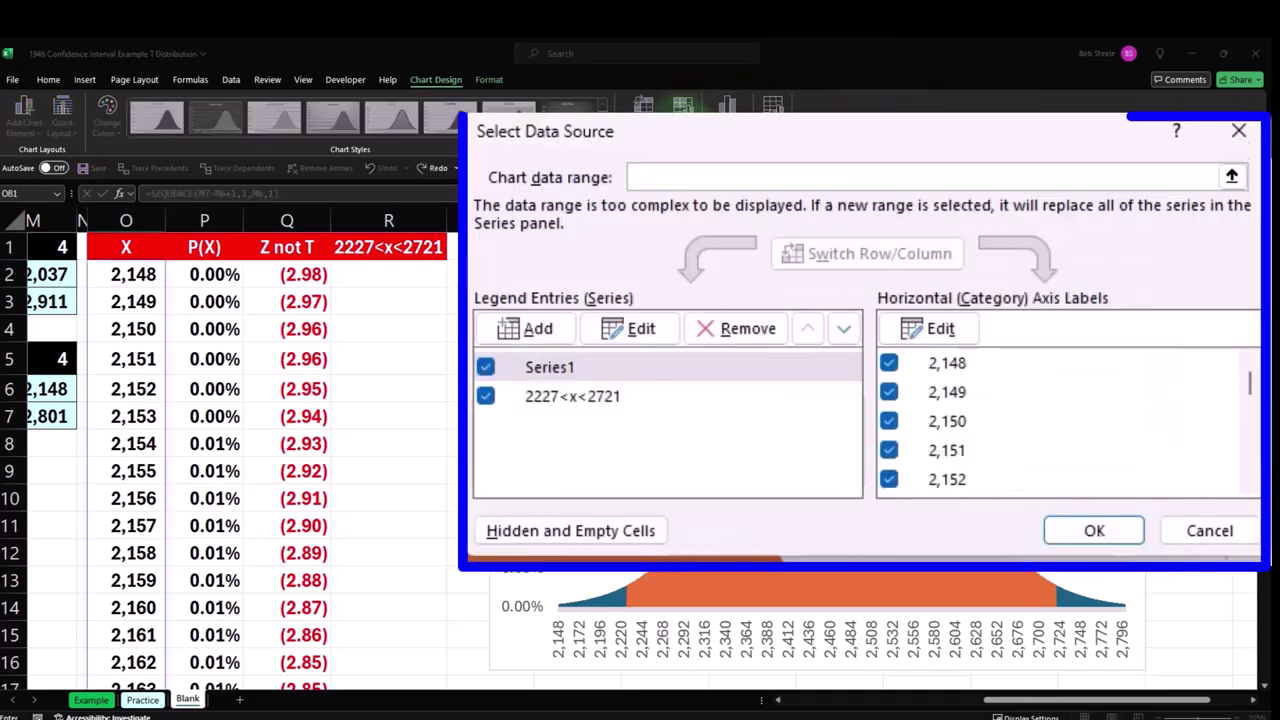
{"action": "left_click", "coordinate": [540, 396]}
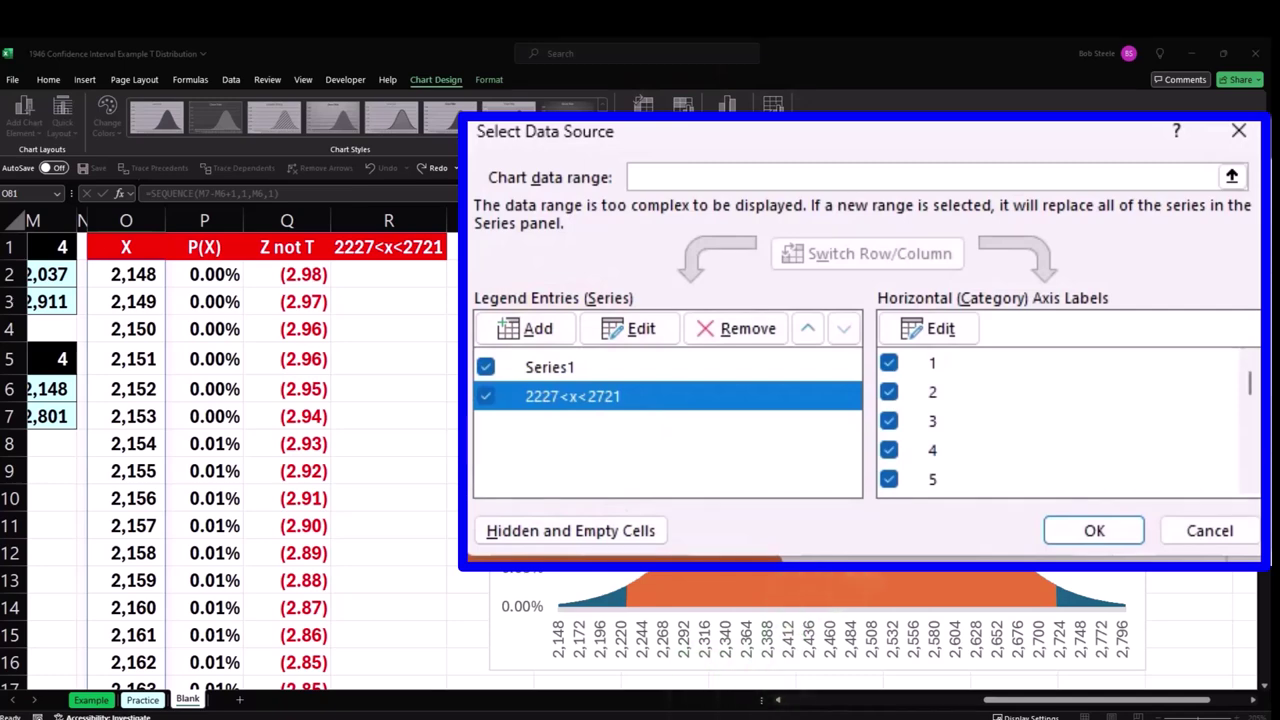
{"action": "left_click", "coordinate": [930, 328]}
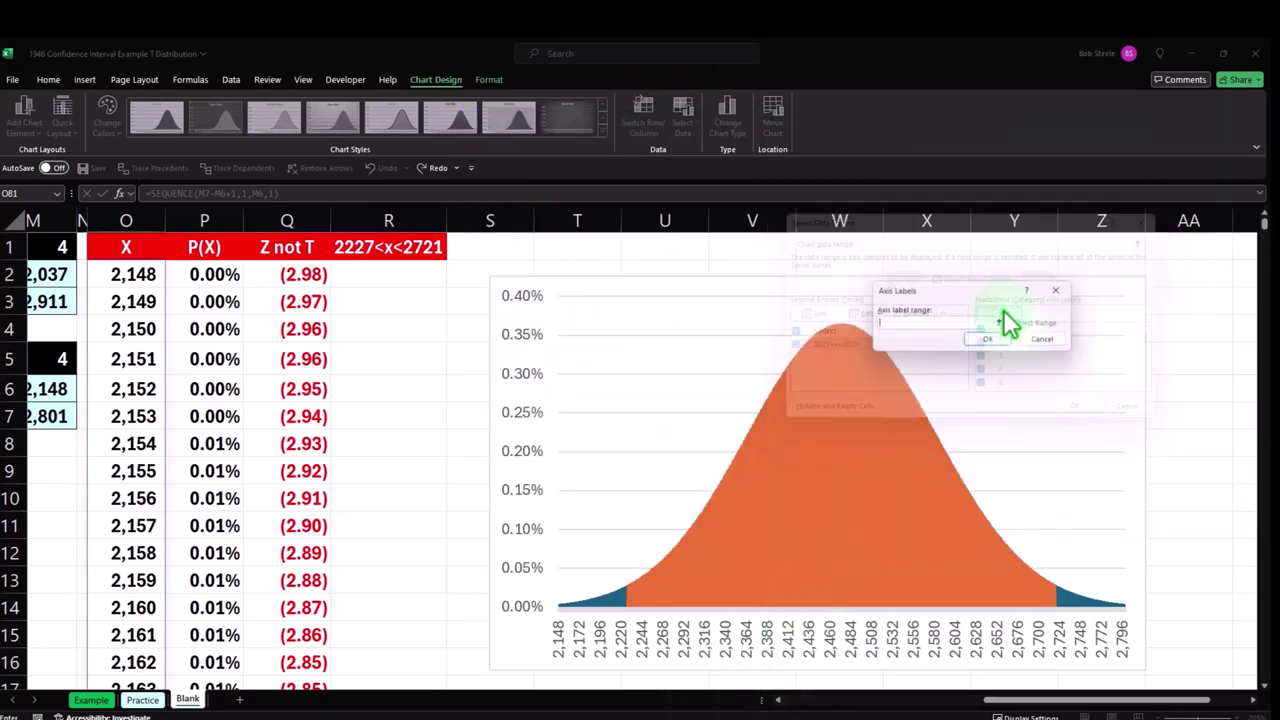
{"action": "left_click", "coordinate": [299, 276]}
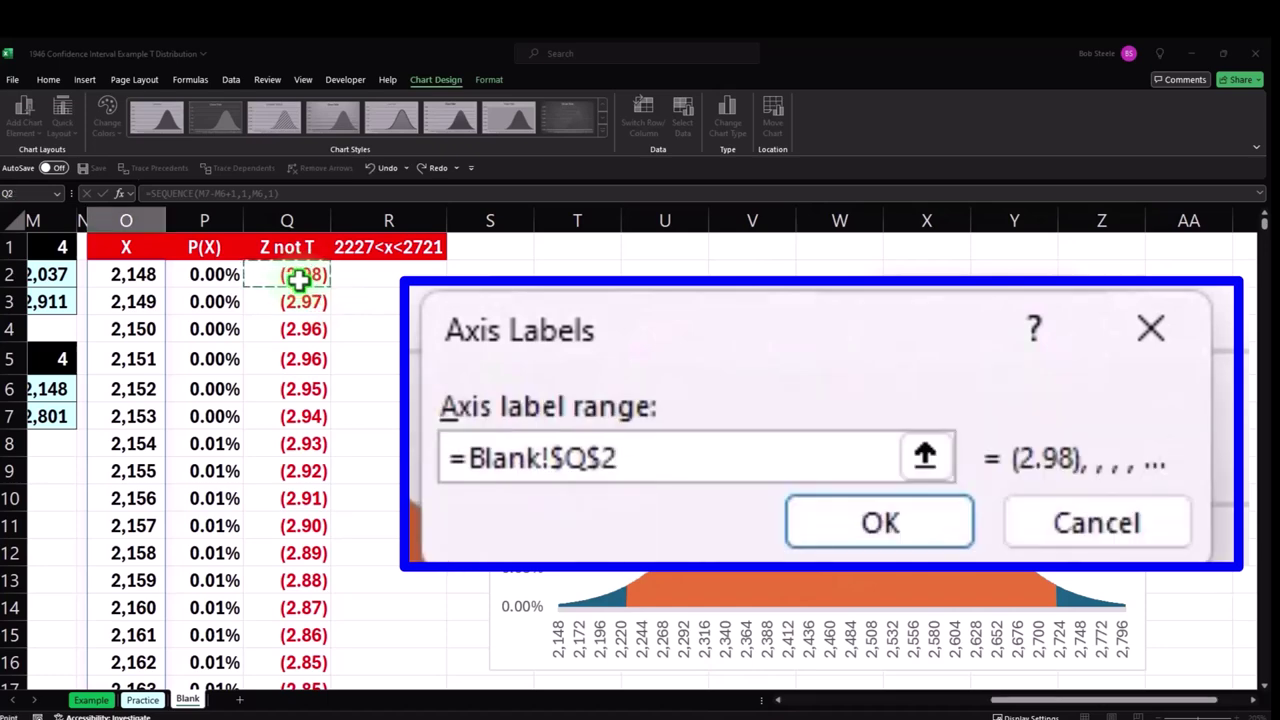
{"action": "key", "text": "ctrl+shift+Down"}
{"action": "scroll", "coordinate": [299, 276], "scroll_direction": "up", "scroll_amount": 20}
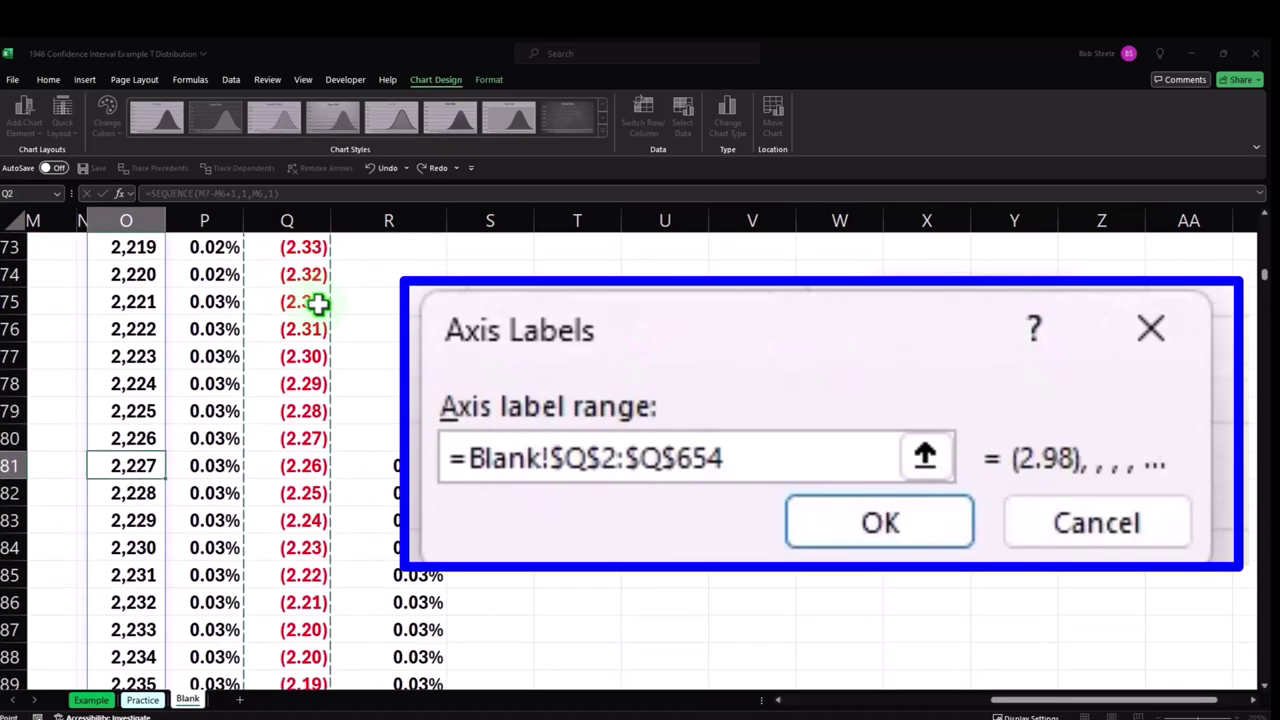
{"action": "left_click_drag", "start_coordinate": [1266, 243], "coordinate": [1265, 228]}
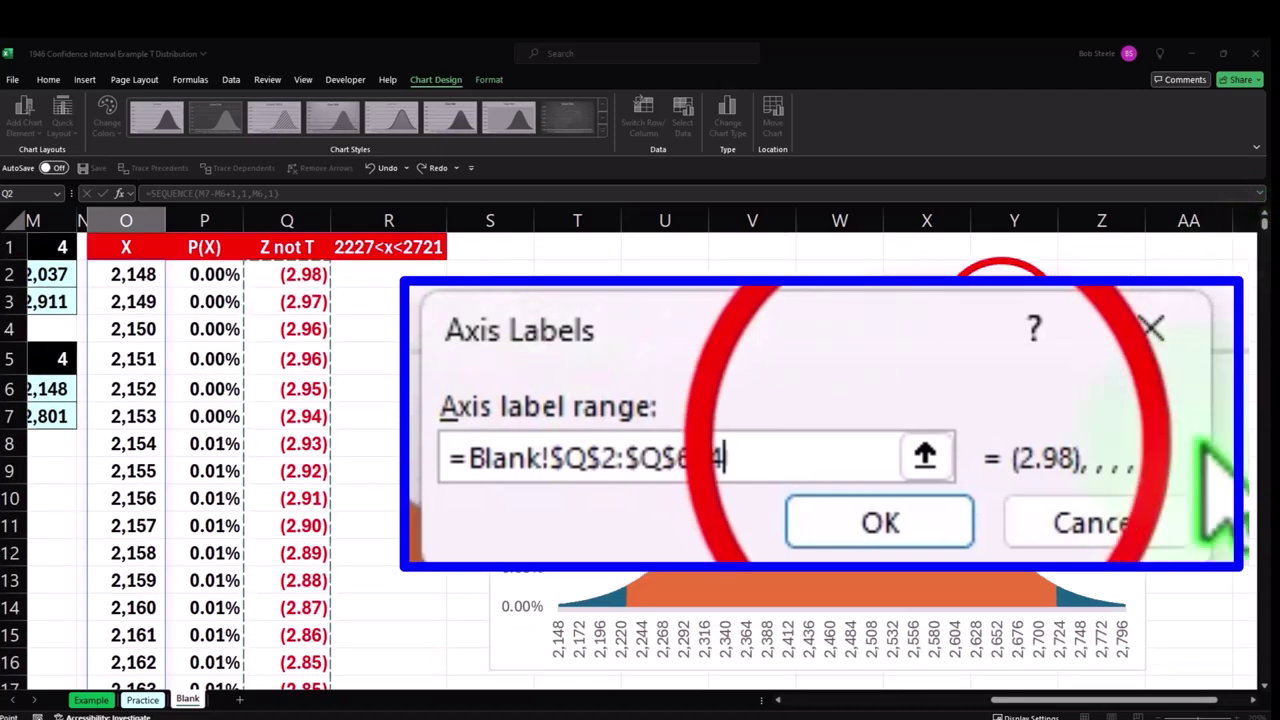
{"action": "left_click", "coordinate": [925, 456]}
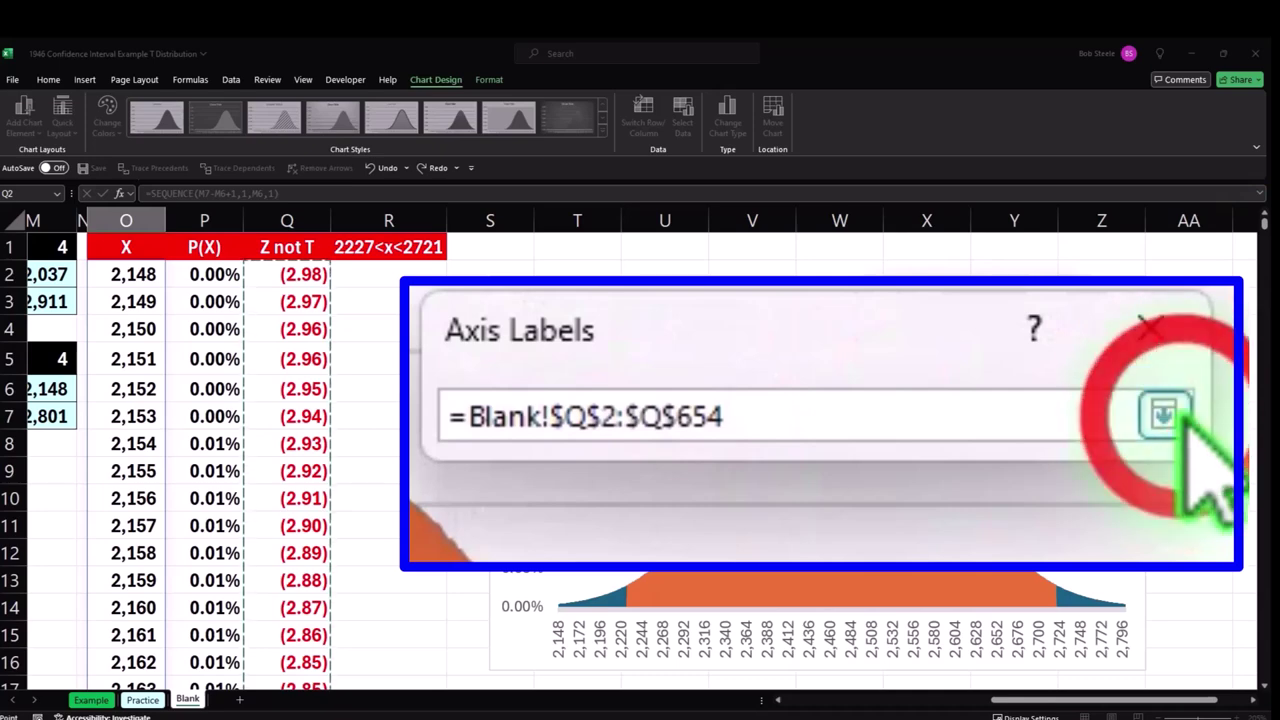
{"action": "left_click", "coordinate": [1163, 414]}
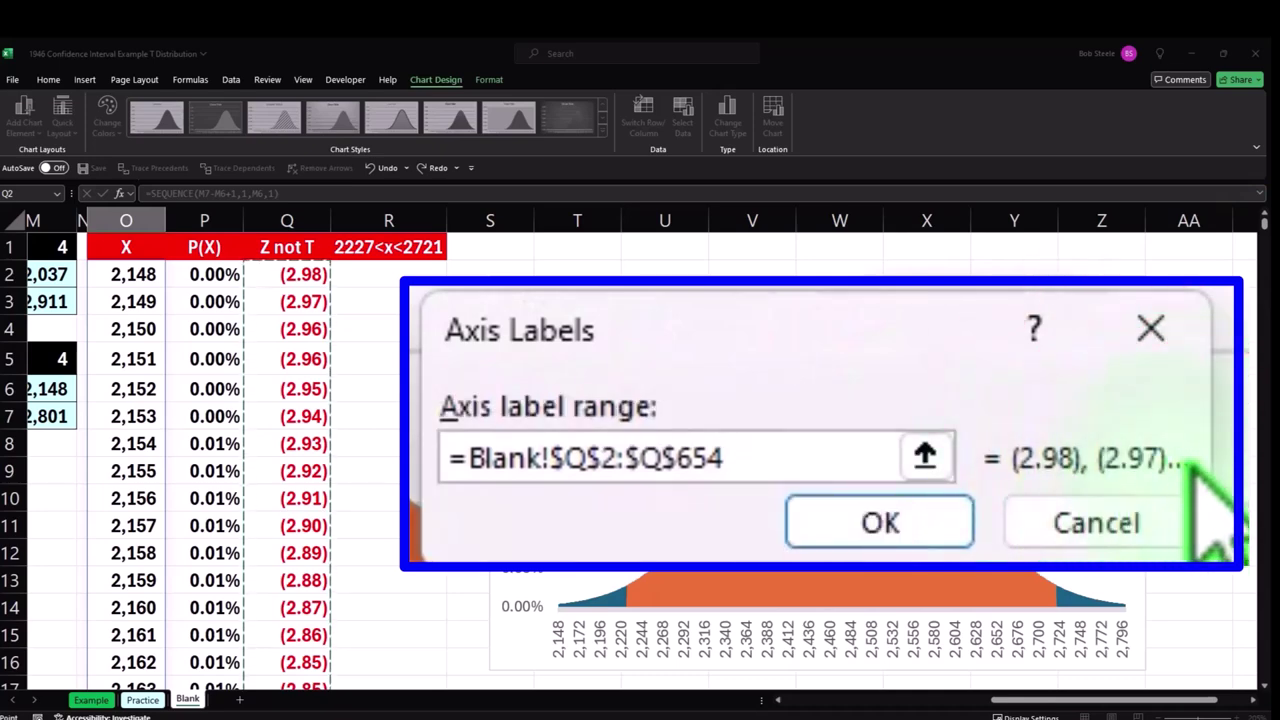
{"action": "left_click", "coordinate": [993, 340]}
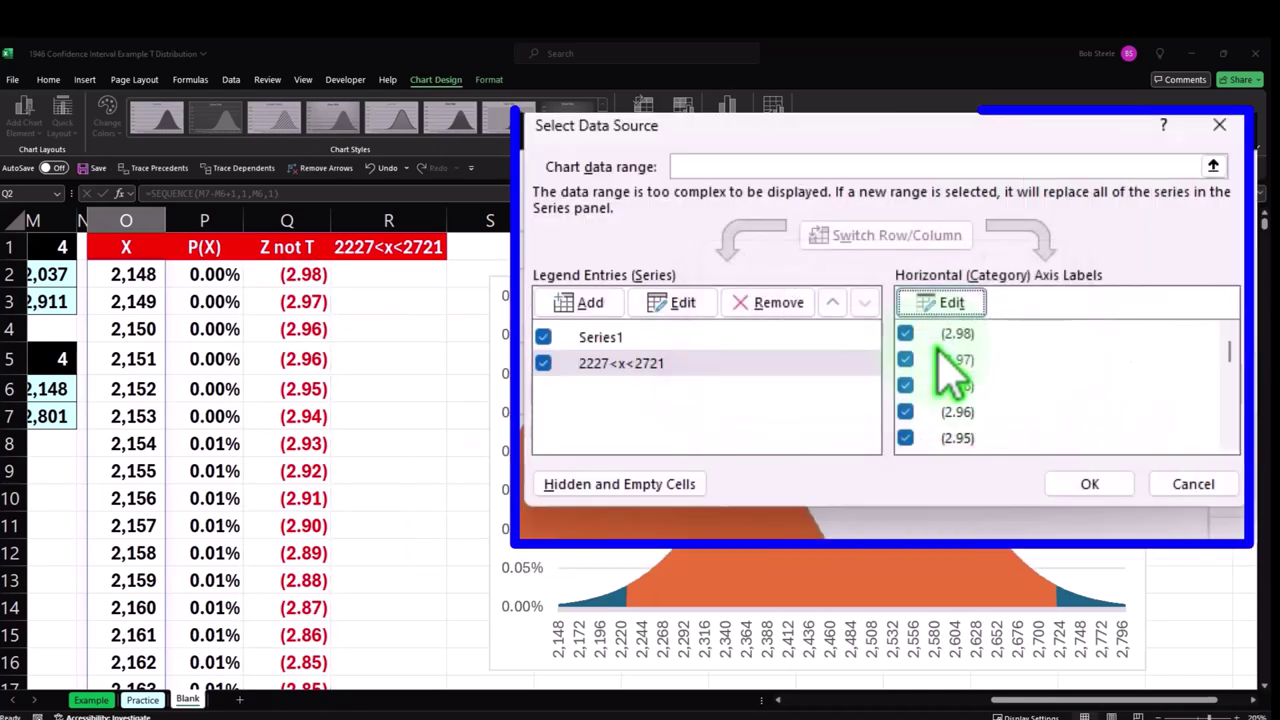
{"action": "left_click", "coordinate": [1066, 480]}
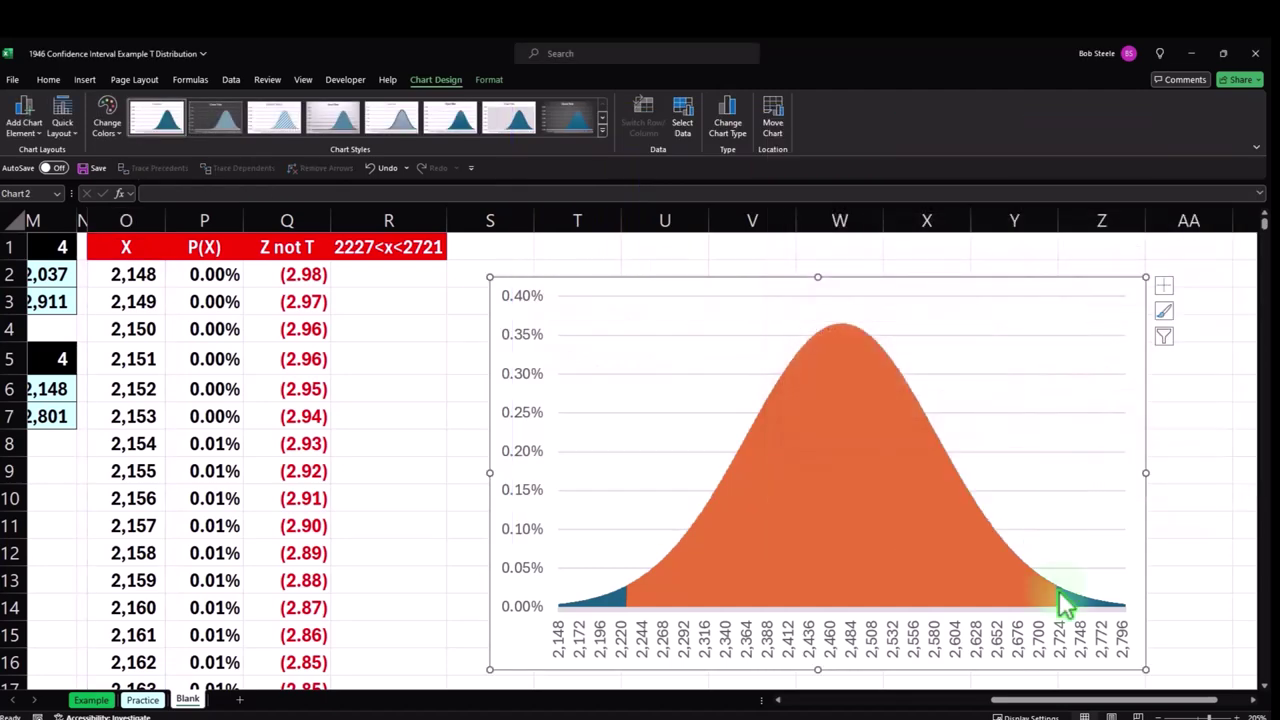
Show the secondary horizontal axis on the bell curve chart.
{"action": "left_click", "coordinate": [1164, 287]}
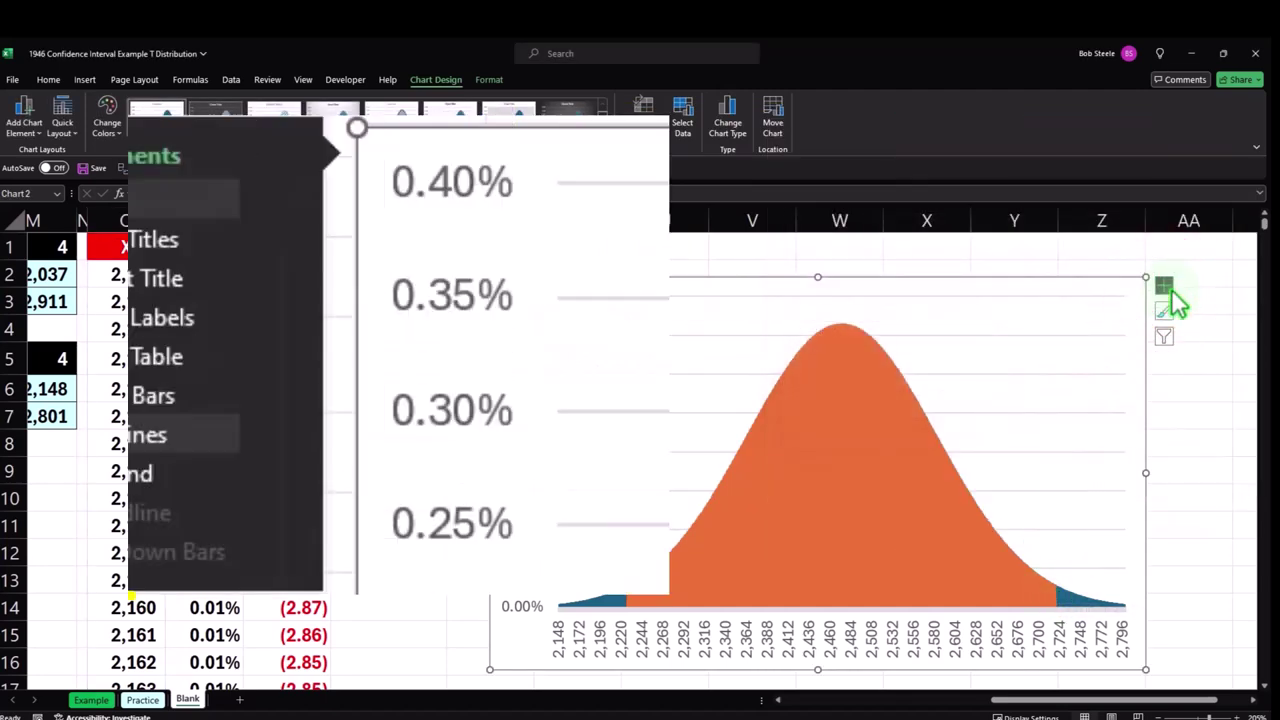
{"action": "left_click", "coordinate": [459, 302]}
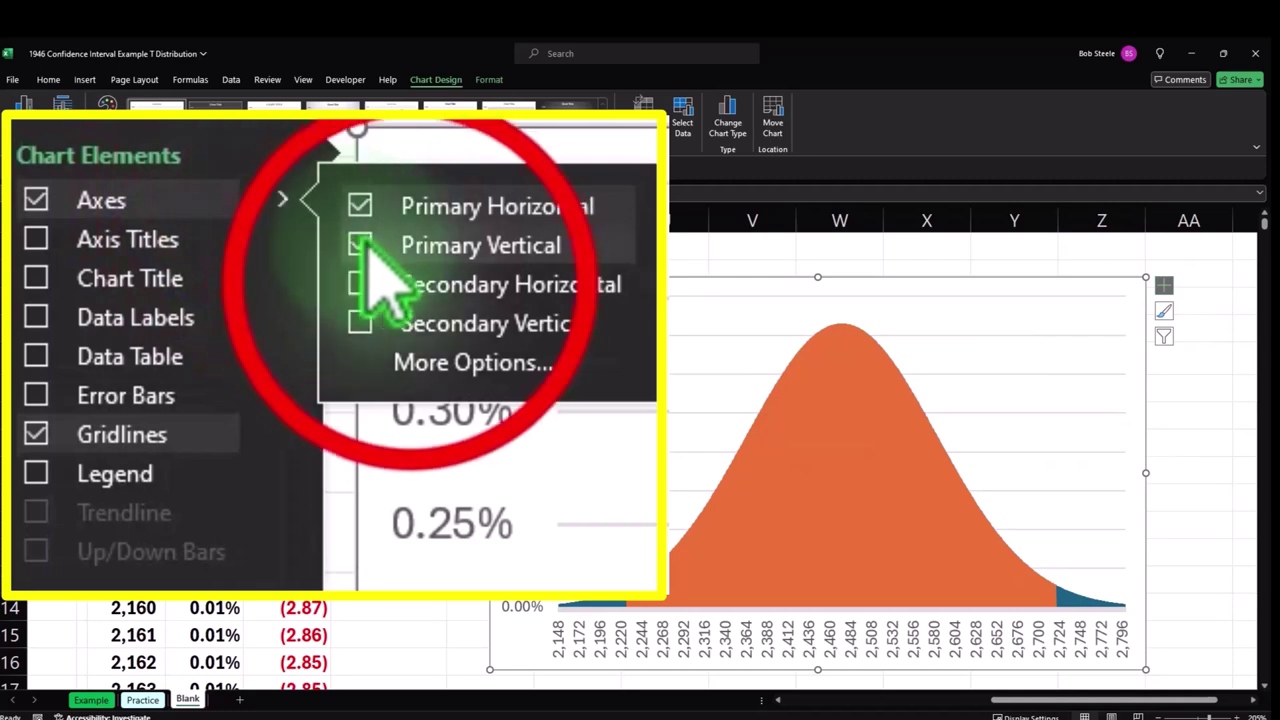
{"action": "left_click", "coordinate": [380, 284]}
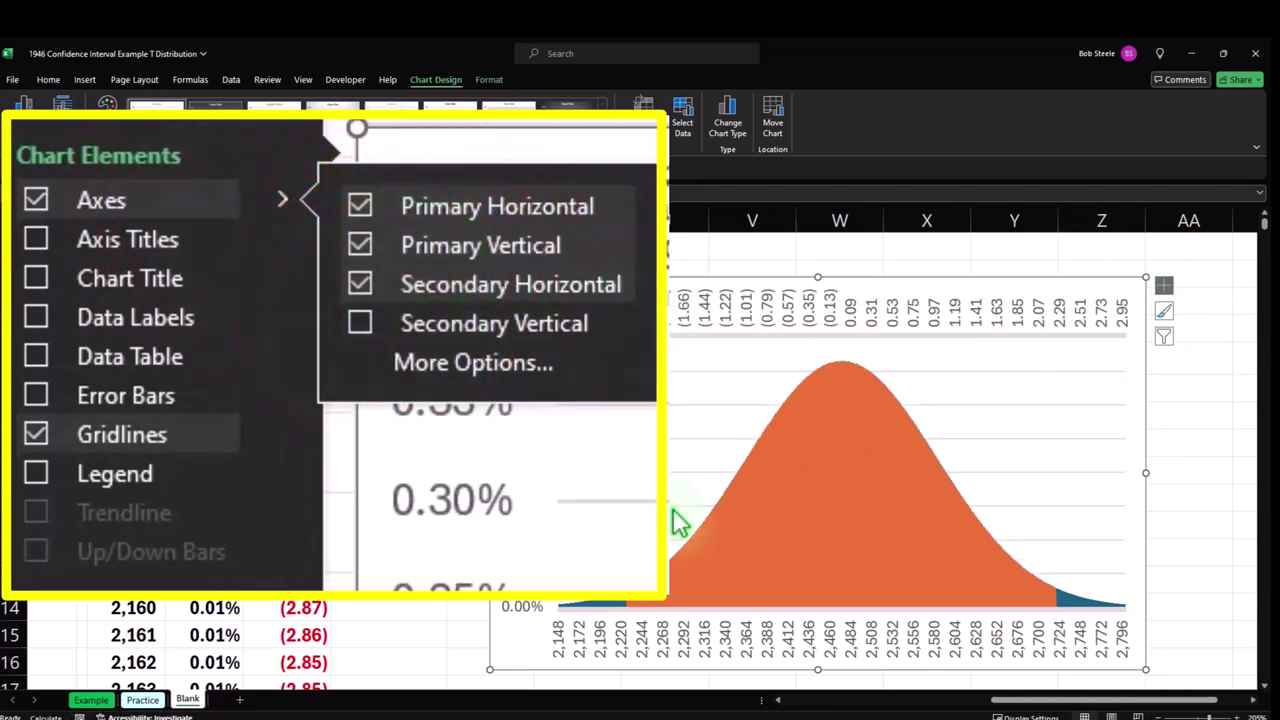
Set the label position of the secondary horizontal axis to Low, then deselect the chart.
{"action": "left_click", "coordinate": [500, 372]}
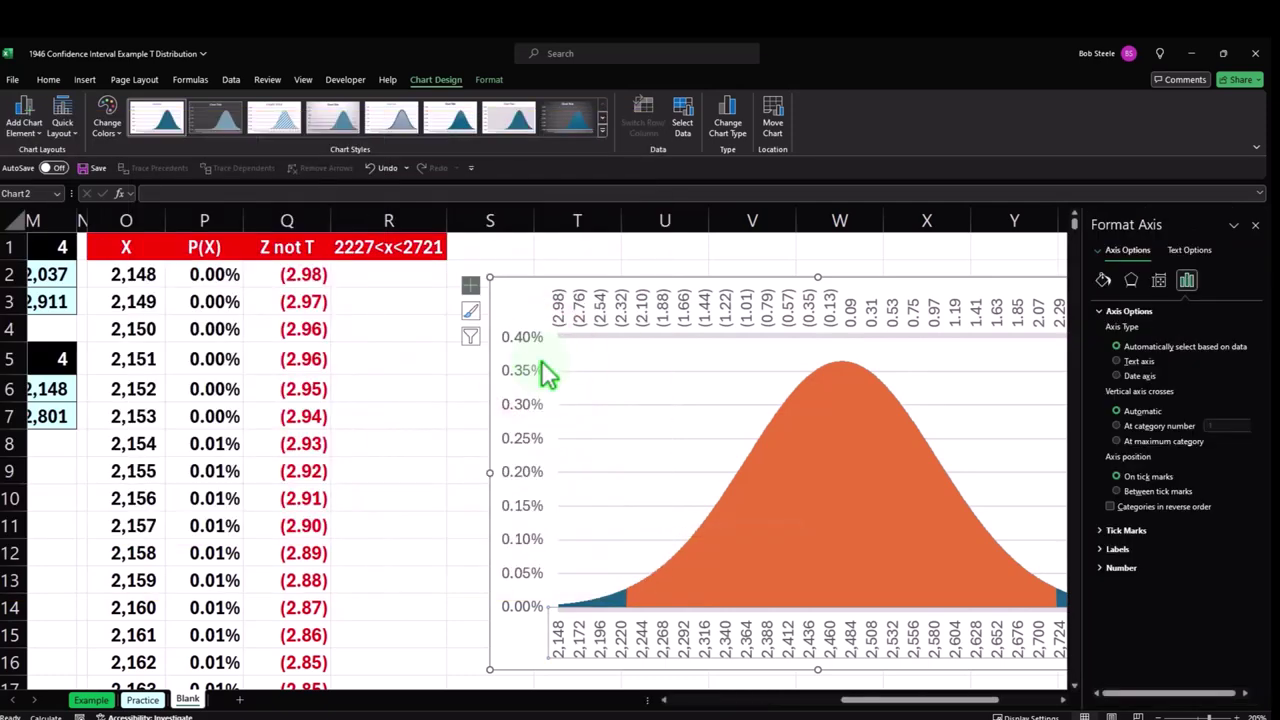
{"action": "left_click", "coordinate": [909, 303]}
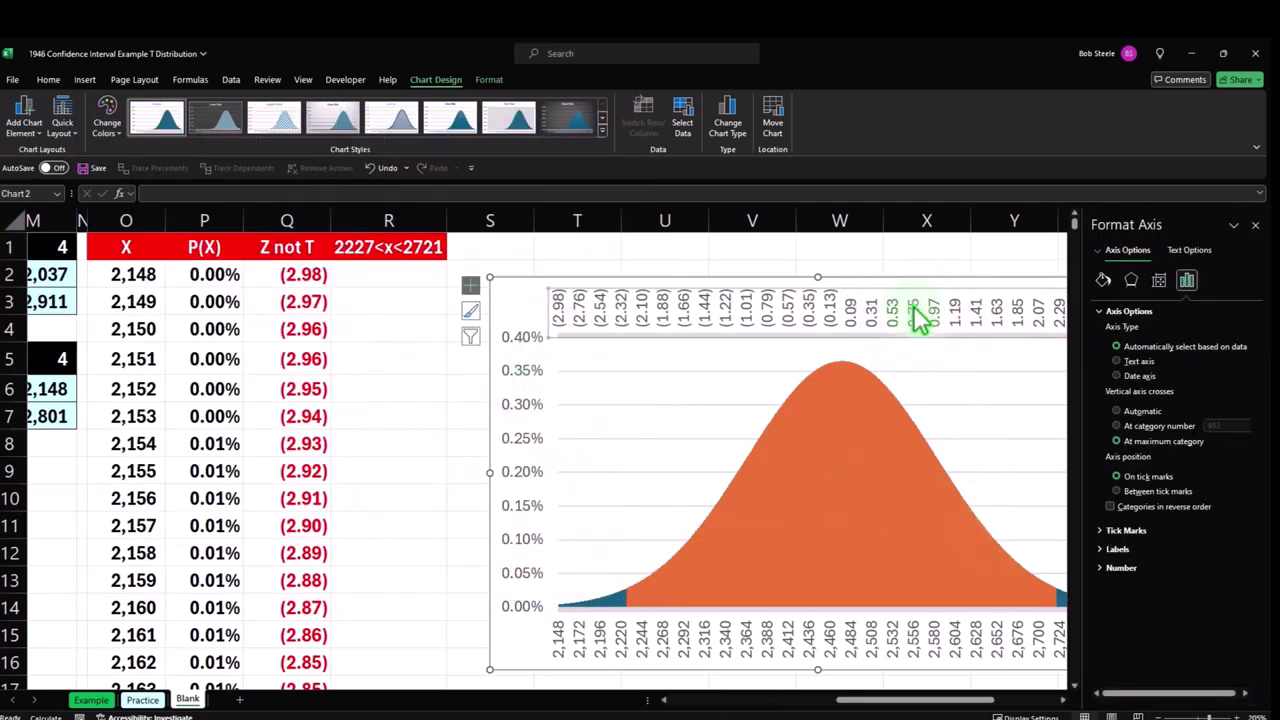
{"action": "left_click", "coordinate": [1117, 549]}
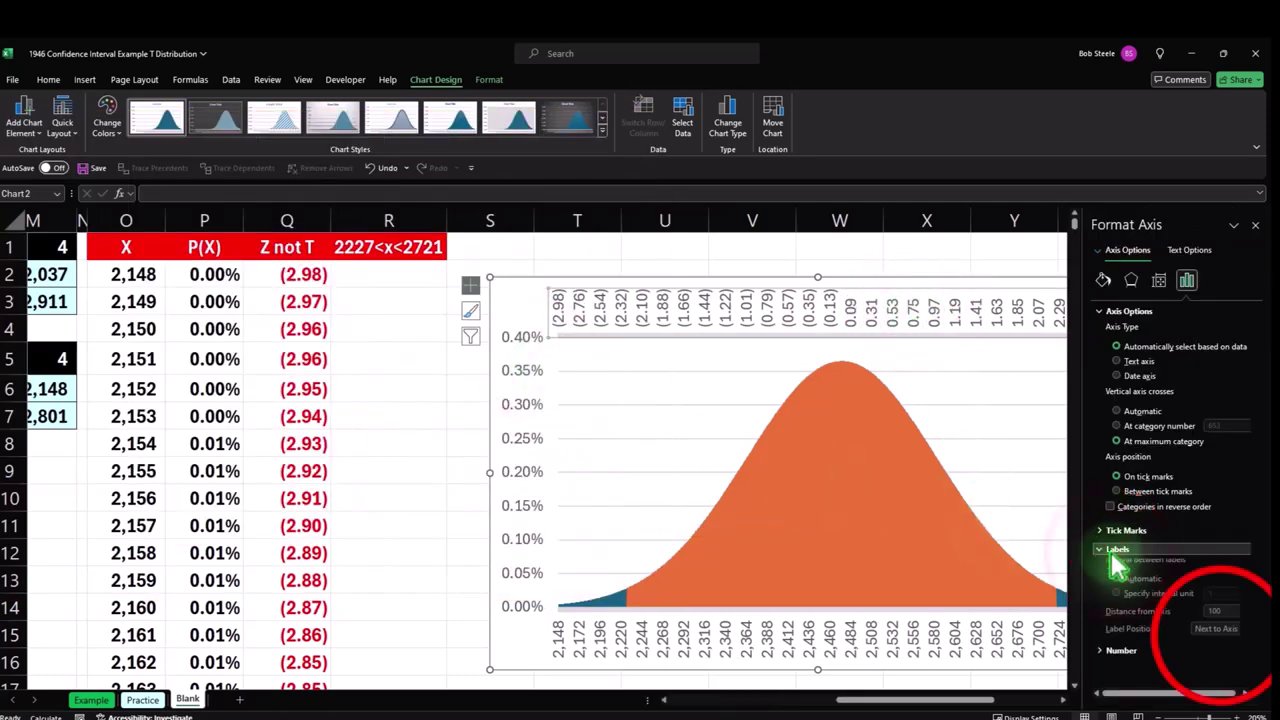
{"action": "left_click", "coordinate": [1228, 640]}
{"action": "left_click", "coordinate": [1222, 680]}
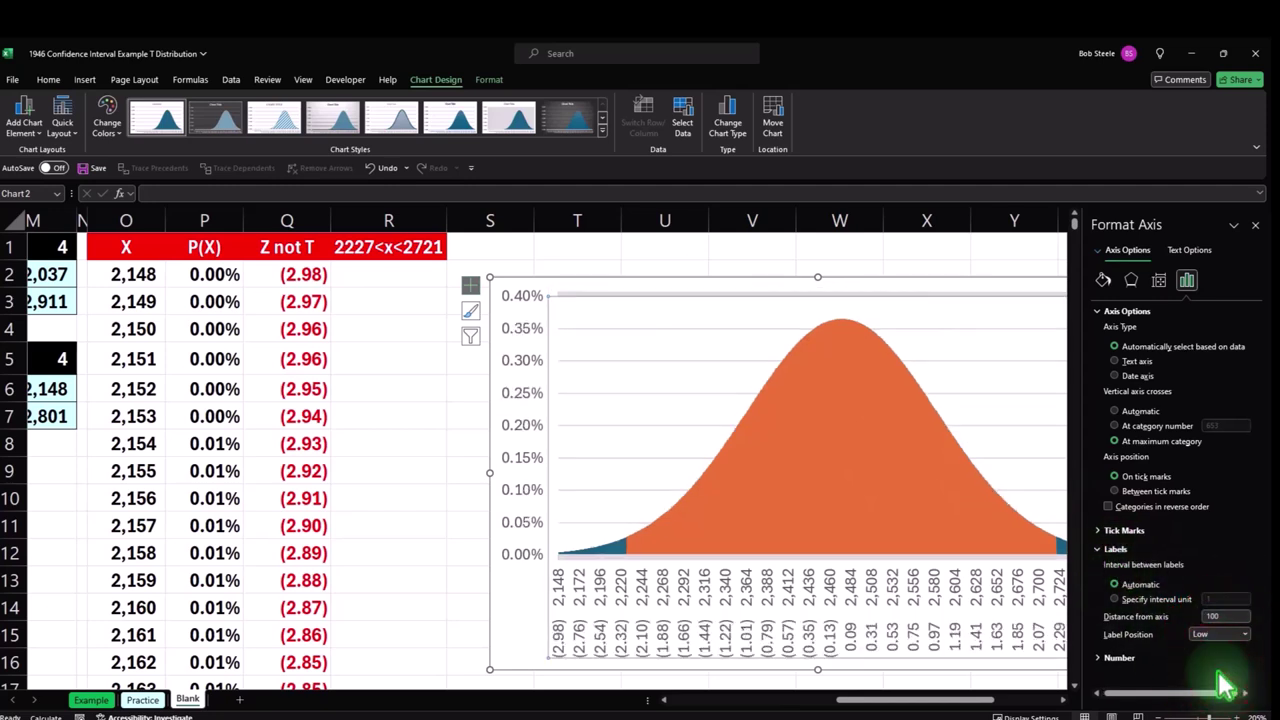
{"action": "left_click", "coordinate": [1255, 224]}
{"action": "left_click", "coordinate": [458, 613]}
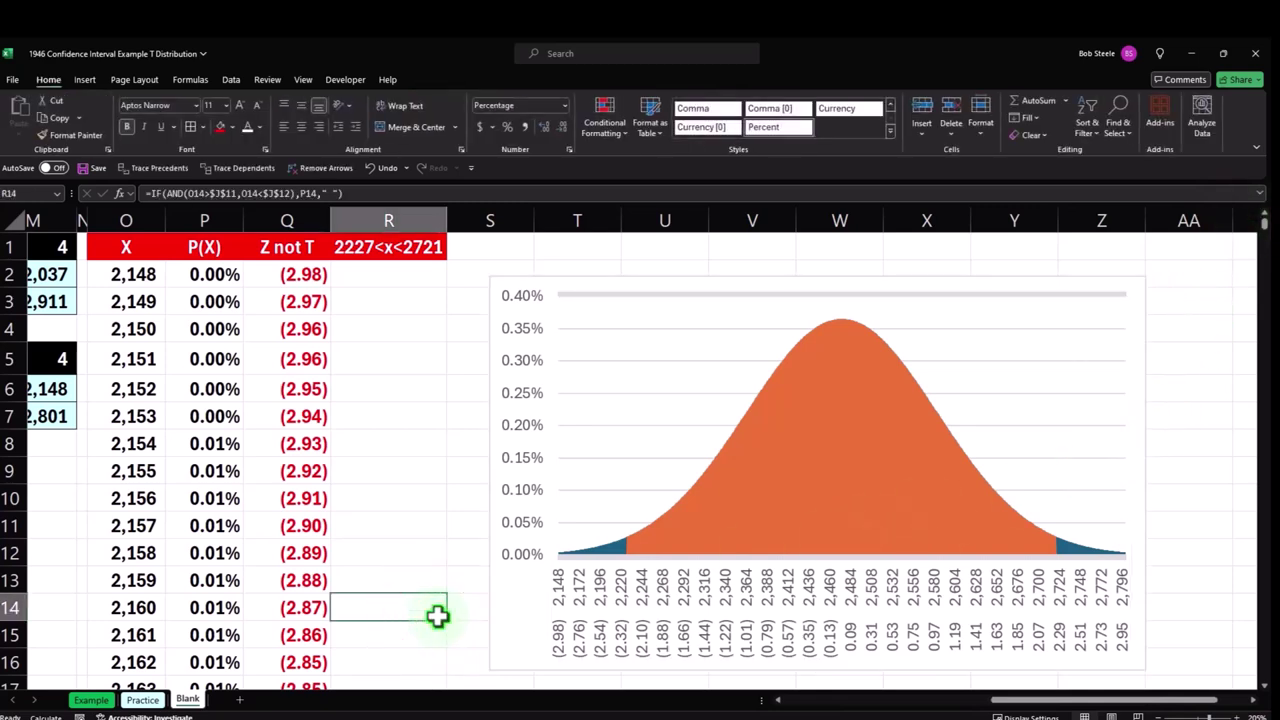